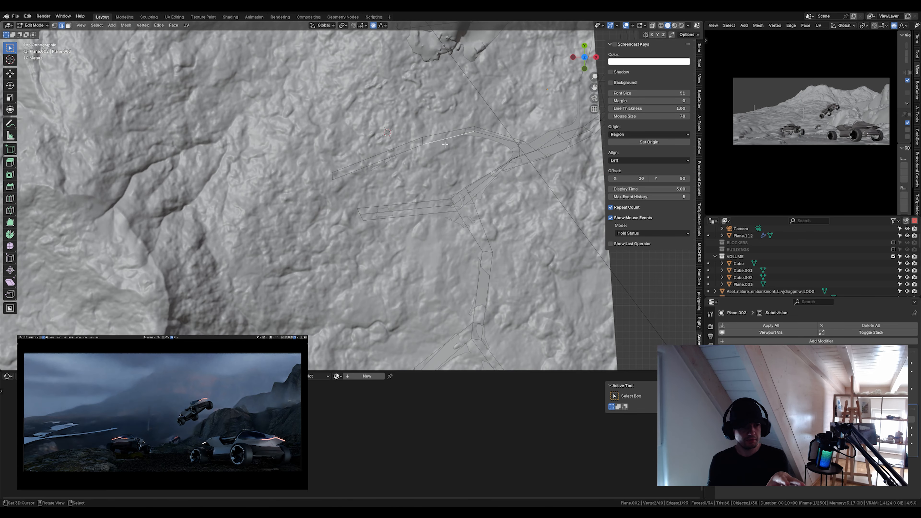
Delete the face where the branches of the river mesh meet on the terrain
key("3")
right_click(523, 149)
key("x")
left_click(524, 164)
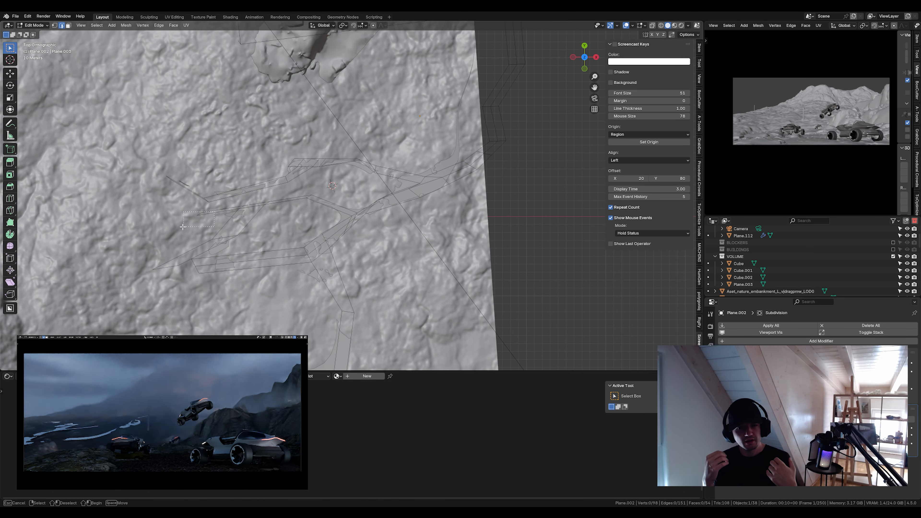
left_click_drag(183, 227, 183, 226)
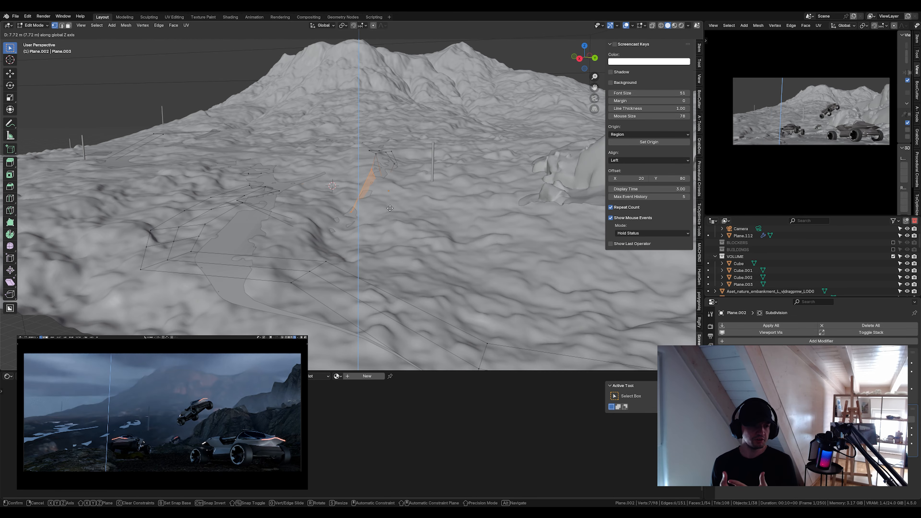
Give the river plane a new material with a light-blue base color, metallic 1.000 and roughness 0.000
left_click(366, 375)
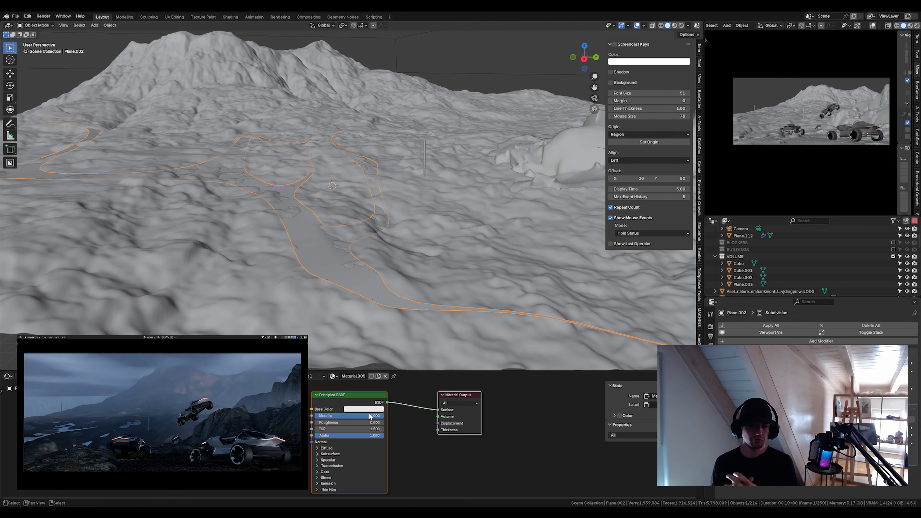
left_click(363, 409)
left_click_drag(369, 416, 304, 428)
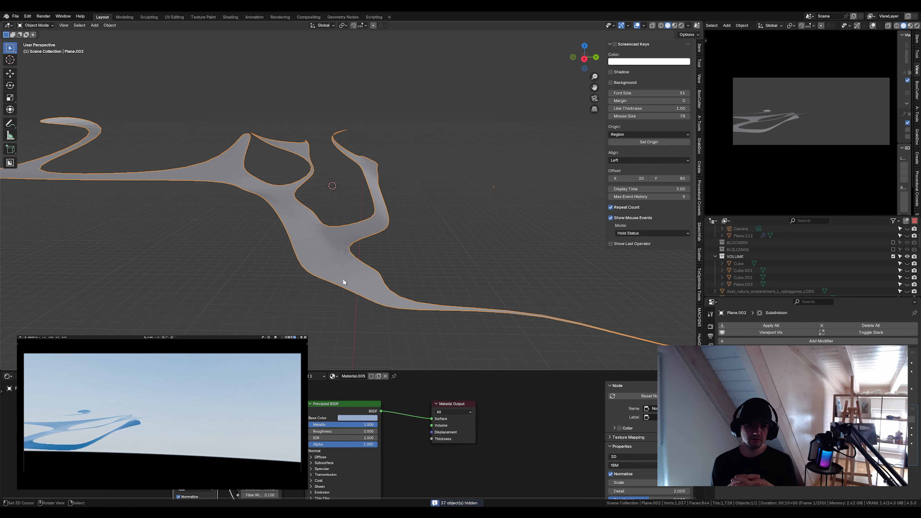
Reshape the river's branches by moving vertices of its mesh over the terrain, and finish editing the mesh
right_click(388, 182)
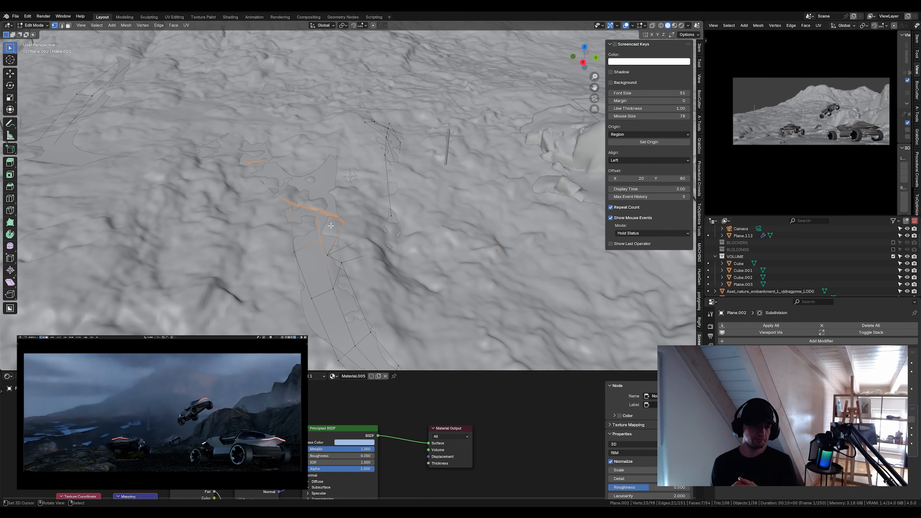
key("g")
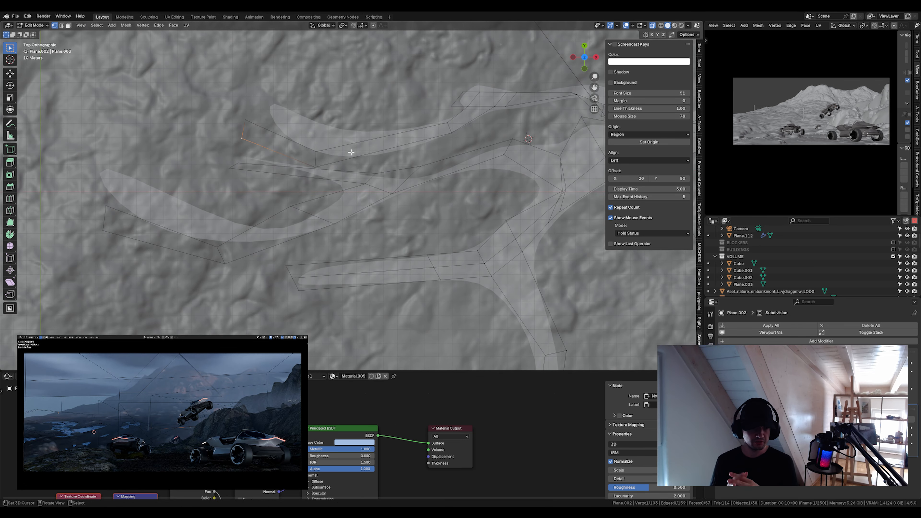
key("g")
left_click(209, 229)
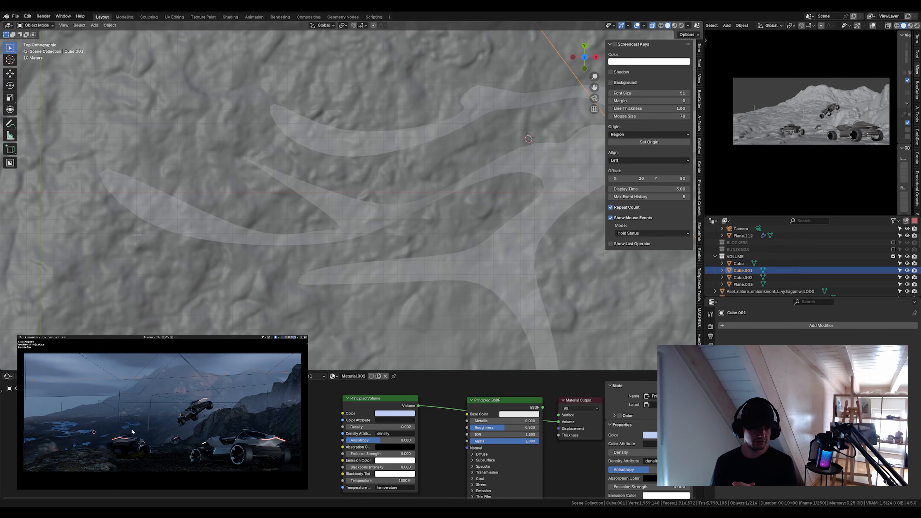
left_click(279, 240)
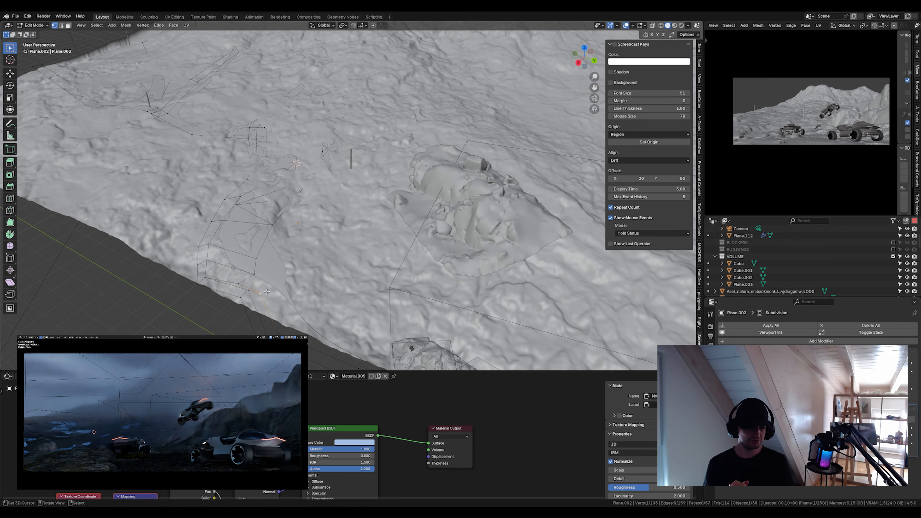
key("Tab")
Try to move the foreground SUV out of the camera view, and undo the move
left_click(391, 254)
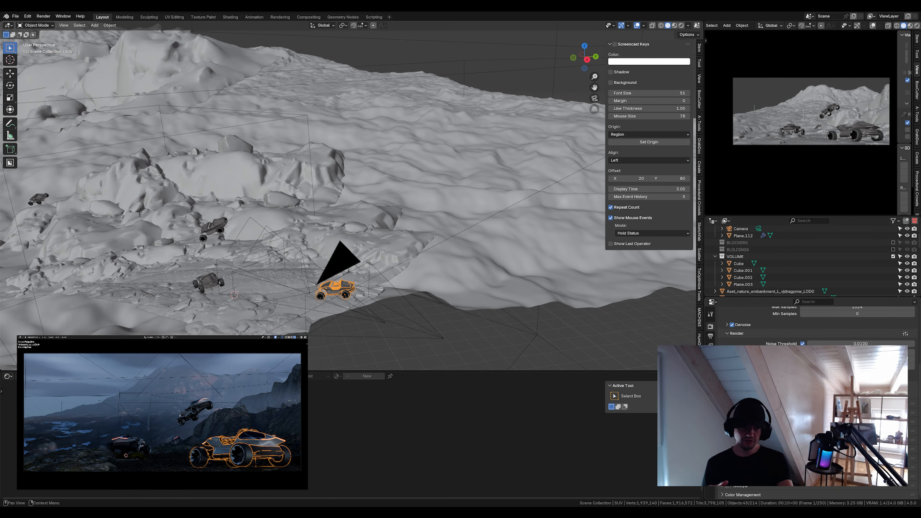
left_click_drag(363, 285, 409, 289)
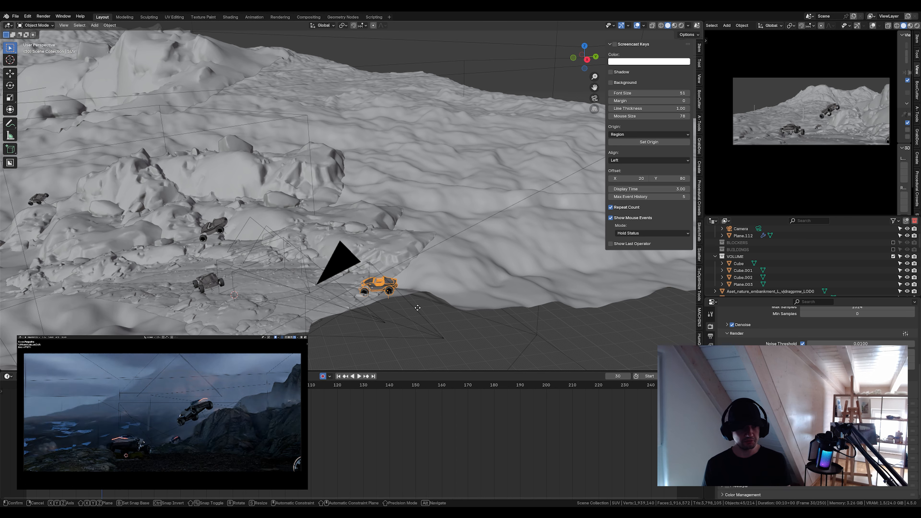
right_click(306, 277)
key("ctrl+z")
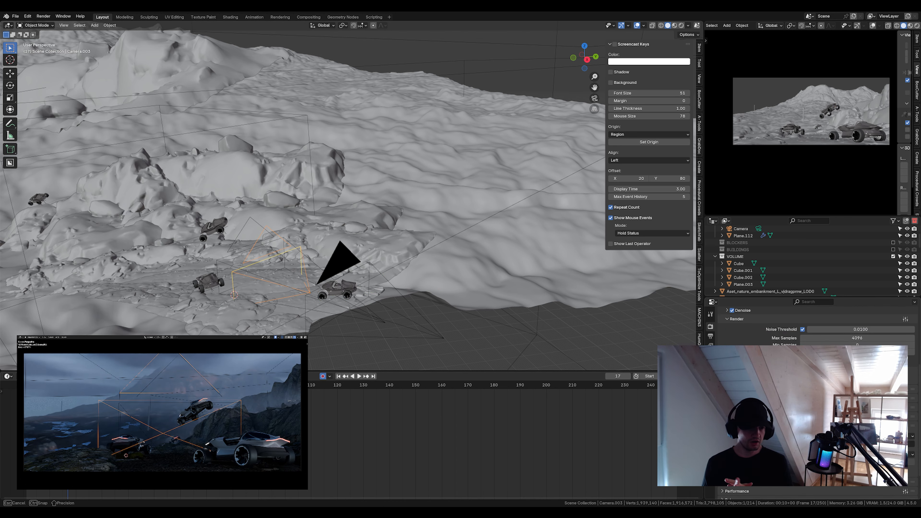
Play the animation backwards and examine the vehicles in the camera view
key("shift+ctrl+space")
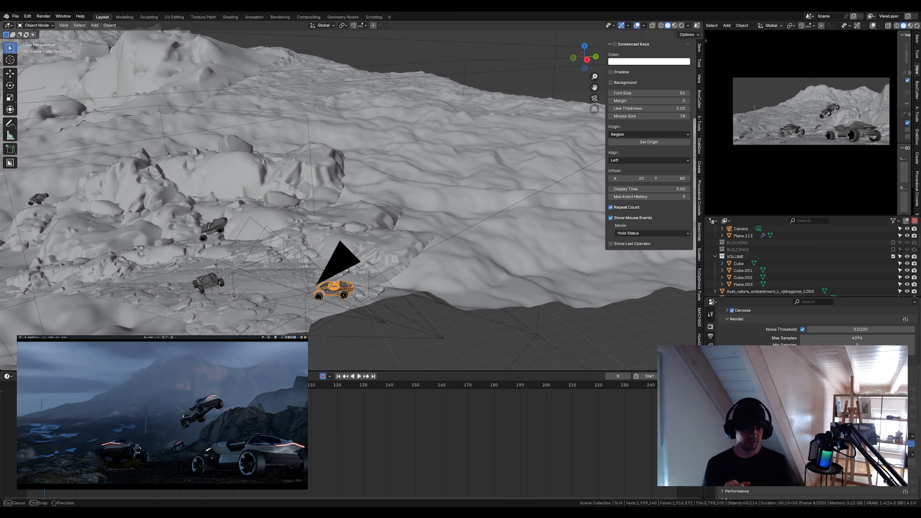
scroll(812, 319, "down", 2)
left_click(217, 342)
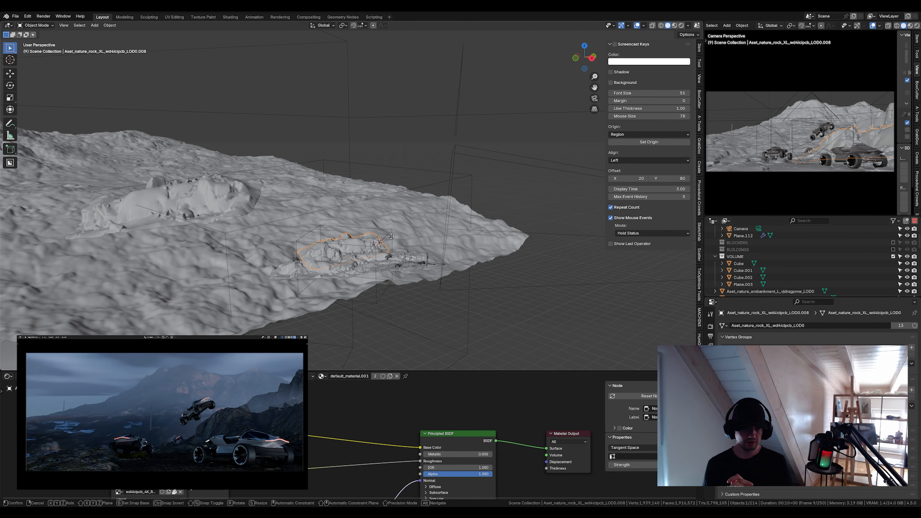
Move the large background rock about 78 m along the Y axis
left_click(232, 210)
key("g")
key("y")
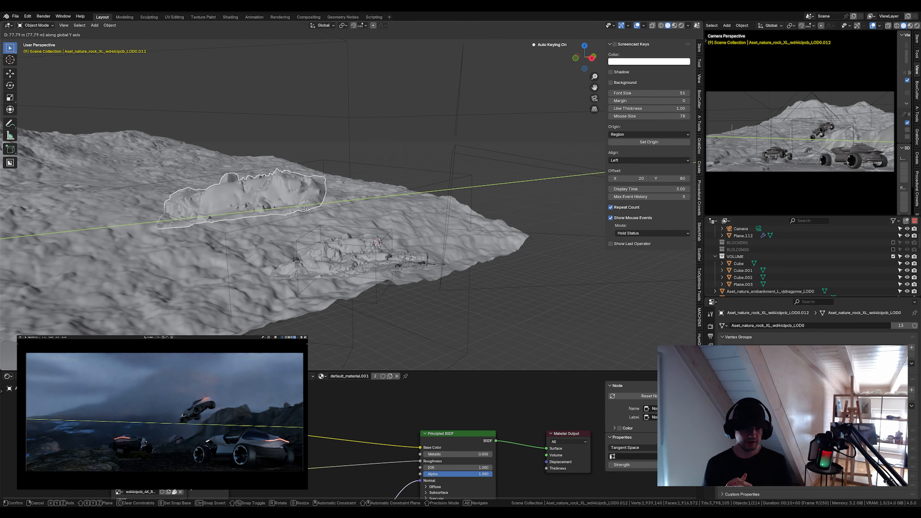
left_click(303, 210)
Rotate the large background rock around the Z axis and reposition it on the slope behind the foreground rocks
key("r")
key("z")
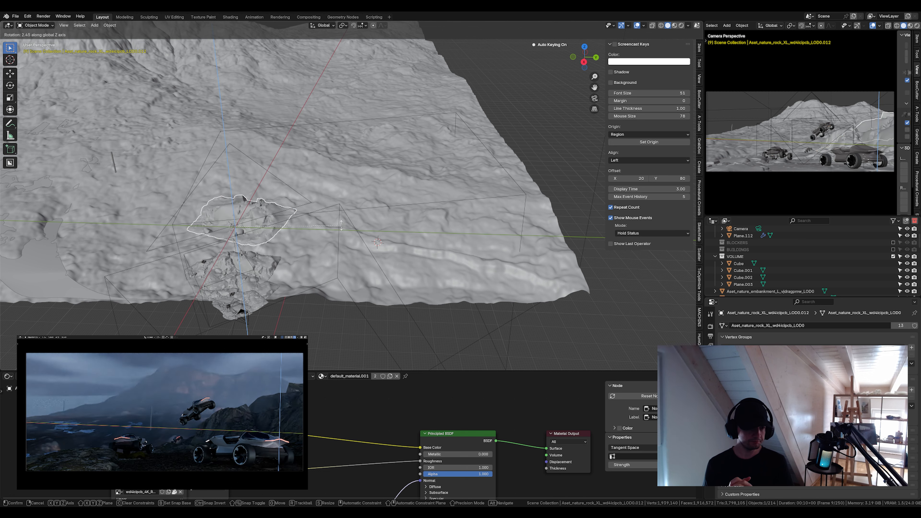
left_click(350, 175)
key("g")
left_click(402, 211)
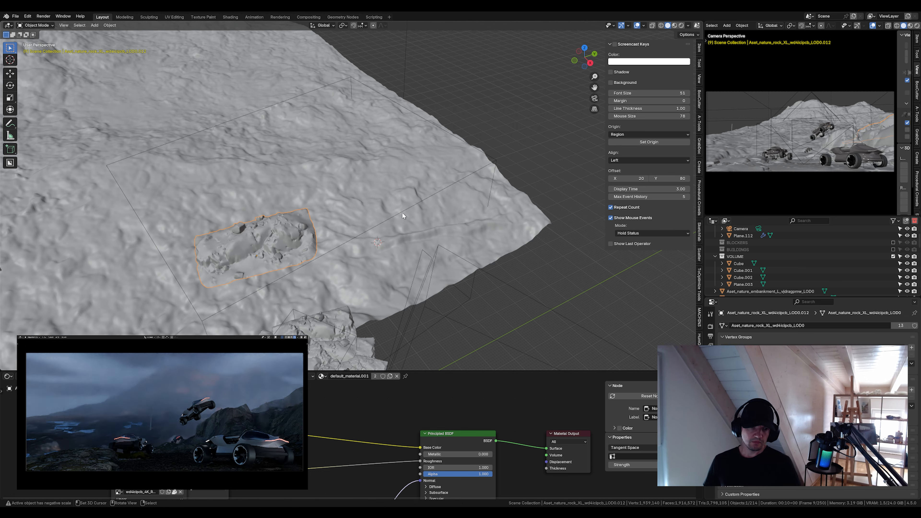
Turn the background rock around Z once more and refine its position on the slope
key("r")
key("z")
left_click(363, 201)
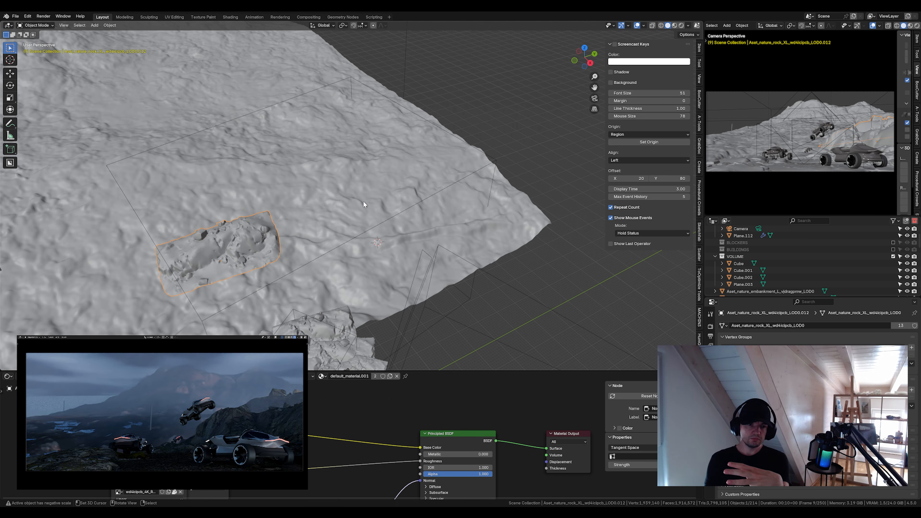
key("g")
left_click(307, 214)
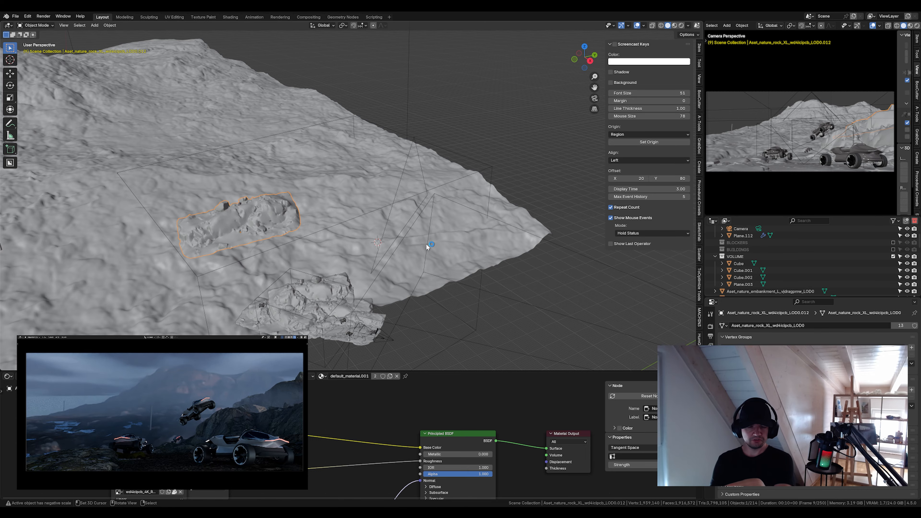
Examine the mountain with the BUILDINGS collection shown and overlays hidden, restoring both to their previous state
scroll(482, 198, "down", 4)
key("shift+alt+z")
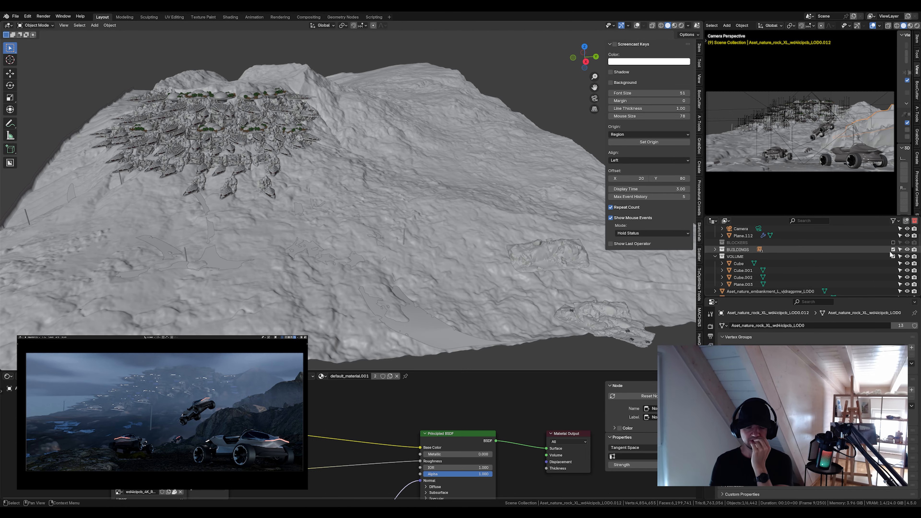
left_click(893, 249)
key("shift+alt+z")
scroll(489, 139, "down", 6)
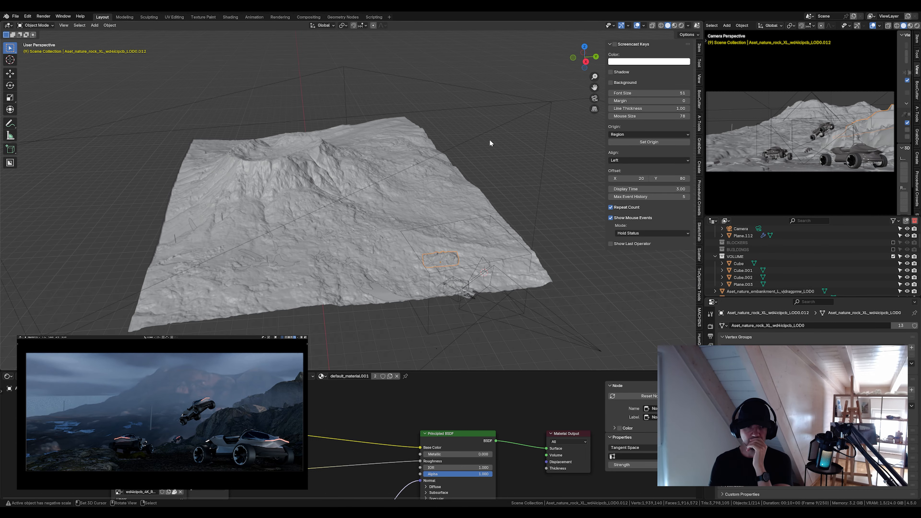
Make a linked duplicate of the large textured plane above the terrain and shift it in the top view
left_click(508, 156)
key("alt+d")
left_click(537, 178)
key("KP_7")
key("g")
scroll(206, 57, "down", 4)
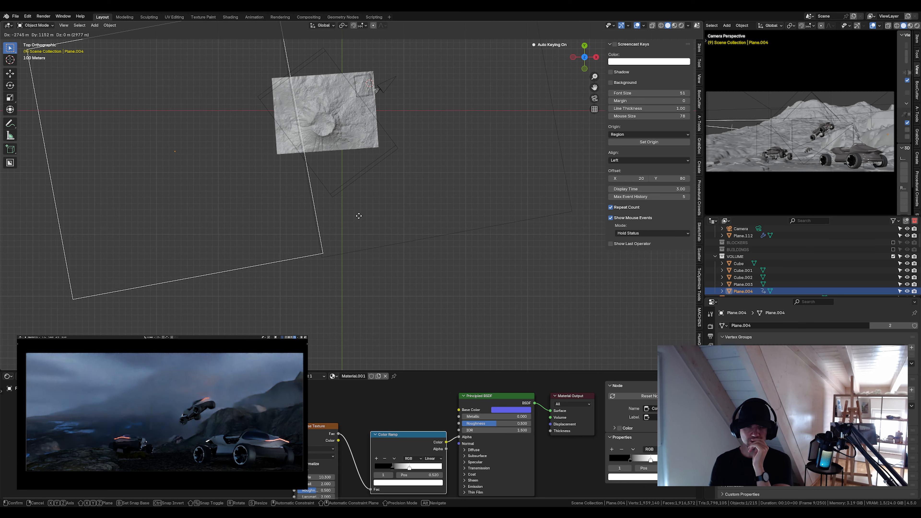
left_click(358, 214)
Try changing the duplicated plane's height along Z and its position in the top view, and delete it
left_click_drag(358, 215, 419, 160)
key("g")
key("z")
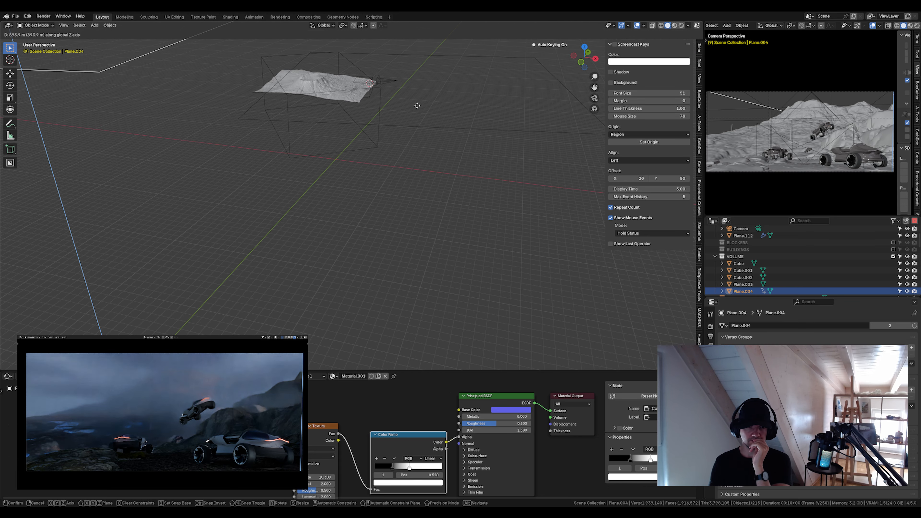
left_click(417, 192)
key("KP_7")
key("g")
left_click(391, 196)
key("Delete")
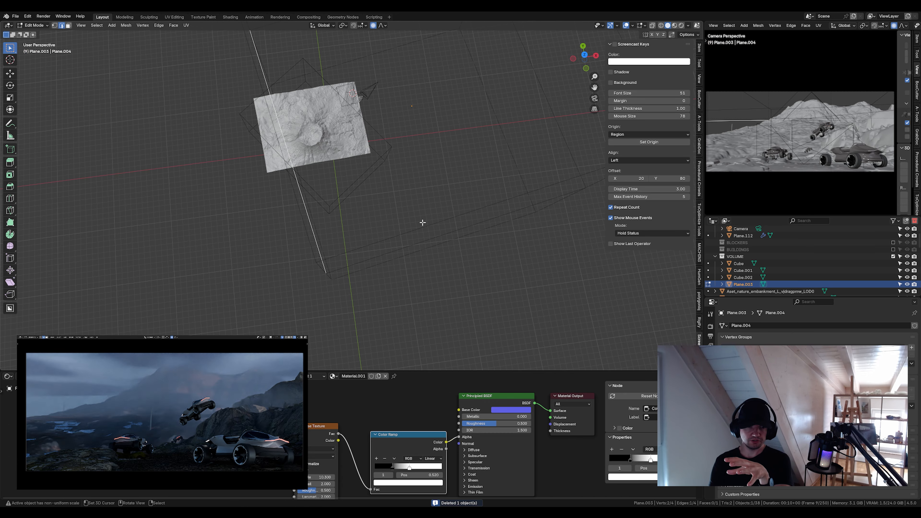
Extrude an edge of the large plane along the Z axis
left_click_drag(421, 222, 430, 246)
key("e")
key("z")
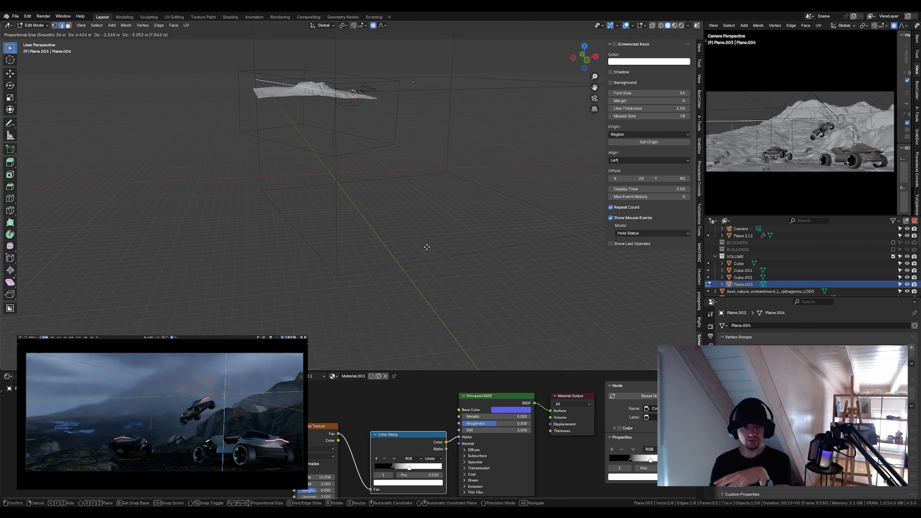
left_click(461, 131)
Duplicate the plane's edge to another side, extrude it along Z into a vertical wall, and finish editing the mesh
left_click_drag(461, 130, 472, 173)
key("shift+d")
left_click(524, 96)
key("e")
key("z")
left_click(435, 246)
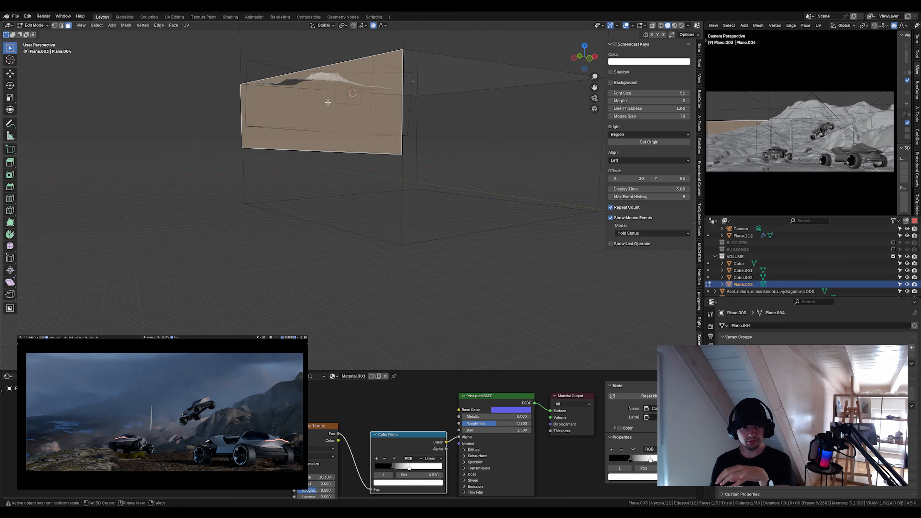
key("Tab")
Rotate the large rock next to the foreground SUV around the Z axis
left_click_drag(437, 179, 385, 162)
scroll(386, 163, "up", 10)
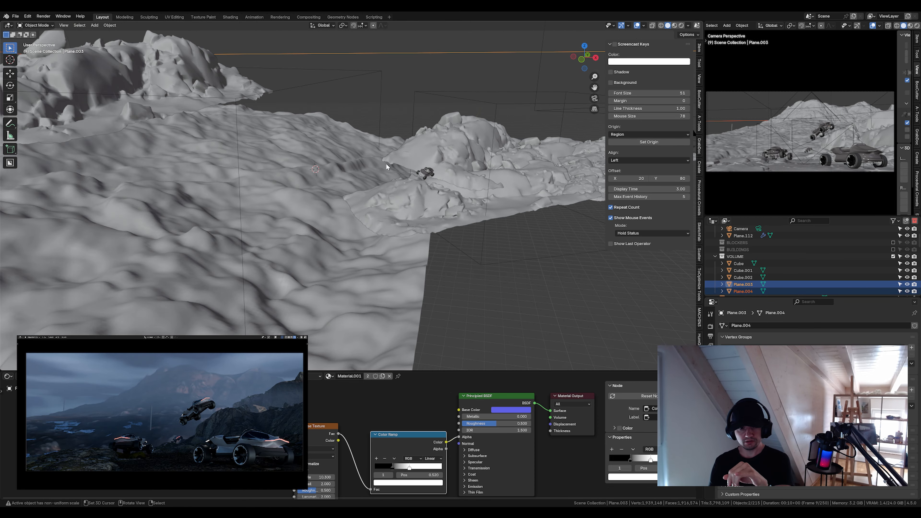
left_click(521, 197)
left_click_drag(521, 196, 435, 218)
scroll(341, 247, "up", 5)
left_click(471, 232)
key("r")
key("z")
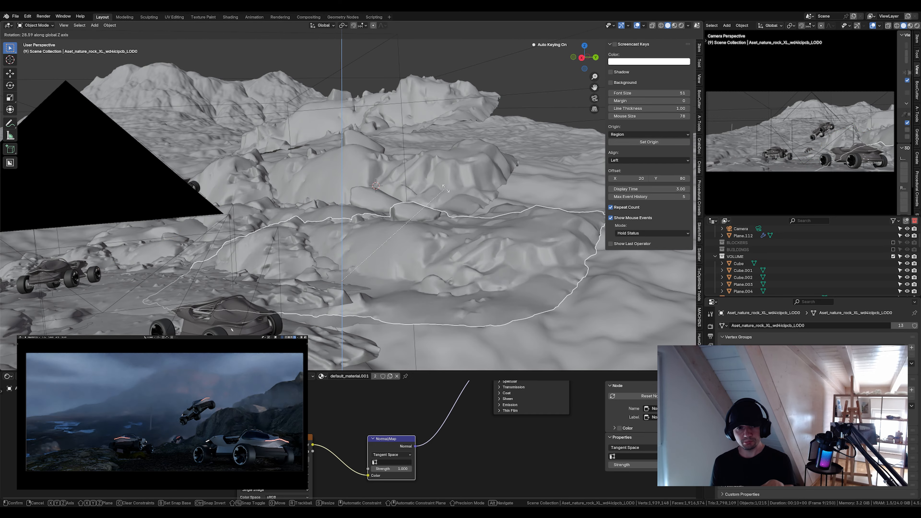
left_click(500, 232)
left_click(538, 241)
Delete the extra SUV from the scene
left_click(336, 172)
key("g")
left_click(359, 153)
key("Delete")
Move the airborne SUV over the rocks behind the foreground SUV
scroll(467, 207, "down", 4)
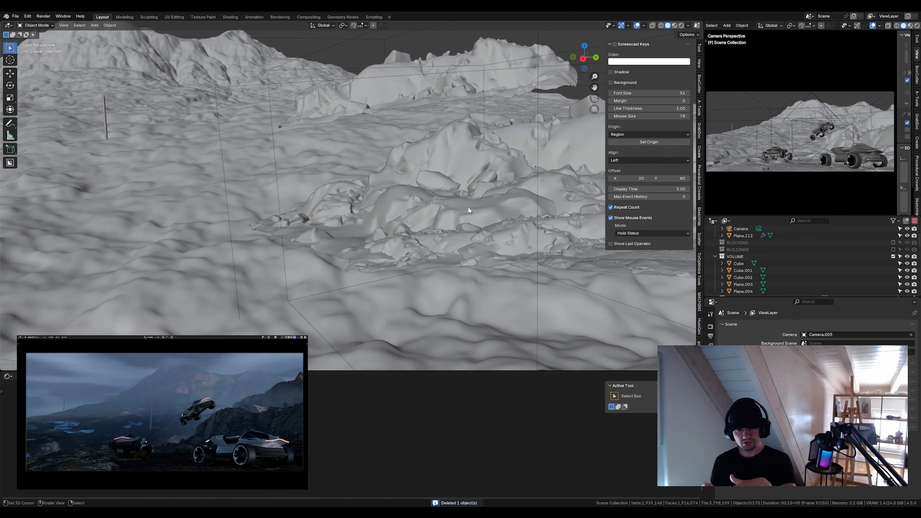
left_click_drag(456, 214, 403, 211)
right_click(344, 178)
key("g")
left_click(438, 247)
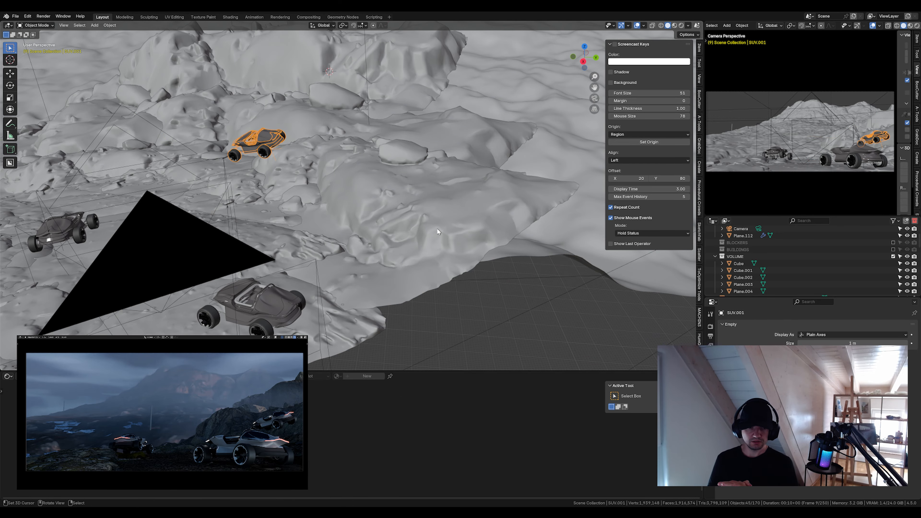
Move the SUV farthest from the rocks slightly along the Y axis
right_click(62, 232)
key("g")
key("y")
left_click(74, 234)
Bring the airborne SUV back from the rocks and set it on the ground between the other two vehicles
right_click(269, 147)
key("g")
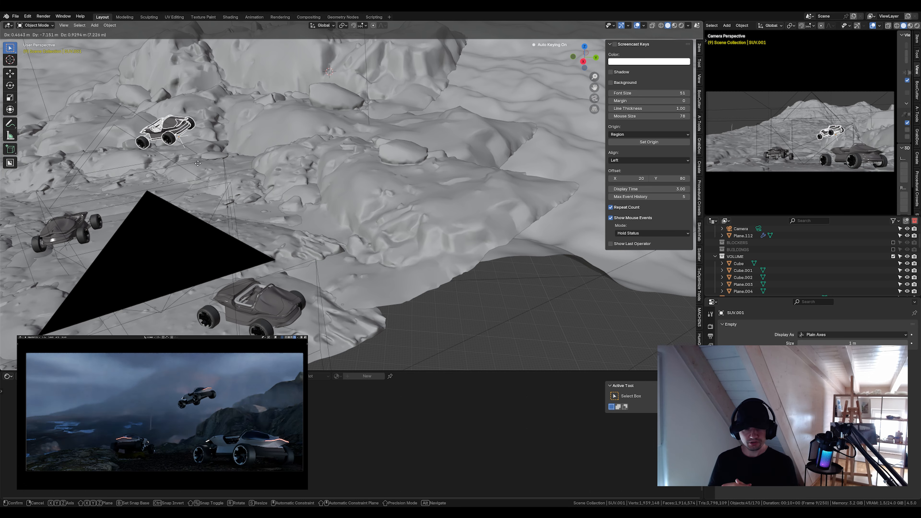
left_click(197, 163)
left_click_drag(198, 163, 173, 164)
key("g")
left_click(149, 217)
key("g")
left_click_drag(282, 251, 333, 291)
left_click(337, 299)
key("g")
left_click(341, 275)
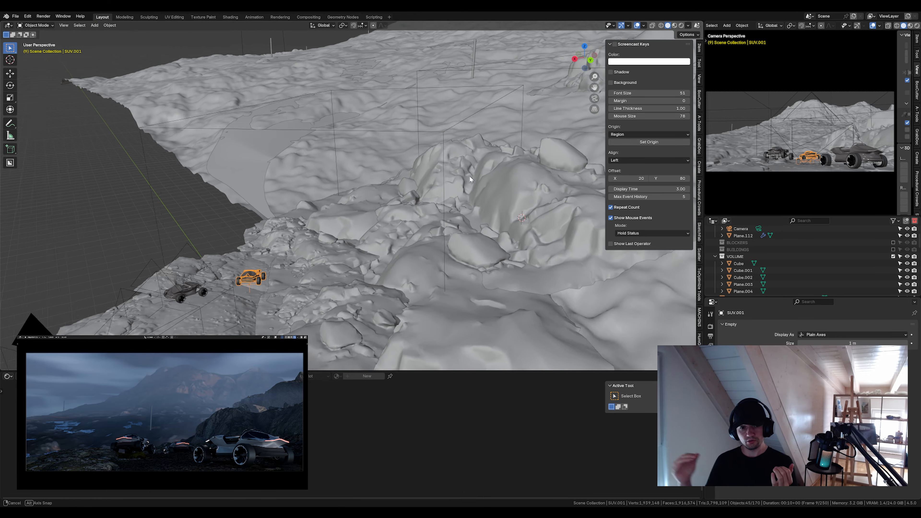
Set the 3D cursor on the open terrain beside the background rock and place the rock assembly there
scroll(446, 196, "down", 3)
left_click_drag(469, 176, 413, 133)
right_click(443, 171)
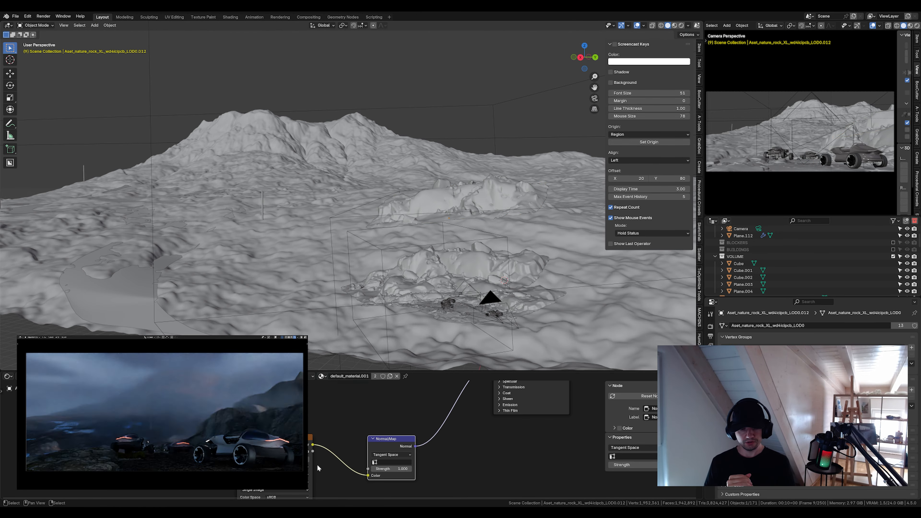
scroll(330, 186, "up", 5)
right_click(330, 187, "shift")
scroll(330, 186, "down", 6)
left_click(436, 187)
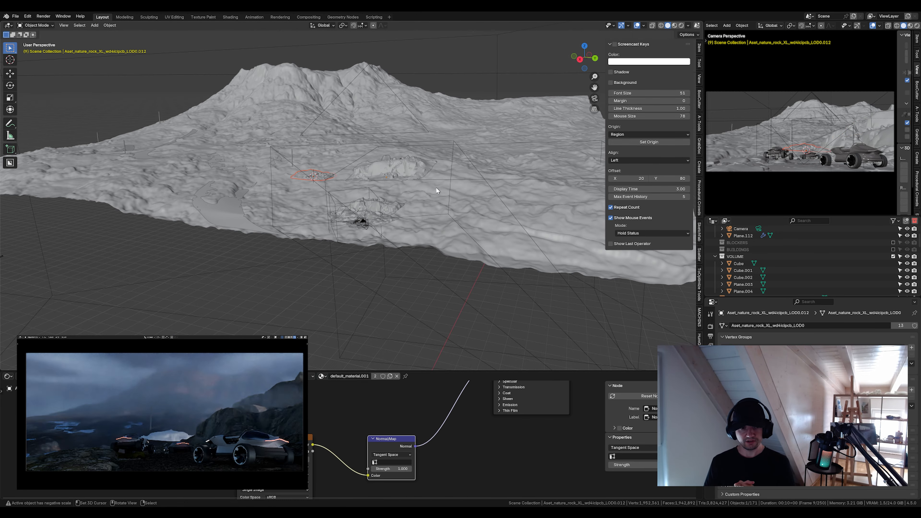
Rotate the rock assembly around Z, move it beside the river and adjust its height on the terrain
key("r")
key("z")
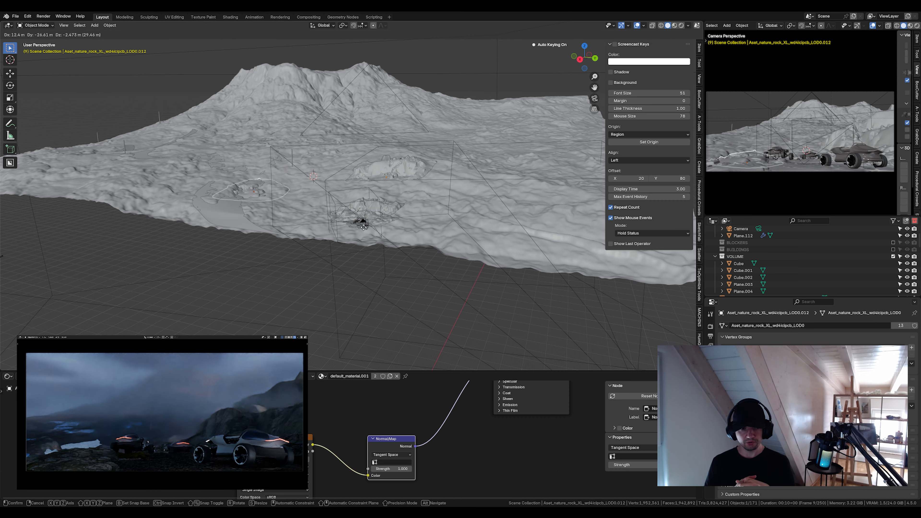
left_click(364, 227)
key("g")
key("z")
left_click(266, 206)
right_click(285, 232)
key("Tab")
key("Tab")
right_click(333, 250)
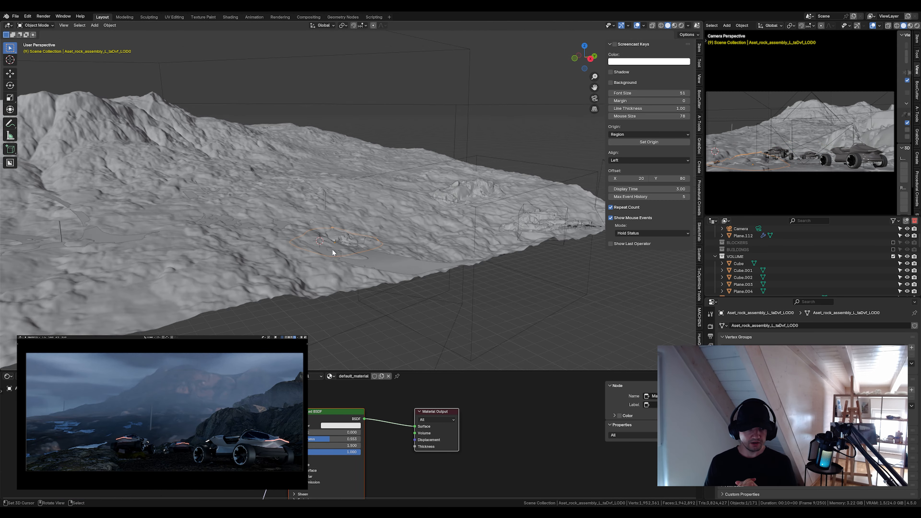
Make a linked duplicate of the riverside rock assembly, place it on nearby terrain and adjust its height along Z
key("alt+d")
left_click(278, 232)
key("g")
key("z")
left_click(278, 193)
Rotate the duplicated rock assembly around the Y and X axes and scale it along Z to suit the slope
key("r")
key("y")
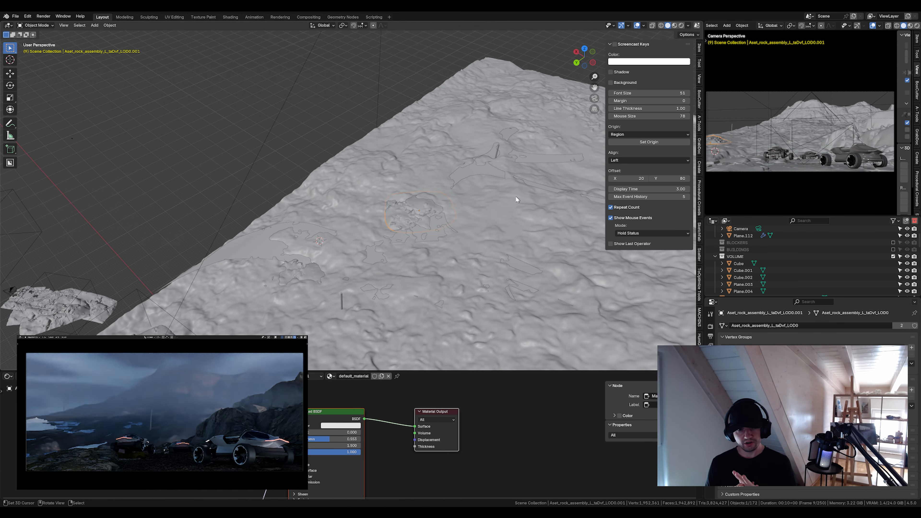
key("r")
key("x")
left_click(417, 174)
key("s")
key("z")
left_click(372, 149)
Duplicate the rock assembly onto the terrain farther up the slope, rotating, scaling and repositioning it there
key("shift+d")
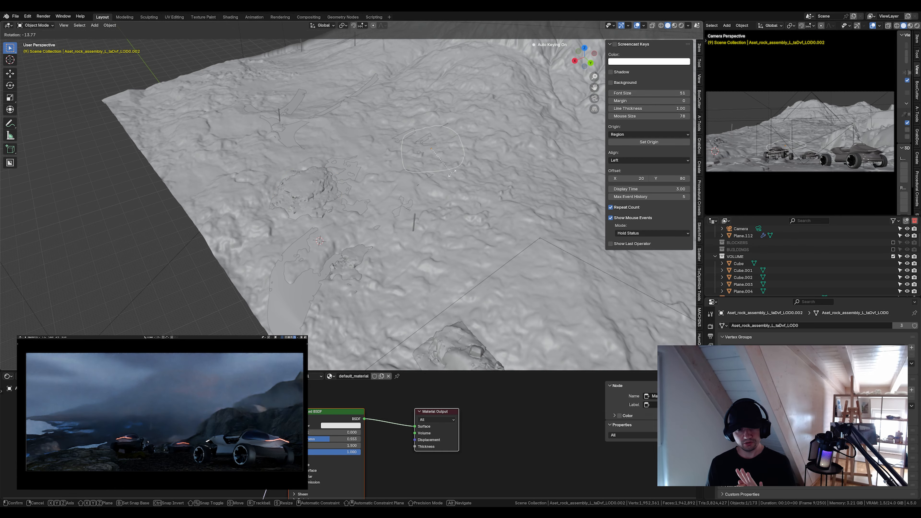
left_click(470, 161)
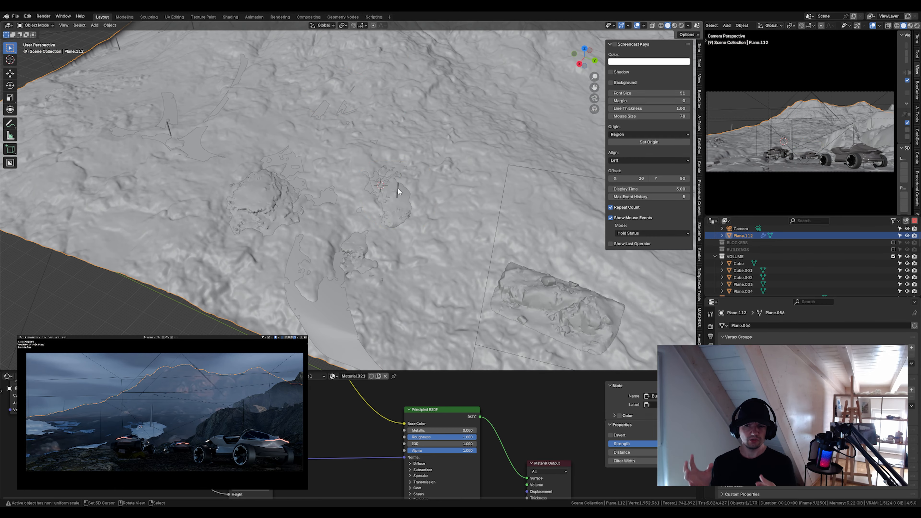
key("s")
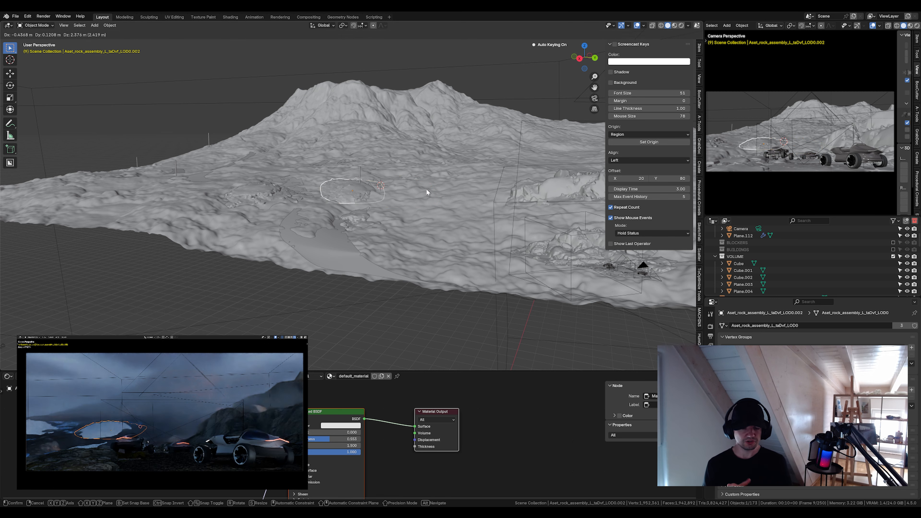
left_click(426, 189)
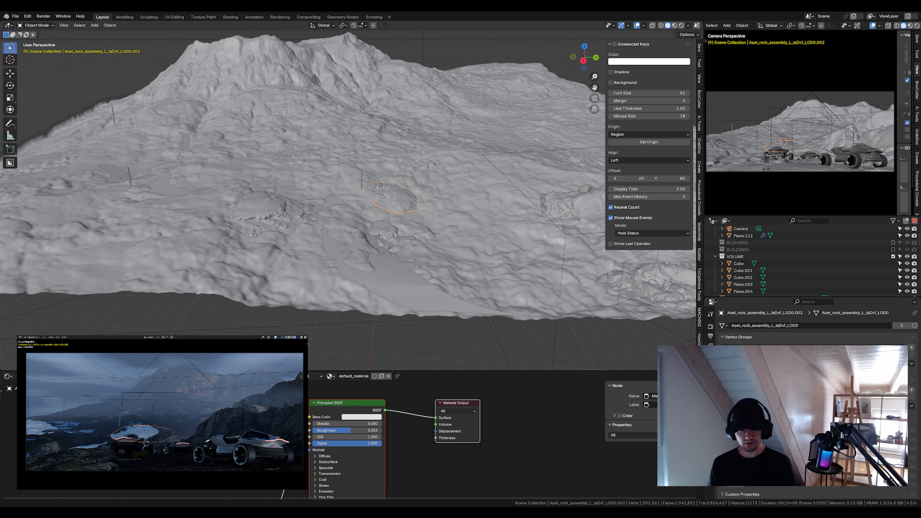
Insert a Mix Color node before the Base Color of the rock's default_material and set its blending mode to Color
left_click_drag(292, 418, 309, 417)
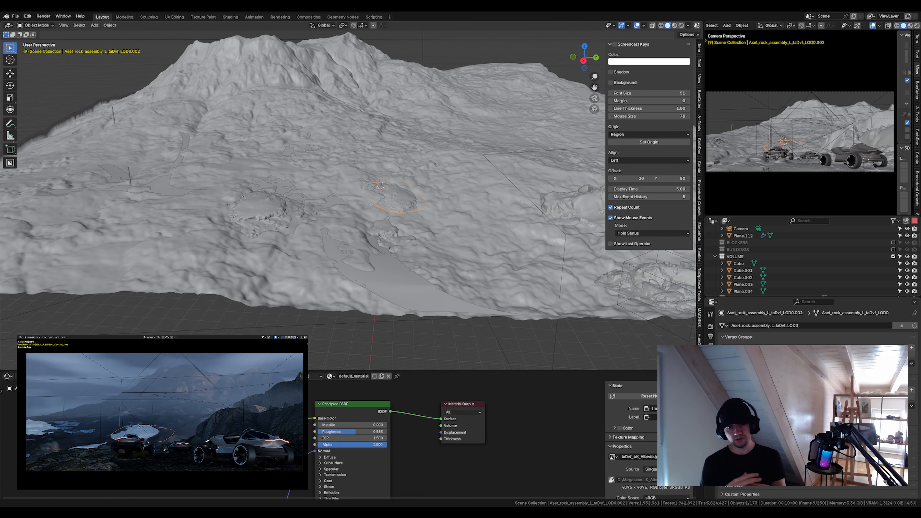
left_click_drag(252, 453, 400, 409)
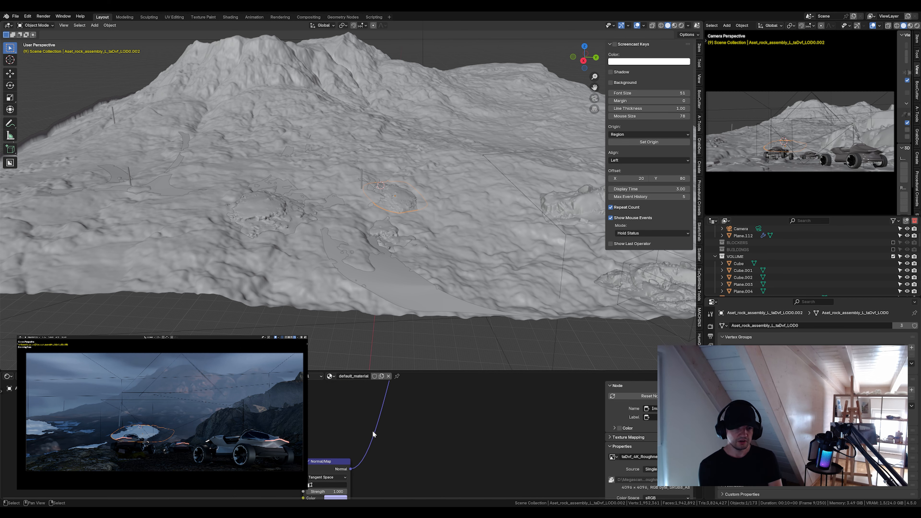
left_click(710, 436)
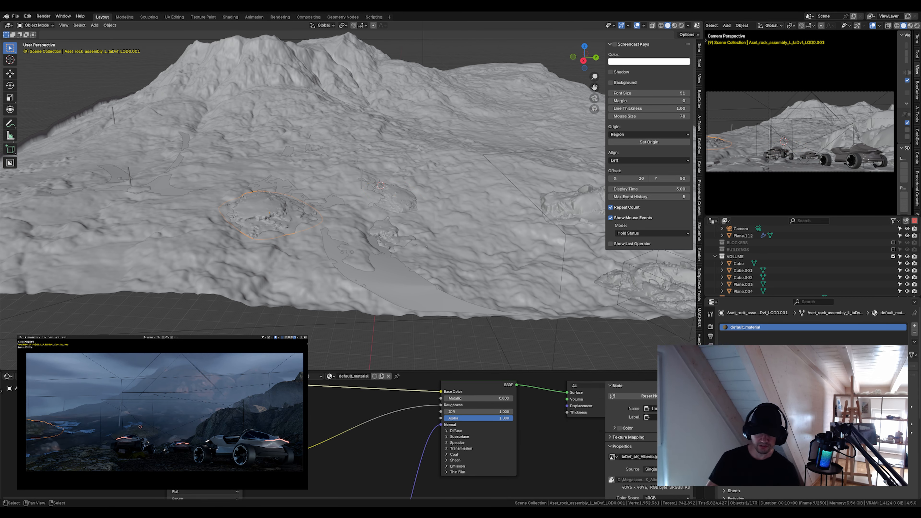
left_click(394, 193)
key("g")
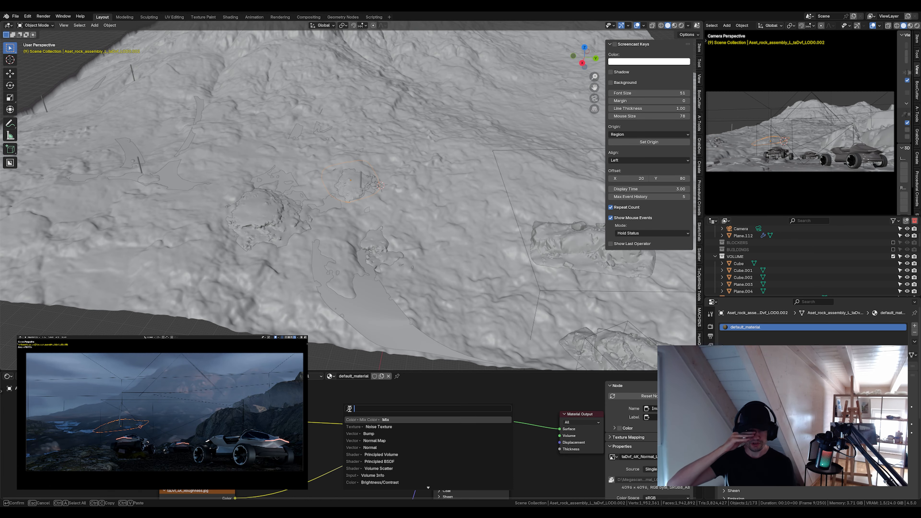
key("Return")
left_click(299, 413)
left_click(321, 468)
left_click(347, 384)
left_click(318, 433)
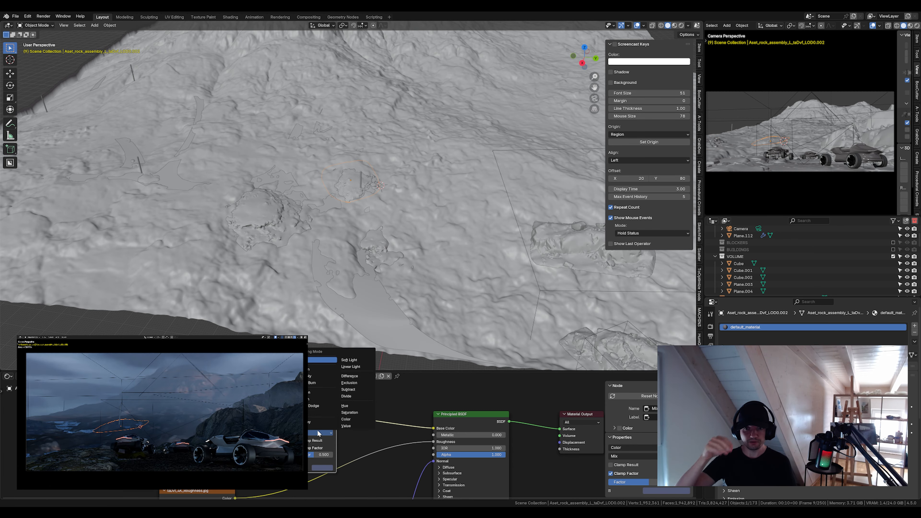
Duplicate the upper rock assembly, place the copy between the existing rock clusters and adjust its height along Z
left_click(134, 434)
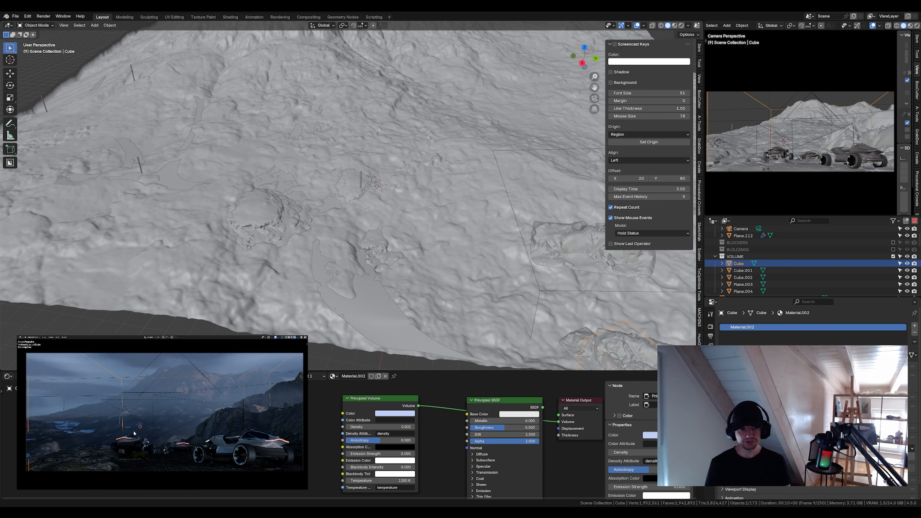
left_click(48, 440)
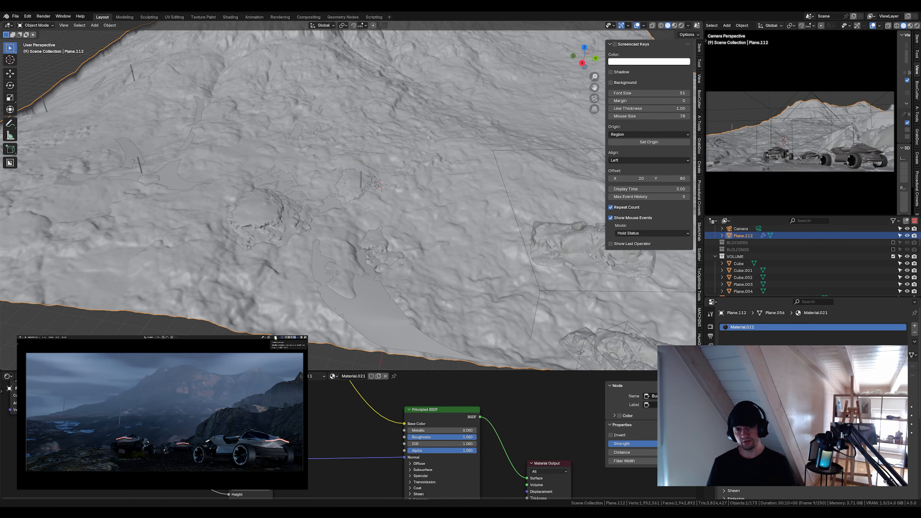
left_click(218, 250)
left_click(167, 425)
left_click(355, 187)
key("shift+d")
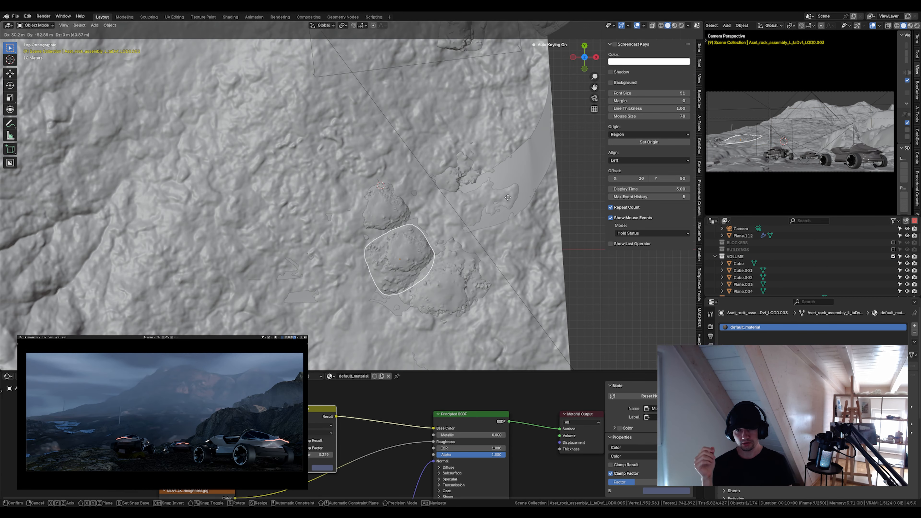
left_click(508, 197)
key("g")
key("z")
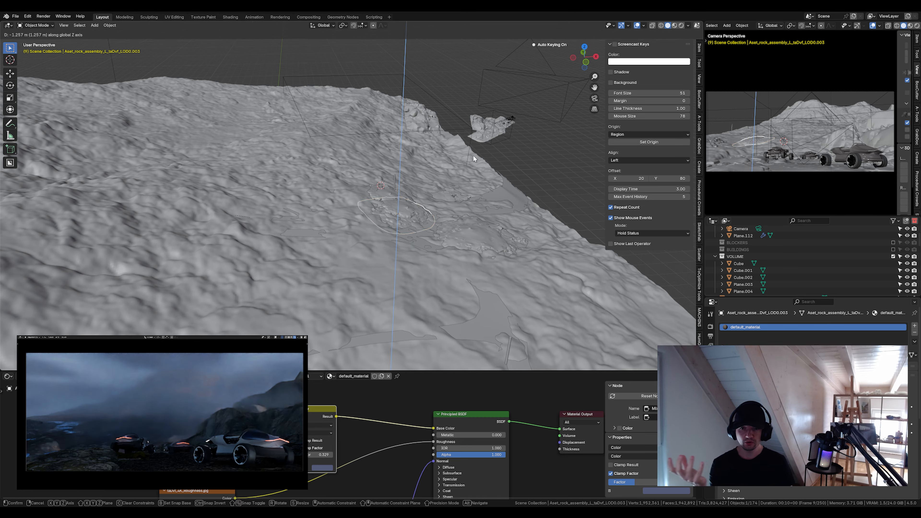
left_click(473, 155)
Add one more rock assembly copy to the cluster from the top view and adjust its height on the terrain
key("KP_7")
key("shift+d")
left_click(460, 171)
key("g")
key("z")
left_click(499, 184)
right_click(448, 217)
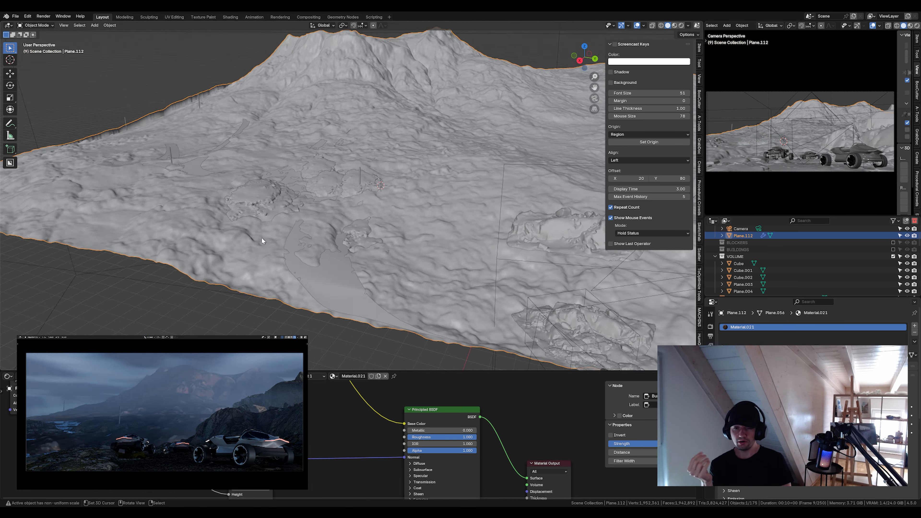
Duplicate the rock assembly at the river's edge, reposition it near the bank, rotate it around Y and rescale it
left_click(261, 237)
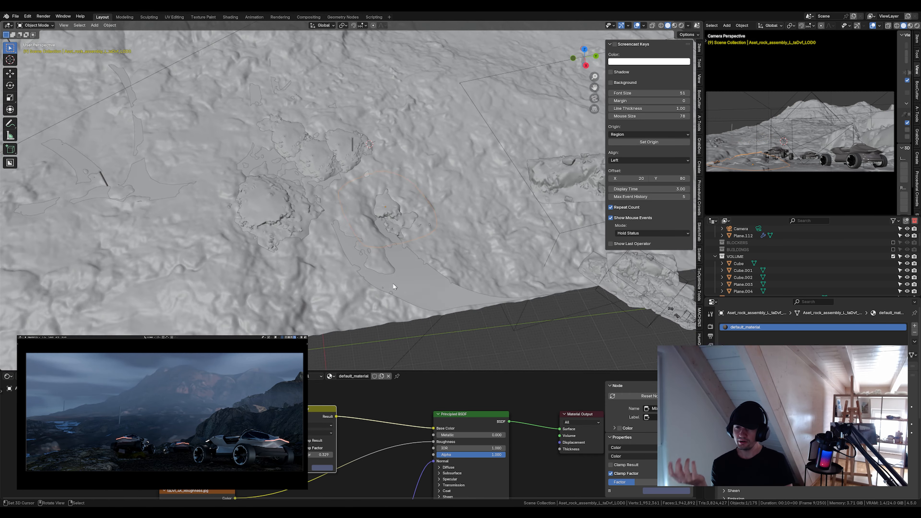
key("KP_7")
key("shift+d")
left_click(397, 127)
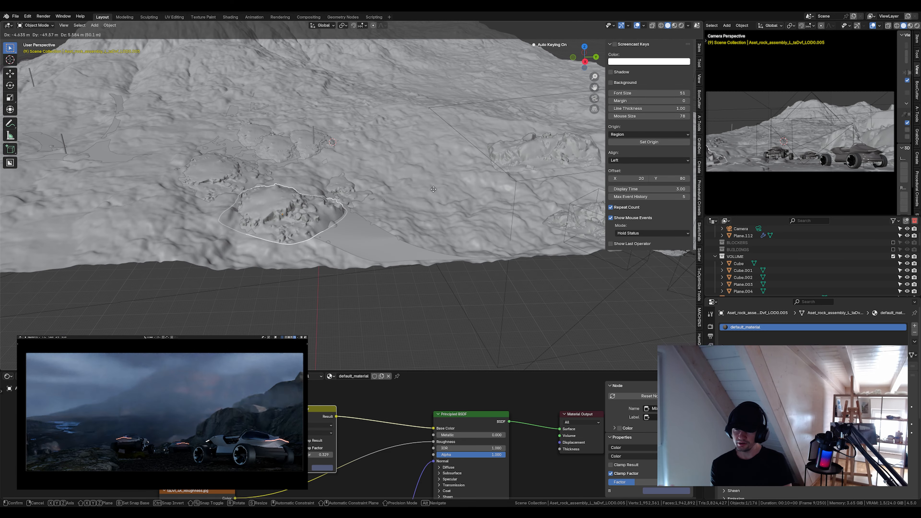
key("r")
key("y")
left_click(467, 271)
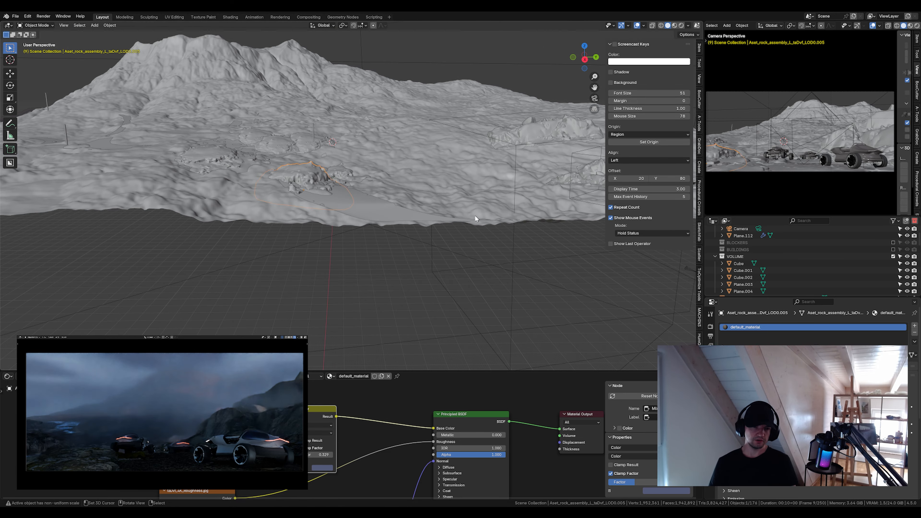
key("s")
left_click(482, 214)
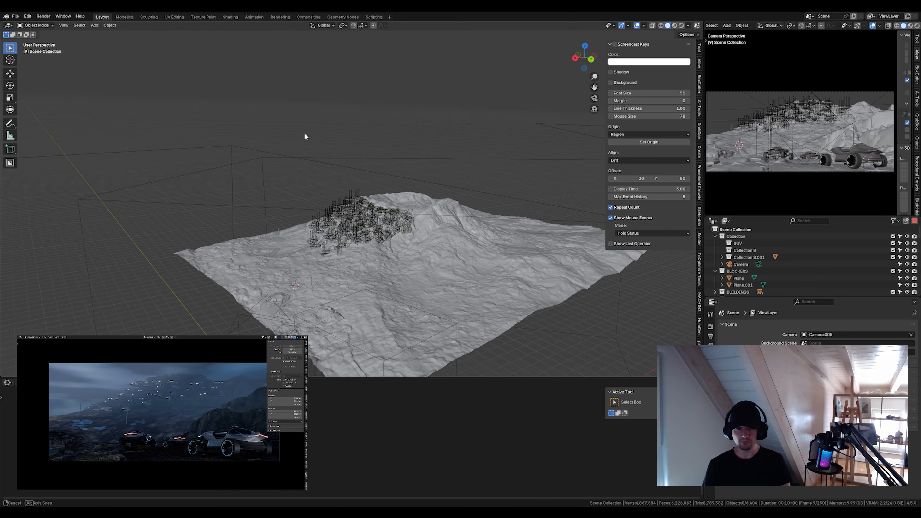
left_click(304, 132)
key("KP_7")
key("g")
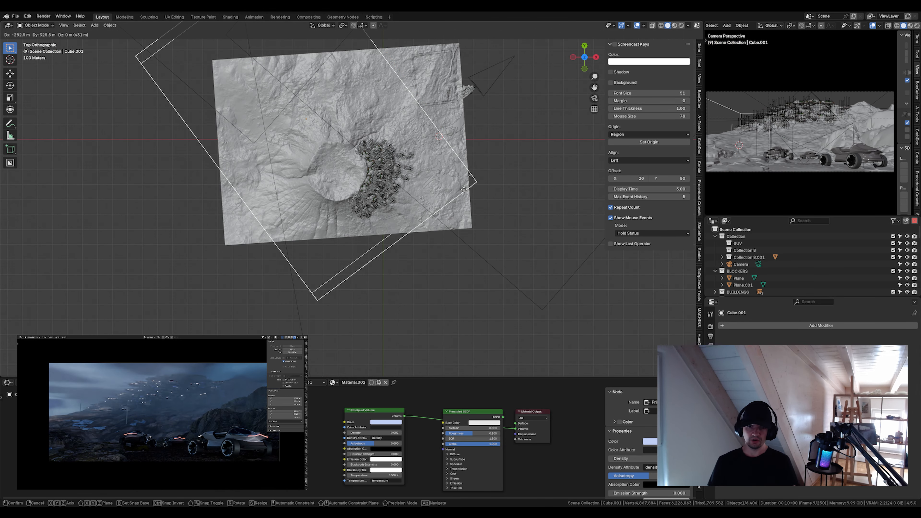
right_click(464, 240)
right_click(464, 240)
scroll(432, 300, "down", 2)
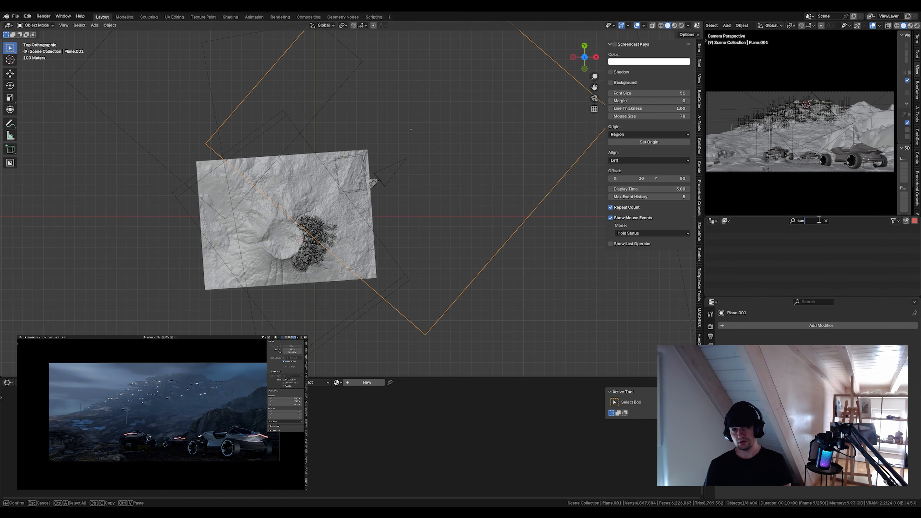
Add a Sun light and move it to the buildings on the volcano's slope
key("Escape")
key("shift+a")
left_click(321, 322)
left_click_drag(382, 292, 350, 261)
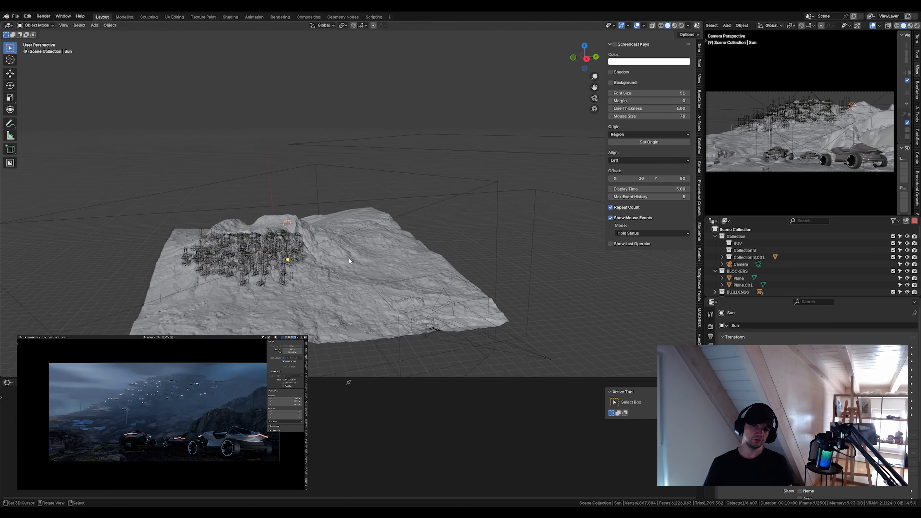
key("g")
left_click(348, 276)
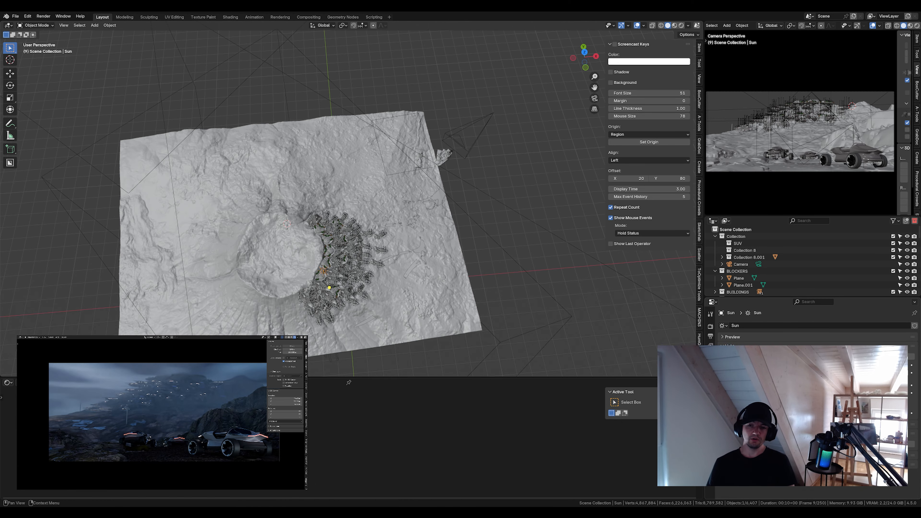
Rotate the Sun light from the top and perspective views to change the direction of its light on the scene
key("KP_7")
key("r")
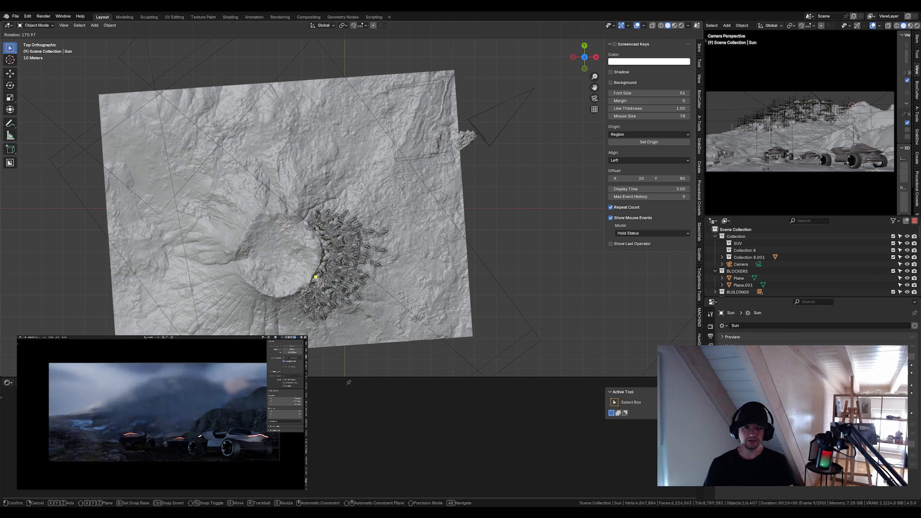
left_click(255, 376)
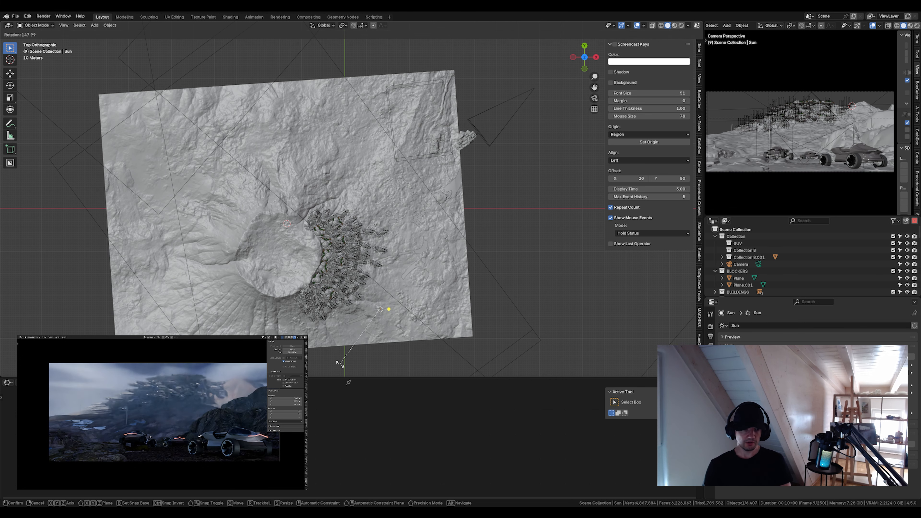
left_click(268, 349)
left_click_drag(454, 327, 407, 255)
key("r")
left_click(569, 200)
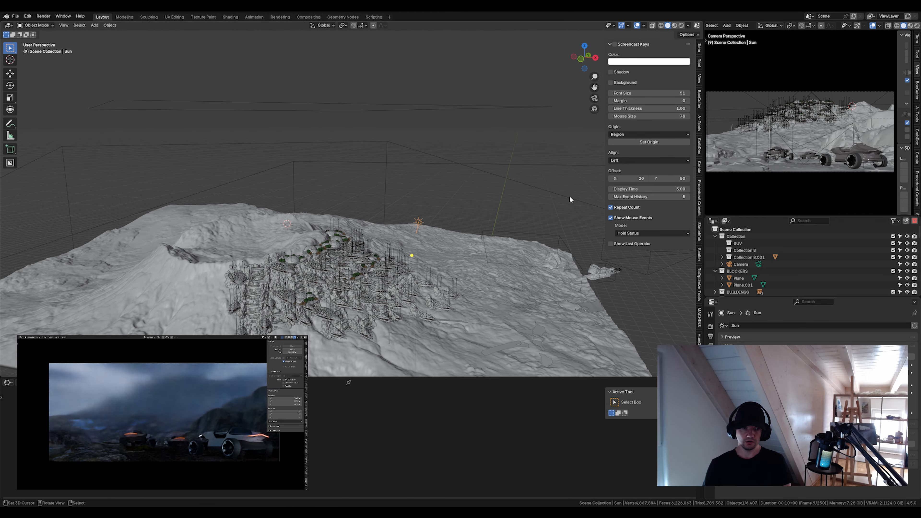
Refine the Sun light's angle in perspective and top views, including a rotation around the Y axis
left_click_drag(507, 283, 362, 268)
key("r")
left_click(336, 74)
left_click_drag(336, 109, 363, 225)
key("KP_7")
key("r")
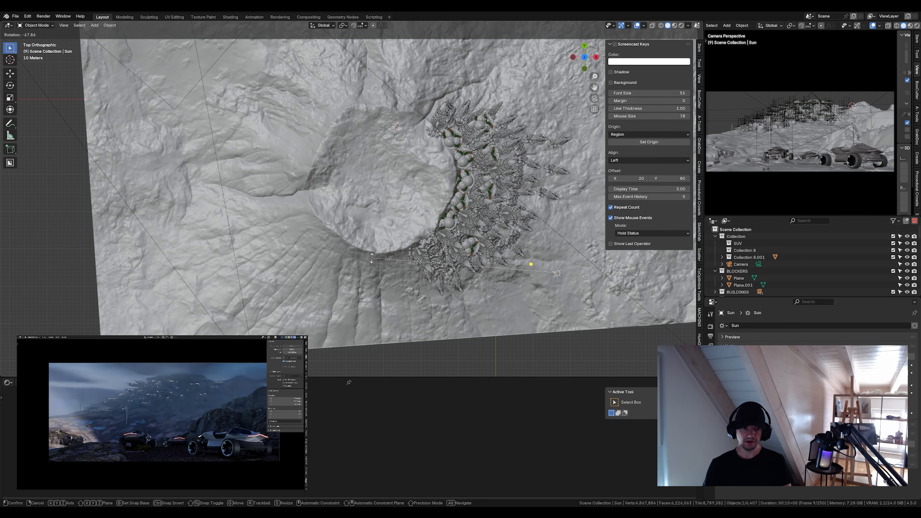
key("y")
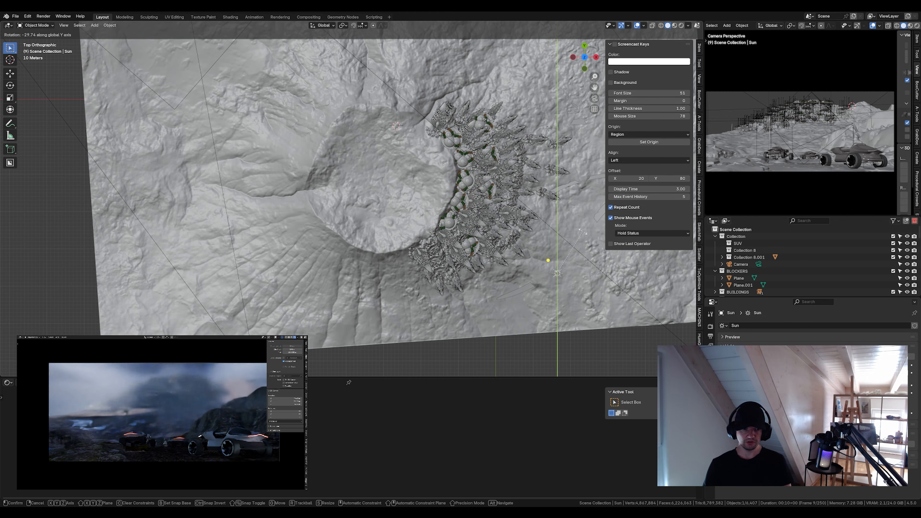
left_click(568, 233)
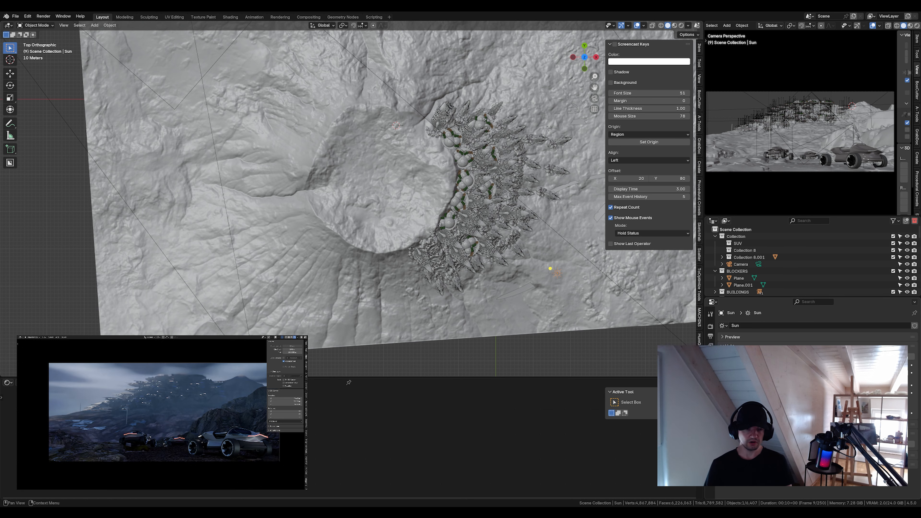
Try moving the two BLOCKERS planes over the landscape to test how they shade the volcano and vehicles
left_click(739, 278)
scroll(527, 296, "down", 5)
key("g")
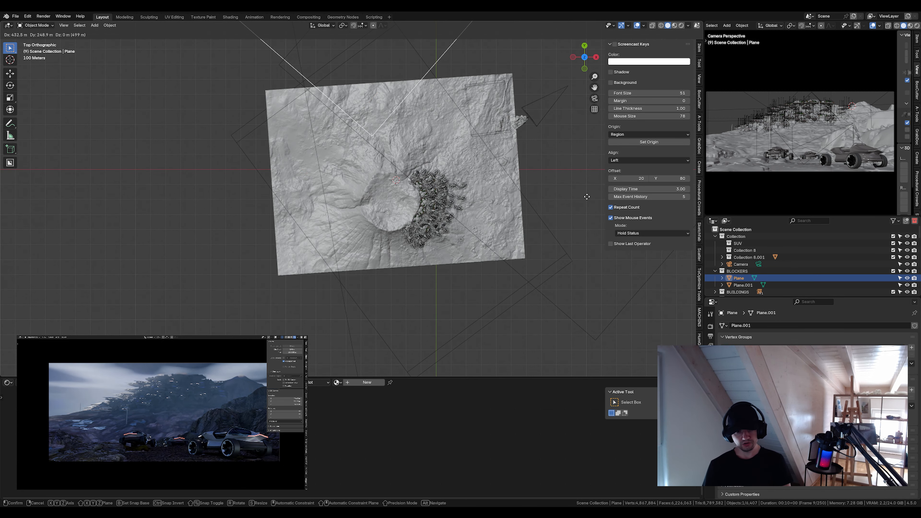
right_click(314, 251)
left_click(547, 298)
key("g")
right_click(638, 302)
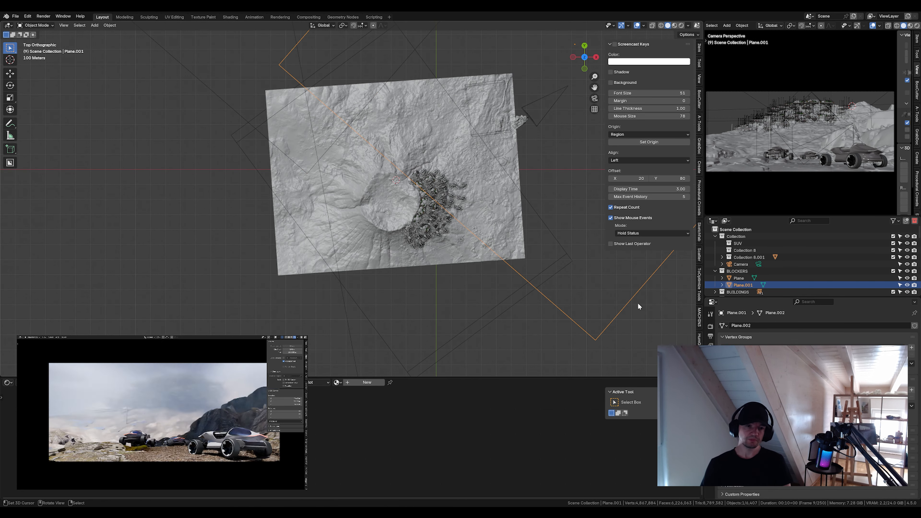
key("g")
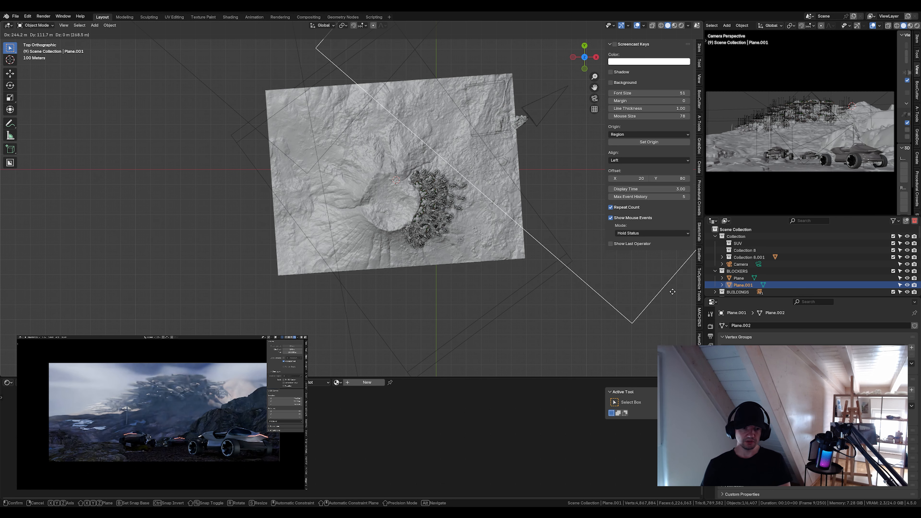
left_click(653, 315)
left_click(238, 117)
key("g")
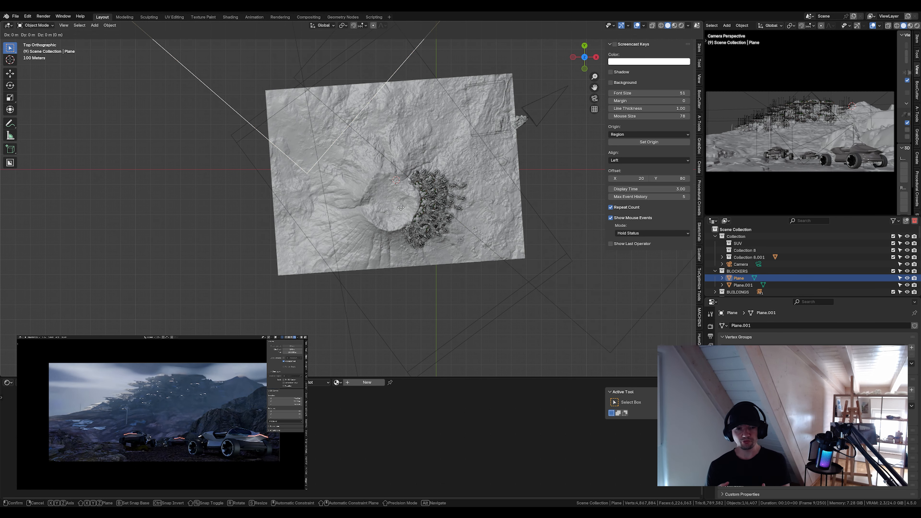
left_click(365, 181)
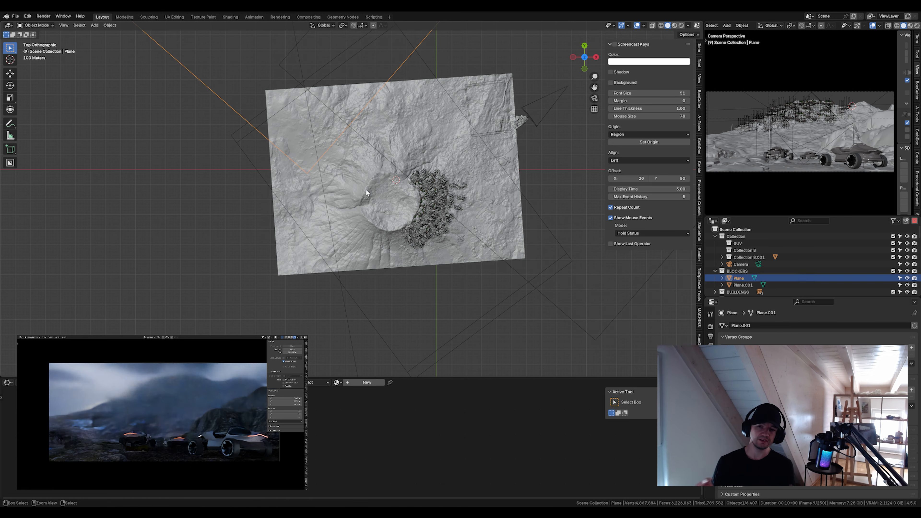
Try moving the Sun light across the landscape from above to test how the scene lighting changes
left_click(502, 298)
key("g")
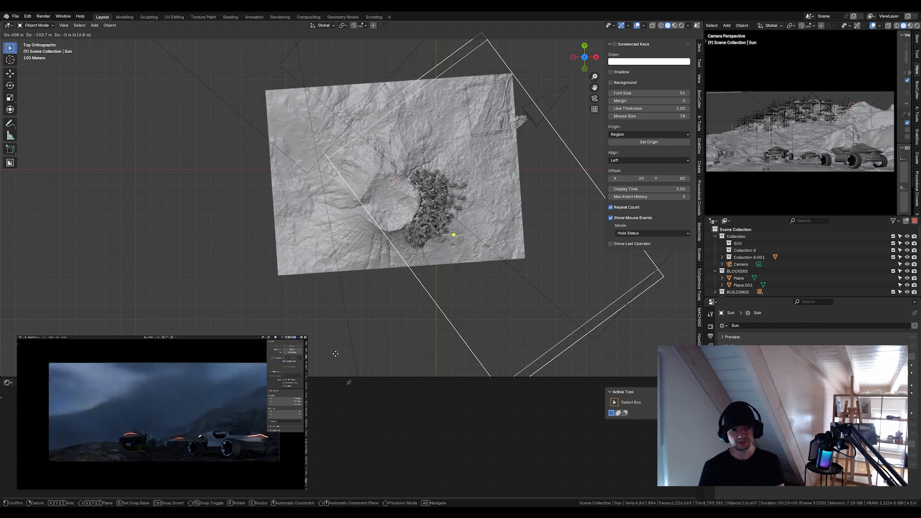
right_click(250, 273)
left_click(349, 271)
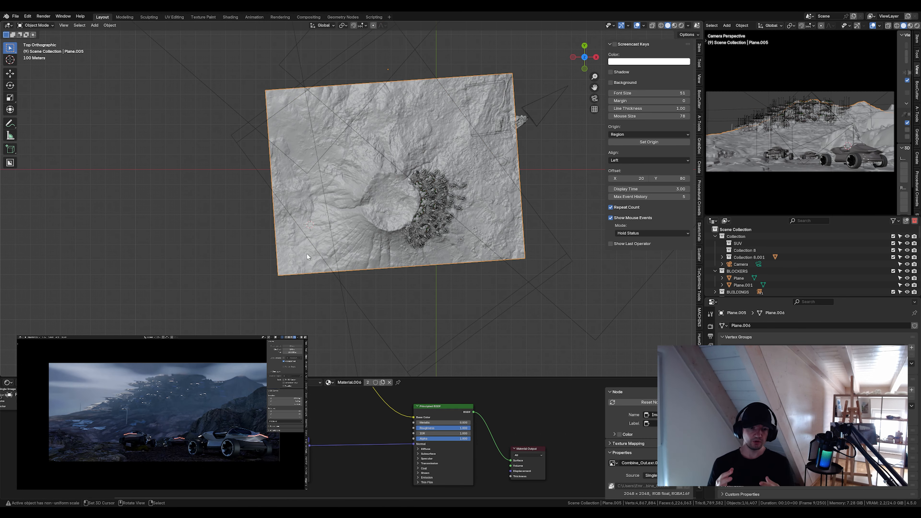
Add a plane, scale it up until it covers the volcano's western side, and give it a new material
key("shift+a")
left_click(335, 163)
key("s")
left_click(658, 274)
left_click(365, 382)
Subdivide the new plane's whole mesh repeatedly into a denser grid
key("Tab")
key("w")
left_click(323, 208)
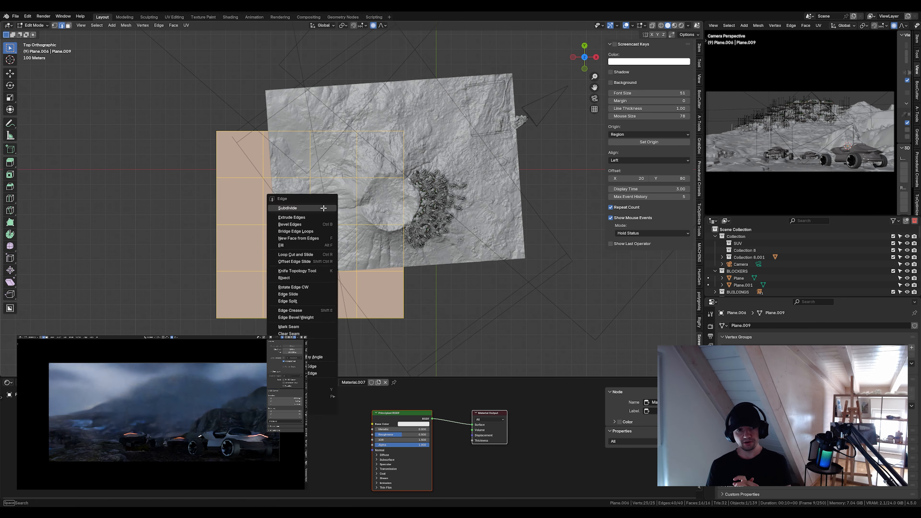
left_click(324, 208)
key("Tab")
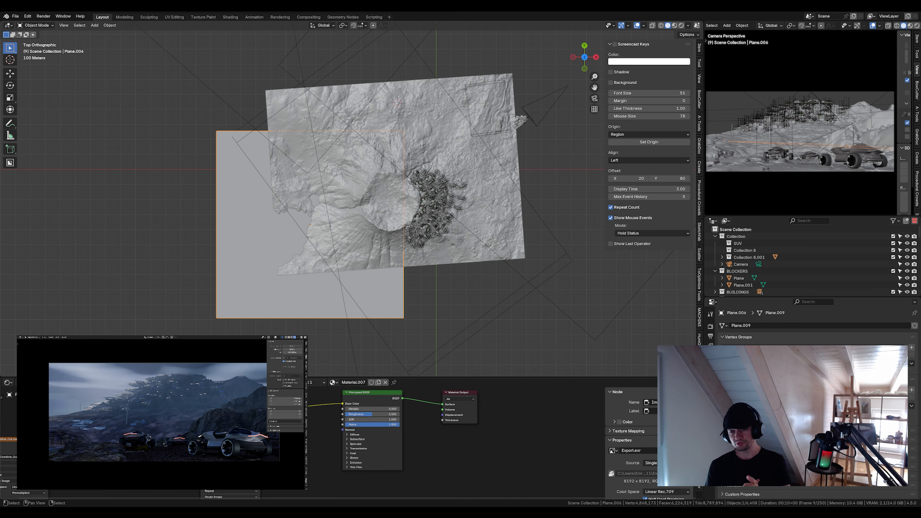
Drive a scaled Displacement node in the plane's material with the Export.exr image and add mapping nodes to that image texture
key("shift+a")
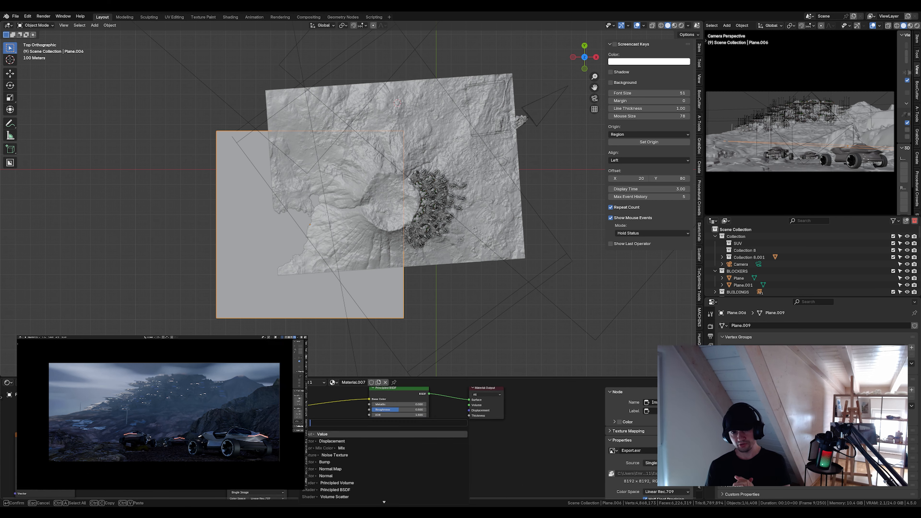
type("displa")
key("Return")
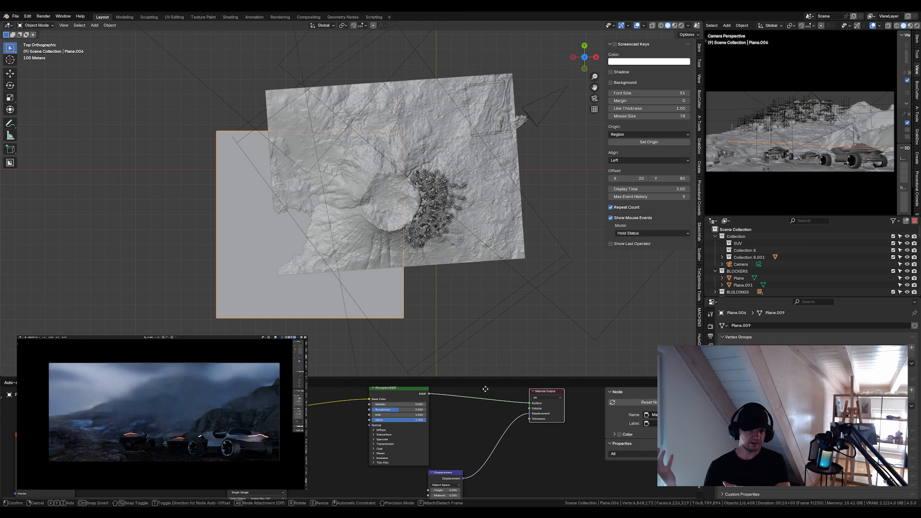
left_click(468, 455)
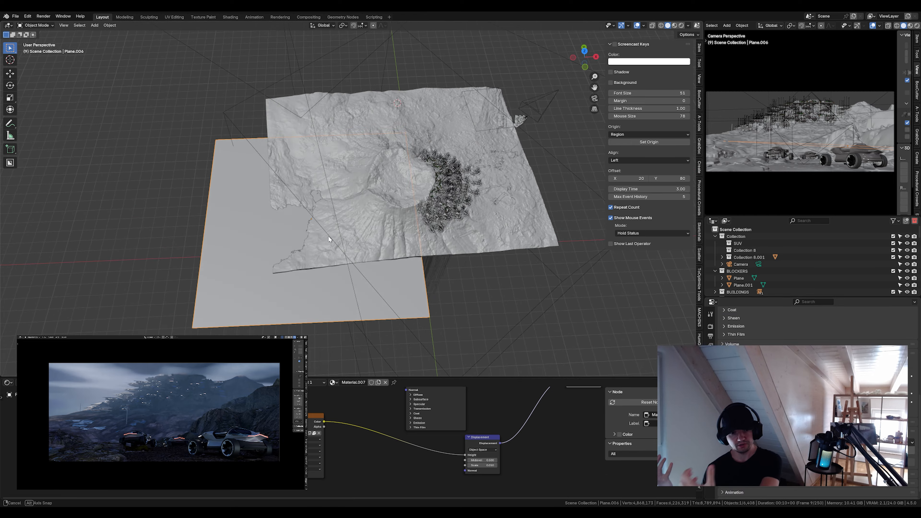
left_click_drag(483, 465, 490, 465)
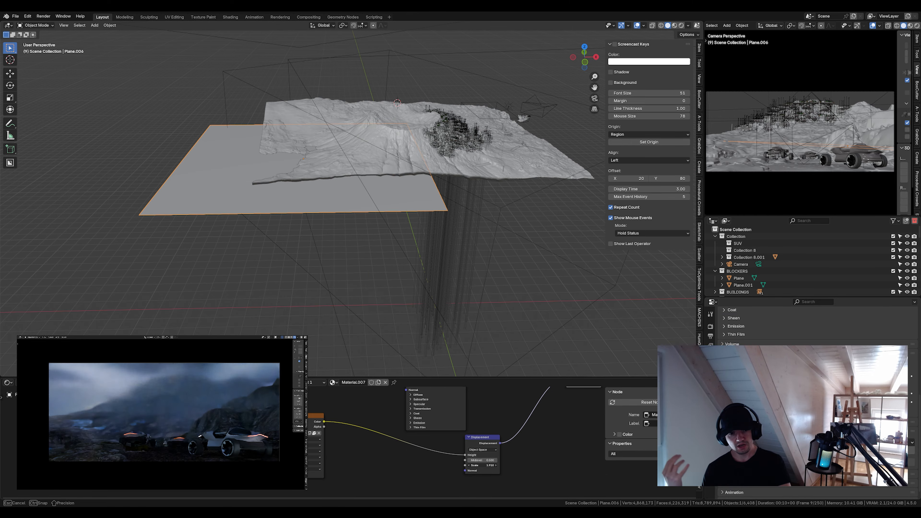
left_click(169, 457)
key("ctrl+t")
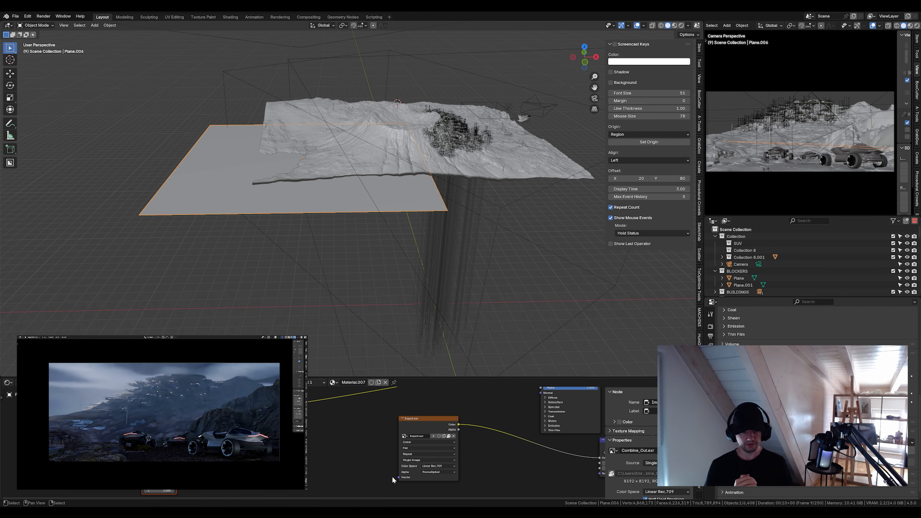
Isolate the plane and enable real surface displacement for its material, using the Cycles render engine
key("shift+h")
scroll(488, 447, "right", 3)
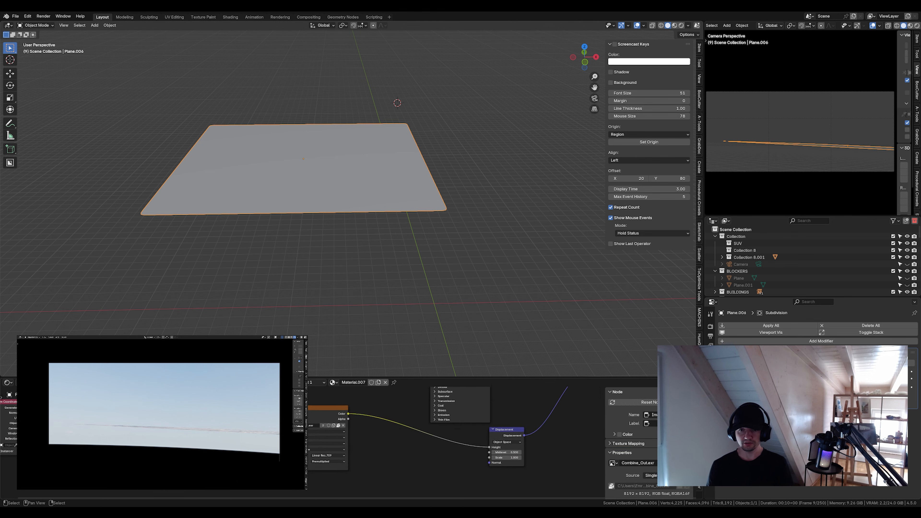
left_click(816, 325)
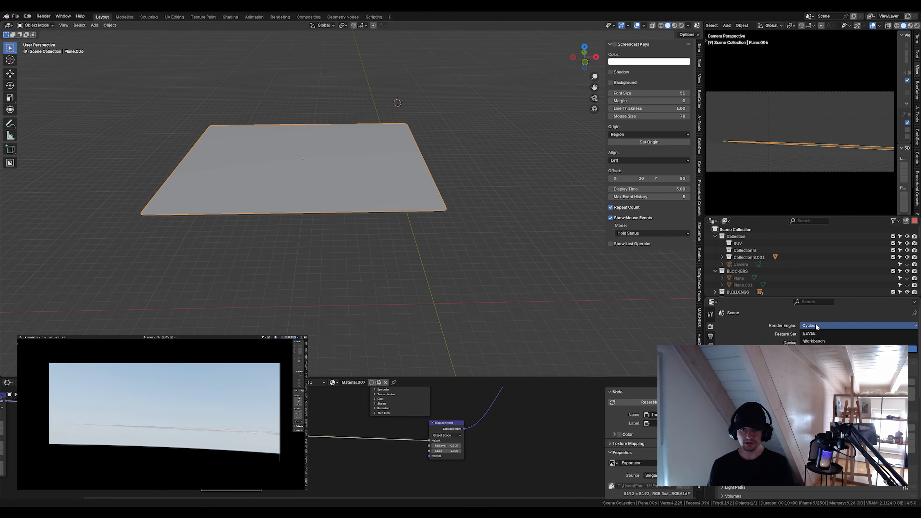
left_click(710, 437)
left_click_drag(426, 447, 429, 441)
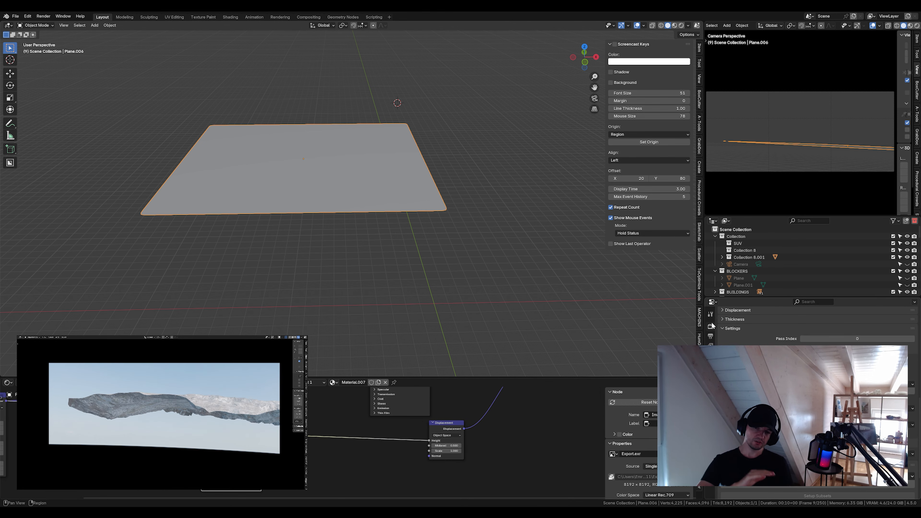
left_click(710, 326)
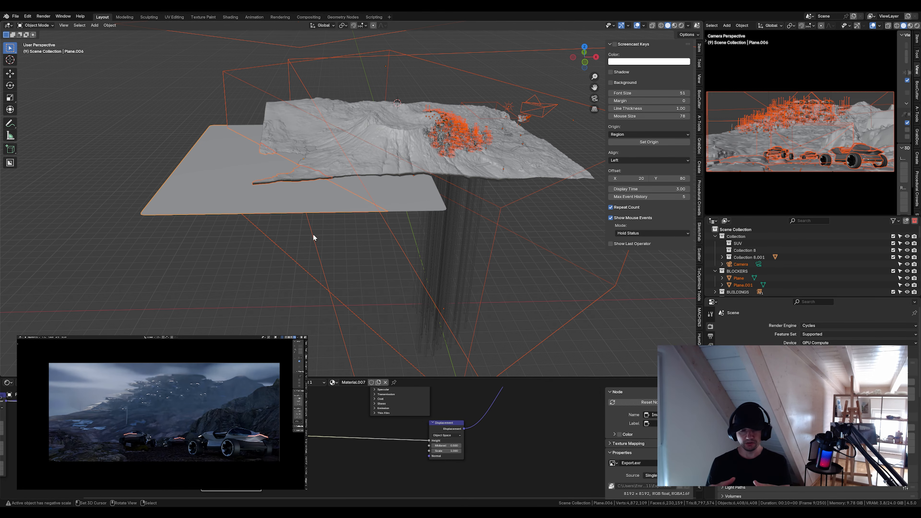
Move the displaced plane to the volcano's south-west side and rotate it from the top view
left_click_drag(315, 237, 343, 255)
key("KP_7")
key("g")
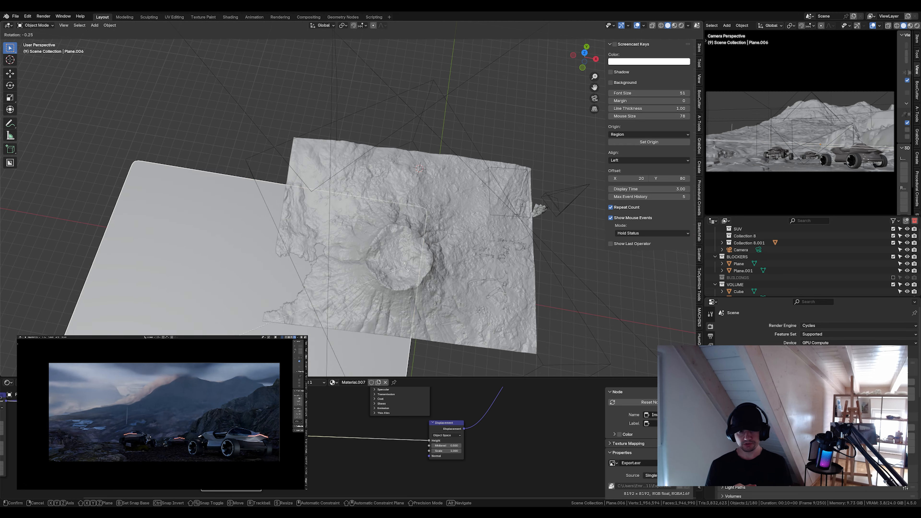
key("r")
left_click(378, 62)
left_click_drag(378, 145, 364, 101)
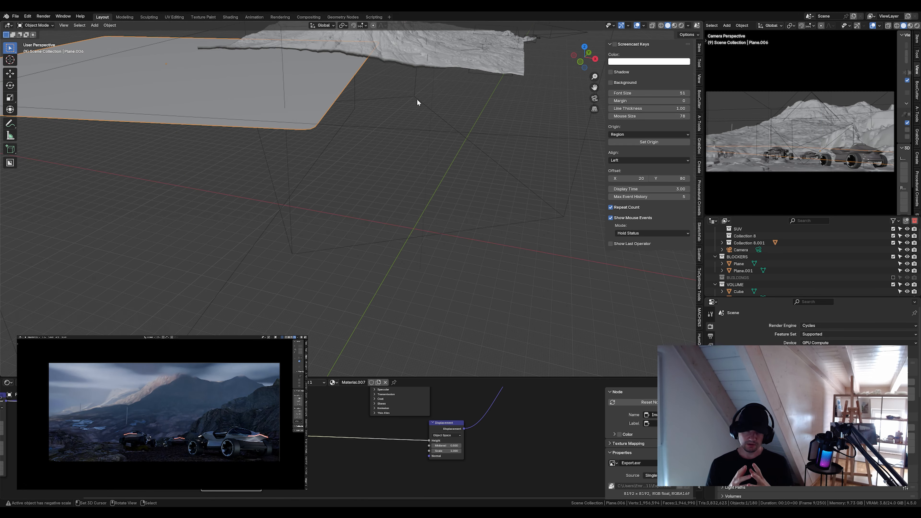
key("KP_7")
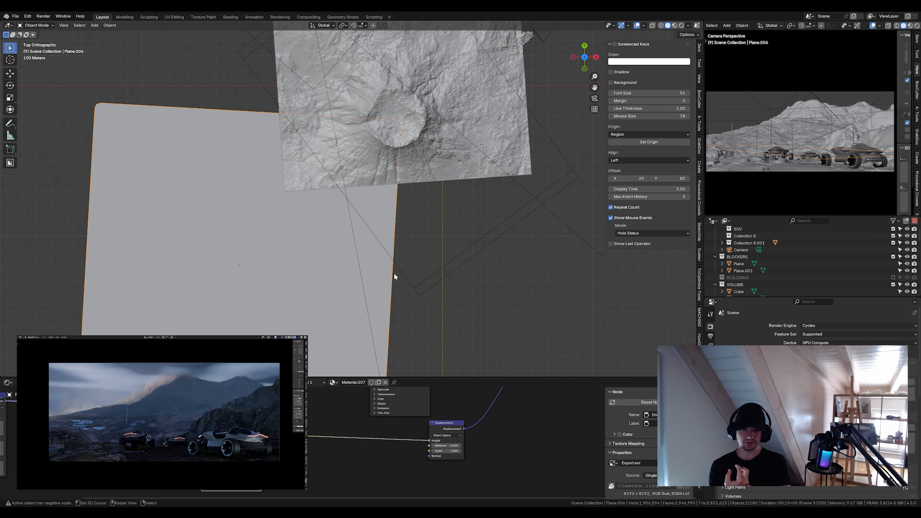
key("r")
left_click(246, 207)
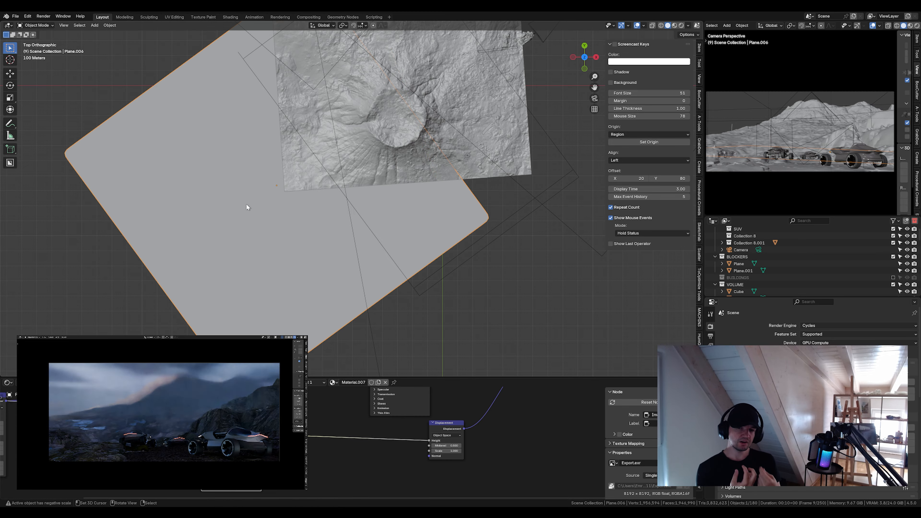
Isolate the displaced plane and subdivide its mesh further for finer terrain relief
key("shift+h")
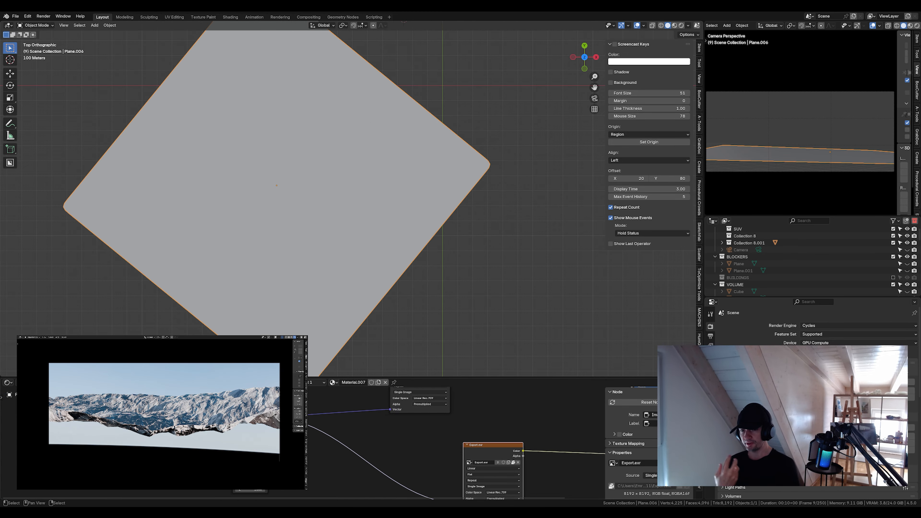
key("Tab")
right_click(412, 211)
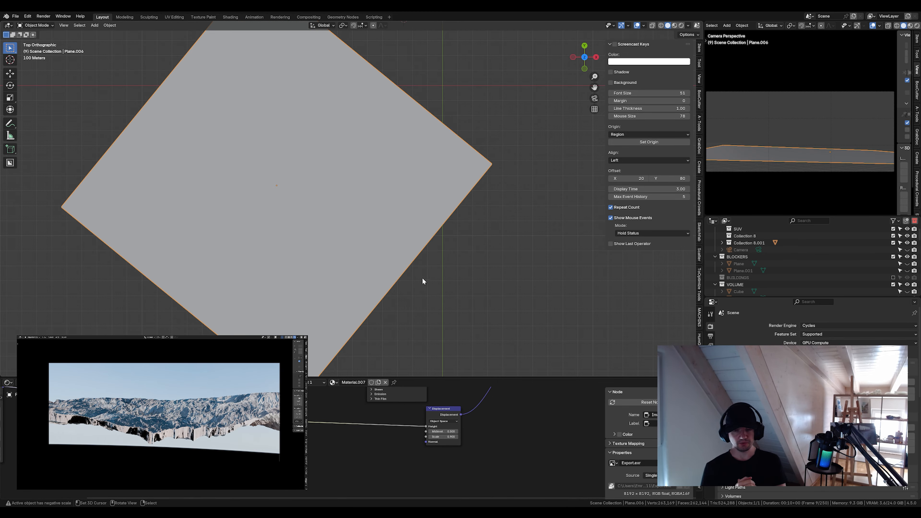
Adjust the isolated plane's height along the Z axis while checking its relief through the camera
key("g")
key("z")
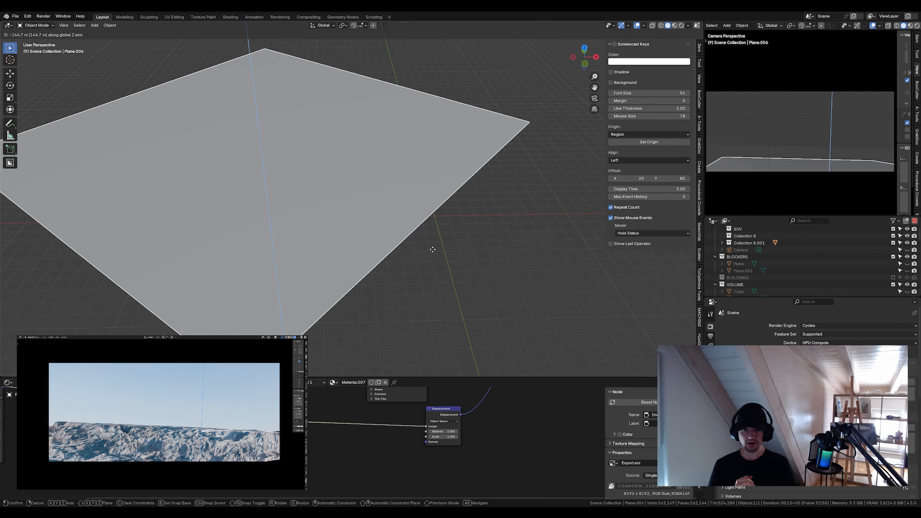
left_click(453, 204)
key("g")
key("z")
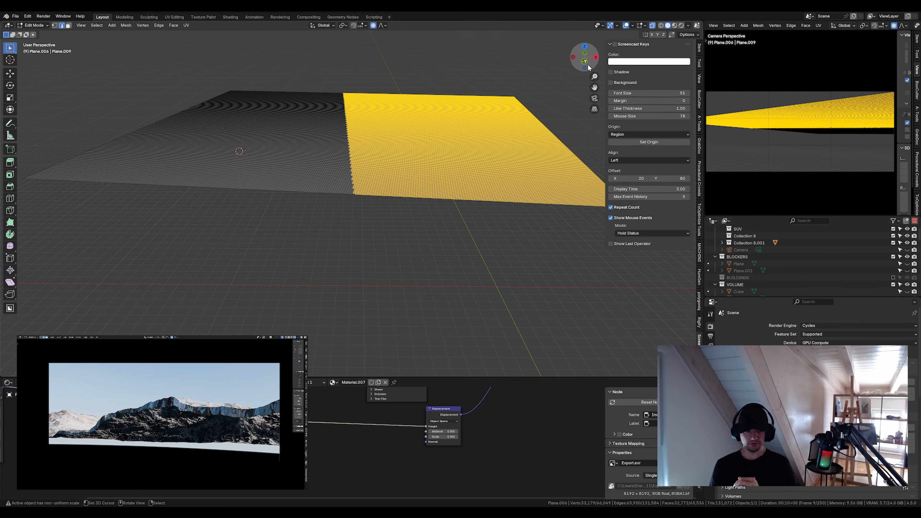
Delete a large portion of the plane's mesh along one side, leaving a narrower piece of terrain
left_click_drag(588, 67, 590, 124)
left_click_drag(453, 55, 321, 348)
key("x")
left_click(376, 250)
key("Tab")
key("Tab")
Trim the outer strips and a lower corner off the remaining plane mesh, and bring back the hidden objects
left_click_drag(154, 47, 243, 356)
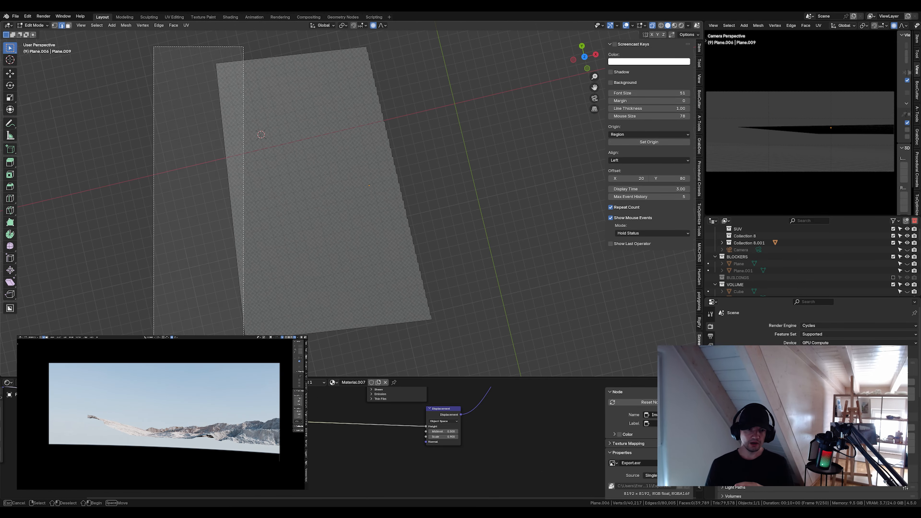
left_click_drag(253, 177, 203, 355)
key("x")
left_click(392, 65)
left_click_drag(464, 358, 168, 296)
key("x")
left_click_drag(349, 316, 475, 237)
key("Tab")
key("alt+h")
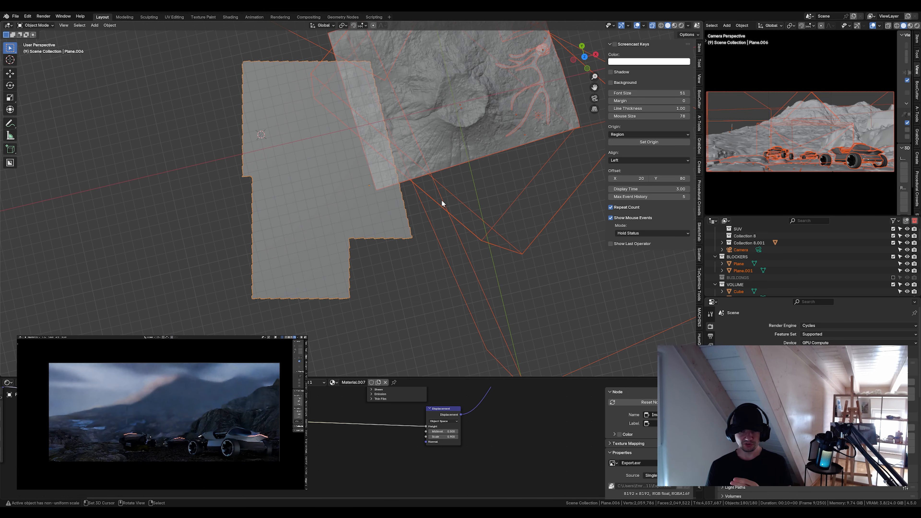
Reposition the trimmed plane beside the volcano and adjust its height along the Z axis
right_click(380, 207)
key("g")
left_click(454, 285)
key("g")
key("z")
left_click(473, 192)
key("g")
left_click(362, 225)
key("g")
key("z")
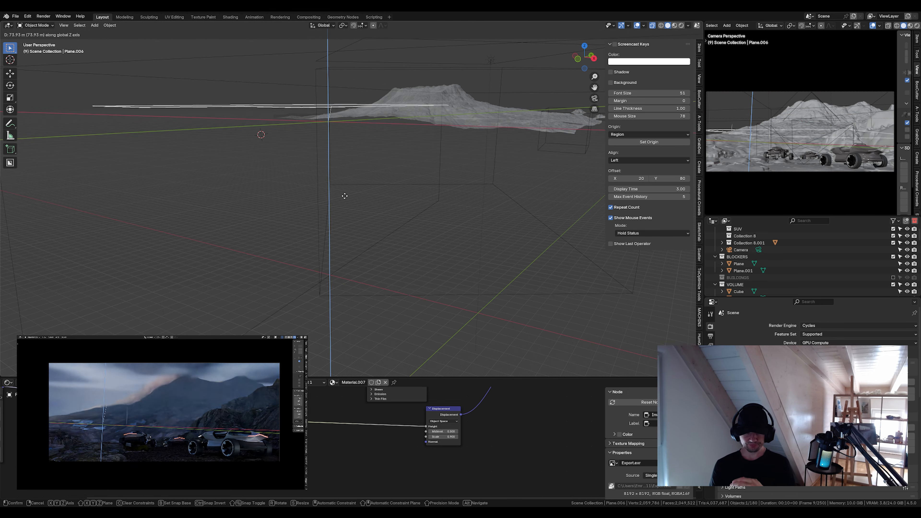
left_click(345, 218)
Isolate the trimmed plane, shift it along the Z axis, and rotate it around the Z axis
key("shift+h")
key("g")
key("z")
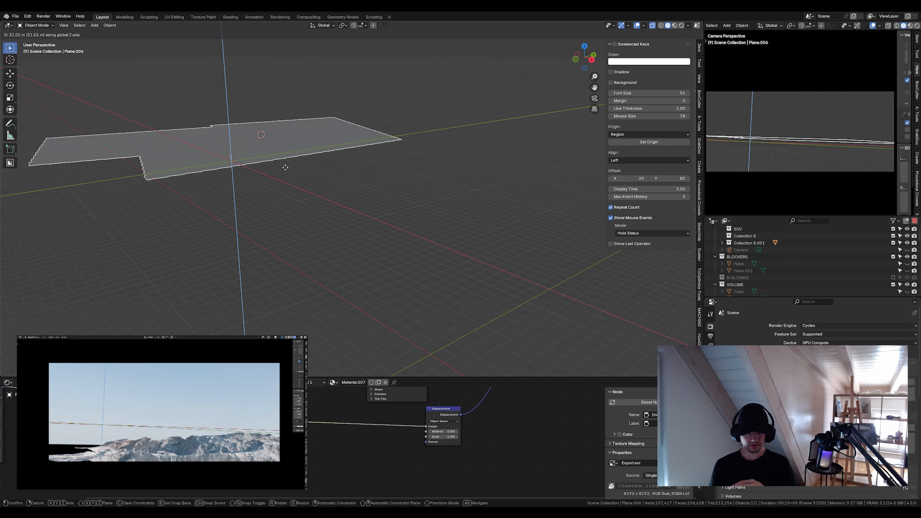
left_click(285, 160)
key("r")
key("z")
left_click(345, 93)
Bring back the hidden scene objects and raise the trimmed plane along the Z axis behind the volcano
key("alt+h")
left_click(247, 136)
key("g")
key("z")
left_click(241, 109)
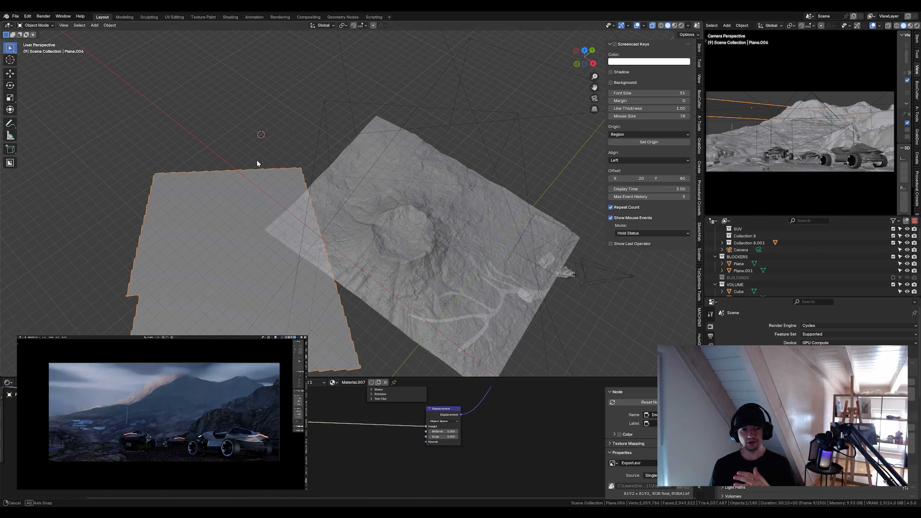
Move and rotate the trimmed plane from above around the volcano's southern edge, checking its relief in isolation
key("KP_7")
key("g")
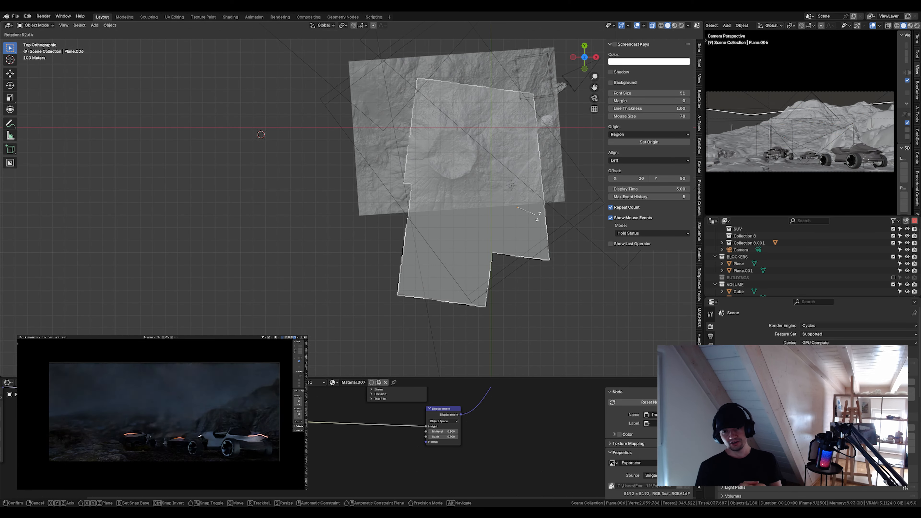
left_click(551, 199)
key("g")
left_click(491, 223)
key("KP_7")
key("r")
left_click(573, 143)
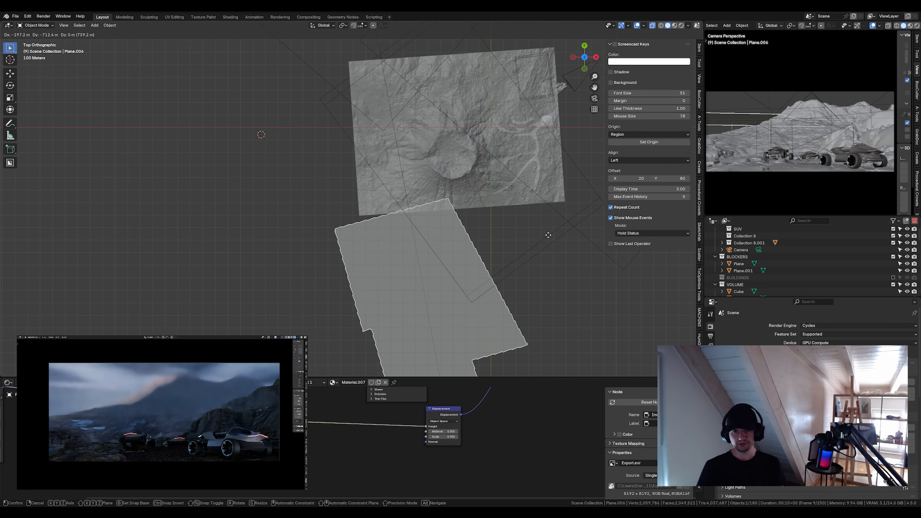
key("shift+h")
key("KP_Decimal")
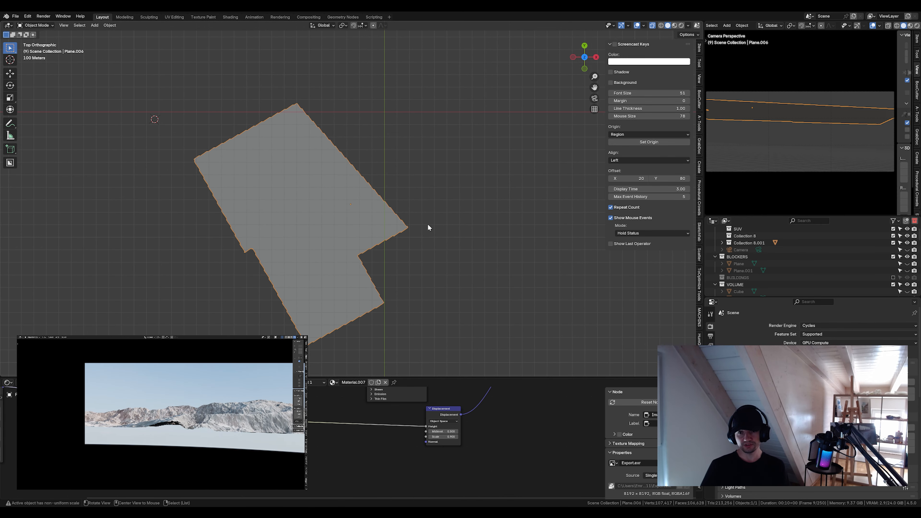
key("alt+h")
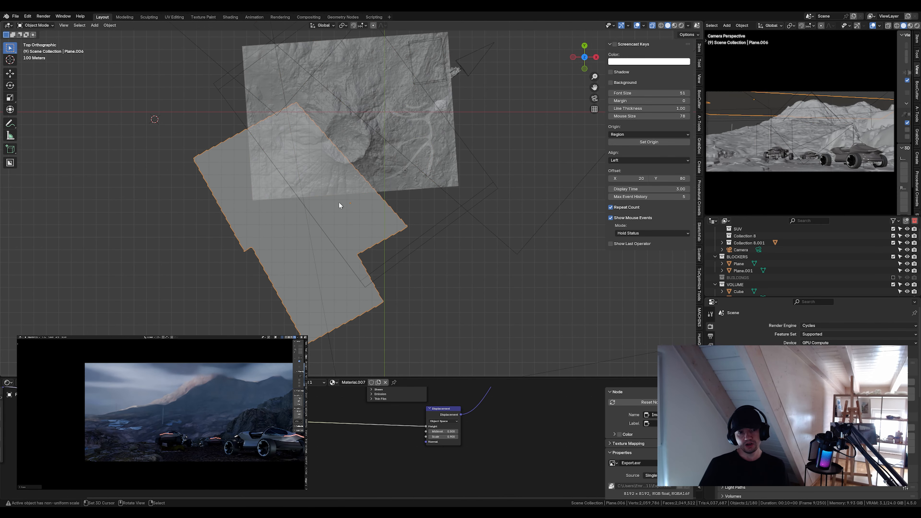
Duplicate the trimmed plane over the volcano and adjust the copy's height along the Z axis
key("shift+d")
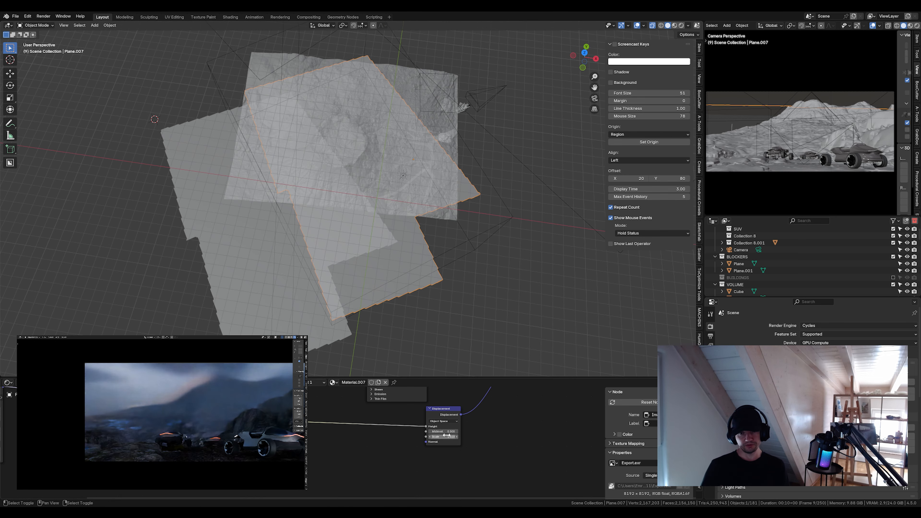
key("g")
key("z")
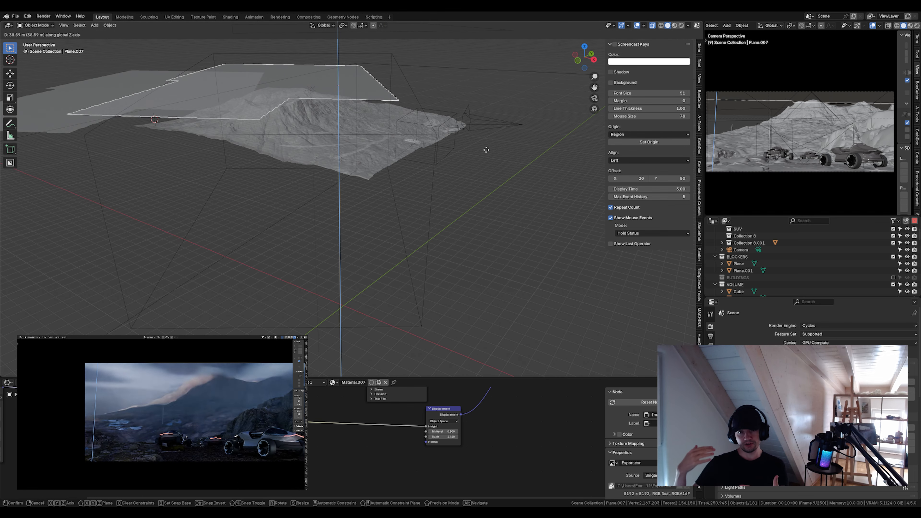
left_click(492, 157)
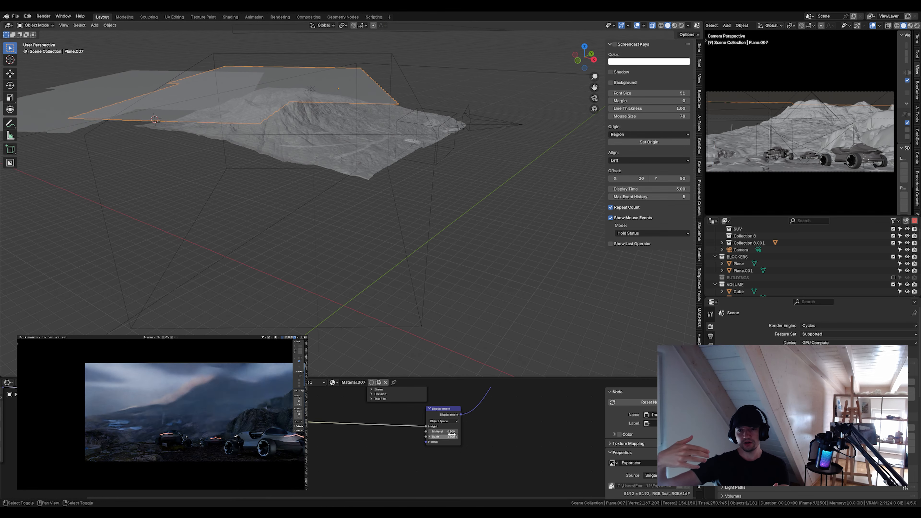
Rotate the duplicated plane from the top view and move it to a different spot around the volcano
key("KP_7")
key("r")
left_click(516, 196)
key("g")
left_click(458, 255)
Isolate the trimmed plane, reposition it from the top view, and unhide the rest of the scene
left_click(357, 286)
key("shift+h")
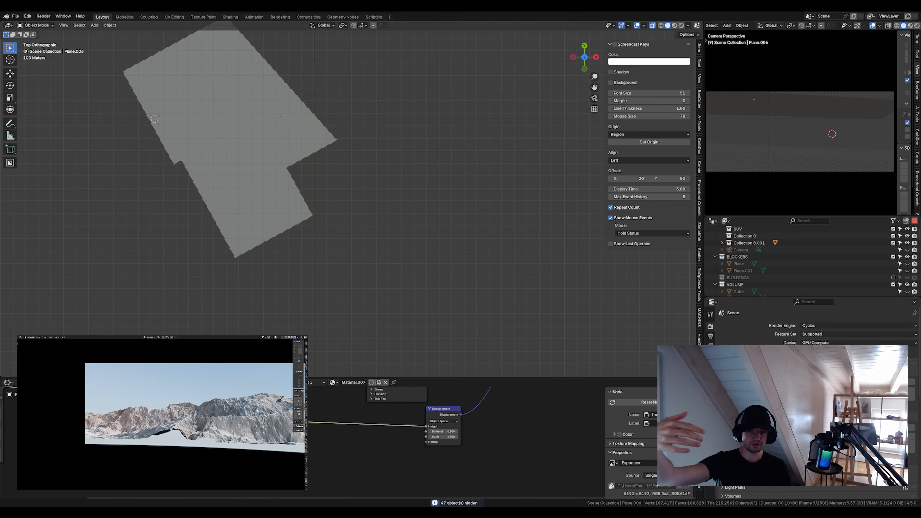
right_click(224, 174)
key("g")
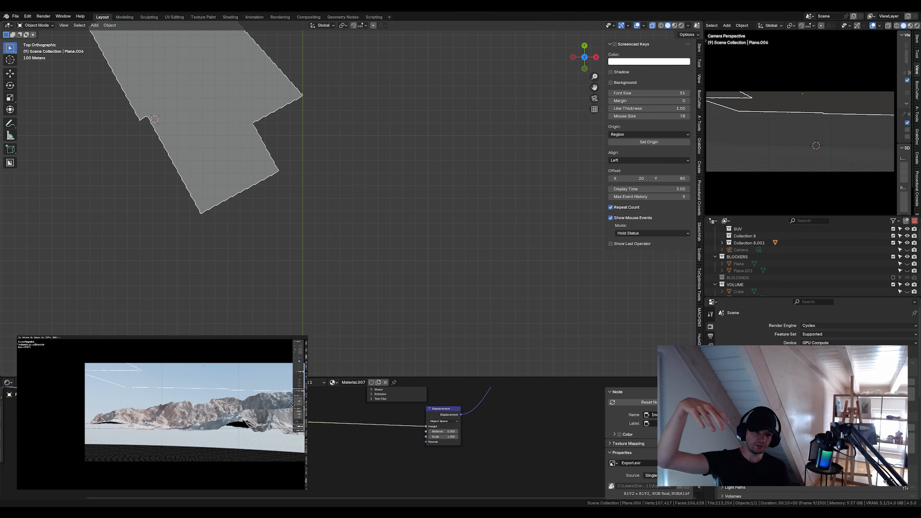
left_click(319, 177)
key("alt+h")
Adjust the trimmed plane's height along the Z axis against the restored volcano scene
key("g")
right_click(235, 420)
key("g")
key("z")
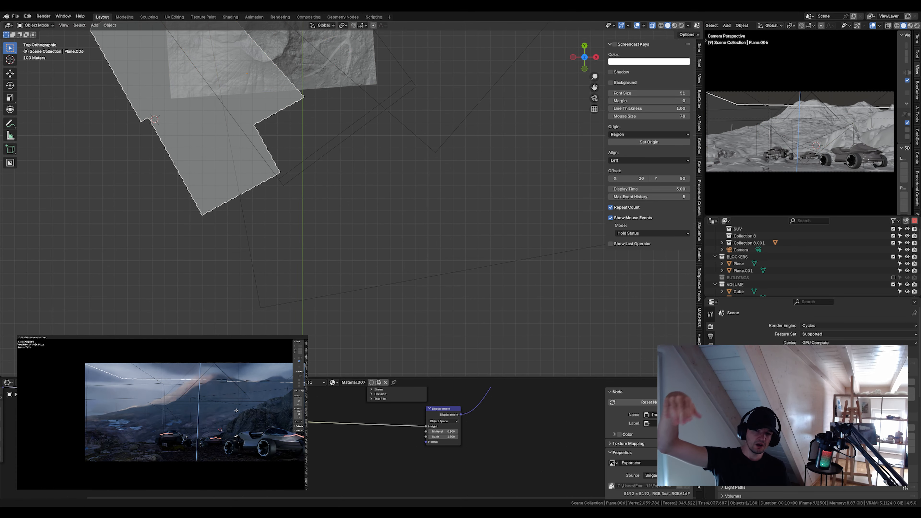
left_click_drag(400, 117, 417, 188)
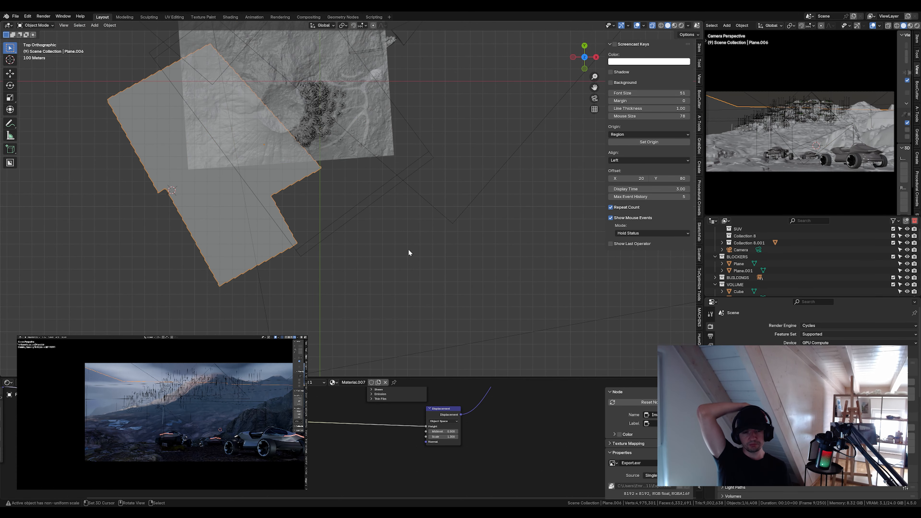
Duplicate the trimmed plane from the top view, rotate the copy and move it over the volcano
key("shift+d")
left_click(267, 170)
key("r")
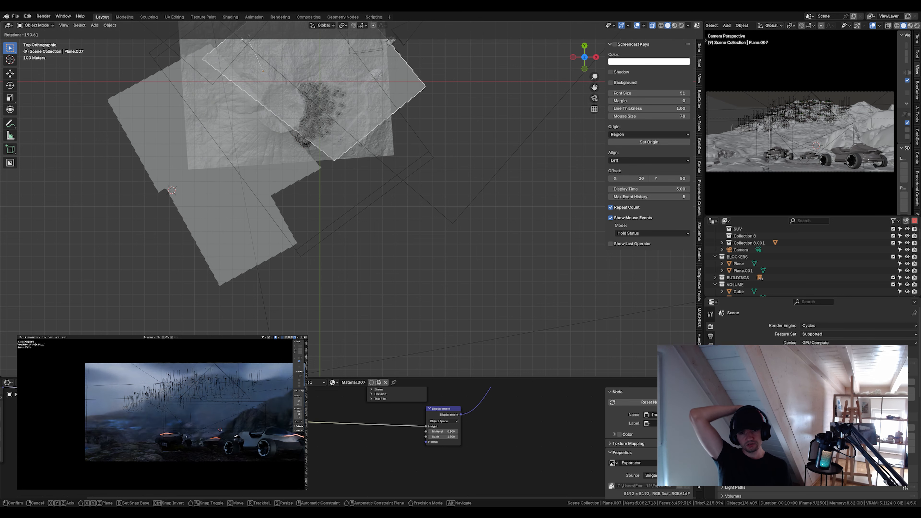
left_click(414, 51)
key("g")
left_click(332, 354)
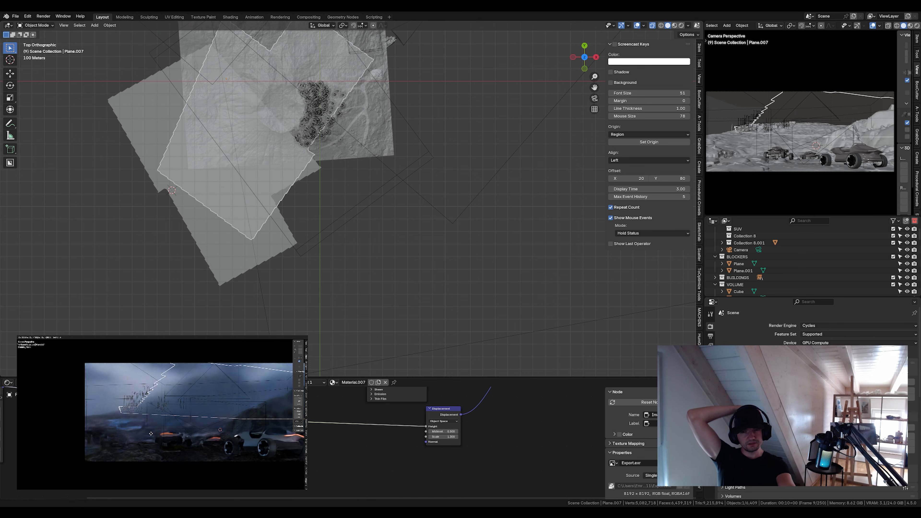
Isolate the two trimmed planes and rotate and move the duplicate so its mountains overlap the original's
key("shift+h")
key("r")
left_click(357, 73)
key("g")
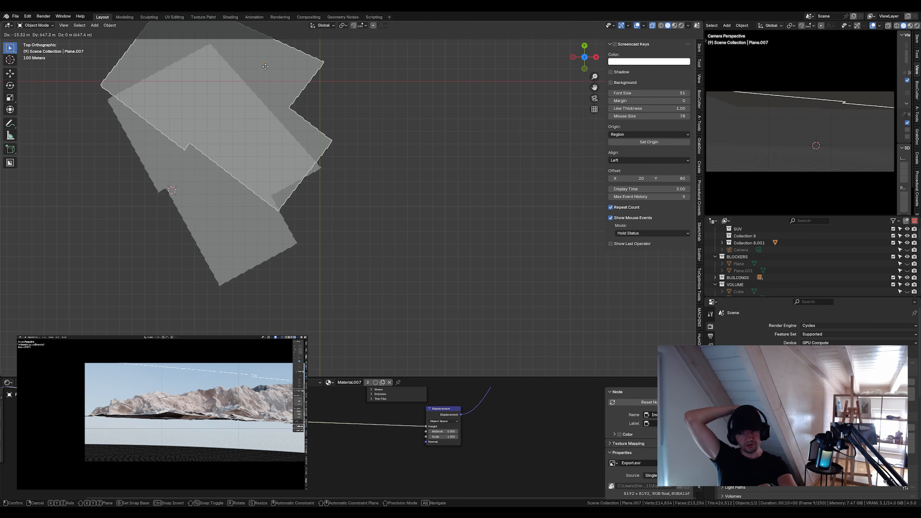
left_click(345, 44)
key("g")
left_click_drag(241, 396, 241, 413)
Select the original trimmed plane in perspective and move it along the Z axis relative to the duplicate
left_click_drag(246, 149, 203, 90)
key("KP_0")
left_click_drag(203, 160, 256, 160)
scroll(257, 160, "down", 4)
left_click(256, 159)
key("g")
key("z")
left_click(351, 220)
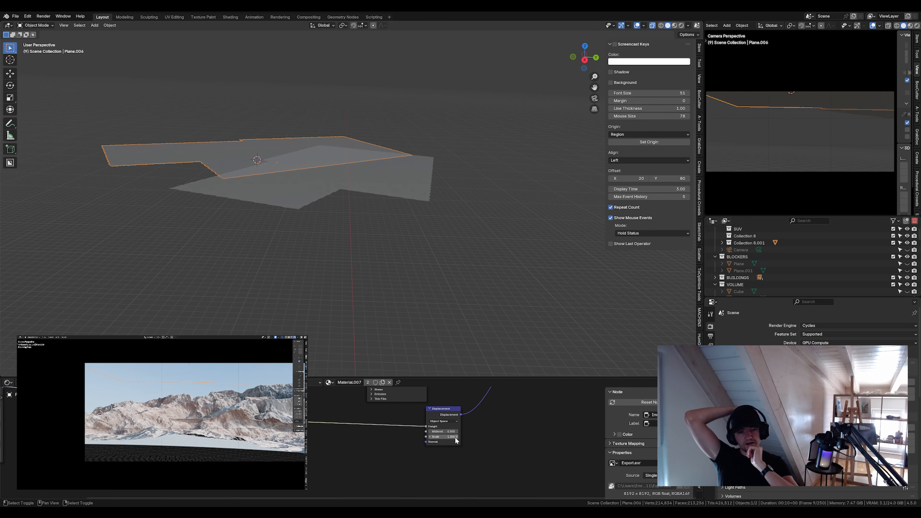
Move and rotate the original trimmed plane from the top view, then unhide and deselect all objects
left_click(584, 46)
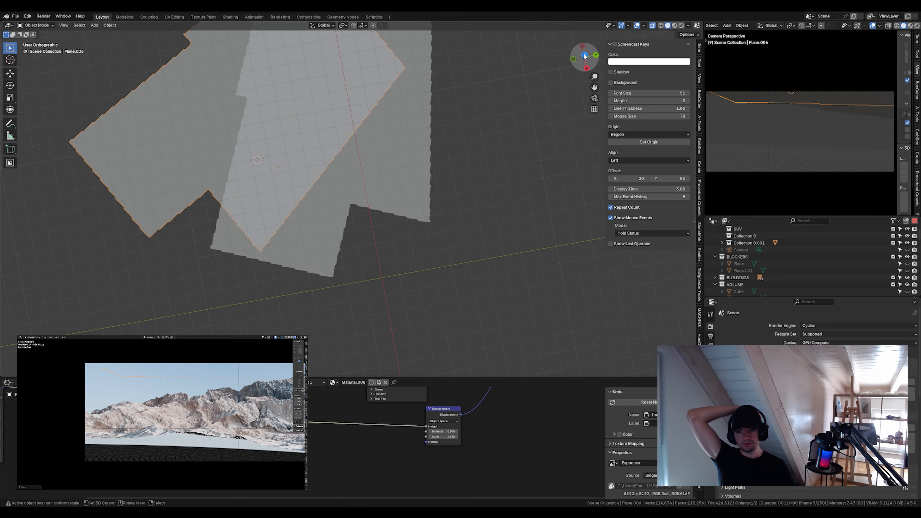
key("g")
left_click(290, 268)
key("g")
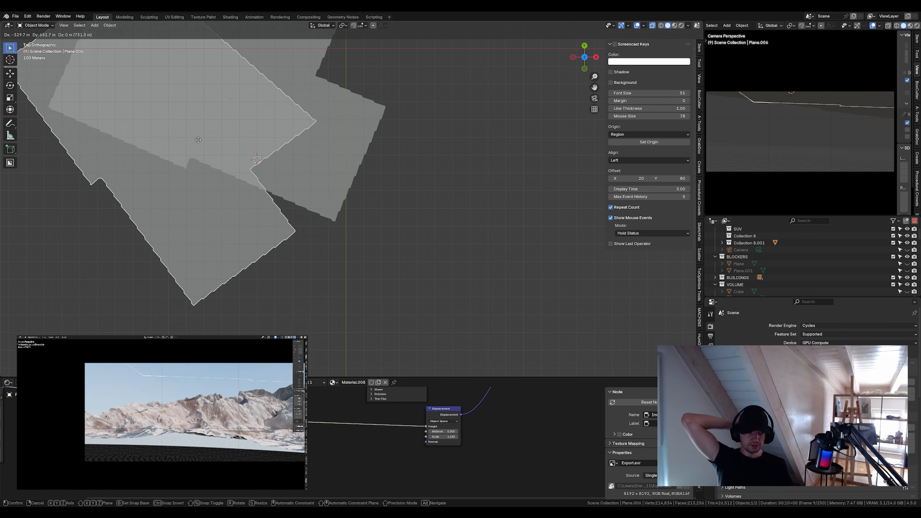
left_click(247, 152)
key("r")
left_click(360, 218)
key("g")
left_click(376, 205)
key("alt+h")
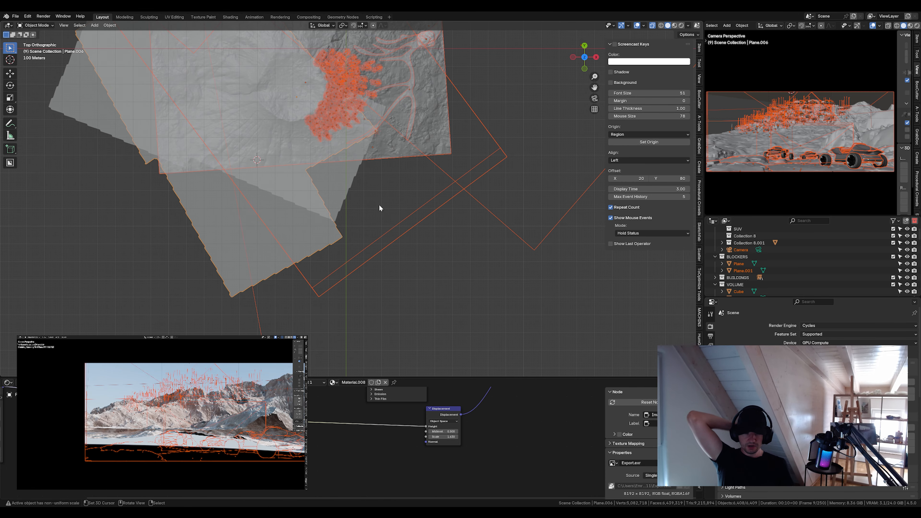
key("alt+a")
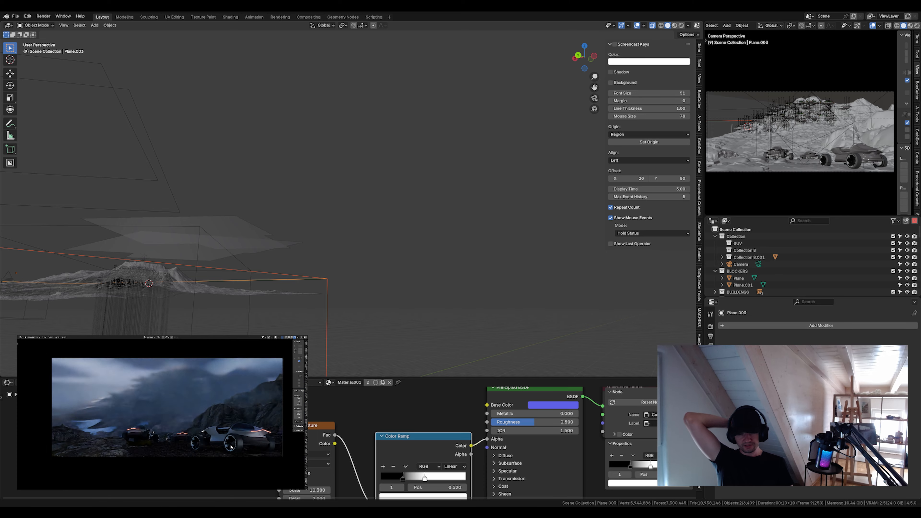
Move the large fog volume selection that includes Plane.003 along the Z axis around the volcano
left_click_drag(218, 247, 371, 243)
key("g")
key("x")
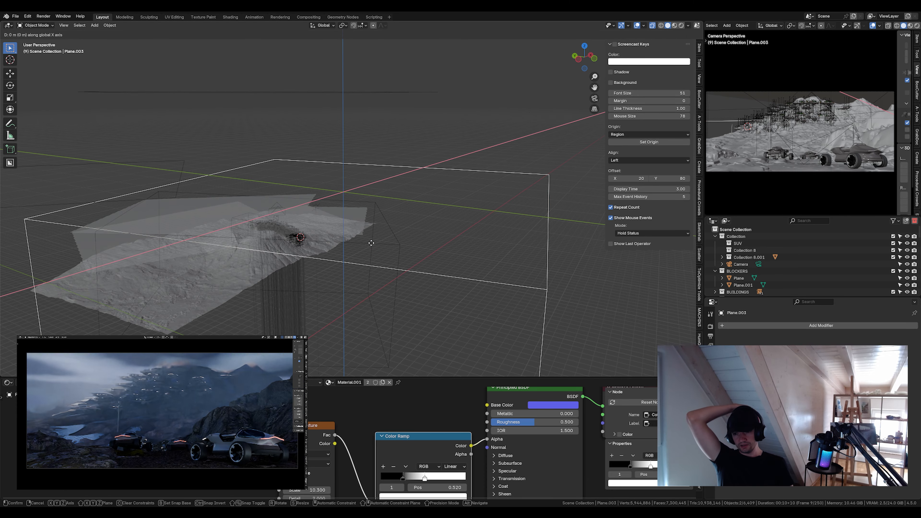
key("z")
left_click(369, 247)
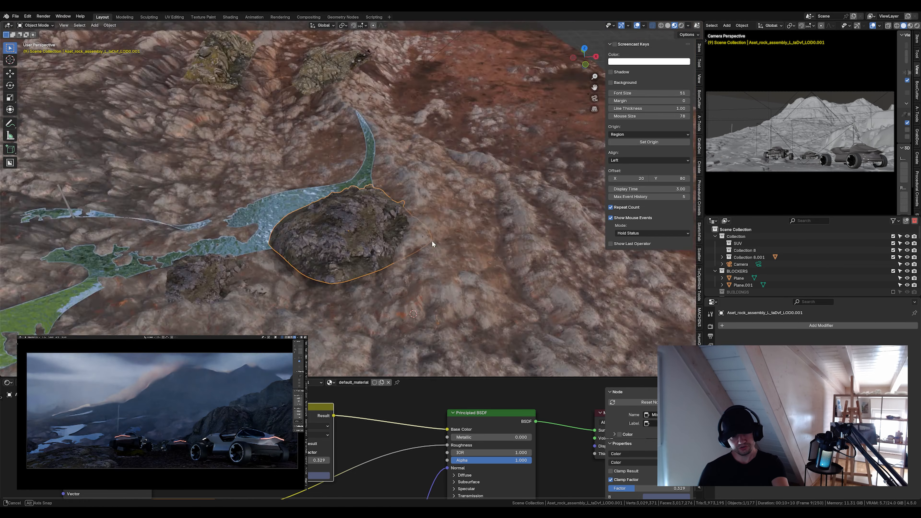
Reshape the river mesh on the volcano's slope by moving a vertex in Edit Mode with proportional editing
left_click_drag(433, 245, 411, 313)
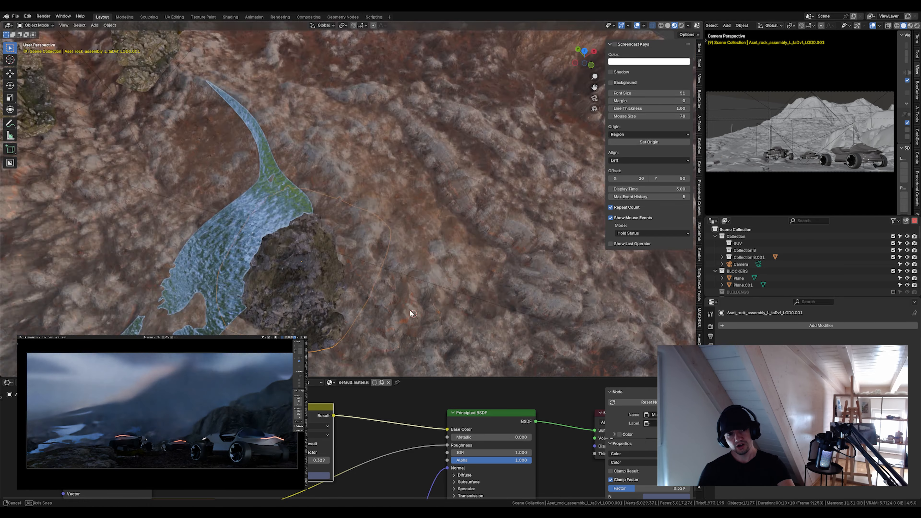
key("KP_7")
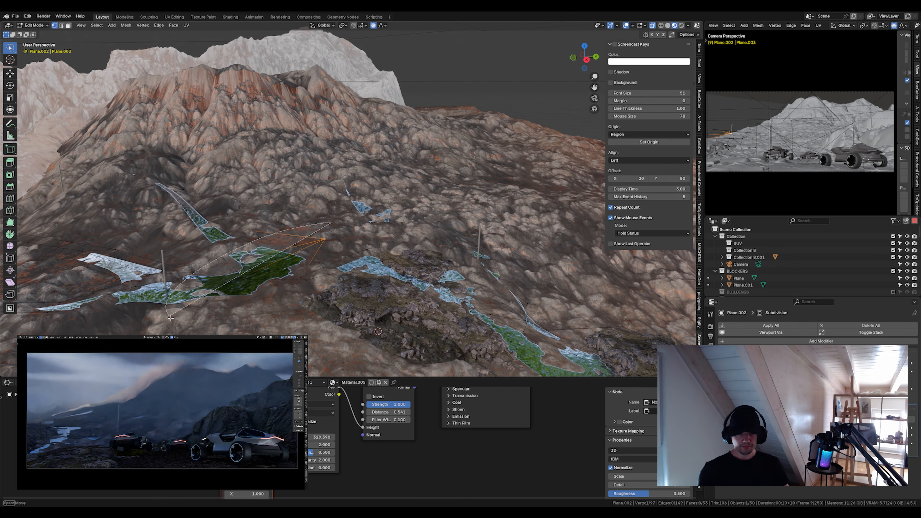
left_click_drag(171, 318, 309, 287)
key("g")
left_click(277, 276)
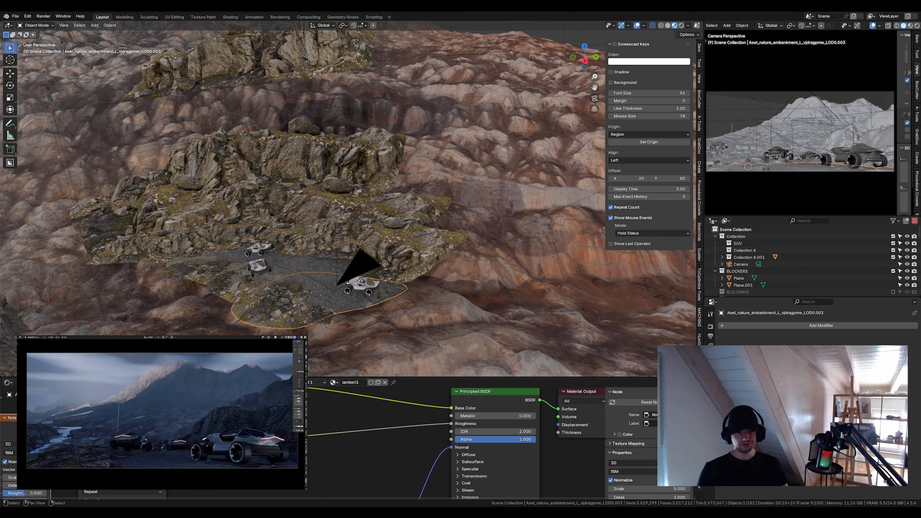
Add a Mix Color node feeding the embankment material's roughness and set its B colour to black
left_click_drag(356, 388, 381, 421)
key("shift+a")
type("mix")
key("Return")
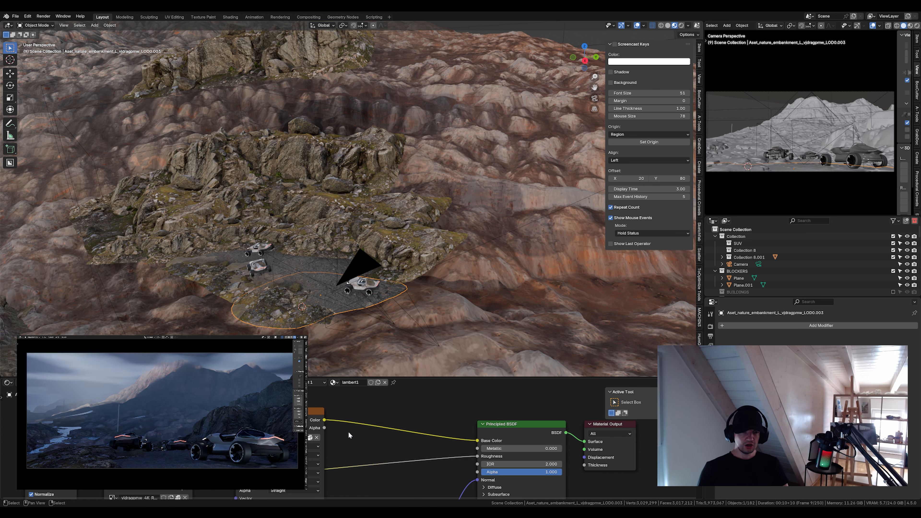
left_click(346, 414)
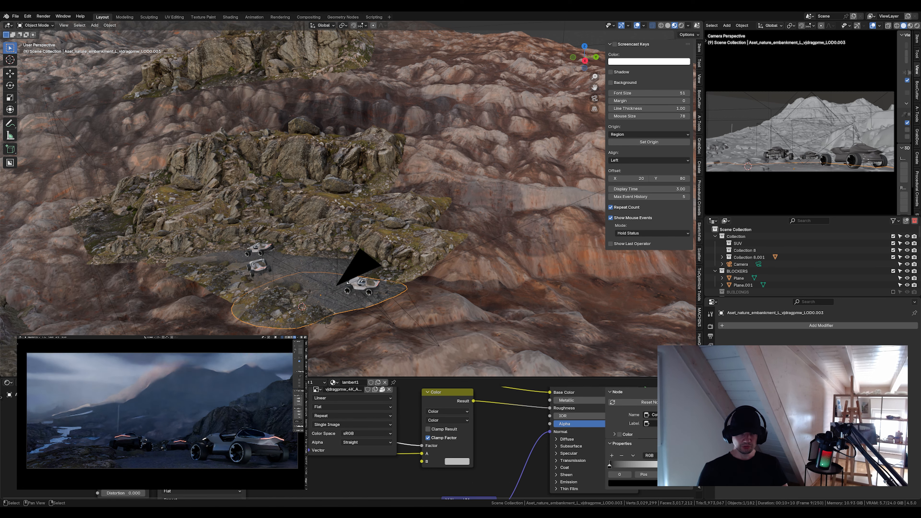
left_click(456, 462)
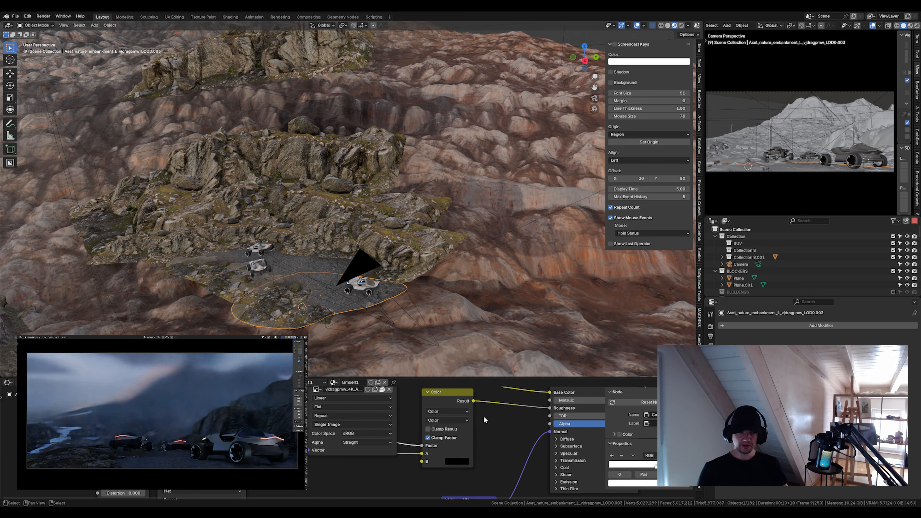
left_click(448, 420)
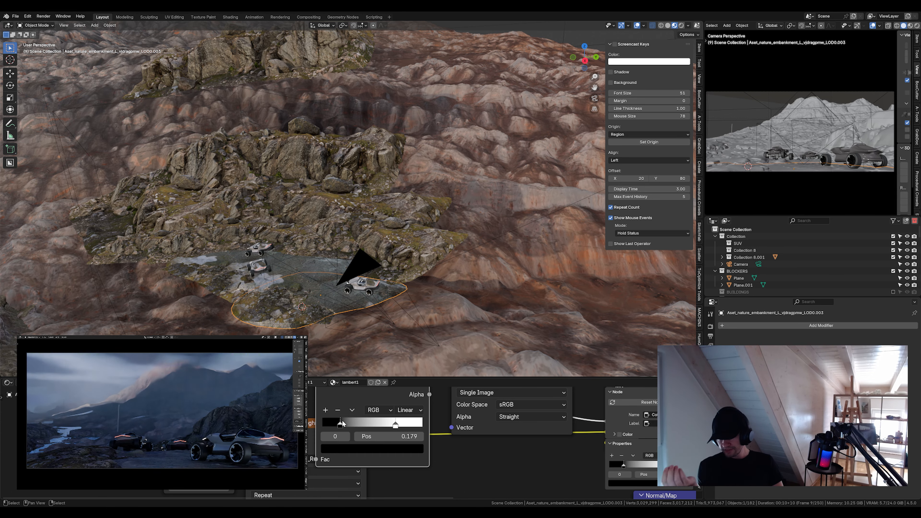
Increase the contrast of the embankment's roughness mask by moving the color ramp's white stop closer to the black one
scroll(348, 254, "up", 8)
left_click_drag(391, 423, 370, 423)
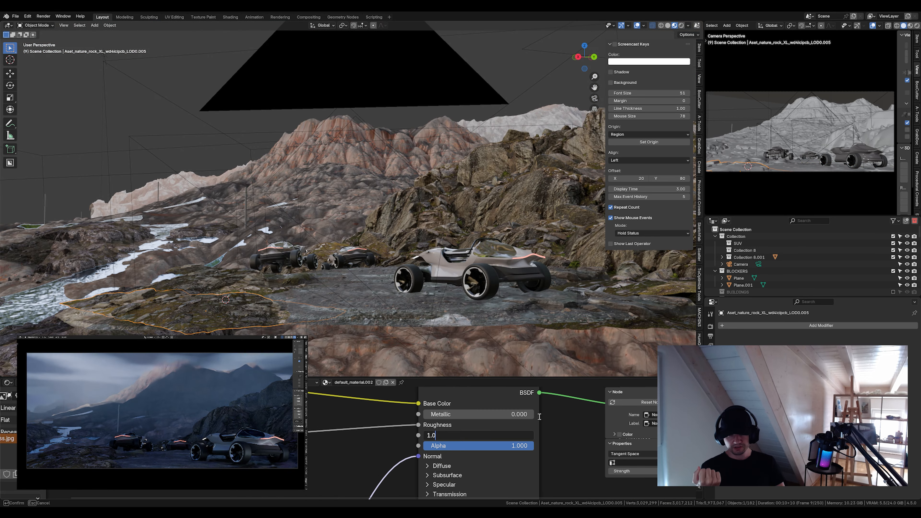
key("Escape")
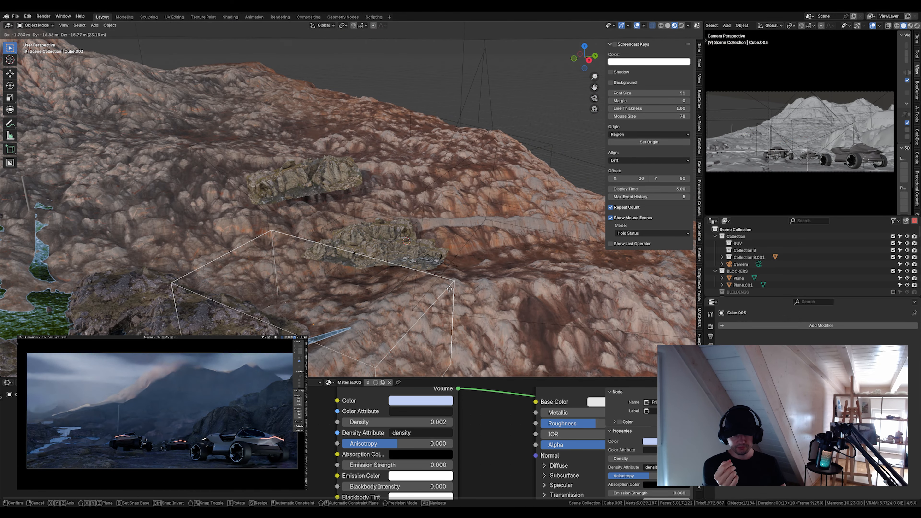
Try a density of 0.005 on the shared fog material, then restore it to 0.002
type("0.005")
key("Return")
double_click(432, 422)
type("0,002")
key("Return")
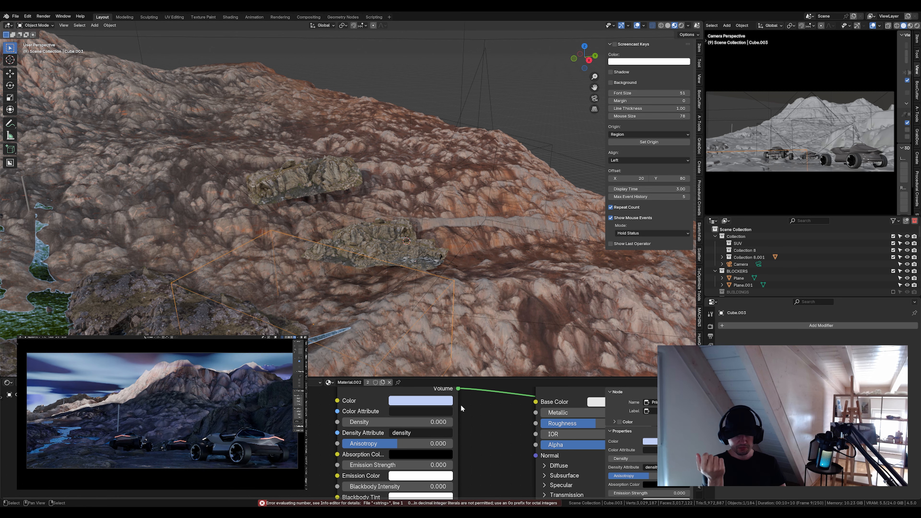
double_click(431, 421)
type("0.002")
key("Return")
key("Escape")
Rotate and reposition the fog cube Cube.003 on the slope behind the rocks
key("r")
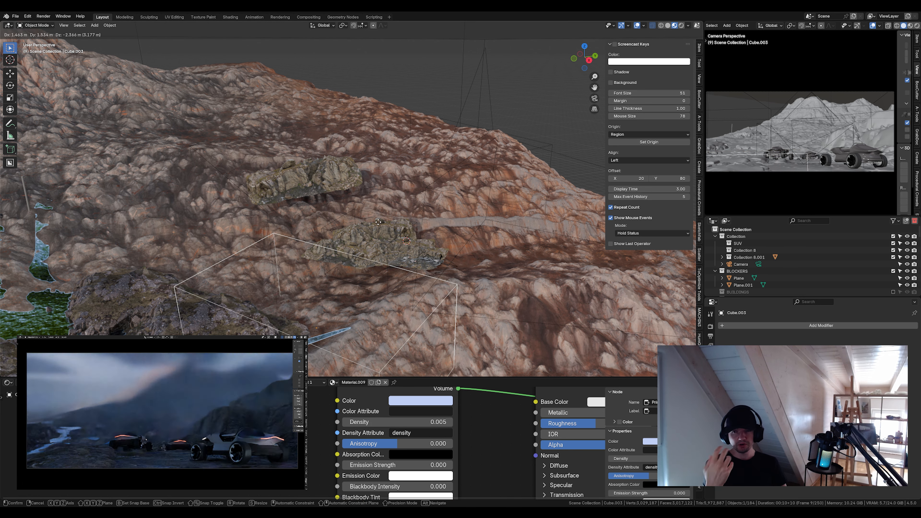
left_click(523, 205)
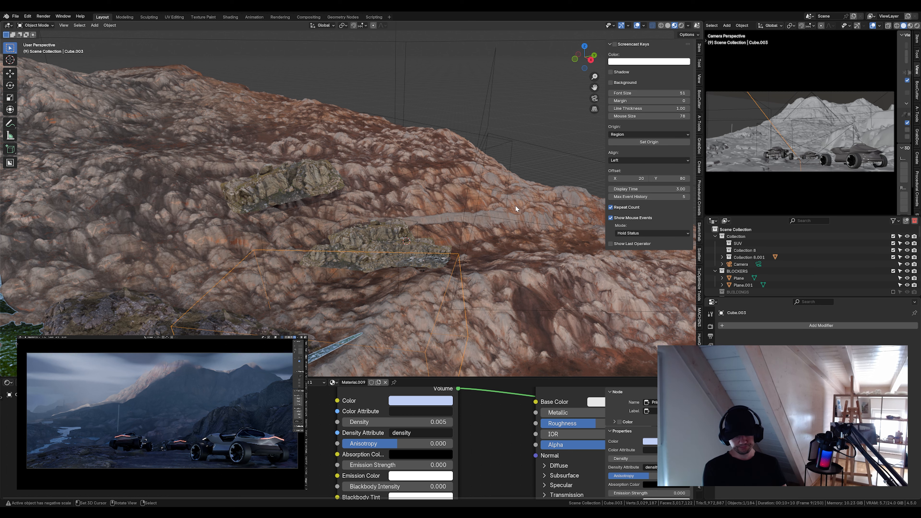
left_click_drag(466, 282, 409, 279)
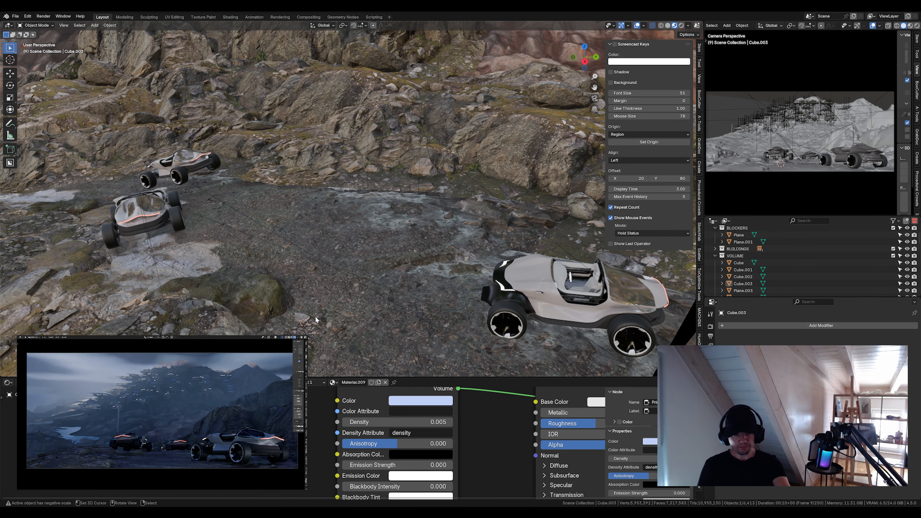
Scale and place the untextured rock and its copy along the road's edge near the SUVs
key("s")
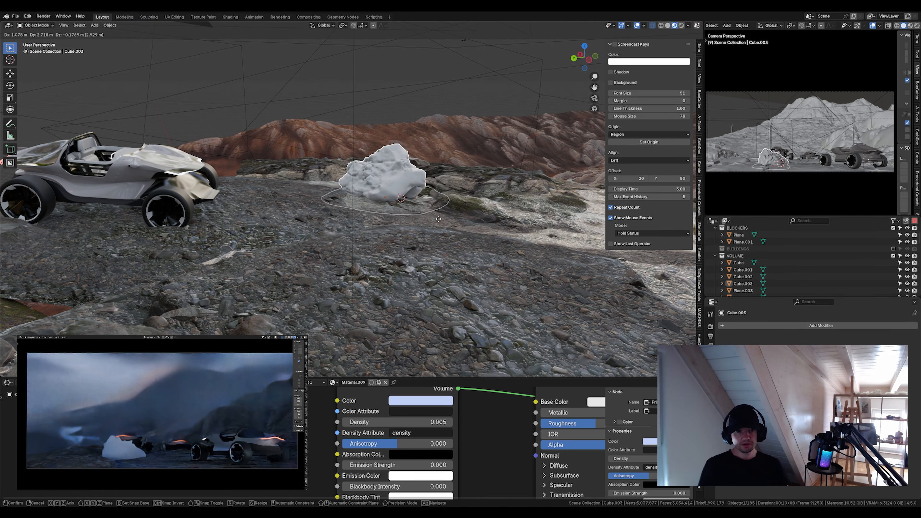
key("g")
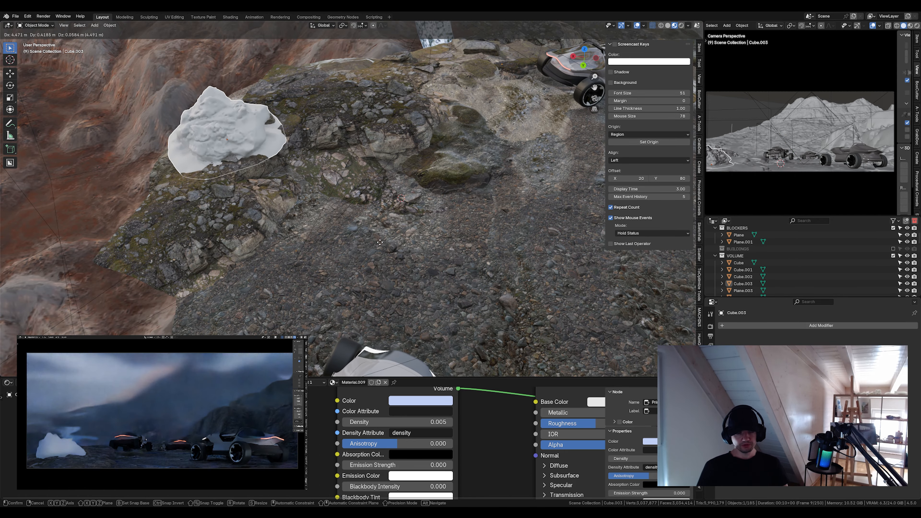
key("s")
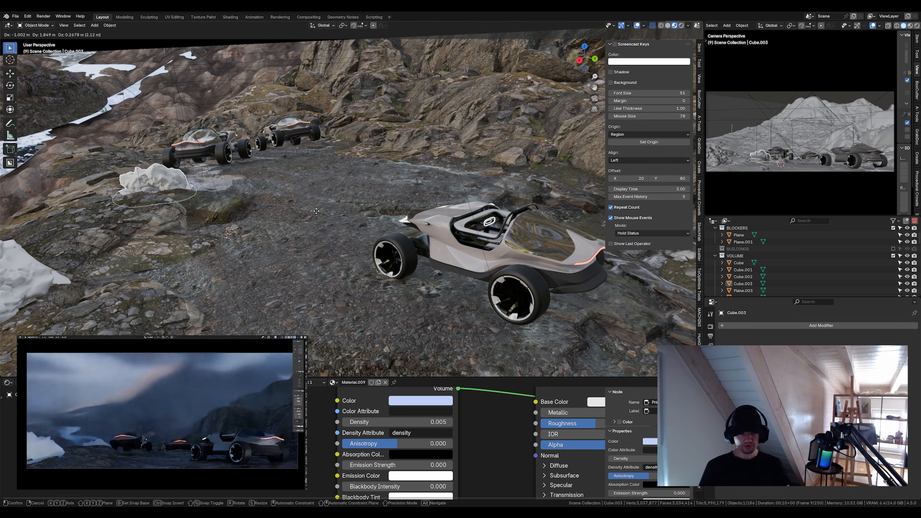
left_click(230, 182)
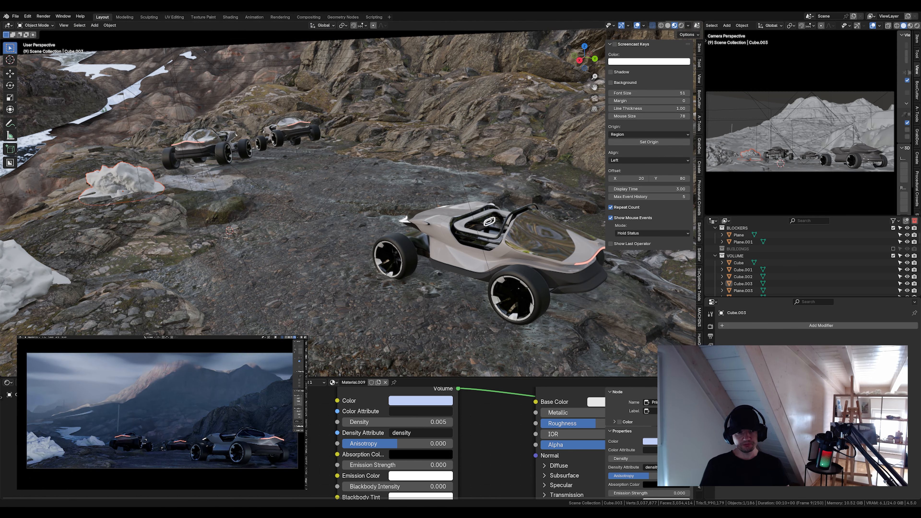
Connect the untextured rock's base colour and roughness image textures to its Principled BSDF
left_click(27, 277)
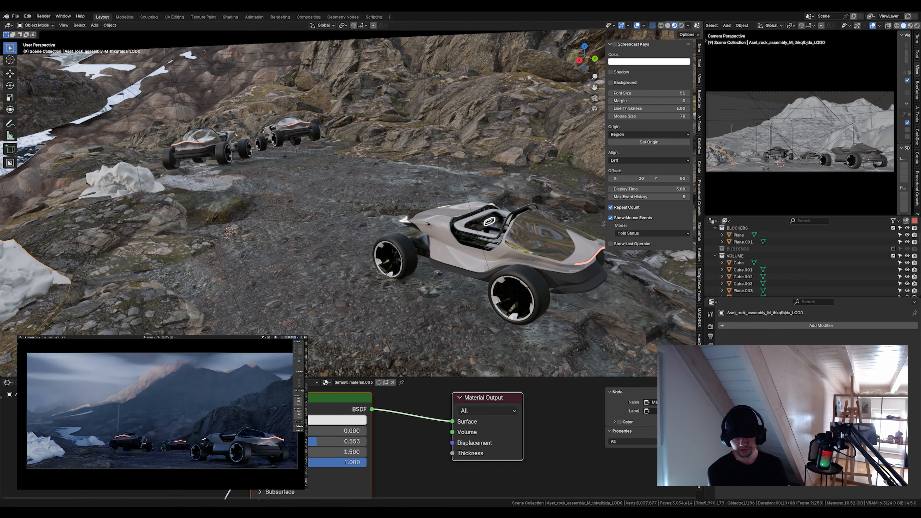
left_click_drag(89, 423, 252, 420)
scroll(253, 422, "down", 3)
left_click(277, 419)
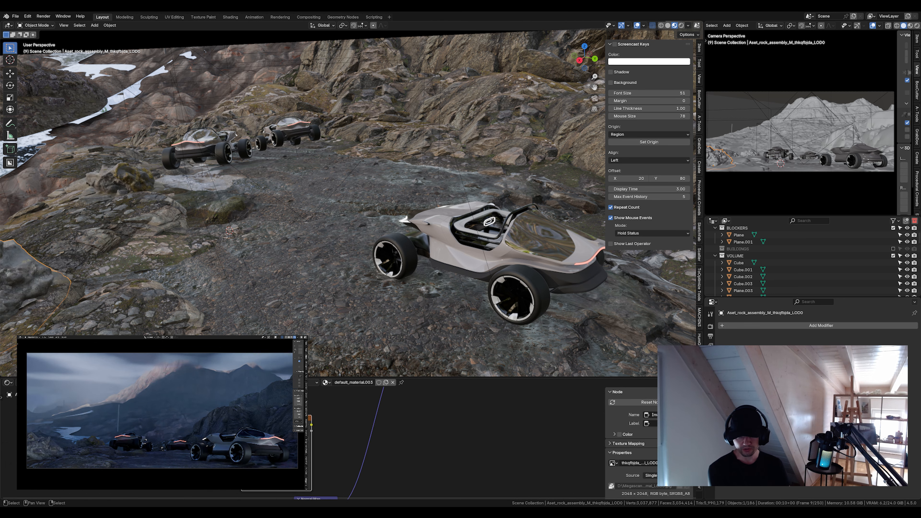
scroll(330, 458, "down", 2)
left_click_drag(328, 458, 304, 434)
left_click_drag(315, 436, 390, 416)
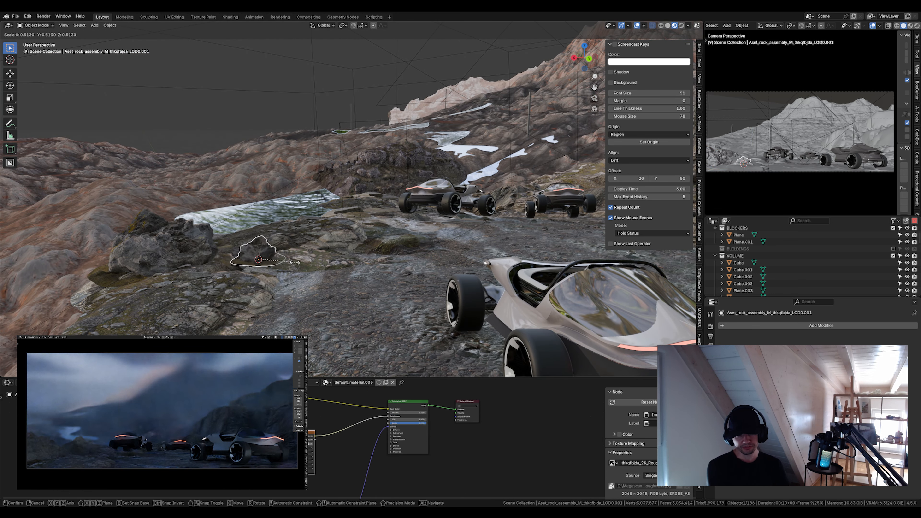
Scale the duplicated rock beside the larger one near the river
left_click(262, 243)
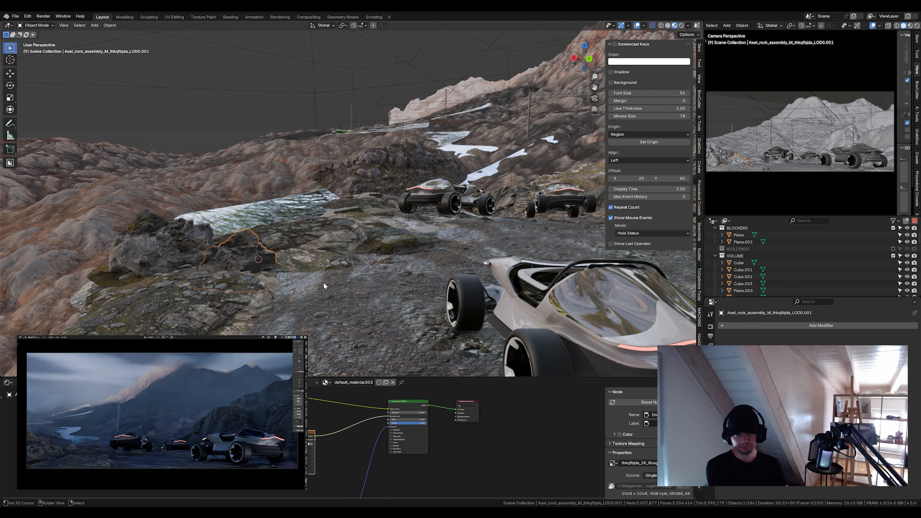
Shift the Color Ramp stop in the road ground's lambert1 material to adjust the wet areas
left_click(290, 285)
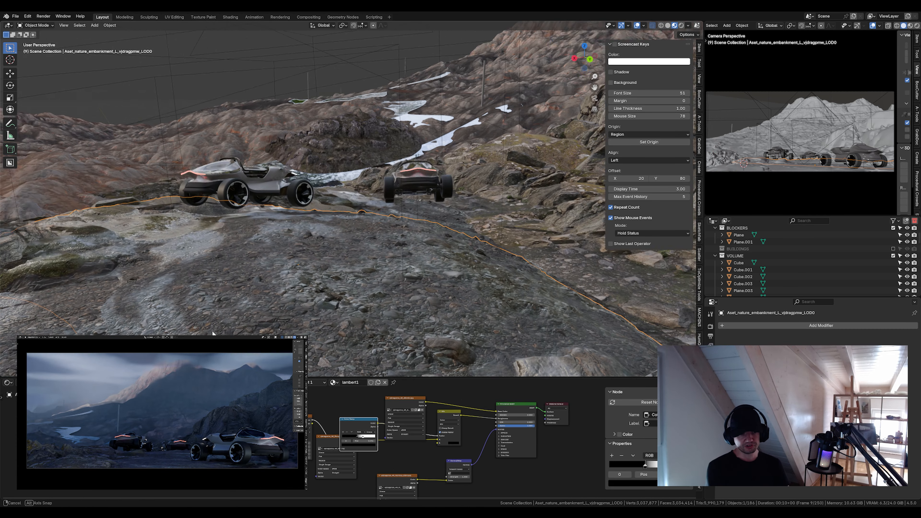
scroll(362, 432, "up", 3)
left_click_drag(370, 434, 361, 435)
scroll(430, 304, "down", 3)
Add a jagged rock asset, place it on the rocky ground beside the road, and rotate it about the X axis
right_click(470, 231, "shift")
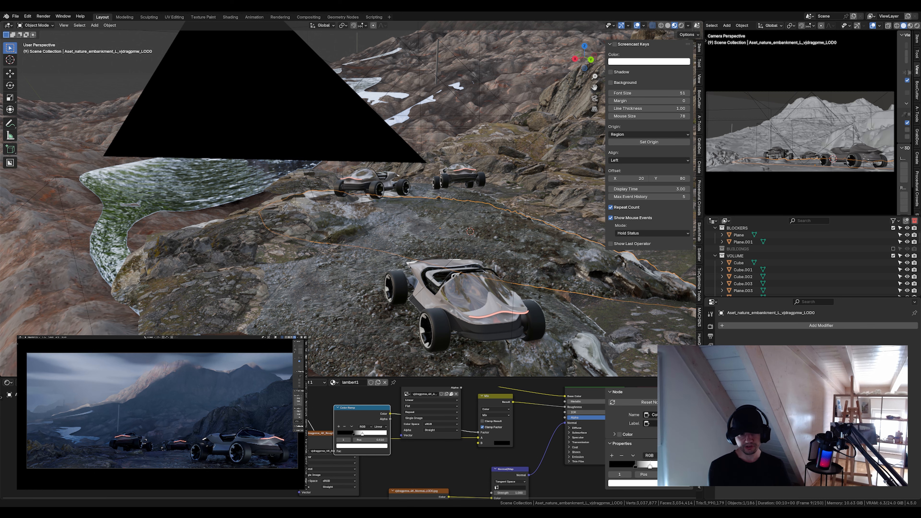
key("shift+a")
left_click(405, 469)
key("g")
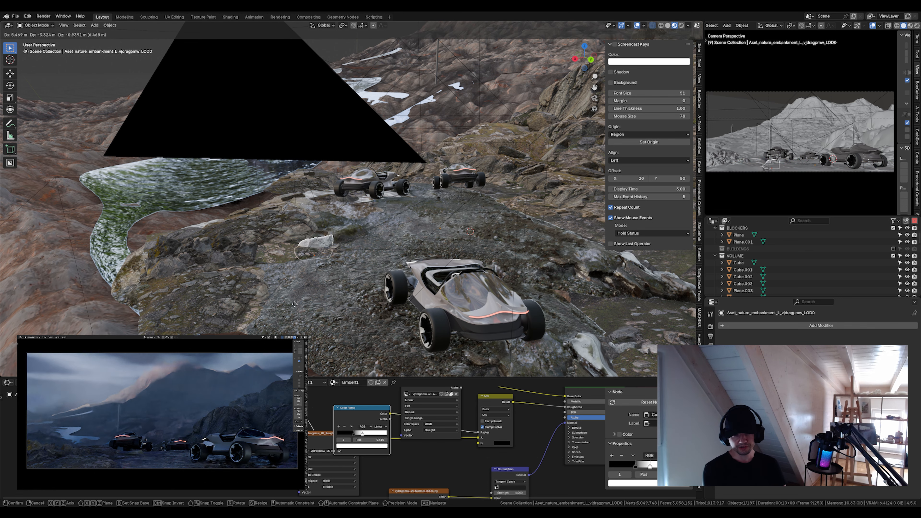
scroll(405, 287, "up", 3)
key("r")
key("x")
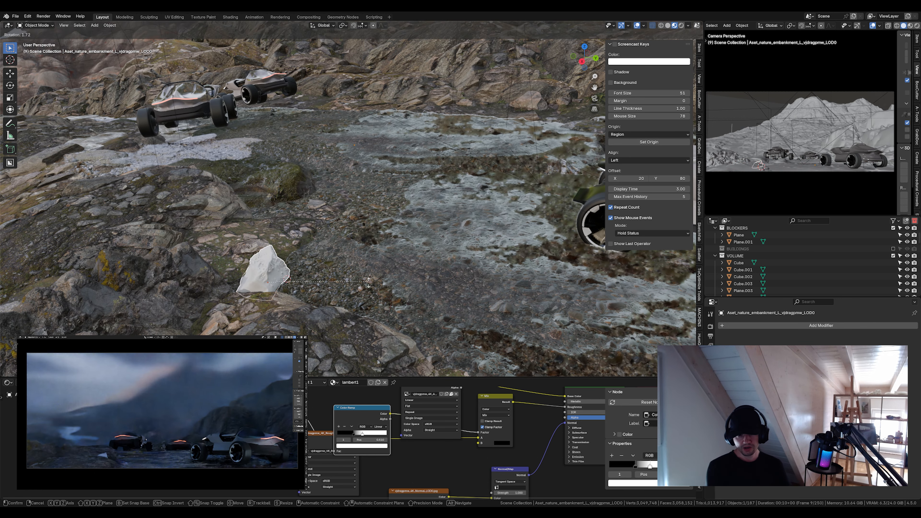
left_click(369, 282)
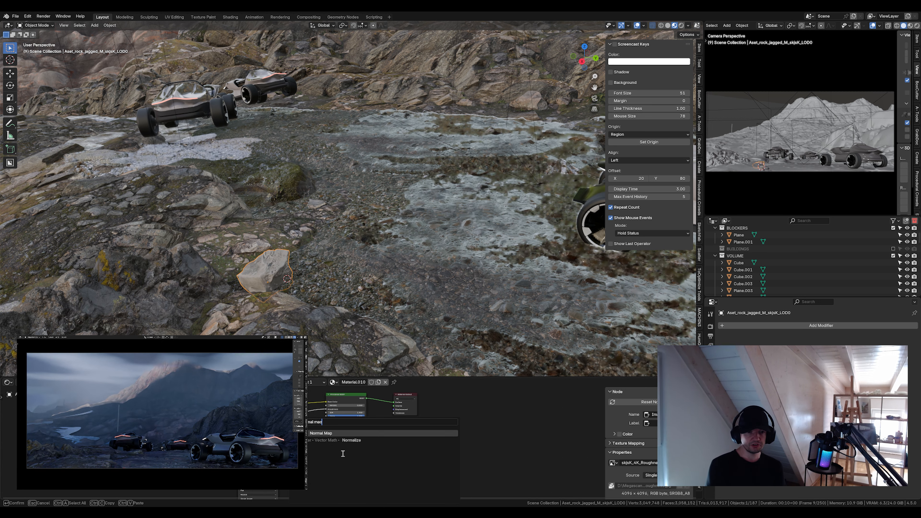
Add a Normal Map node to the jagged rock's material and insert it in the normal texture connection
key("Return")
left_click(324, 425)
scroll(357, 408, "up", 4)
left_click_drag(467, 250, 450, 199)
Scatter the jagged rock over the embankment ground beside the road with Object Scatter
left_click(699, 47)
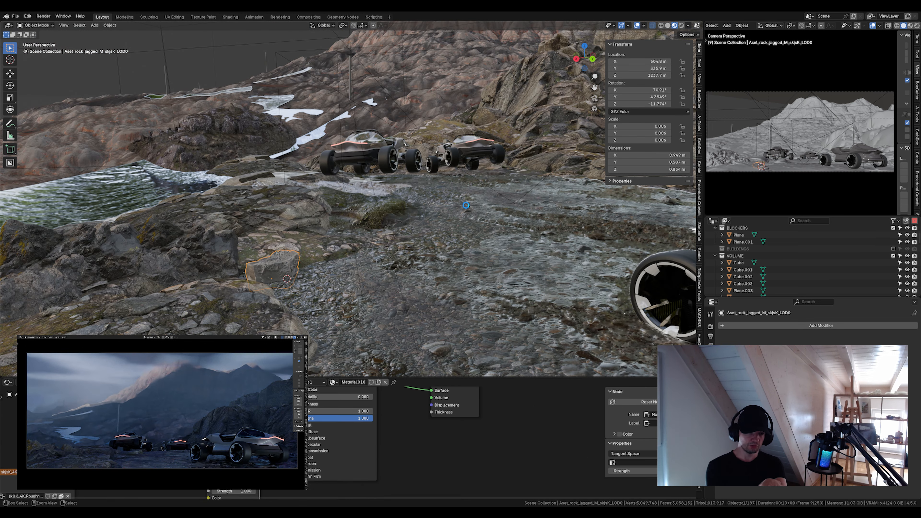
left_click(699, 79)
left_click(699, 63)
left_click(434, 296, "shift")
scroll(433, 297, "down", 3)
left_click_drag(434, 297, 392, 230)
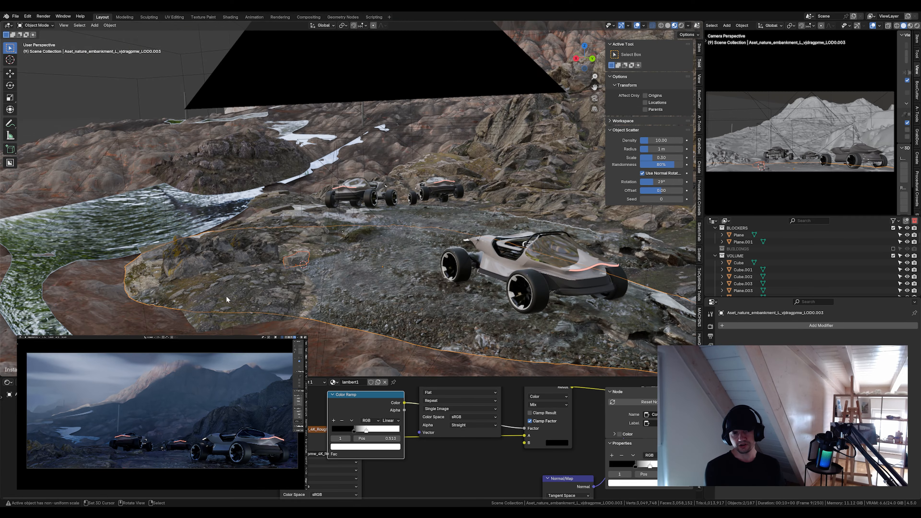
mouse_move(539, 232)
left_mouse_down()
mouse_move(436, 197)
mouse_move(386, 240)
mouse_move(446, 275)
mouse_move(371, 196)
mouse_move(305, 206)
left_mouse_up()
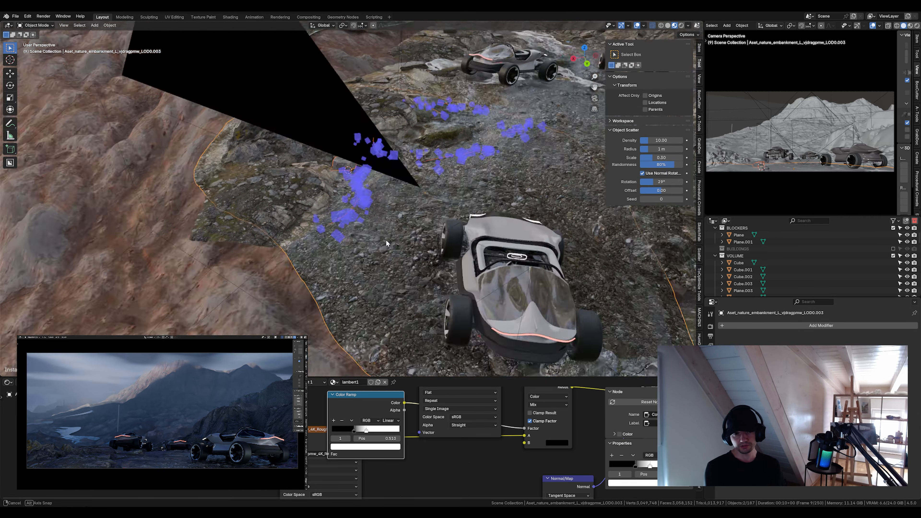
key("Return")
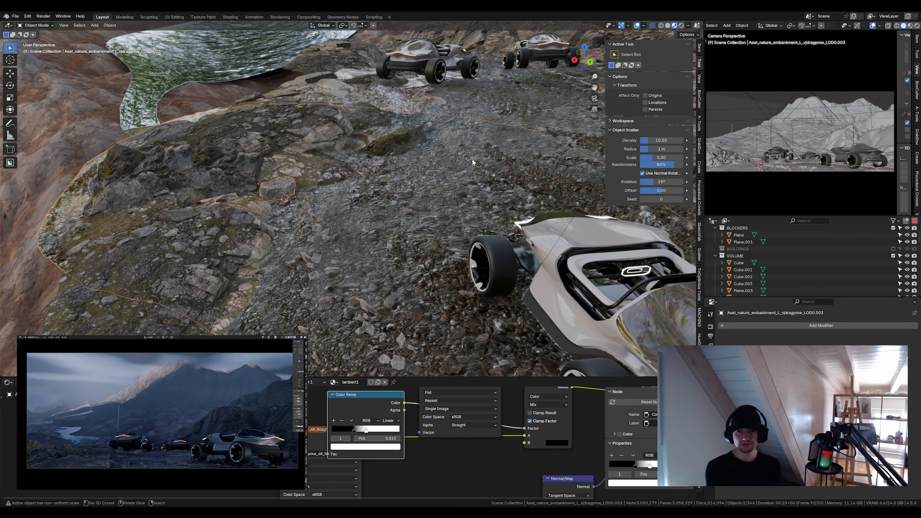
Enlarge the scattered stones, set their randomness to 23%, and reposition them lower into the ground
left_click_drag(660, 158, 652, 164)
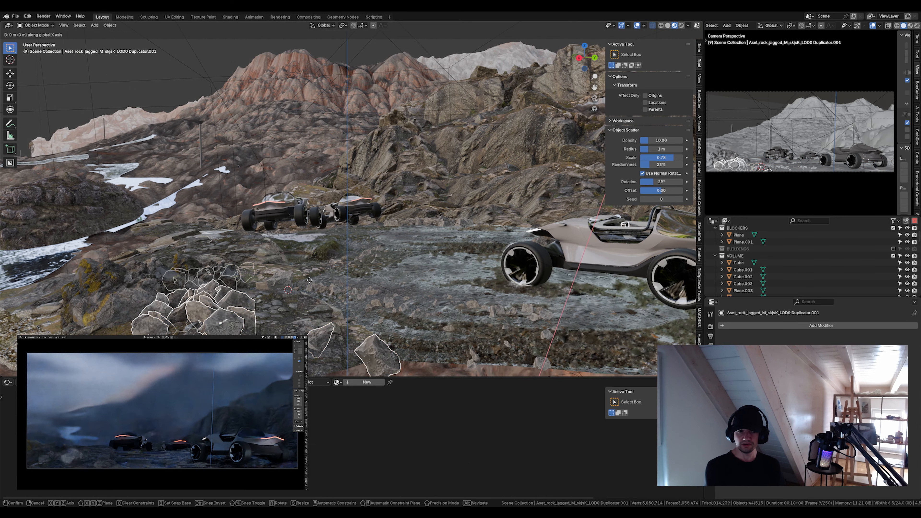
key("g")
key("z")
left_click(394, 311)
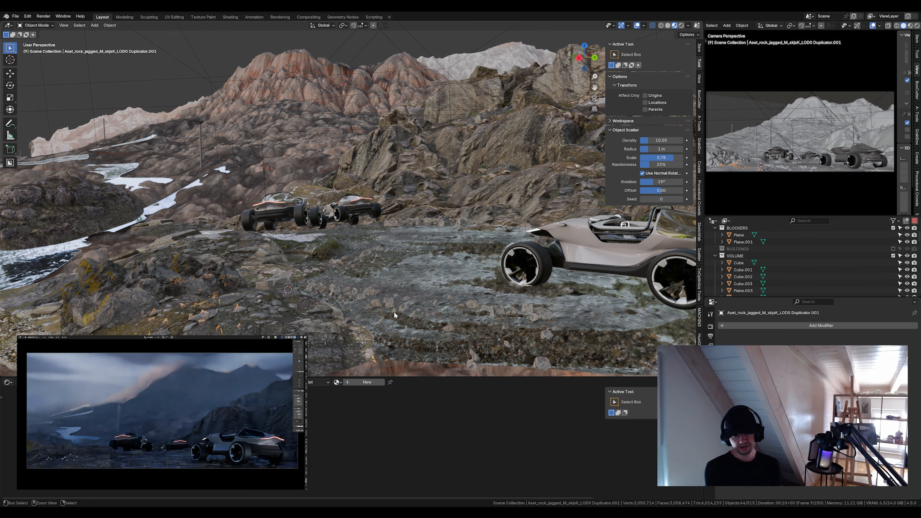
key("g")
left_click(422, 276)
Rotate the foreground SUV slightly on the wet ground
left_click_drag(426, 275, 450, 280)
left_click(471, 252)
left_click_drag(490, 326, 508, 352)
key("r")
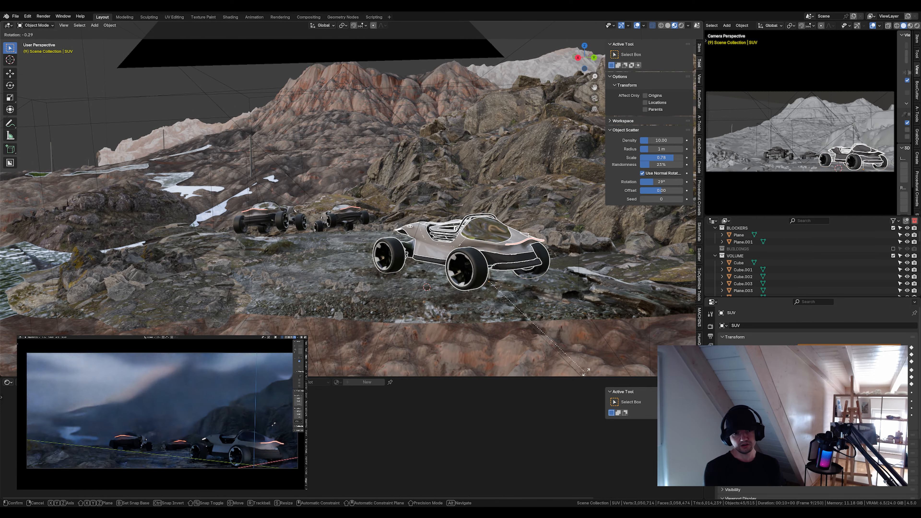
left_click(551, 364)
Move and rotate a dark rock assembly beside the river
left_click_drag(384, 277, 312, 196)
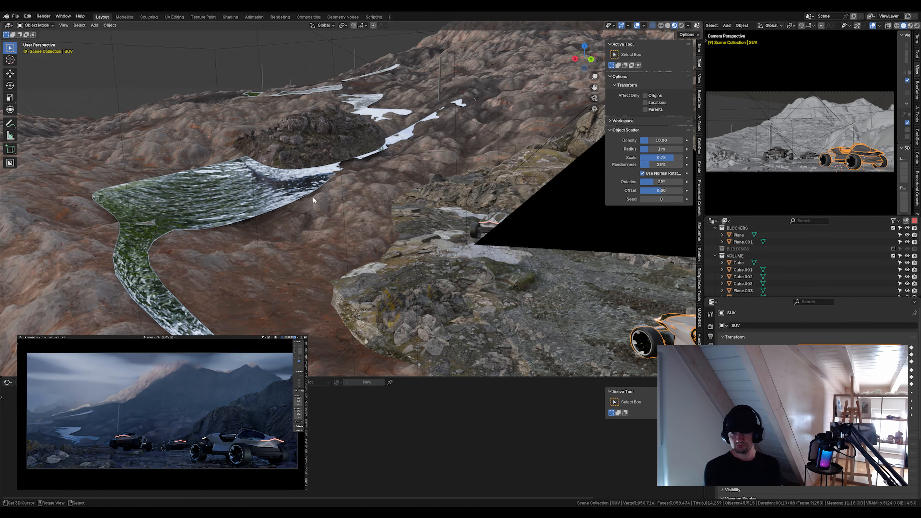
right_click(342, 168)
left_click(342, 168)
left_click_drag(342, 168, 363, 290)
right_click(545, 214)
key("g")
left_click(544, 218)
key("r")
Move and rotate further dark rock assemblies along the river below the upper pools
right_click(355, 283)
key("g")
left_click(419, 292)
key("r")
left_click(406, 261)
right_click(348, 250)
key("r")
left_click(381, 203)
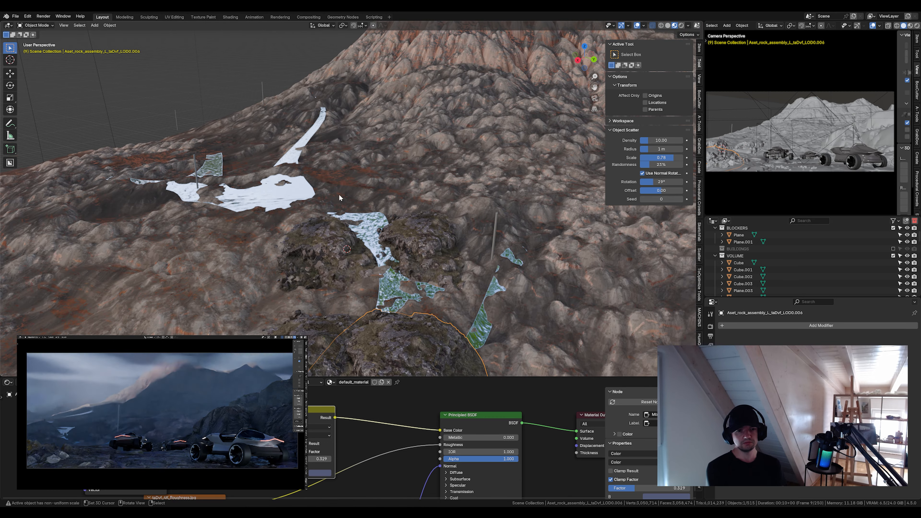
Move the rock assemblies closer to the lower river and enlarge the one on its bank by about 1.17
right_click(341, 199)
left_click_drag(340, 198, 308, 256)
key("g")
left_click(389, 261)
right_click(426, 243)
right_click(363, 277)
key("g")
left_click(348, 274)
key("s")
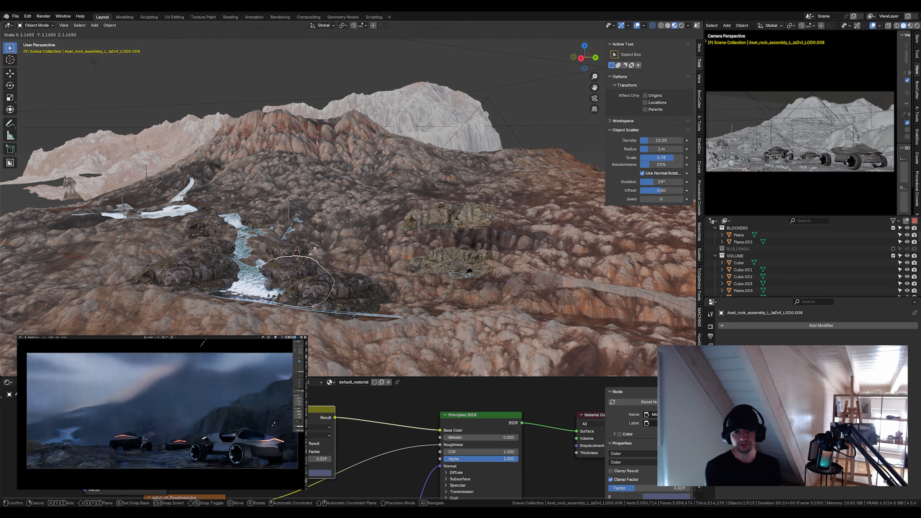
left_click(310, 251)
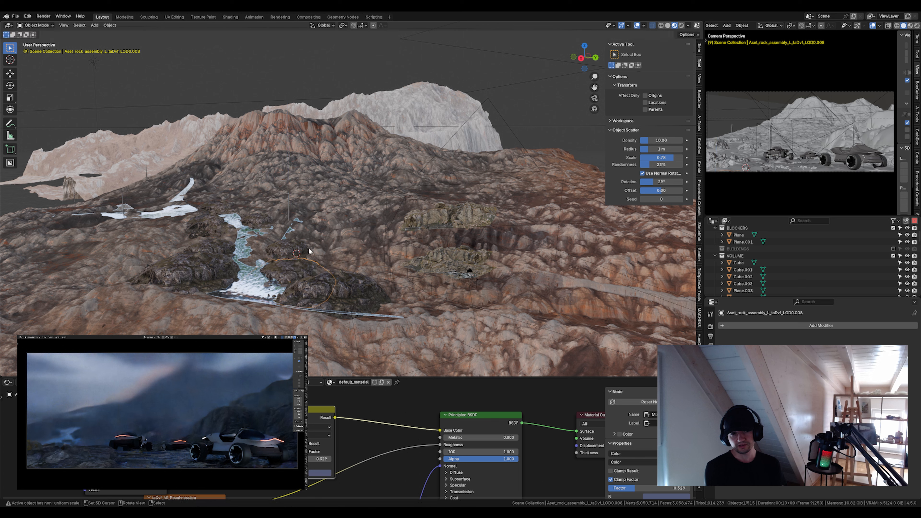
Set the IOR of the river rock assembly's Principled BSDF to 1.5
left_click(333, 226)
right_click(342, 290)
left_click(463, 415)
left_click_drag(302, 254, 288, 270)
double_click(488, 452)
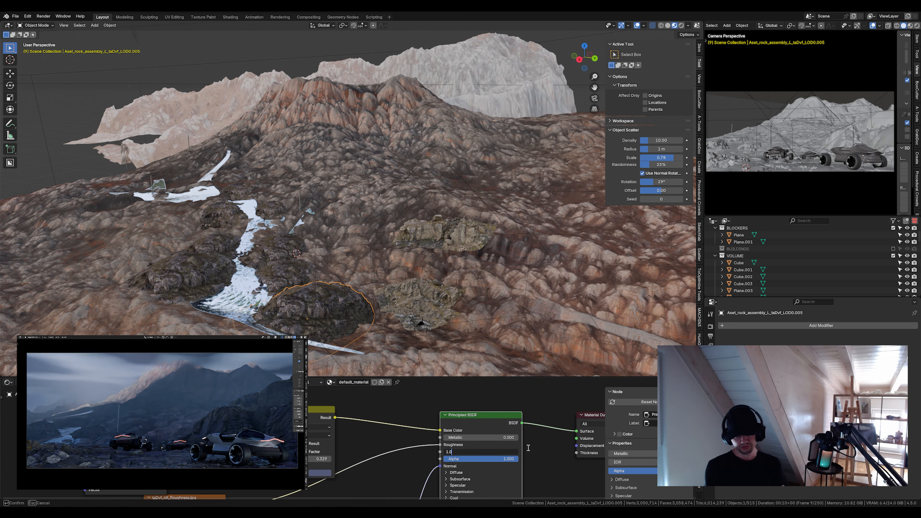
type("1.5")
key("Return")
Duplicate a river rock assembly, adjust the copy's height, and rotate it to fit the slope
left_click_drag(202, 170, 436, 318)
right_click(263, 260, "shift")
key("shift+d")
key("g")
key("z")
left_click(292, 261)
key("r")
left_click(290, 249)
Duplicate the rock assembly beside the upper river and rotate the copy about the Z axis
key("shift+d")
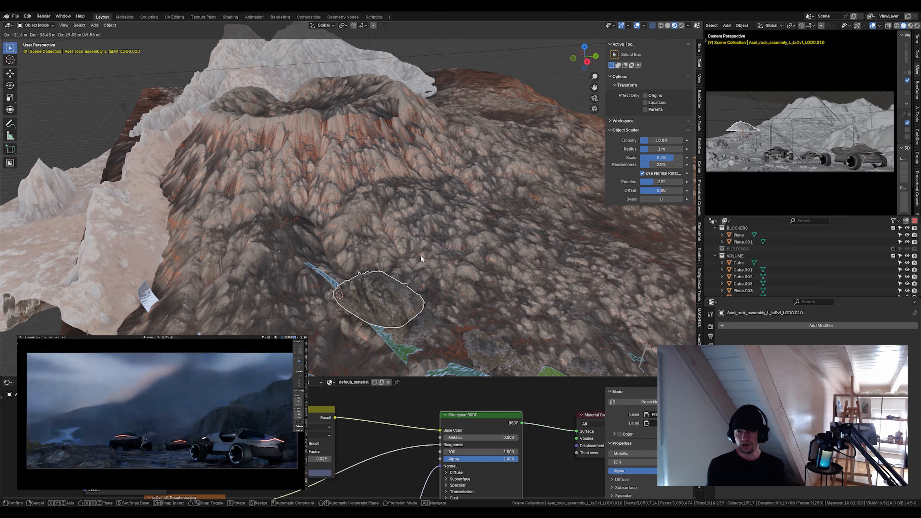
left_click(421, 256)
left_click_drag(420, 256, 363, 276)
key("r")
key("z")
left_click(399, 283)
Place one more copy of the rock assembly near the upper river and adjust its height
key("shift+d")
left_click(465, 307)
key("g")
key("z")
left_click_drag(465, 307, 427, 254)
left_click(380, 312)
Darken the volcano mesh's Material.006 by lowering the curve in its RGB Curves node
scroll(428, 254, "down", 3)
left_click(428, 254)
scroll(363, 436, "up", 4)
left_click(323, 450)
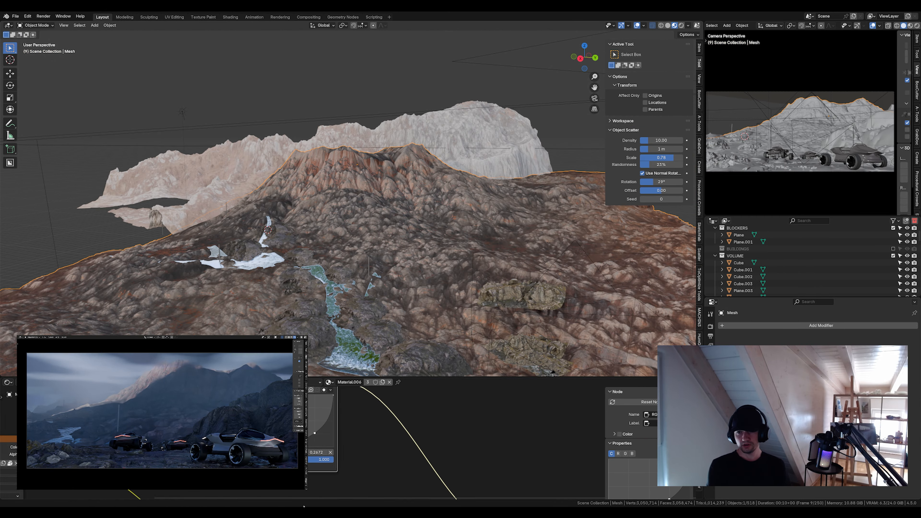
left_click_drag(315, 417, 303, 482)
Connect the RGB Curves output to the Principled BSDF base colour in the background mountain Plane.006's Material.008
left_click(287, 122)
left_click(254, 207)
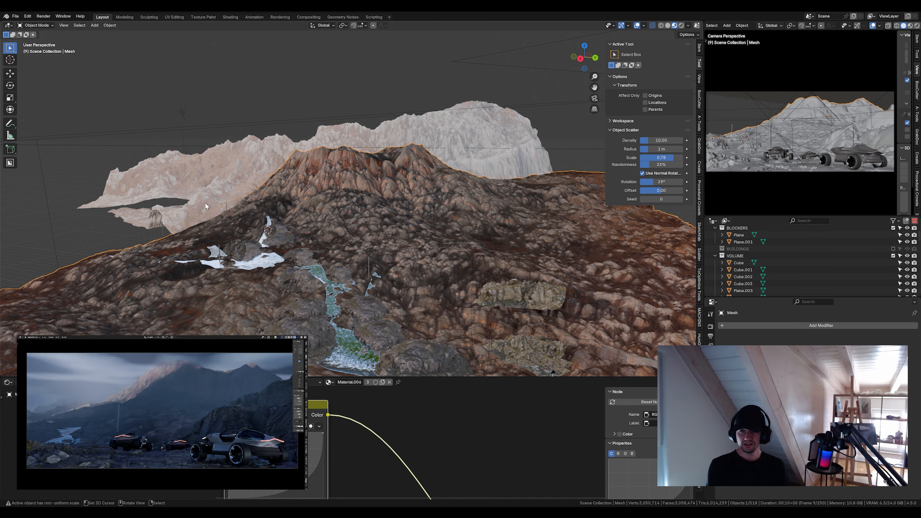
left_click(205, 127)
scroll(144, 212, "down", 4)
left_click_drag(144, 212, 224, 209)
scroll(225, 208, "down", 5)
left_click_drag(203, 178, 218, 196)
left_click(218, 195)
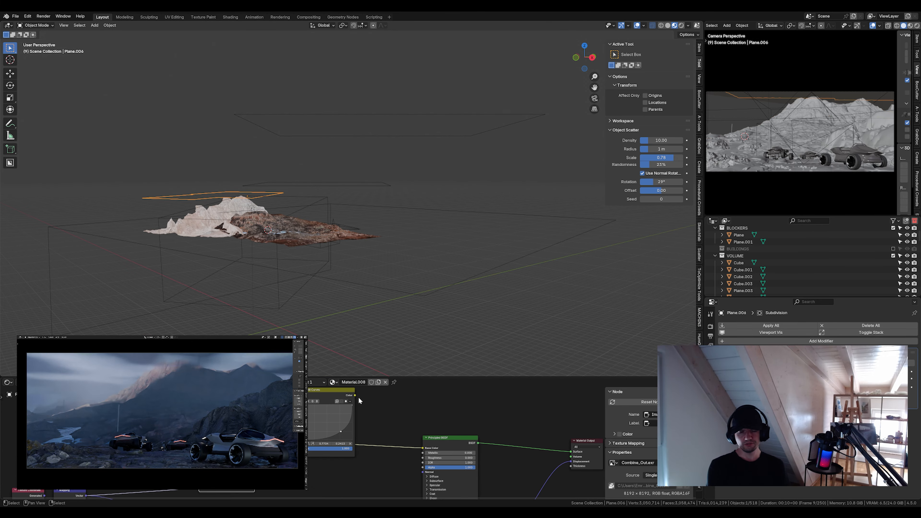
scroll(406, 278, "up", 4)
scroll(406, 276, "up", 4)
left_click_drag(428, 241, 381, 266)
Move the thin pole Cylinder on the slope near the river, with the preview viewport in solid shading
right_click(380, 268)
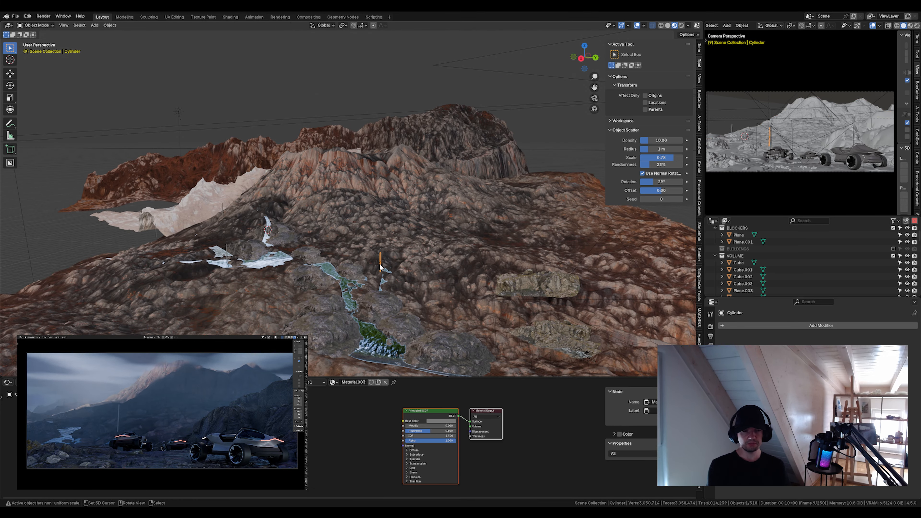
scroll(381, 267, "up", 3)
left_click(293, 337)
left_click(279, 337)
left_click_drag(357, 235, 341, 214)
key("g")
left_click(451, 259)
Try to reposition the poles Cylinder.001 and Cylinder.003 on the slope beside the upper river
left_click(339, 212)
right_click(344, 198)
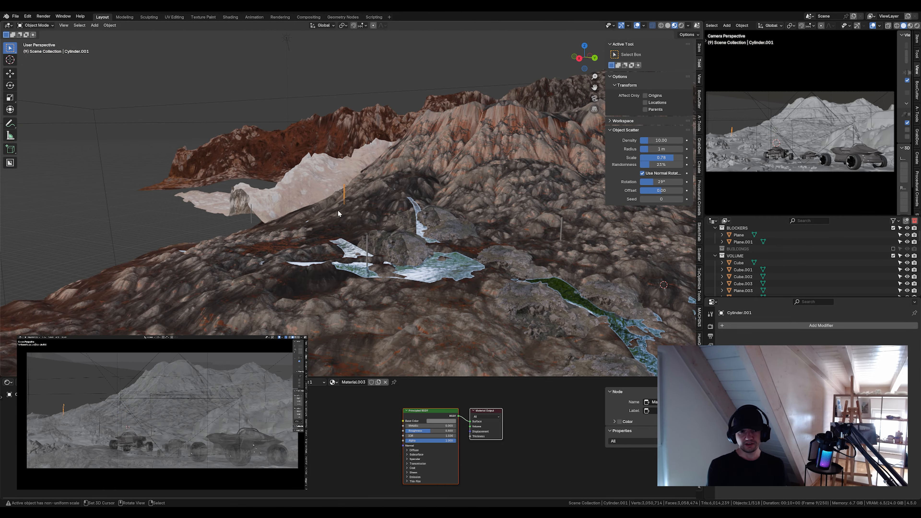
key("g")
left_click(363, 250)
left_click_drag(362, 250, 428, 218)
key("g")
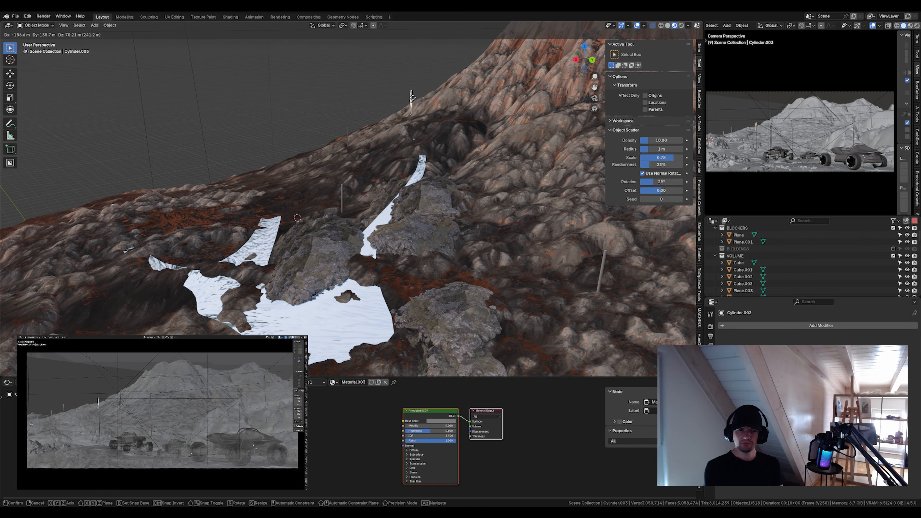
scroll(307, 137, "down", 3)
left_click_drag(308, 138, 370, 148)
Show the BUILDINGS collection to check the buildings on the slope, and hide it again
left_click(893, 249)
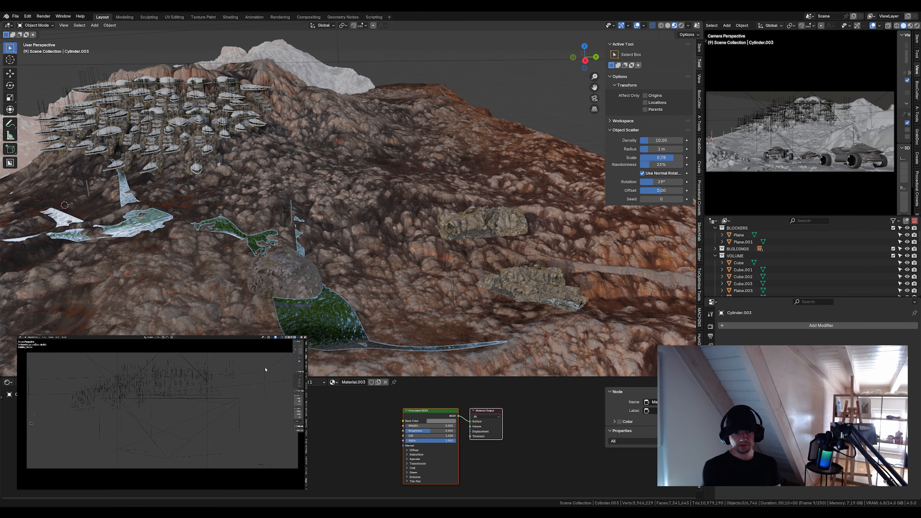
left_click_drag(341, 240, 348, 270)
left_click(289, 337)
left_click(893, 249)
scroll(444, 208, "down", 2)
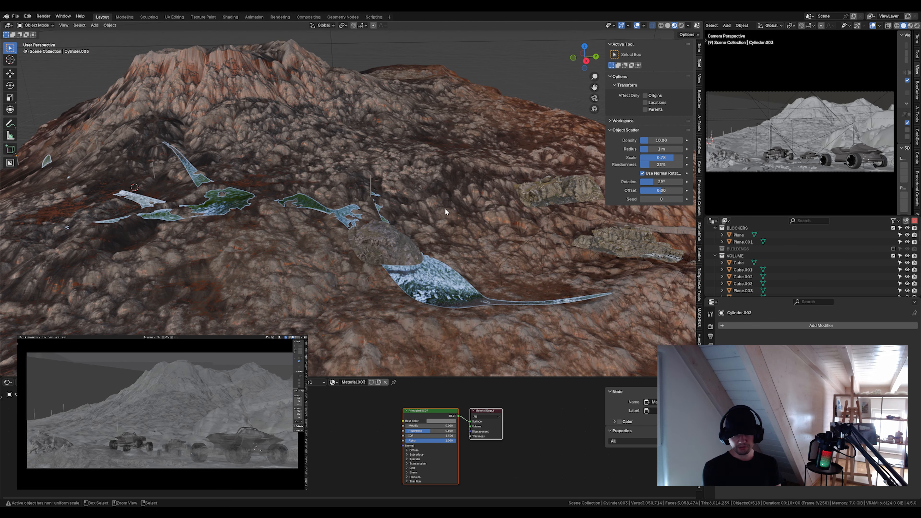
Undo the recent pole moves back to the placement of the first pole
left_click(445, 209)
key("ctrl+z")
key("ctrl+z")
key("ctrl+z")
key("ctrl+z")
key("ctrl+z")
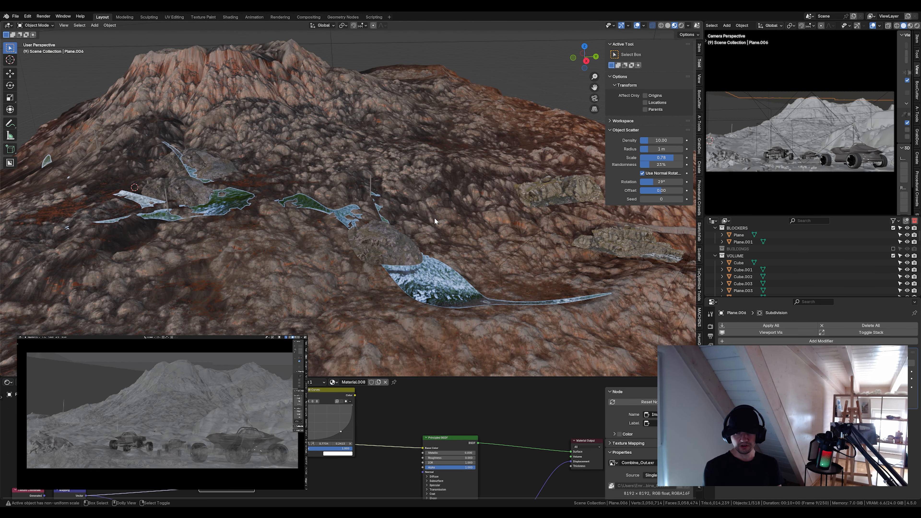
key("ctrl+z")
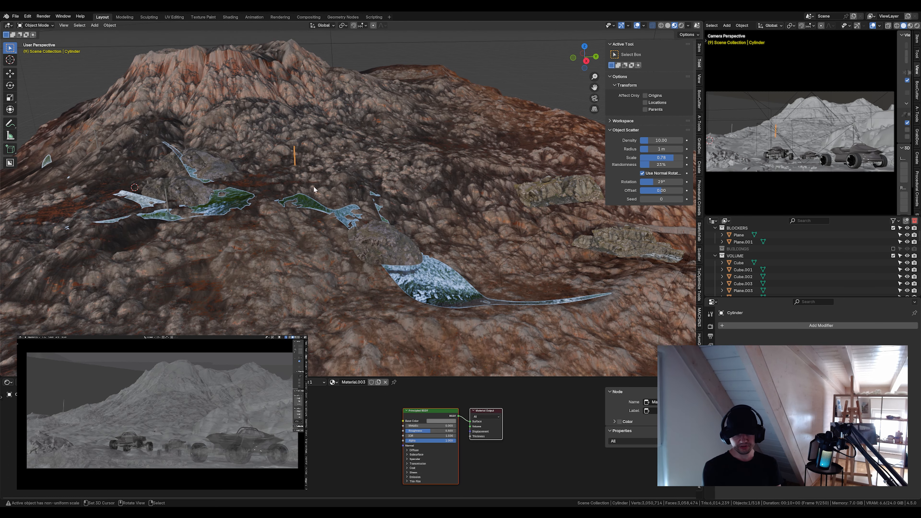
Move the dark rock assemblies on the lower slope closer to the river's banks
left_click_drag(312, 185, 386, 253)
left_click(480, 265)
key("g")
left_click(448, 283)
left_click_drag(442, 232, 446, 268)
key("g")
left_click(398, 224)
Reposition another pair of rock assemblies around the river's middle section
key("g")
left_click_drag(397, 223, 435, 217)
left_click(391, 247)
left_click(564, 267)
key("g")
left_click(421, 147)
Place a rock assembly beside the river's upper bend and rotate it about the global X axis
key("shift+d")
left_click(442, 181)
left_click_drag(444, 185, 450, 212)
key("r")
key("y")
key("x")
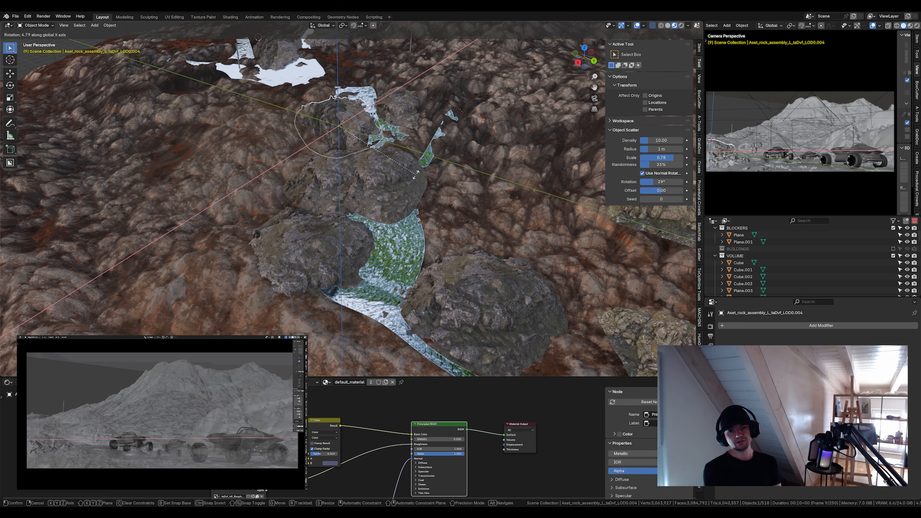
Rotate the rock assembly on the lower river's bank about the global Y axis
key("r")
key("y")
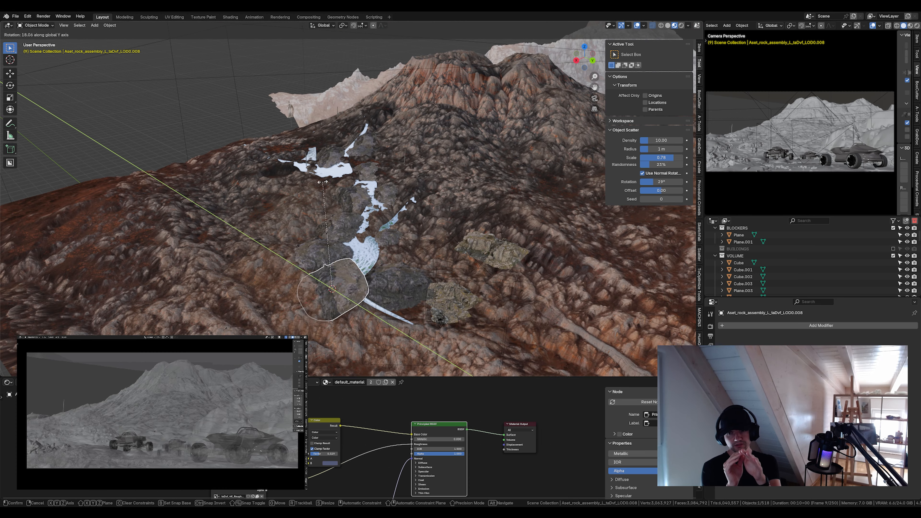
left_click(396, 250)
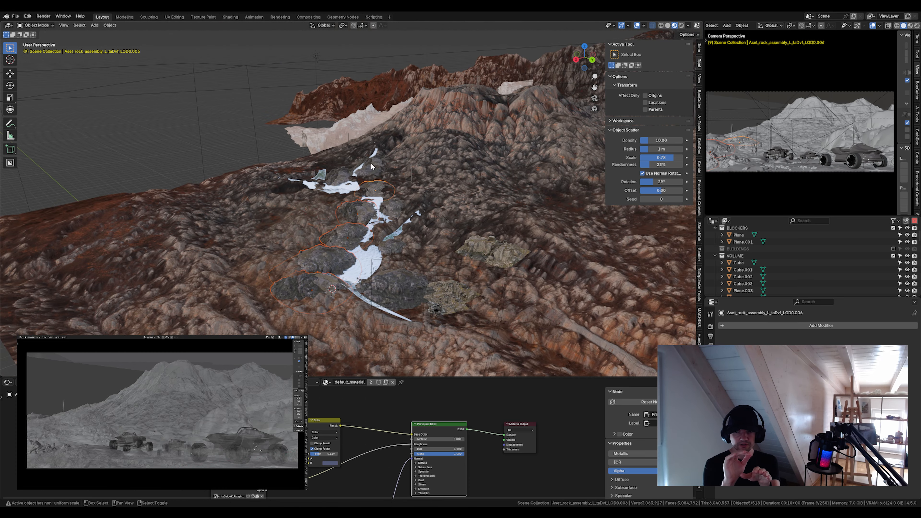
right_click(364, 205, "shift")
left_click(331, 241)
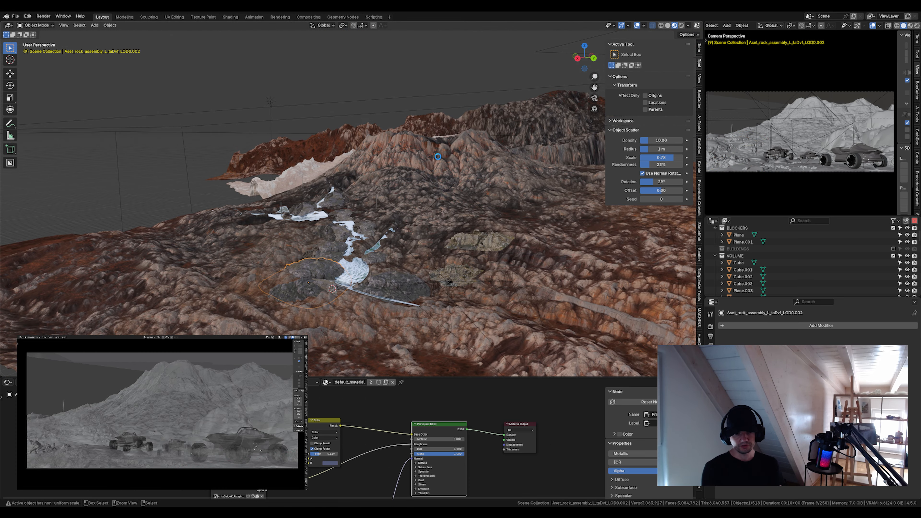
Apply Plane.006's Material.008 to the remaining white background mountain
scroll(356, 240, "down", 6)
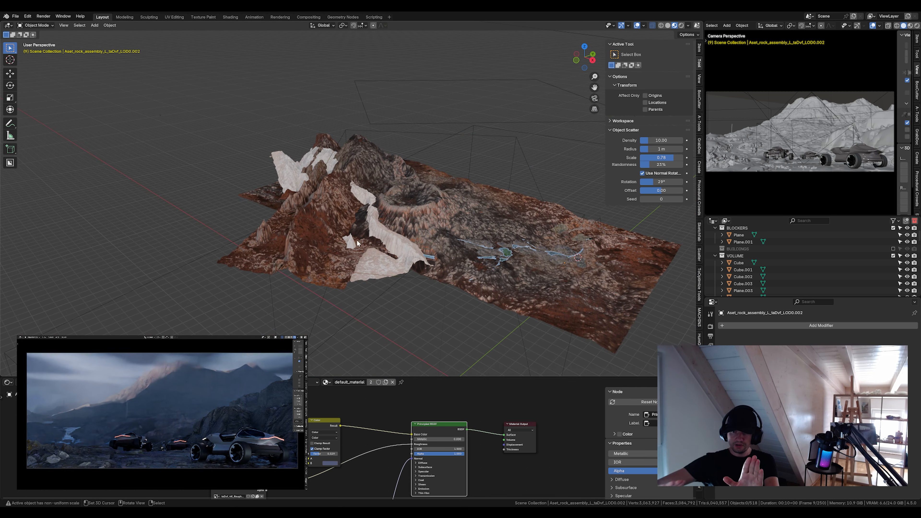
right_click(284, 140)
right_click(288, 166)
right_click(288, 166)
key("ctrl+z")
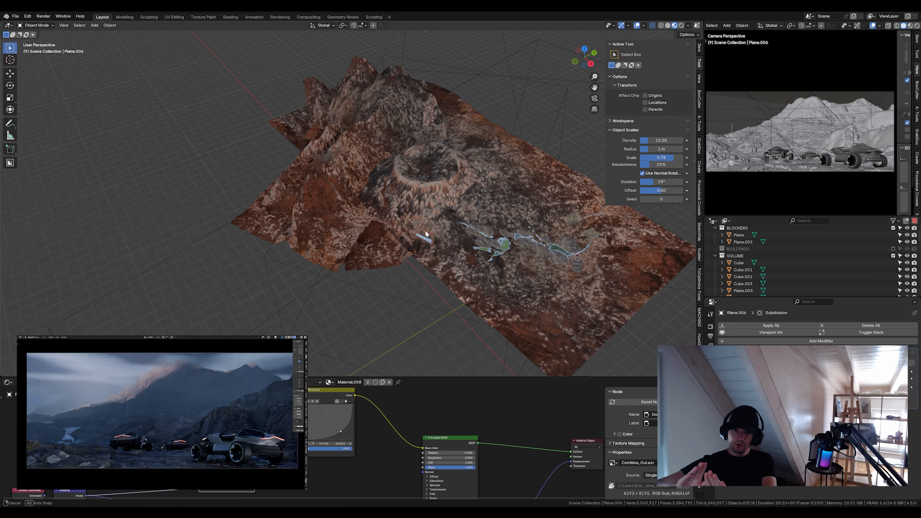
scroll(421, 253, "up", 4)
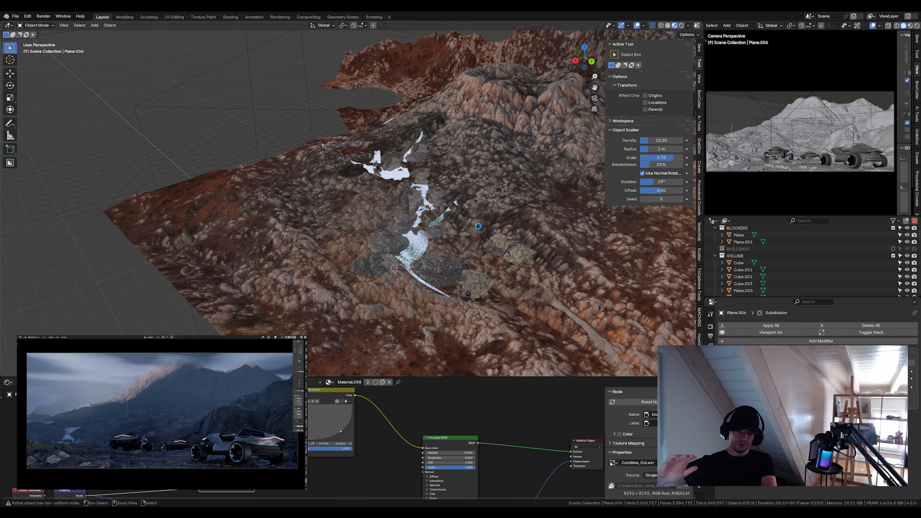
left_click(894, 249)
key("ctrl+z")
scroll(435, 254, "up", 3)
key("ctrl+z")
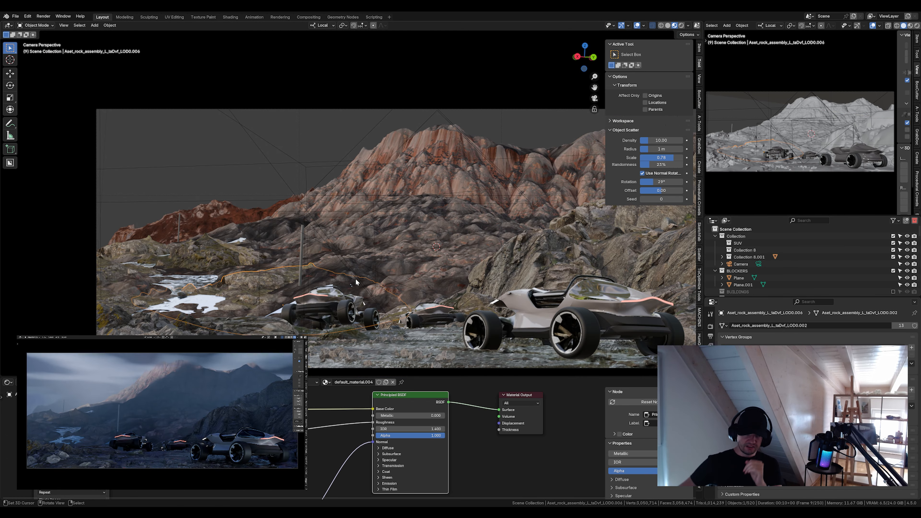
Place a rock assembly on the slope behind the SUVs, shifting it along its local X axis
key("s")
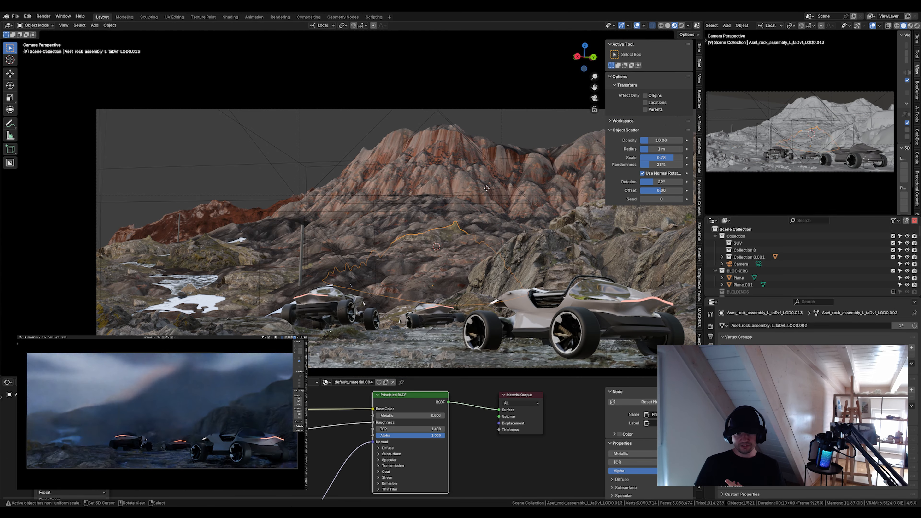
key("y")
key("y")
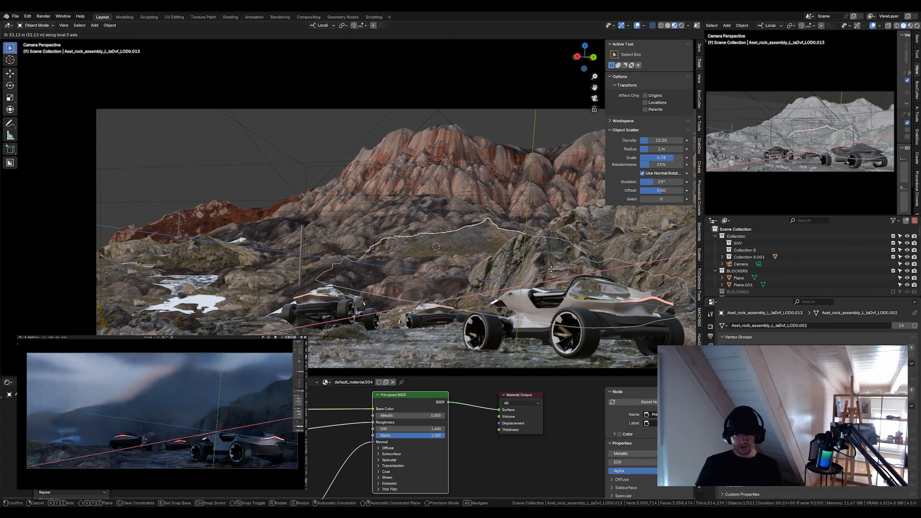
left_click(572, 275)
Duplicate the rock assembly twice across the middle hillside, shifting the second copy along its local axes
key("shift+d")
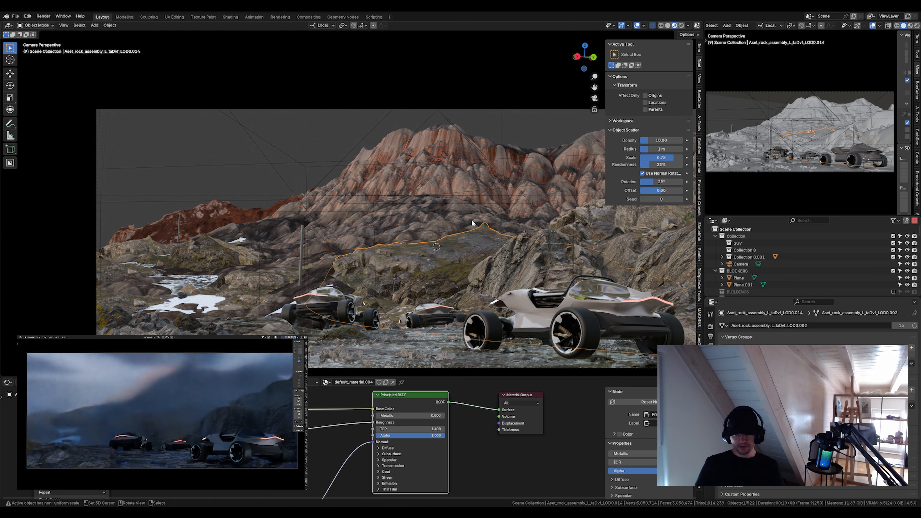
left_click(522, 266)
key("shift+d")
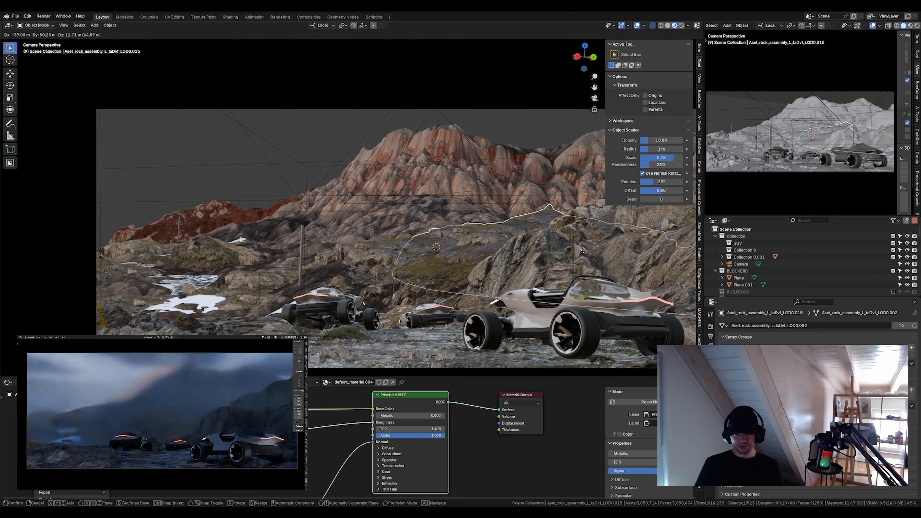
key("x")
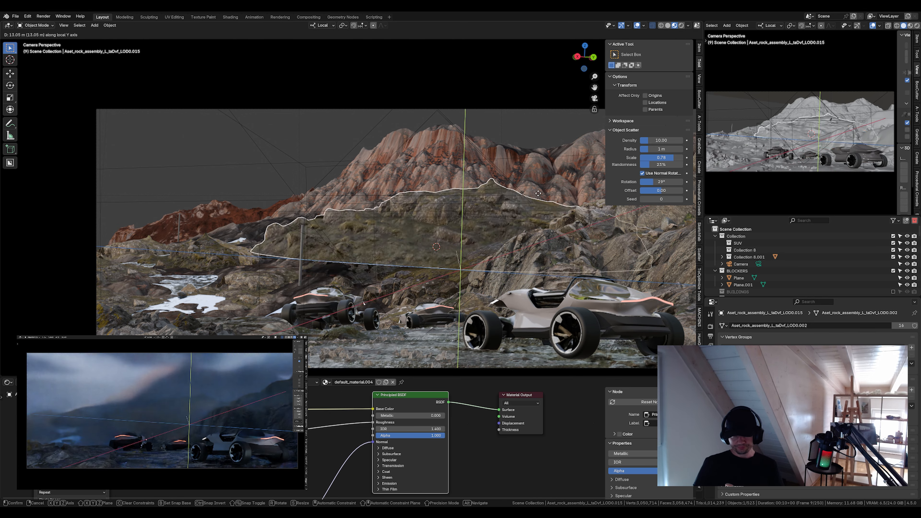
left_click(468, 251)
Reposition the rock assembly on the middle hillside and shift it along its local Y axis
right_click(453, 255)
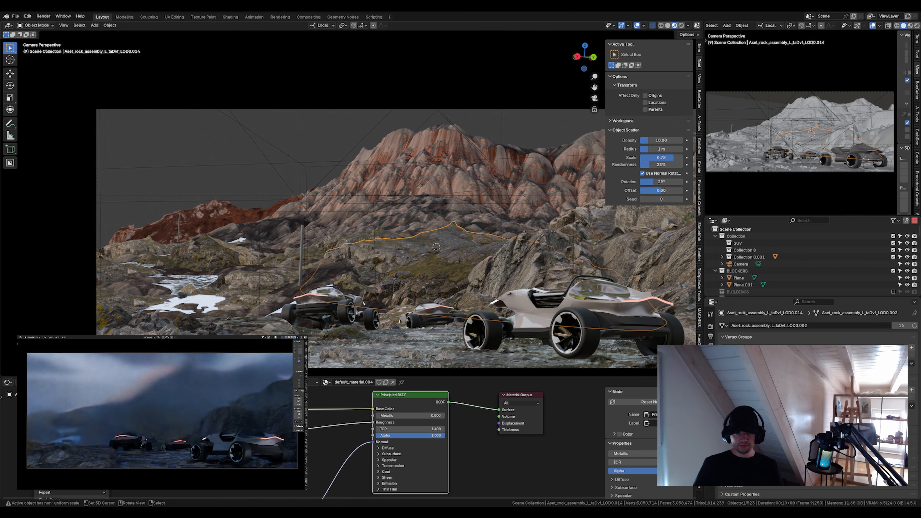
key("g")
left_click(492, 215)
key("Tab")
key("Tab")
key("g")
middle_click(497, 219)
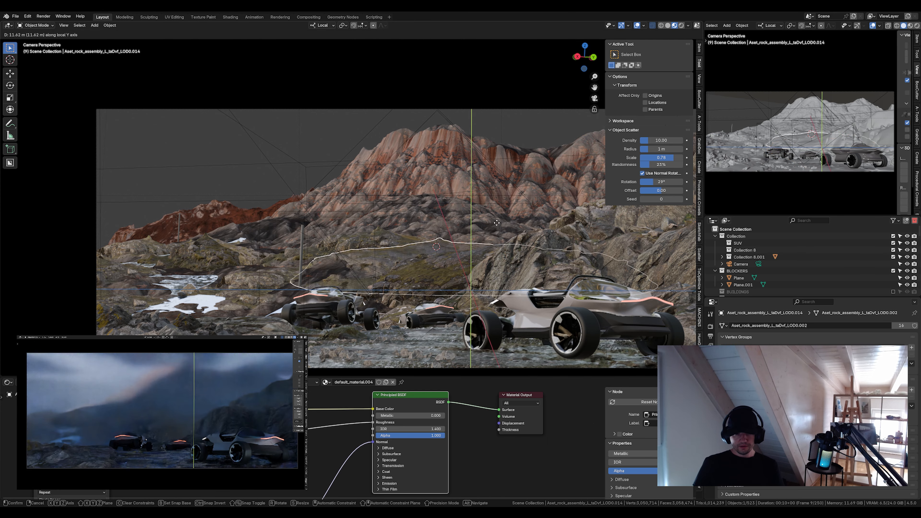
left_click(512, 208)
Place a linked duplicate of the rock assembly higher on the hillside, below the large mountain
key("alt+d")
middle_click(526, 277)
left_click(539, 186)
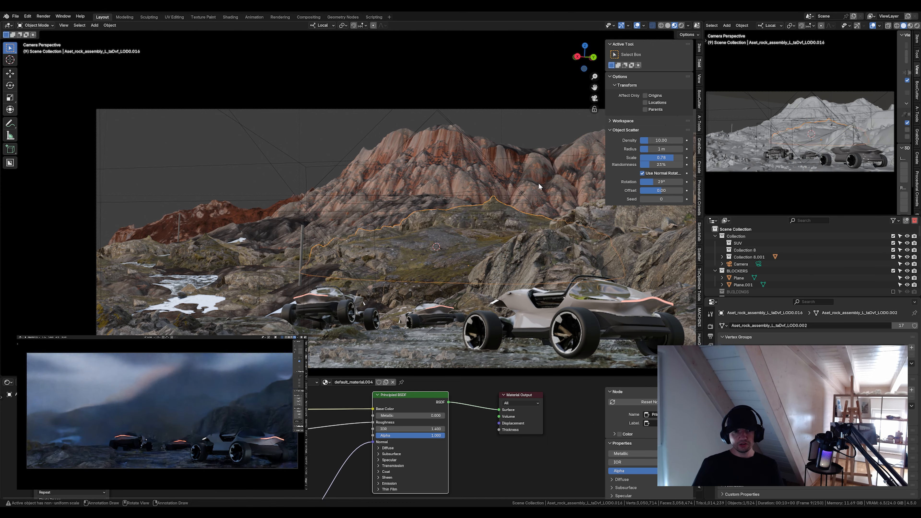
left_click(429, 190)
Select the lower rock assembly behind the front SUV and fit it into the slope toward the rear SUVs
left_click(613, 271)
left_click(613, 270)
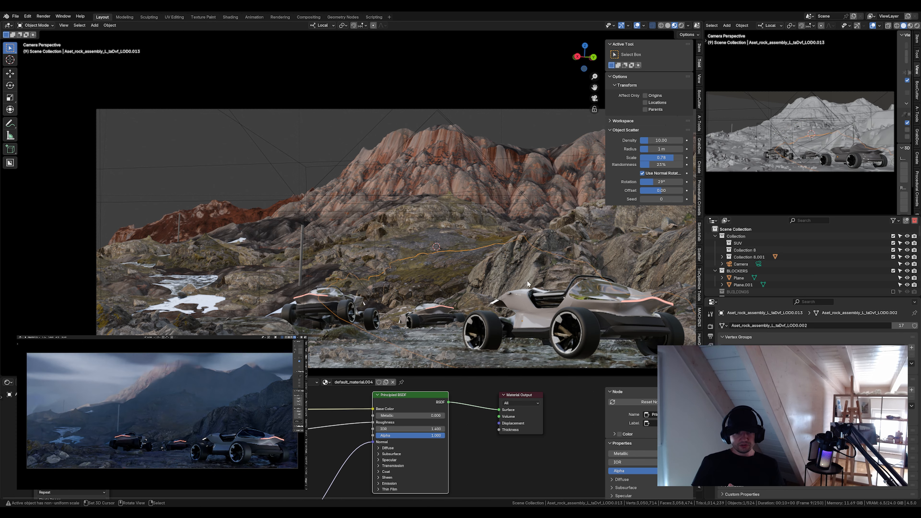
key("g")
left_click(626, 243)
key("g")
left_click(594, 247)
key("g")
middle_click(558, 248)
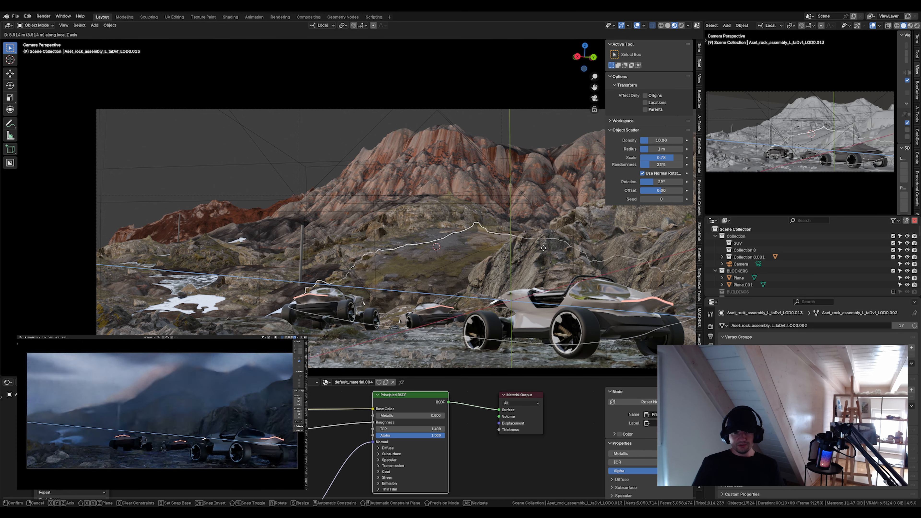
key("g")
left_click(565, 297)
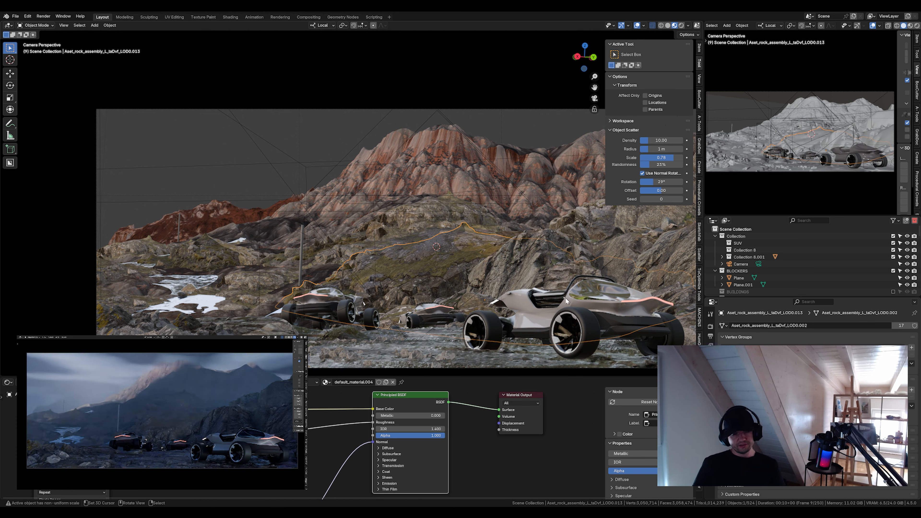
Place two linked duplicates of the rock assembly on the hillside above the rear SUVs
right_click(255, 278)
key("alt+d")
left_click(420, 240)
key("alt+d")
left_click(452, 227)
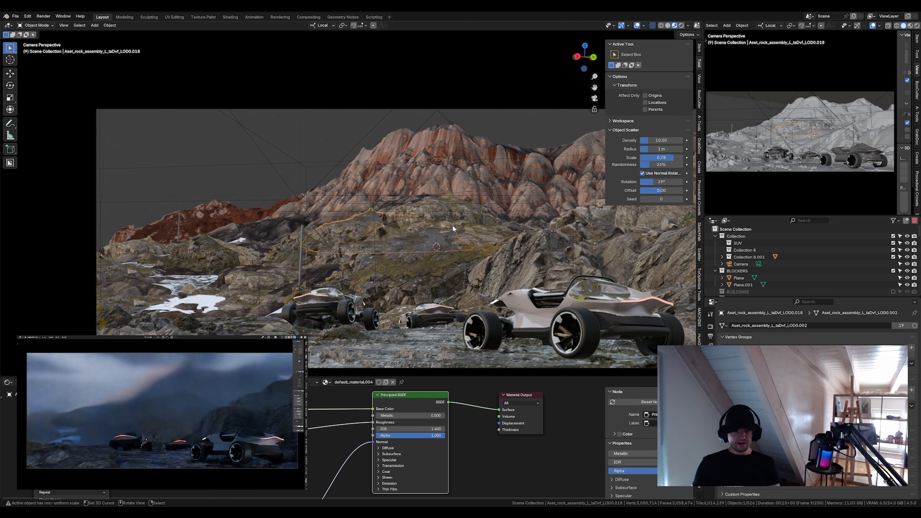
Rotate the newest rock assembly about its local Y axis and flatten a further copy along local Y
key("r")
key("y")
left_click(432, 268)
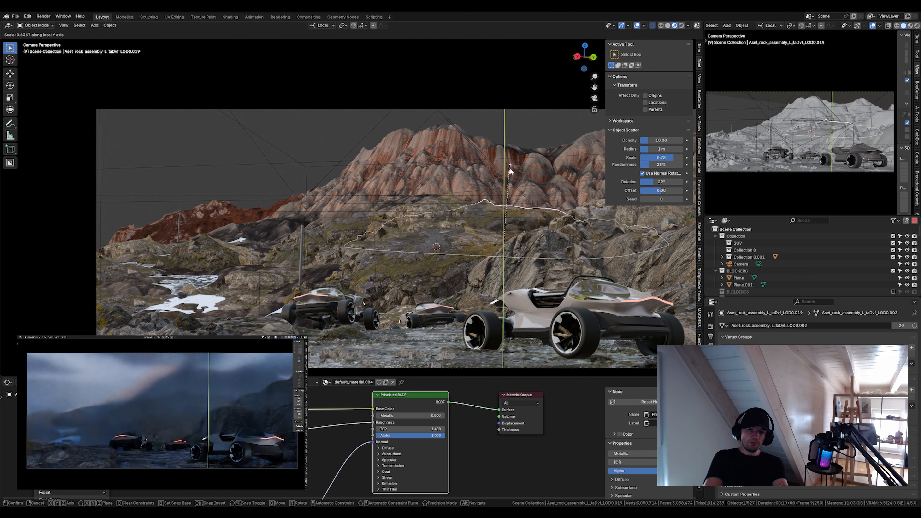
left_click(596, 248)
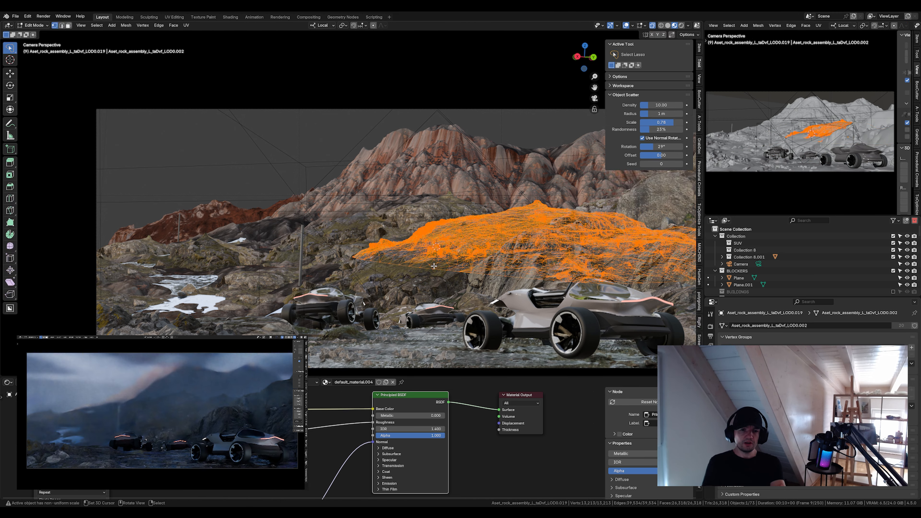
Make the flattened rock assembly's mesh single-user and reshape its upper ridge by moving vertices
key("Tab")
key("g")
left_click(468, 255)
key("Tab")
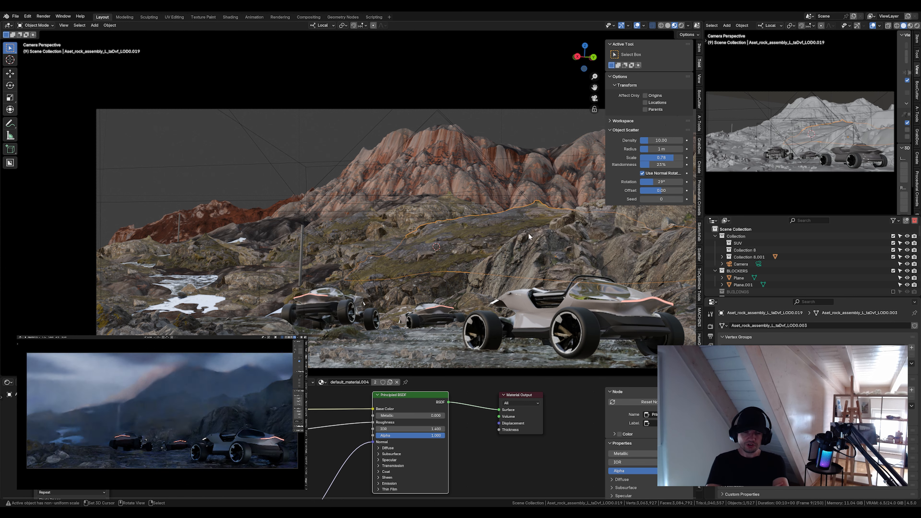
key("Tab")
right_click(537, 202)
key("g")
left_click(565, 202)
key("Tab")
Make the neighbouring upper rock assembly's mesh single-user and scale its peak along the local Y axis
right_click(452, 208)
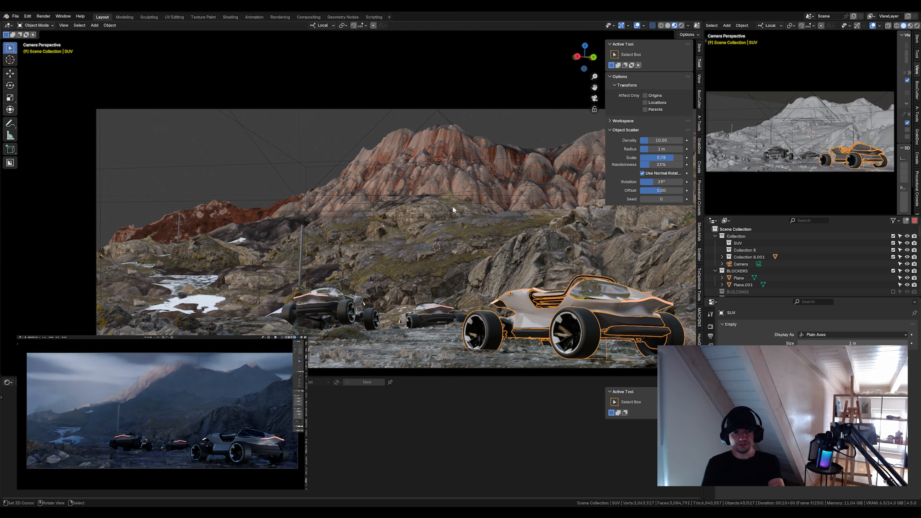
right_click(452, 210)
key("Tab")
key("g")
right_click(455, 181)
key("Tab")
left_click(903, 325)
key("Tab")
key("s")
key("y")
left_click(454, 175)
key("Tab")
Move the reshaped rock assembly along its local Y axis and shift it across the slope toward the rear SUVs
left_click(510, 264)
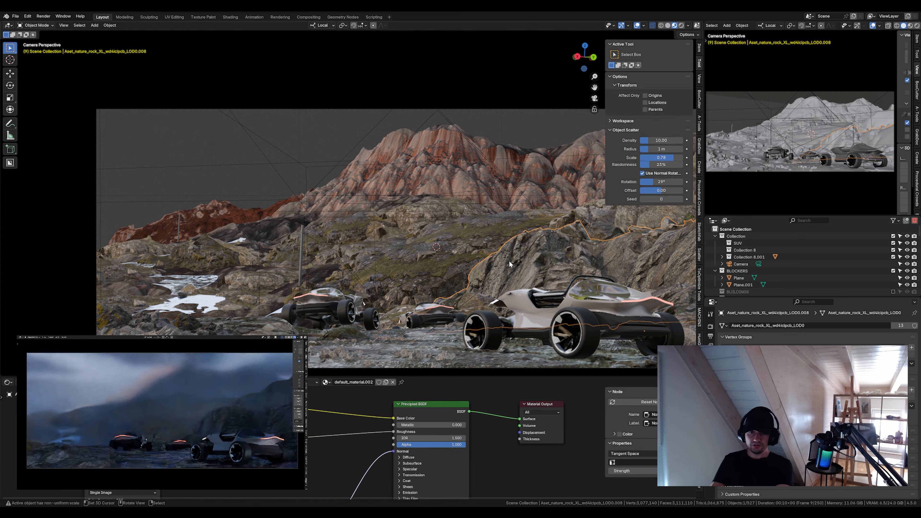
right_click(471, 239)
key("g")
key("y")
left_click(471, 232)
key("g")
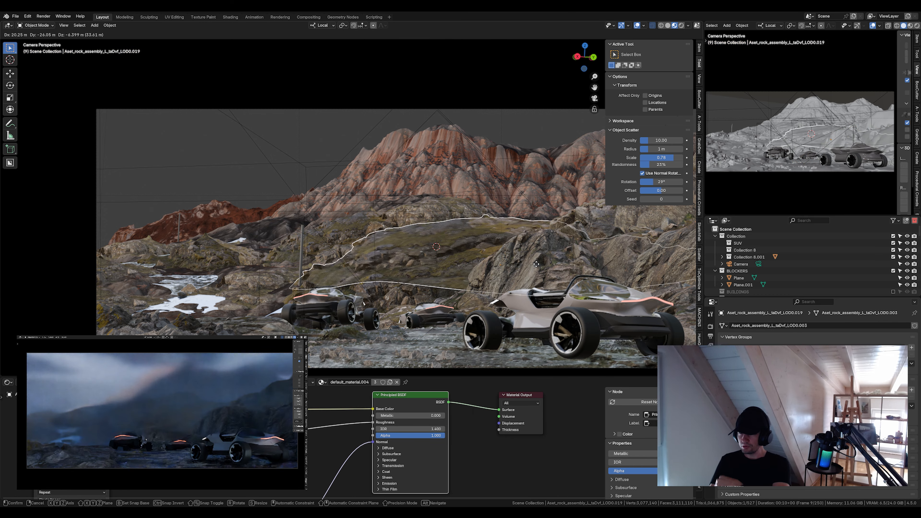
left_click(385, 283)
Adjust the moved rock assembly's ridge line by moving its vertices in Edit Mode
key("Tab")
key("g")
left_click(417, 189)
key("Tab")
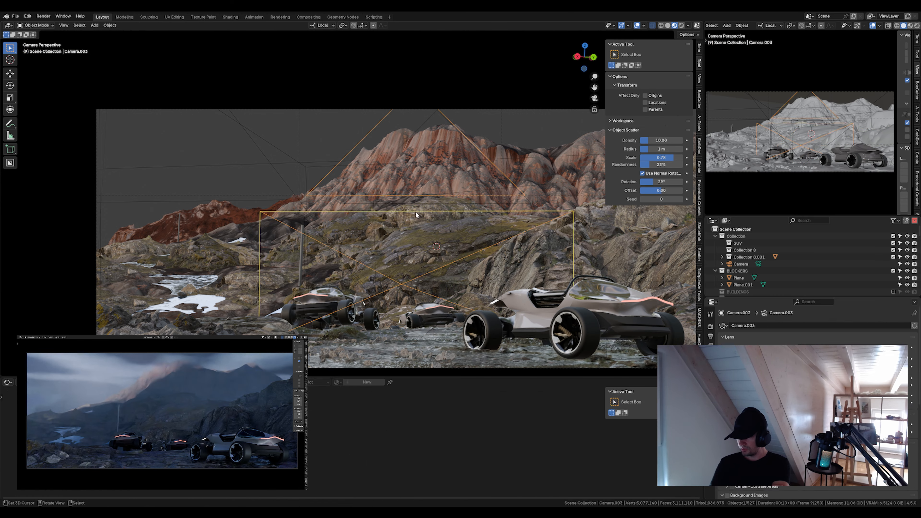
Move the upper hillside rock assembly over to the bank behind the river's upper bend
right_click(433, 239)
key("g")
key("z")
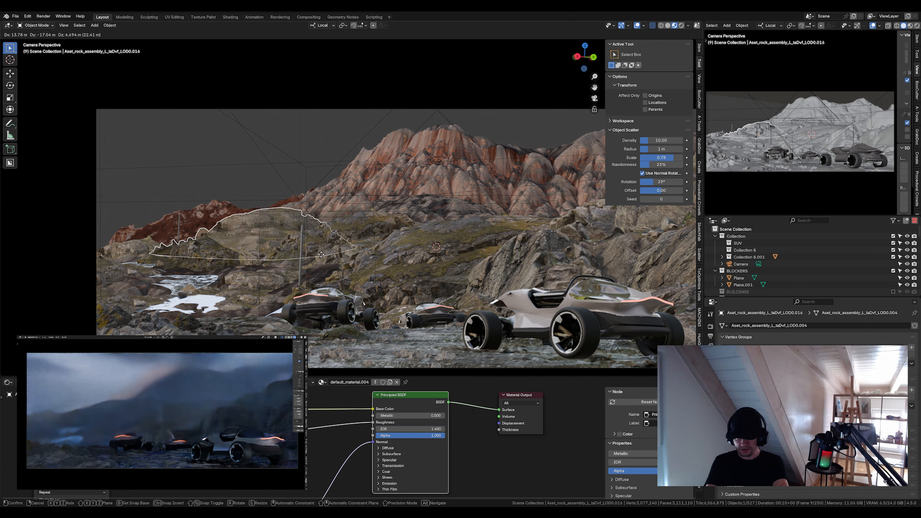
left_click(411, 298)
Make the central rock assembly's mesh single-user and scale its peak down along local Y with proportional editing
right_click(472, 243)
left_click(901, 326)
key("Tab")
right_click(370, 207)
key("g")
key("z")
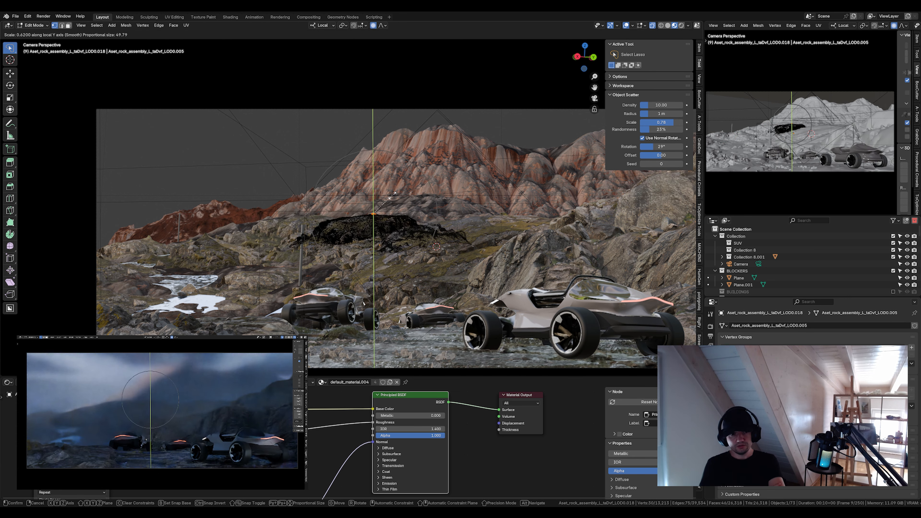
left_click(374, 228)
key("Tab")
Reposition the rock assemblies on the hillside directly above the rear SUVs
right_click(326, 232, "shift")
key("g")
left_click(380, 244)
right_click(402, 237)
key("g")
left_click(399, 233)
Reposition the rock assembly behind the tall pole and rotate the rocks there about the local Y axis
right_click(302, 228)
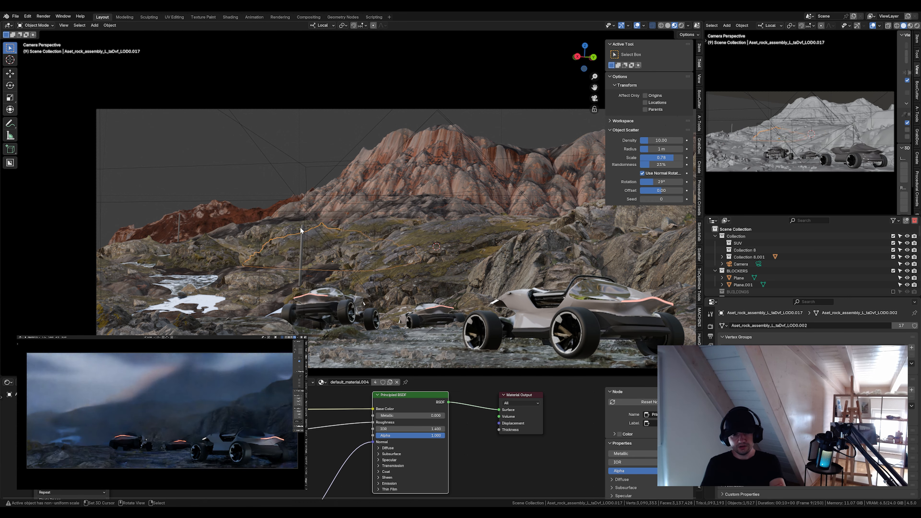
key("g")
left_click(296, 239)
key("r")
key("y")
left_click(326, 174)
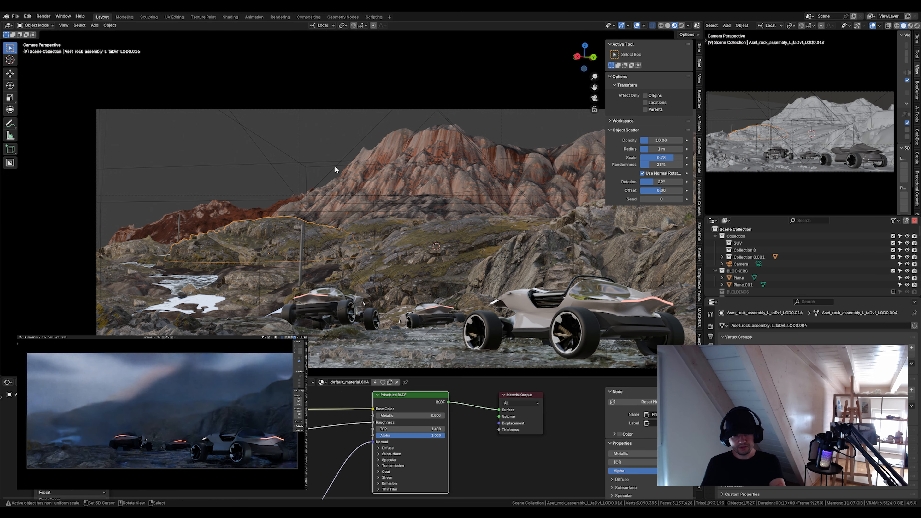
Place a linked duplicate of the central rock assembly beside the tall pole and rotate it about local Y
right_click(420, 232)
key("alt+d")
left_click(386, 243)
key("r")
key("y")
left_click(453, 208)
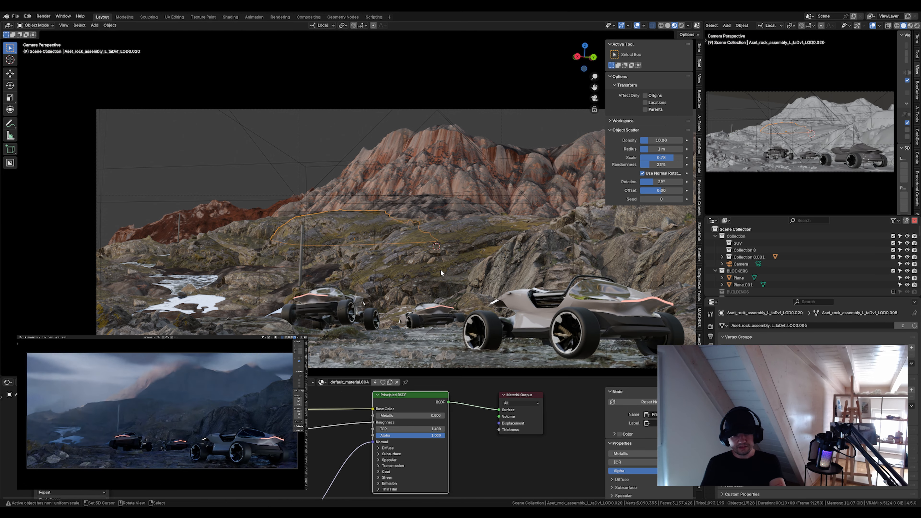
Rotate the newly placed rock assembly about its local Y axis again and shift it along local X
key("r")
key("y")
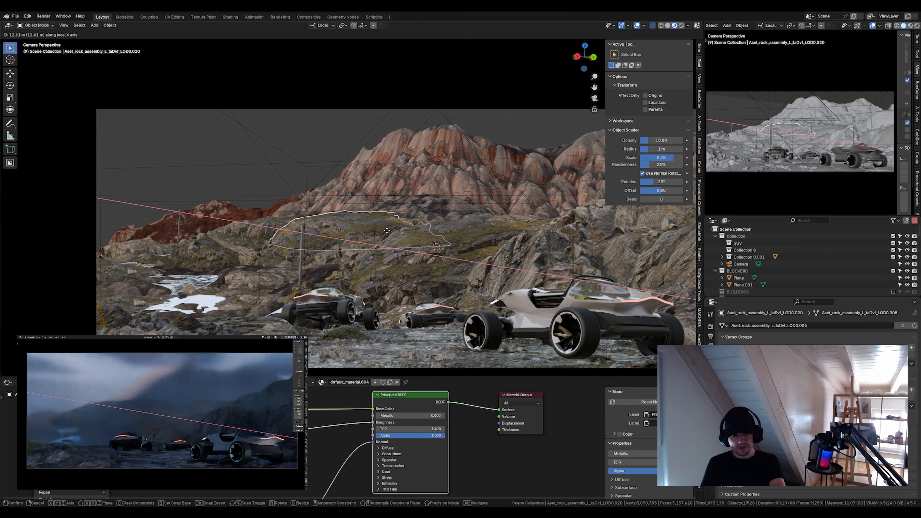
left_click(401, 226)
left_click(499, 310)
Adjust the nodes of the rock assemblies' default_material.004 to strengthen their mossy green and yellow colour
right_click(428, 268)
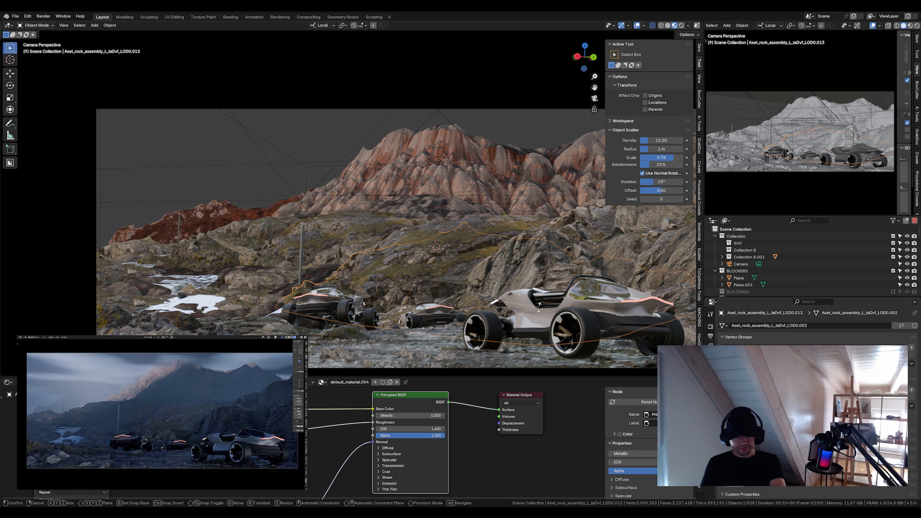
left_click_drag(348, 471, 395, 401)
left_click_drag(319, 478, 348, 478)
left_click_drag(399, 403, 381, 488)
left_click_drag(439, 443, 472, 438)
Move the tall pole behind the rear SUV closer to the river, sliding it along its local X axis
right_click(507, 266)
right_click(301, 258)
key("g")
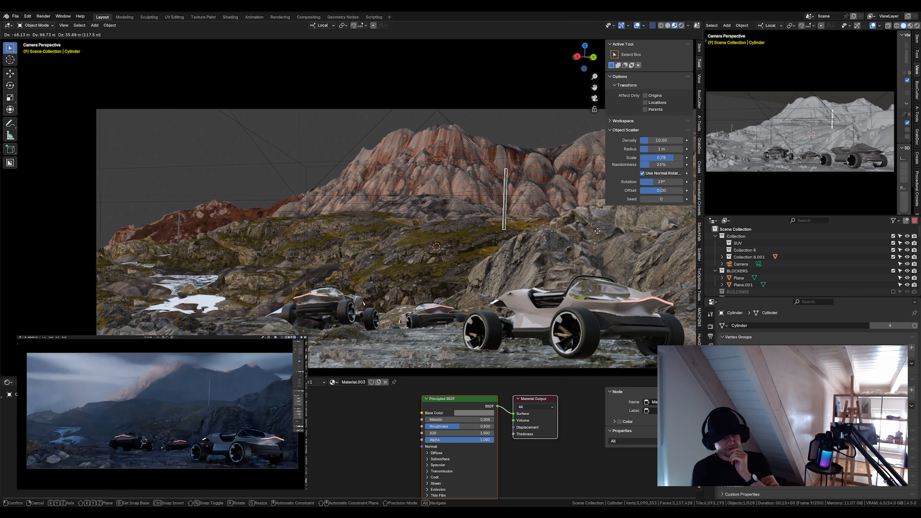
right_click(597, 232)
key("g")
left_click(341, 257)
key("g")
key("x")
left_click(341, 261)
Place a linked duplicate of the small distant pole on the ridge beside the original
right_click(267, 250)
right_click(178, 233)
key("alt+d")
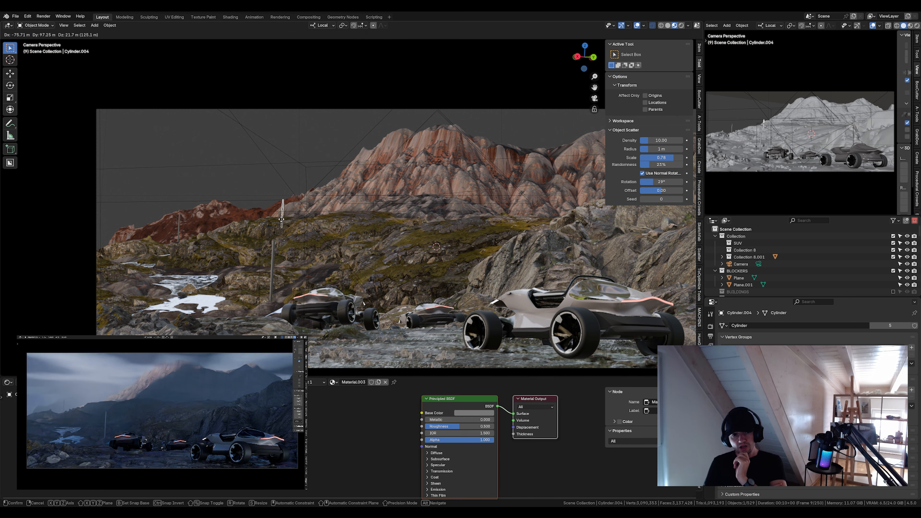
left_click(218, 219)
Examine the RGB Curves and Bump nodes in the large background mountain's Material.006
right_click(351, 227)
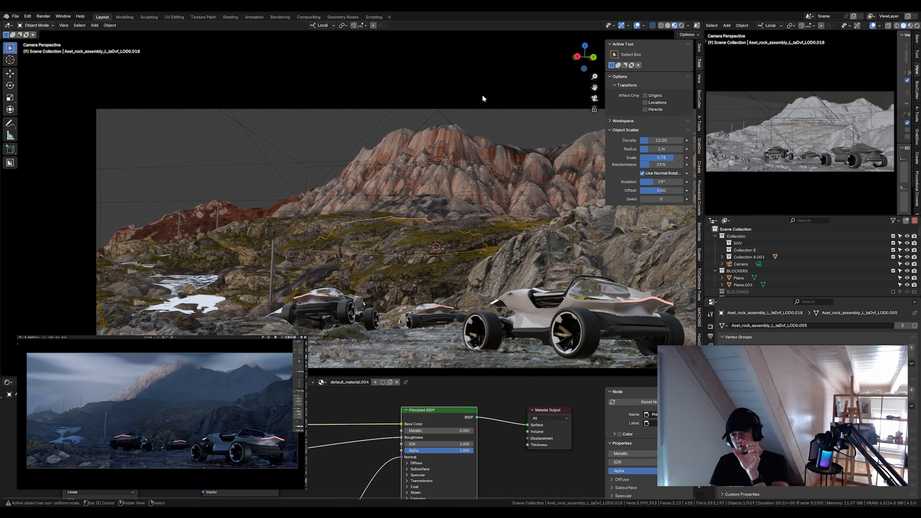
left_click(453, 251)
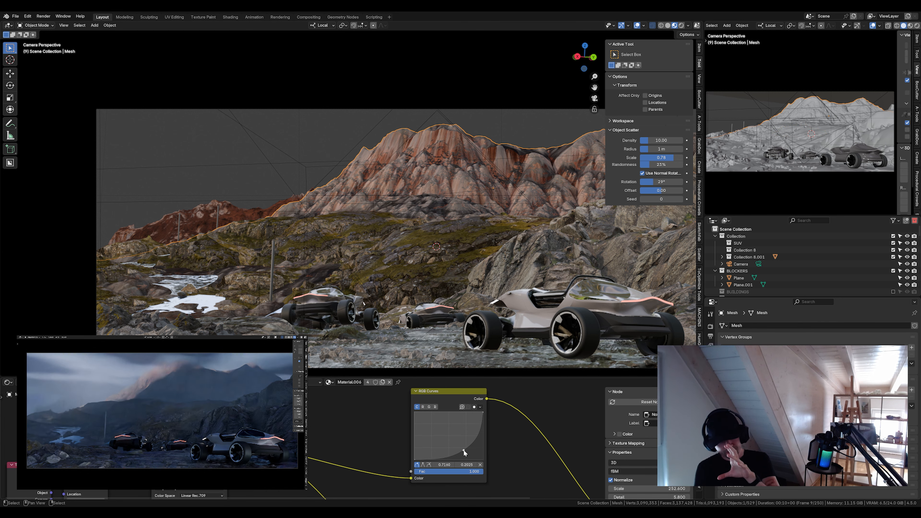
left_click_drag(464, 450, 421, 306)
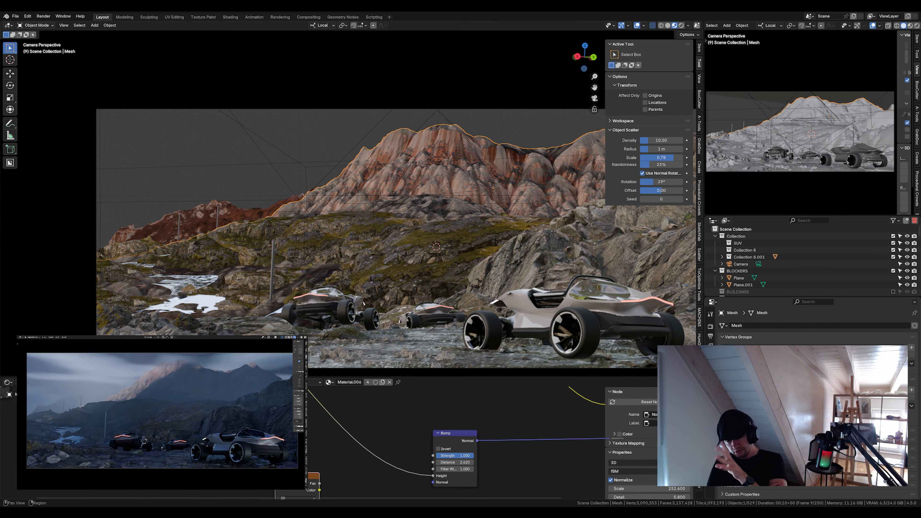
Add a Mix node to default_material.002 of the large rock behind the front SUV
left_click(544, 254)
key("shift+a")
key("shift+a")
key("shift+a")
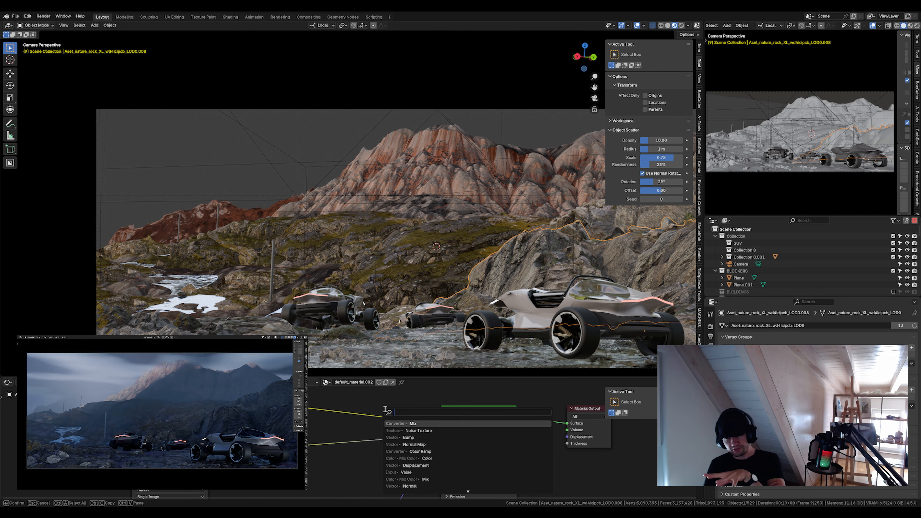
type("mix")
key("Return")
left_click(322, 404)
Adjust the Mix node's settings in default_material.002 to darken the large rock
left_click(353, 469)
left_click_drag(395, 388, 395, 401)
left_click(377, 387)
left_click(340, 426)
left_click_drag(343, 455, 353, 455)
left_click(344, 433)
left_click(337, 412)
Add a darkening Multiply Mix node to the ground embankment's lambert1 and the jagged rock's Material.010
left_click(400, 353)
left_click(400, 352)
left_click_drag(428, 447, 471, 408)
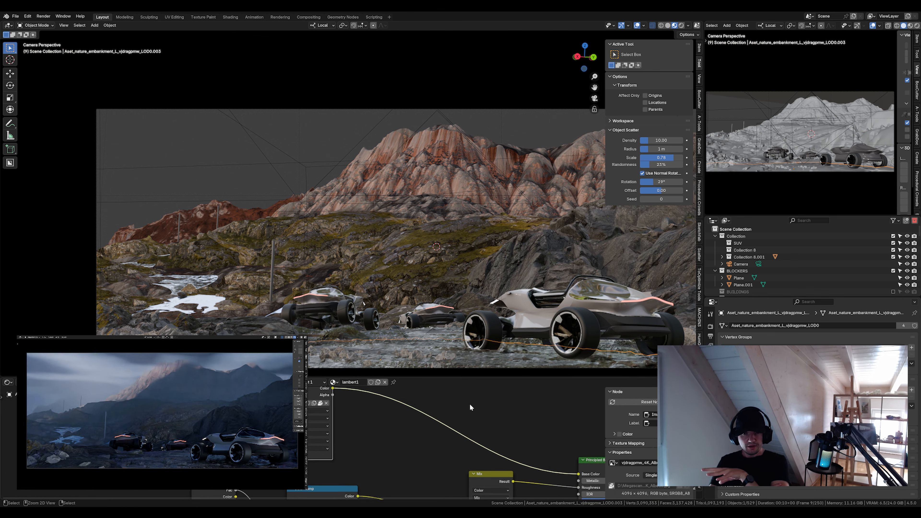
key("ctrl+v")
left_click(400, 353)
left_click(326, 350)
left_click(268, 346)
key("ctrl+v")
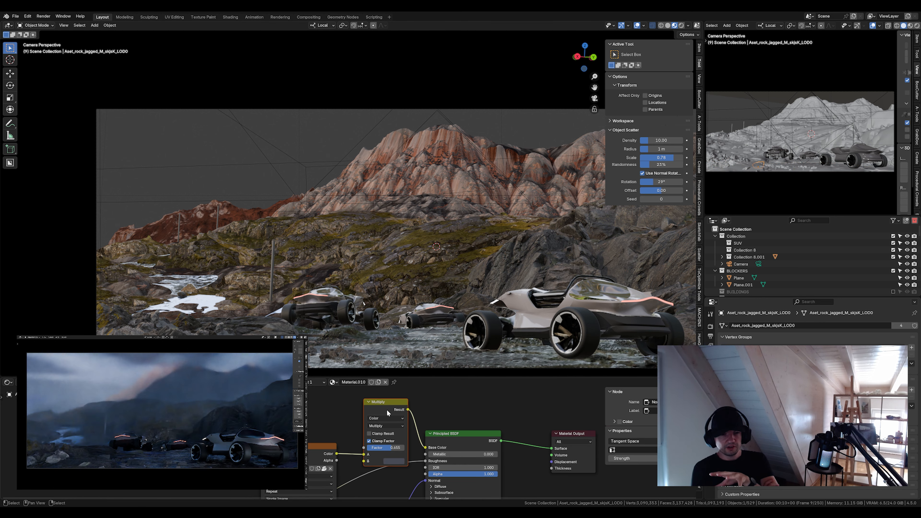
Rescale the rock assemblies on the mossy hillside below the mountain
left_click(478, 218)
left_click(444, 284)
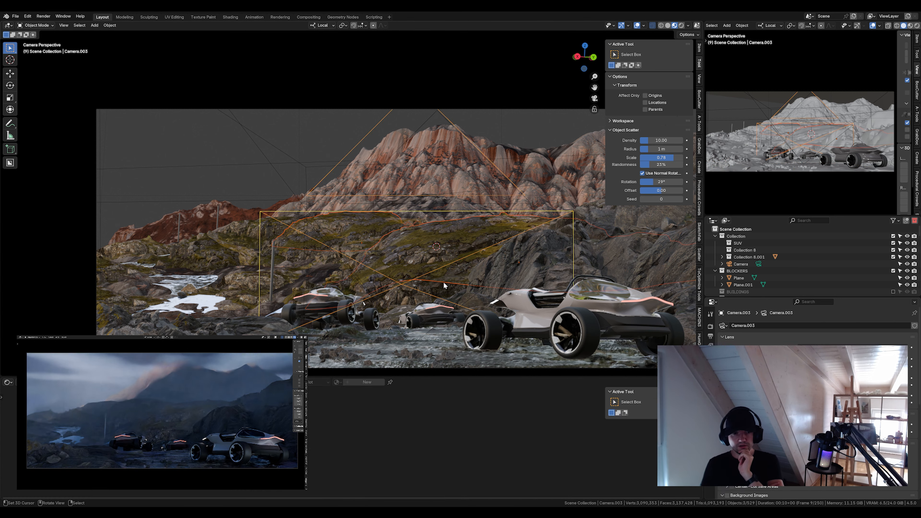
left_click(342, 227)
key("s")
left_click(295, 242)
left_click(450, 234)
key("s")
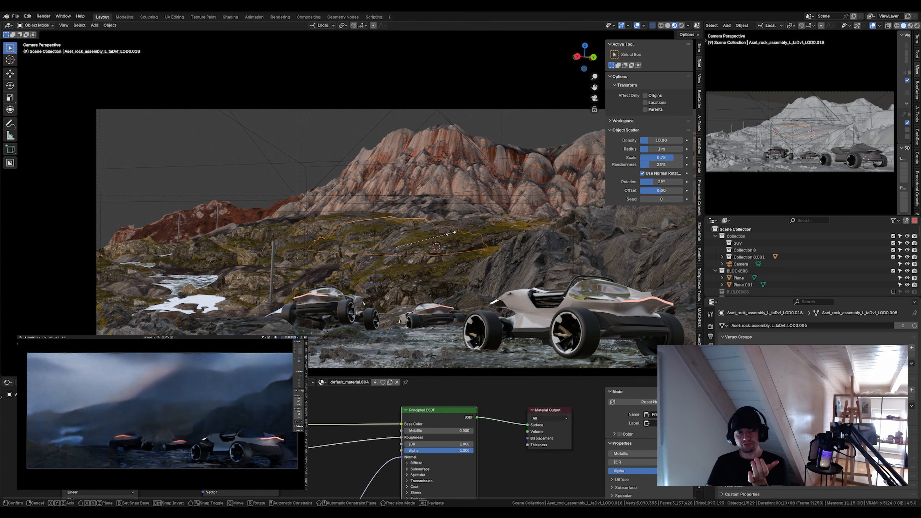
Rotate the rock assembly in the middle of the hillside about its local Y axis
key("r")
key("y")
key("y")
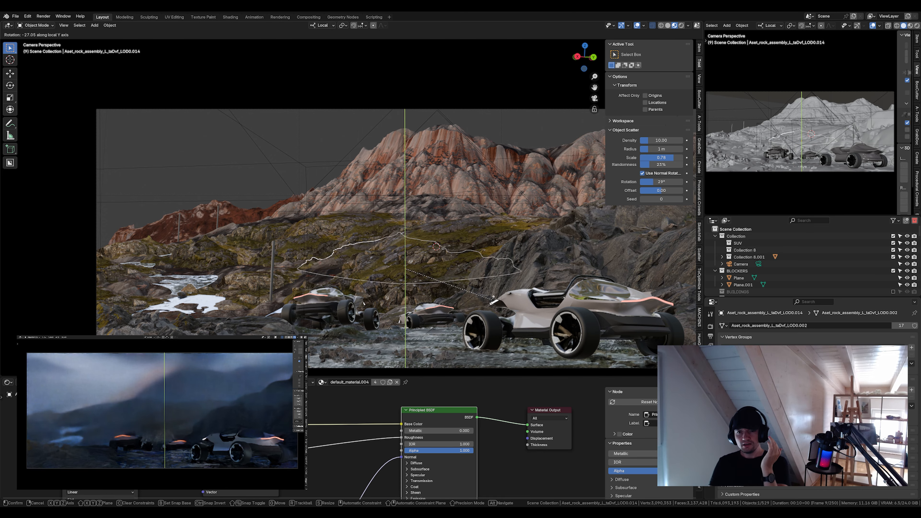
left_click(493, 299)
Move the large rock assembly behind the front SUV along the Z axis
left_click(540, 271)
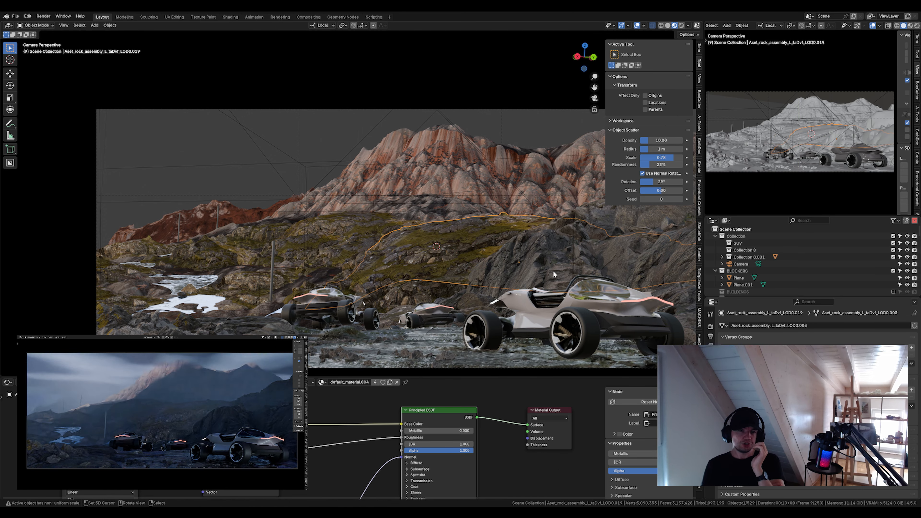
key("g")
key("z")
key("z")
left_click(433, 290)
key("r")
right_click(466, 287)
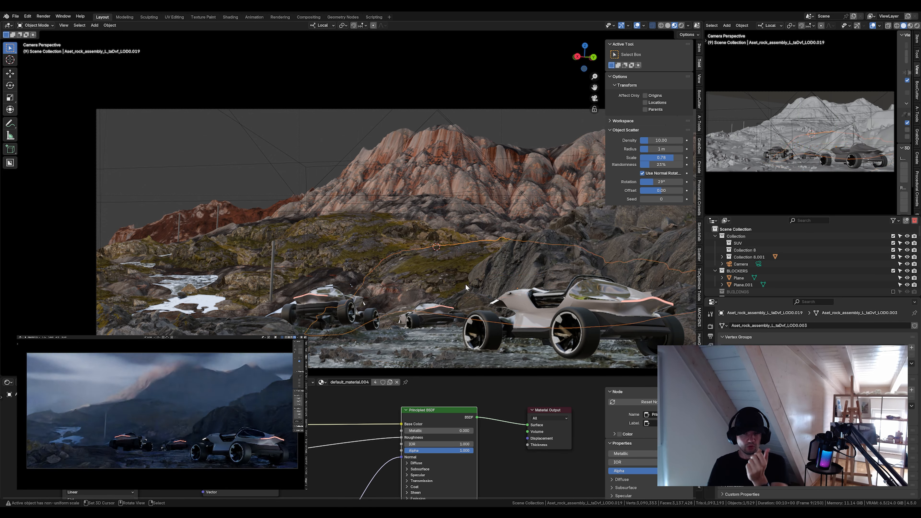
Reshape the rock assembly behind the SUVs in Edit Mode by moving its geometry with proportional editing
left_click(466, 287)
key("Tab")
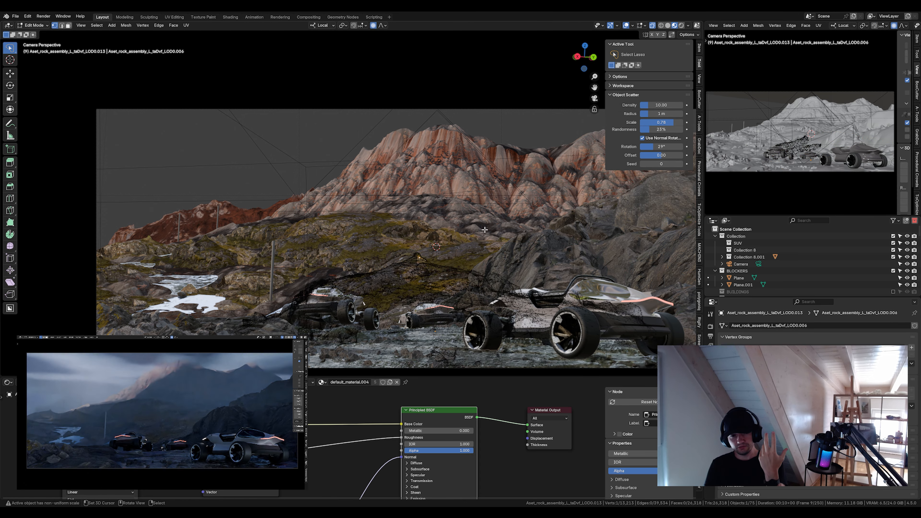
key("g")
left_click(454, 236)
key("g")
middle_click(453, 247)
left_click(450, 265)
key("Tab")
Rotate the reshaped rock assembly about its local Y axis, reposition it and scale it down
key("r")
middle_click(499, 256)
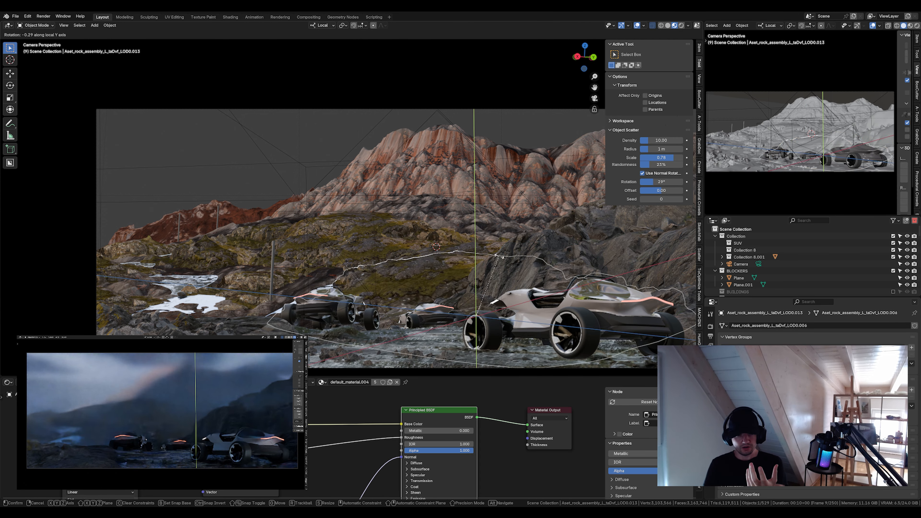
key("g")
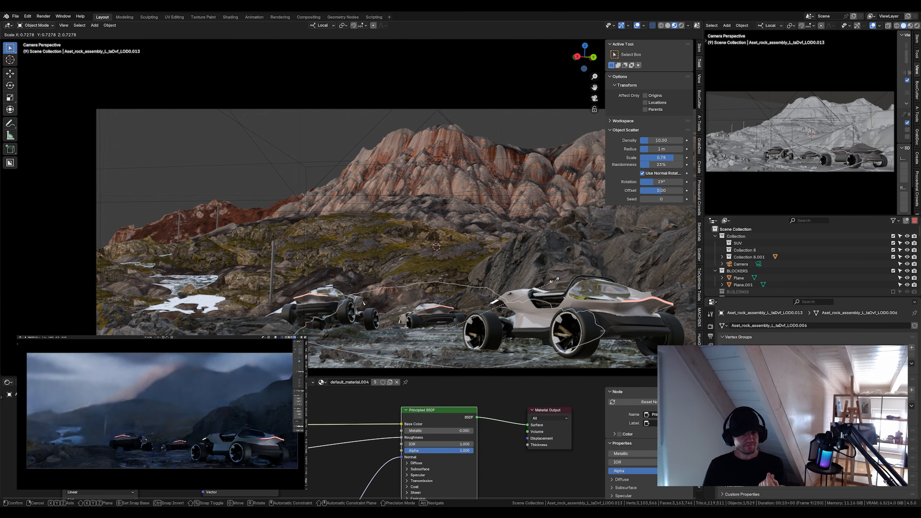
left_click(554, 280)
Create a linked duplicate of the reshaped rock assembly on the slope above the rear SUV
key("alt+d")
middle_click(522, 283)
left_click(508, 288)
key("alt+d")
middle_click(493, 291)
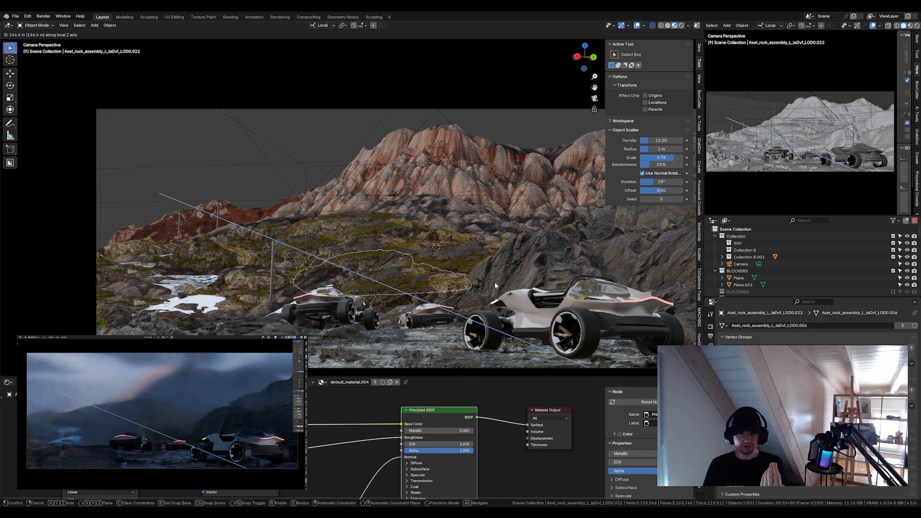
left_click(467, 298)
Move the duplicated rock assembly down behind the rear SUV and rotate it about its local Y axis
key("g")
left_click(459, 308)
key("r")
middle_click(475, 272)
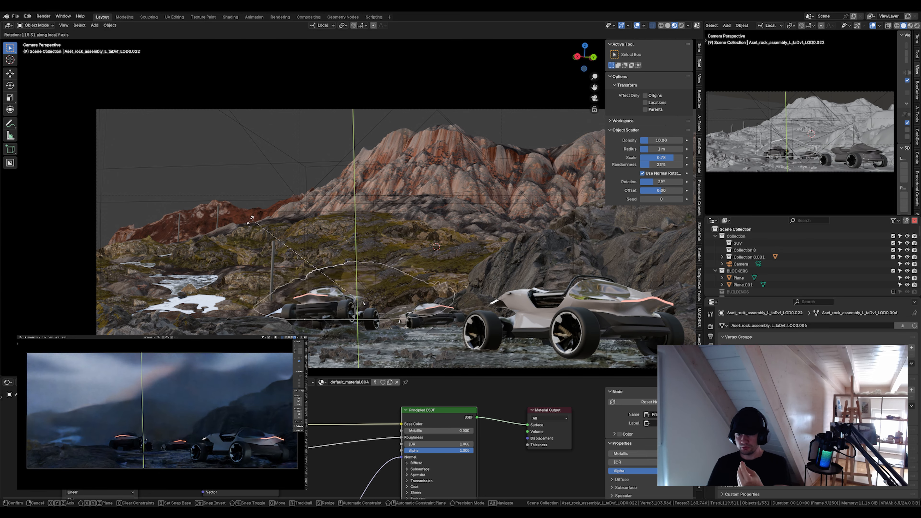
left_click(495, 288)
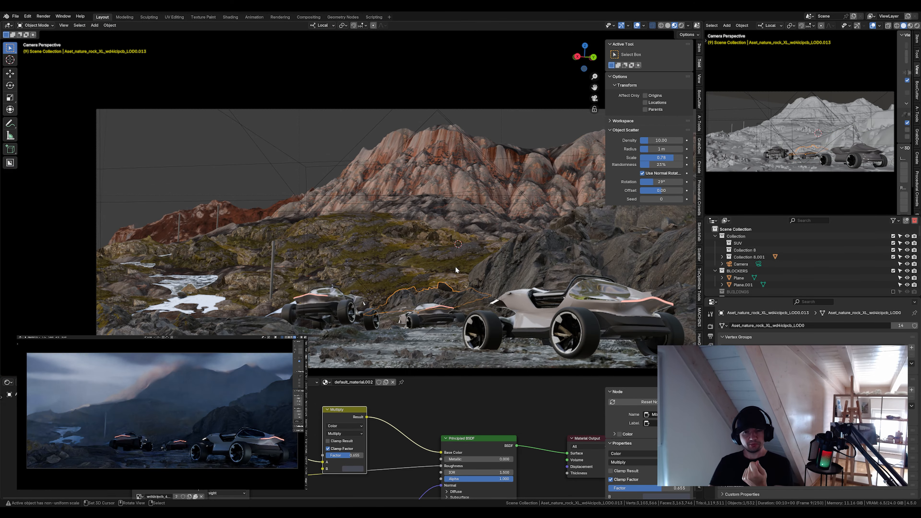
Scale, tilt and reposition the dark rock behind the middle SUV so it sits lower on the slope
key("s")
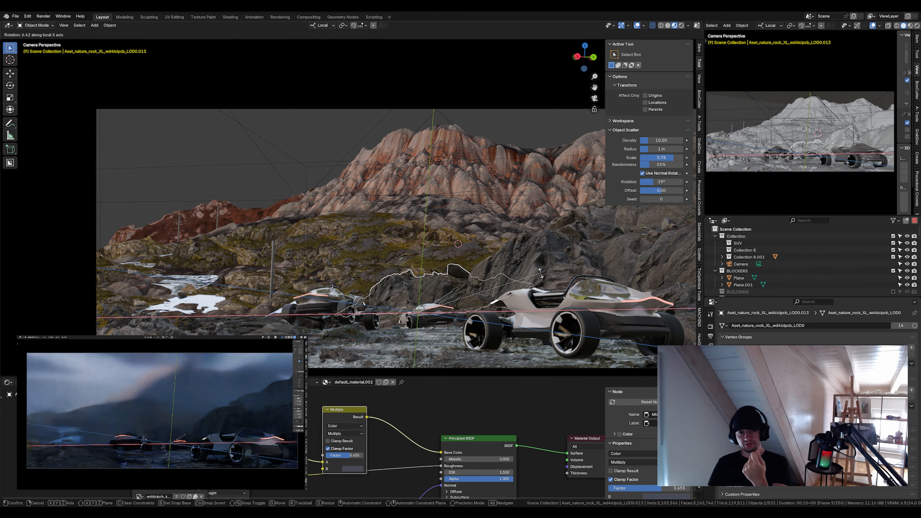
key("g")
left_click(513, 281)
key("s")
key("y")
left_click(447, 232)
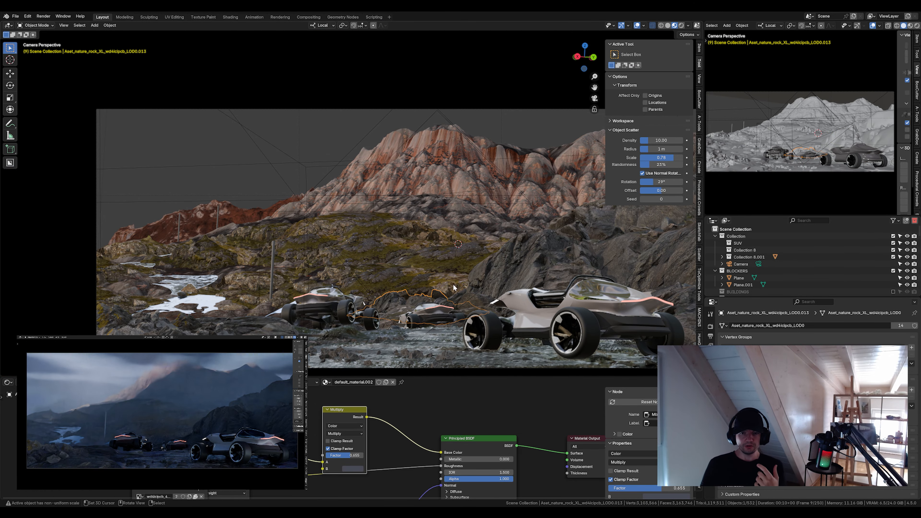
Place a linked duplicate of the dark rock near the river and rotate it about the Y axis
key("alt+d")
left_click(255, 250)
key("r")
key("y")
left_click(253, 357)
Set the transform orientation to Global and position the duplicated rock between the river and the rear SUV
left_click(322, 26)
left_click(319, 47)
key("g")
middle_click(360, 332)
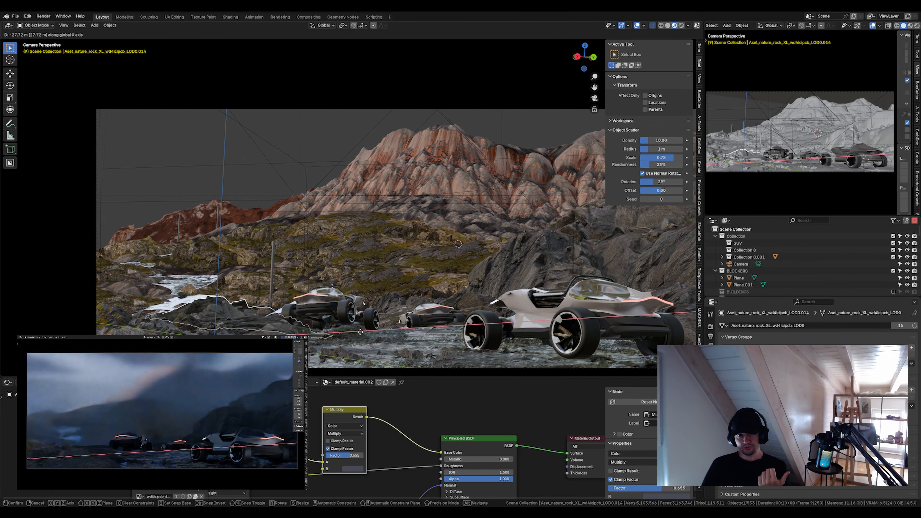
key("z")
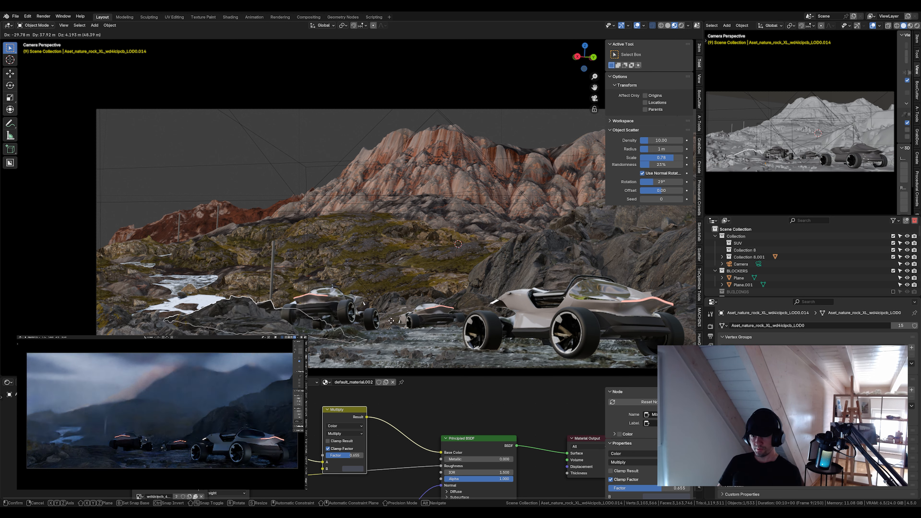
left_click(384, 262)
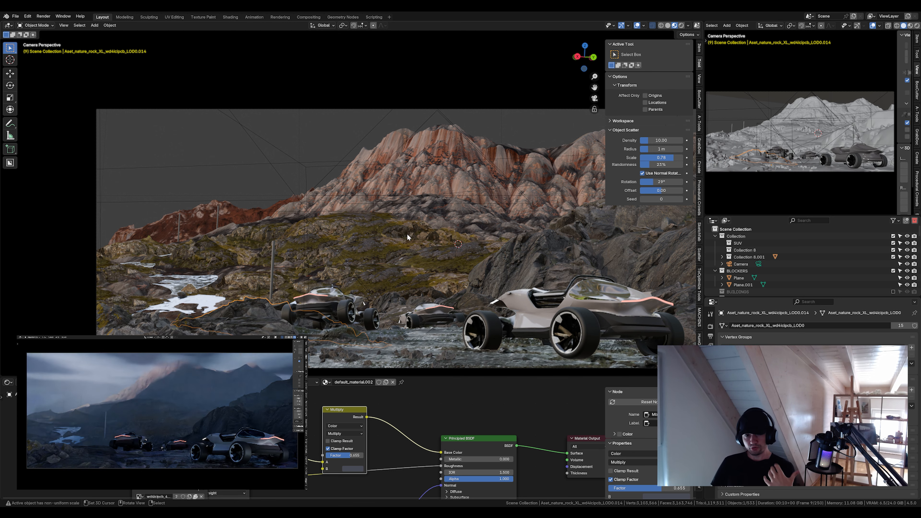
Duplicate the low foreground rock by the river and move the copy along Y and X to the front SUV
left_click(342, 347)
left_click(290, 355)
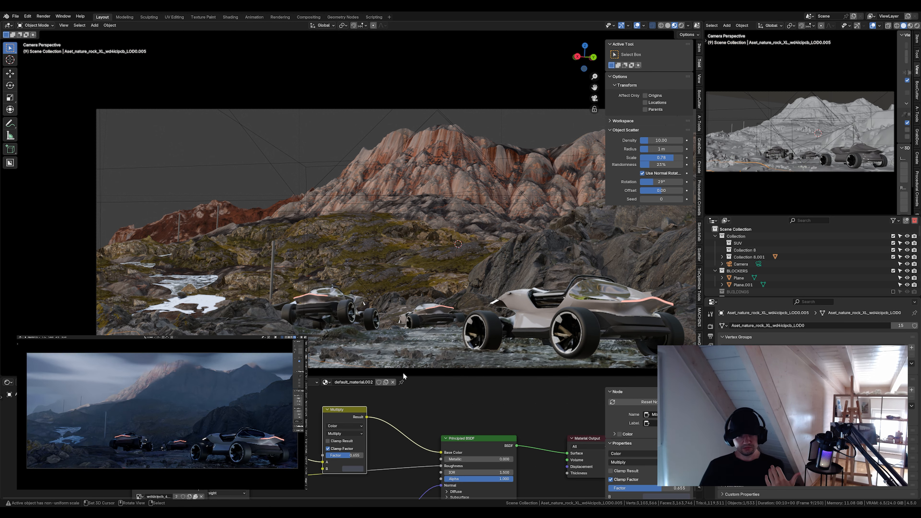
key("shift+d")
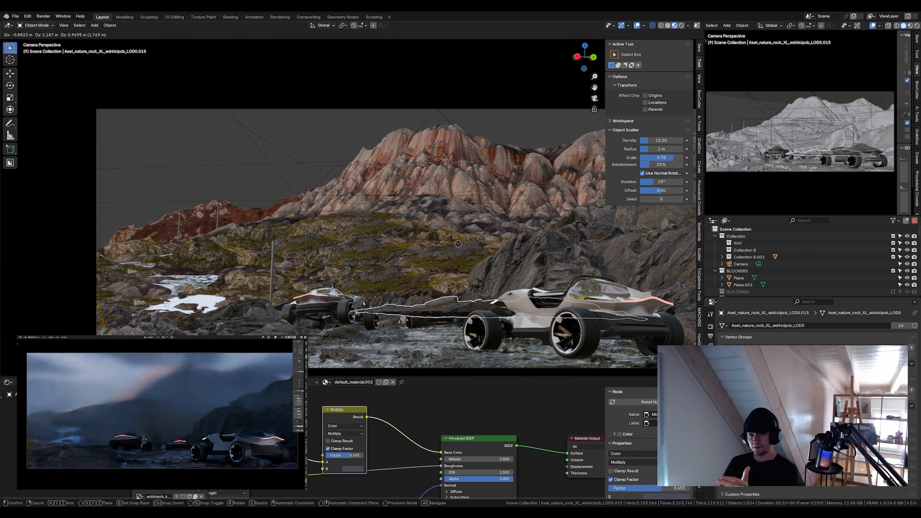
key("y")
left_click(664, 51)
key("g")
key("x")
left_click(664, 51)
Rotate the copied rock about the Z and Y axes and stretch it along Z behind the front SUV
key("r")
key("z")
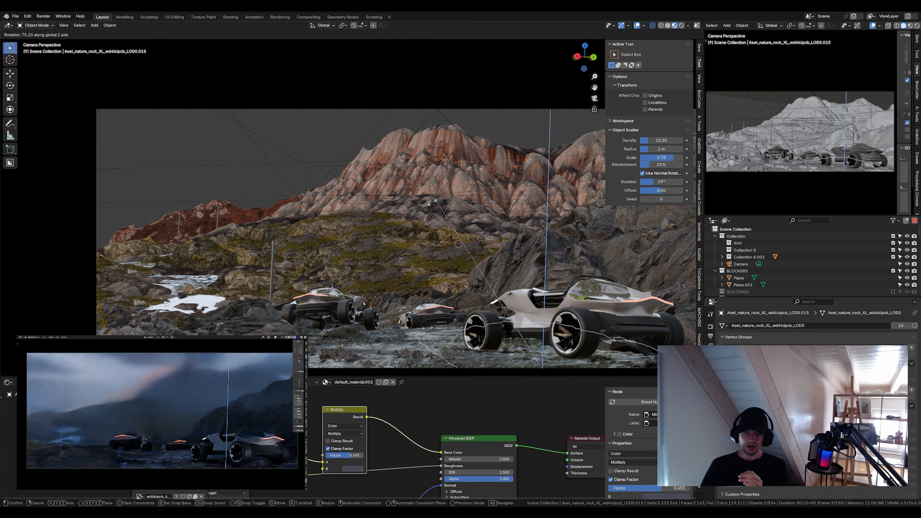
left_click(665, 52)
key("r")
key("y")
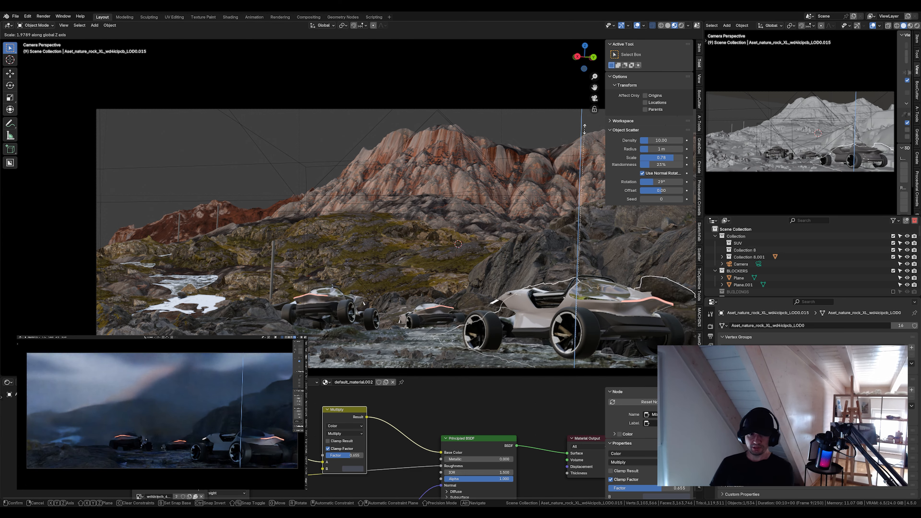
key("r")
left_click(652, 241)
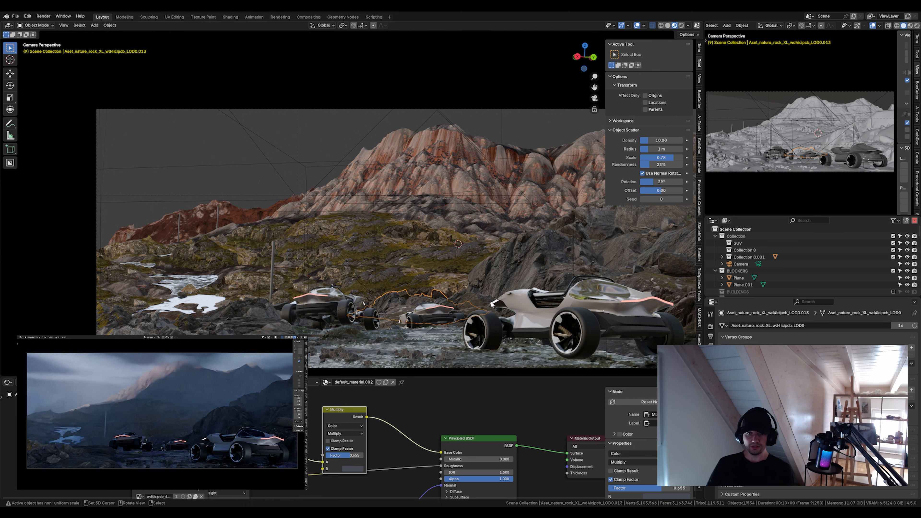
Place a duplicate of the dark rock behind the middle SUV up on the mossy hillside
left_click(426, 304)
right_click(427, 304)
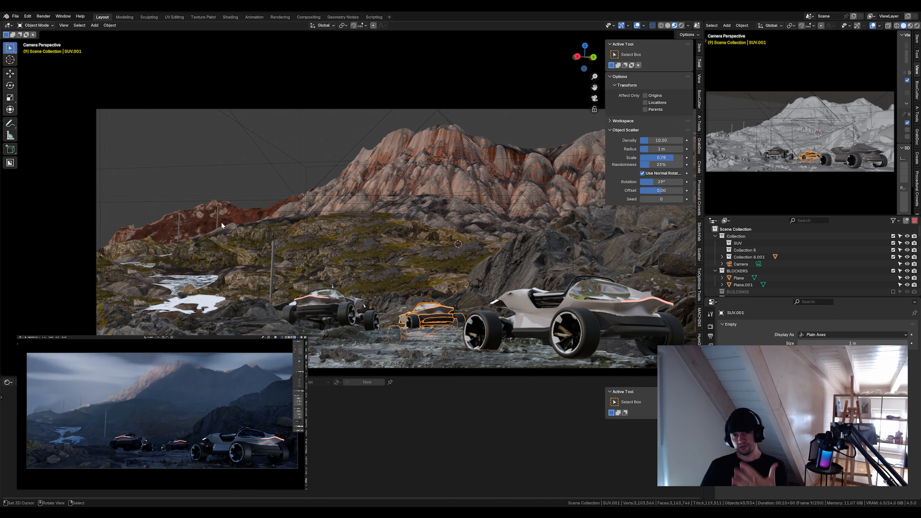
right_click(429, 238)
right_click(508, 259)
key("shift+d")
left_click(508, 260)
left_click(411, 246)
key("shift+s")
key("g")
middle_click(455, 191)
left_click(453, 203)
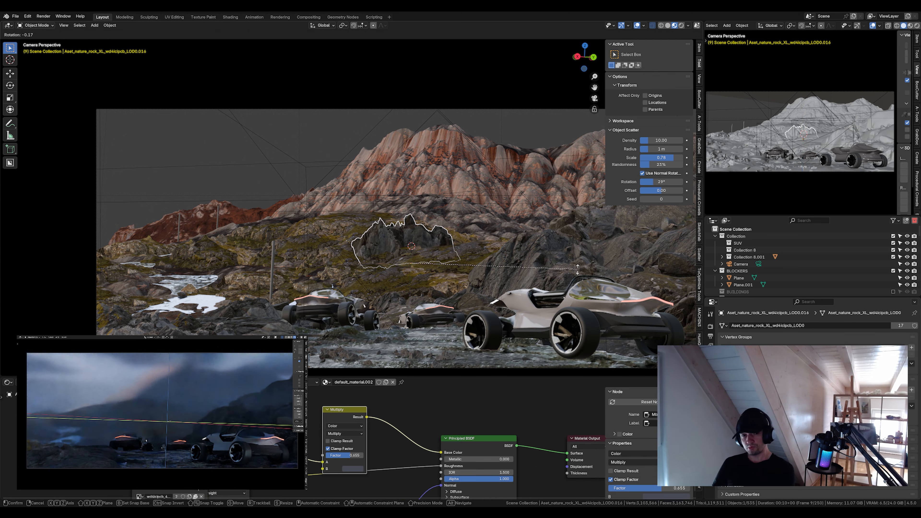
Duplicate the hillside rock once more beside it and rotate the copy about the Z axis
key("shift+d")
left_click(525, 211)
key("r")
key("z")
left_click(537, 212)
key("r")
left_click(558, 225)
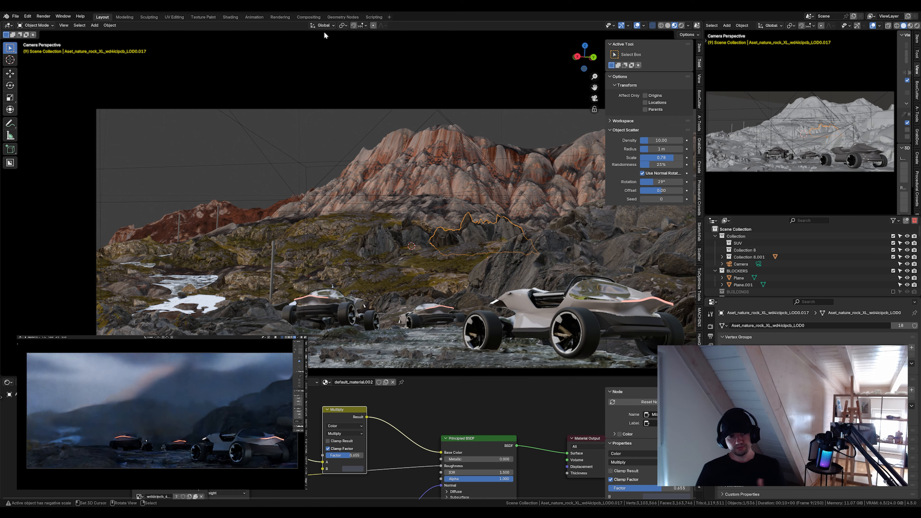
Delete the two dark rock duplicates from the mossy hillside
right_click(440, 224)
right_click(434, 238)
key("Delete")
right_click(480, 236)
key("Delete")
Move the upper rock assembly slightly lower on the mossy hillside
right_click(495, 245)
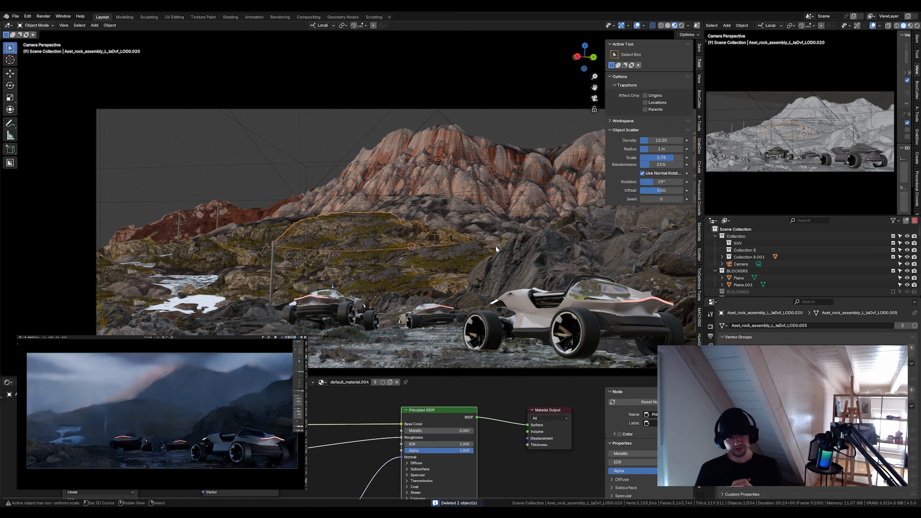
key("g")
left_click(408, 231)
Toggle the BUILDINGS collection and undo the last change to the oversized rock covering the view
right_click(436, 211)
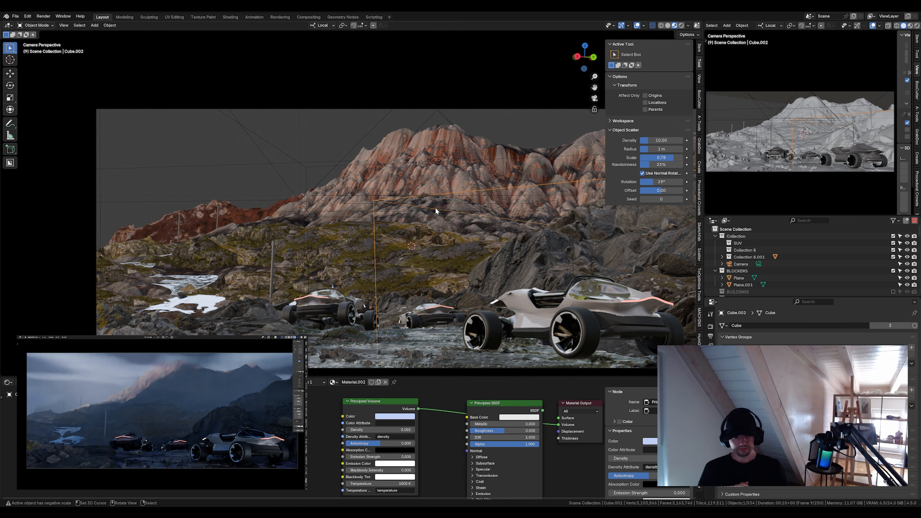
scroll(877, 271, "down", 2)
left_click(893, 277)
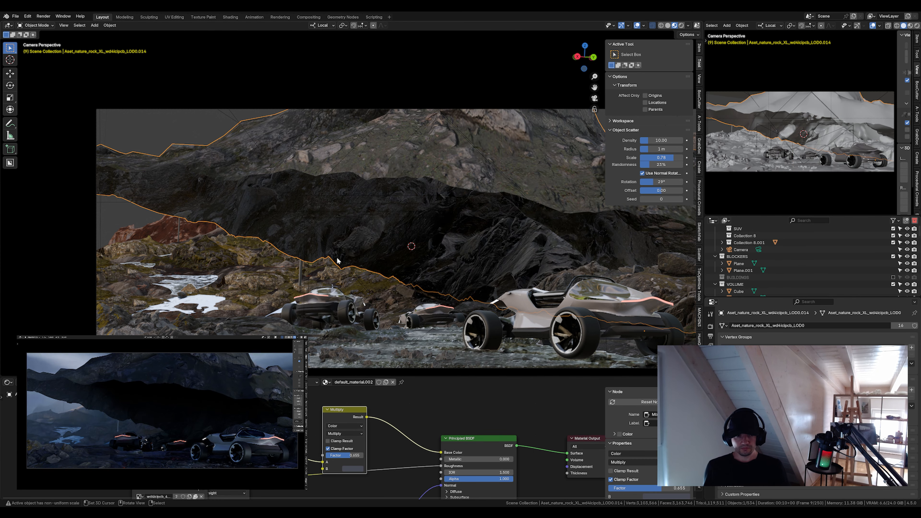
key("ctrl+z")
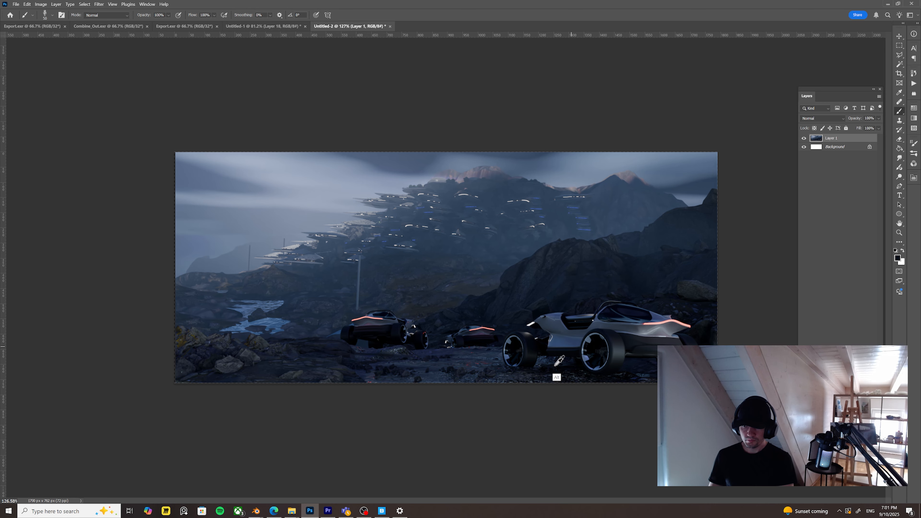
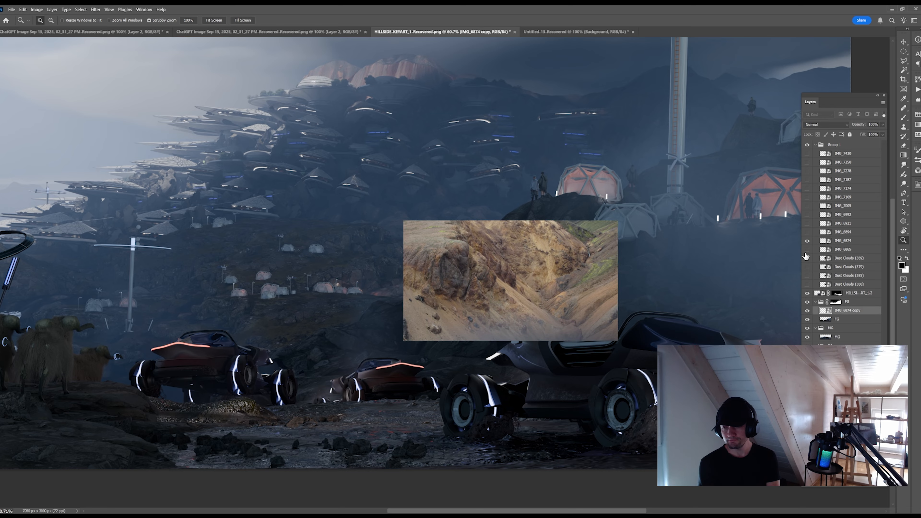
In Photoshop, try the IMG_6874 copy photo flipped and enlarged over the ground behind the front SUV, and delete the layer
key("ctrl+t")
left_click_drag(409, 368, 273, 444)
left_click_drag(604, 287, 634, 455)
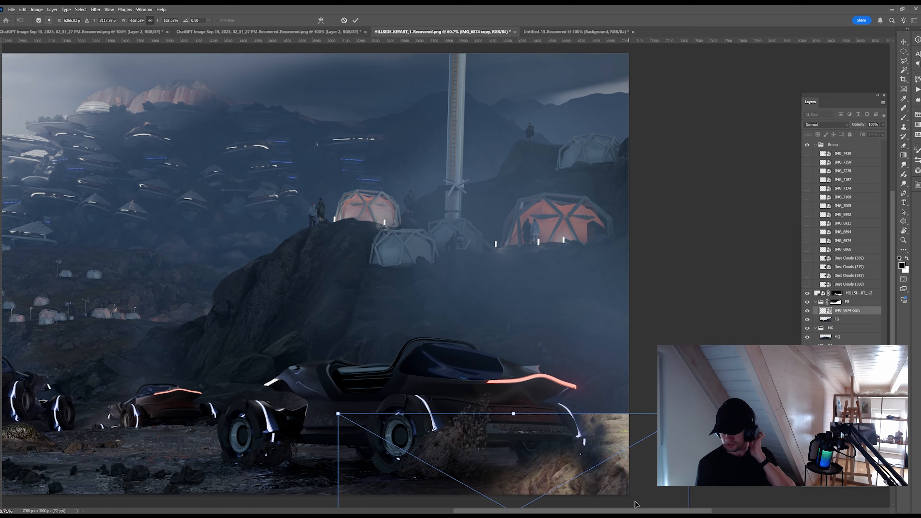
key("Escape")
key("Delete")
key("ctrl+z")
key("Delete")
Show the IMG_6894 photo, duplicate it into the FG group and move the copy over the left foreground
left_click(807, 258)
left_click(807, 259)
left_click(807, 232)
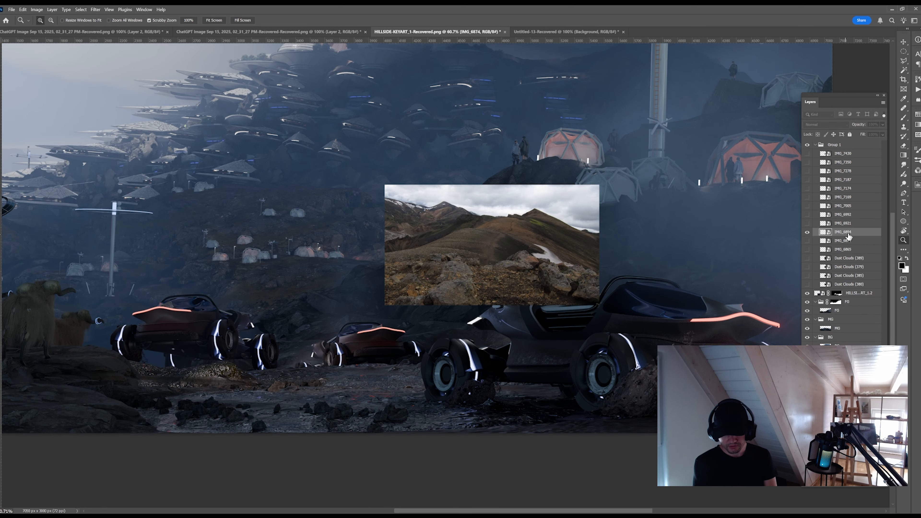
left_click_drag(843, 233, 845, 307)
left_click_drag(435, 326, 399, 327)
left_click_drag(617, 326, 183, 430)
Transform the IMG_6894 copy to fit the foreground corner below the ring-shaped structure
key("ctrl+t")
left_click_drag(233, 353, 347, 287)
left_click_drag(322, 357, 265, 371)
left_click_drag(288, 294, 226, 326)
left_click_drag(195, 381, 226, 374)
key("Return")
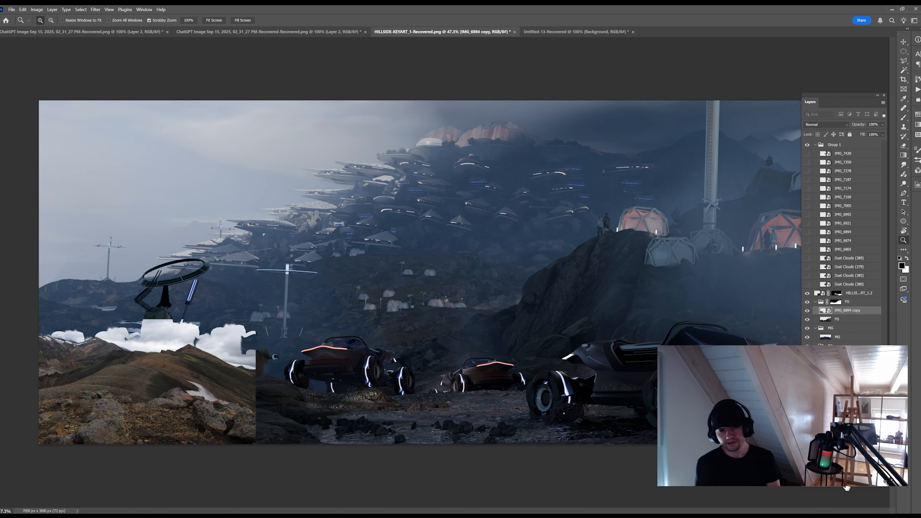
key("ctrl+u")
left_click_drag(439, 176, 433, 194)
left_click_drag(438, 213, 433, 212)
mouse_move(435, 177)
left_mouse_down()
mouse_move(419, 175)
mouse_move(452, 174)
left_mouse_up()
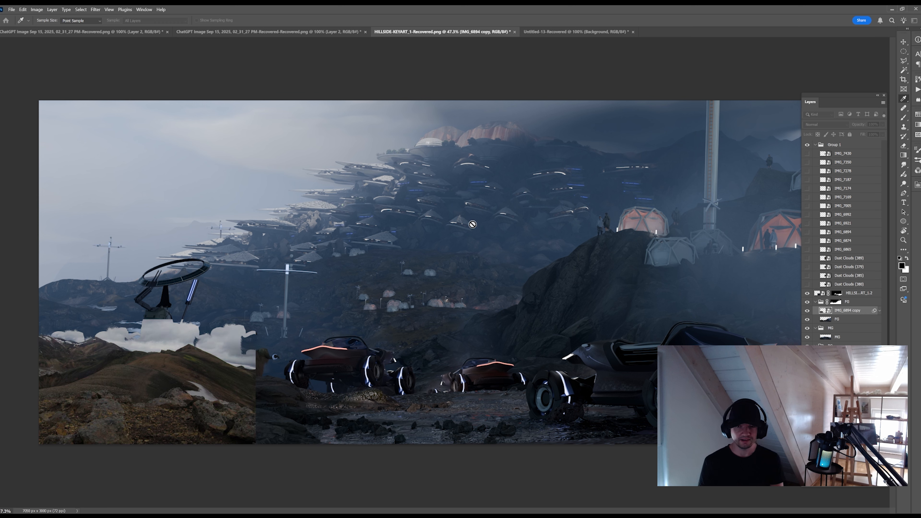
key("Escape")
Add a clipped Curves adjustment to the IMG_6894 copy and give the photo layer a black mask
key("ctrl+m")
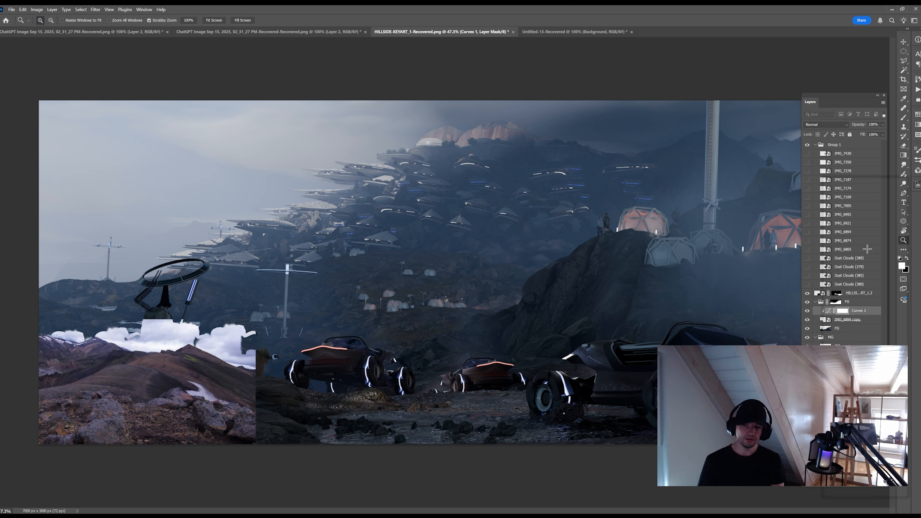
left_click(852, 320)
left_click(838, 489, "alt")
key("b")
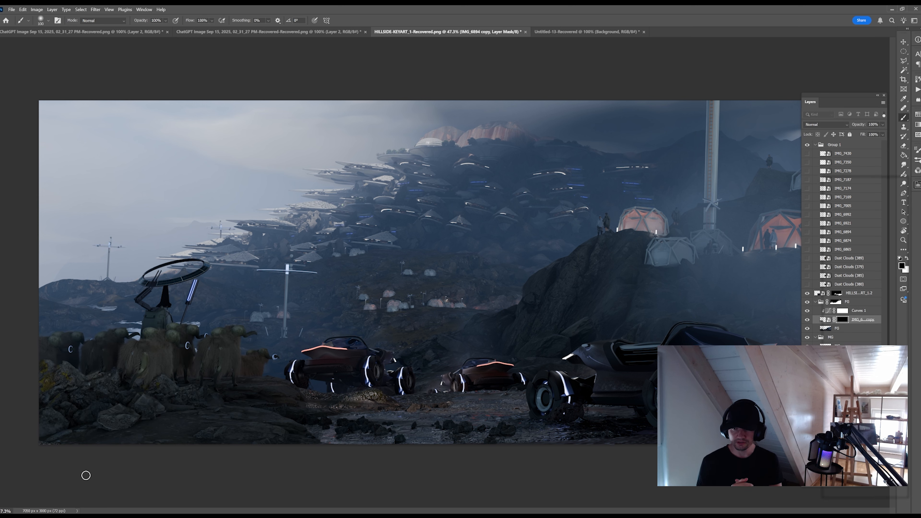
Reveal the IMG_6894 copy's rocks in the foreground corner below the herd with gradients on its mask
key("g")
key("g")
key("x")
left_click_drag(148, 417, 192, 440)
mouse_move(209, 416)
left_mouse_down()
mouse_move(253, 441)
mouse_move(221, 428)
left_mouse_up()
key("x")
key("x")
left_click_drag(80, 421, 52, 436)
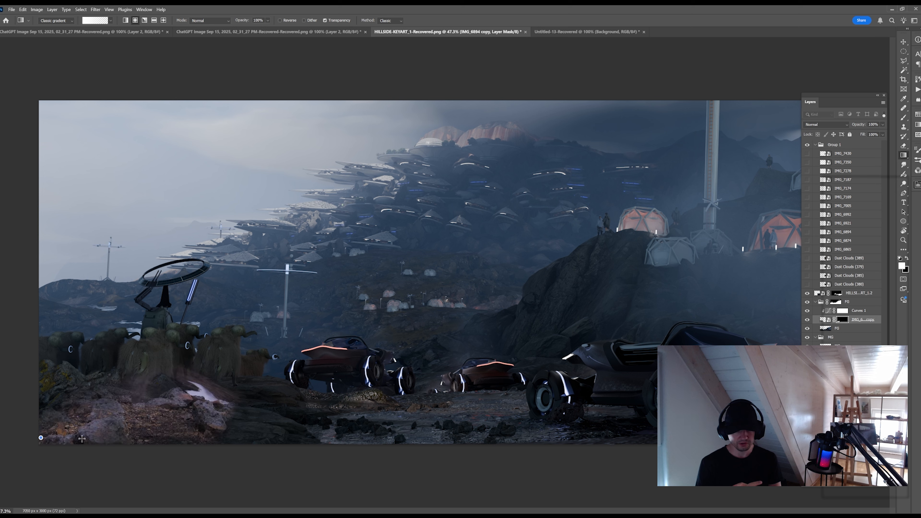
Refine the IMG_6894 copy's mask, hiding the photo's upper hills and snow patch and keeping only the foreground rocks
left_click_drag(63, 392, 85, 409)
key("x")
left_click_drag(78, 357, 72, 375)
left_click_drag(137, 380, 153, 396)
left_click_drag(180, 381, 206, 432)
left_click_drag(127, 397, 122, 417)
key("x")
left_click_drag(214, 408, 216, 433)
left_click_drag(245, 380, 248, 380)
key("x")
left_click_drag(44, 405, 51, 424)
left_click_drag(172, 382, 173, 382)
key("x")
left_click_drag(172, 395, 181, 405)
left_click_drag(187, 390, 197, 399)
key("b")
key("x")
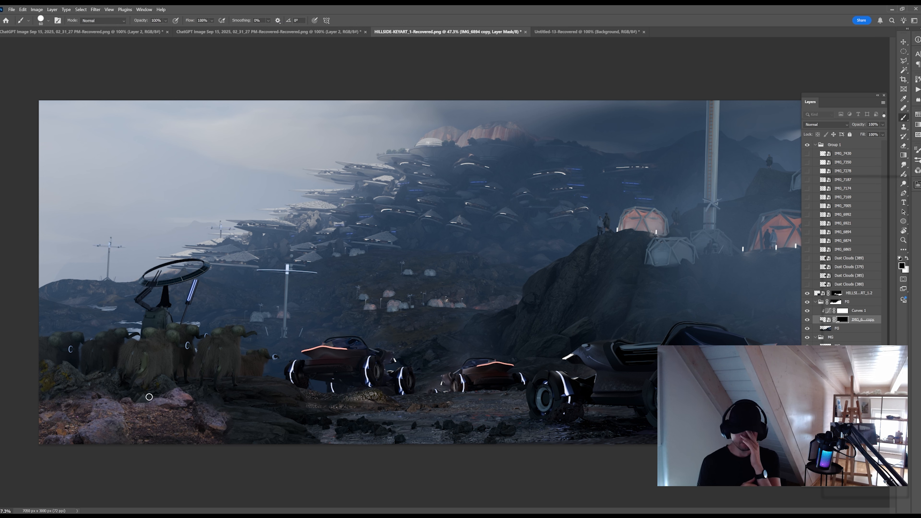
Try an enlarged copy of the IMG_6865 photo over the ground around the front SUVs and delete the copy
left_click(807, 284)
left_click(807, 250)
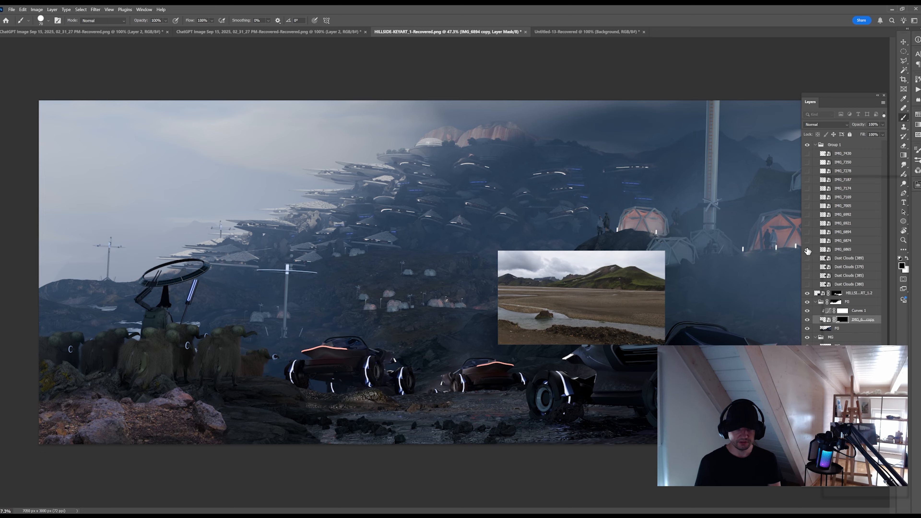
left_click_drag(842, 249, 846, 306)
left_click(806, 250)
key("ctrl+t")
left_click_drag(594, 303, 316, 379)
left_click_drag(384, 421, 678, 488)
mouse_move(489, 462)
left_mouse_down()
mouse_move(523, 350)
mouse_move(731, 364)
mouse_move(237, 352)
mouse_move(268, 359)
mouse_move(429, 349)
left_mouse_up()
key("Return")
left_click(807, 311)
key("Delete")
Preview the IMG_6874, IMG_6894, IMG_6921 and IMG_6992 photos, and duplicate IMG_6992 into the FG group
left_click(807, 241)
left_click(807, 241)
left_click(807, 232)
left_click(807, 231)
left_click(806, 224)
left_click(826, 225)
left_click(807, 223)
left_click(807, 214)
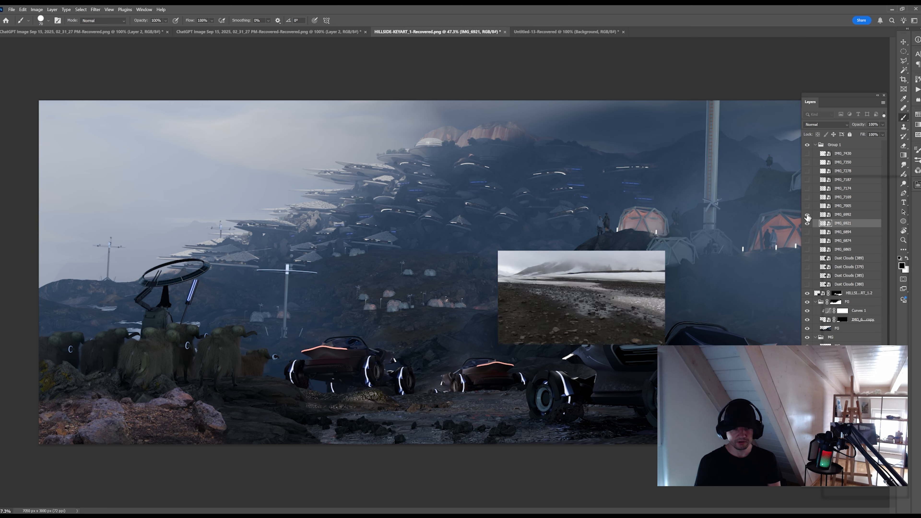
left_click_drag(841, 214, 847, 306)
left_click(807, 215)
Enlarge the IMG_6992 copy over the ground below the SUVs and move the HILLSIDE 1.2 layer beneath the FG group's photos
key("ctrl+t")
left_click_drag(595, 301, 399, 420)
left_click_drag(469, 370, 637, 271)
left_click_drag(604, 329, 578, 340)
left_click_drag(615, 288, 553, 322)
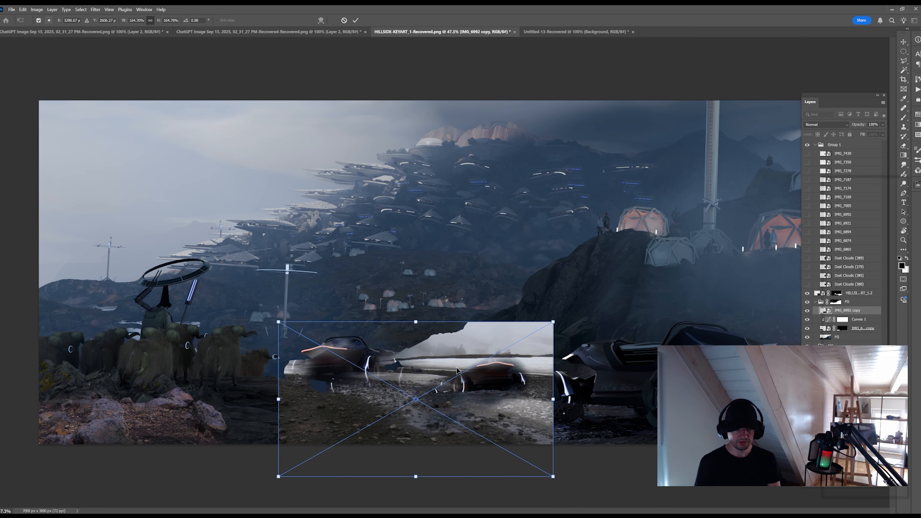
left_click_drag(415, 322, 417, 343)
left_click_drag(423, 373, 432, 375)
key("Return")
key("space")
left_click_drag(860, 293, 863, 332)
Narrow the IMG_6992 copy's tonal blending range in its layer style and add a black mask
left_click(869, 303)
double_click(870, 305)
left_click_drag(785, 163, 768, 163)
left_click(863, 37)
left_click(834, 481)
Reveal the IMG_6992 copy's gravel ground below the SUVs with gradients on its mask
key("g")
key("shift+g")
key("x")
left_click(464, 398)
key("shift+g")
key("x")
left_click_drag(373, 456, 371, 373)
left_click_drag(432, 454, 431, 385)
left_click_drag(466, 453, 467, 399)
Soften the IMG_6992 copy's mask by alternately hiding and revealing ground around the SUV wheels and along the track's edges
key("x")
left_click_drag(428, 376, 429, 399)
left_click_drag(379, 380, 359, 384)
left_click_drag(320, 453, 320, 411)
key("x")
left_click_drag(277, 455, 307, 456)
key("x")
left_click_drag(362, 397, 390, 417)
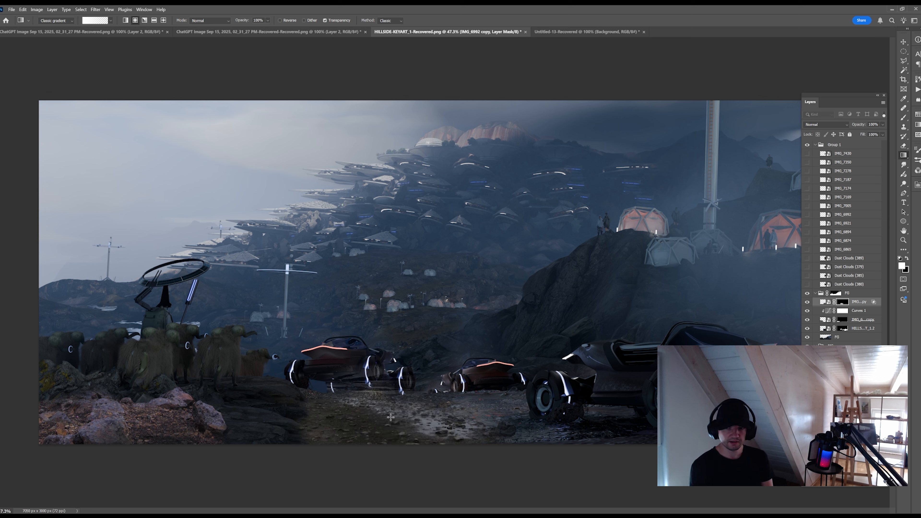
left_click_drag(539, 440, 540, 441)
key("x")
left_click_drag(349, 389, 366, 386)
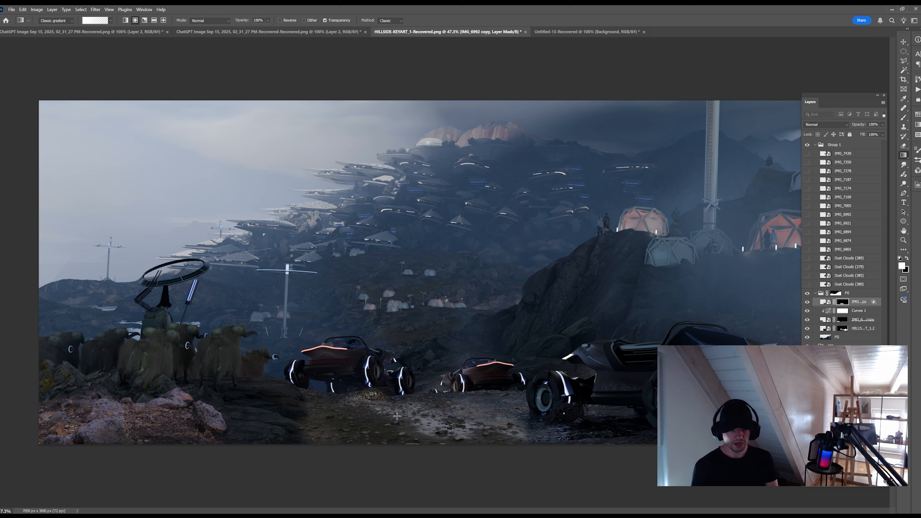
left_click_drag(541, 440, 547, 406)
key("x")
Preview further photos in Group 1 and duplicate IMG_7169 into the FG group
key("z")
mouse_move(587, 370)
left_mouse_down()
mouse_move(547, 365)
mouse_move(581, 363)
left_mouse_up()
left_click(807, 250)
left_click(807, 223)
left_click(807, 223)
left_click(807, 197)
left_click_drag(843, 197, 848, 297)
left_click(807, 197)
Enlarge the IMG_7169 copy and fit it over the ground around the large SUV
key("ctrl+t")
left_click_drag(631, 334, 802, 430)
left_click_drag(679, 341, 621, 321)
left_click_drag(744, 234, 843, 178)
left_click_drag(653, 301, 400, 321)
key("ctrl+shift+h")
left_click_drag(600, 199, 810, 81)
left_click_drag(580, 276, 572, 303)
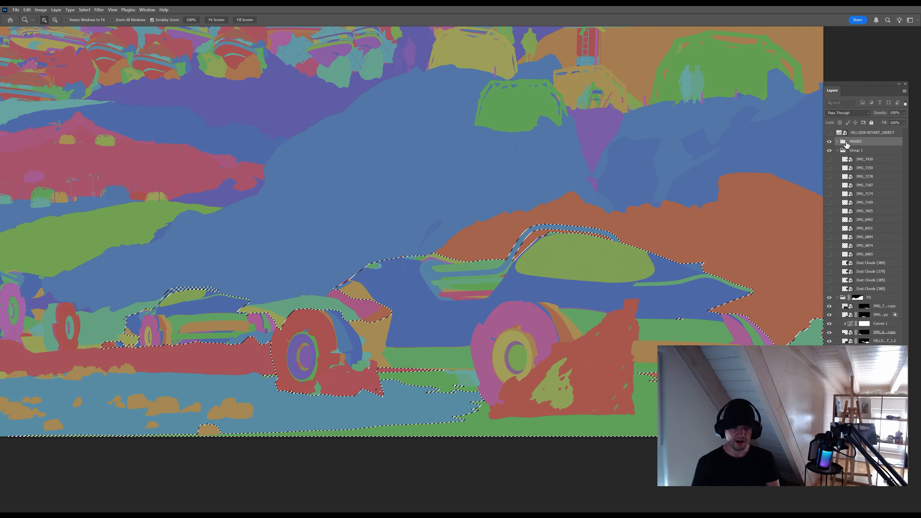
Subtract the ground areas around the large SUV's wheels from the selection using the HILLSIDE CLOWN-FG pass, and hide the PASSES group
left_click(837, 142)
left_click(875, 150)
key("w")
left_click(463, 385, "alt")
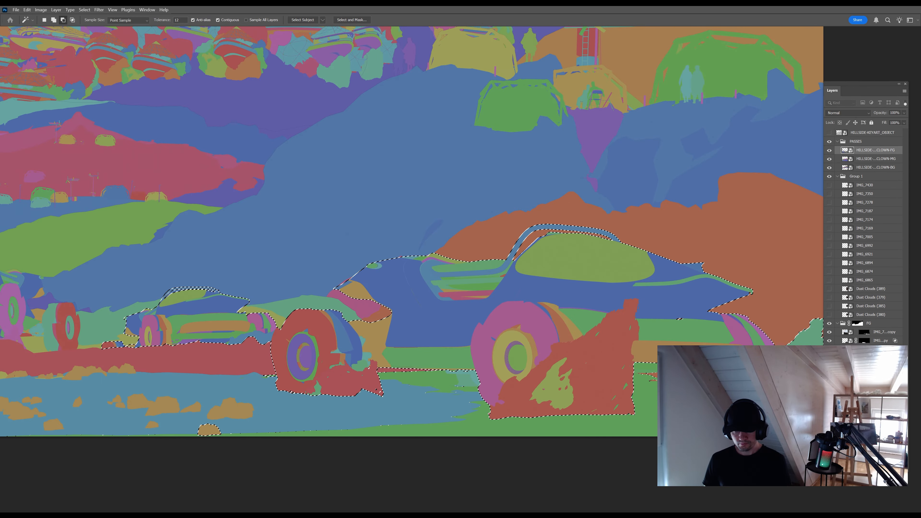
left_click(829, 142)
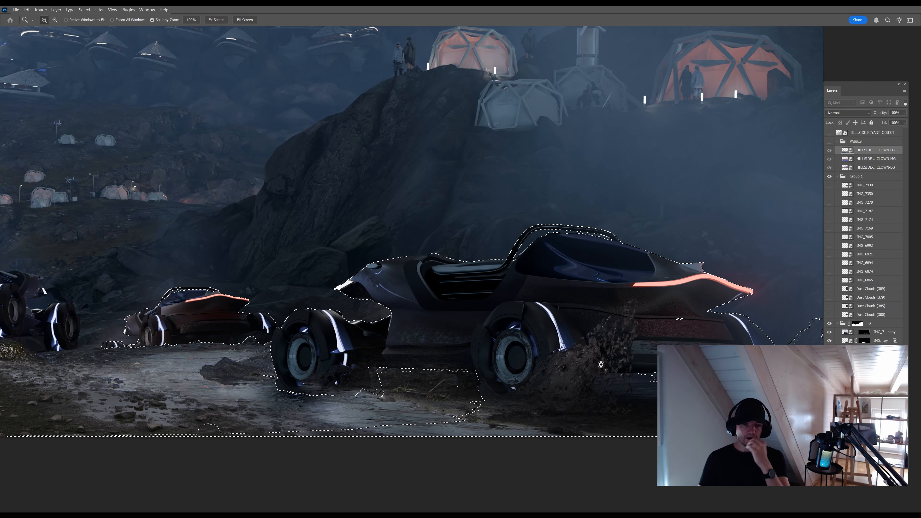
scroll(631, 377, "down", 3)
left_click(636, 380, "alt")
key("b")
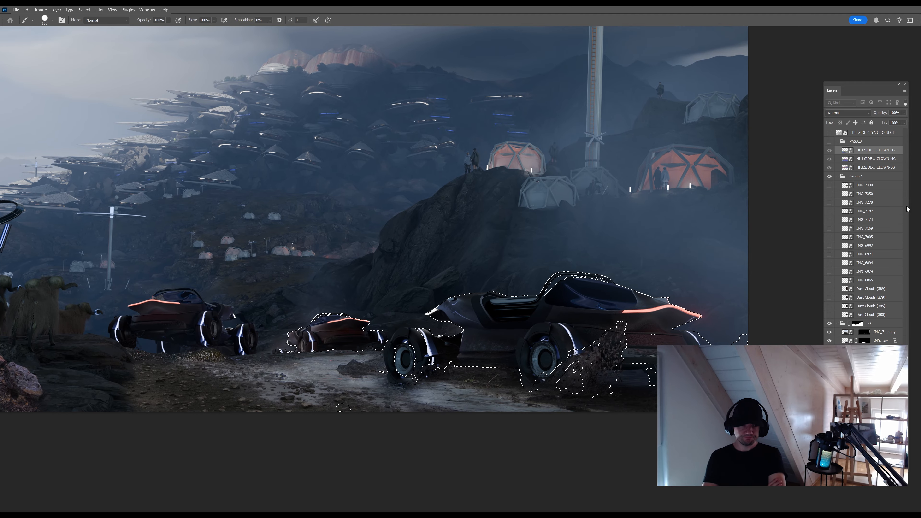
Invert the selection, blend the IMG_7169 copy into the ground around the large SUV on its mask, and deselect
left_click(864, 332)
key("g")
key("ctrl+shift+i")
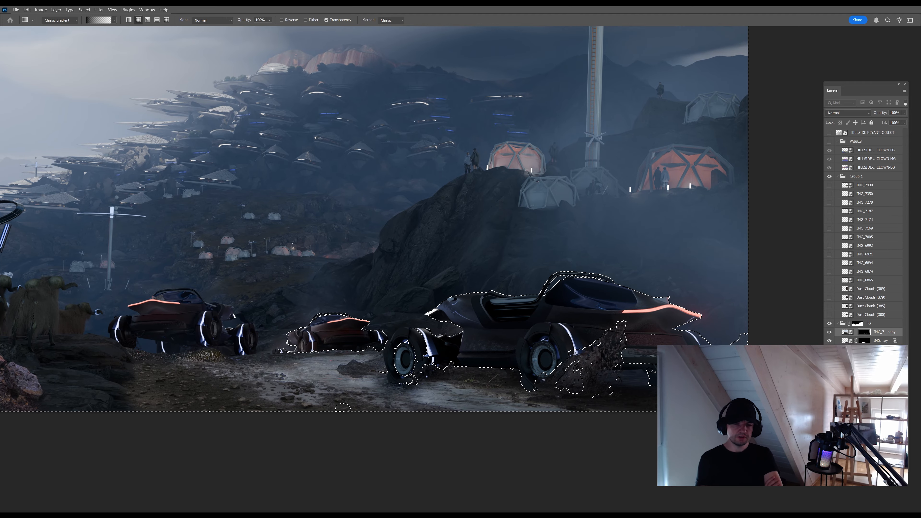
key("x")
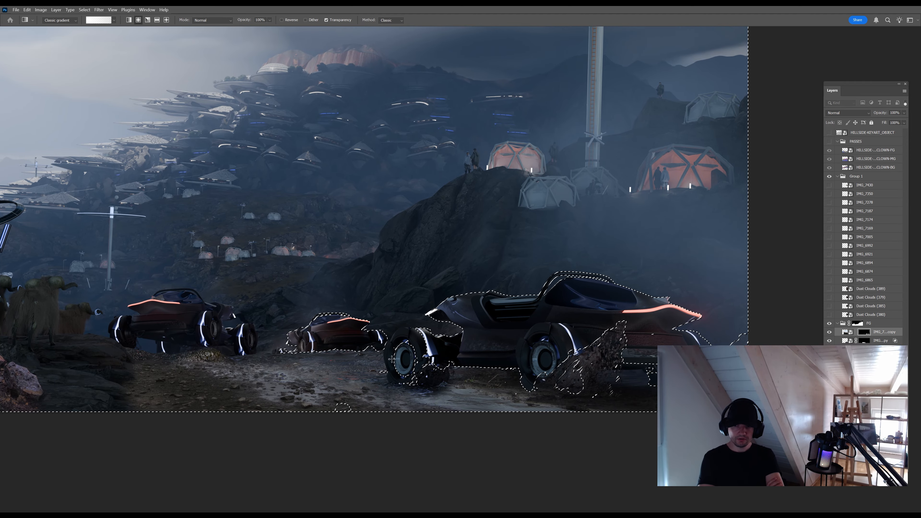
key("ctrl+d")
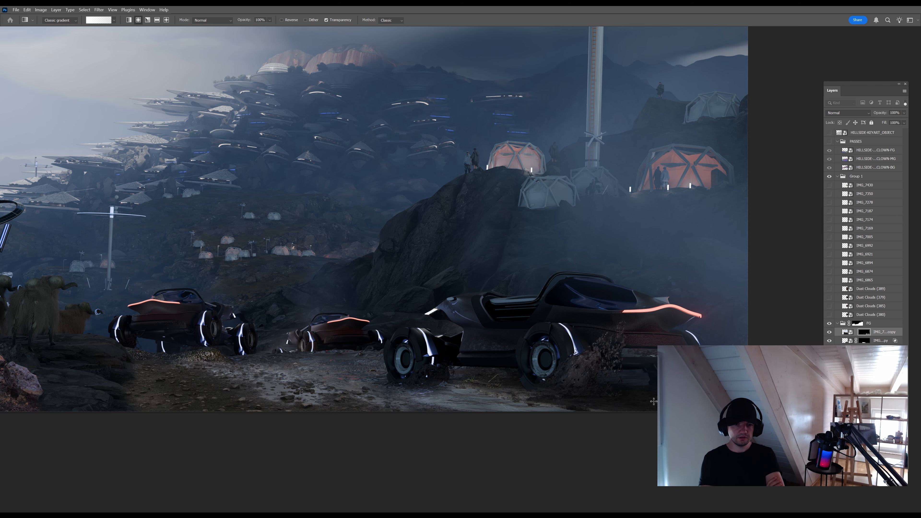
key("b")
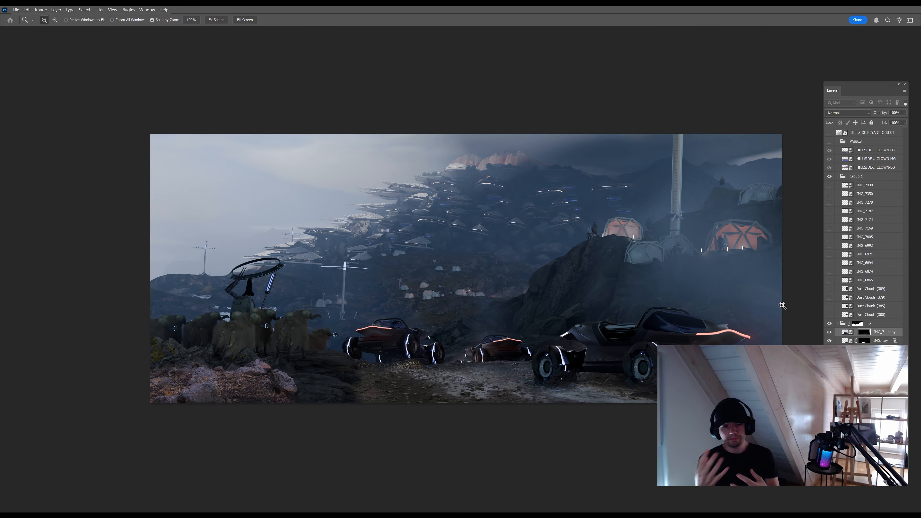
Preview the IMG_6921 and IMG_7005 photos and duplicate IMG_7005 into the FG group
left_click(829, 254)
left_click(829, 254)
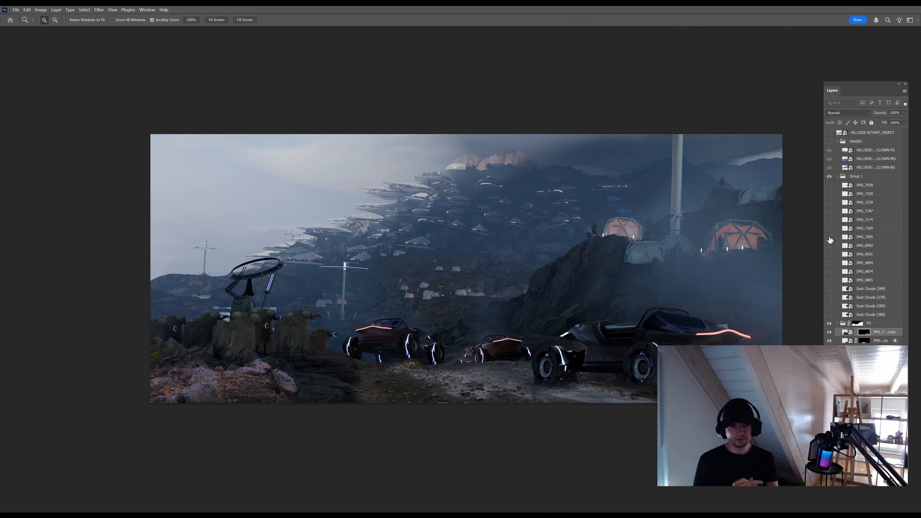
left_click(830, 237)
left_click_drag(545, 293, 578, 298)
left_click_drag(865, 237, 867, 327)
left_click(829, 238)
Enlarge the IMG_7005 copy to about 186%, position it over the foreground ground, and lower it four places in the layer stack
key("ctrl+t")
left_click_drag(594, 291, 286, 400)
left_click_drag(366, 342, 525, 255)
left_click_drag(478, 322, 348, 325)
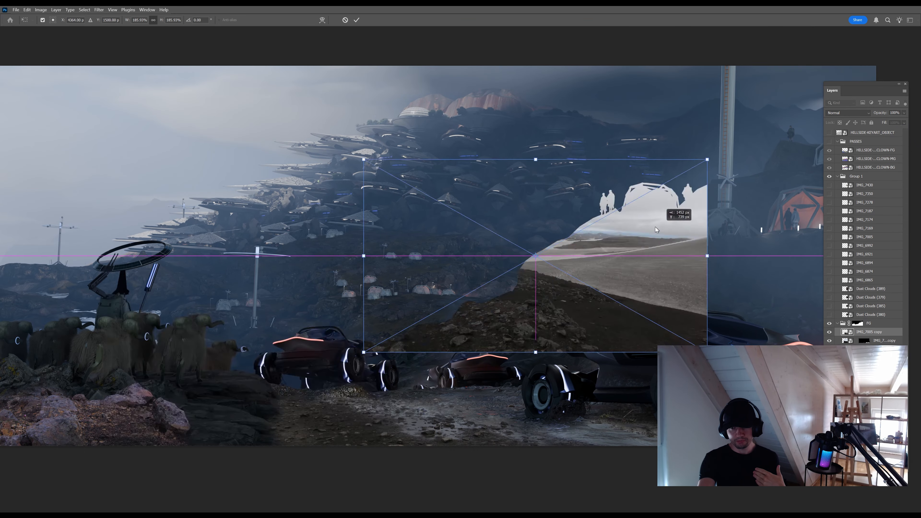
left_click_drag(323, 385, 472, 373)
key("Return")
key("ctrl+[")
key("ctrl+[")
key("ctrl+[")
key("ctrl+[")
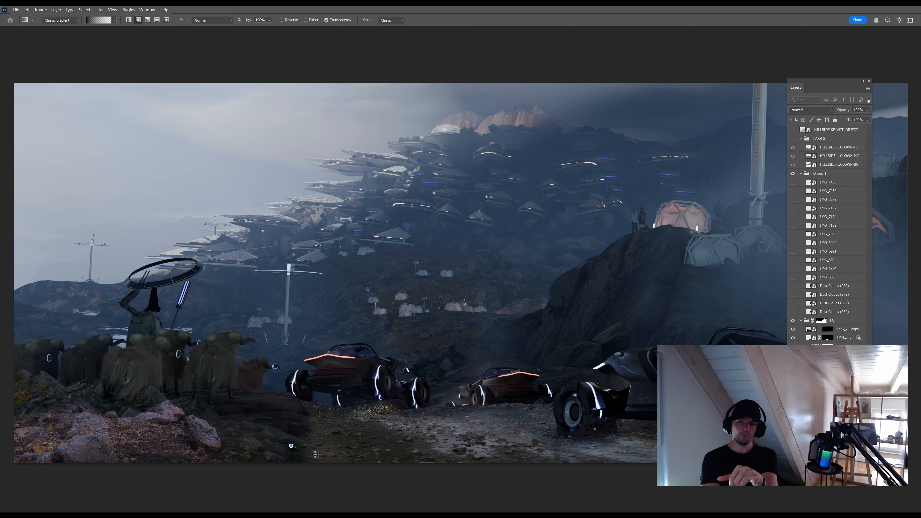
Reveal the IMG_7005 copy between the foreground rocks and the gravel track using gradients and brush strokes on its mask
mouse_move(242, 391)
left_mouse_down()
mouse_move(268, 403)
mouse_move(249, 382)
left_mouse_up()
key("x")
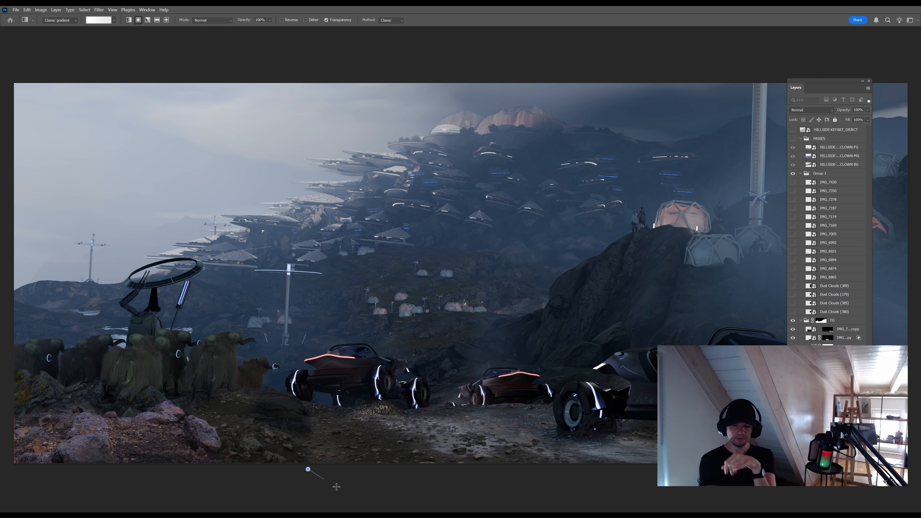
left_click_drag(308, 469, 337, 487)
key("b")
left_click_drag(277, 435, 221, 396)
key("x")
mouse_move(301, 399)
left_mouse_down()
mouse_move(227, 389)
mouse_move(299, 425)
left_mouse_up()
key("g")
key("x")
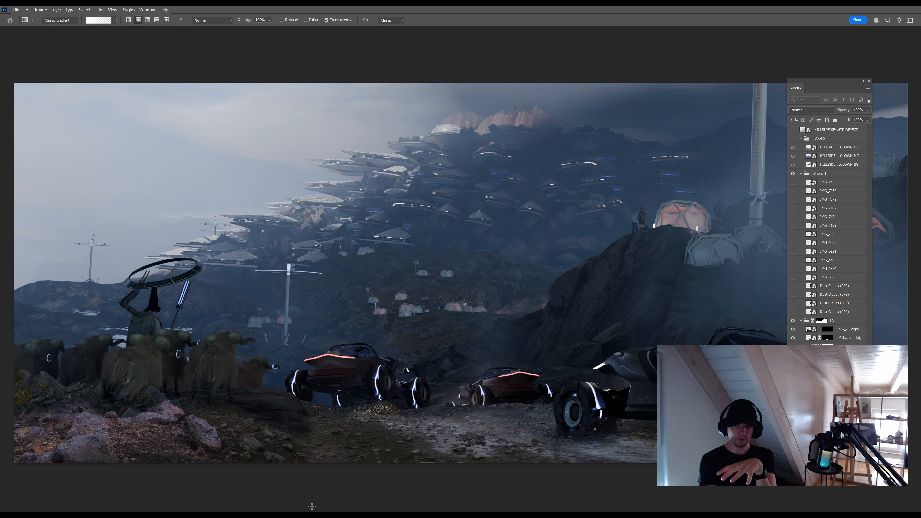
key("b")
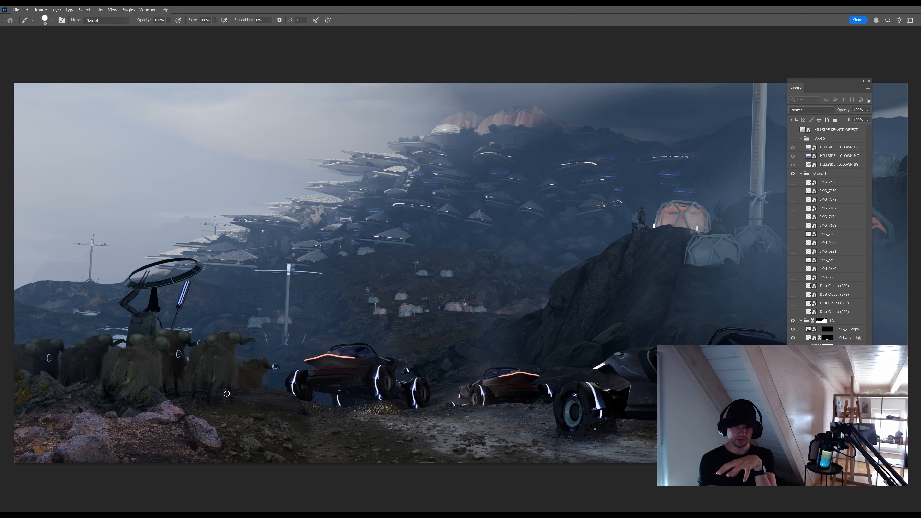
Select the ground patch between the herd and the front SUV using the HILLSIDE CLOWN-FG pass
left_click(801, 139)
left_click(807, 147)
left_click(800, 139)
left_click(838, 148)
key("w")
left_click(253, 405)
key("b")
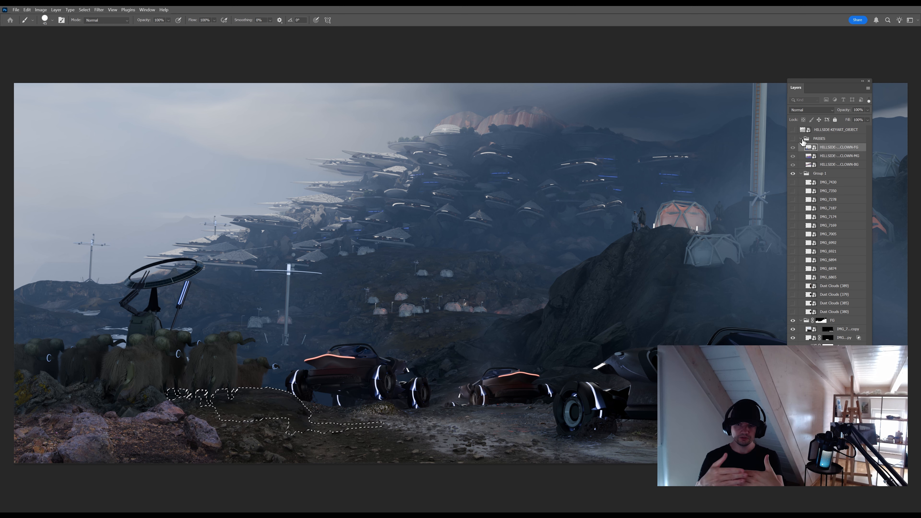
Collapse the PASSES group, target a foreground photo's mask, and hide the ground selection's edges
left_click(801, 139)
left_click(827, 347)
key("ctrl+h")
key("g")
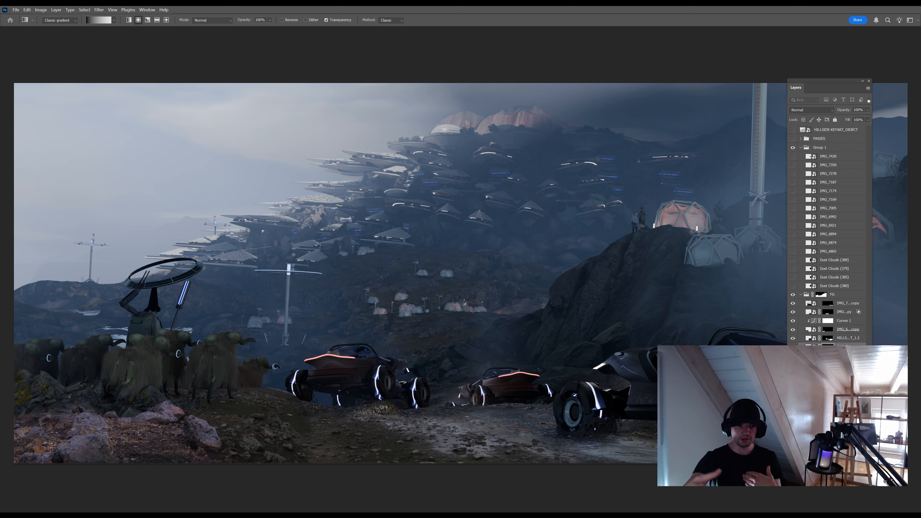
key("ctrl+t")
key("Escape")
left_click(809, 346)
key("ctrl+t")
left_click_drag(319, 337, 316, 312)
left_click_drag(254, 399, 259, 384)
key("Escape")
Preview the IMG_6894, IMG_6992, IMG_7169 and IMG_7174 photos and duplicate IMG_7174 into the FG group
key("z")
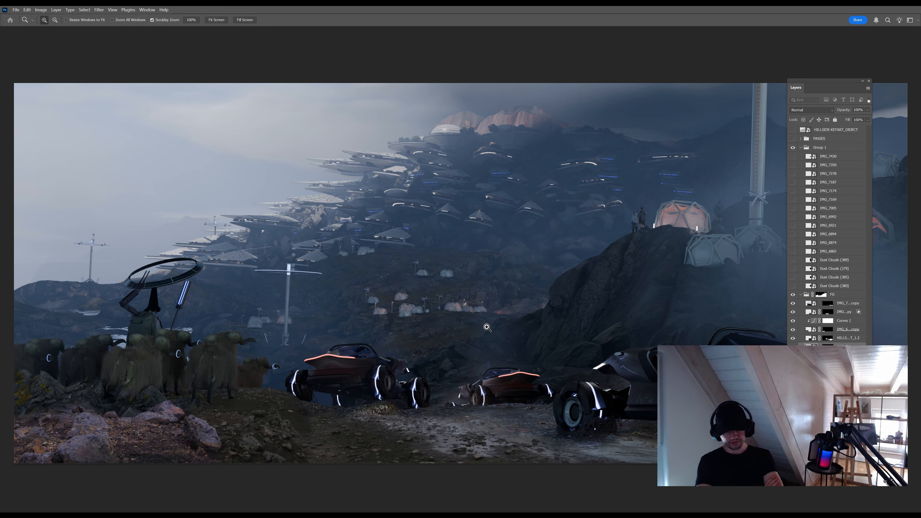
left_click_drag(487, 328, 478, 328)
left_click(793, 234)
left_click(793, 234)
left_click(793, 216)
left_click(793, 217)
left_click(792, 200)
left_click(792, 191)
left_click_drag(627, 316, 635, 316)
left_click(859, 191)
left_click_drag(859, 191, 847, 308)
left_click(793, 191)
Put the IMG_7174 copy on top of the FG group's layers, resize it, and position it over the foreground ground
left_click_drag(693, 301, 450, 410)
left_click_drag(844, 310, 844, 298)
mouse_move(391, 414)
left_mouse_down()
mouse_move(356, 420)
mouse_move(403, 411)
left_mouse_up()
key("ctrl+t")
left_click_drag(439, 344, 585, 260)
left_click_drag(646, 334, 381, 327)
left_click_drag(167, 391, 325, 395)
left_click_drag(324, 394, 665, 338)
left_click_drag(665, 338, 463, 387)
key("Return")
Add a layer mask to the IMG_7174 copy and fill it with black
key("g")
left_click(828, 471)
key("shift+g")
left_click(912, 158)
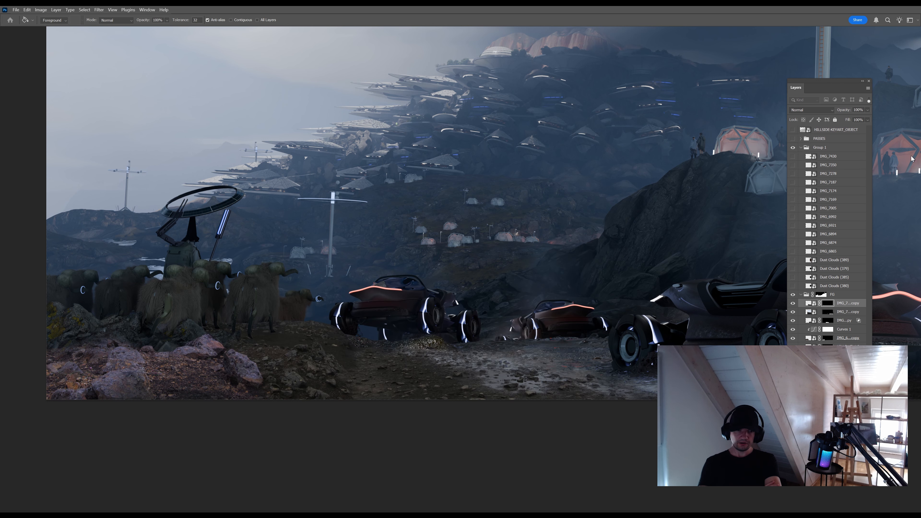
key("shift+g")
Blend the IMG_7174 copy into the ground between the foreground rocks and the front SUV with gradients on its mask
mouse_move(355, 394)
left_mouse_down()
mouse_move(378, 390)
mouse_move(375, 375)
left_mouse_up()
left_click_drag(376, 354, 420, 371)
key("x")
left_click_drag(380, 392, 399, 398)
left_click_drag(403, 417, 459, 433)
left_click_drag(419, 346, 420, 347)
key("x")
mouse_move(406, 343)
left_mouse_down()
mouse_move(434, 352)
mouse_move(419, 345)
mouse_move(427, 380)
mouse_move(454, 396)
left_mouse_up()
key("b")
key("g")
key("x")
key("z")
left_click_drag(500, 406, 479, 411)
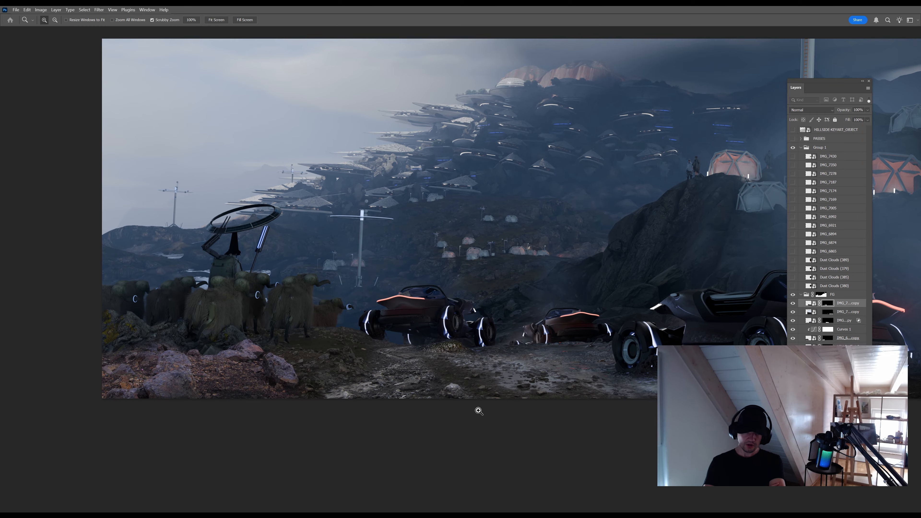
Preview the IMG_7174, IMG_7187, IMG_7278, IMG_7350 and IMG_7430 photos for usable foreground terrain
left_click(793, 191)
left_click(793, 191)
left_click(793, 182)
left_click(793, 182)
left_click(793, 173)
left_click(793, 165)
left_click(792, 156)
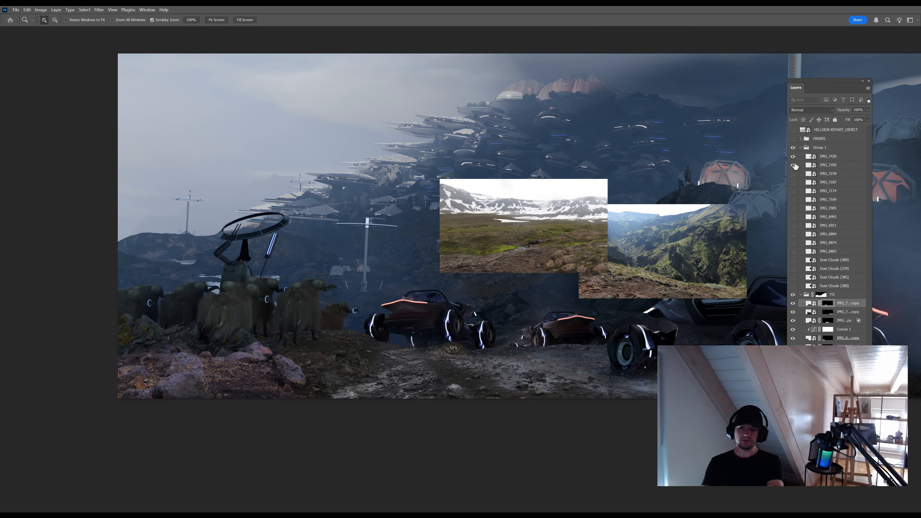
left_click(792, 157)
Try a resized duplicate of IMG_7350 over the foreground, and delete the copy
left_click_drag(829, 165, 831, 301)
left_click(793, 165)
key("ctrl+t")
left_click_drag(649, 247, 702, 346)
left_click_drag(632, 304, 471, 201)
left_click_drag(612, 272, 571, 286)
key("Return")
key("Delete")
Preview the terrain photos again, try a duplicate of IMG_7430 over the foreground, and delete the copy
left_click(794, 182)
left_click(793, 182)
left_click(793, 165)
left_click(793, 157)
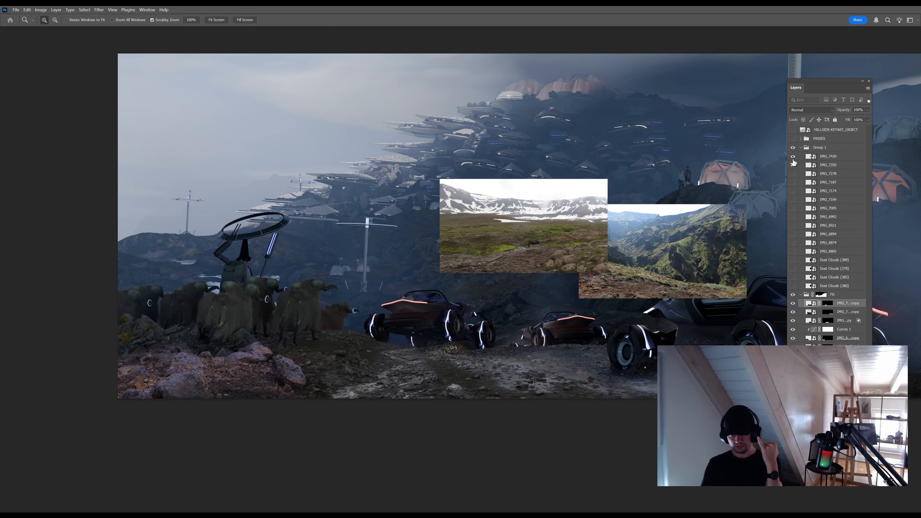
left_click(793, 165)
left_click_drag(833, 157, 834, 300)
left_click(792, 156)
key("ctrl+t")
left_click_drag(580, 254, 483, 360)
key("Return")
key("Delete")
Duplicate the foreground rocks' IMG_6894 copy with its Curves 1 adjustment to the top of the FG group
left_click_drag(624, 392, 611, 392)
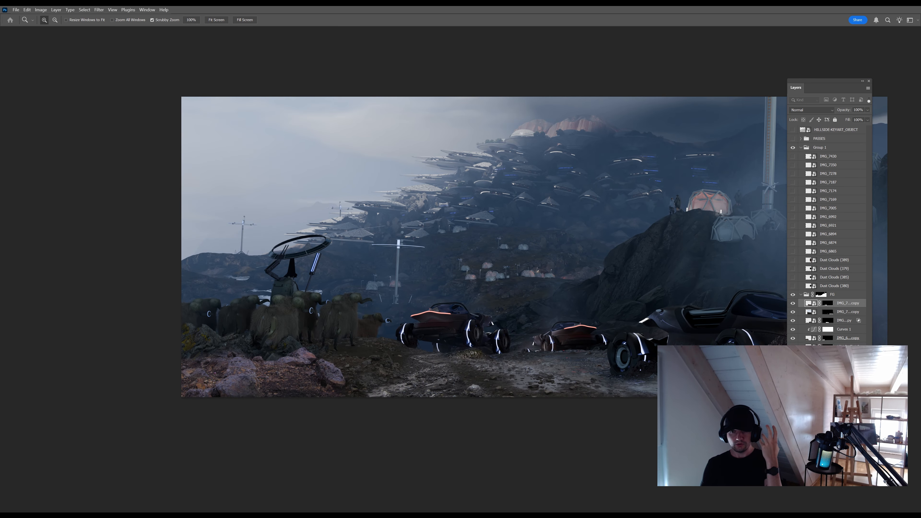
left_click_drag(514, 357, 541, 358)
left_click(244, 392, "ctrl")
left_click(856, 338)
left_click(851, 330, "shift")
left_click_drag(851, 331, 849, 299)
left_click(848, 313)
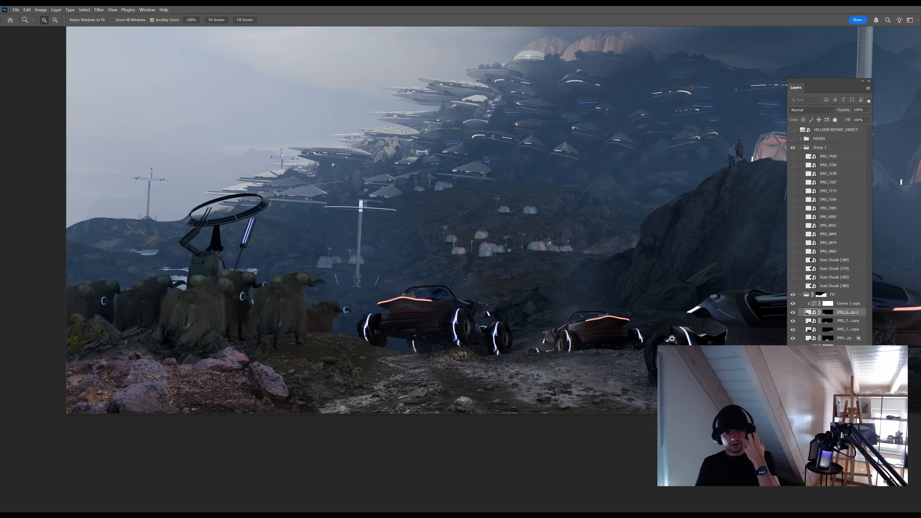
Move the duplicated rock photo over the ground beneath the front SUV and remove its inherited mask
left_click_drag(232, 378, 466, 367)
key("ctrl+t")
left_click_drag(560, 257, 545, 264)
key("Return")
left_click(819, 318)
left_click(819, 312)
left_click(827, 313)
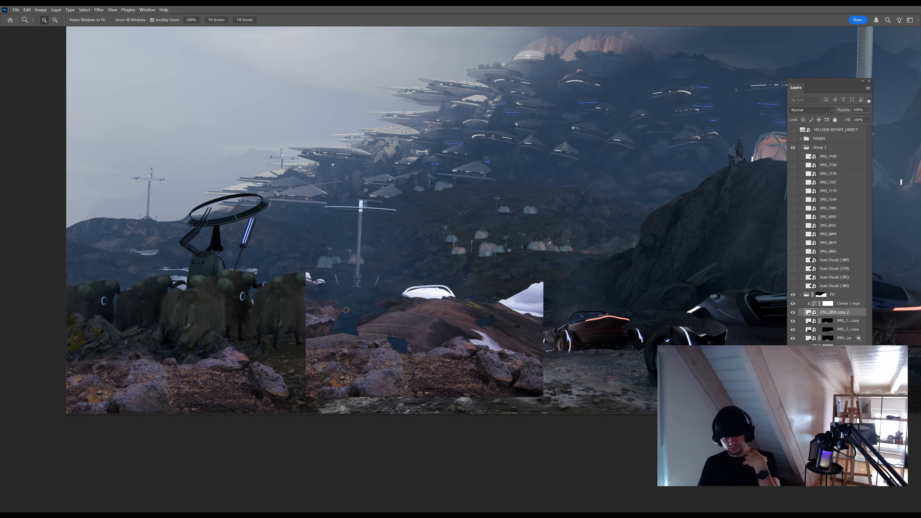
Mask the duplicated rock photo in black, reveal rocks beneath the front SUV with gradients, and ready a smaller brush for refining the mask
key("g")
key("ctrl+i")
left_click_drag(421, 355, 403, 366)
mouse_move(387, 357)
left_mouse_down()
mouse_move(370, 380)
mouse_move(401, 366)
left_mouse_up()
key("x")
key("b")
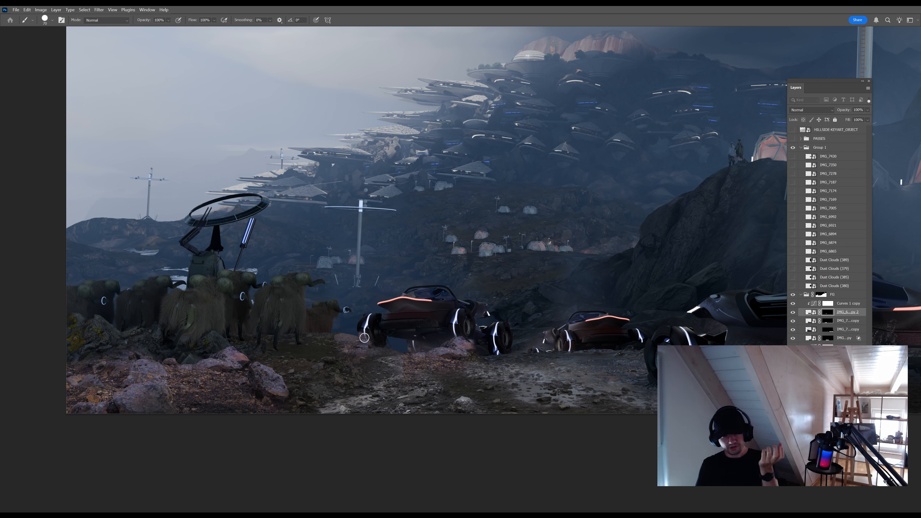
key("bracketleft")
key("bracketleft")
key("bracketleft")
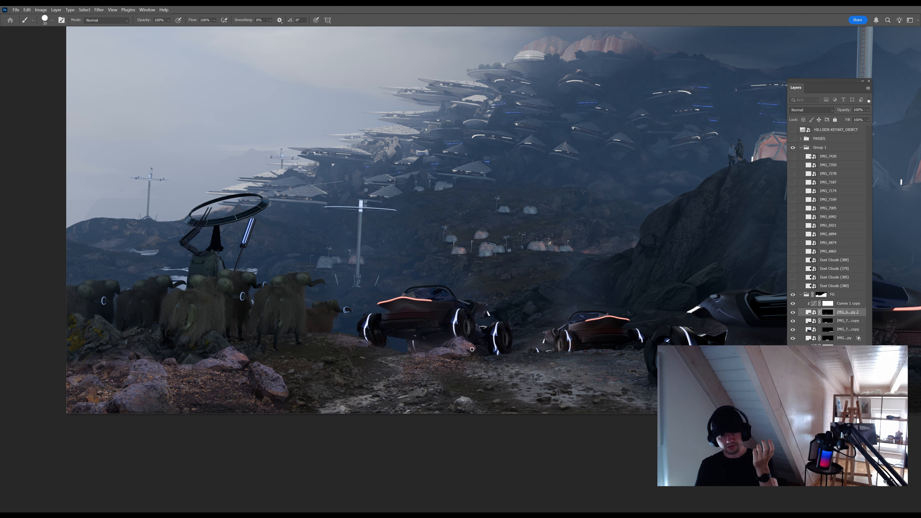
Copy the IMG_7350 photo into the MG group above the MG layer and scale it up to cover the city hillside
left_click_drag(580, 328, 507, 325)
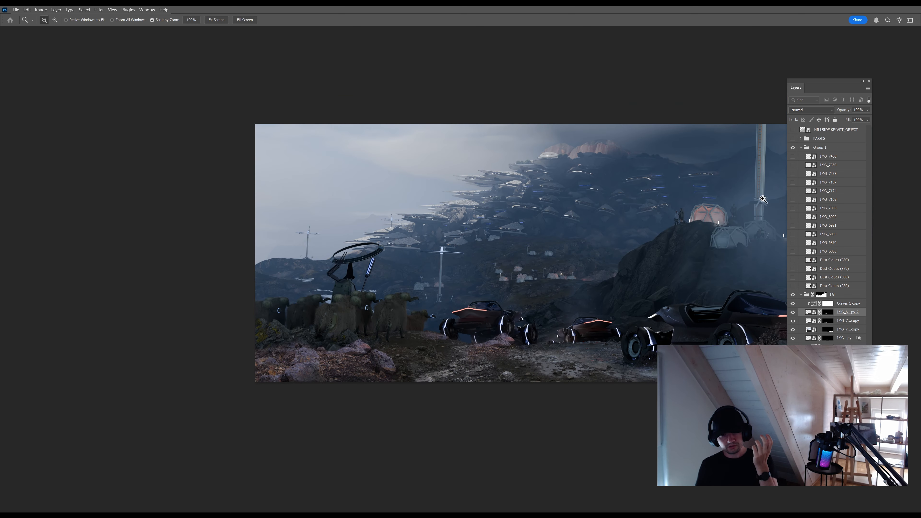
left_click(793, 165)
left_click_drag(828, 165, 839, 319)
left_click(801, 303)
key("ctrl+t")
left_click_drag(662, 272, 318, 402)
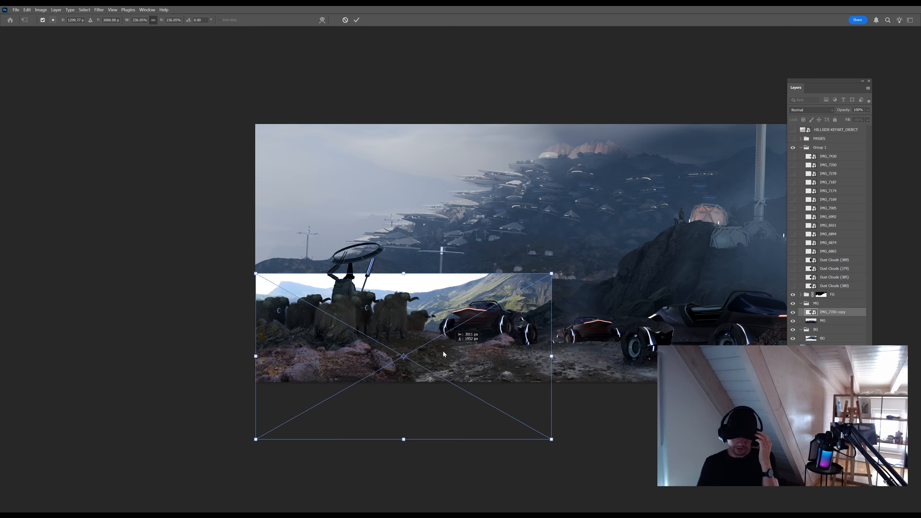
left_click_drag(551, 273, 700, 190)
left_click_drag(650, 226, 628, 203)
key("Return")
Set the photo copy's blend mode to Overlay and give it a layer mask filled with black
left_click(812, 110)
left_click(806, 217)
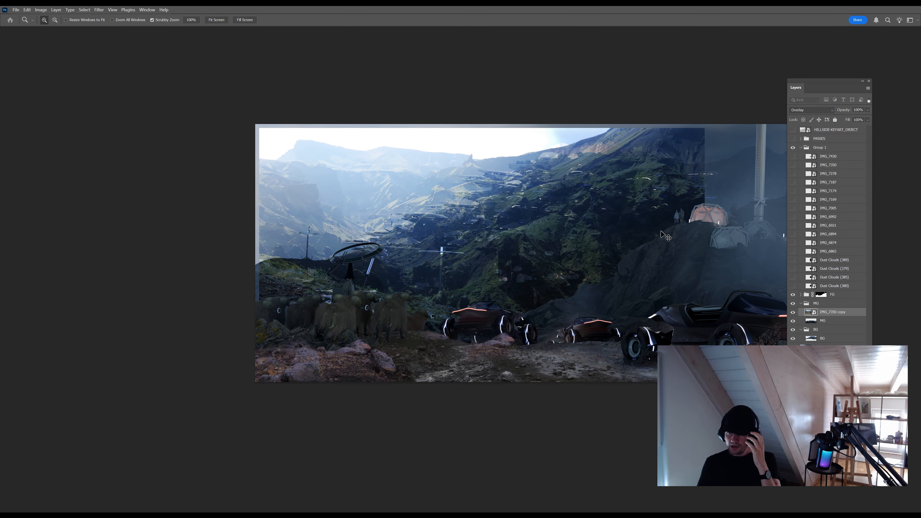
left_click(825, 475)
key("g")
key("shift+g")
left_click(598, 232)
Reveal patches of the photo copy on the slope beside the rocky outcrop with white radial gradients on its mask
key("shift+g")
key("x")
left_click_drag(600, 251, 632, 285)
left_click_drag(641, 231, 702, 276)
left_click_drag(570, 236, 580, 274)
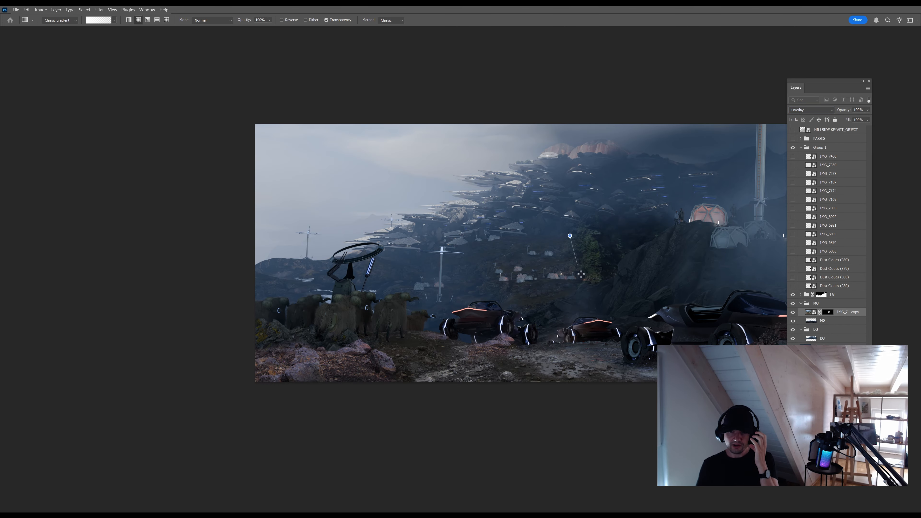
Hide the photo copy and try to select the hillside from the BG clown pass with the Magic Wand
left_click(793, 312)
left_click(801, 138)
left_click(800, 156)
left_click(802, 165)
key("w")
left_click(598, 265)
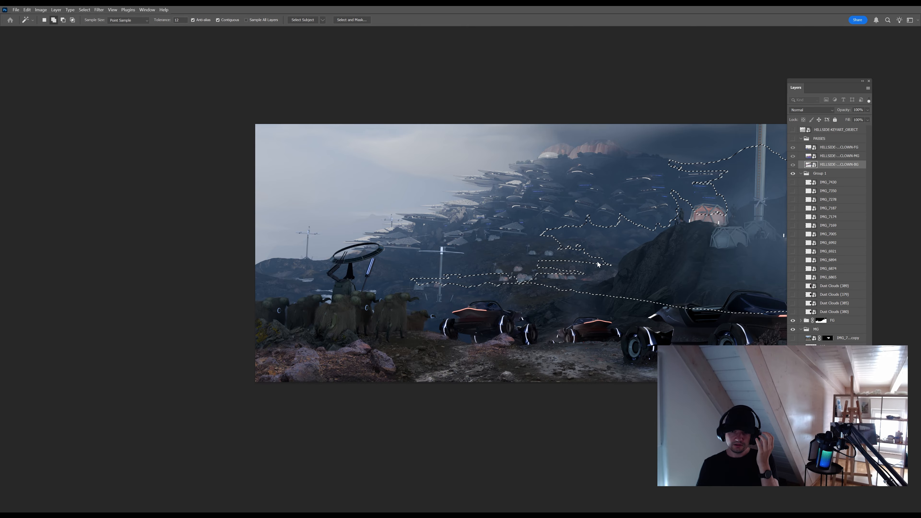
key("ctrl+d")
left_click(793, 139)
left_click(598, 220)
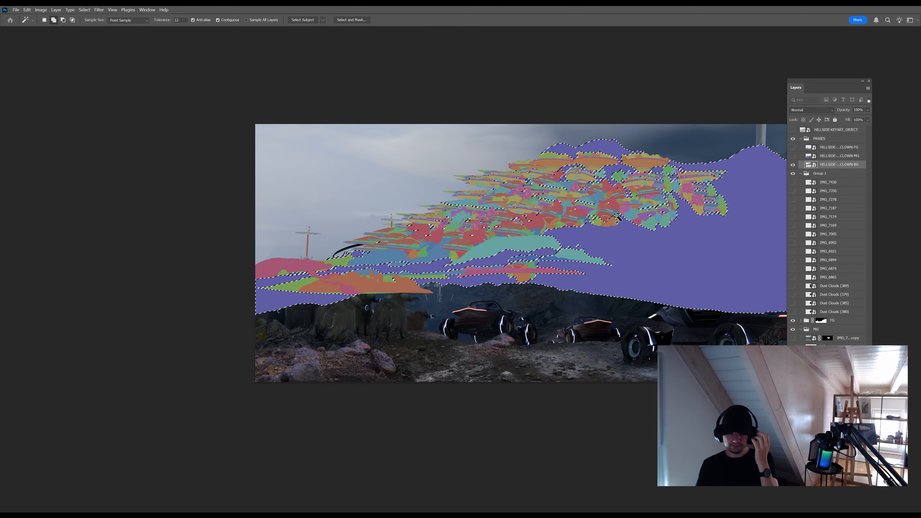
key("ctrl+d")
key("z")
left_click_drag(630, 211, 779, 178)
left_click(792, 164)
Show the photo copy again and mute its greens and highlights towards purple with a clipped Curves adjustment
left_click(793, 337)
left_click(834, 338)
key("b")
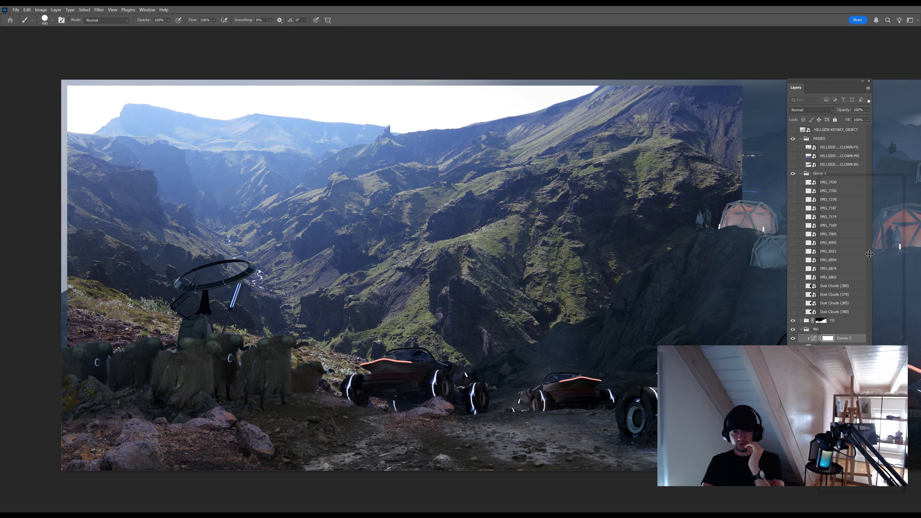
left_click_drag(896, 222, 897, 236)
mouse_move(834, 285)
left_mouse_down()
mouse_move(832, 271)
mouse_move(838, 286)
left_mouse_up()
left_click(851, 212)
left_click(851, 220)
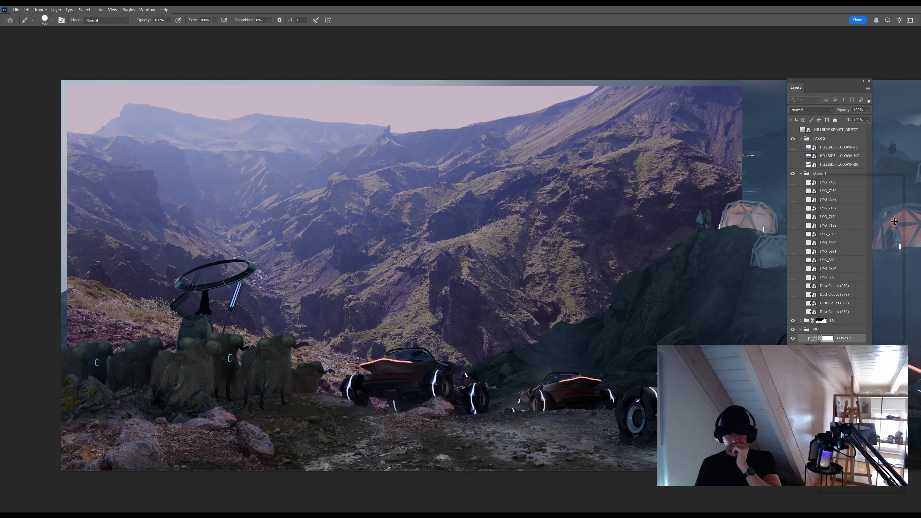
Hide the photo copy behind a black mask and reveal it on the slope beside the rocky outcrop with radial gradients
left_click(833, 348)
key("g")
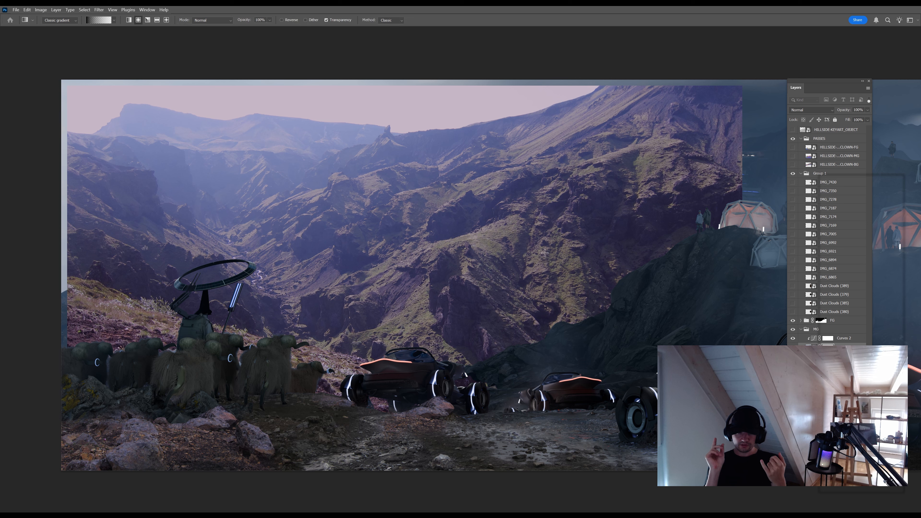
key("g")
left_click(824, 481, "alt")
key("b")
key("g")
key("g")
key("x")
left_click_drag(667, 270, 696, 334)
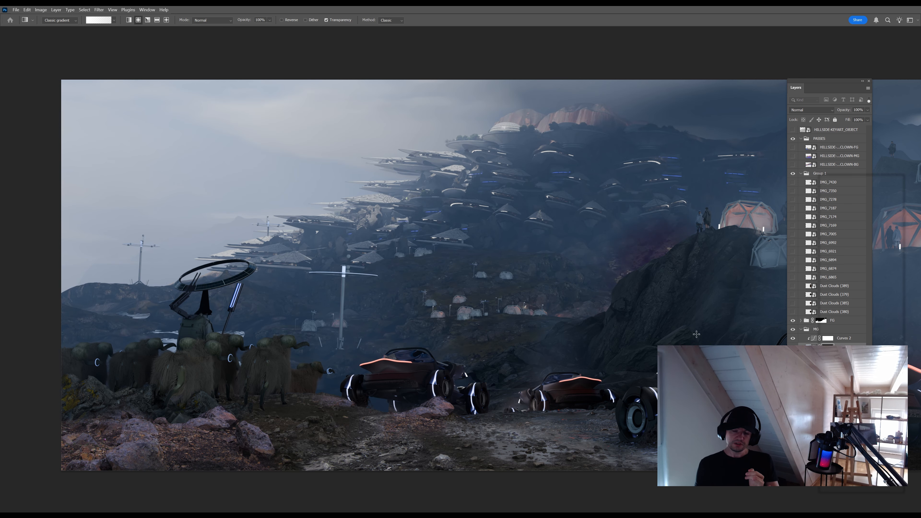
left_click_drag(567, 234, 591, 275)
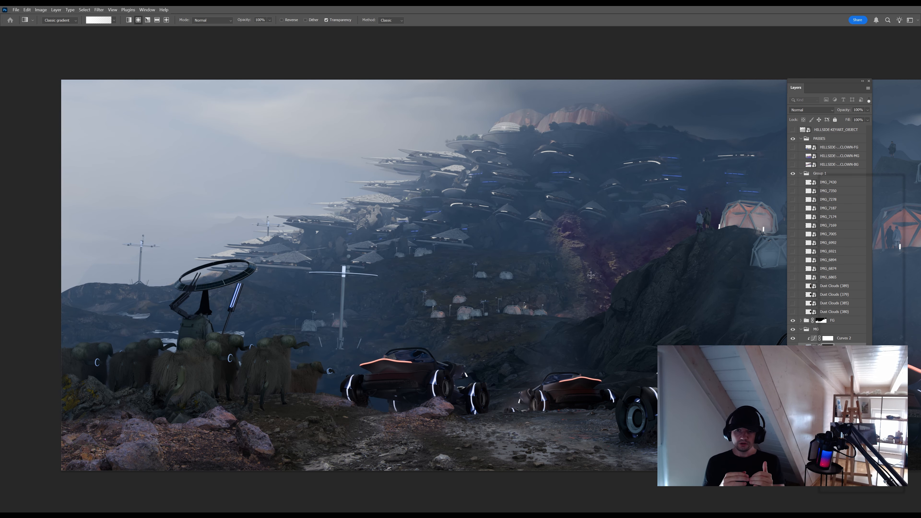
Reveal more of the photo copy between the city platforms, on the central, upper and far-left slopes, with radial gradients on its mask
left_click_drag(546, 244, 544, 219)
key("x")
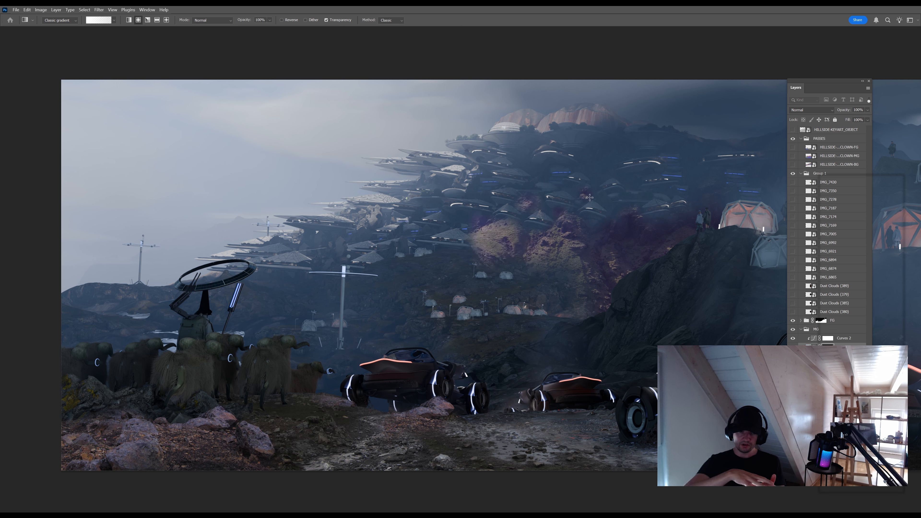
left_click_drag(598, 184, 594, 174)
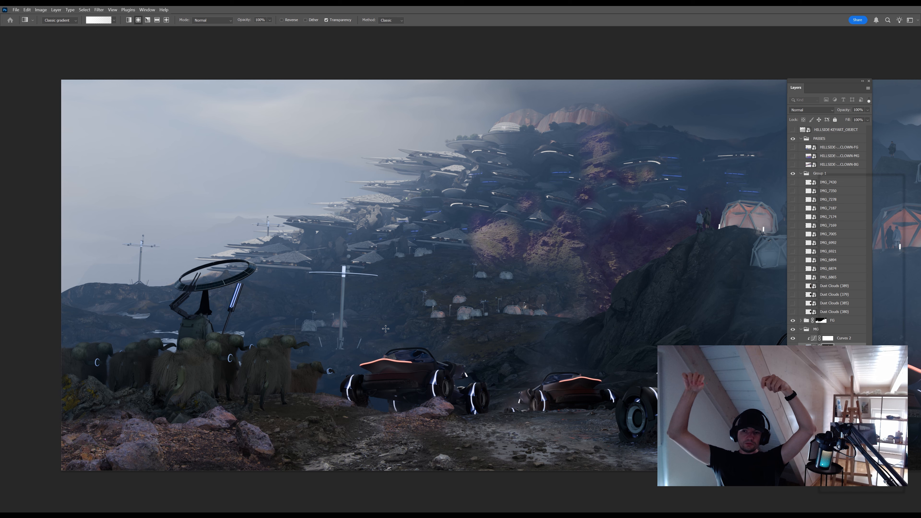
key("f")
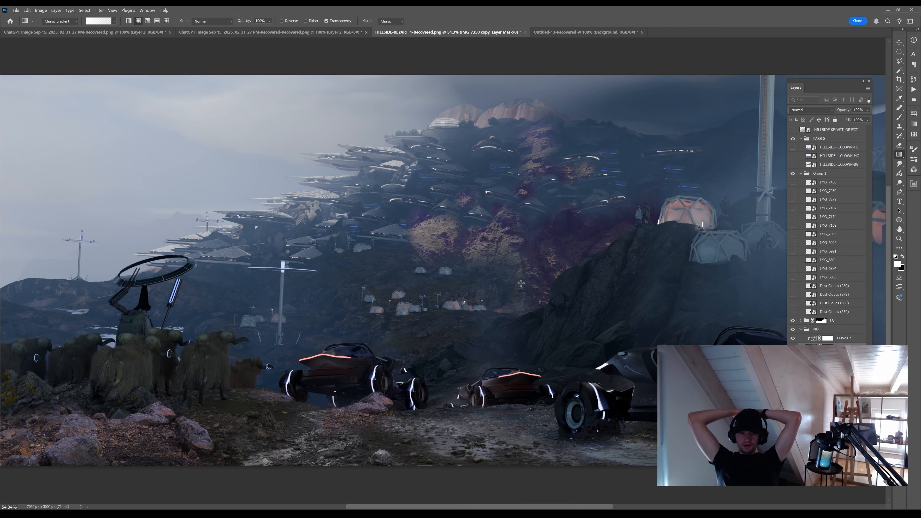
left_click_drag(405, 174, 425, 184)
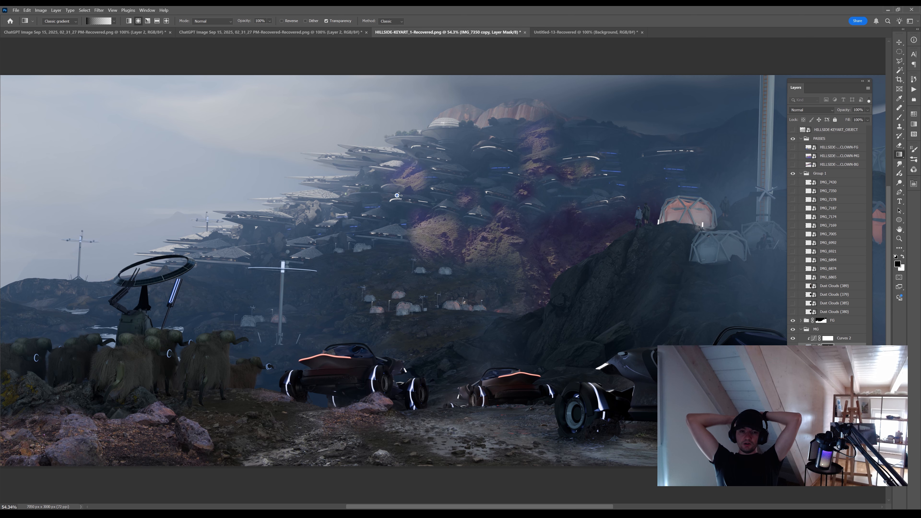
key("x")
left_click_drag(306, 206, 298, 236)
key("ctrl+z")
left_click_drag(256, 240, 285, 235)
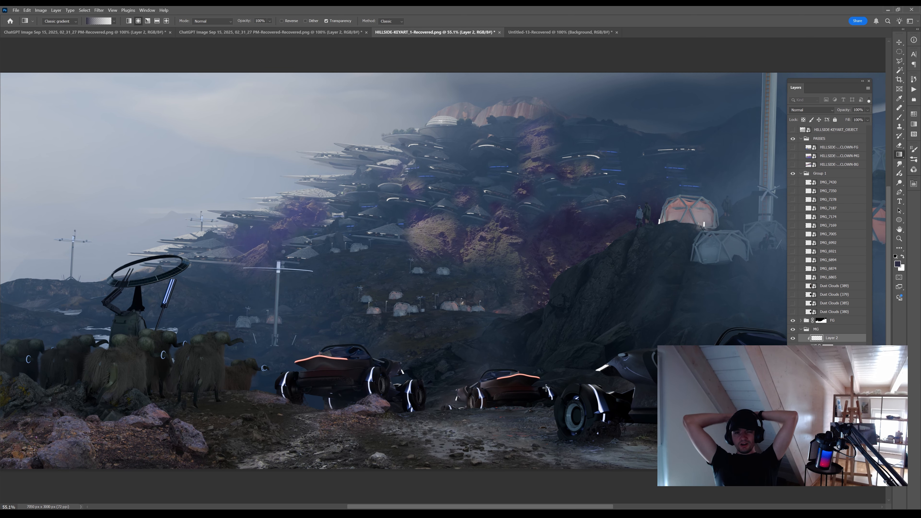
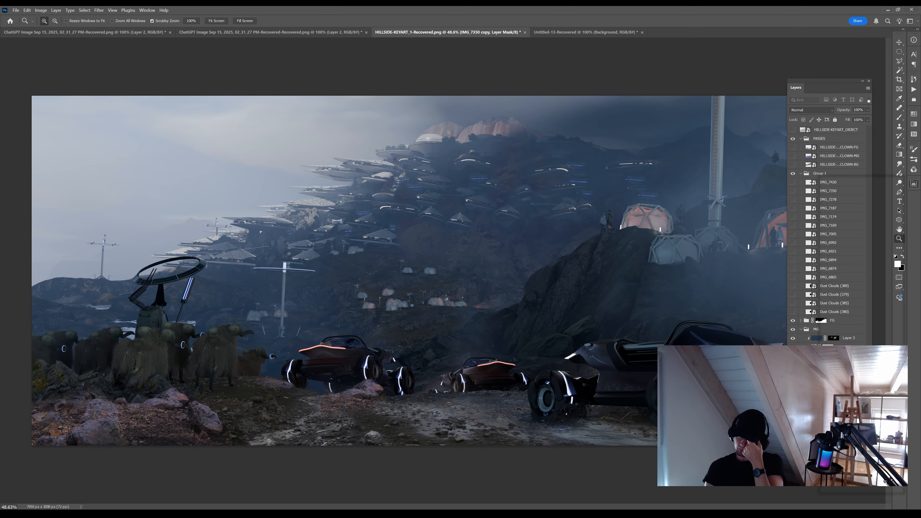
key("ctrl+shift+alt+n")
key("g")
left_click(555, 185, "alt")
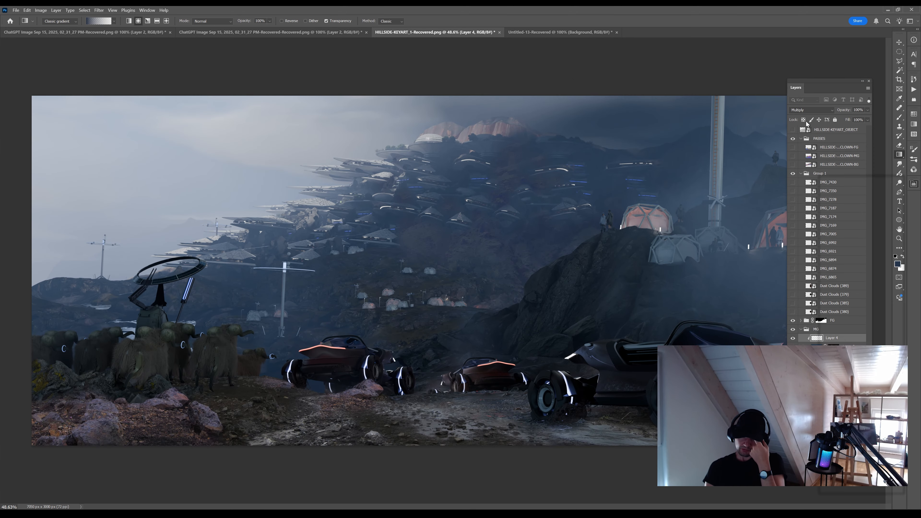
key("ctrl+z")
key("ctrl+z")
key("ctrl+z")
key("ctrl+z")
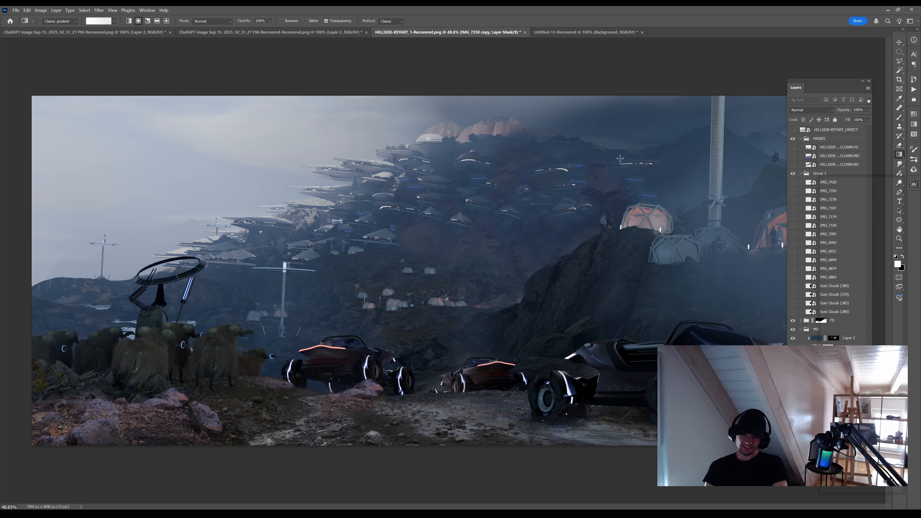
Add a white radial gradient to the mask of the Lighten layer, Layer 3, around the rocky outcrop
key("b")
key("x")
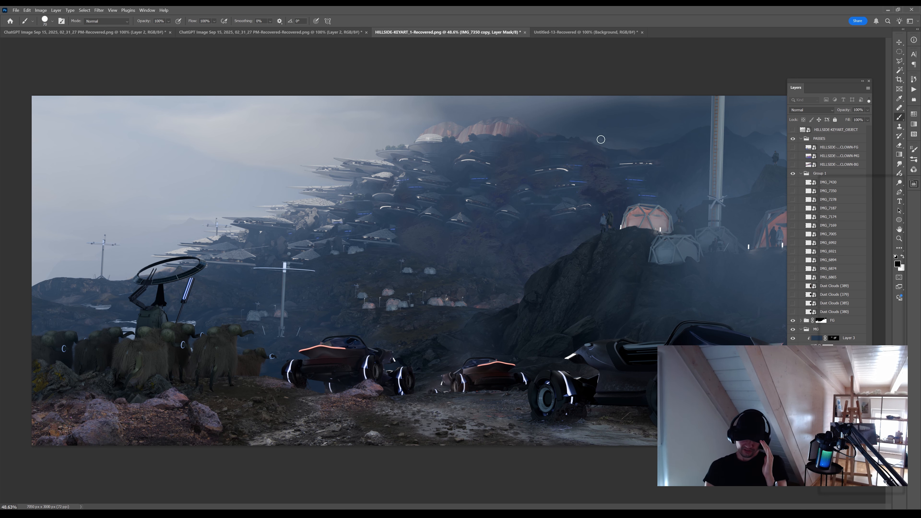
left_click(832, 339)
key("ctrl+z")
left_click(816, 339)
left_click(833, 338)
key("g")
left_click_drag(634, 266, 686, 337)
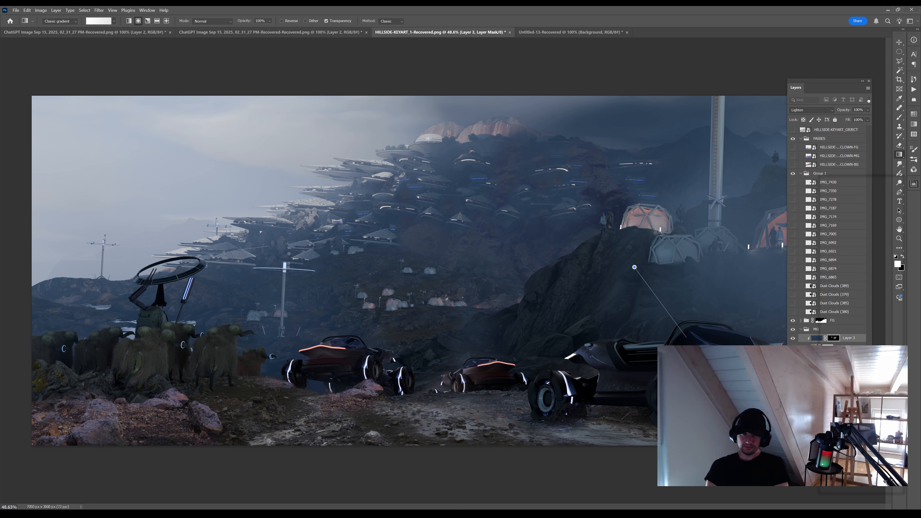
Duplicate the masked photo with its clipped layers and reposition the duplicate so its mountain slopes cover the left part of the hillside
key("z")
left_click_drag(548, 321, 516, 340)
key("ctrl+j")
left_click(849, 356)
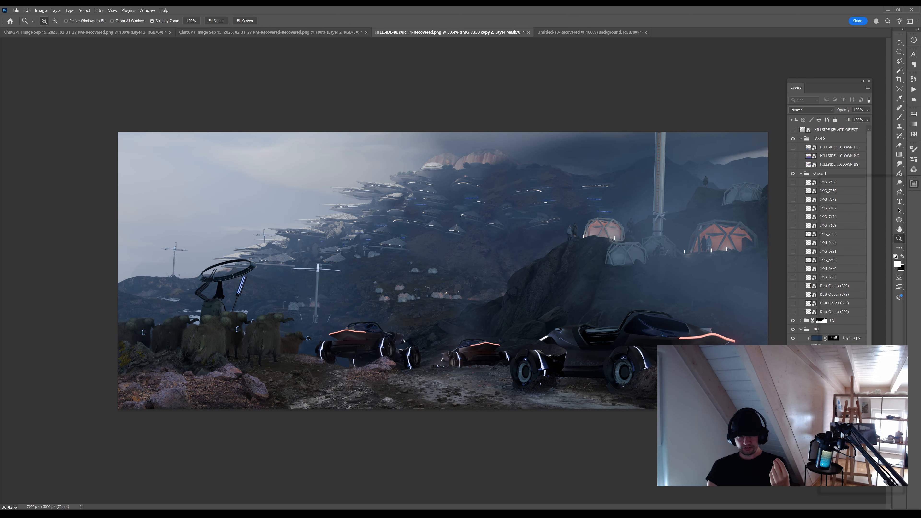
left_click_drag(536, 189, 450, 259)
left_click_drag(843, 110, 831, 110)
left_click_drag(435, 290, 495, 279)
left_click_drag(837, 109, 850, 114)
left_click_drag(485, 288, 477, 177)
left_click_drag(839, 110, 833, 118)
left_click_drag(435, 225, 476, 224)
left_click_drag(843, 109, 850, 110)
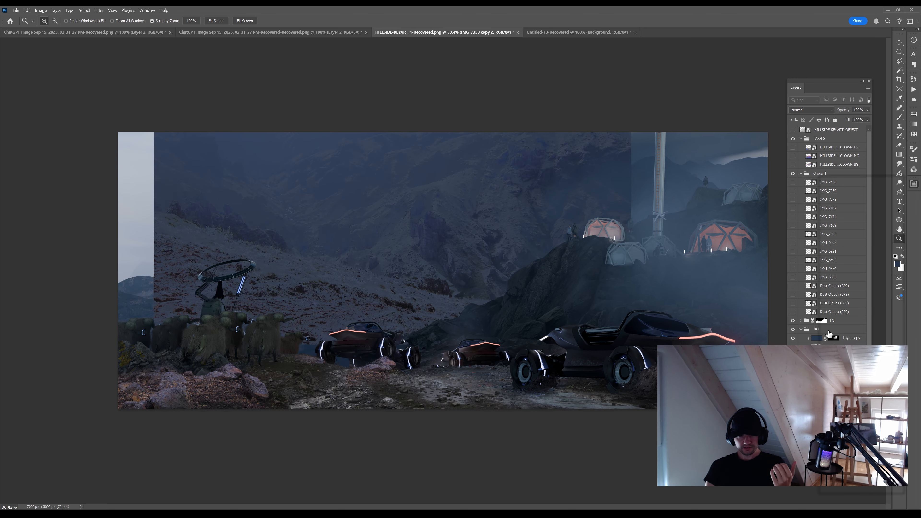
Mask out the duplicate photo with black and reveal it across the left edge of the city hillside with radial gradients
left_click(821, 481)
key("g")
key("shift+g")
left_click(325, 209)
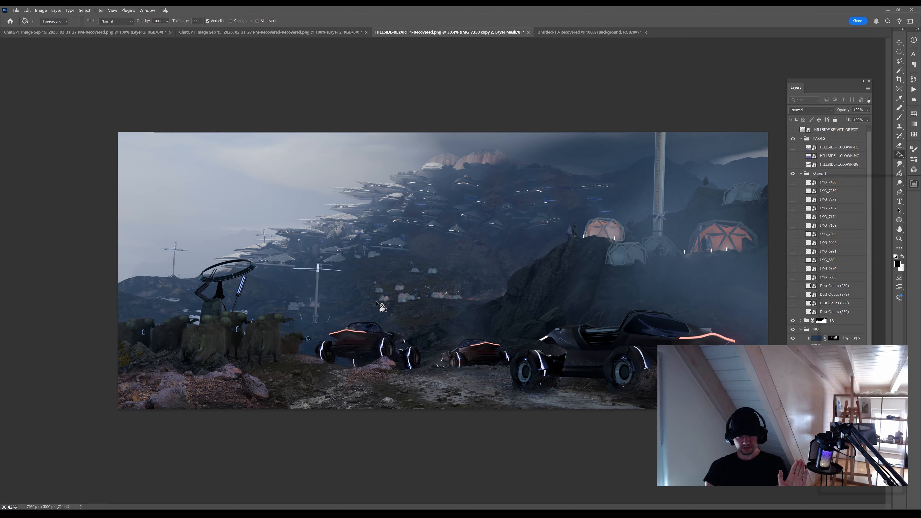
scroll(432, 268, "up", 2)
key("b")
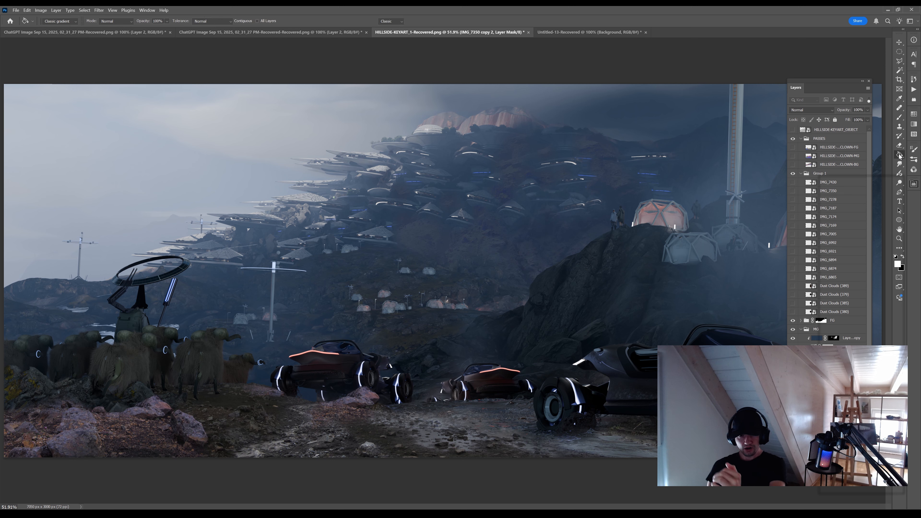
key("0")
left_click_drag(297, 215, 320, 258)
left_click_drag(330, 211, 374, 180)
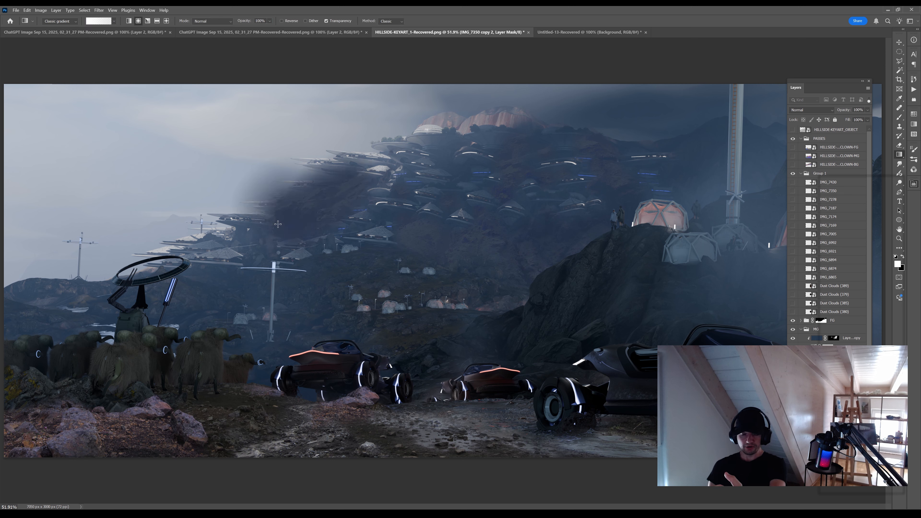
left_click_drag(277, 225, 262, 266)
Turn off the clipped layer that darkens the duplicate photo
key("b")
key("x")
left_click(850, 364)
left_click(792, 364)
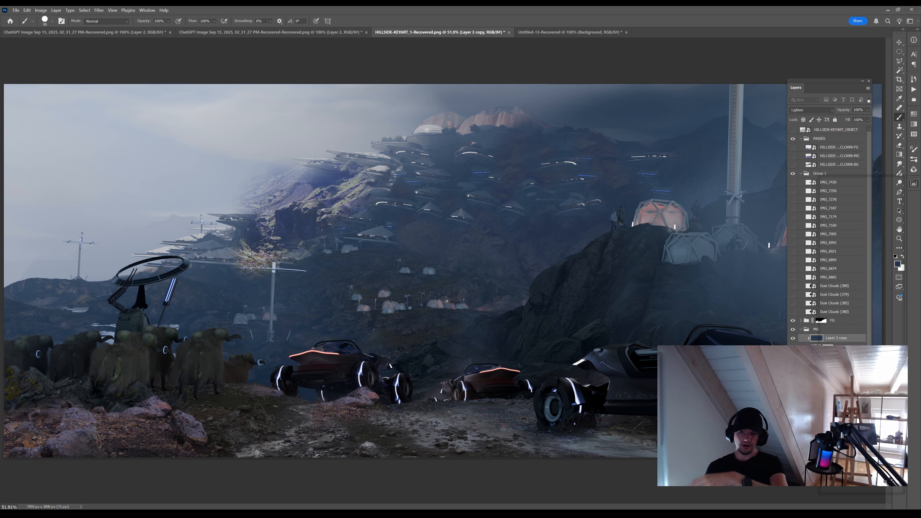
Try to paint the duplicate photo's mask along the left hillside with an enlarged brush
left_click(828, 364)
key("]")
key("]")
key("]")
key("]")
key("]")
key("x")
key("x")
left_click_drag(335, 164, 272, 195)
mouse_move(243, 267)
left_mouse_down()
mouse_move(263, 261)
mouse_move(329, 195)
left_mouse_up()
key("ctrl+z")
key("ctrl+z")
Outline the rocky area between the left platforms with the Polygonal Lasso and reveal the photo inside it with radial gradients
scroll(238, 213, "up", 5)
mouse_move(586, 113)
left_mouse_down()
mouse_move(267, 329)
mouse_move(421, 238)
left_mouse_up()
key("l")
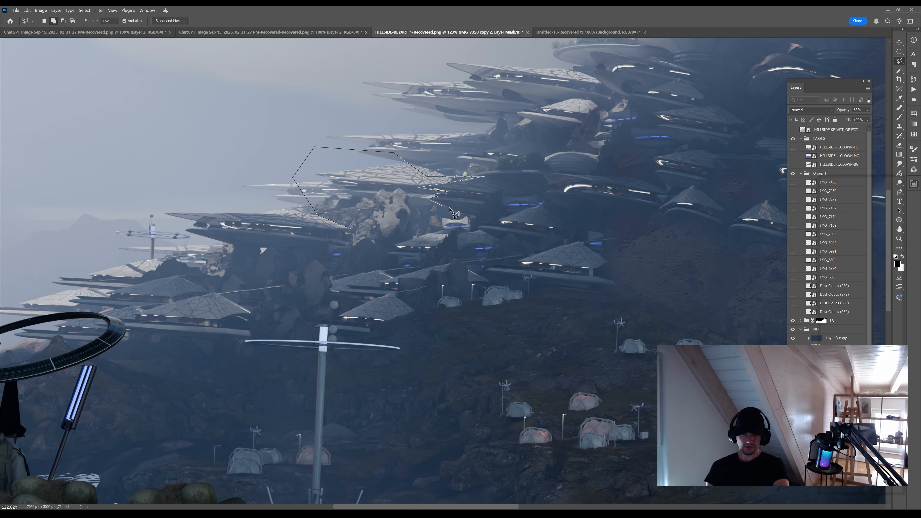
left_click(353, 229)
key("g")
key("x")
left_click_drag(435, 206, 425, 236)
key("x")
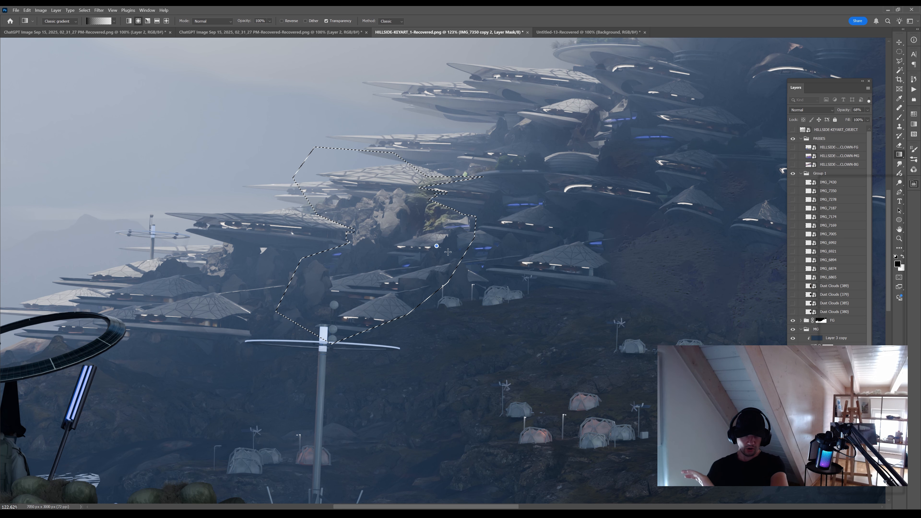
key("x")
left_click_drag(377, 205, 327, 308)
Clear the selection and refine the photo's mask around the platforms so only the rock between them shows
key("b")
key("x")
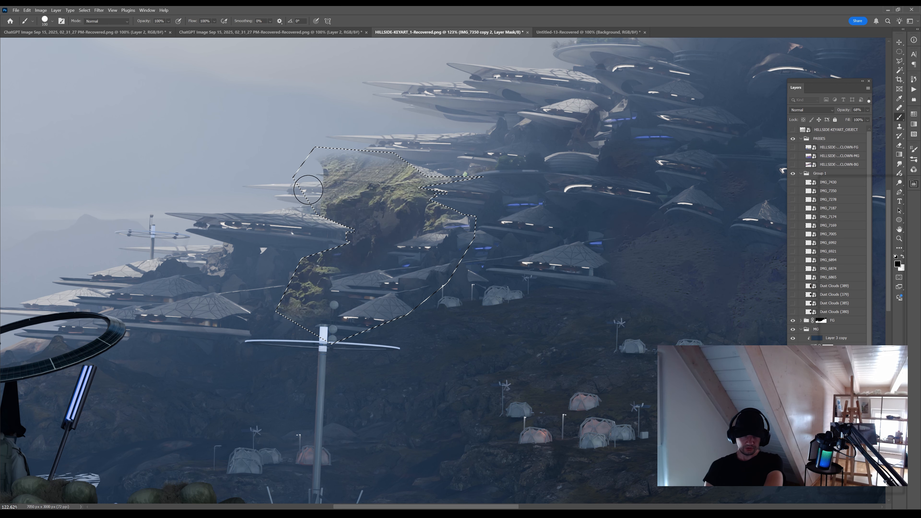
key("ctrl+d")
key("x")
left_click_drag(491, 163, 402, 178)
key("g")
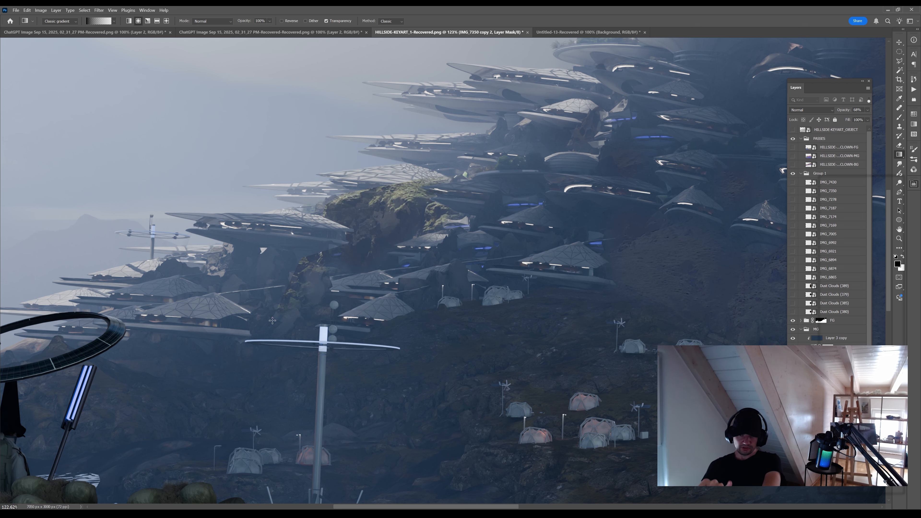
key("b")
key("x")
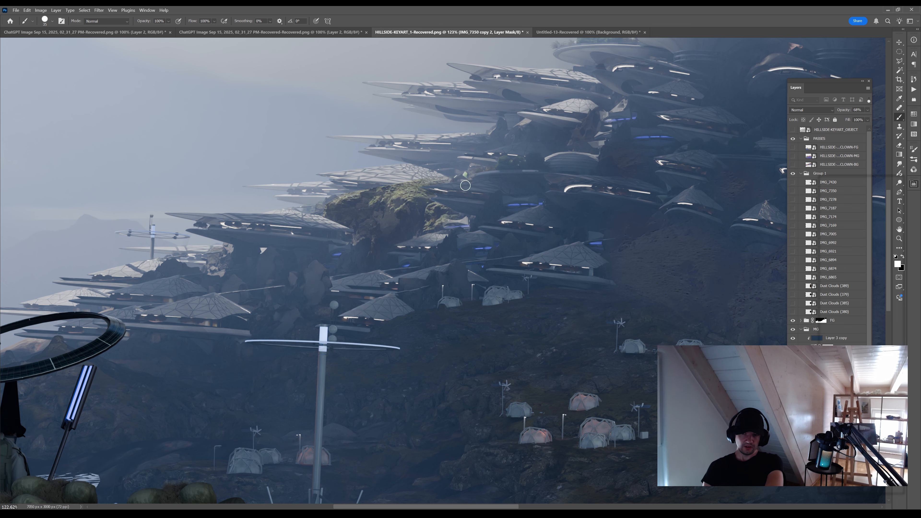
left_click_drag(465, 186, 536, 145)
Turn the colour layers clipped to the duplicate photo back on
key("z")
left_click_drag(508, 182, 314, 289)
left_click_drag(478, 307, 636, 282)
left_click_drag(794, 345, 792, 338)
Reveal a small rock patch beneath the left platform with a radial gradient on the photo's mask and fade its left edge
left_click(828, 355)
key("g")
left_click_drag(342, 319, 377, 348)
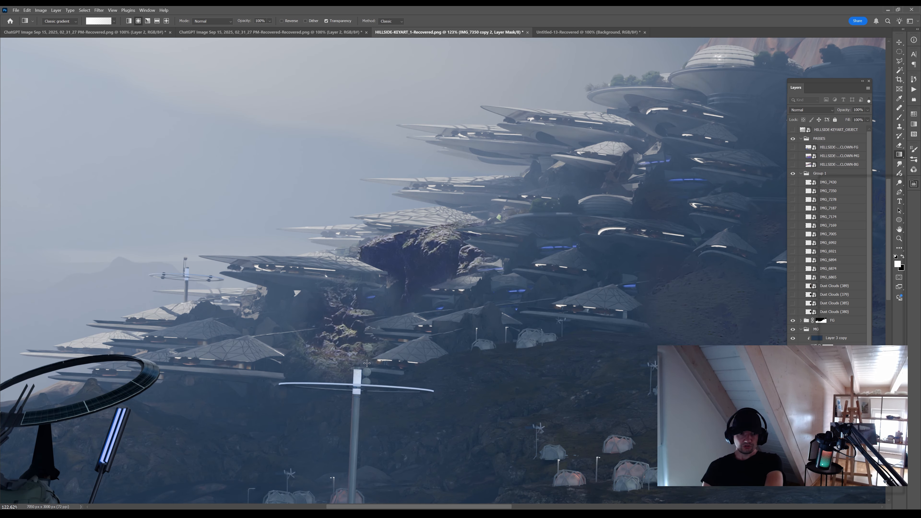
key("ctrl+z")
left_click_drag(319, 352, 345, 374)
key("ctrl+z")
left_click_drag(322, 303, 354, 326)
left_click_drag(257, 314, 264, 363)
key("ctrl+z")
key("b")
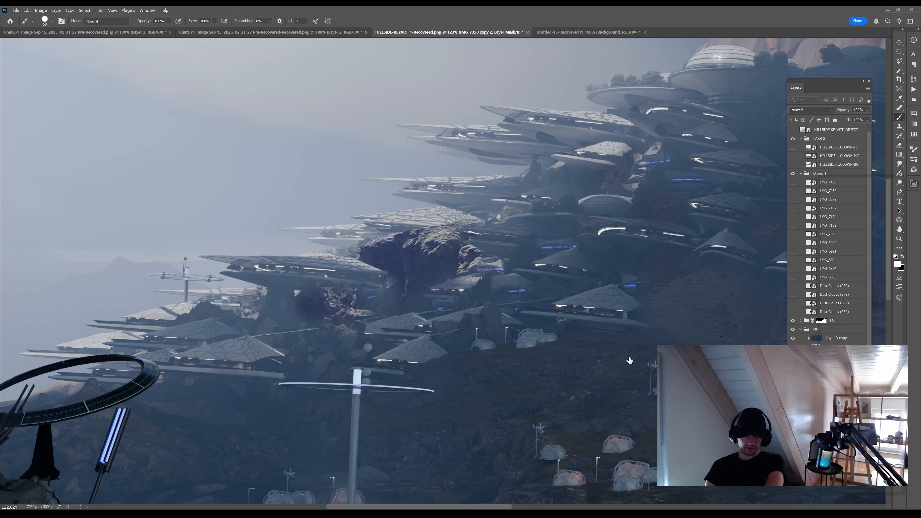
key("g")
key("x")
left_click_drag(298, 308, 303, 263)
key("z")
mouse_move(397, 255)
left_mouse_down()
mouse_move(385, 257)
mouse_move(548, 232)
left_mouse_up()
key("b")
key("bracketright")
key("bracketright")
key("ctrl+z")
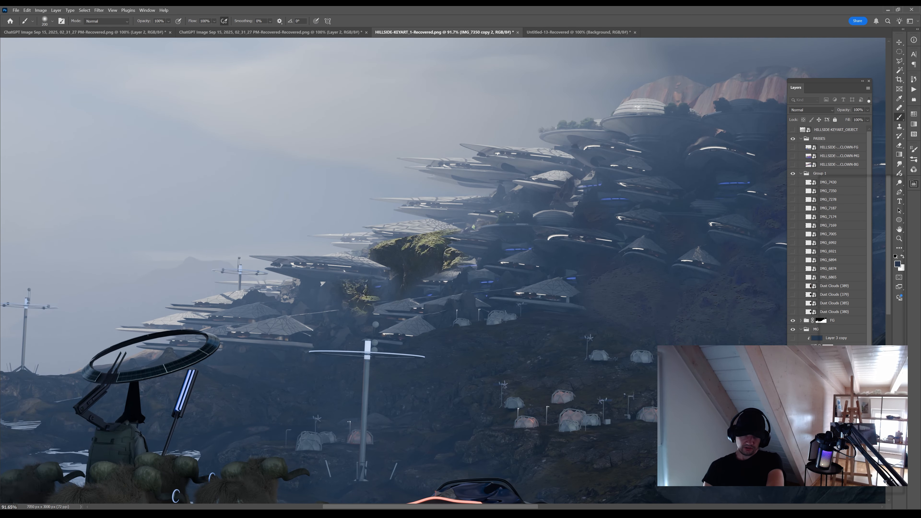
Try tinting the revealed rock with gradients on new layers above the duplicate photo, using the Darken and Lighten blend modes
left_click(834, 346)
key("g")
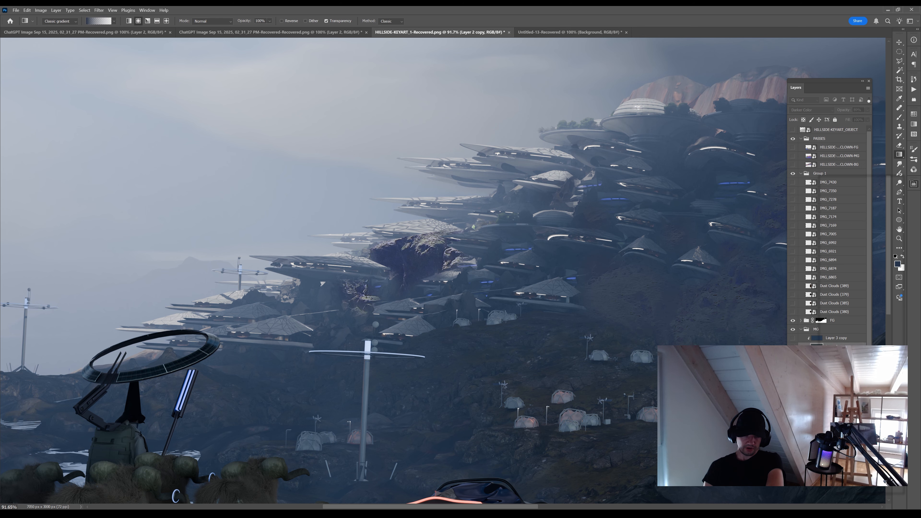
left_click(811, 110)
left_click(812, 133)
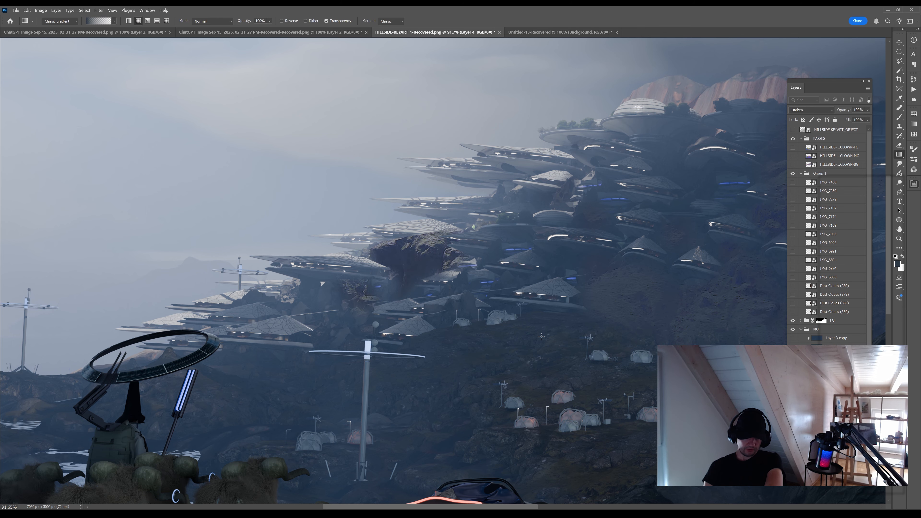
mouse_move(497, 221)
left_mouse_down()
mouse_move(446, 222)
mouse_move(481, 222)
left_mouse_up()
left_click_drag(482, 190, 526, 180)
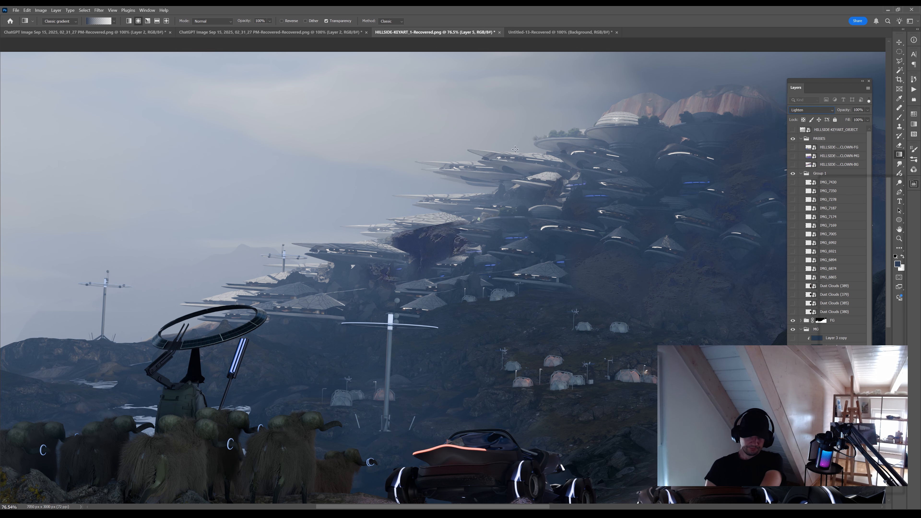
Undo the Lighten attempt and try a gradient over the rock in a colour sampled from it
key("ctrl+z")
left_click(437, 235, "alt")
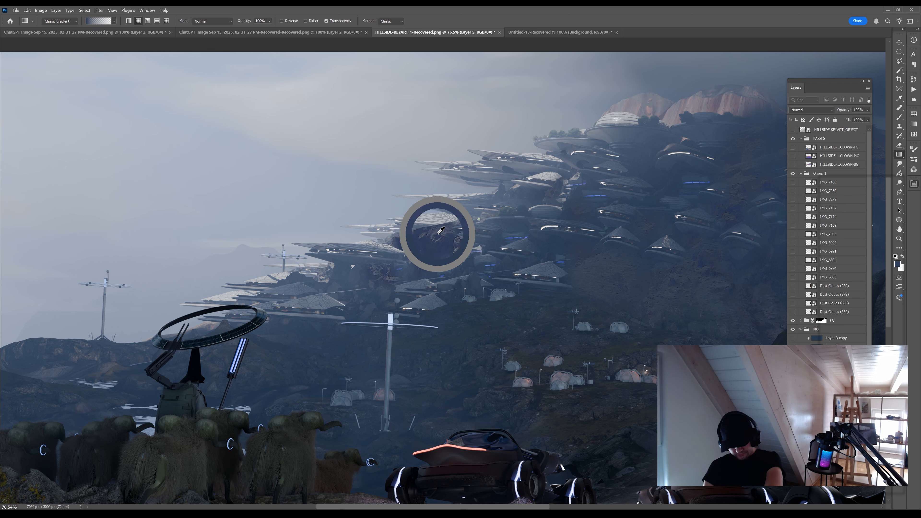
left_click_drag(443, 256, 532, 442)
left_click(495, 329, "alt")
key("ctrl+z")
left_click(446, 236, "alt")
key("ctrl+z")
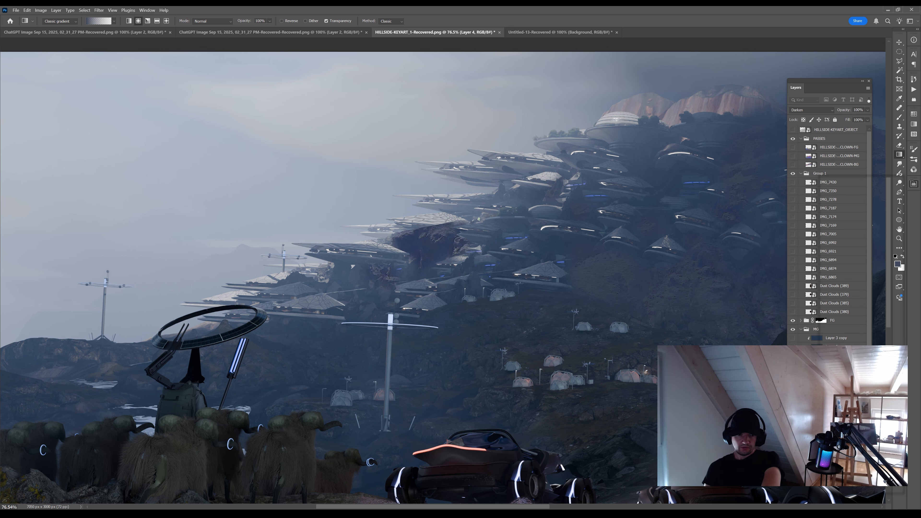
key("ctrl+shift+z")
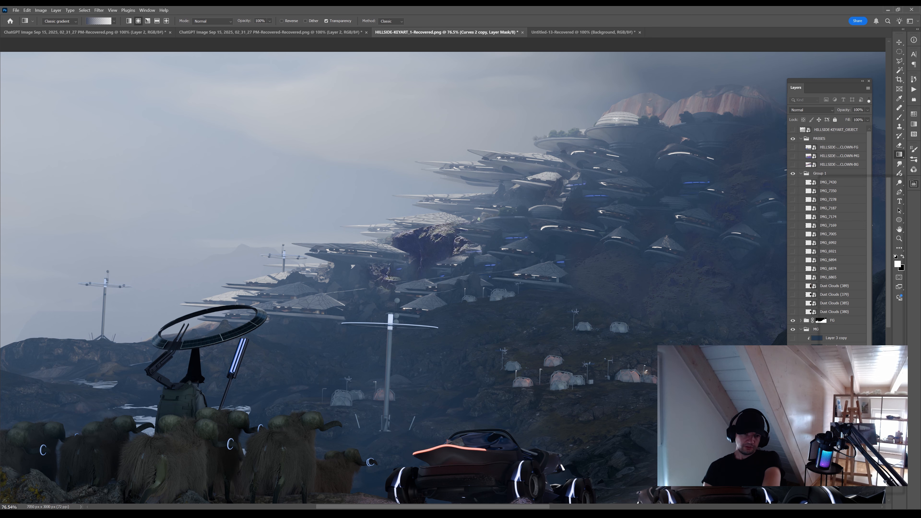
Try lightening the rock with sampled-colour gradients on a new layer in Screen mode
left_click(438, 238, "alt")
left_click(811, 110)
left_click(803, 177)
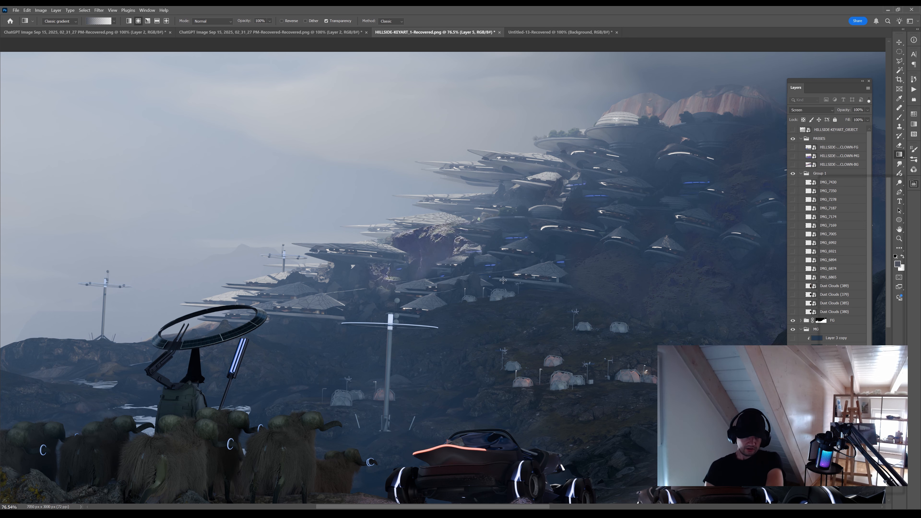
left_click_drag(503, 280, 513, 415)
key("ctrl+z")
left_click(811, 109)
left_click(800, 174)
left_click(475, 239, "alt")
left_click_drag(475, 242, 492, 404)
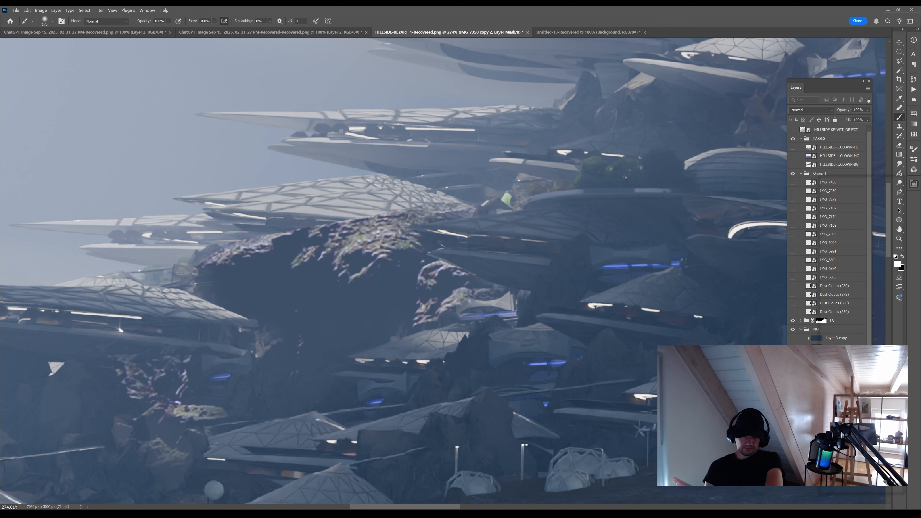
Hide the duplicate photo, show the background clown pass and select the main rock masses between the left platforms with the Magic Wand
key("h")
key("b")
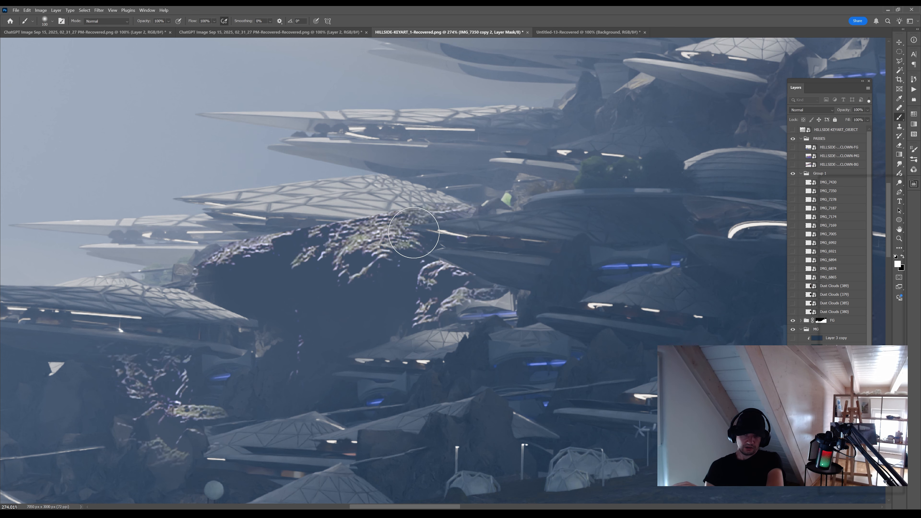
left_click(793, 364)
left_click(832, 163)
key("w")
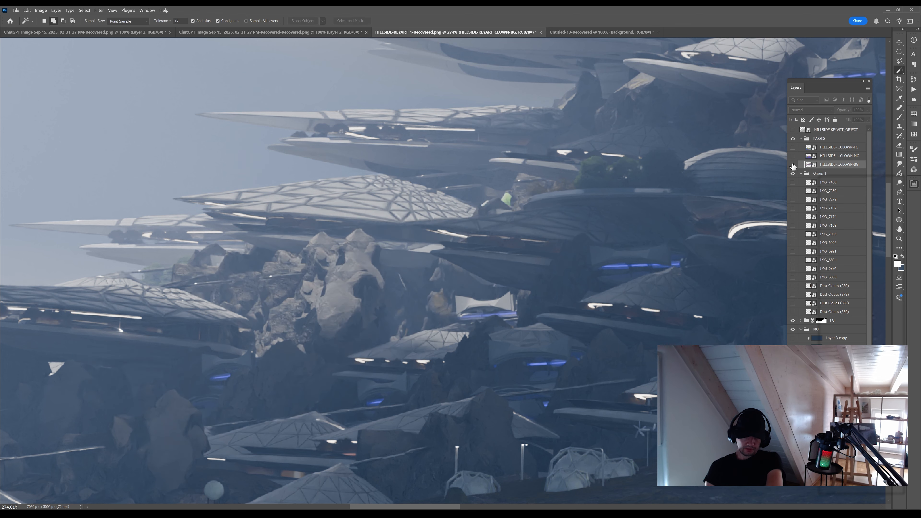
left_click(793, 164)
left_click(333, 250)
left_click(400, 289)
left_click(208, 270)
left_click(250, 282)
left_click(231, 307)
left_click(302, 350)
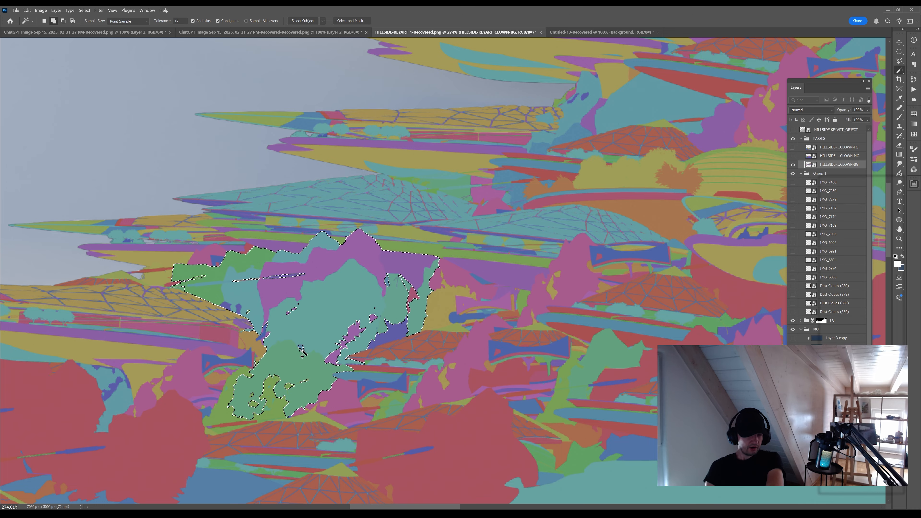
Add the neighbouring rock areas and stray gaps with the Magic Wand and Lasso, check the outline on the artwork and discard the selection
left_click(352, 333)
left_click(392, 328)
left_click(412, 295)
left_click(450, 281)
left_click(443, 305)
left_click(478, 304)
left_click(482, 281)
key("l")
left_click_drag(205, 279, 425, 275)
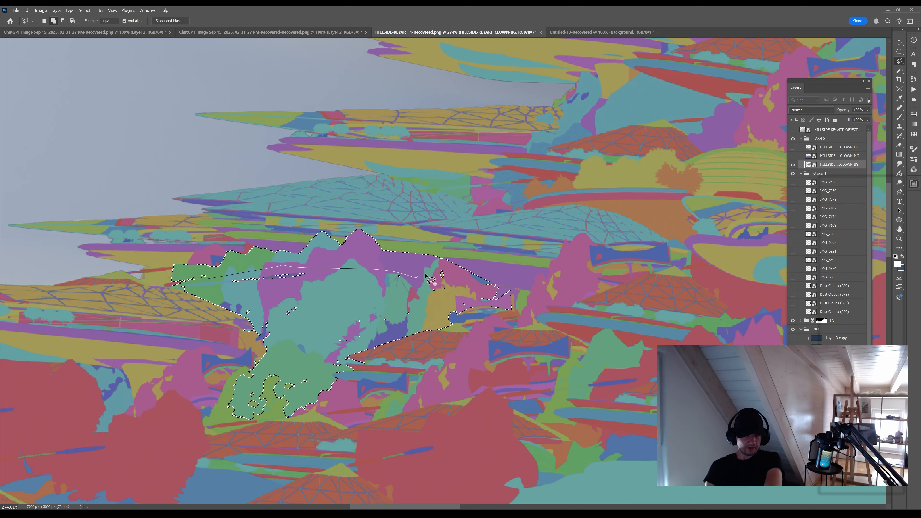
left_click(204, 279)
left_click(793, 165)
key("g")
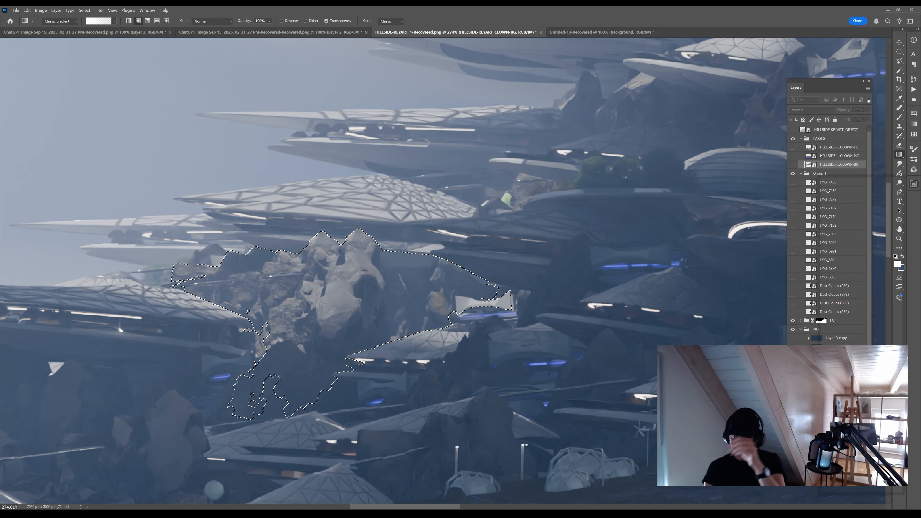
left_click(793, 364)
key("ctrl+d")
Try selecting the platform underside above the rock from the background clown pass
left_click(793, 165)
key("w")
left_click(449, 250)
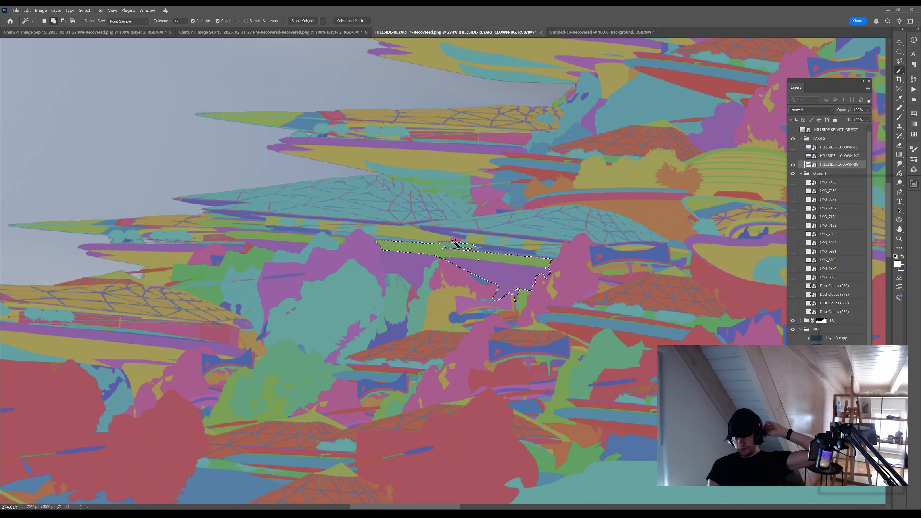
left_click(793, 164)
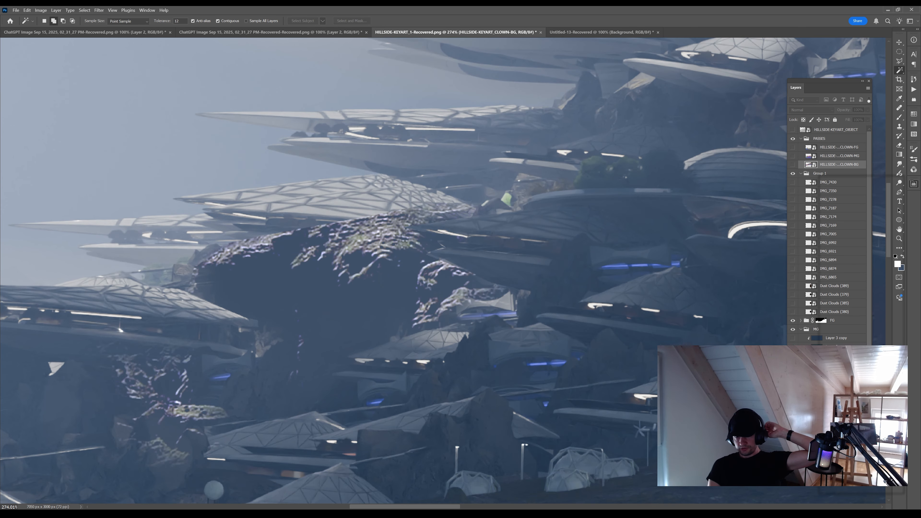
On the photo's mask, outline the right part of the rock below the platforms with the Polygonal Lasso and apply a radial gradient inside it
left_click(825, 364)
key("b")
key("l")
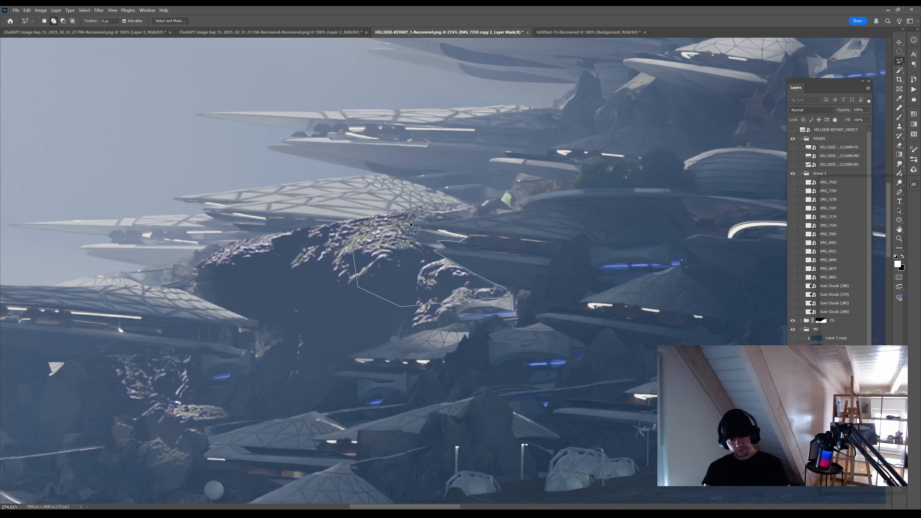
left_click(410, 224)
key("g")
left_click_drag(432, 247, 468, 233)
key("ctrl+d")
Try brushing on the photo's mask over the platforms above the rock and undo the strokes
key("y")
key("b")
key("ctrl+z")
mouse_move(411, 214)
left_mouse_down()
mouse_move(446, 218)
mouse_move(464, 196)
mouse_move(660, 118)
left_mouse_up()
key("z")
left_click_drag(472, 208, 431, 206)
key("b")
key("x")
left_click_drag(522, 158, 396, 187)
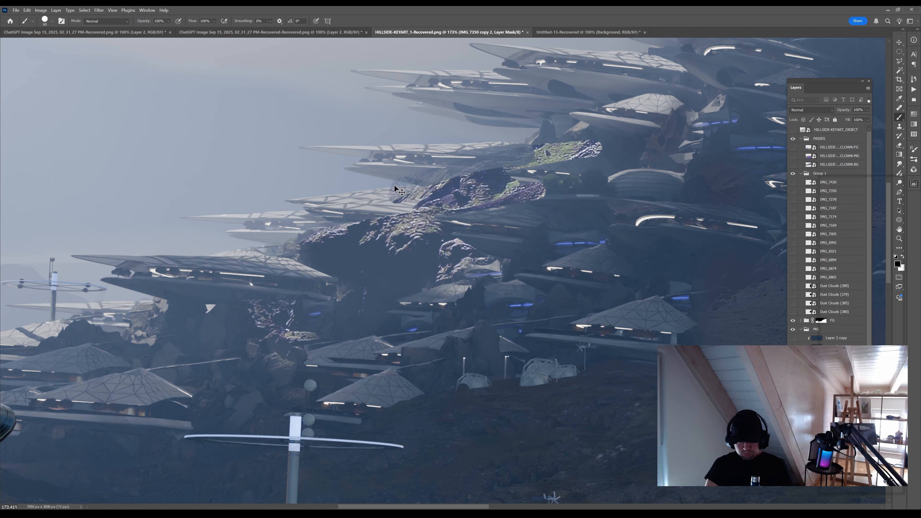
key("ctrl+z")
key("ctrl+z")
Outline the rocky gap above the rock, leaving out the platforms, and reveal the photo inside it with radial gradients on the mask
key("l")
left_click(433, 217)
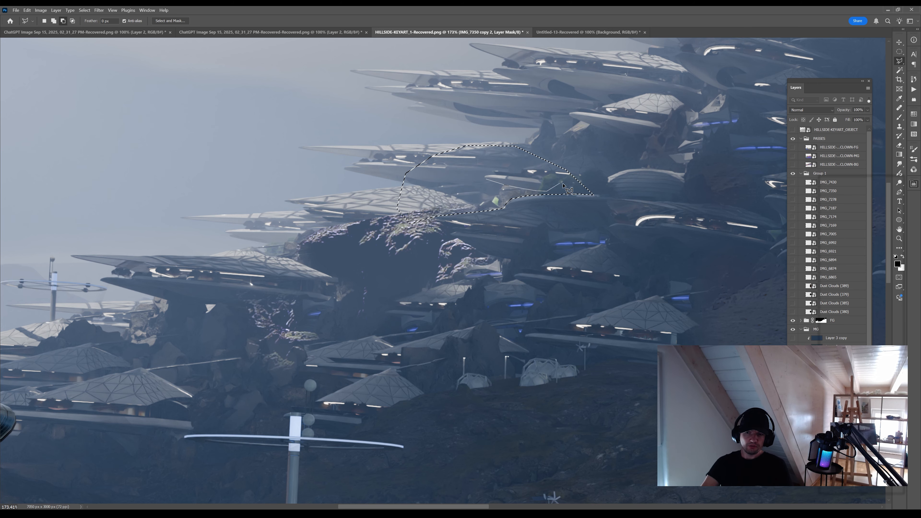
left_click(485, 177)
key("g")
key("x")
left_click_drag(484, 208, 501, 199)
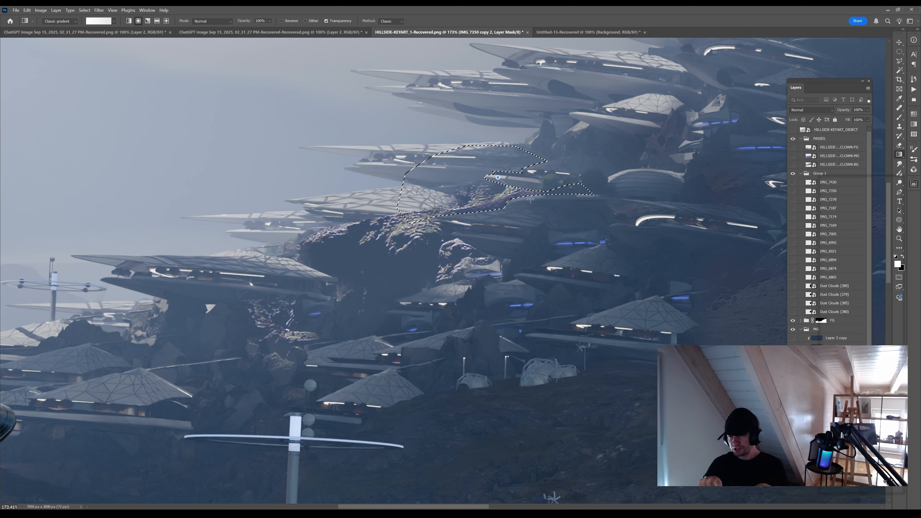
left_click_drag(524, 164, 515, 176)
left_click_drag(472, 180, 457, 185)
Outline the next rocky gap higher up the hillside, reveal the photo there with gradients and clear the selection
key("l")
left_click(525, 168)
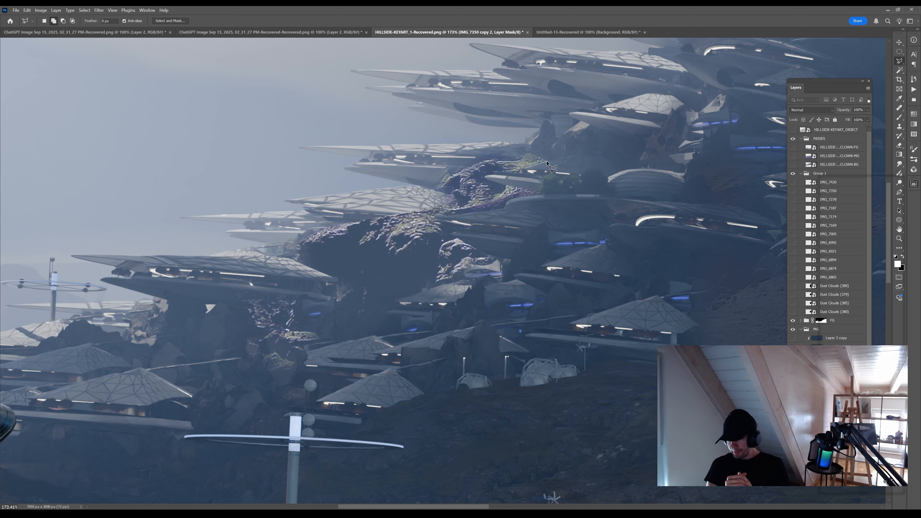
left_click(526, 169)
key("g")
left_click_drag(544, 169, 555, 151)
left_click_drag(618, 156, 614, 139)
key("ctrl+d")
Add a new layer at the top of the clipped colour stack and tint the revealed rocks with soft radial gradients
key("b")
key("z")
left_click_drag(292, 157, 250, 160)
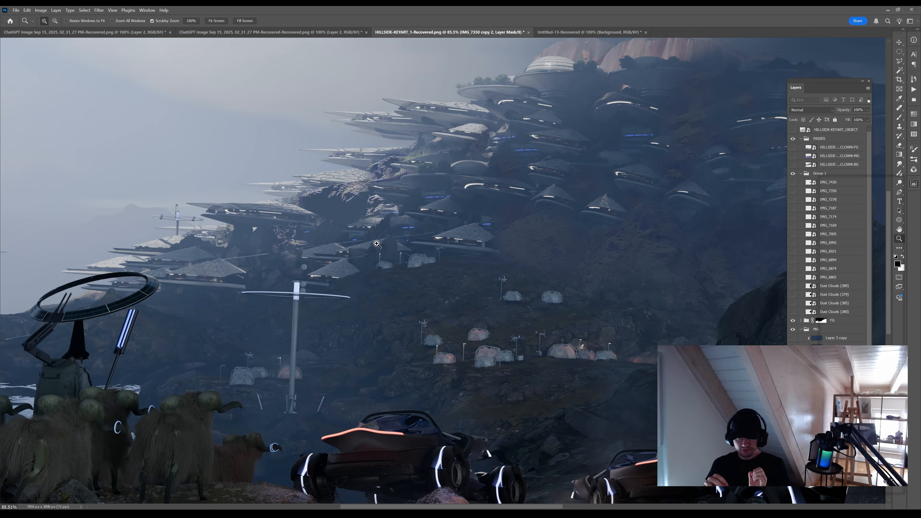
left_click_drag(705, 336, 566, 329)
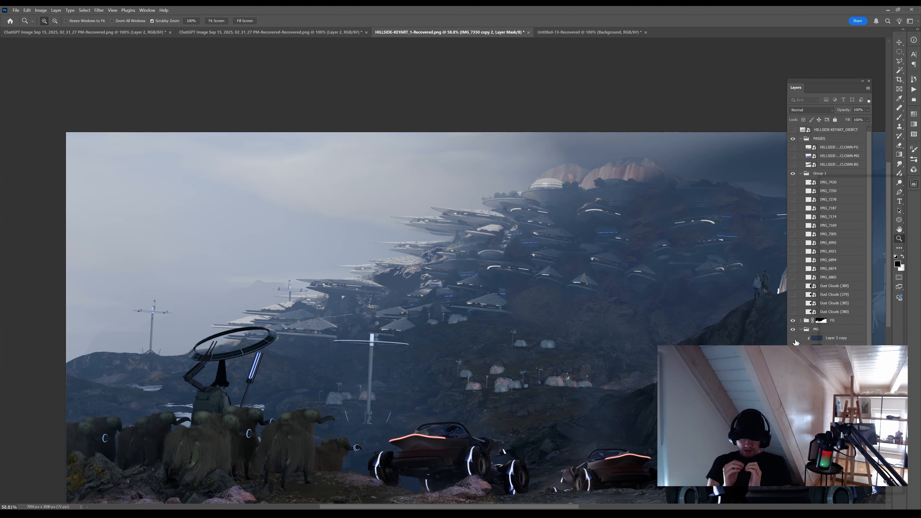
left_click_drag(841, 363, 833, 334)
key("ctrl+shift+alt+n")
key("g")
left_click_drag(405, 287, 423, 261)
left_click_drag(411, 321, 404, 280)
left_click_drag(440, 241, 439, 238)
key("y")
key("b")
scroll(439, 237, "up", 5)
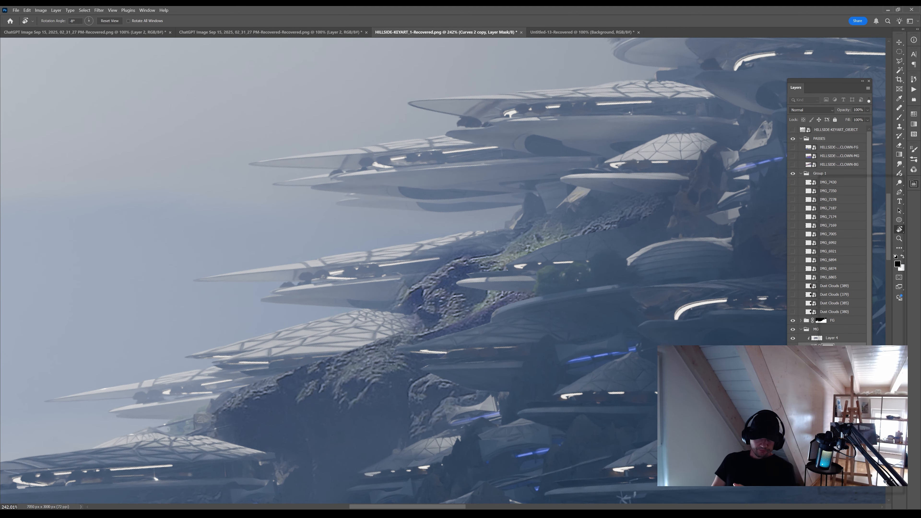
key("s")
key("ctrl+0")
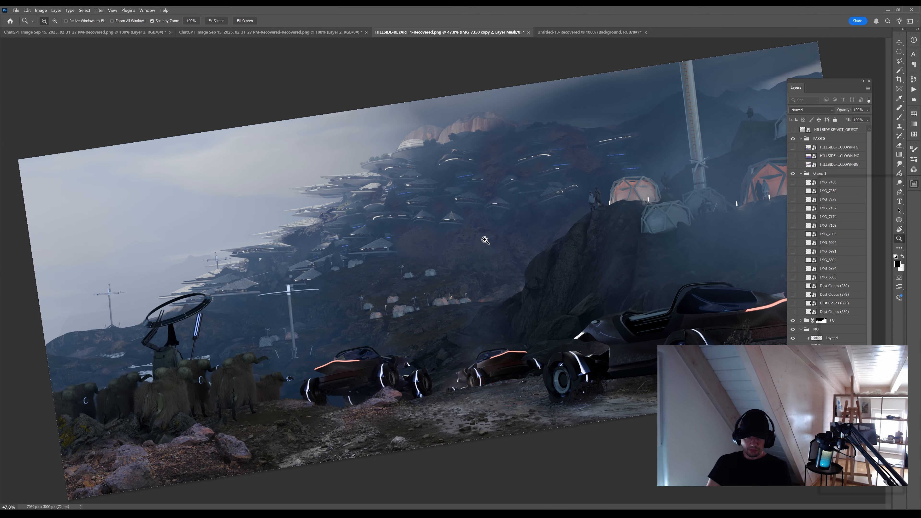
key("Escape")
Sample a haze colour from the hillside and fade the upper rocks with a radial gradient on the clipped tint layer
key("g")
scroll(324, 235, "up", 4)
left_click(325, 235, "alt")
key("alt+bracketright")
left_click(325, 237, "alt")
key("ctrl+comma")
left_click_drag(346, 185, 361, 173)
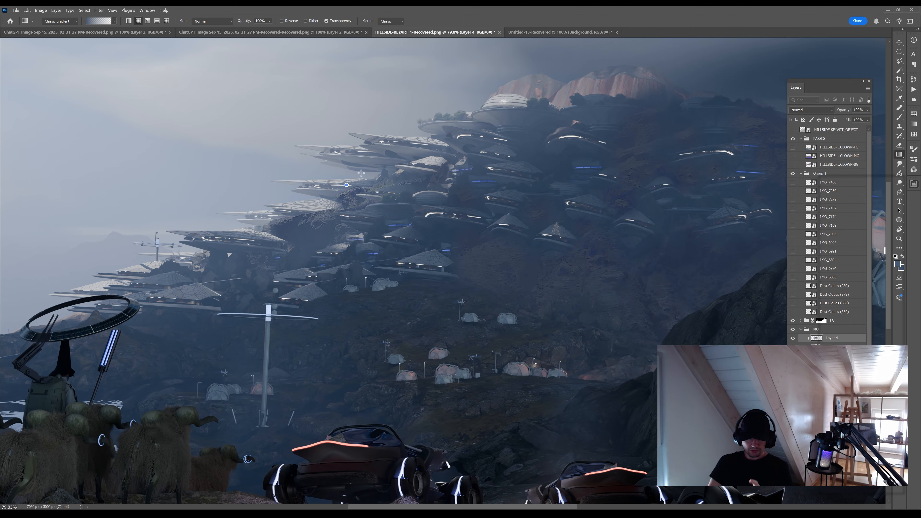
Show the object pass, select the hillside city silhouette below the summit mountains with the Magic Wand and hide the pass again
key("ctrl+0")
scroll(487, 167, "up", 6)
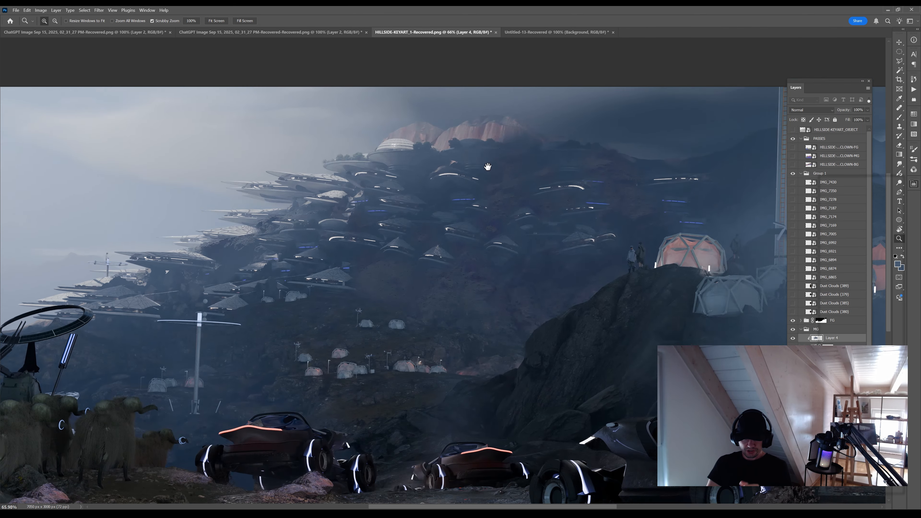
left_click_drag(429, 195, 495, 176)
left_click(792, 130)
key("w")
left_click(508, 230, "ctrl")
left_click(422, 210)
key("ctrl+d")
left_click(449, 225)
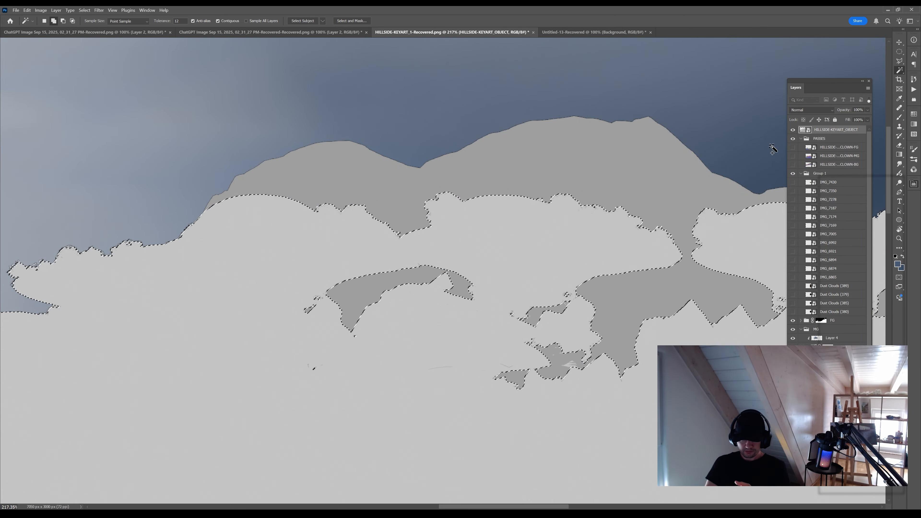
left_click(793, 130)
key("g")
left_click_drag(645, 293, 625, 332)
Try adjusting the selection around the rocky gap beneath the summit domes with the background clown pass
key("w")
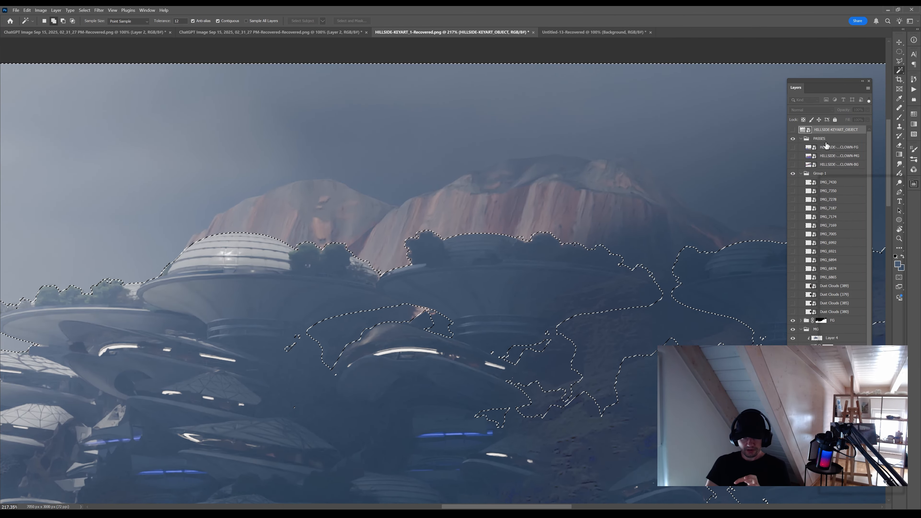
left_click(830, 164)
left_click(793, 165)
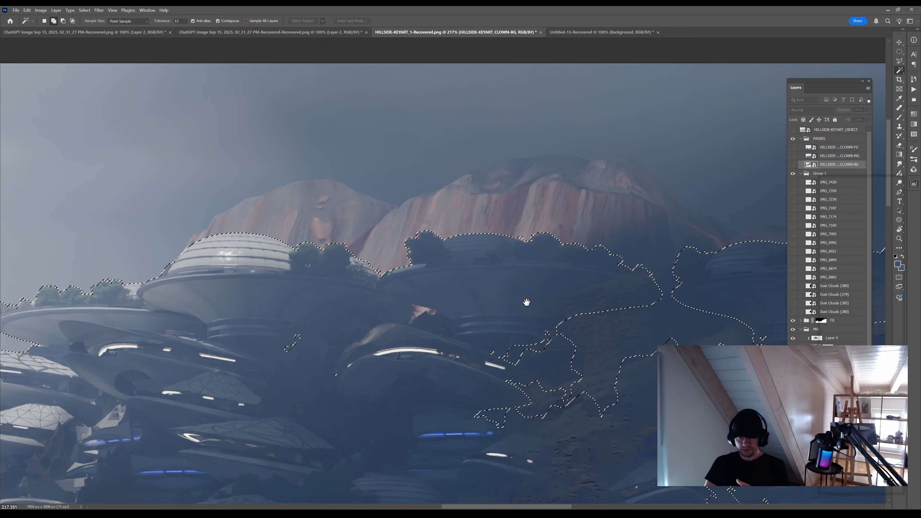
left_click_drag(526, 302, 557, 323)
key("ctrl+d")
Invert the city selection so it covers the background and add a new layer for the haze
left_click(830, 129)
left_click(802, 129, "ctrl")
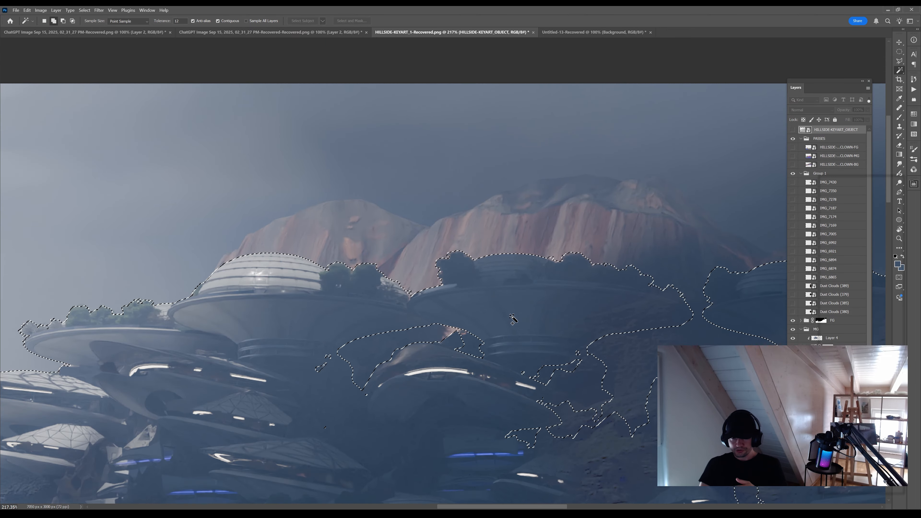
key("ctrl+shift+i")
left_click(338, 286, "ctrl")
key("ctrl+shift+alt+n")
Cover the reddish mountains behind the hilltop with radial gradients in the surrounding sky colours
key("g")
left_click_drag(510, 226, 594, 174)
left_click_drag(694, 199, 479, 195)
left_click_drag(565, 179, 611, 209)
key("ctrl+z")
left_click_drag(311, 203, 381, 170)
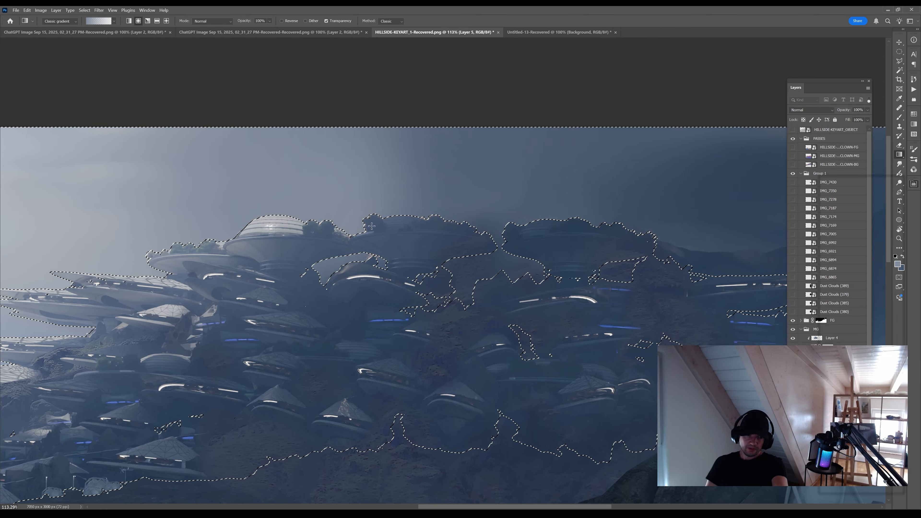
left_click_drag(384, 217, 410, 181)
Hide the selection edges, sample the light sky colour and extend the bright haze across the sky behind the hilltop with gradients
key("z")
left_click_drag(555, 232, 441, 232)
key("ctrl+h")
key("g")
left_click_drag(515, 69, 481, 134)
key("ctrl+z")
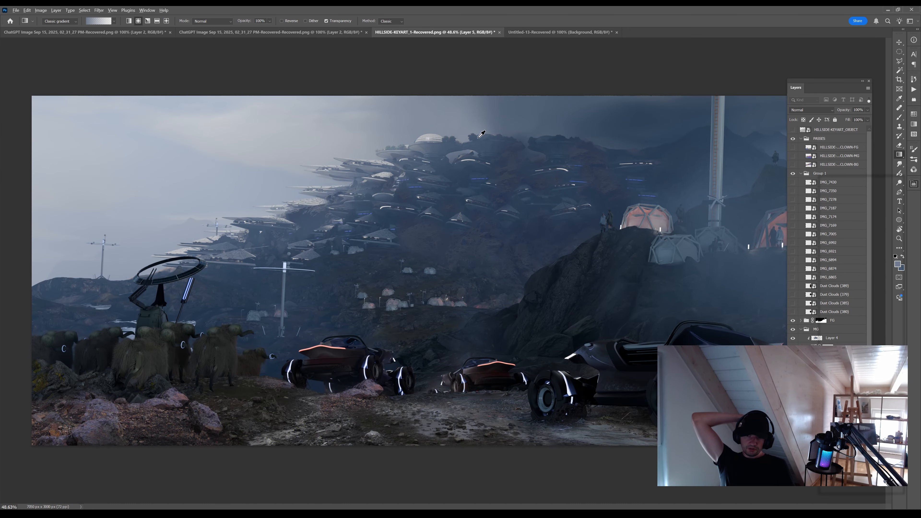
left_click(392, 120, "alt")
left_click_drag(394, 60, 561, 56)
left_click_drag(428, 65, 567, 69)
key("b")
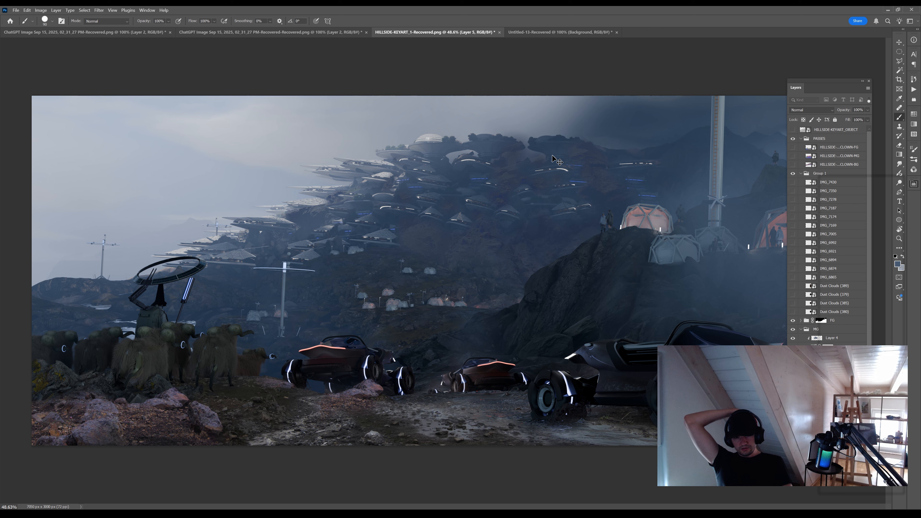
Undo the last brush stroke and extend a haze gradient in the sampled sky colour down behind the hilltop
key("ctrl+z")
key("g")
left_click(508, 109, "alt")
left_click_drag(540, 68, 539, 196)
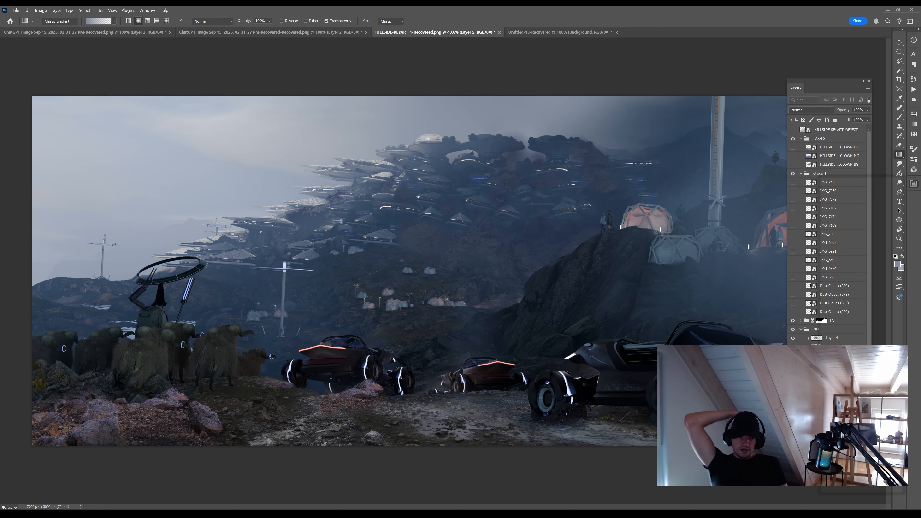
scroll(829, 236, "down", 1)
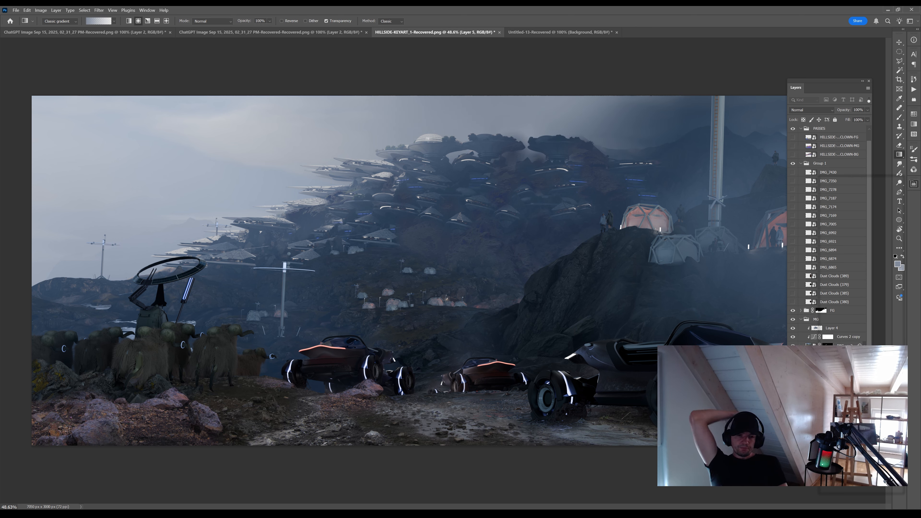
Reduce the haze over the summit domes and their trees with black gradients on the haze layer's mask
left_click(478, 183, "alt")
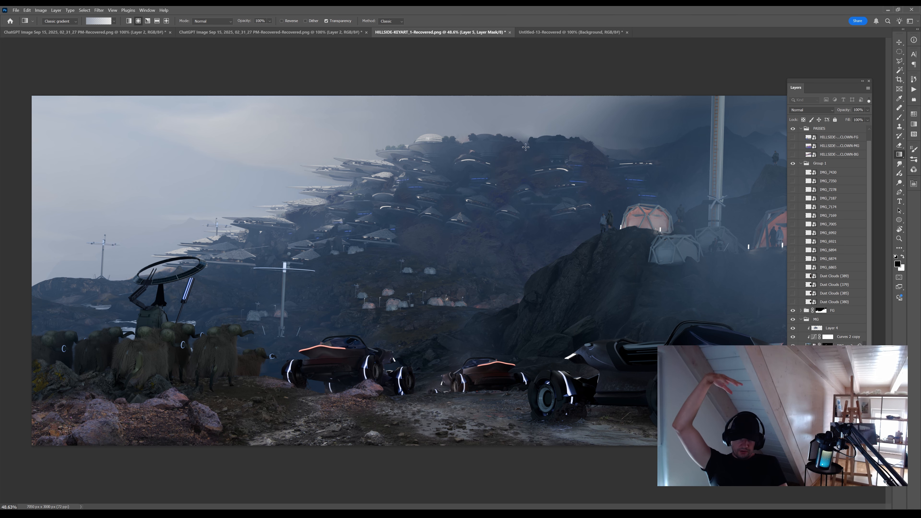
key("b")
key("x")
left_click_drag(492, 154, 466, 156)
left_click_drag(472, 230, 580, 232)
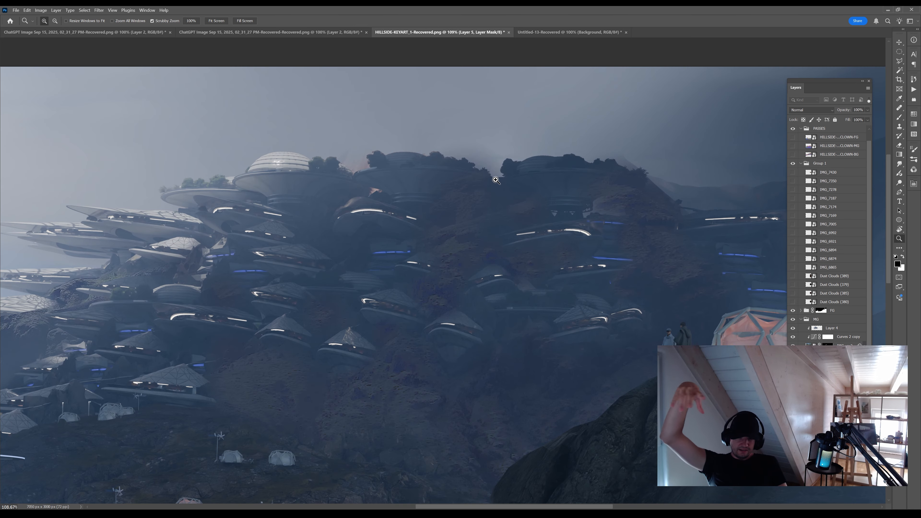
left_click_drag(693, 238, 593, 235)
key("g")
mouse_move(518, 185)
left_mouse_down()
mouse_move(468, 218)
mouse_move(482, 263)
left_mouse_up()
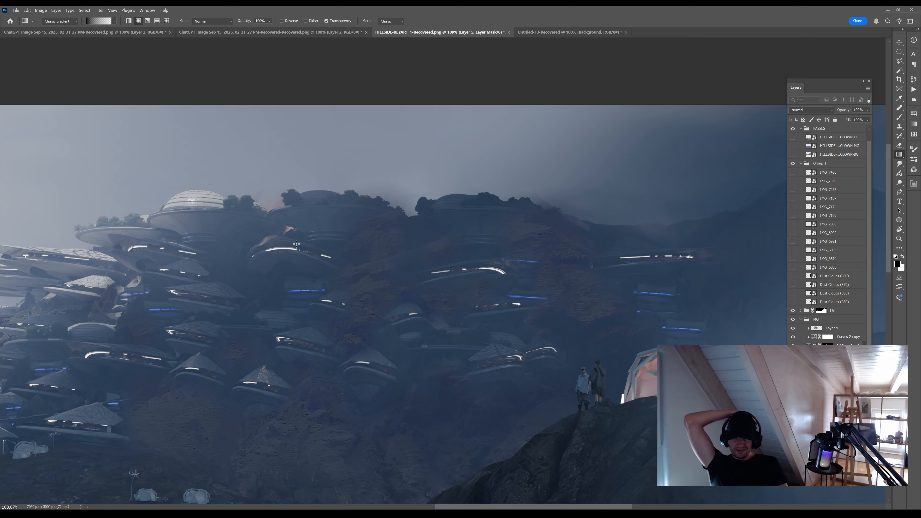
left_click_drag(296, 244, 238, 255)
Select the rocky gap beneath the summit domes from the object pass and lay a sampled sky-colour haze gradient into it
key("b")
left_click(792, 155)
left_click(792, 154)
left_click(793, 147)
left_click(793, 146)
scroll(793, 147, "up", 1)
left_click(835, 130)
key("w")
left_click(366, 200)
key("g")
left_click(329, 177, "alt")
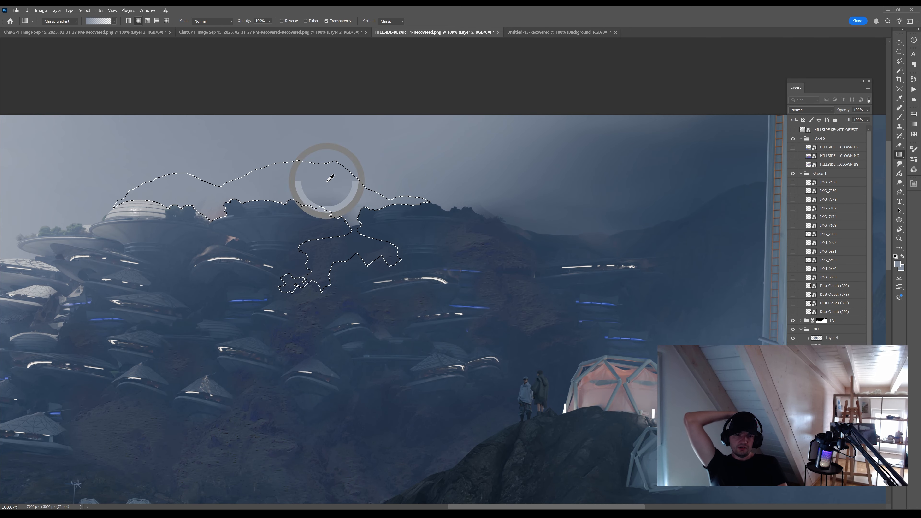
left_click_drag(316, 192, 313, 226)
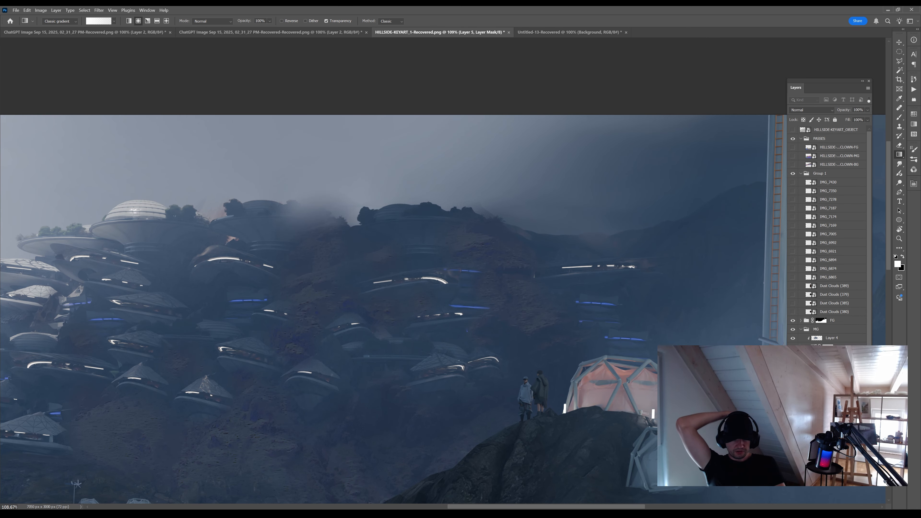
Undo the last haze changes and redraw the haze over the rocky gap with a gradient in newly sampled sky colour
key("ctrl+z")
key("ctrl+z")
left_click_drag(487, 263, 524, 300)
left_click(362, 232, "alt")
left_click_drag(370, 275, 377, 337)
key("ctrl+2")
key("ctrl+z")
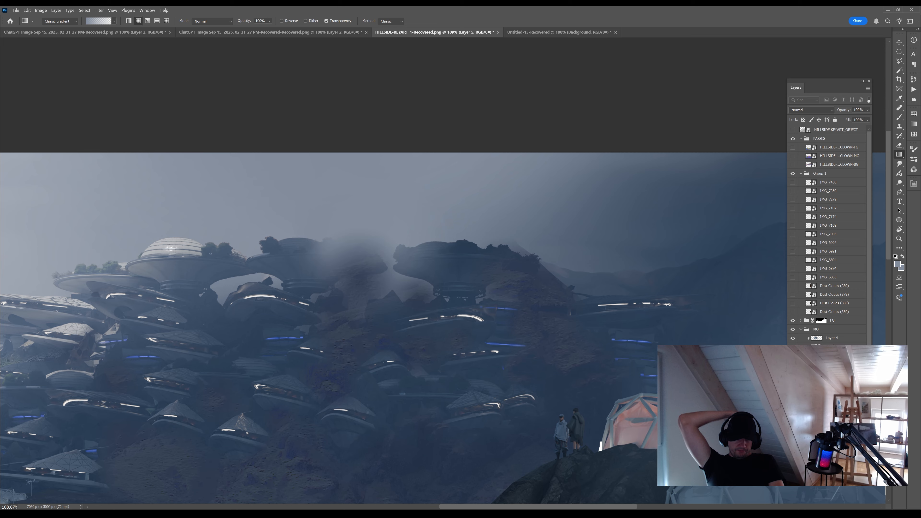
Merge Layer 4, Curves 2 copy and the other texture layers of the midground group into the MG layer
left_click(820, 332)
left_click(830, 338)
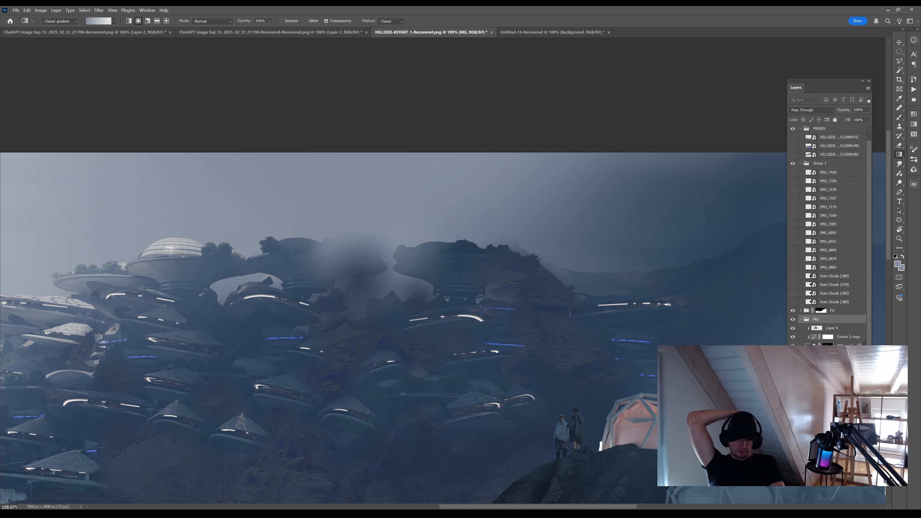
key("z")
key("ctrl+0")
left_click(840, 346, "shift")
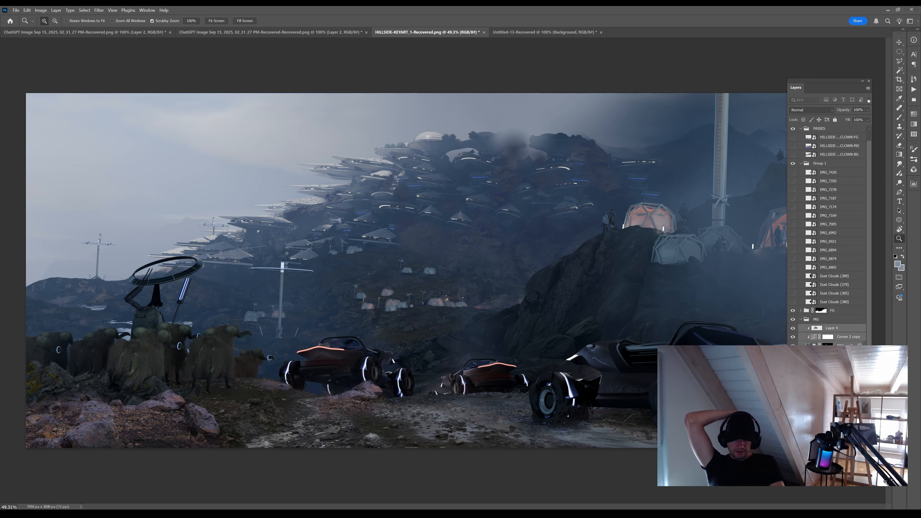
left_click_drag(841, 346, 838, 376)
Hide the haze over the rocky gap beneath the summit domes with black gradients on Layer 5's mask
scroll(826, 137, "up", 1)
left_click(825, 131)
key("w")
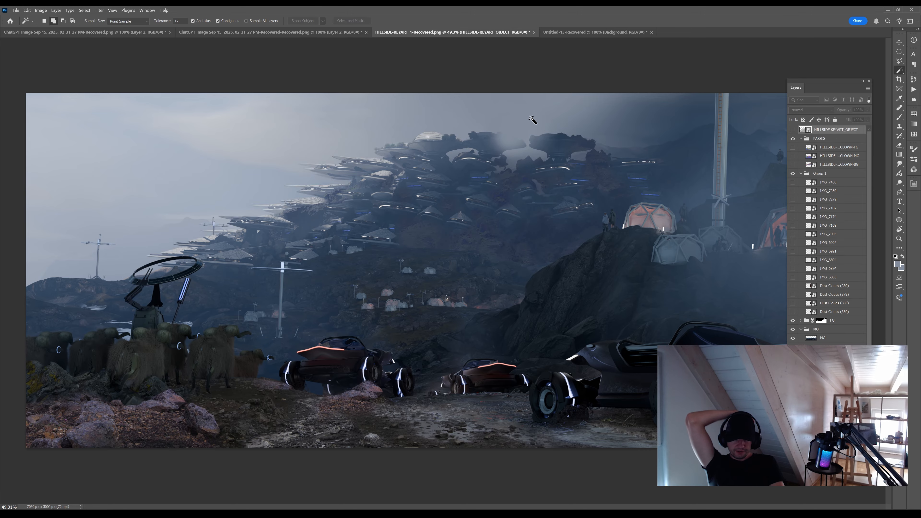
left_click(409, 121)
key("ctrl+d")
scroll(828, 327, "down", 1)
left_click(828, 345)
key("g")
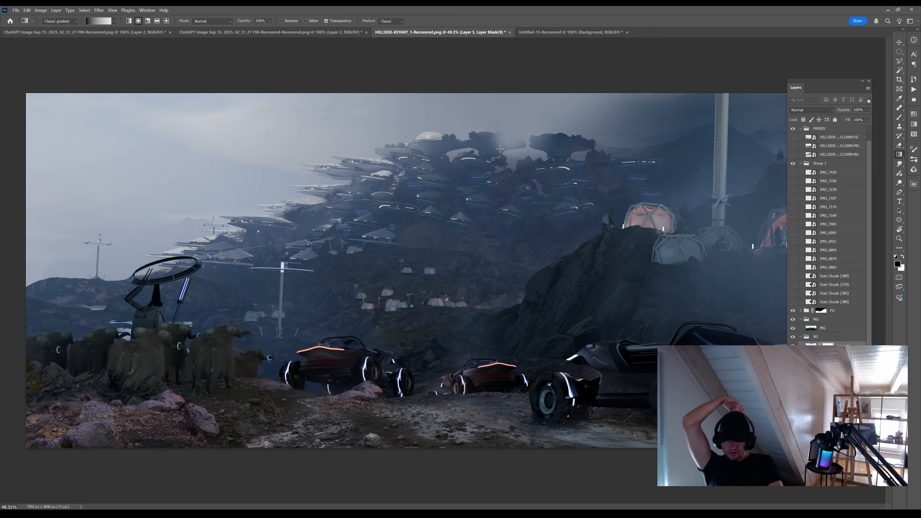
left_click_drag(507, 145, 537, 185)
left_click_drag(505, 165, 518, 182)
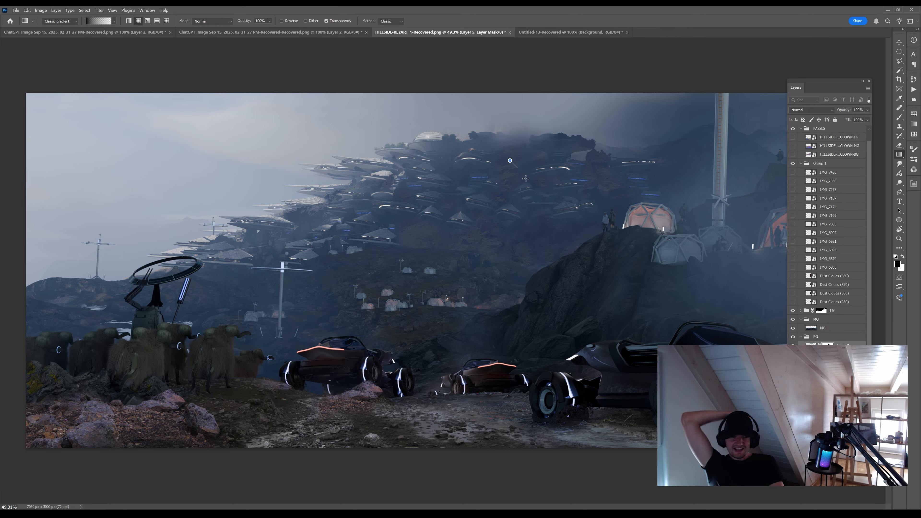
Try to bring the haze back inside the rocky gap, selected from the object pass, with a white gradient on Layer 5's mask
left_click_drag(869, 133, 870, 125)
left_click(834, 130)
key("w")
left_click(508, 155)
left_click(828, 355)
key("g")
left_click_drag(513, 152, 527, 172)
key("ctrl+d")
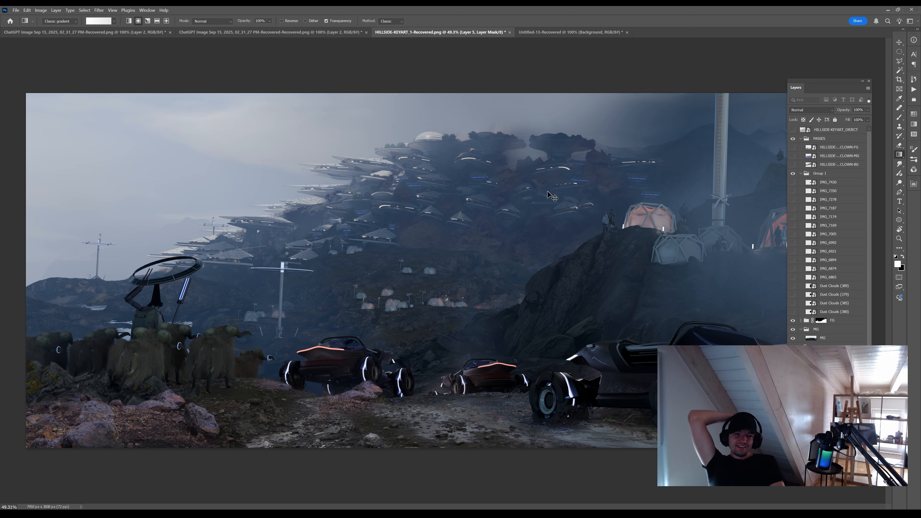
key("b")
key("ctrl+z")
Fade the haze above the summit trees with a black gradient on Layer 5's mask
key("g")
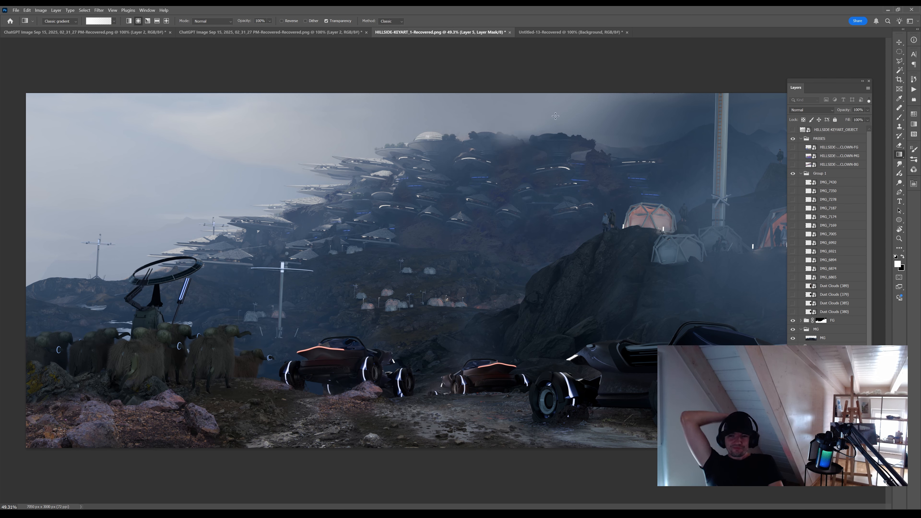
key("x")
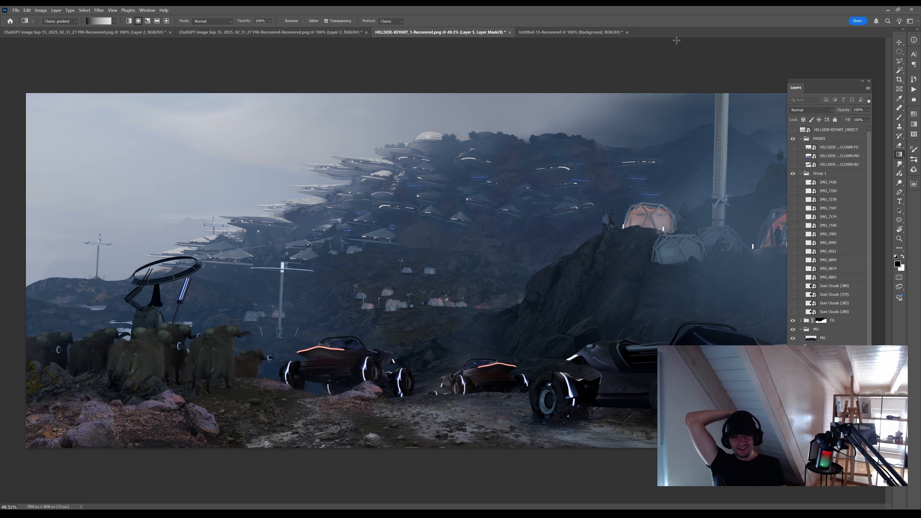
left_click_drag(568, 57, 676, 40)
Add a new background layer, draw a broad haze gradient from above the hilltop and sample the dark blue backdrop colour
mouse_move(671, 170)
left_mouse_down()
mouse_move(618, 173)
mouse_move(638, 171)
left_mouse_up()
key("ctrl+alt+shift+n")
left_click_drag(495, 99, 618, 82)
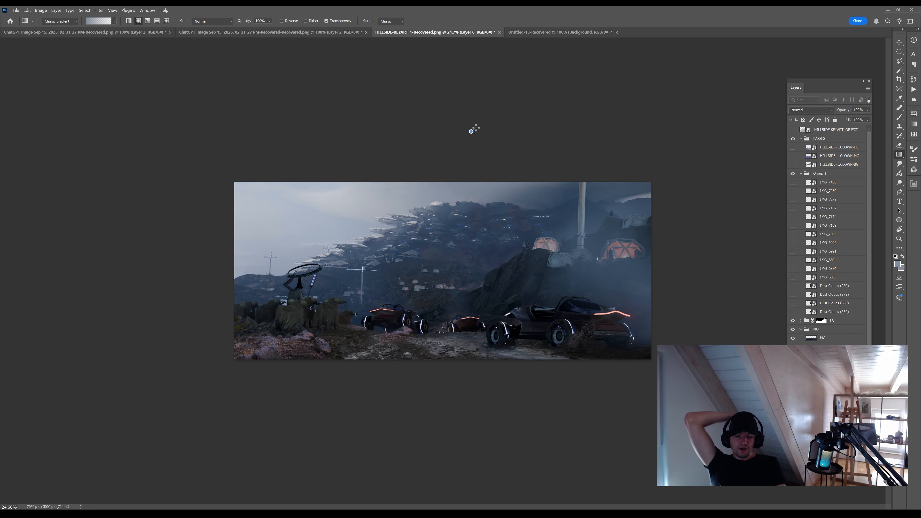
mouse_move(523, 374)
left_mouse_down()
mouse_move(514, 374)
mouse_move(529, 374)
left_mouse_up()
left_click(673, 195, "alt")
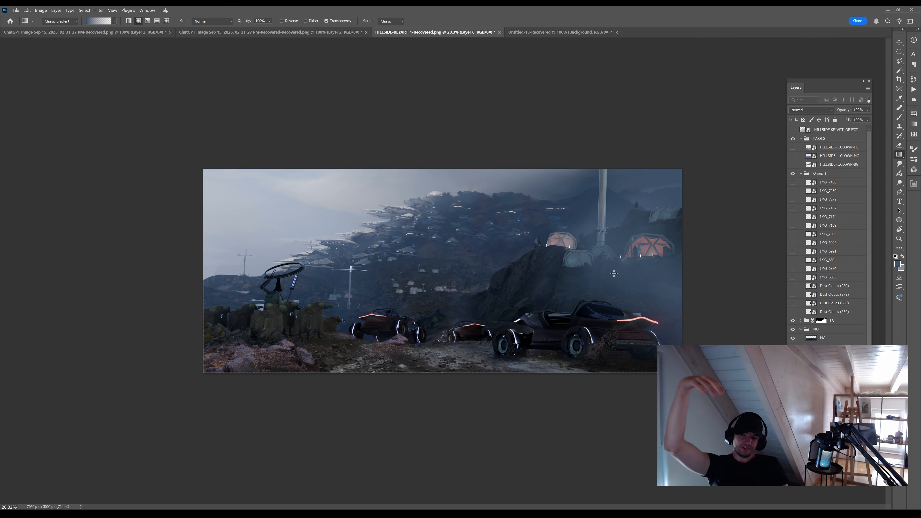
Preview the landscape photo layers in Group 1 one by one to compare them as textures for the distant hills
left_click(793, 182)
left_click(792, 182)
left_click(792, 200)
left_click(793, 199)
left_click(793, 217)
left_click(793, 217)
left_click(793, 226)
left_click(793, 234)
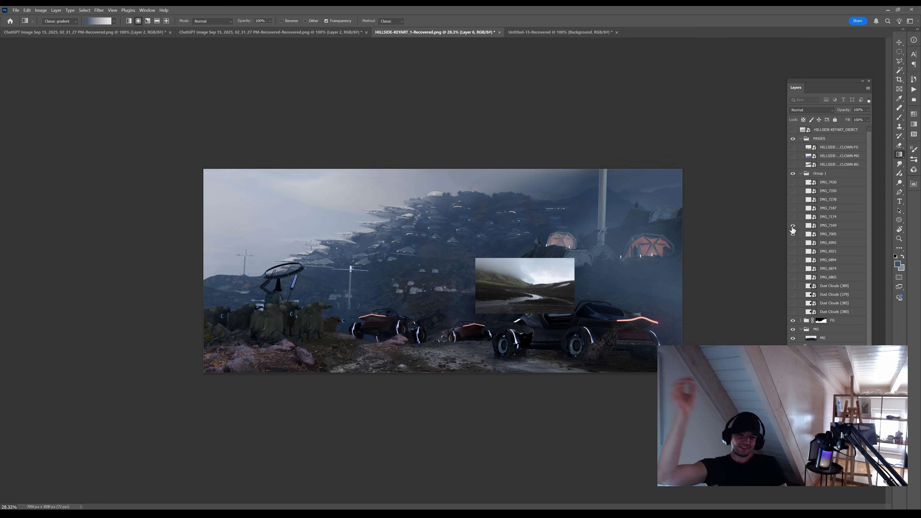
left_click(792, 225)
left_click(792, 242)
left_click(793, 234)
left_click(594, 277)
double_click(792, 242)
left_click(793, 251)
left_click(793, 242)
left_click(793, 260)
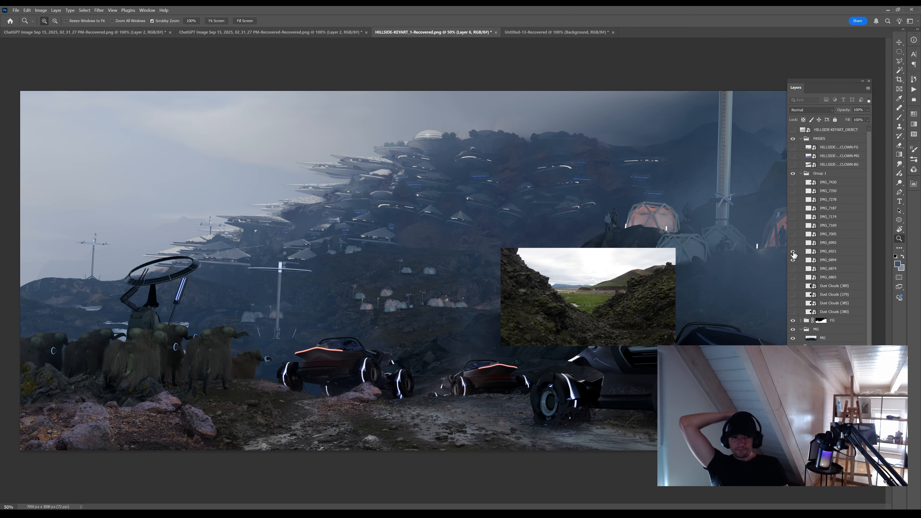
left_click(793, 251)
left_click(792, 268)
left_click(792, 260)
left_click(792, 268)
left_click(792, 285)
left_click(793, 286)
left_click(793, 251)
left_click(792, 234)
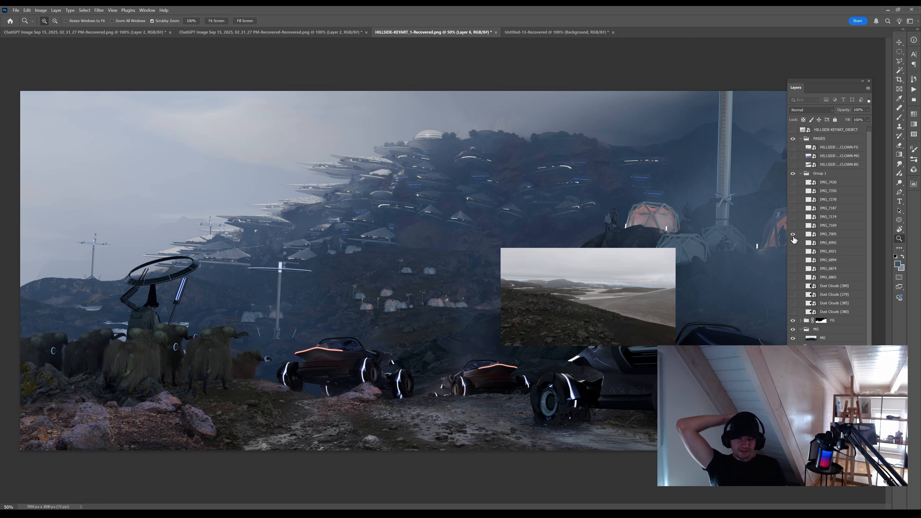
left_click(793, 234)
double_click(792, 226)
left_click(793, 218)
left_click(793, 217)
left_click(793, 208)
left_click(793, 208)
Show the cliff photo IMG_7278, copy it to the top of the BG group and hide the original
left_click(793, 200)
left_click(834, 200)
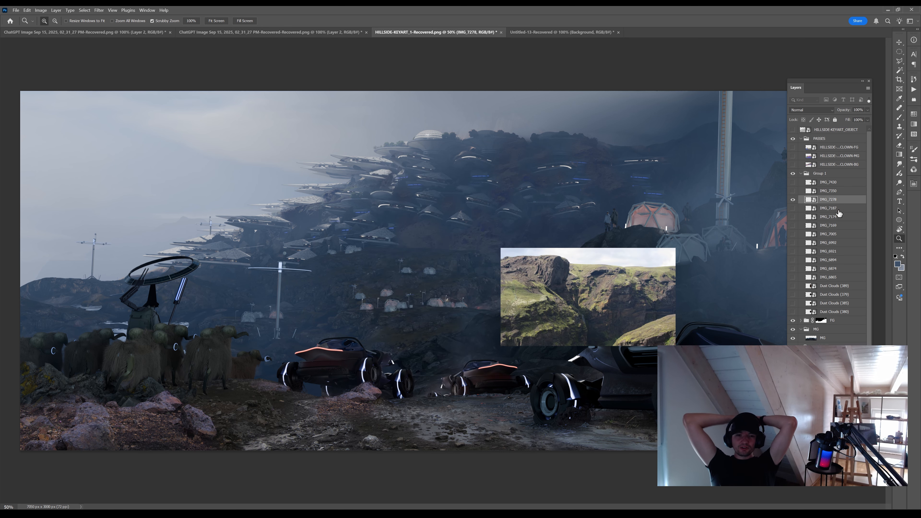
left_click(814, 329, "ctrl")
scroll(804, 334, "down", 1)
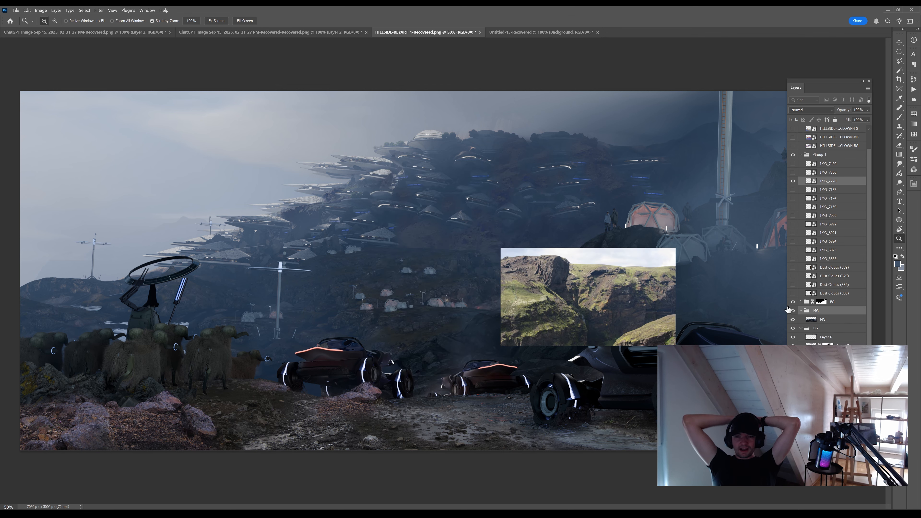
left_click(811, 335, "ctrl")
key("ctrl+d")
left_click(833, 182)
left_click_drag(834, 183, 823, 332)
left_click(793, 182)
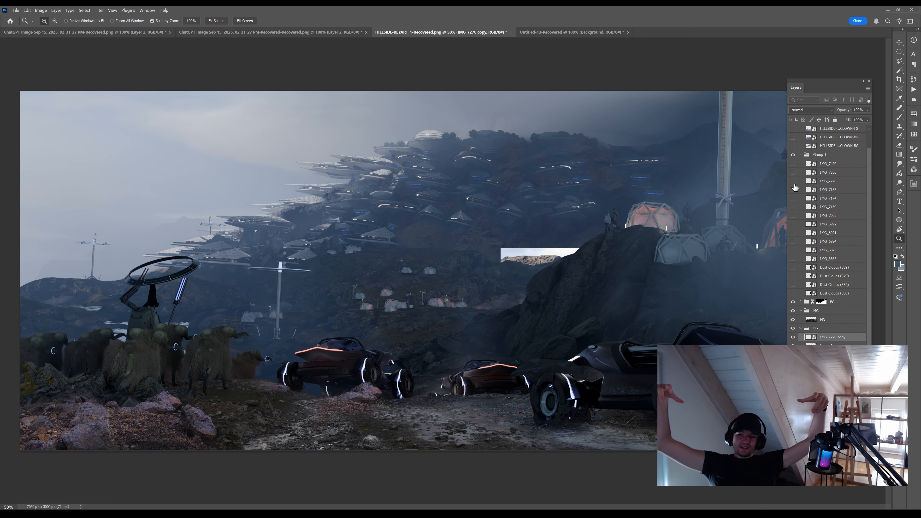
Move the cliff photo copy to the distant ridge behind the herd and enlarge it to about 160%
left_click_drag(567, 264, 85, 252)
key("ctrl+t")
left_click_drag(85, 256, 106, 177)
left_click_drag(221, 254, 208, 291)
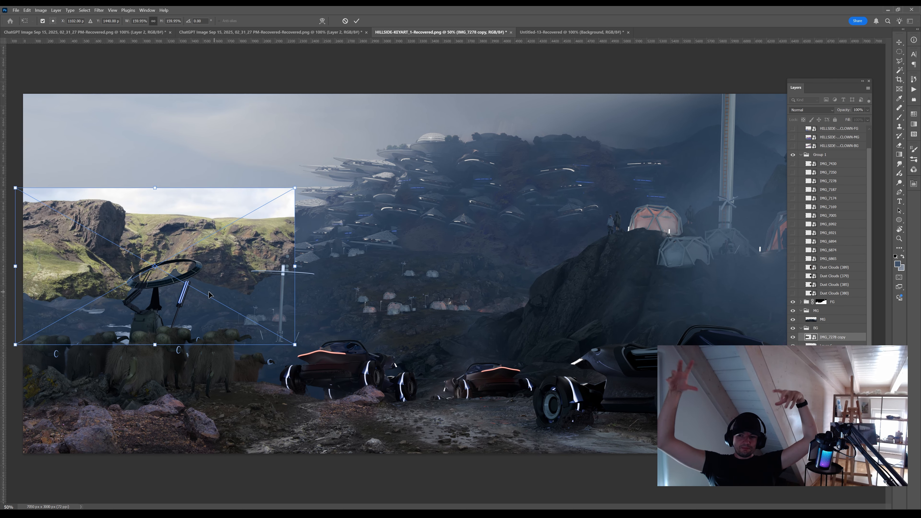
left_click_drag(208, 237, 74, 311)
key("Return")
Select the cliff photo's pale sky and hide it with an inverted layer mask
key("w")
left_click(76, 267)
left_click(112, 269)
left_click(820, 428)
key("ctrl+i")
Rotate the cliff photo slightly counterclockwise and reposition it along the distant ridge behind the herder
key("ctrl+t")
key("Return")
left_click(809, 337)
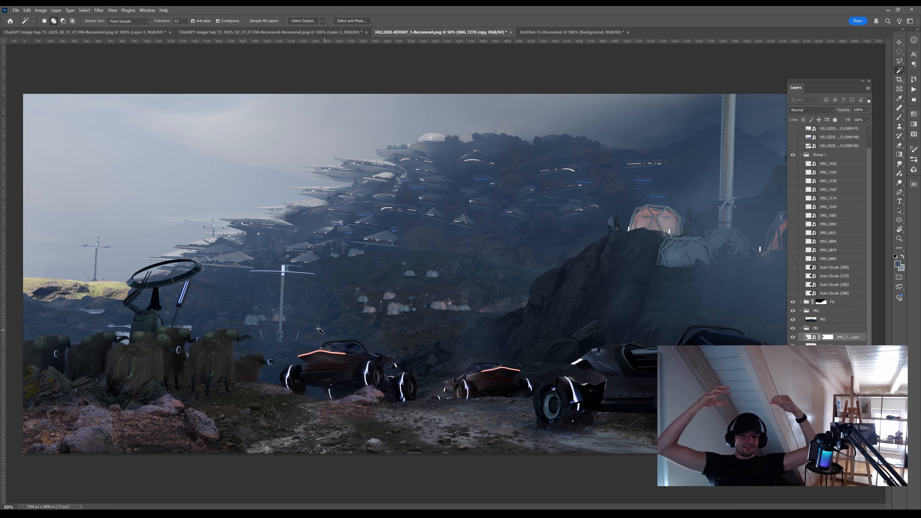
left_click_drag(187, 304, 562, 267)
key("ctrl+t")
left_click_drag(598, 215, 581, 173)
left_click_drag(383, 285, 358, 302)
key("Return")
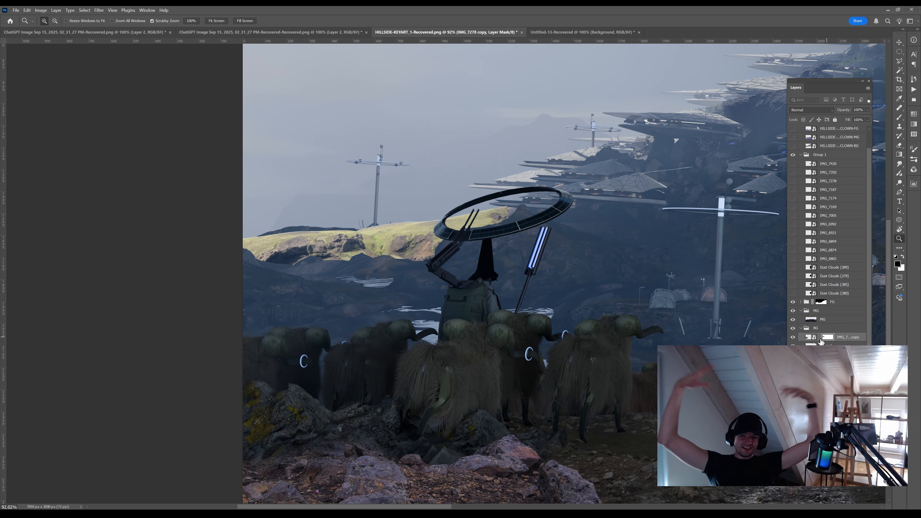
key("ctrl+t")
right_click(80, 201)
left_click(91, 258)
key("Escape")
Load the cliff photo's mask as a selection, deselect it and remove the mask from the layer
left_click(825, 337, "ctrl")
left_click(815, 327)
left_click_drag(552, 269, 570, 298)
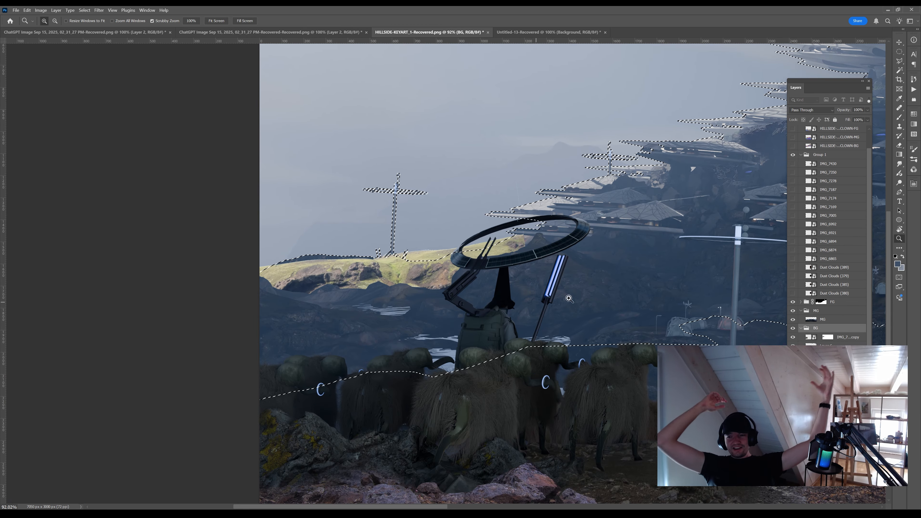
left_click(828, 336)
key("ctrl+d")
key("Delete")
Set the cliff photo's opacity to 83% and adjust its placement against the distant ridge with Free Transform
key("ctrl+t")
left_click_drag(530, 175, 544, 193)
left_click_drag(844, 110, 840, 109)
left_click_drag(417, 282, 431, 278)
left_click_drag(462, 282, 469, 279)
Warp the cliff photo into an arch so that its crest follows the distant ridge line behind the herder
left_click(322, 21)
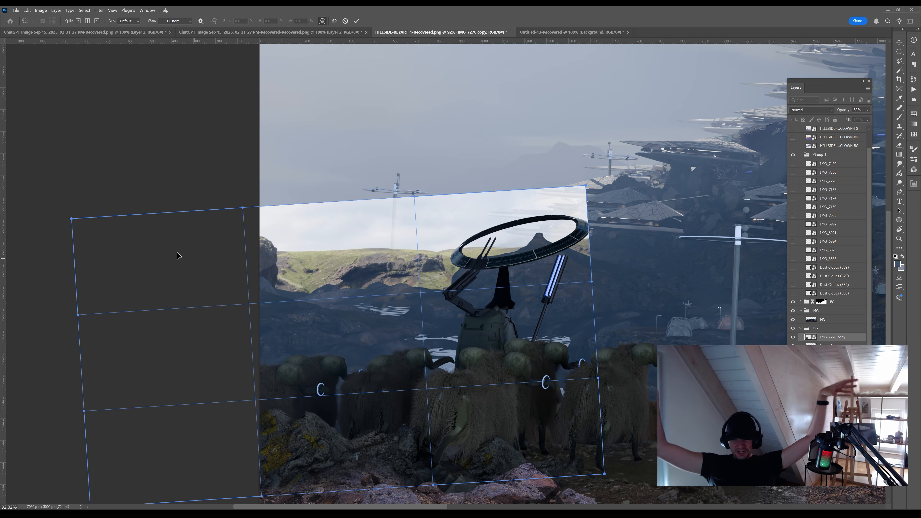
left_click_drag(72, 219, 45, 247)
left_click_drag(585, 185, 619, 196)
left_click_drag(46, 247, 29, 305)
left_click_drag(620, 198, 653, 212)
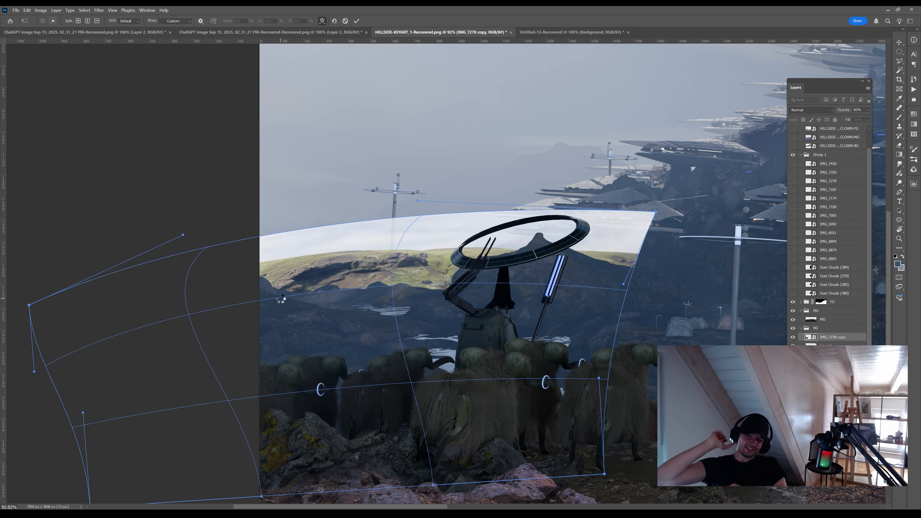
left_click_drag(29, 305, 22, 368)
left_click_drag(378, 234, 376, 213)
left_click_drag(183, 296, 179, 276)
left_click_drag(654, 212, 625, 216)
left_click_drag(529, 224, 542, 226)
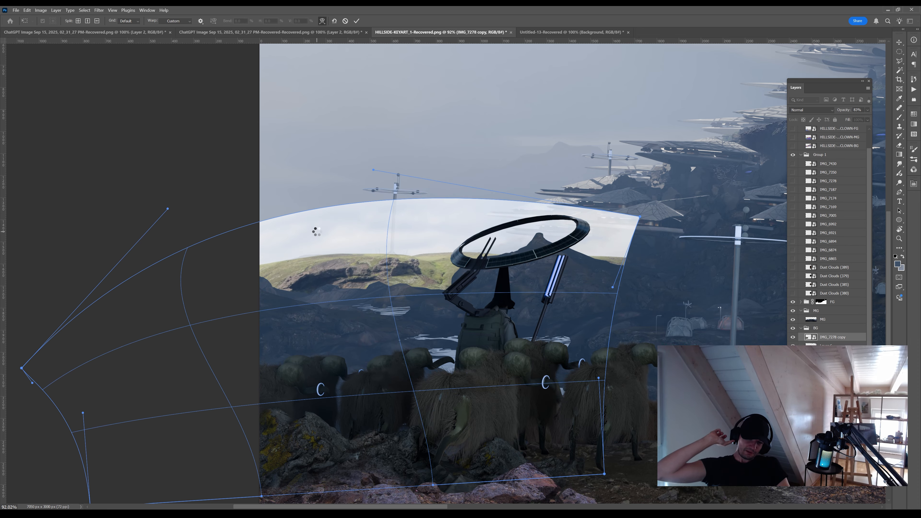
key("Return")
Mask out the warped cliff photo's pale sky with an inverted mask and set the layer's opacity to 100%
key("ctrl+d")
key("w")
left_click(363, 225)
left_click(611, 243)
left_click(820, 468)
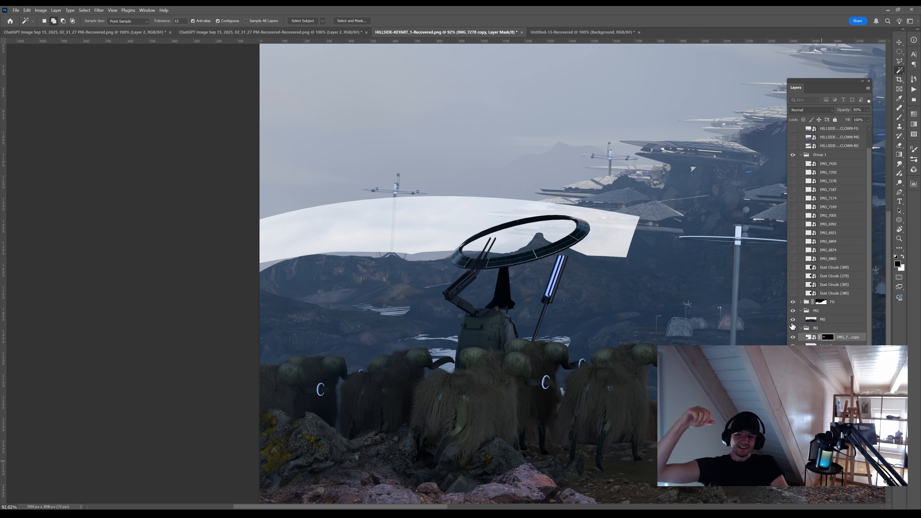
key("ctrl+i")
key("0")
left_click(809, 339)
left_click_drag(390, 312, 366, 314)
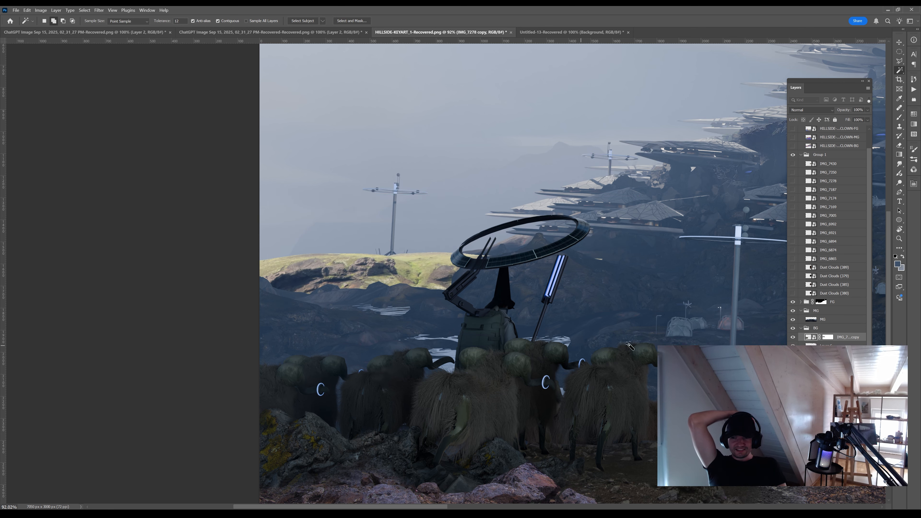
Brush the cliff photo's mask along the ridge crest within a loaded selection, deselect, and compare the ridge with and without the photo
left_click(811, 363, "ctrl")
left_click(827, 337)
key("b")
left_click_drag(261, 255, 435, 255)
key("ctrl+d")
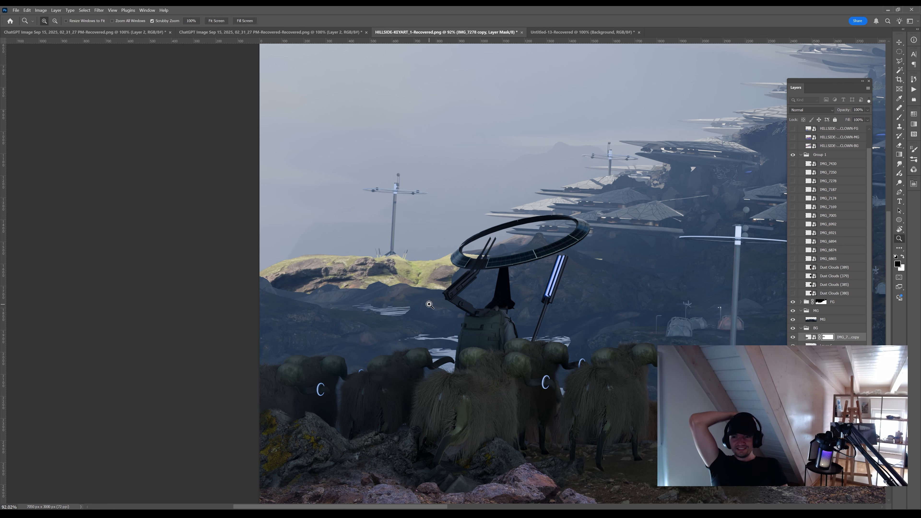
key("x")
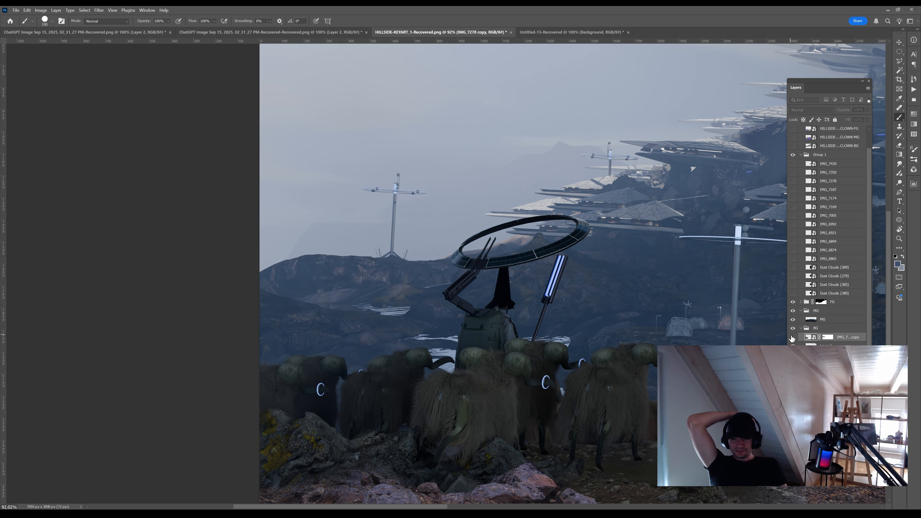
key("i")
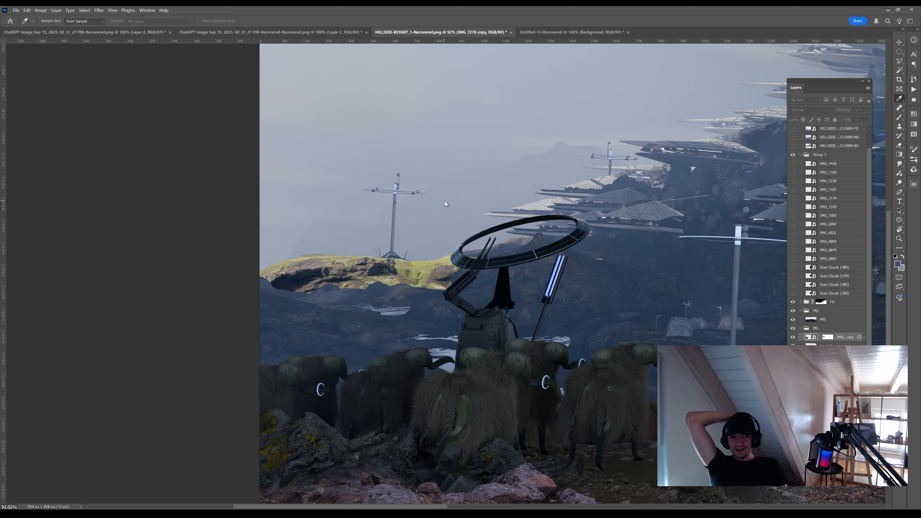
key("b")
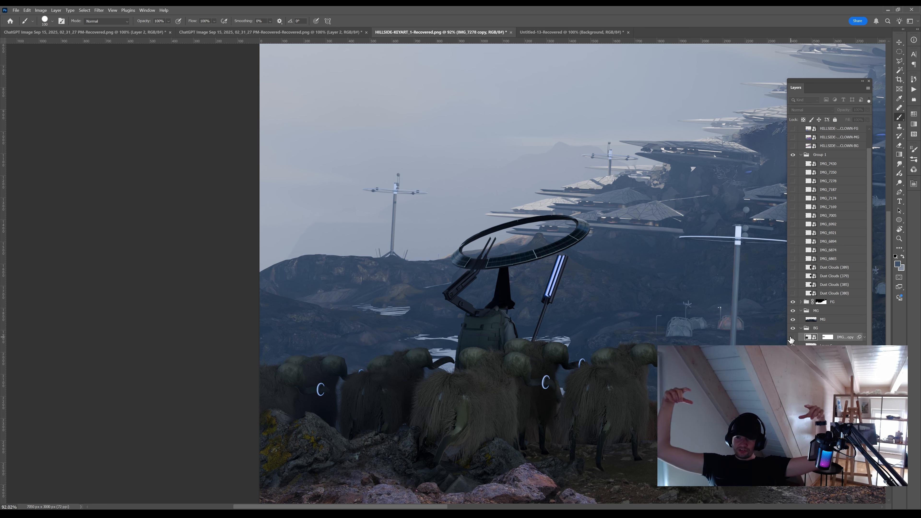
Refine the cliff photo's warp by pulling down its upper edge and adjusting its outer curve behind the herder
key("ctrl+t")
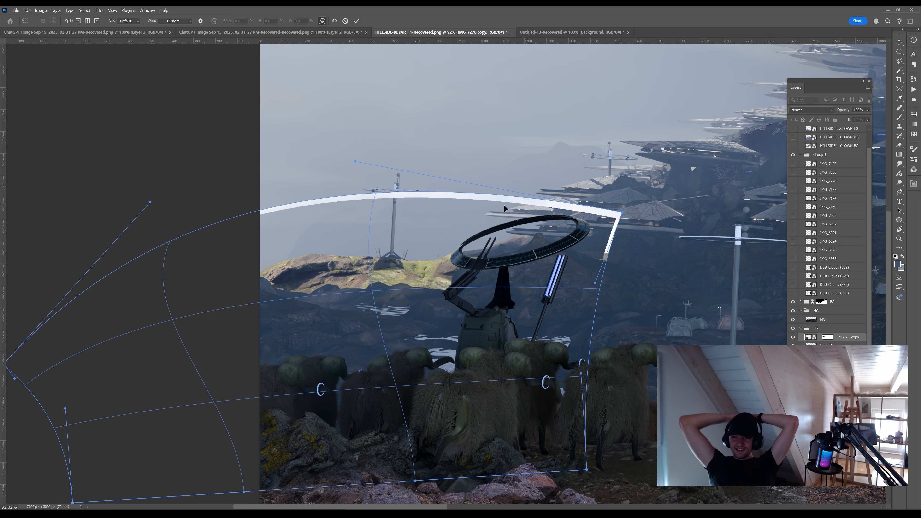
left_click_drag(399, 204, 402, 215)
mouse_move(113, 308)
left_mouse_down()
mouse_move(126, 302)
mouse_move(108, 295)
left_mouse_up()
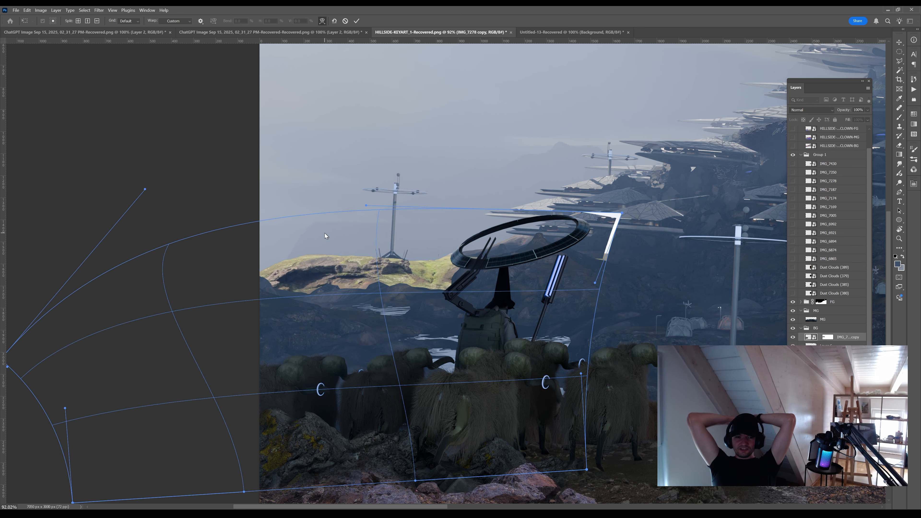
key("Return")
Add a new layer clipped to the cliff photo, fill it with the dark blue foreground colour and set it to Hue blending
key("ctrl+shift+alt+n")
key("ctrl+alt+g")
key("g")
key("alt+BackSpace")
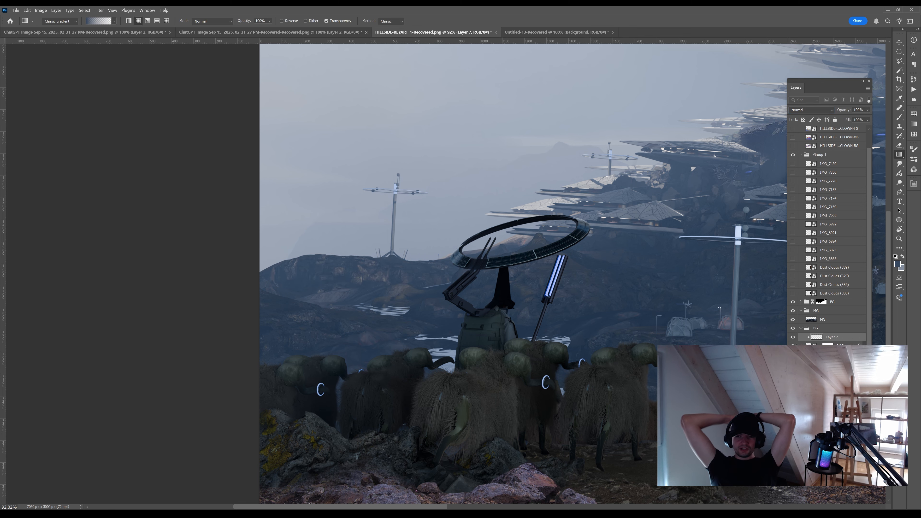
left_click(812, 110)
key("shift+g")
left_click(793, 347)
left_click(792, 347)
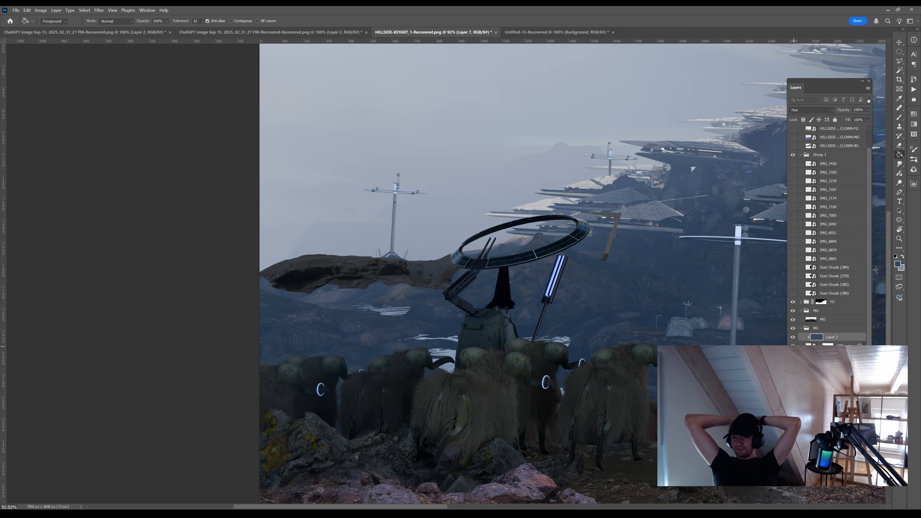
Add a second clipped layer filled with a colour sampled from the ridge, using Lighter Color blending at 60% opacity
key("ctrl+shift+alt+n")
key("ctrl+alt+g")
left_click(793, 356)
left_click(398, 268, "alt")
scroll(826, 111, "down", 2)
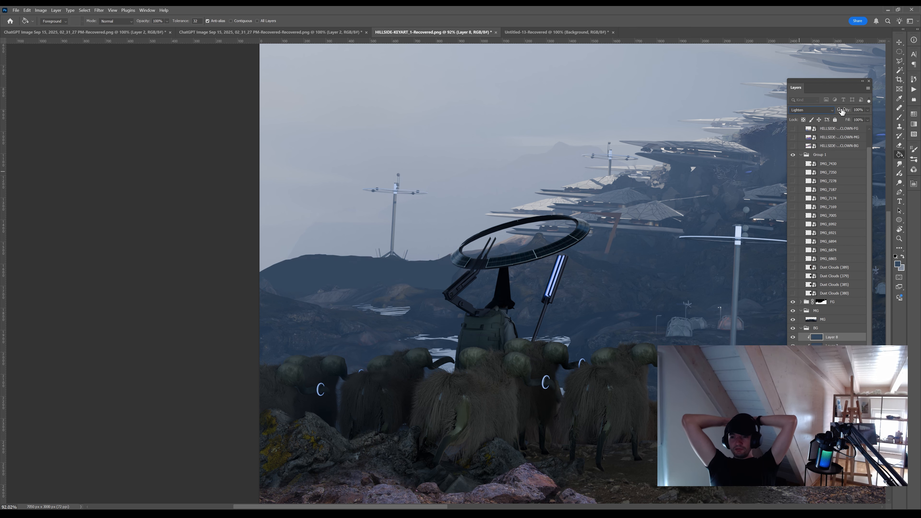
left_click_drag(843, 112, 835, 114)
left_click(793, 338)
left_click(792, 338)
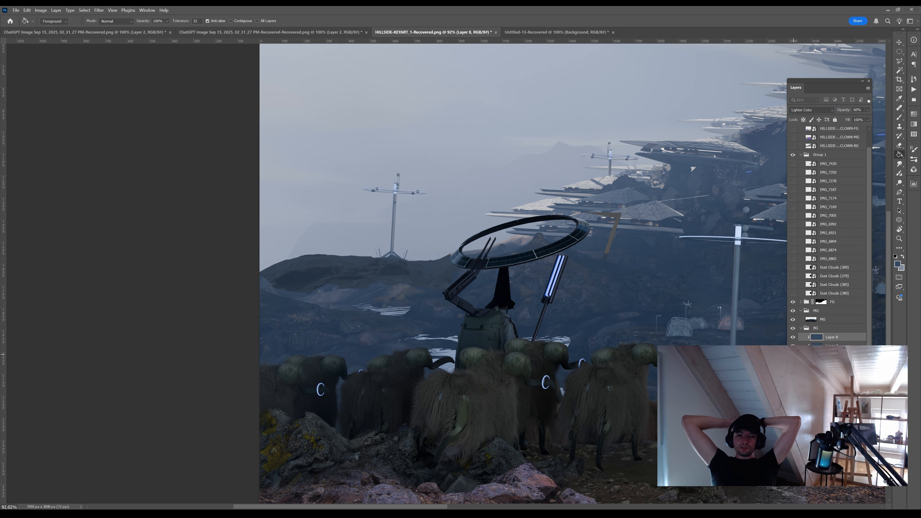
Brighten the cliff photo with a Levels adjustment
left_click(830, 356)
key("ctrl+l")
left_click_drag(448, 203, 429, 203)
key("Return")
Switch the clipped blue tint layer from Hue to Color blending and check the whole composition
left_click(833, 345)
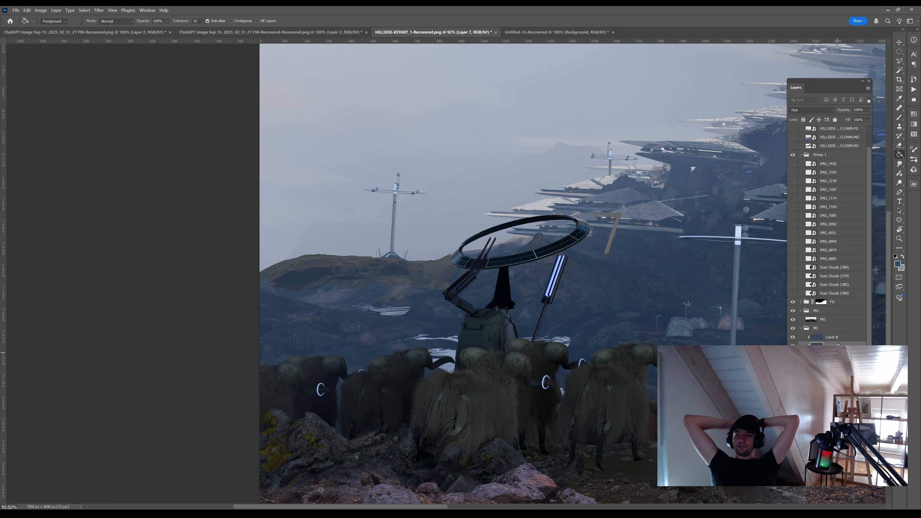
key("z")
left_click_drag(500, 294, 444, 294)
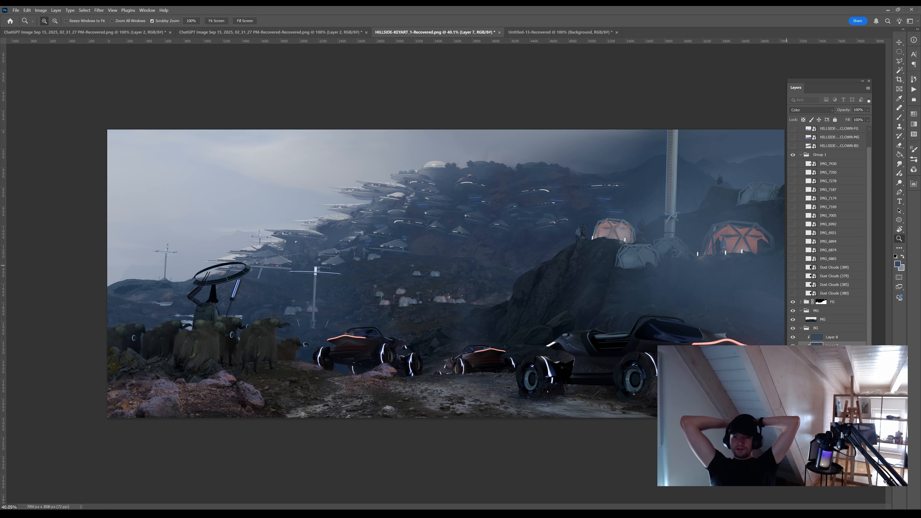
left_click_drag(487, 450, 463, 450)
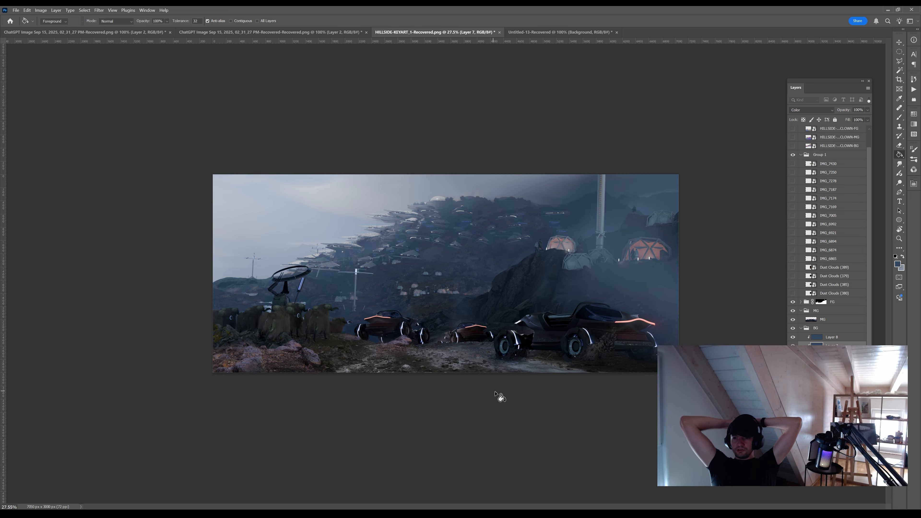
Select the foreground area around the vehicles and add a new layer directly above the FG group
key("w")
left_click(837, 130)
left_click(555, 326)
scroll(823, 291, "down", 2)
left_click(821, 277)
left_click(800, 277)
key("ctrl+shift+alt+n")
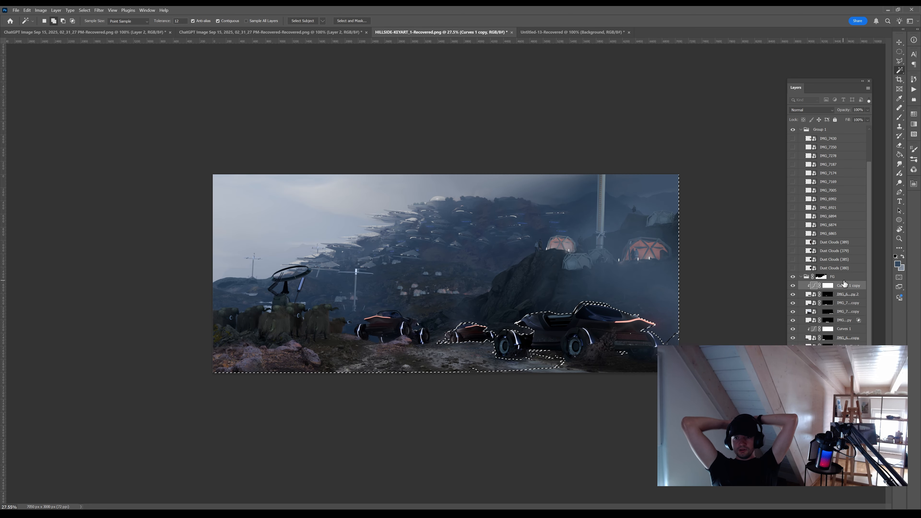
Draw faint haze gradients at 13% opacity across the midground behind the vehicles on the new layer
key("g")
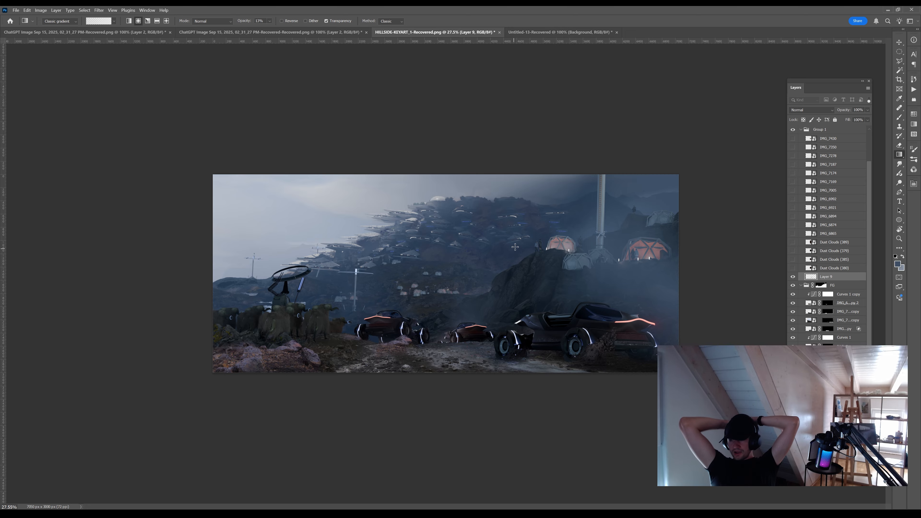
left_click_drag(425, 290, 482, 292)
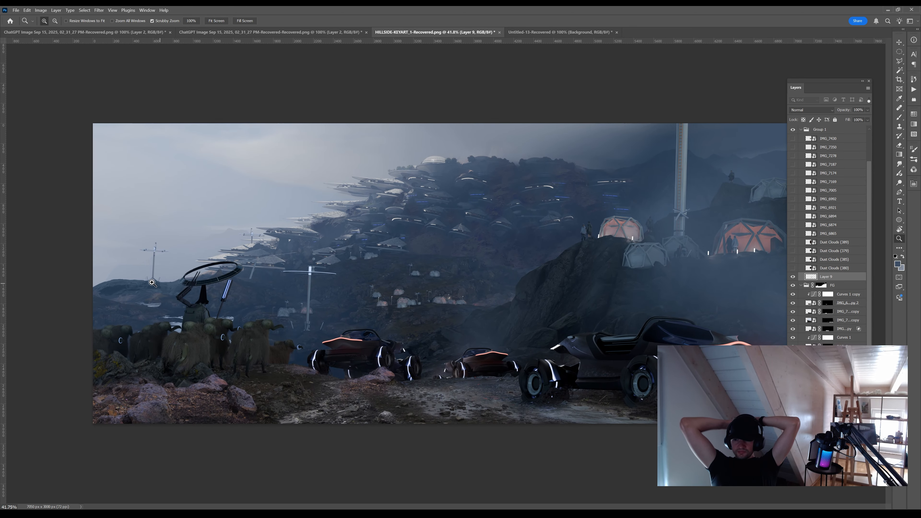
left_click_drag(598, 270, 509, 304)
mouse_move(512, 303)
left_mouse_down()
mouse_move(531, 304)
mouse_move(503, 309)
left_mouse_up()
left_click_drag(686, 282, 725, 138)
left_click_drag(736, 295, 691, 302)
Duplicate the IMG_6874 rock photo into the FG group, hide the original and move the copy toward the domes' slope
left_click(793, 225)
left_click_drag(817, 227, 821, 289)
left_click(793, 225)
left_click_drag(607, 283, 740, 236)
Flip the rock photo copy horizontally, enlarge it and place it over the large vehicle and slope
key("ctrl+t")
key("Escape")
key("ctrl+t")
key("Return")
key("ctrl+t")
right_click(588, 346)
left_click(616, 499)
left_click_drag(638, 308, 523, 401)
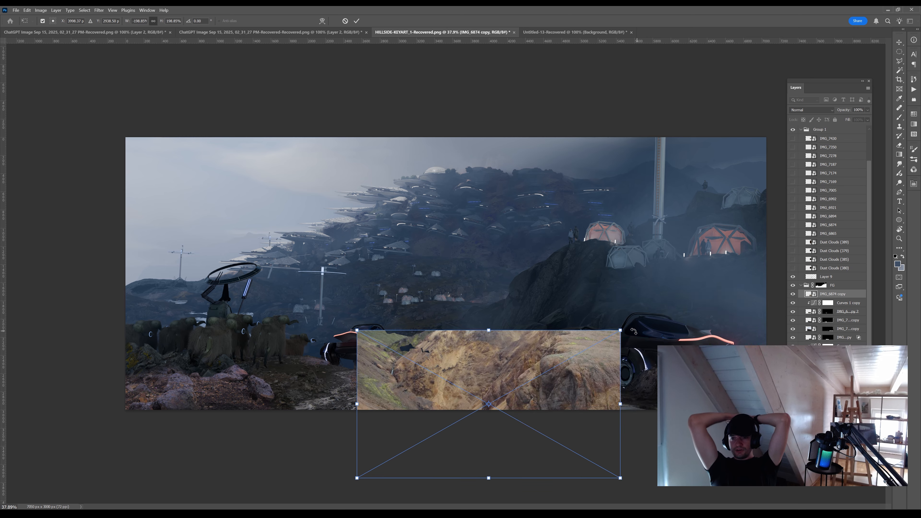
left_click_drag(637, 263, 765, 289)
key("Return")
Set the rock photo copy to Overlay blending and adjust its position over the slope
left_click(811, 109)
left_click(800, 212)
mouse_move(714, 321)
left_mouse_down()
mouse_move(729, 329)
mouse_move(730, 320)
left_mouse_up()
Warp the rock photo to follow the slope below the domes and apply Black & White and Levels filters to it
key("ctrl+t")
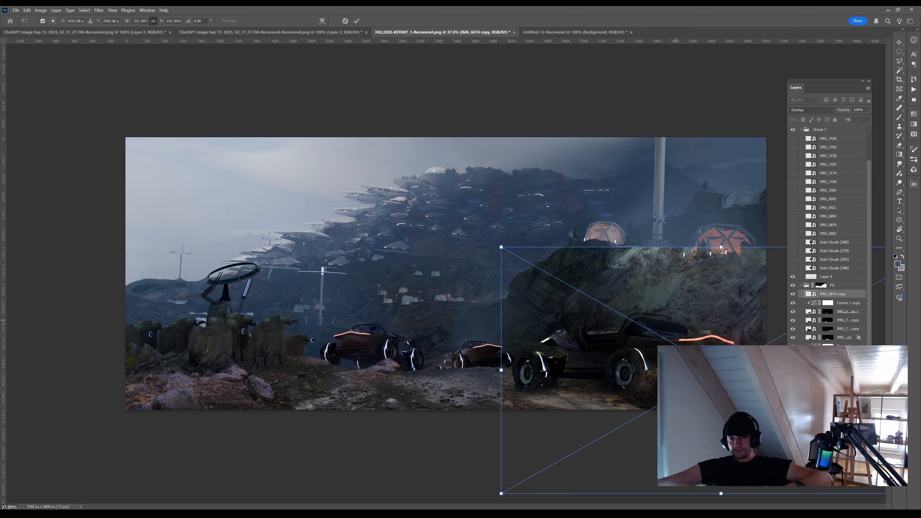
right_click(634, 308)
left_click(652, 368)
left_click_drag(502, 249, 504, 268)
left_click_drag(654, 283, 699, 262)
key("Return")
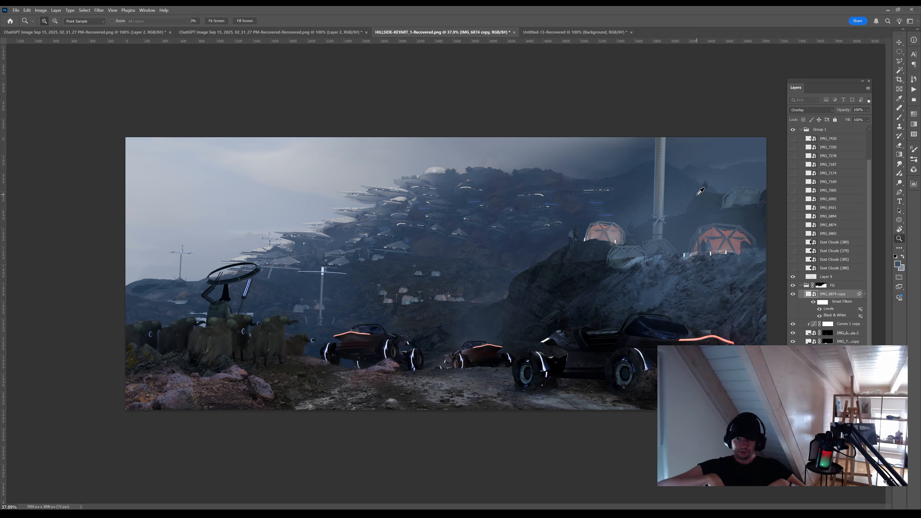
Add a layer mask to the rock photo, fill it with black and make white the foreground colour
key("i")
left_click(820, 435)
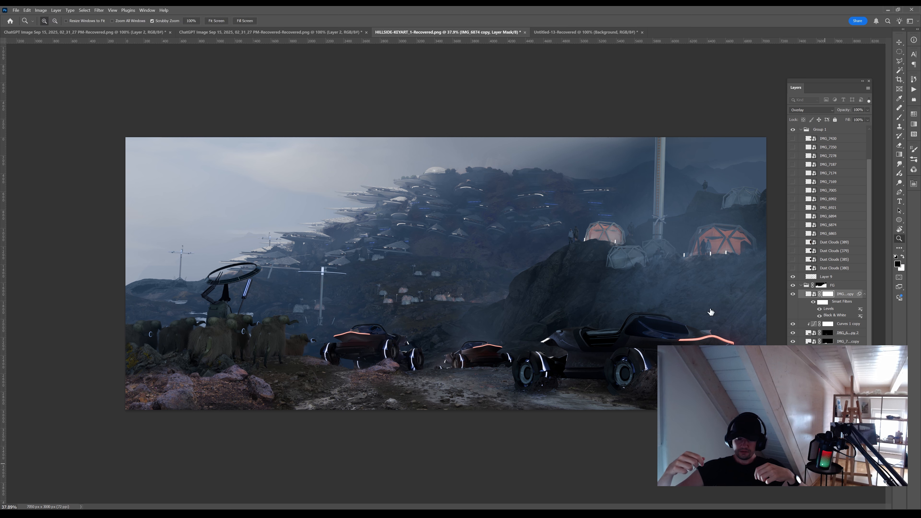
key("g")
key("x")
key("shift+g")
left_click(754, 276)
key("shift+g")
key("x")
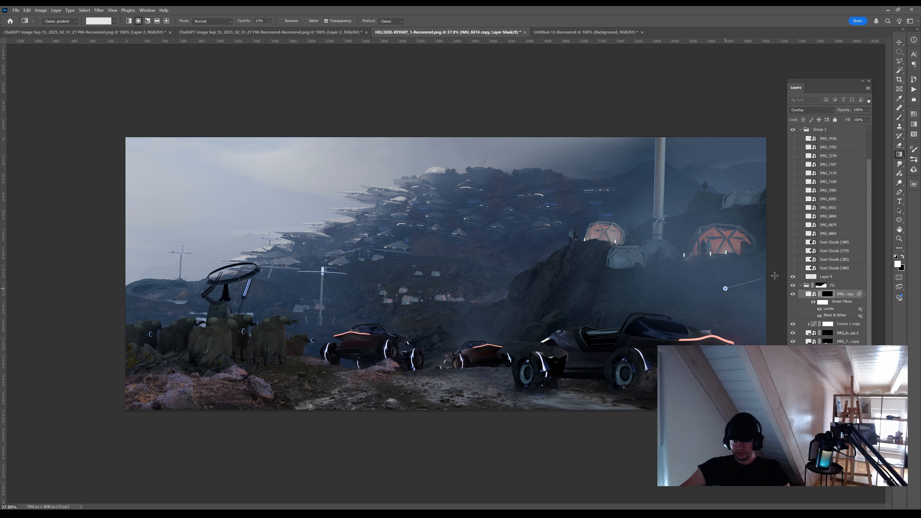
Reveal the rock texture on the slope beneath the domes with white mask gradients at 84% opacity
scroll(727, 283, "up", 2)
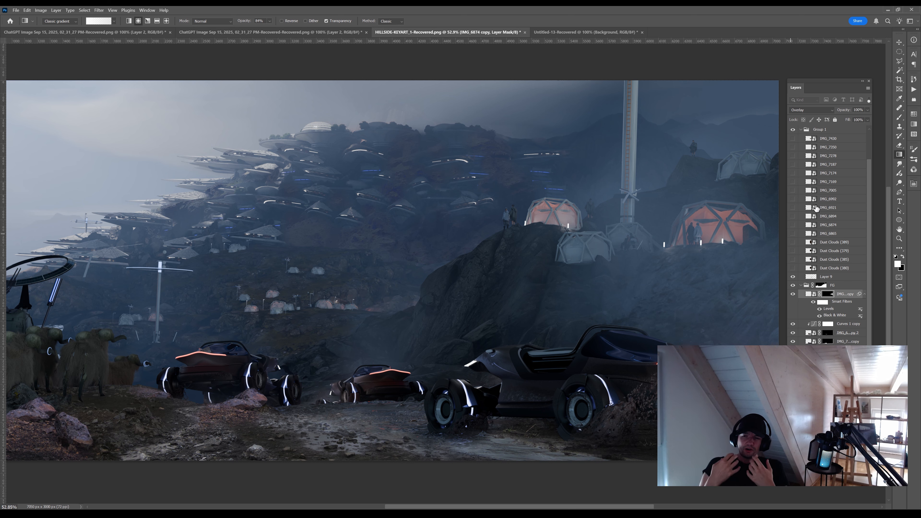
scroll(816, 207, "up", 2)
left_click(821, 329, "ctrl")
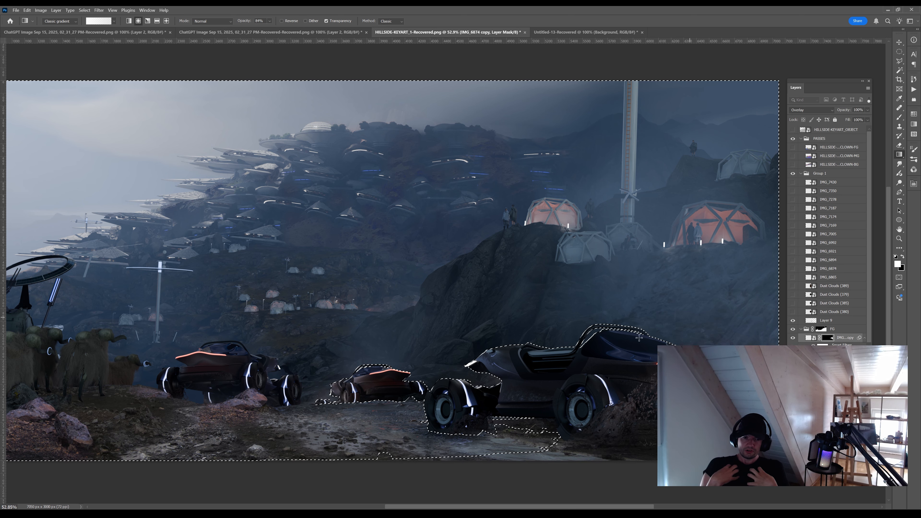
key("ctrl+d")
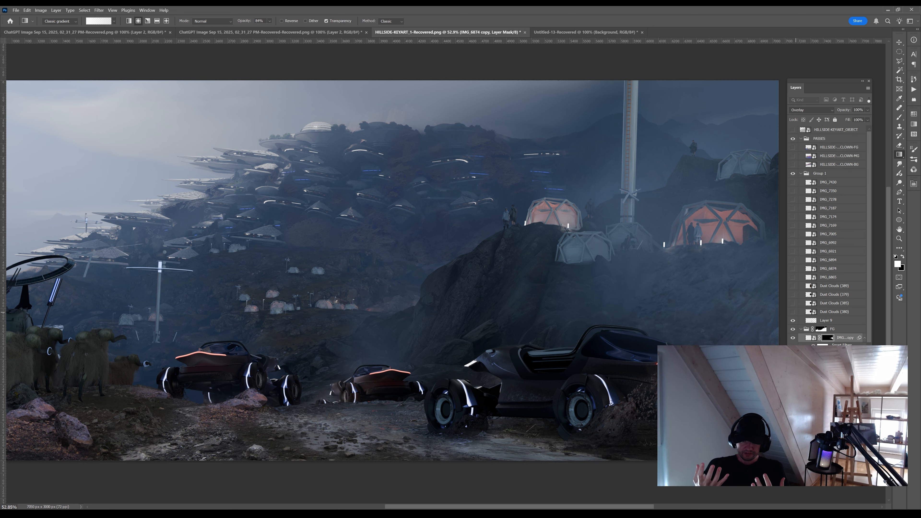
left_click_drag(644, 298, 653, 319)
left_click_drag(674, 326, 616, 327)
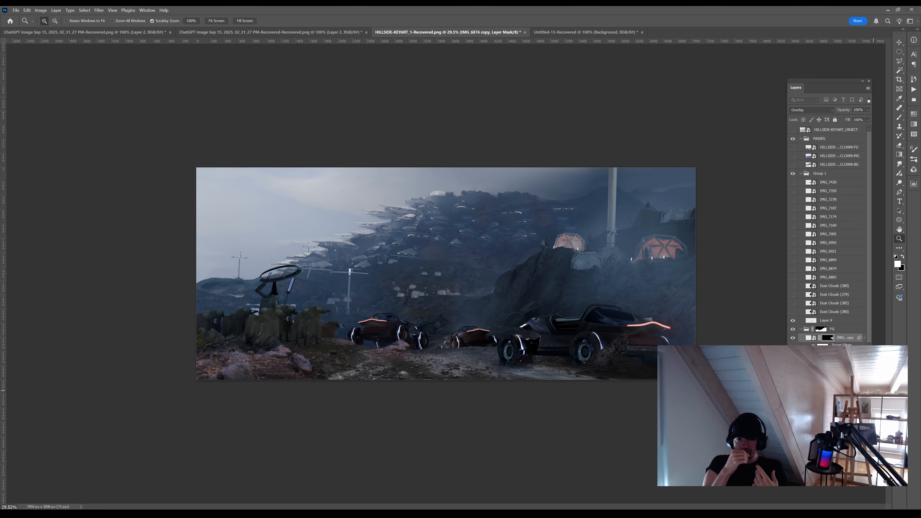
Sharpen the rock photo copy with an Unsharp Mask filter and inspect the slope
scroll(846, 388, "down", 4)
left_click(847, 388)
left_click_drag(681, 281, 751, 283)
left_click_drag(859, 226, 841, 241)
left_click(810, 228)
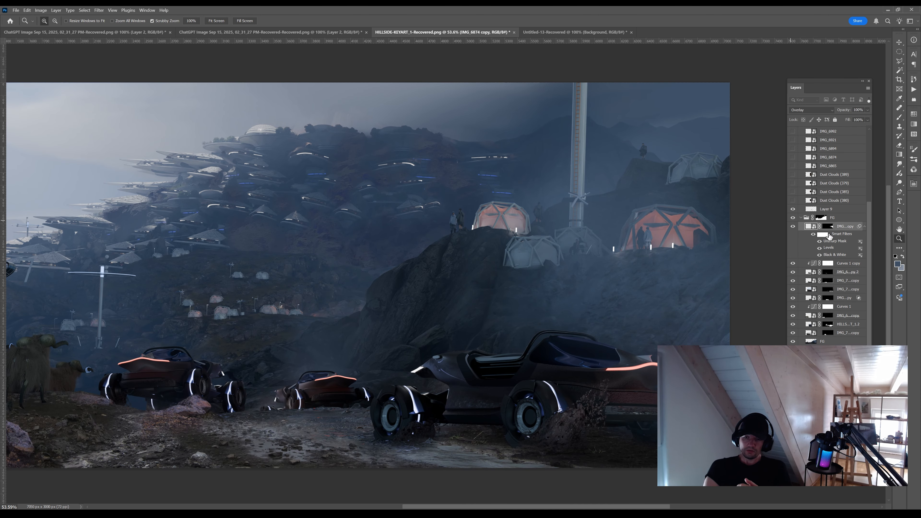
left_click_drag(406, 290, 361, 322)
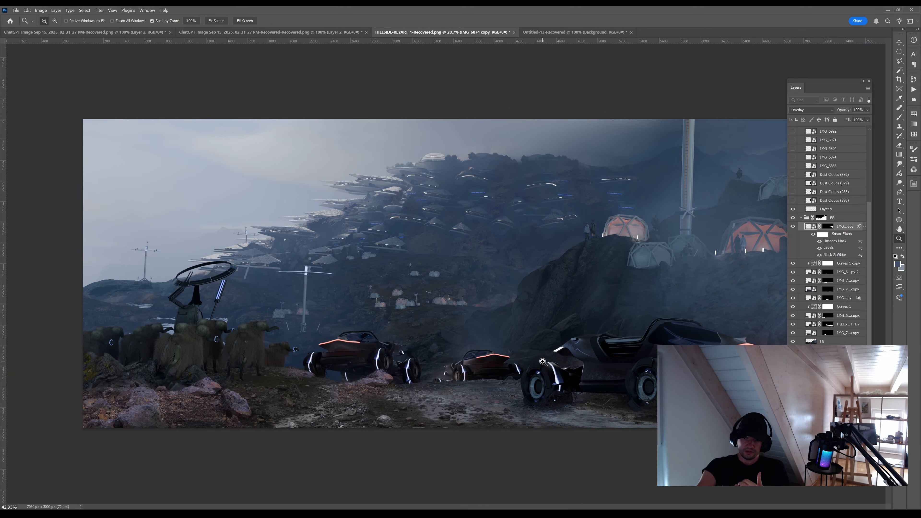
Duplicate Dust Clouds (380) into the FG group, then rotate and place it behind the large vehicle's rear wheel
left_click(792, 200)
left_click(826, 202)
left_click_drag(839, 201, 864, 227)
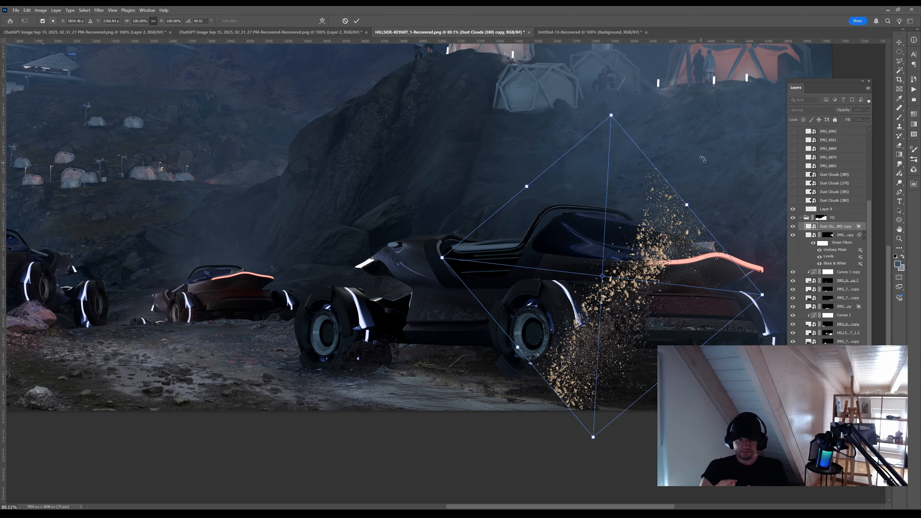
mouse_move(646, 252)
left_mouse_down()
mouse_move(692, 264)
mouse_move(660, 255)
left_mouse_up()
key("Return")
Give the dust layer an inverted mask and reveal the debris near the rear wheel with white gradients
key("ctrl+shift+m")
key("g")
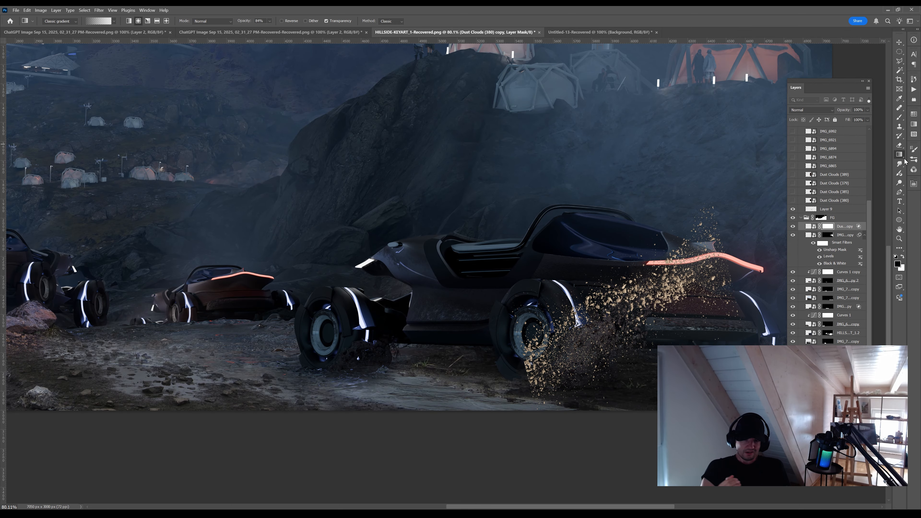
key("ctrl+i")
key("x")
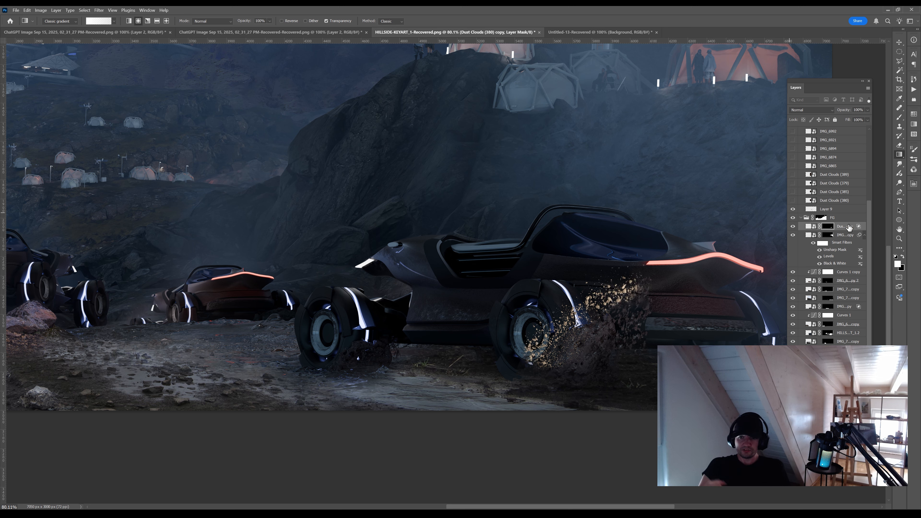
Add a new layer clipped to the dust and try darkening the debris with gradients in a sampled ground colour
key("ctrl+shift+alt+n")
left_click(844, 230, "alt")
left_click(587, 359, "alt")
left_click_drag(548, 350, 592, 358)
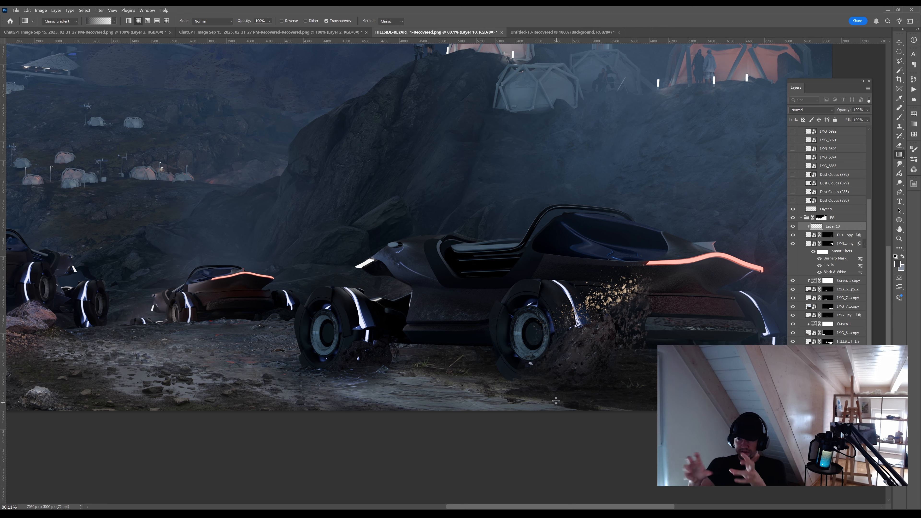
left_click_drag(613, 301, 645, 366)
key("ctrl+z")
key("ctrl+z")
Delete the dust layer's mask and draw gradients in a sampled ground colour across the debris on the clipped layer
left_click(829, 236)
key("Delete")
left_click(834, 227)
left_click(592, 341, "alt")
left_click_drag(576, 338, 620, 327)
left_click_drag(642, 286, 710, 264)
left_click_drag(546, 363, 524, 365)
left_click(801, 319)
Darken the dust debris with a Levels adjustment so it matches the muddy ground
double_click(864, 234)
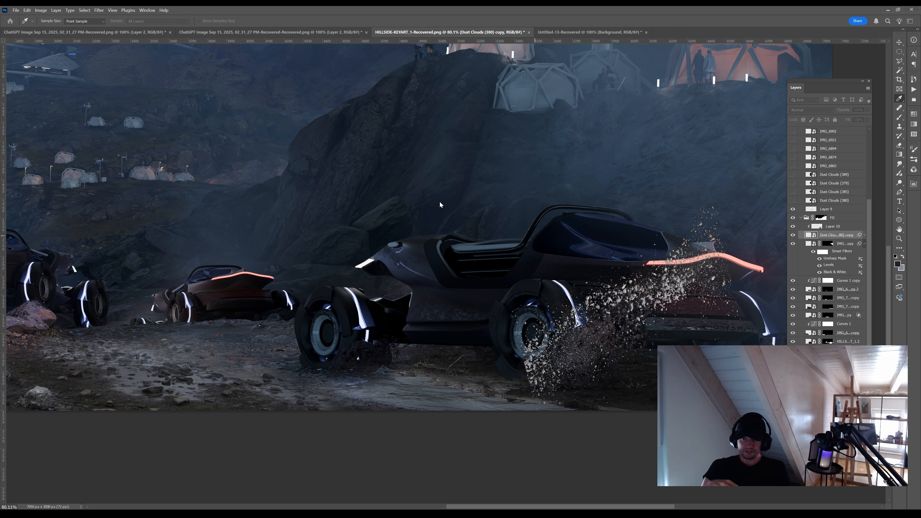
mouse_move(439, 201)
left_mouse_down()
mouse_move(462, 204)
mouse_move(446, 203)
left_mouse_up()
key("Escape")
left_click(863, 228)
left_click(863, 235)
key("ctrl+l")
left_click_drag(486, 233, 439, 235)
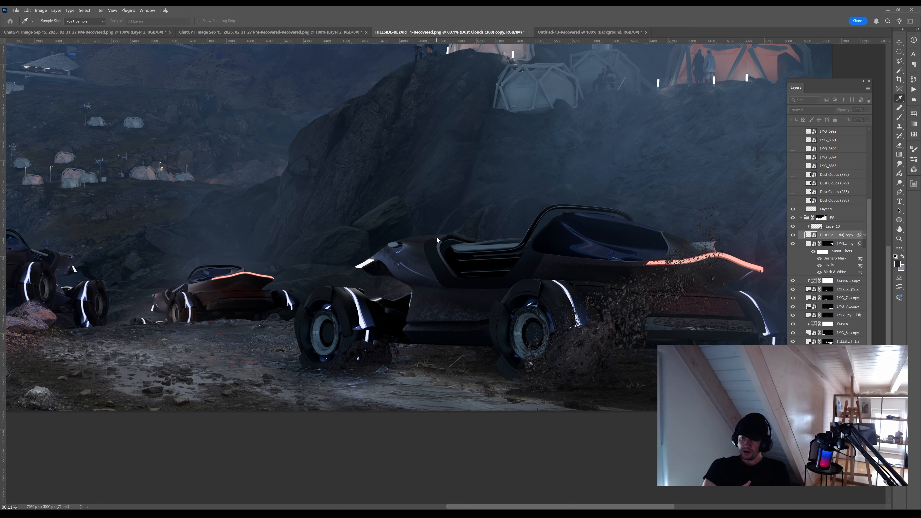
key("Return")
Flip the dust layer horizontally, rotate it and reposition it over the rear wheel with Free Transform
key("g")
key("ctrl+t")
right_click(626, 239)
left_click(652, 392)
left_click_drag(768, 344, 741, 175)
left_click_drag(640, 232, 648, 269)
Warp the dust so it sprays upward behind the rear wheel and add a layer mask to it
right_click(647, 269)
left_click(665, 327)
left_click_drag(515, 367, 494, 409)
left_click_drag(646, 268, 682, 287)
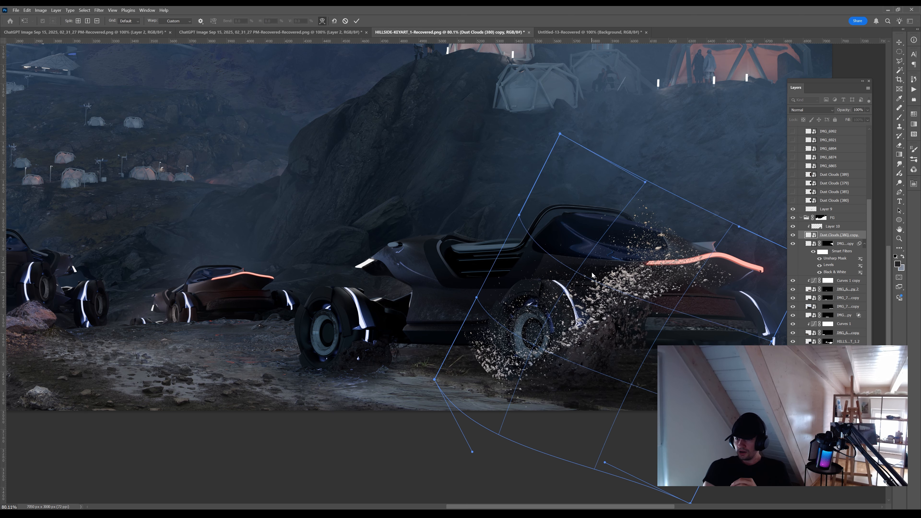
key("Return")
left_click(822, 464)
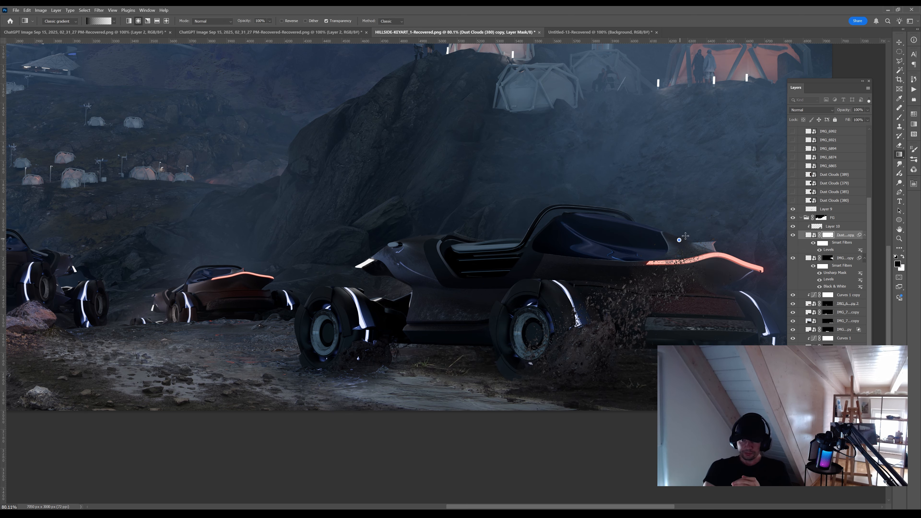
Duplicate the rear-wheel dust layer together with its clipped colour layer and move the copies toward the front wheel
key("b")
key("x")
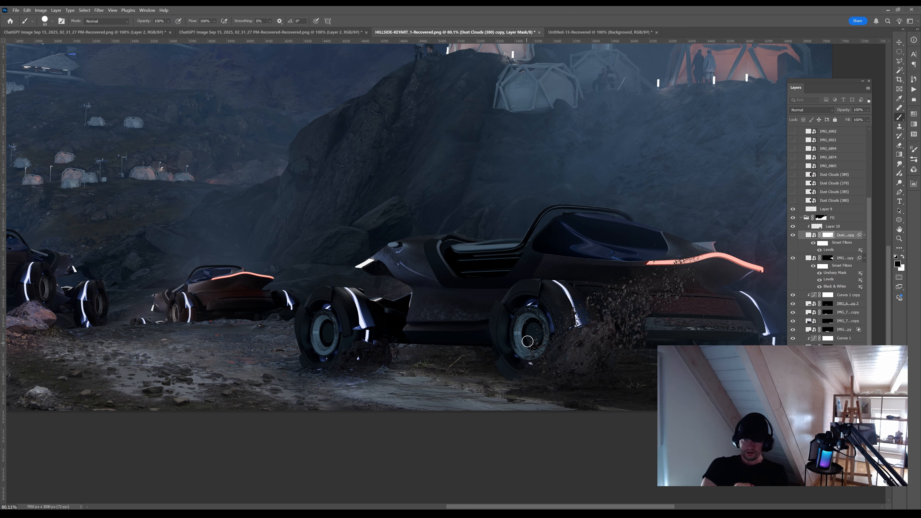
key("v")
left_click_drag(577, 354, 559, 341)
left_click(832, 227, "shift")
left_click_drag(778, 221, 453, 266)
Rotate, reshape and position the duplicated dust behind the front wheel with Free Transform
key("ctrl+t")
left_click_drag(395, 326, 417, 323)
left_click_drag(511, 283, 450, 189)
left_click_drag(337, 337, 442, 329)
left_click_drag(544, 174, 598, 246)
left_click_drag(441, 329, 300, 303)
mouse_move(287, 204)
left_mouse_down()
mouse_move(292, 244)
mouse_move(289, 222)
left_mouse_up()
left_click_drag(471, 203, 485, 225)
left_click_drag(312, 312, 352, 287)
key("Return")
Replace the front-wheel dust copy's mask with a black one and paint the debris in behind the wheel
left_click(828, 235)
key("Delete")
mouse_move(417, 348)
left_mouse_down()
mouse_move(434, 348)
mouse_move(397, 346)
left_mouse_up()
left_click(820, 479)
key("g")
key("shift+g")
left_click(397, 347)
key("b")
key("x")
left_click_drag(346, 319, 374, 330)
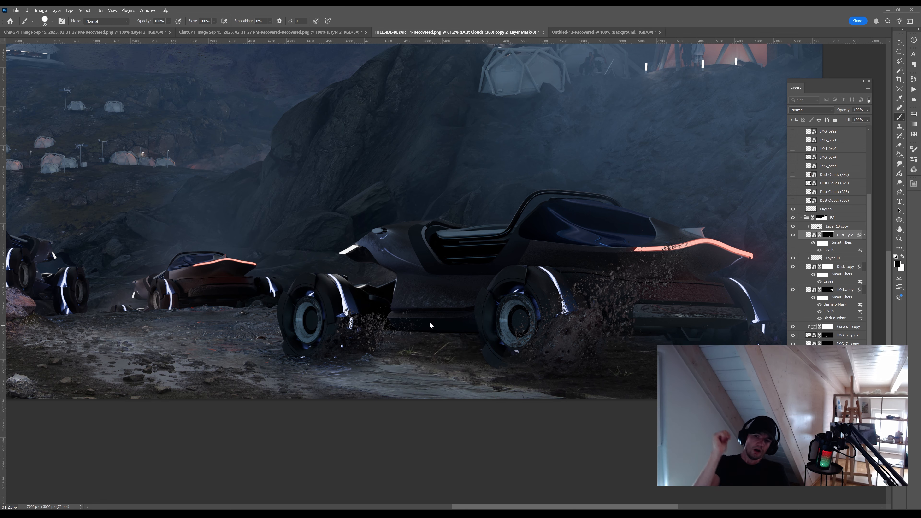
Draw white gradients on the HILLSIDE-KEYART_1.2 layer's mask around the ground at the foreground vehicle's wheels
key("z")
left_click_drag(328, 324, 247, 322)
mouse_move(640, 389)
left_mouse_down()
mouse_move(714, 388)
mouse_move(653, 392)
left_mouse_up()
left_click_drag(869, 215, 872, 243)
left_click(833, 353)
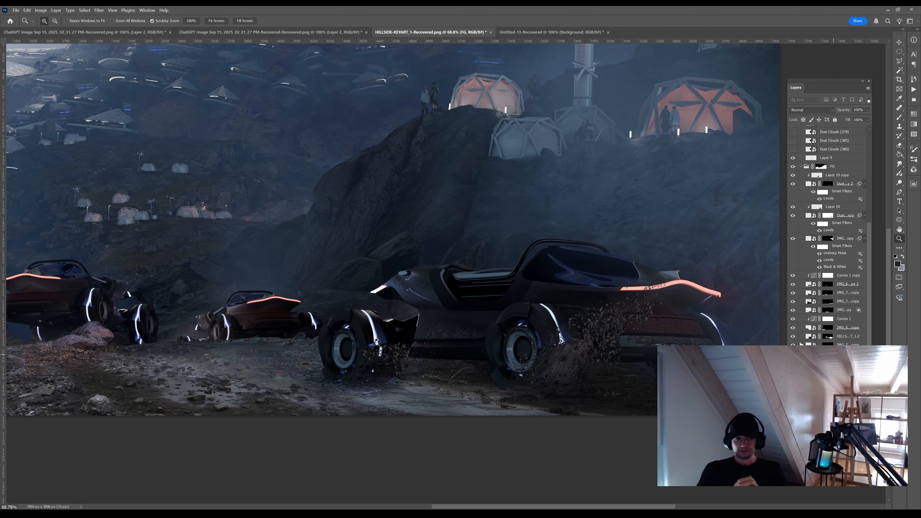
left_click(827, 336)
key("g")
scroll(540, 306, "up", 3)
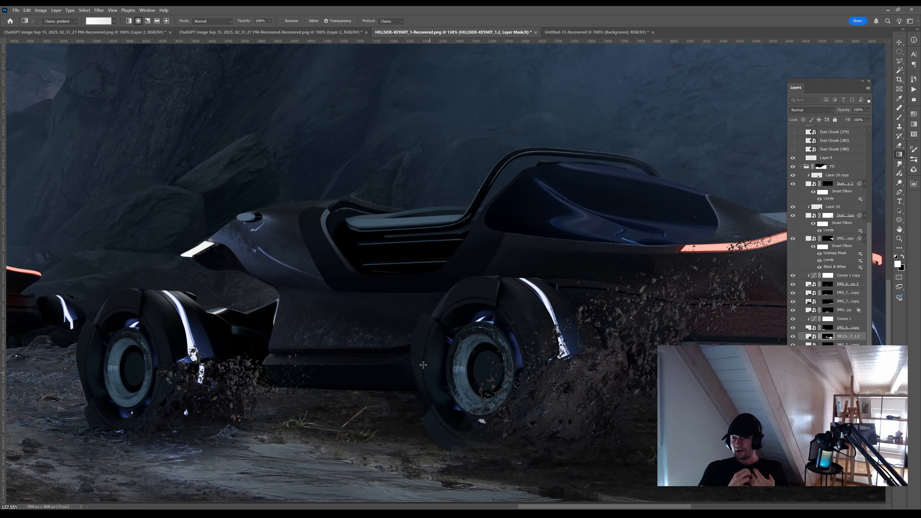
left_click_drag(192, 393, 193, 394)
left_click_drag(526, 410, 260, 363)
Preview the hidden dust photos and duplicate Dust Clouds (389) to the top of the FG group
key("z")
left_click_drag(670, 377, 584, 383)
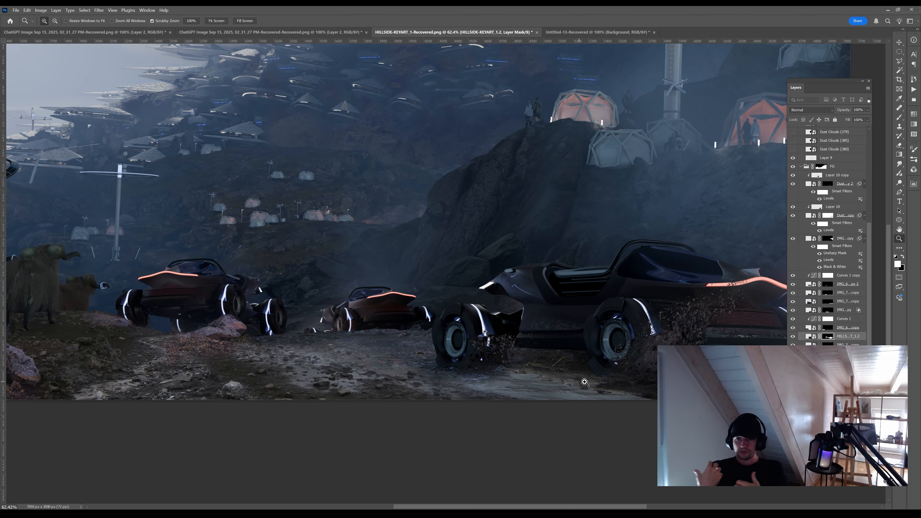
left_click_drag(743, 342, 573, 329)
left_click(793, 150)
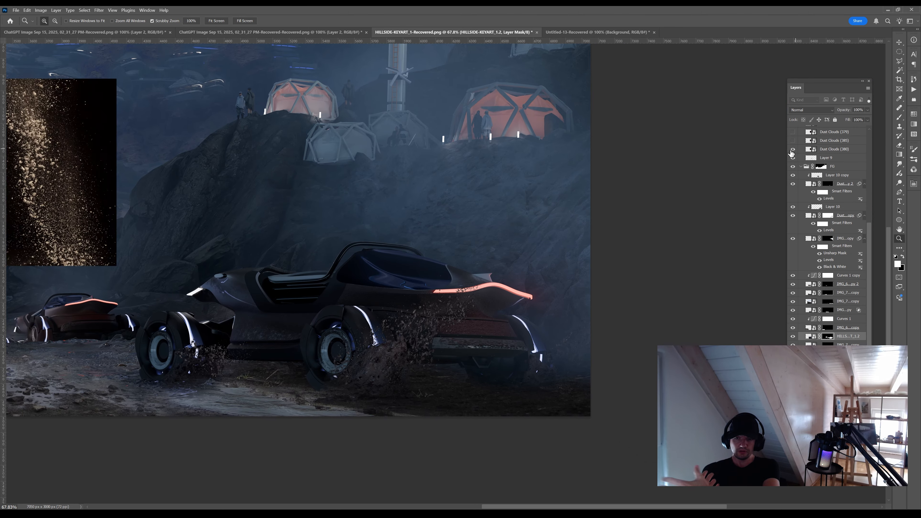
left_click(792, 140)
left_click(834, 140)
left_click_drag(526, 232, 658, 243)
left_click_drag(870, 231, 871, 220)
left_click(792, 153)
left_click(792, 153)
left_click(793, 145)
left_click(838, 145)
left_click_drag(838, 145, 838, 197)
left_click(793, 145)
Move the Dust Clouds (389) copy to the rear of the foreground vehicle, then rotate and warp it
left_click_drag(268, 62, 769, 268)
key("ctrl+t")
left_click_drag(555, 241, 756, 299)
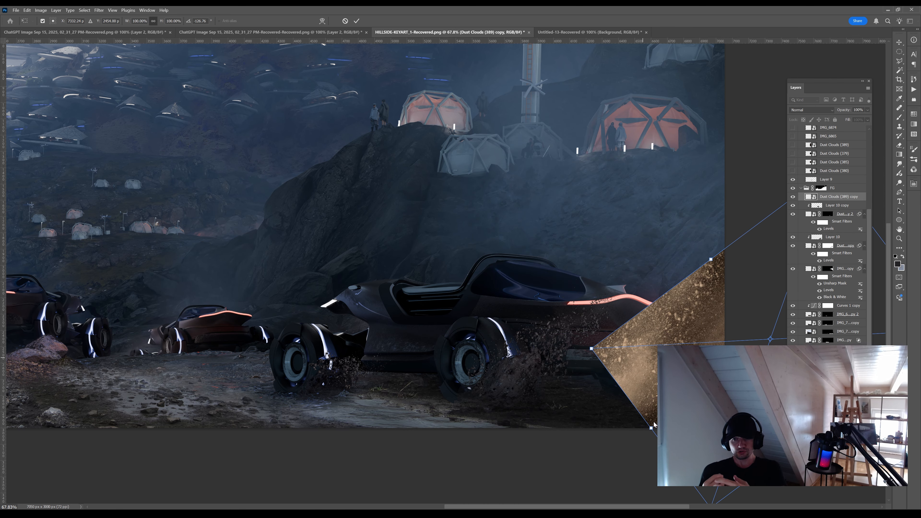
left_click(322, 21)
left_click_drag(597, 346, 598, 371)
key("Return")
Darken the new dust with Levels and clip a duplicate of the Layer 10 copy colour layer to it
key("ctrl+l")
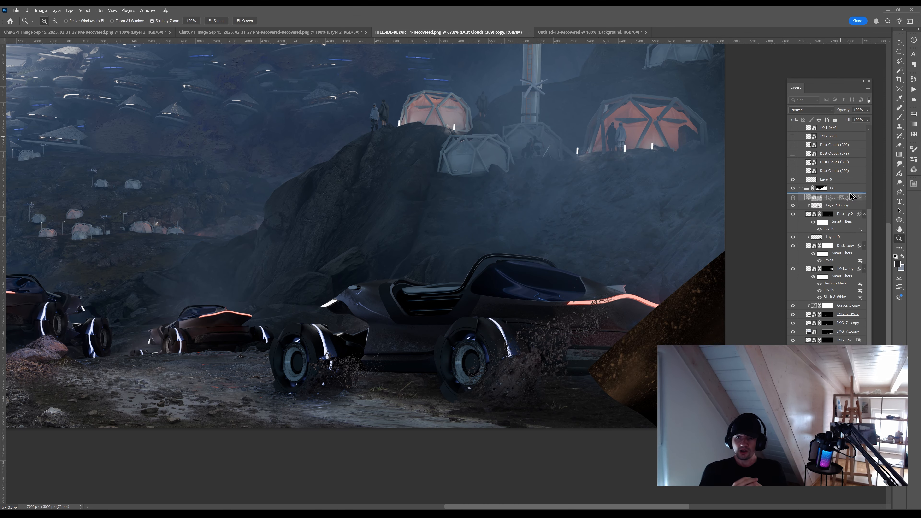
left_click_drag(837, 205, 837, 193)
key("g")
left_click(793, 205)
left_click(837, 205)
left_click(562, 385, "alt")
left_click(793, 205)
left_click(833, 197)
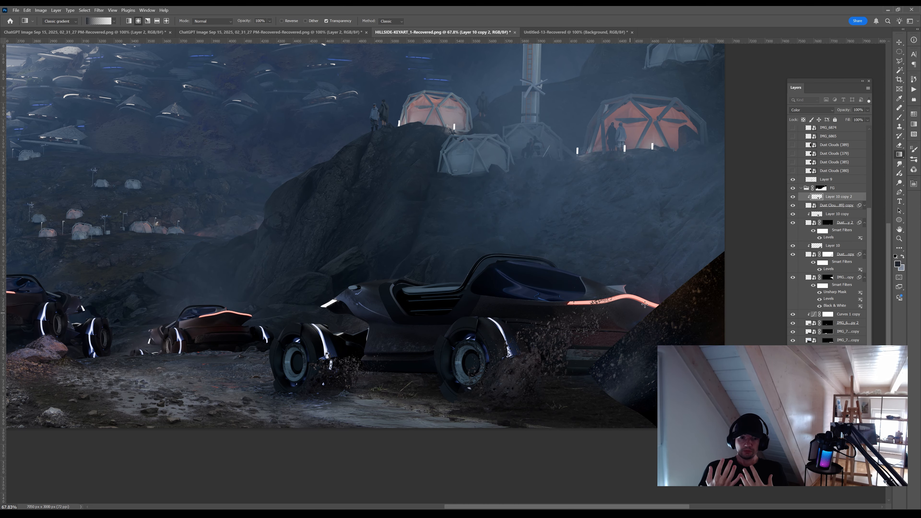
Adjust the new dust layer's Blend If range in its layer style to drop out the dark background
double_click(857, 205)
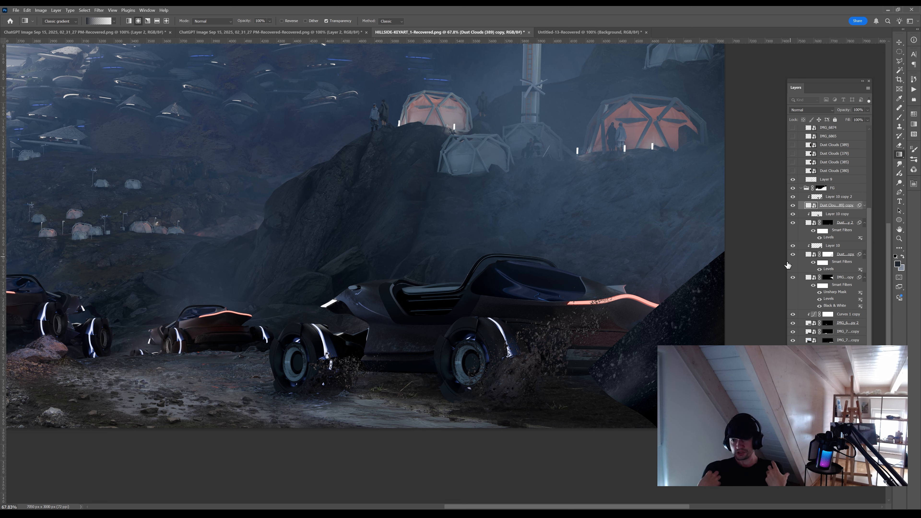
left_click_drag(788, 262, 763, 262)
double_click(843, 207)
left_click_drag(716, 167, 722, 163)
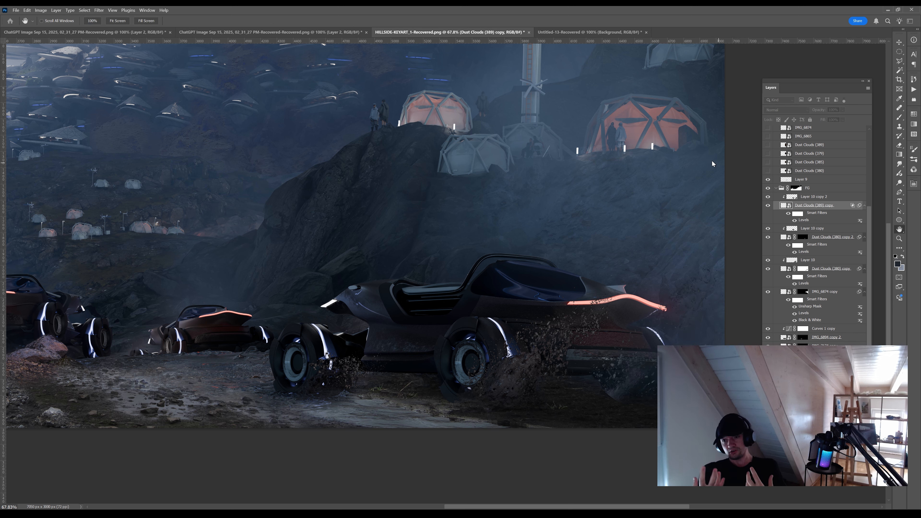
Add a black layer mask to the Dust Clouds (389) copy and prepare the Brush for painting dust in
key("g")
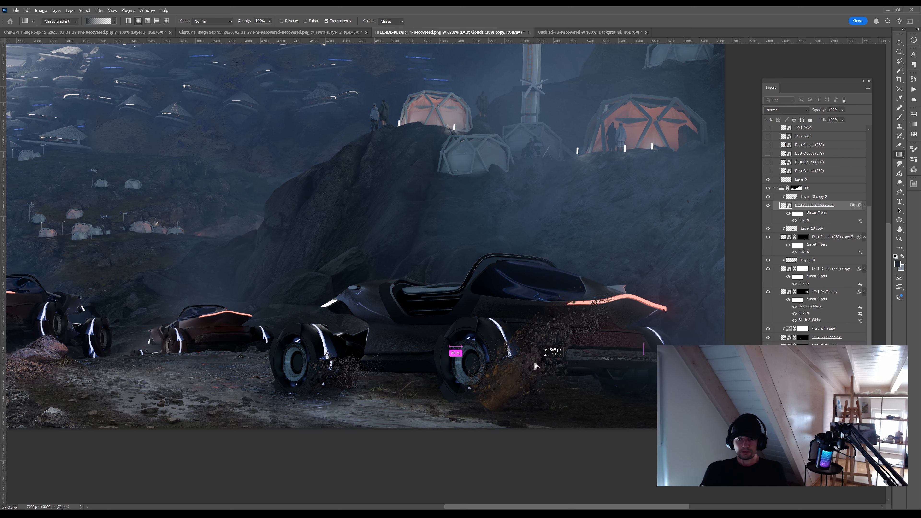
key("ctrl+m")
key("ctrl+i")
key("g")
key("b")
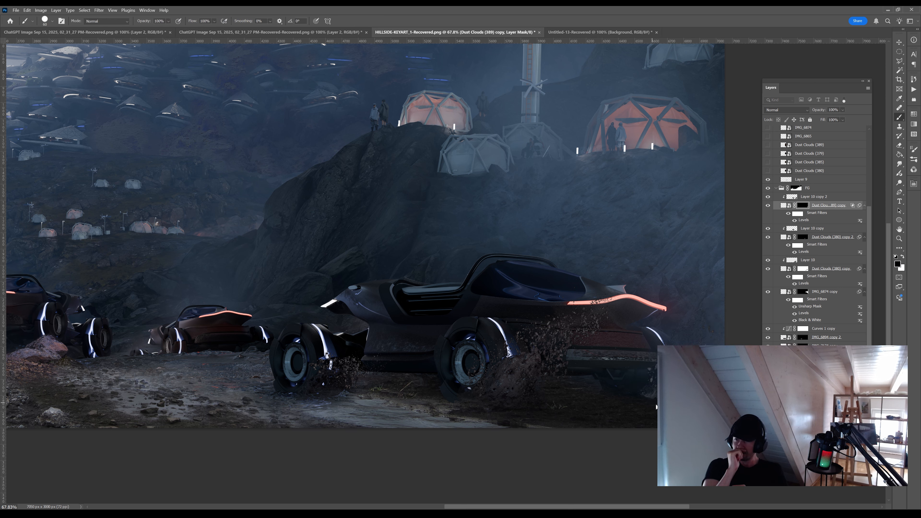
Add a new clipped layer above the dust's colour layer and convert the masked Dust Clouds (389) copy to a smart object
left_click(809, 197)
key("g")
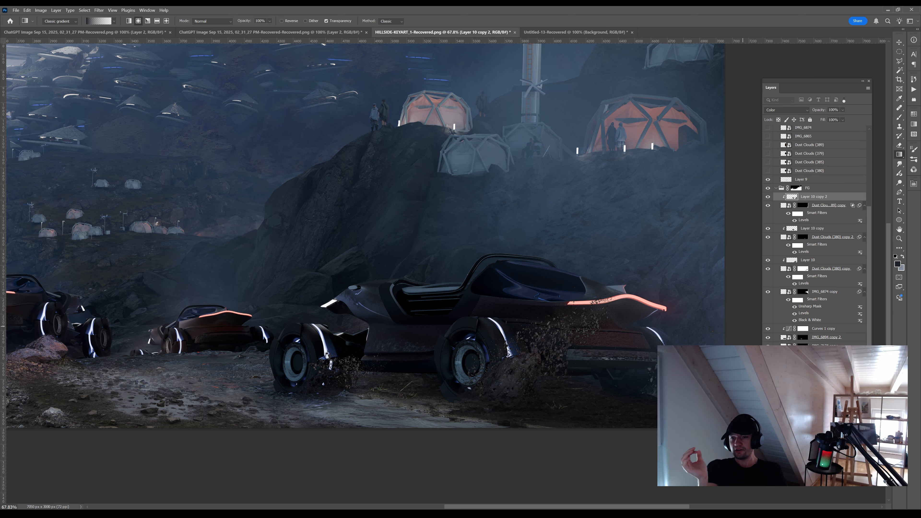
key("ctrl+shift+alt+n")
left_click(835, 217)
key("ctrl+z")
left_click(830, 217)
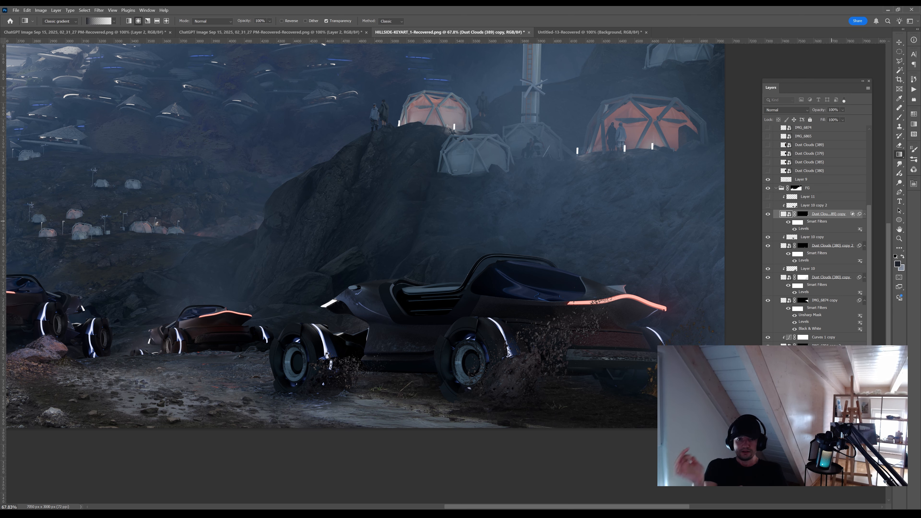
key("F2")
Draw a gradient over the dust at the vehicle's rear on the clipped Layer 11
left_click(812, 197)
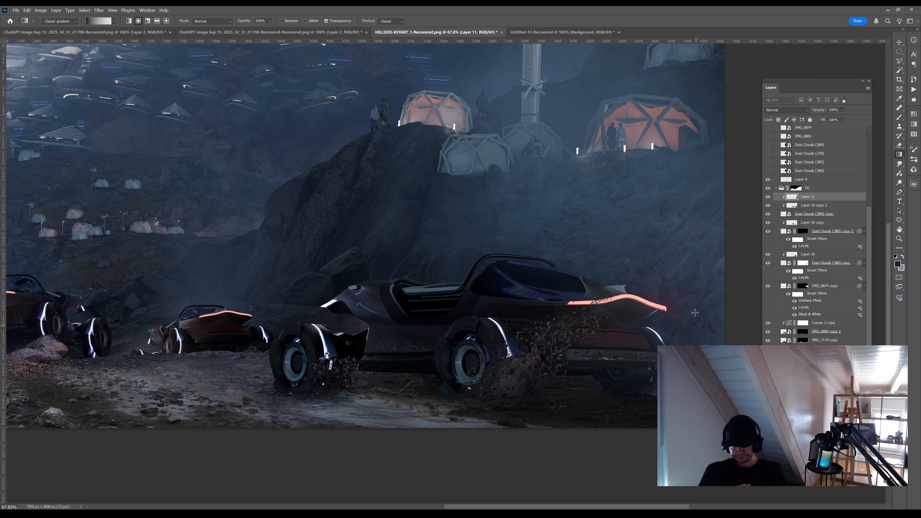
left_click_drag(697, 359, 645, 399)
left_click_drag(588, 422, 632, 417)
Lasso the wet mud strip below the foreground vehicle and reshape it with gradients on the IMG_7169 copy layer's mask
left_click(490, 393, "ctrl")
mouse_move(478, 391)
left_mouse_down()
mouse_move(491, 395)
mouse_move(501, 380)
mouse_move(454, 378)
left_mouse_up()
key("b")
key("l")
key("g")
left_click_drag(482, 388, 522, 396)
left_click_drag(448, 388, 471, 417)
key("x")
left_click_drag(512, 422, 522, 425)
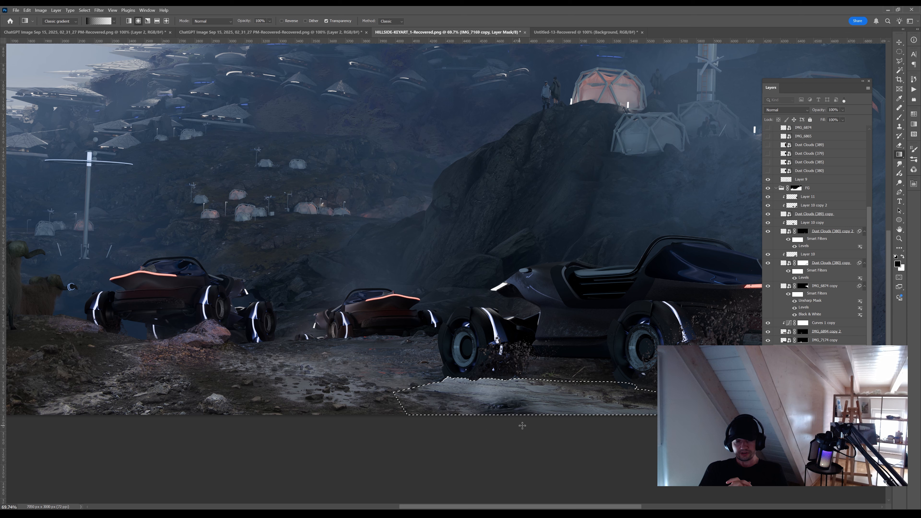
key("ctrl+z")
key("x")
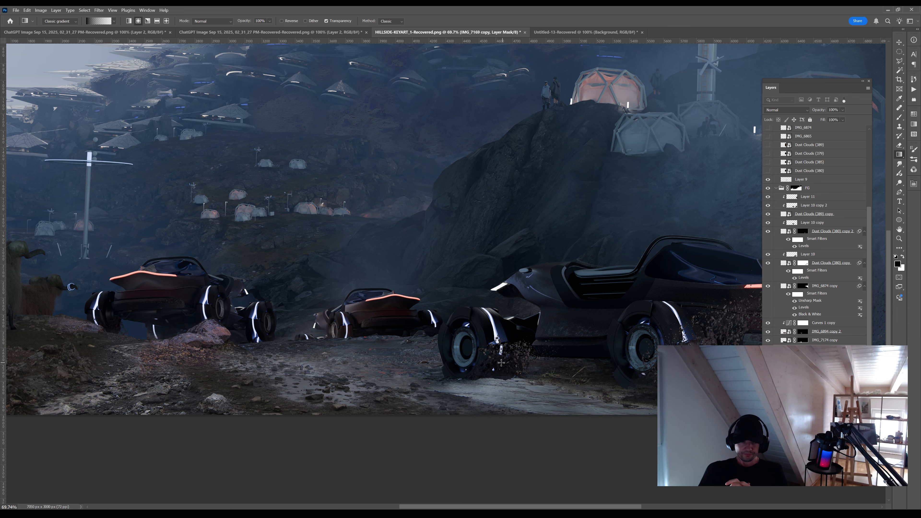
Compare the foreground with the wet mud texture layer hidden and shown
left_click(768, 349)
left_click(768, 348)
key("ctrl+alt+shift+n")
key("ctrl+z")
left_click_drag(645, 407, 570, 419)
left_click(768, 349)
left_click(768, 349)
Try extending the wet mud ahead of the front wheel with white gradients on the IMG_7169 copy mask
key("x")
left_click_drag(340, 396, 381, 426)
left_click_drag(324, 385, 338, 367)
key("ctrl+z")
key("ctrl+z")
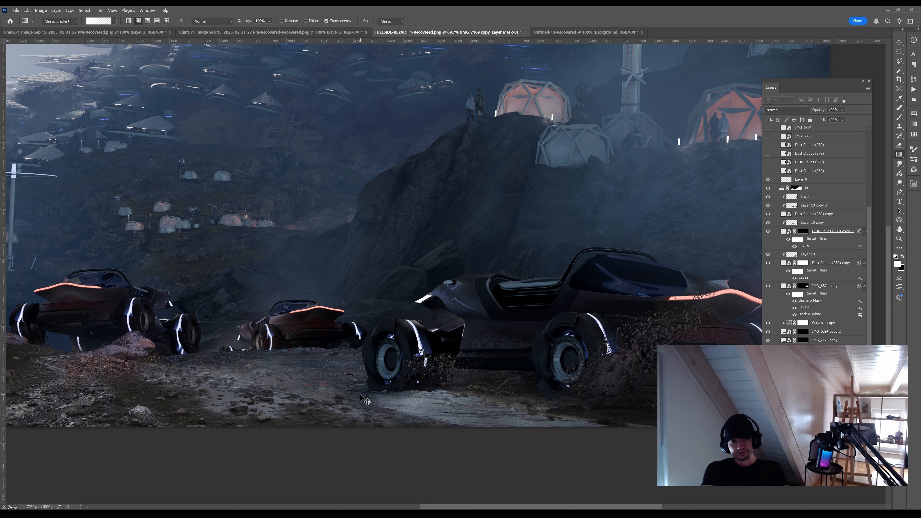
Select the vehicles, invert the selection to protect them, and target the IMG_7169 copy layer's mask
key("w")
scroll(819, 218, "up", 10)
left_click(830, 130)
left_click(406, 363)
scroll(819, 247, "down", 10)
scroll(812, 268, "up", 1)
left_click(786, 278)
left_click(794, 278)
left_click(802, 278)
key("ctrl+shift+i")
key("g")
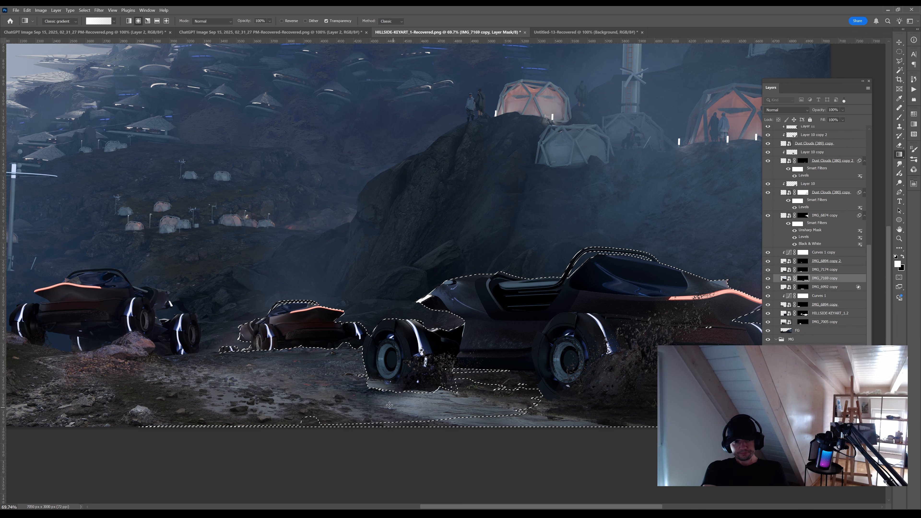
Try spreading the wet mud path ahead of the foreground vehicle with full-opacity gradients on the IMG_7169 copy mask
left_click_drag(382, 395, 370, 382)
left_click_drag(289, 385, 259, 402)
left_click_drag(252, 387, 203, 400)
key("ctrl+d")
left_click_drag(689, 390, 598, 392)
left_click_drag(454, 422, 489, 428)
key("x")
left_click_drag(526, 386, 544, 397)
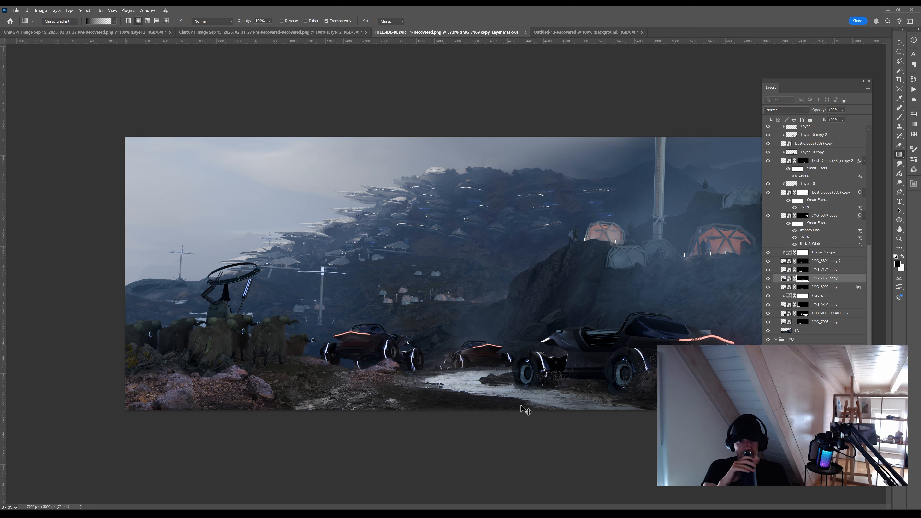
Undo the latest mask gradients and the deselection
key("ctrl+z")
key("ctrl+z")
key("ctrl+z")
key("ctrl+z")
key("x")
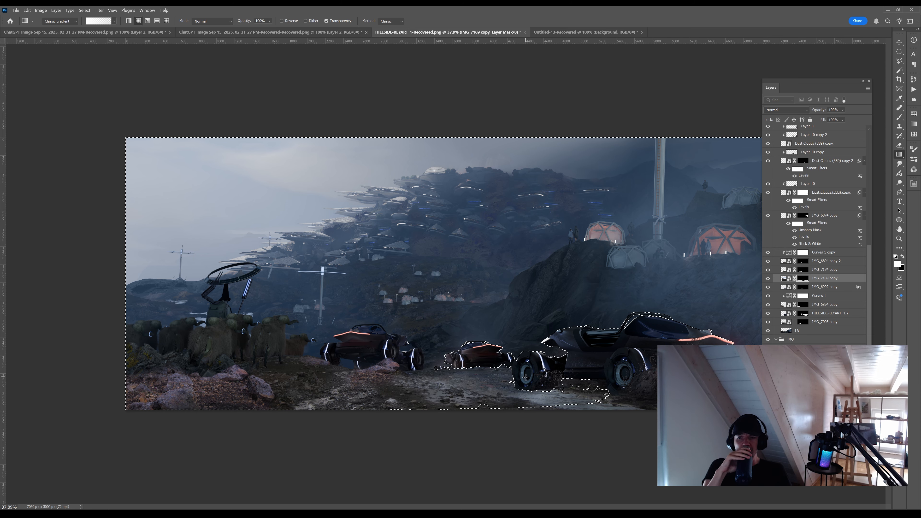
Build up the wet mud path between the vehicles with white gradients at 33% opacity on the IMG_7169 copy mask
key("3")
key("3")
scroll(529, 384, "up", 3)
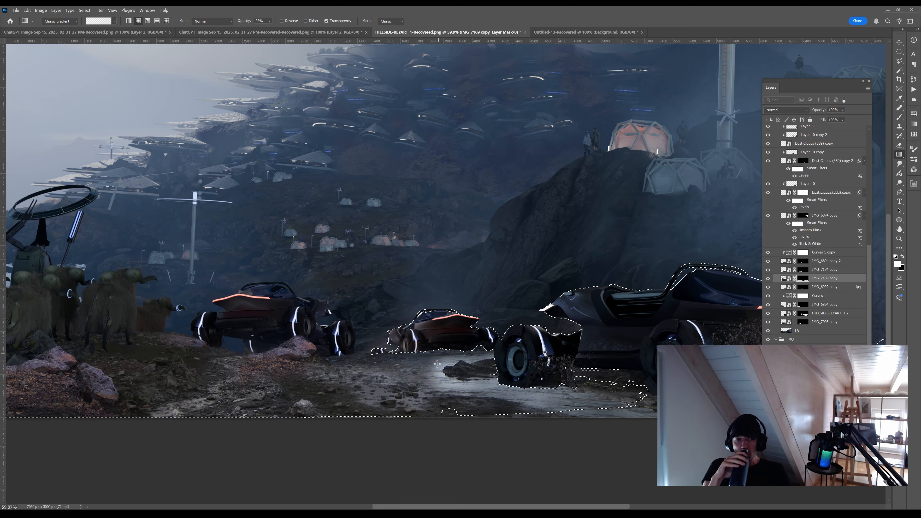
left_click_drag(399, 380, 378, 392)
left_click_drag(375, 371, 356, 381)
left_click_drag(413, 367, 395, 378)
left_click_drag(415, 371, 395, 382)
left_click_drag(458, 357, 480, 365)
left_click_drag(493, 392, 472, 397, "ctrl")
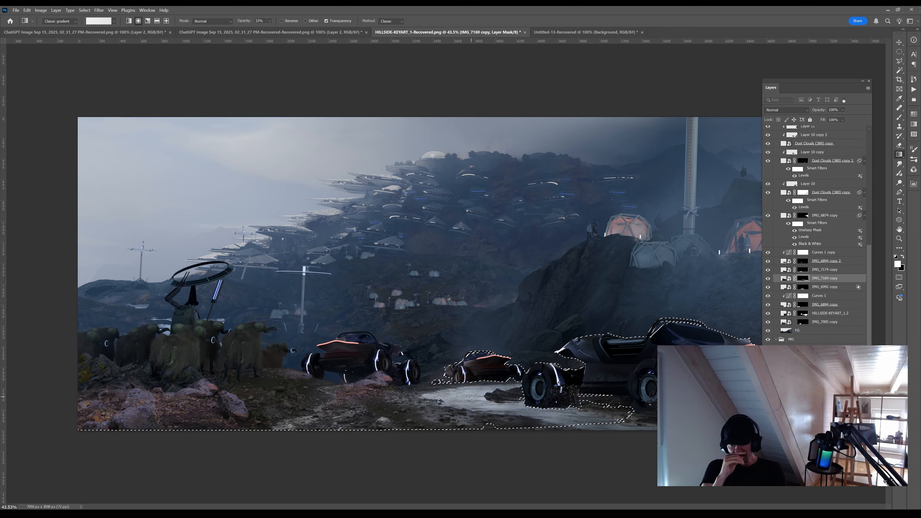
Soften the wet mud's edges with black gradients on the mask and clear the selection
key("x")
left_click_drag(416, 402, 432, 405)
key("ctrl+d")
left_click_drag(523, 433, 561, 435)
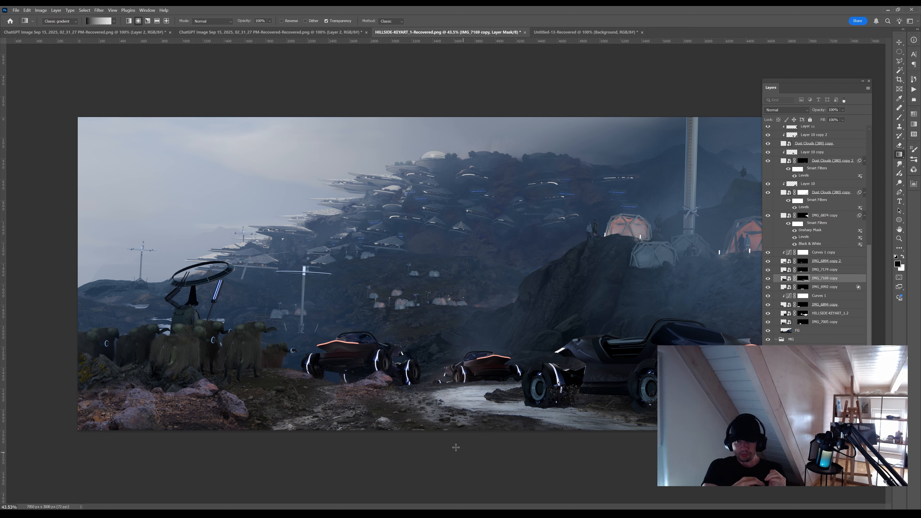
scroll(638, 425, "down", 1)
key("x")
key("z")
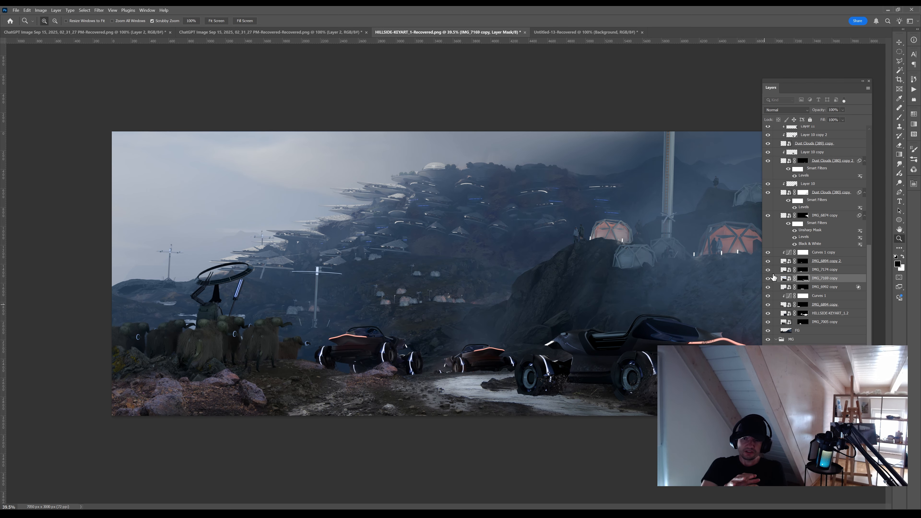
Try blending a duplicate of the FG layer over the foreground textures with Blend If, then discard it
left_click_drag(816, 332, 833, 249, "alt")
double_click(837, 252)
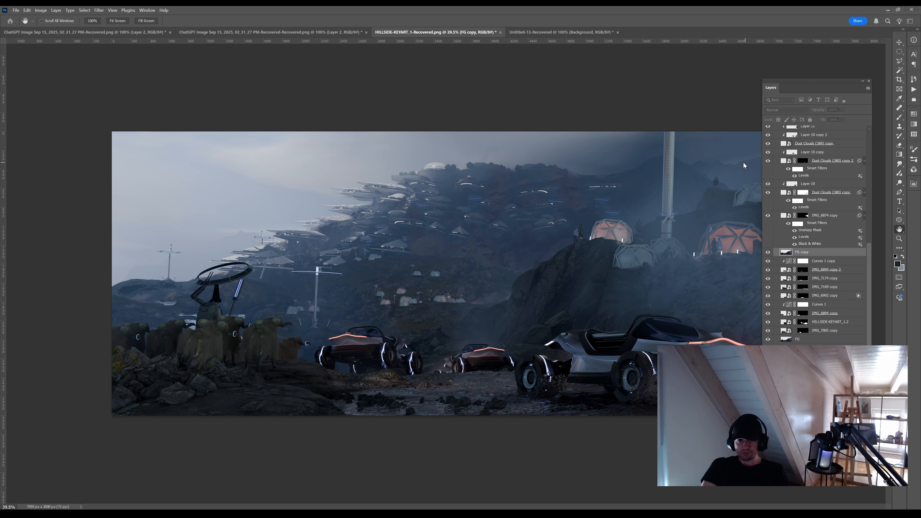
left_click_drag(743, 162, 723, 160)
key("Escape")
key("Delete")
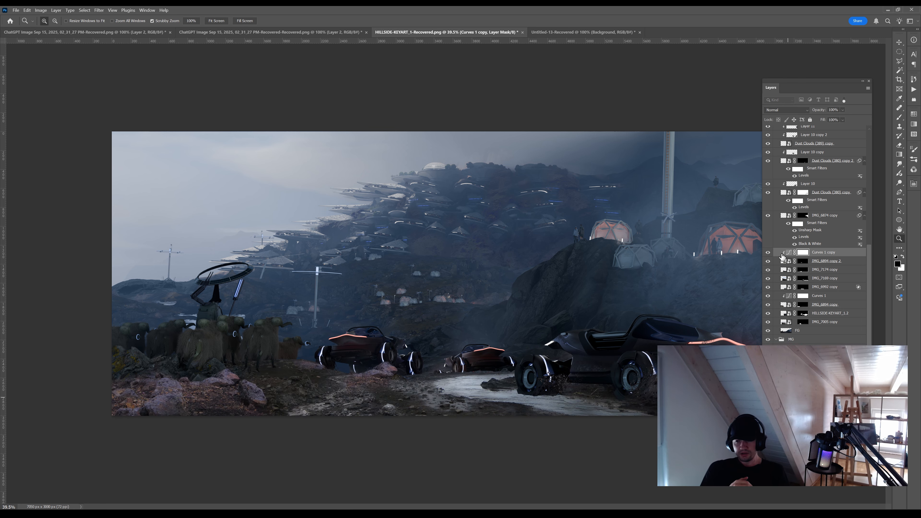
Compare the whole image with the IMG_6894 copy and IMG_7169 copy textures hidden and shown
left_click(767, 304)
left_click(768, 305)
left_click(776, 278)
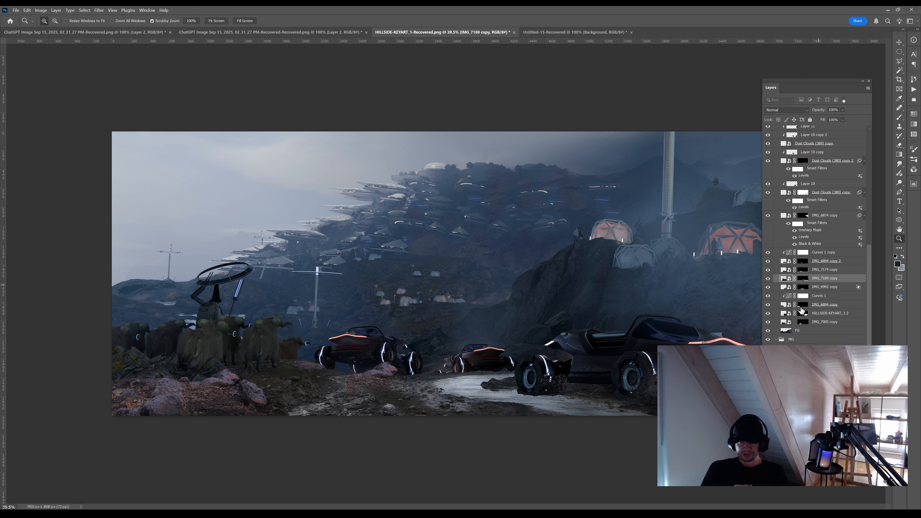
scroll(766, 280, "down", 1)
left_click(765, 278)
left_click(766, 279)
left_click(766, 279)
left_click(766, 279)
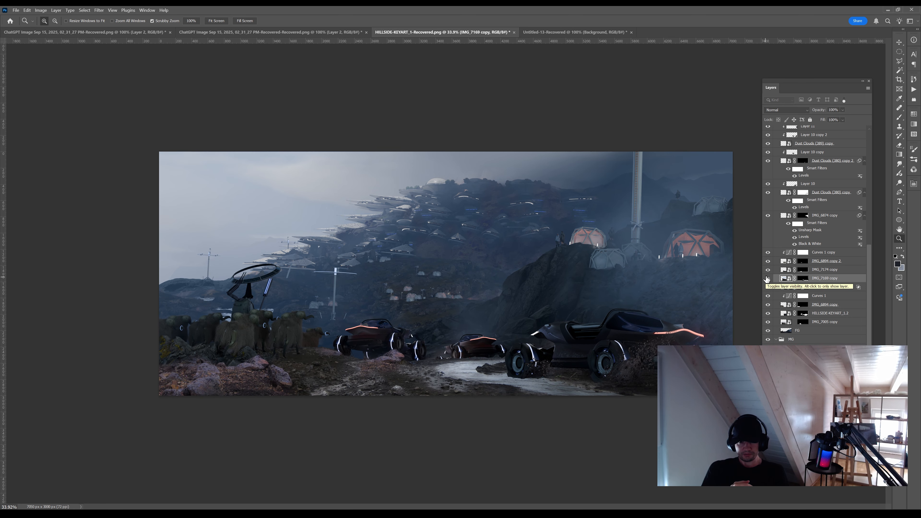
mouse_move(685, 417)
left_mouse_down()
mouse_move(713, 421)
mouse_move(691, 423)
left_mouse_up()
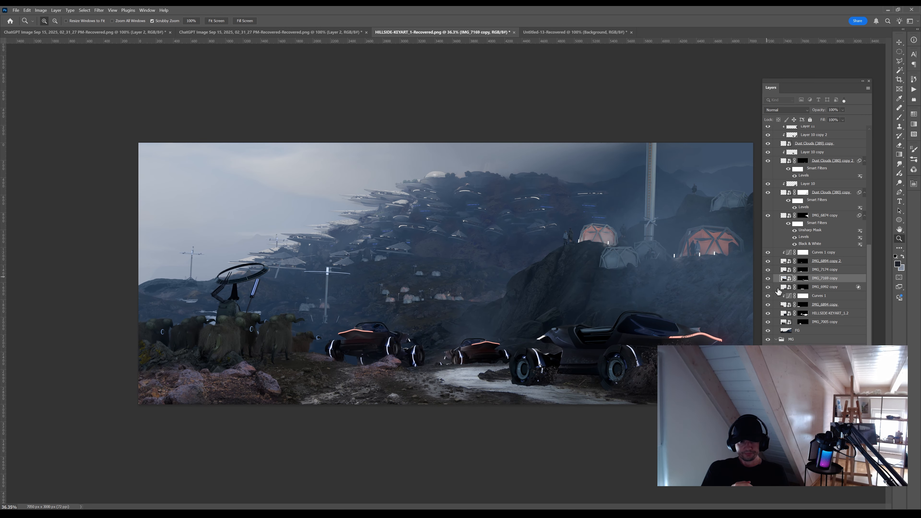
key("ctrl+l")
left_click_drag(862, 259, 833, 259)
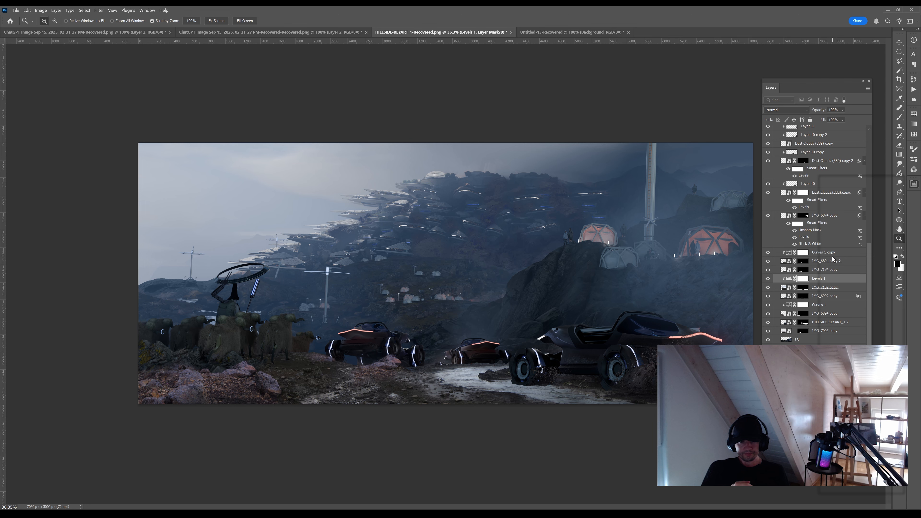
key("ctrl+z")
Add a clipped Curves adjustment above IMG_7169 copy and duplicate it above IMG_6992 copy
left_click(782, 278)
left_click(864, 336)
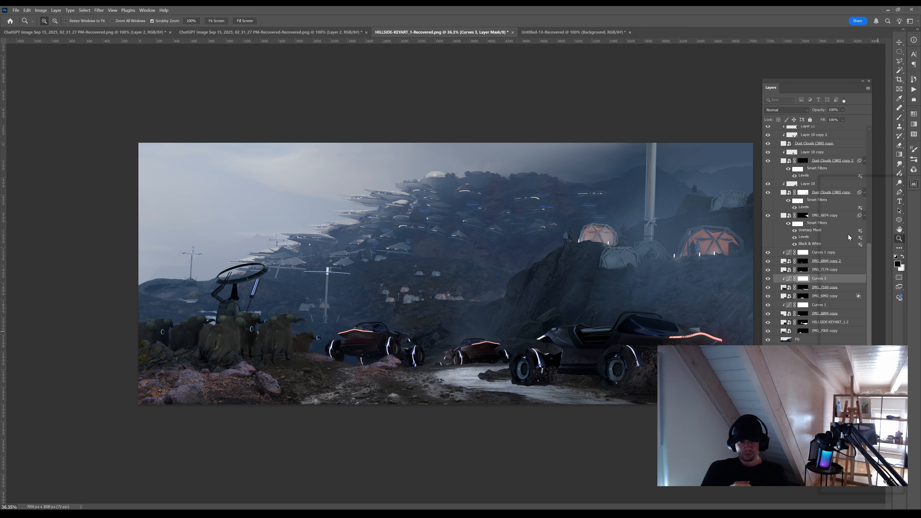
left_click_drag(689, 392, 711, 392)
left_click_drag(797, 278, 769, 300)
left_click(769, 301, "alt")
Compare the foreground with the HILLSIDE-KEYART_1.2 and IMG_6894 copy textures hidden and shown
left_click(801, 304)
key("g")
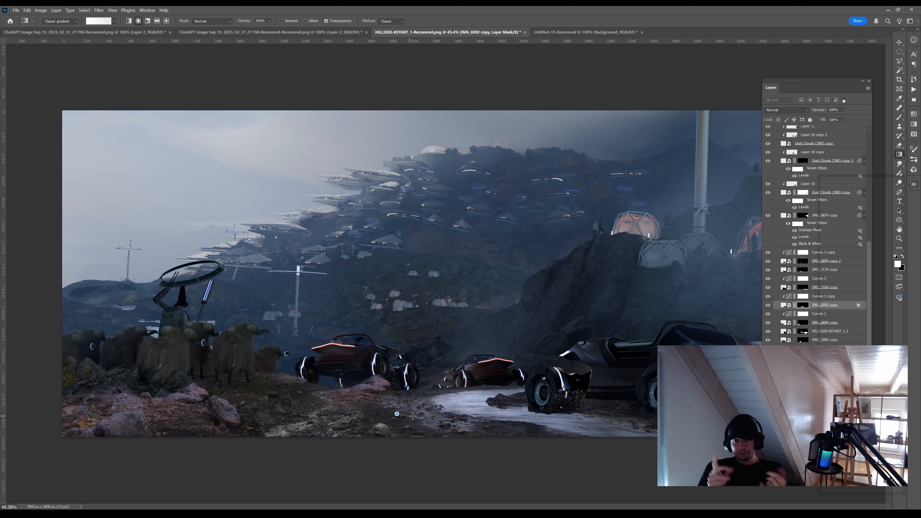
key("x")
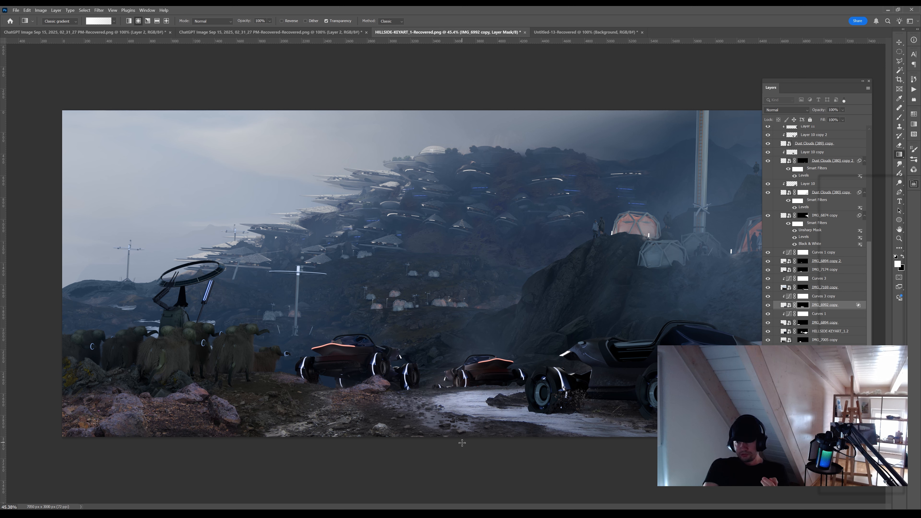
key("x")
key("x")
key("z")
left_click(767, 332)
left_click(768, 332)
left_click(768, 323)
left_click(768, 323)
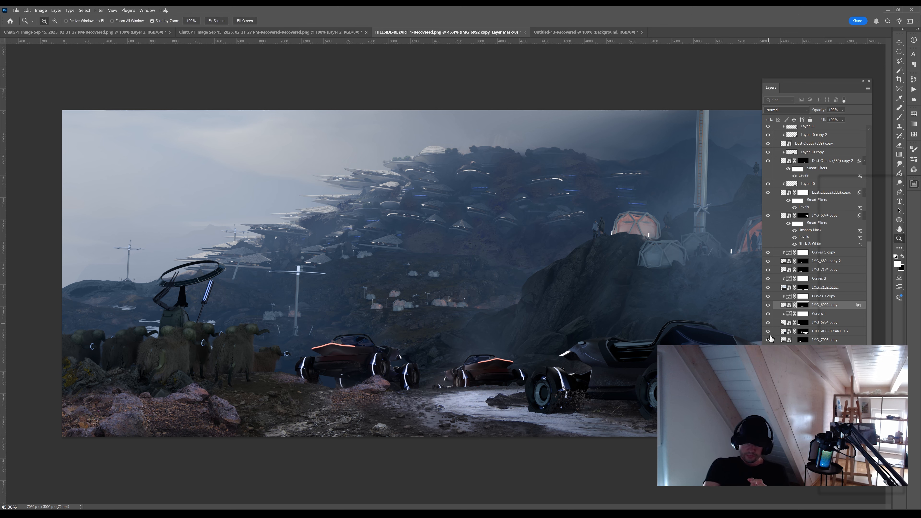
Try a duplicate of IMG_6992 copy beneath the IMG_6894 copy texture, then discard it
left_click(829, 314)
left_click(804, 339)
left_click(768, 339)
left_click(768, 340)
left_click(825, 305)
left_click(811, 333)
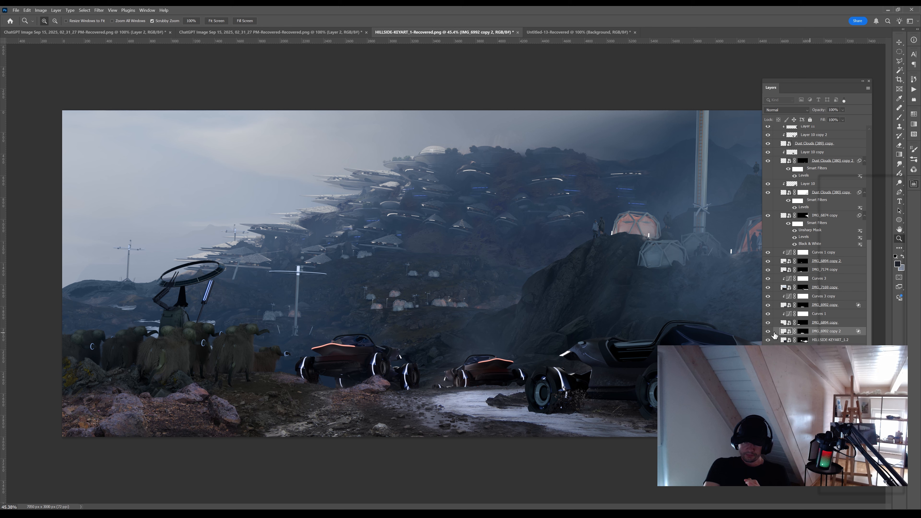
left_click(778, 315)
Add a clipped Levels adjustment between Curves 1 and IMG_6894 copy and darken the foreground rocks with it
left_click(790, 314)
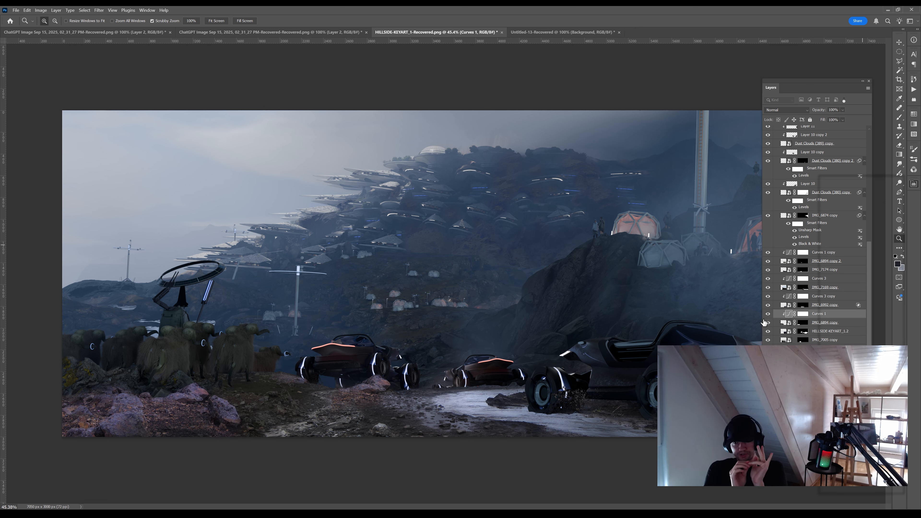
key("ctrl+l")
left_click_drag(827, 315, 827, 326)
left_click_drag(867, 259, 872, 258)
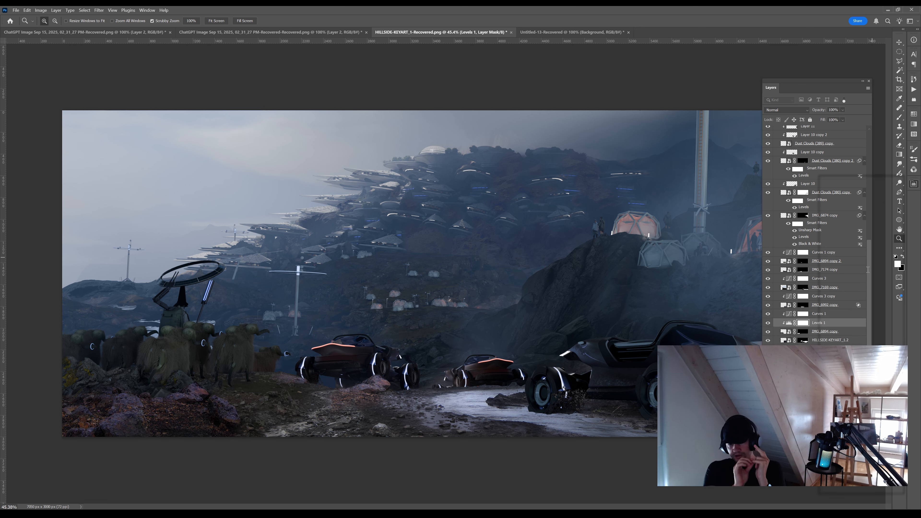
left_click(768, 331)
left_click(767, 332)
Create an empty clipped layer above Curves 1 and check the effect of the Levels 1 adjustment
left_click(820, 314)
key("ctrl+shift+alt+n")
key("ctrl+alt+g")
key("g")
left_click(768, 332)
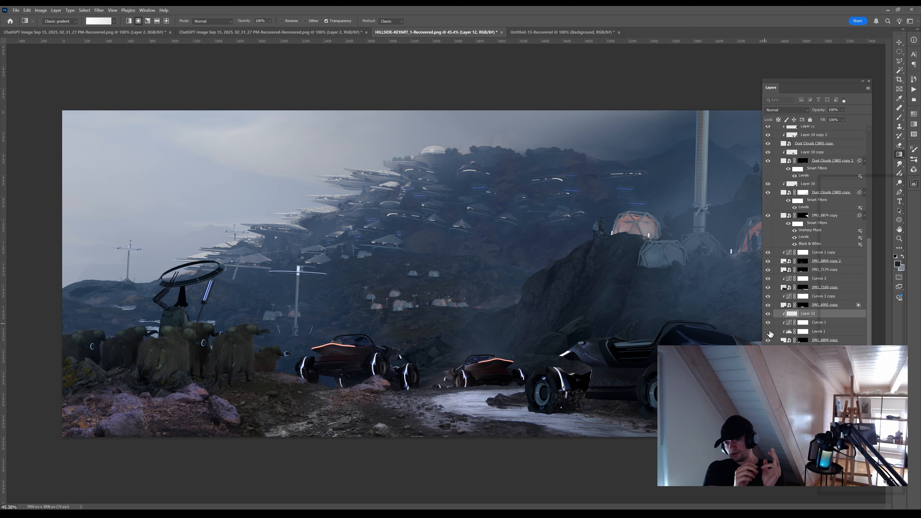
left_click(767, 332)
Add gradients in a sampled ground colour over the foreground rocks on Layer 12 and set its blend mode to Lighter Color
left_click(768, 341)
left_click(107, 413, "alt")
left_click(768, 341)
left_click_drag(113, 410, 153, 428)
left_click_drag(203, 406, 236, 428)
left_click(786, 110)
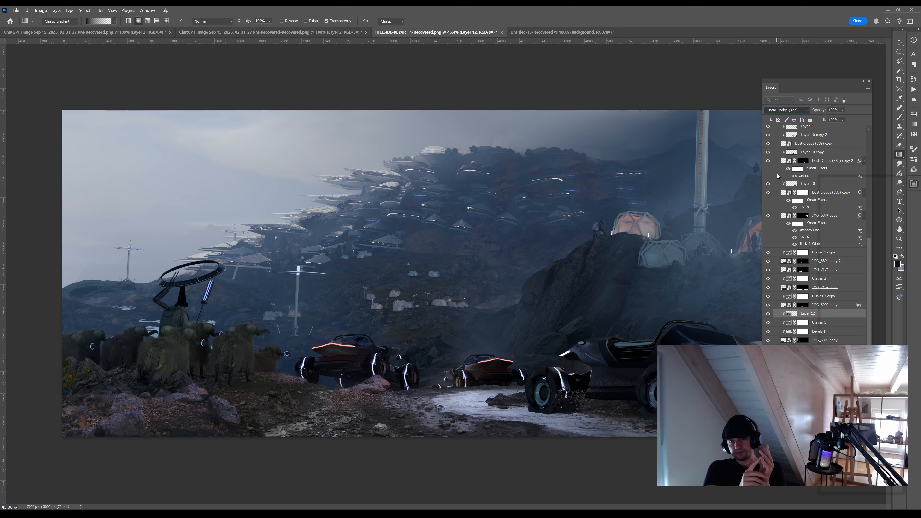
left_click(777, 200)
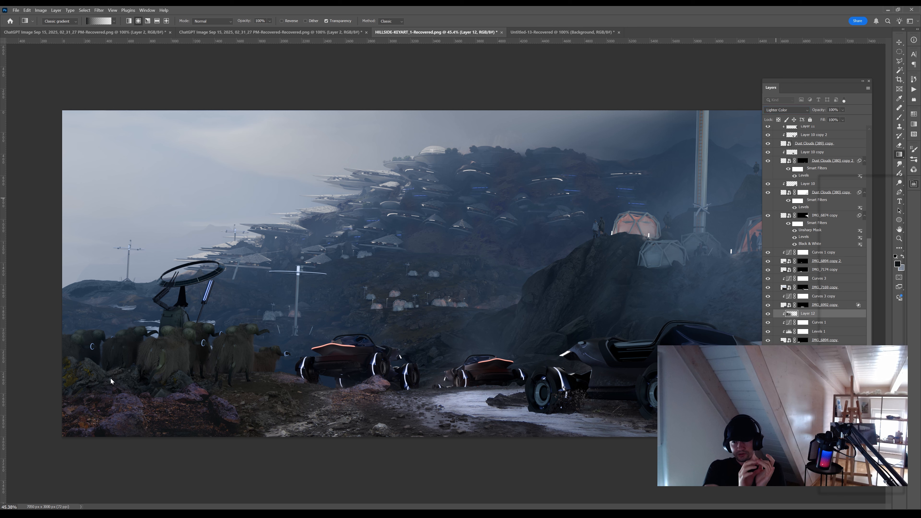
Duplicate the Curves 1 and Levels 1 adjustments above IMG_7174 copy and clip them to that texture
left_click(784, 305)
left_click(768, 305)
left_click(768, 305)
left_click(803, 305)
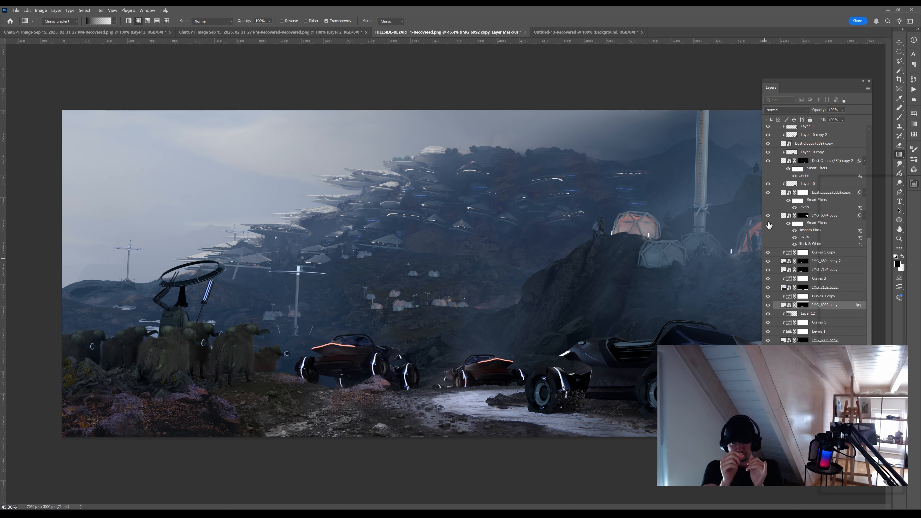
left_click(800, 271)
key("ctrl+alt+g")
left_click_drag(827, 333, 836, 265)
key("ctrl+alt+g")
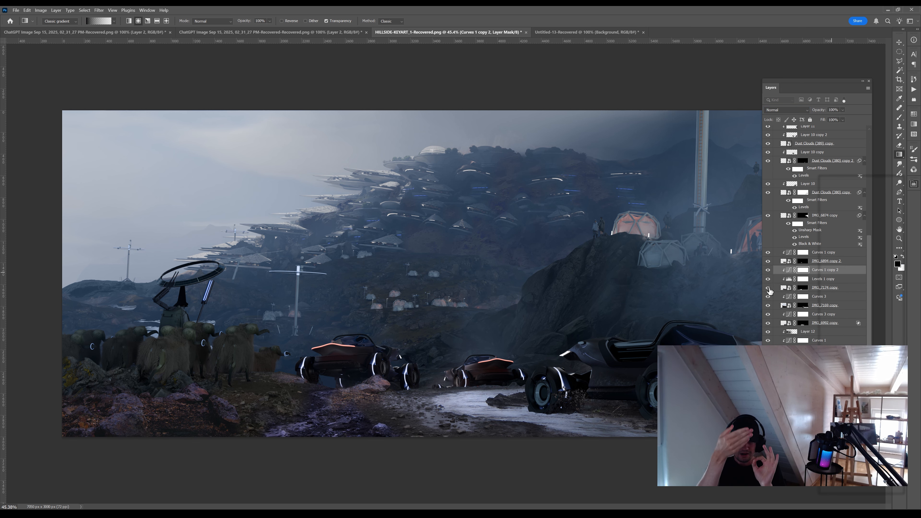
Compare the ground with the duplicated Curves and Levels adjustments, IMG_7174 copy and FG copy hidden and shown
left_click(768, 270)
left_click(767, 279)
left_click(768, 288)
left_click(767, 287)
scroll(801, 145, "up", 1)
left_click(801, 129)
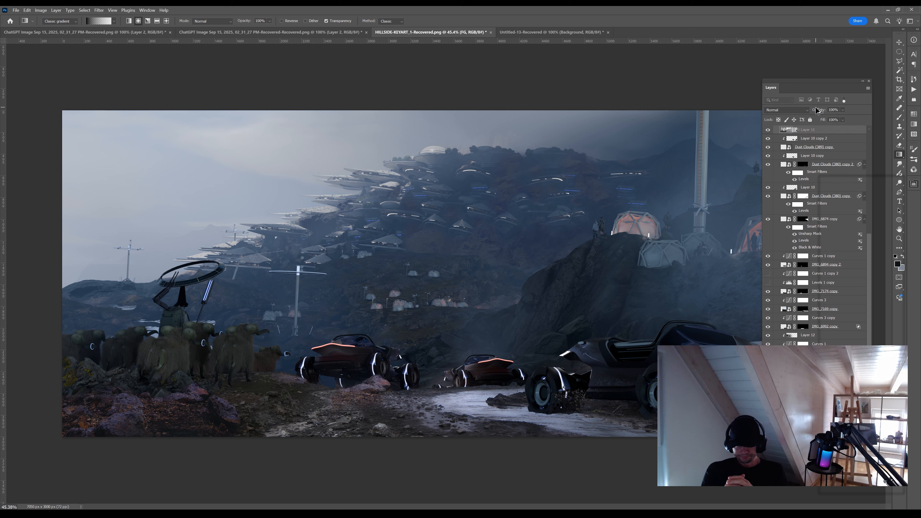
scroll(801, 139, "up", 2)
left_click(768, 147)
left_click(768, 147)
left_click(768, 308)
left_click(768, 299)
Adjust Curves 1 copy 2 to remove the purple cast from the ground, and duplicate Levels 1 copy above Curves 1 copy
left_click(825, 299)
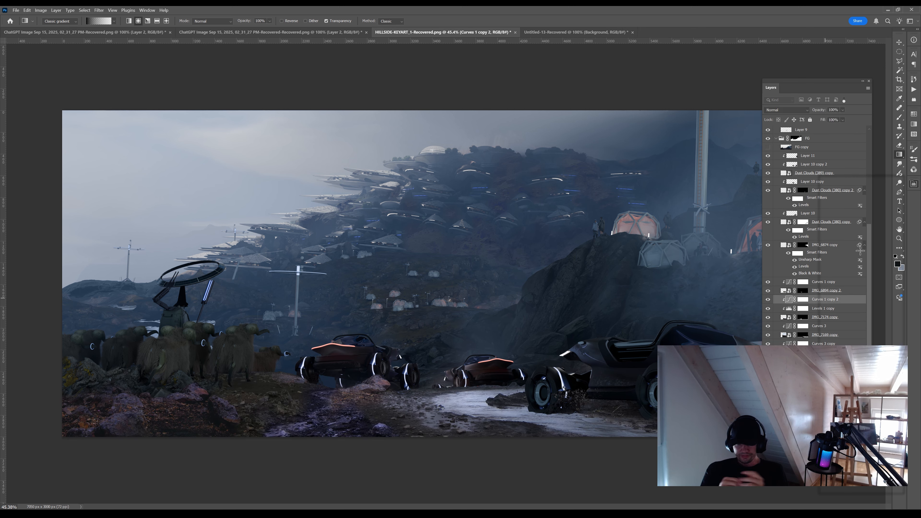
left_click(823, 282)
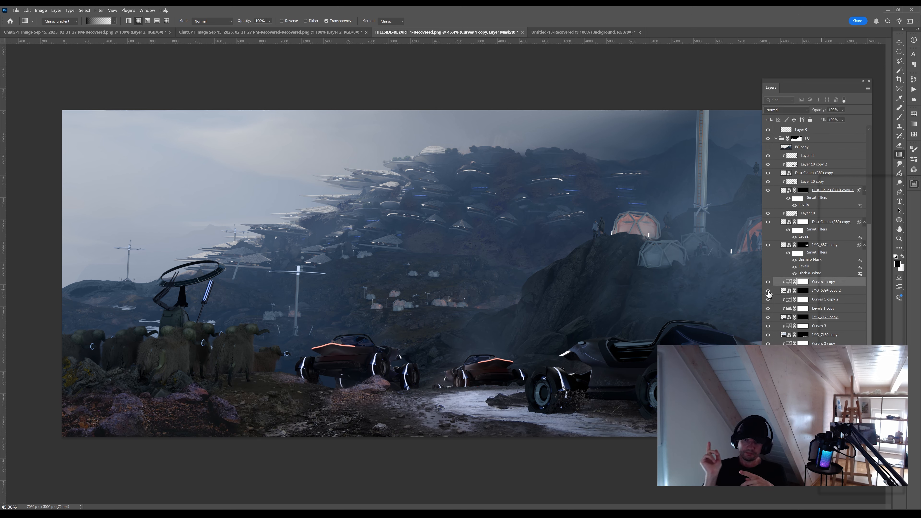
left_click(844, 308)
left_click(790, 284)
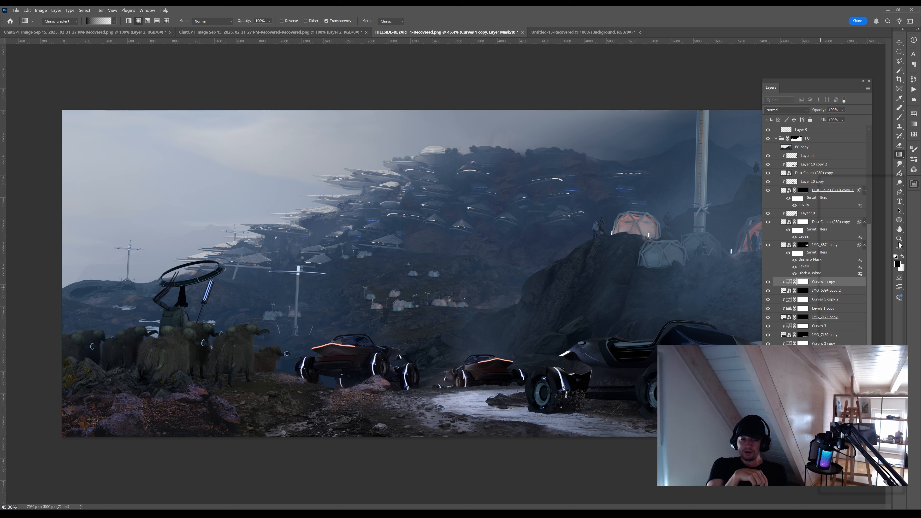
left_click_drag(821, 308, 852, 278)
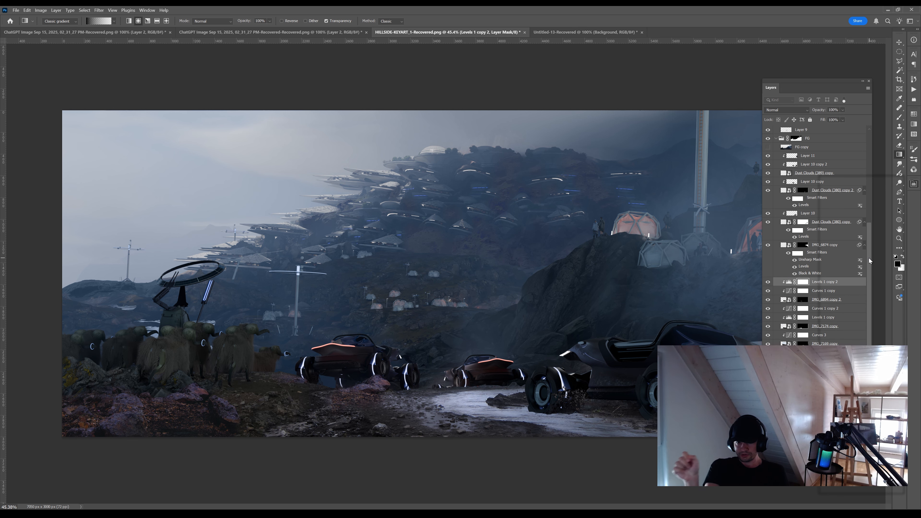
Blend the IMG_6894 copy 2 texture into the ground around the left vehicle with gradients on its mask
left_click(803, 300)
left_click_drag(303, 368, 313, 377)
key("x")
left_click_drag(384, 398, 398, 407)
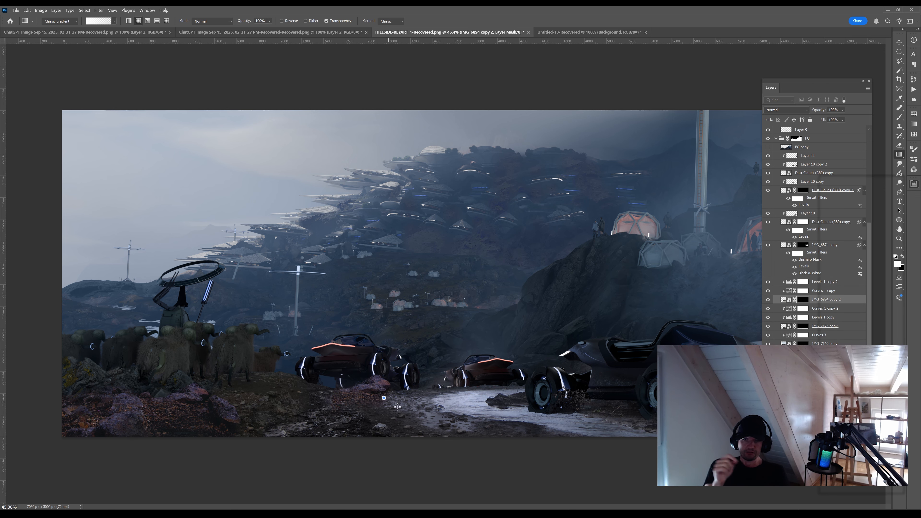
key("x")
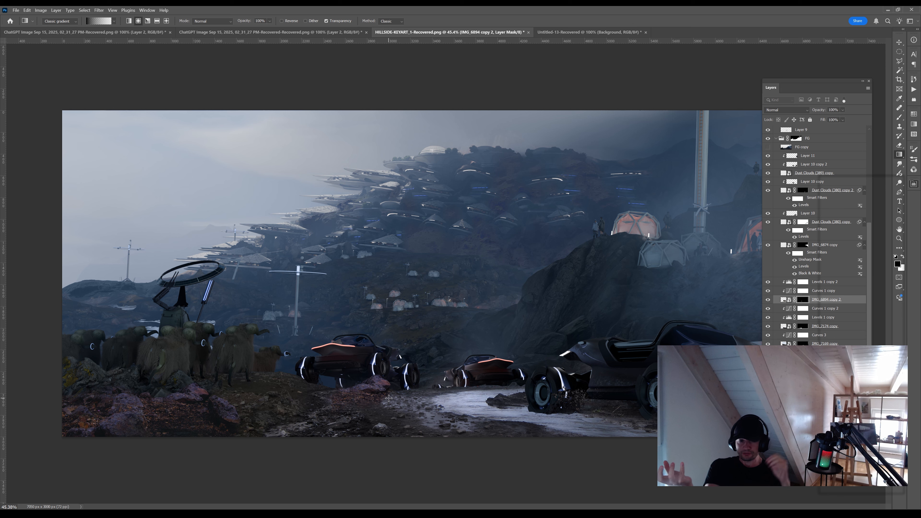
Duplicate the Curves and Levels adjustments onto a lower foreground texture and tune their tones
left_click_drag(828, 434, 833, 408)
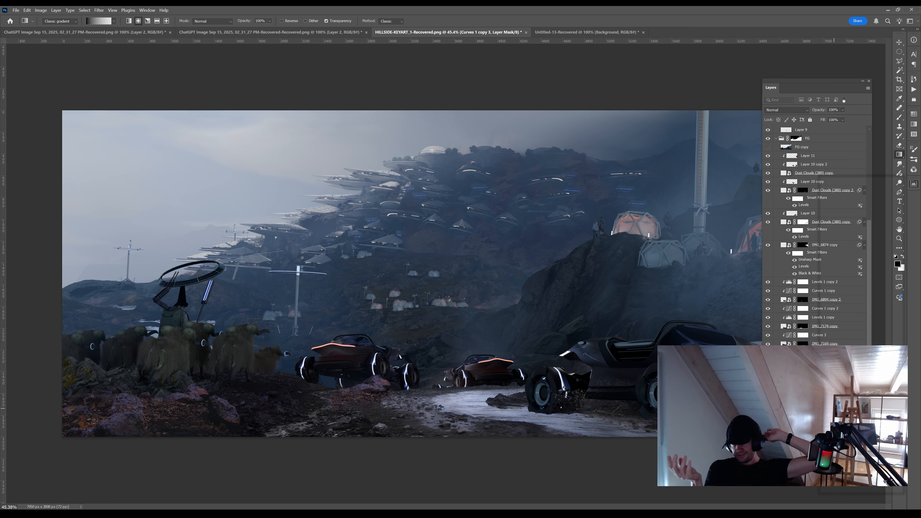
left_click(789, 415)
left_click_drag(872, 256, 868, 256)
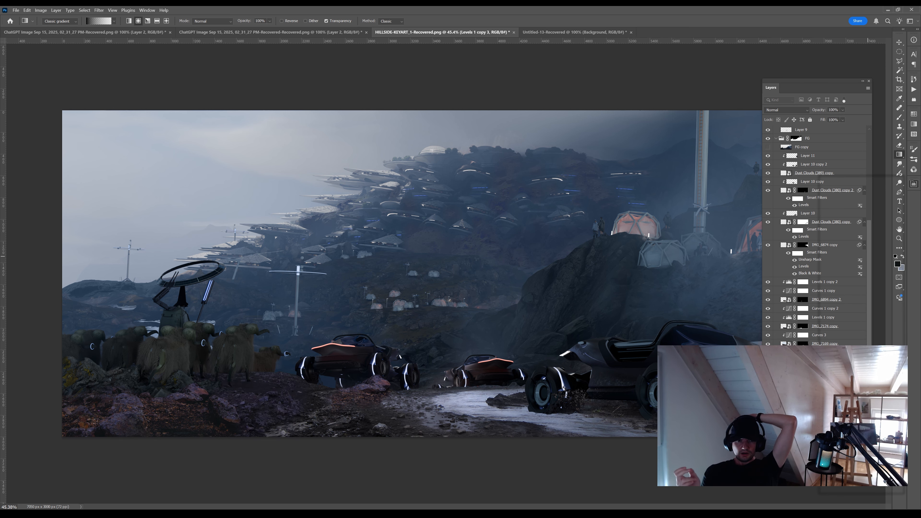
left_click(792, 413)
left_click(769, 432)
left_click(769, 432)
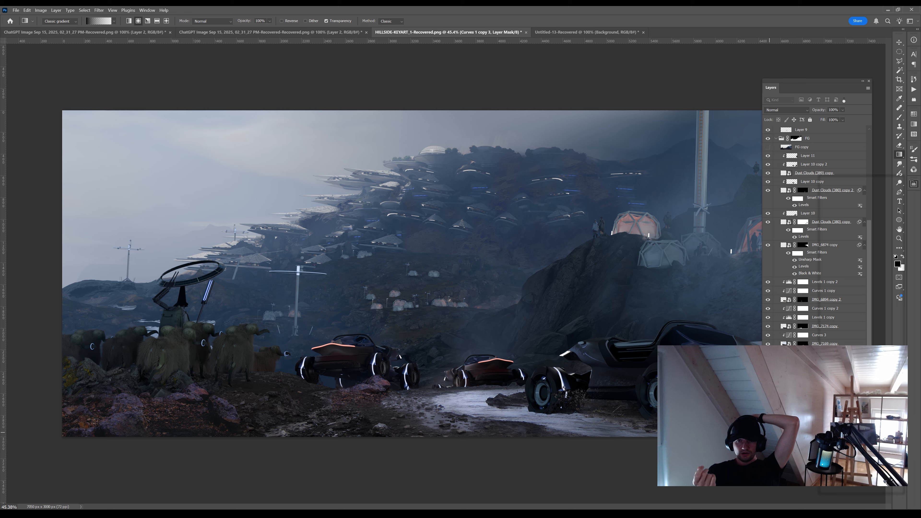
Add a Levels adjustment for the IMG_6992 copy texture and tune the brightness of the wet mud
left_click(785, 344)
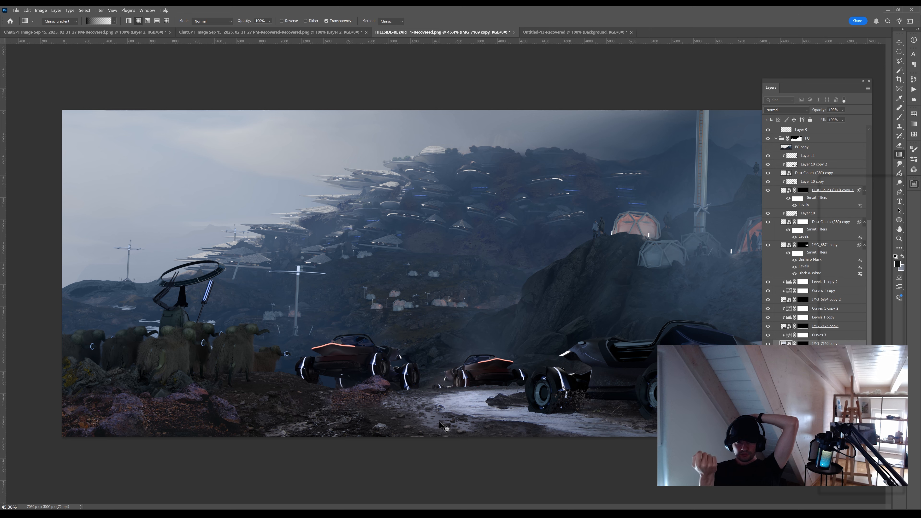
left_click(772, 358)
key("Delete")
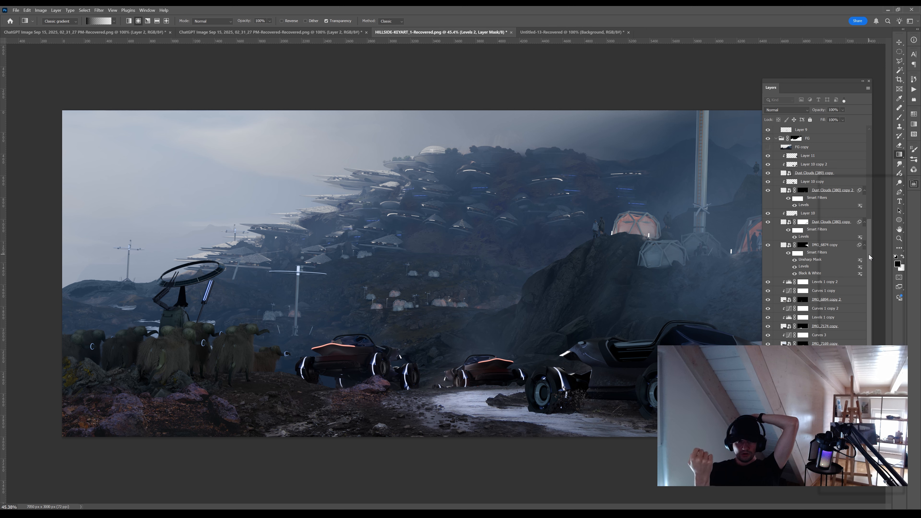
key("Delete")
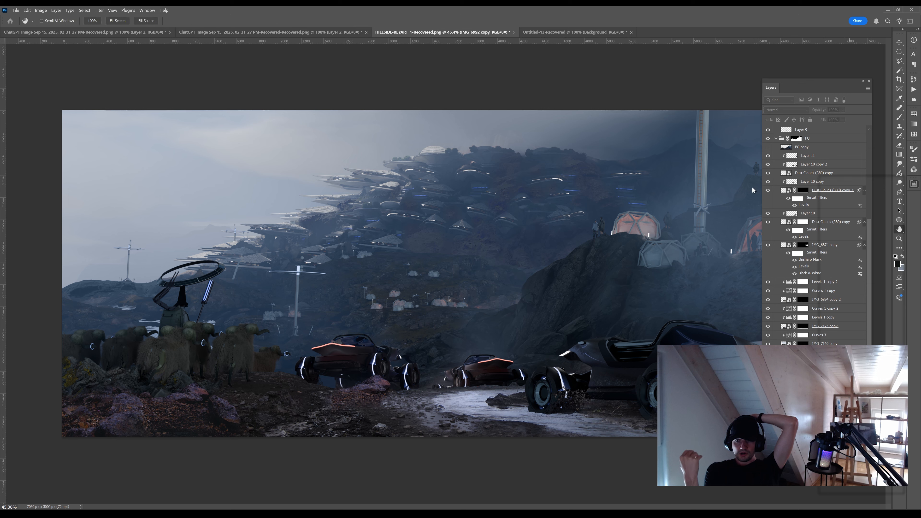
key("ctrl+z")
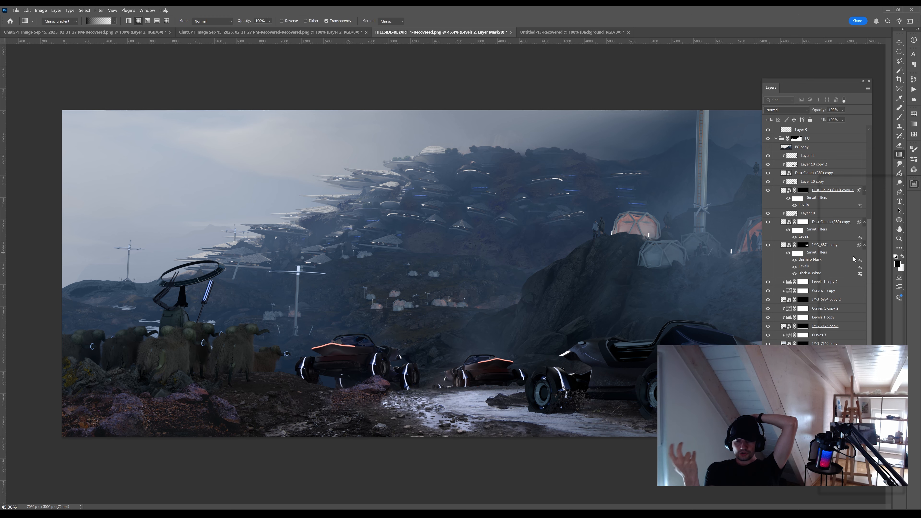
key("ctrl+z")
key("ctrl+z")
key("ctrl+z")
key("ctrl+z")
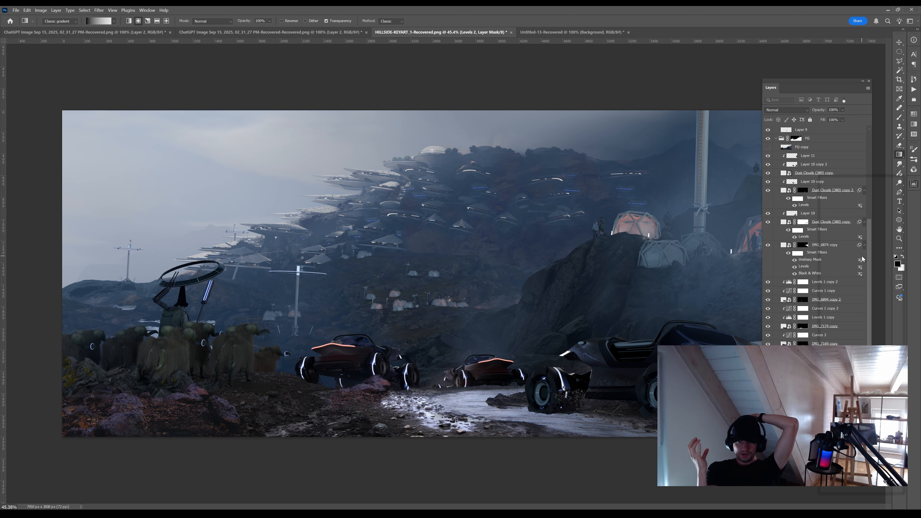
key("z")
left_click_drag(696, 384, 700, 384)
key("ctrl+z")
key("ctrl+z")
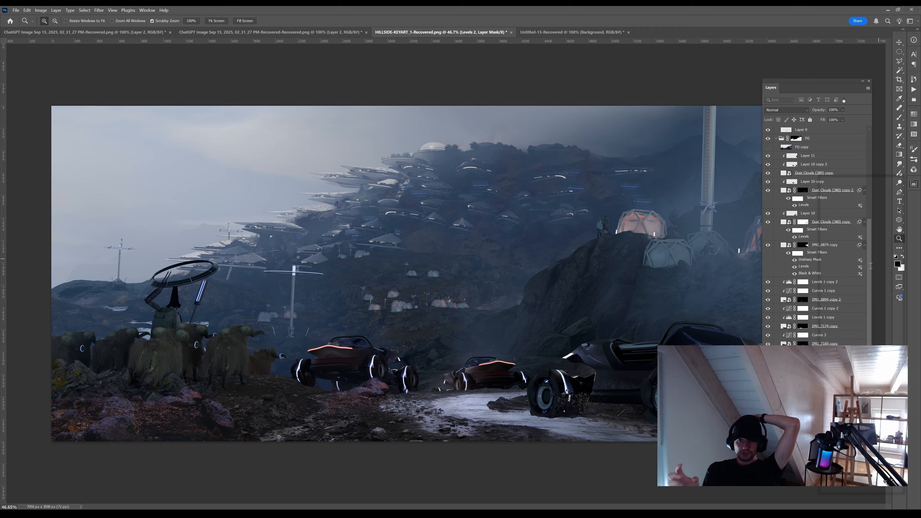
left_click_drag(870, 266, 874, 266)
Fade the near edge of the wet mud path into the dark ground with gradients on the IMG_7169 copy mask
left_click(824, 343)
left_click(801, 343)
key("g")
key("x")
key("x")
key("x")
left_click_drag(415, 410, 445, 448)
key("x")
key("x")
key("z")
left_click_drag(573, 434, 526, 435)
key("g")
left_click_drag(442, 361, 454, 374)
Refine the path's shape between the vehicles with alternating black and white gradients on the IMG_7169 copy mask
key("z")
left_click_drag(506, 410, 546, 423)
key("g")
key("x")
left_click_drag(468, 388, 476, 401)
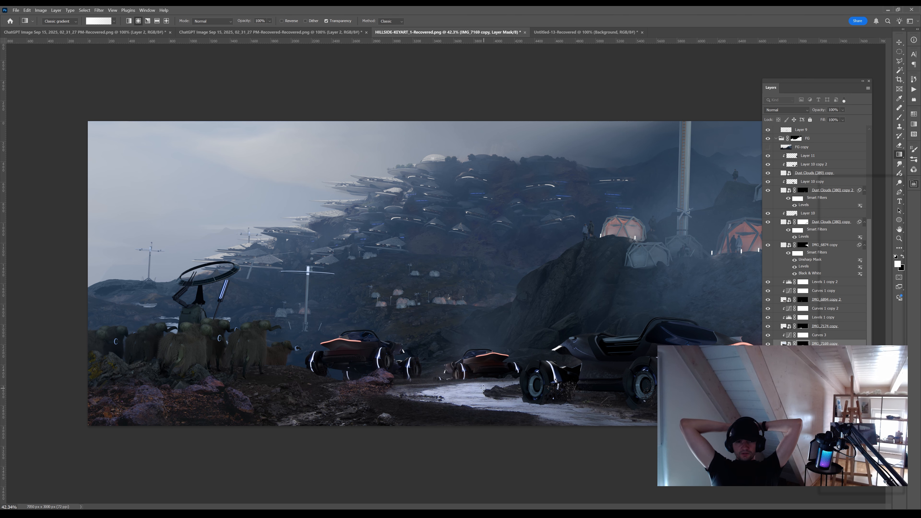
key("x")
left_click_drag(573, 431, 562, 461)
key("x")
left_click_drag(535, 426, 600, 441)
Add a clipped Levels adjustment between Curves 3 and IMG_7169 copy and brighten the wet mud path
key("z")
left_click_drag(467, 450, 440, 467)
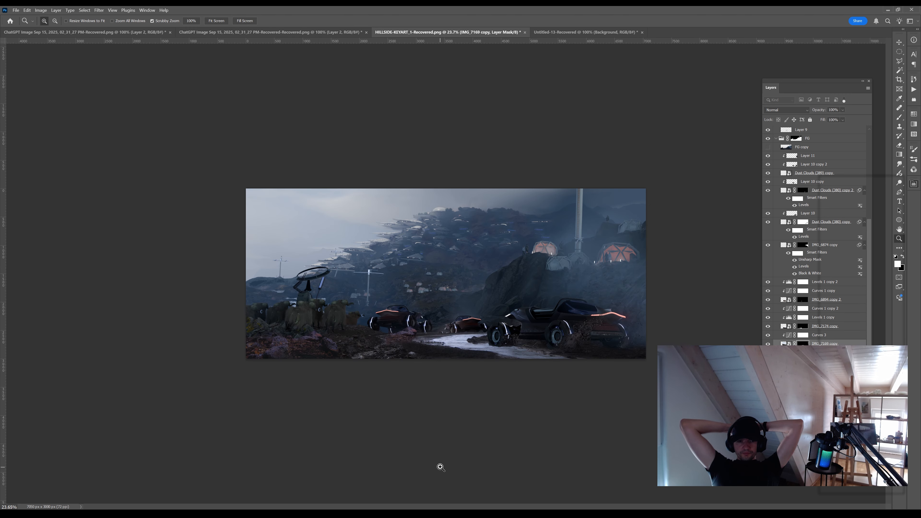
left_click_drag(549, 352, 544, 385)
left_click_drag(540, 386, 580, 388)
left_click_drag(653, 397, 711, 392)
left_click(786, 336)
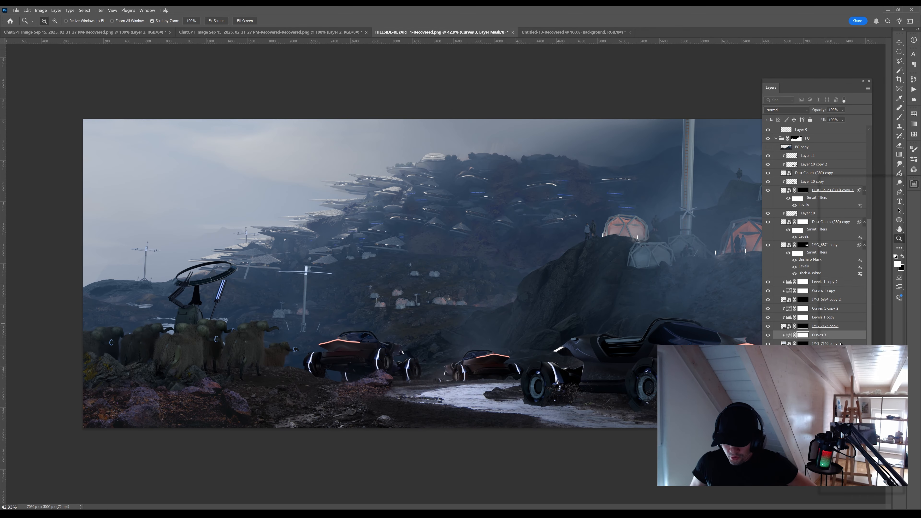
left_click(784, 343)
key("ctrl+l")
mouse_move(874, 253)
left_mouse_down()
mouse_move(838, 259)
mouse_move(861, 260)
left_mouse_up()
left_click_drag(754, 339, 707, 343)
left_click_drag(615, 395, 641, 397)
mouse_move(858, 261)
left_mouse_down()
mouse_move(843, 258)
mouse_move(864, 259)
left_mouse_up()
left_click(816, 342)
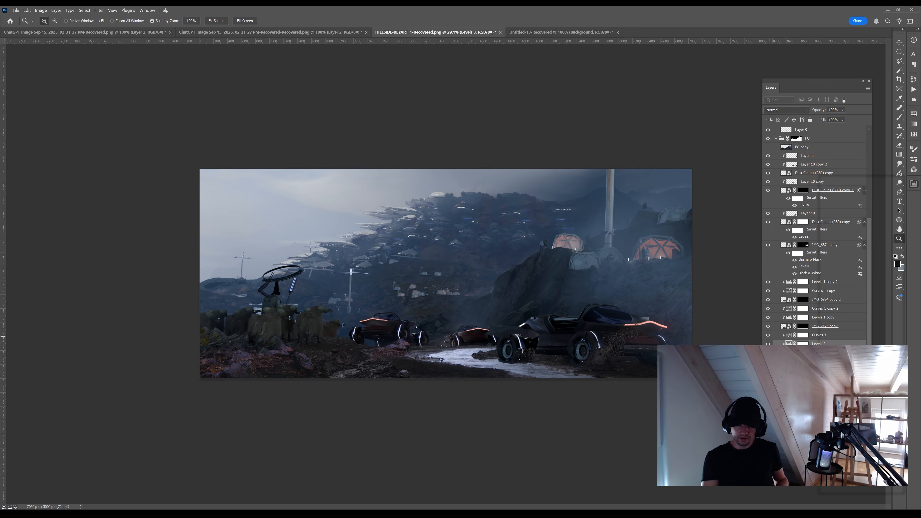
Refine the near edge of the wet mud path with gradients on the IMG_7174 copy mask
left_click(821, 352)
left_click_drag(436, 311, 462, 312)
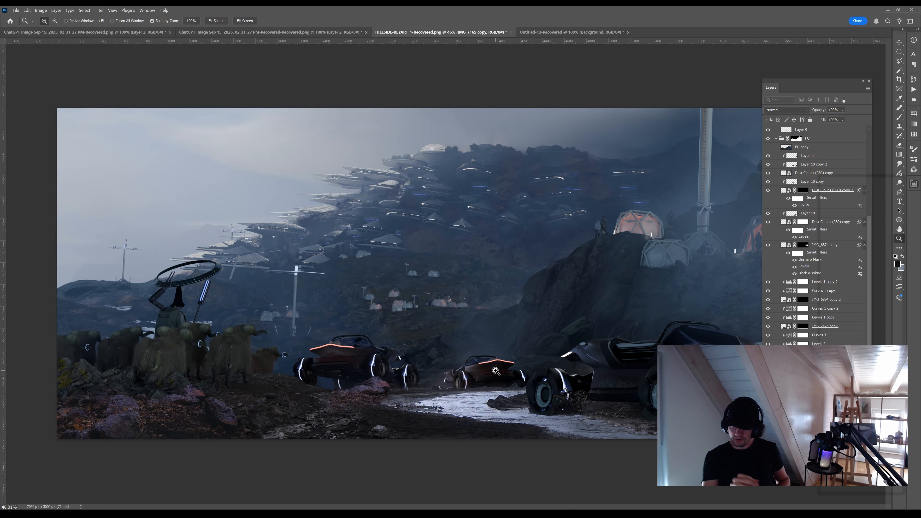
left_click(404, 357)
key("x")
key("x")
left_click_drag(420, 431, 457, 452)
key("x")
left_click_drag(476, 418, 490, 418)
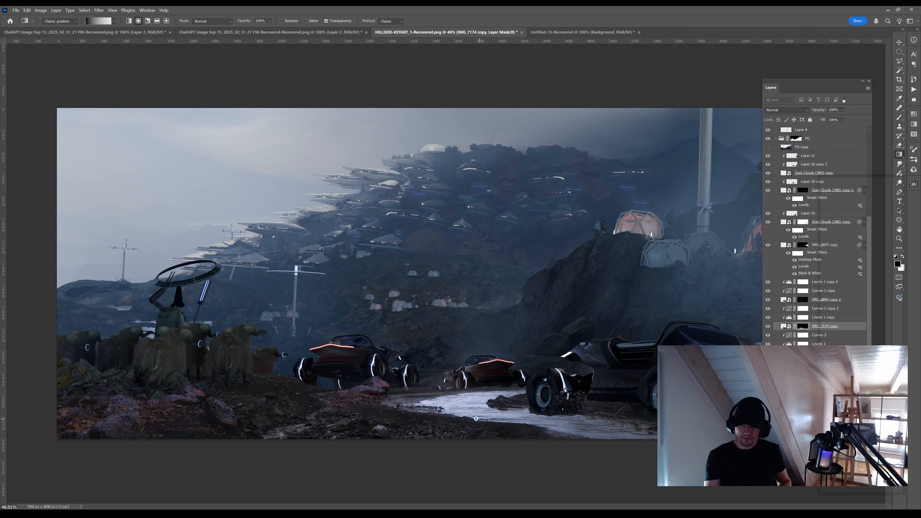
key("x")
key("x")
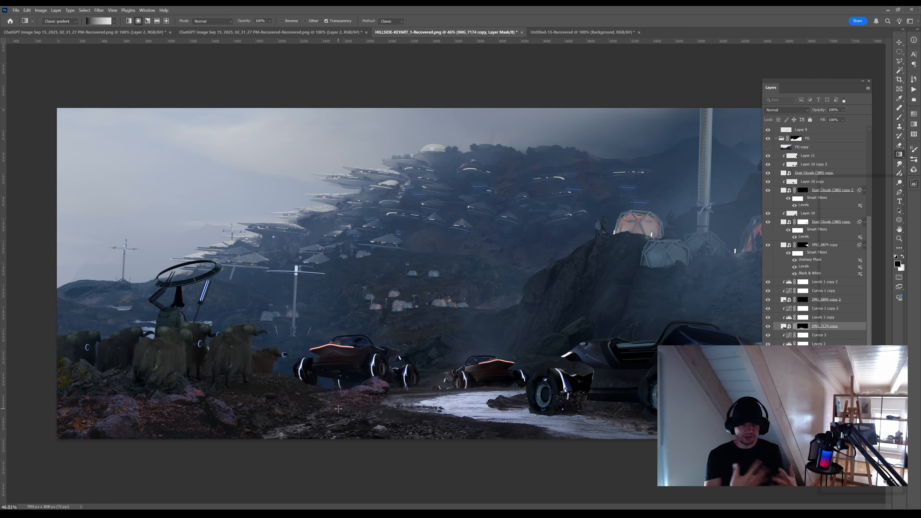
Blend the ground around the purple rock beside the wet path with black and white gradients on the IMG_6894 copy 2 mask
left_click(383, 410, "ctrl")
key("x")
key("x")
left_click_drag(358, 401, 383, 399)
key("x")
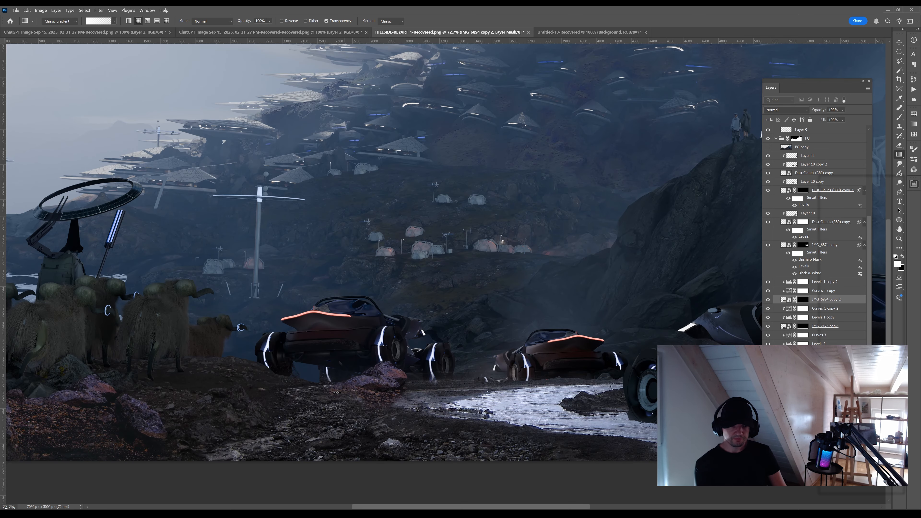
key("b")
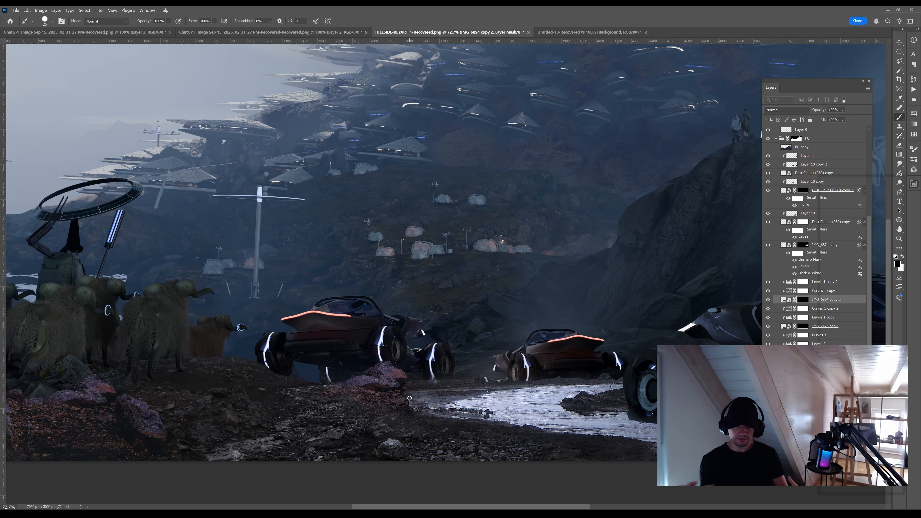
key("g")
key("x")
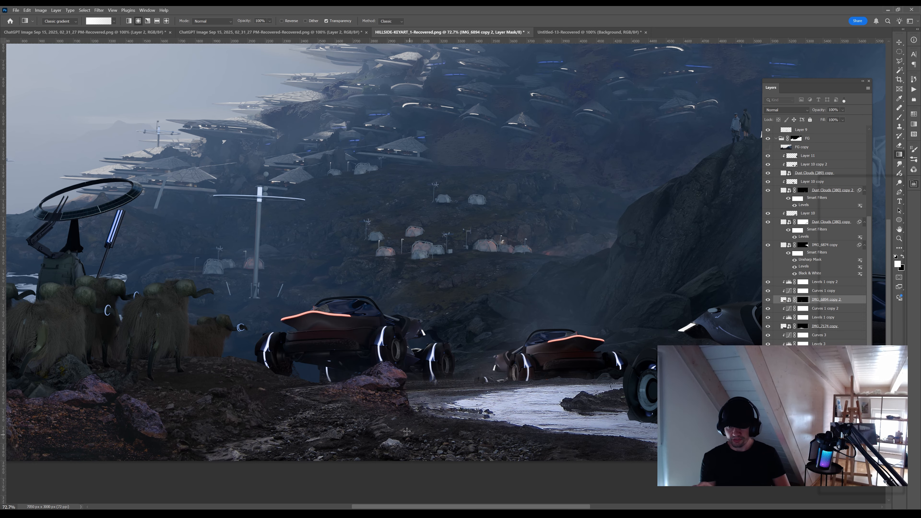
key("x")
left_click_drag(408, 411, 452, 441)
Tidy the outline of the purple rock below the leftmost vehicle on the IMG_6894 copy 2 mask
left_click_drag(647, 429, 606, 427)
left_click_drag(518, 415, 328, 380)
left_click_drag(377, 364, 431, 366)
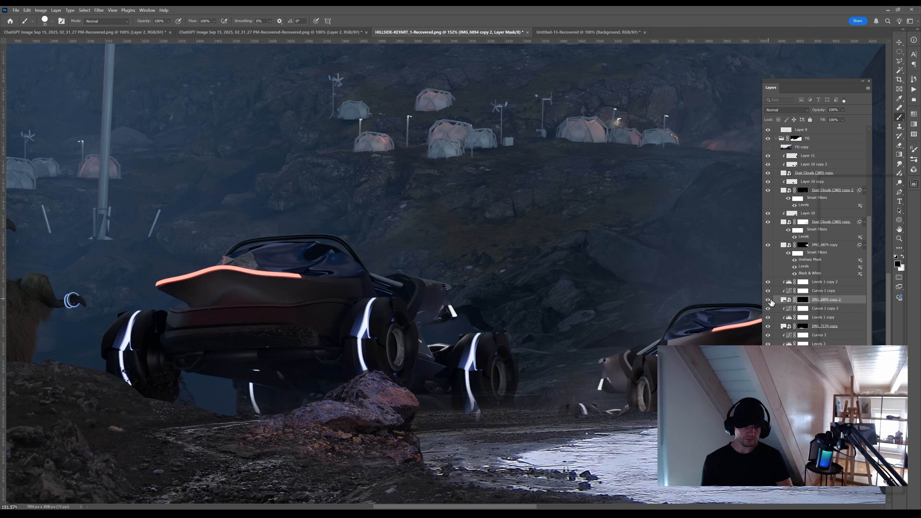
key("l")
double_click(411, 391)
key("g")
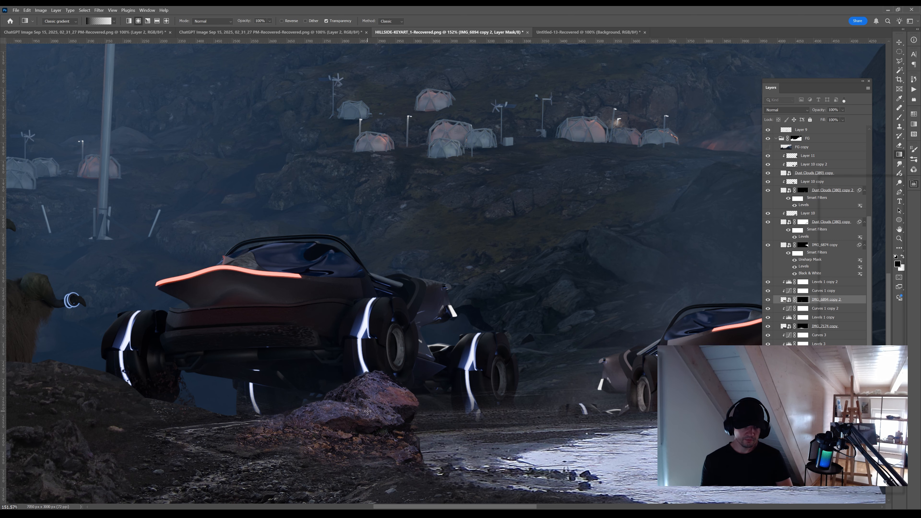
left_click_drag(134, 406, 334, 365)
Touch up the ground under the leftmost vehicle's wheel with small brush strokes on the IMG_7005 copy mask
key("x")
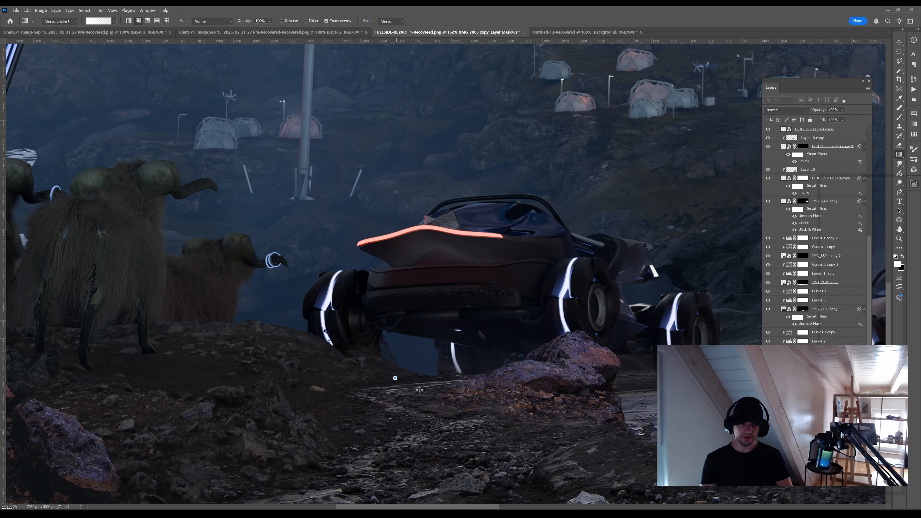
key("b")
key("x")
left_click_drag(313, 326, 311, 330)
key("x")
left_click_drag(322, 344, 321, 346)
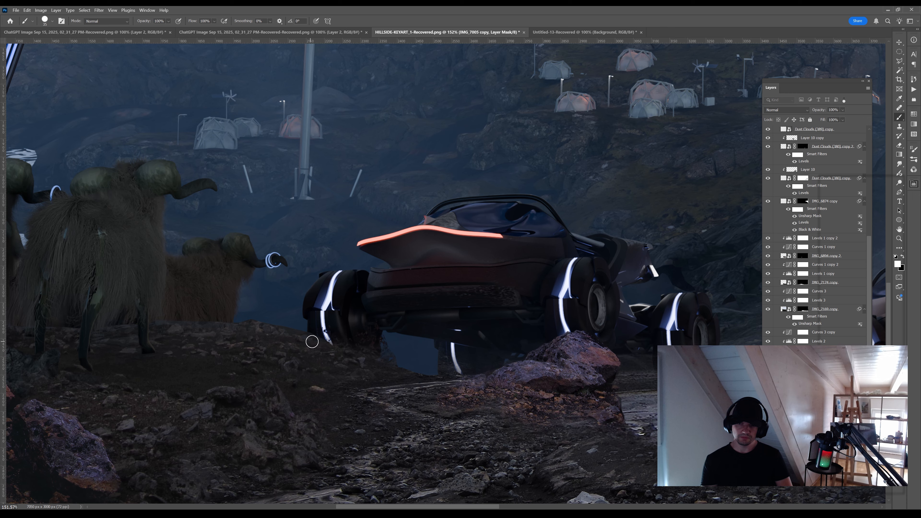
Switch to the IMG_7169 copy layer mask of the wet mud path
scroll(304, 329, "down", 6)
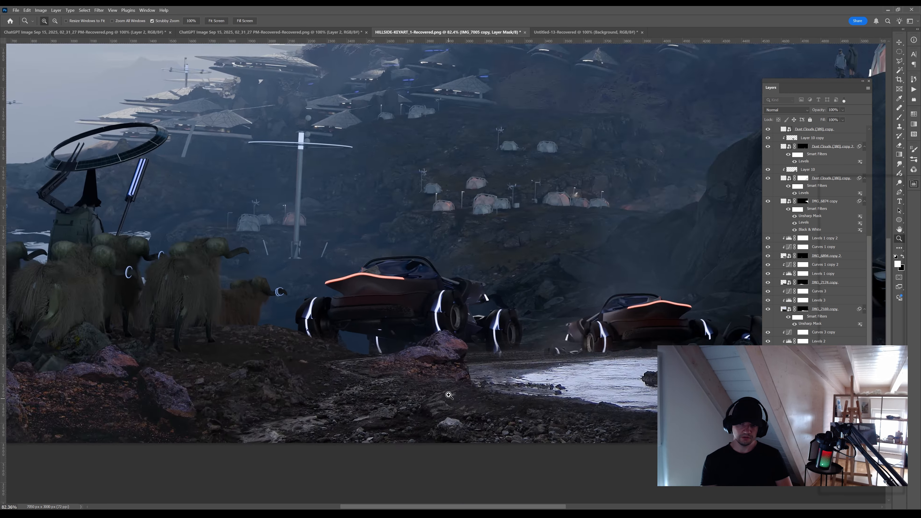
scroll(591, 348, "up", 4)
left_click(515, 363, "ctrl")
key("g")
key("z")
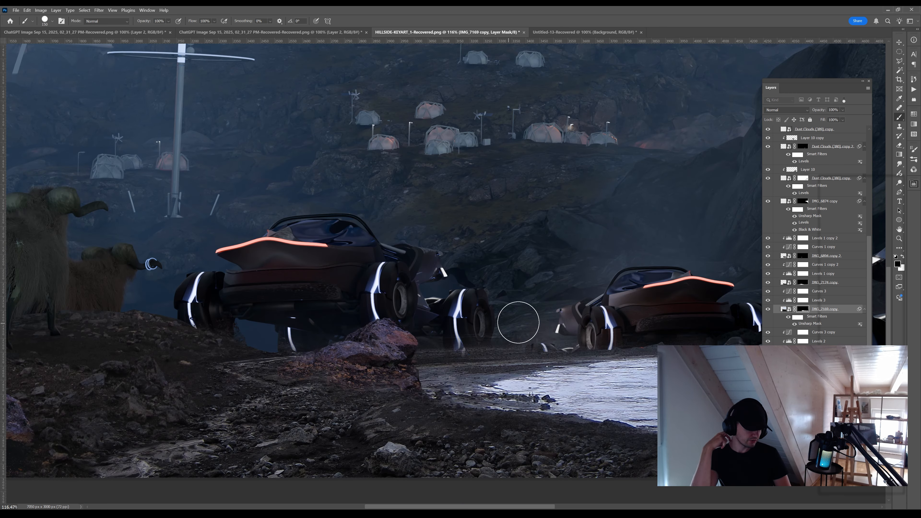
scroll(442, 329, "down", 5)
Select the vehicle area by color from the HILLSIDE-KEYART_OBJECT pass and add an empty layer for the wet path
scroll(779, 283, "up", 15)
left_click(812, 129)
key("w")
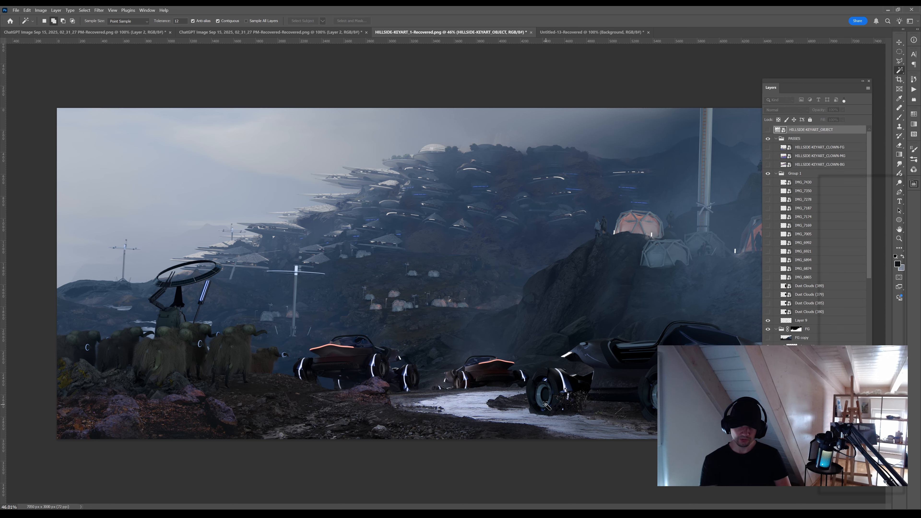
left_click(540, 397)
left_click(516, 428, "ctrl")
key("g")
key("ctrl+alt+shift+n")
key("ctrl+alt+shift+n")
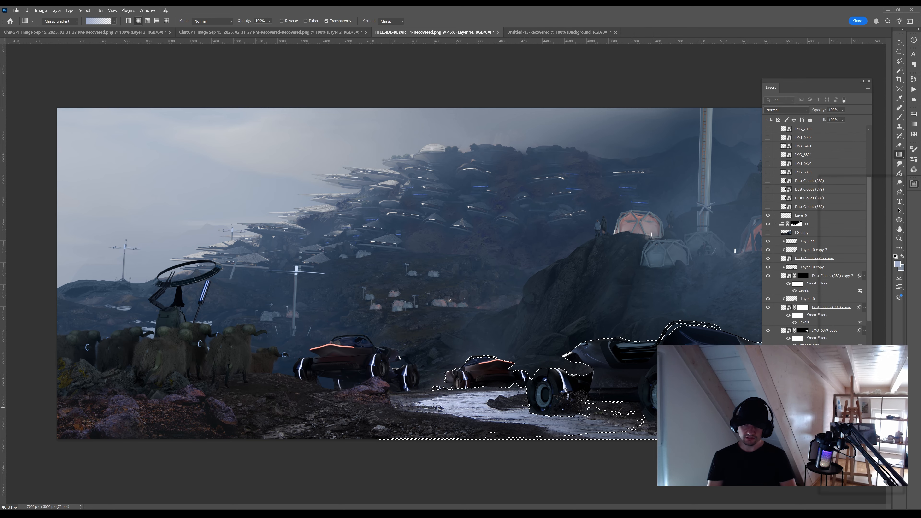
Try to paint over the small rock in the wet path with sampled mud color inside the inverted selection
key("ctrl+shift+i")
key("b")
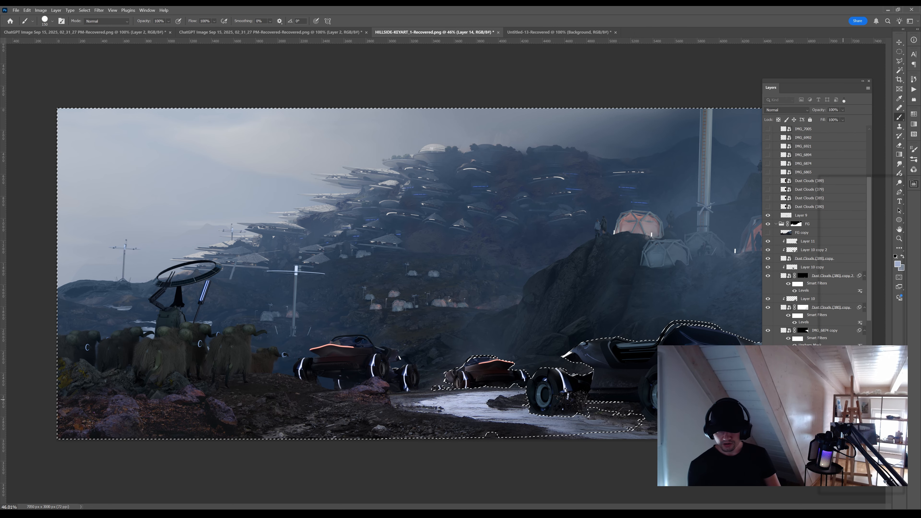
left_click(843, 400)
left_click(478, 426, "alt")
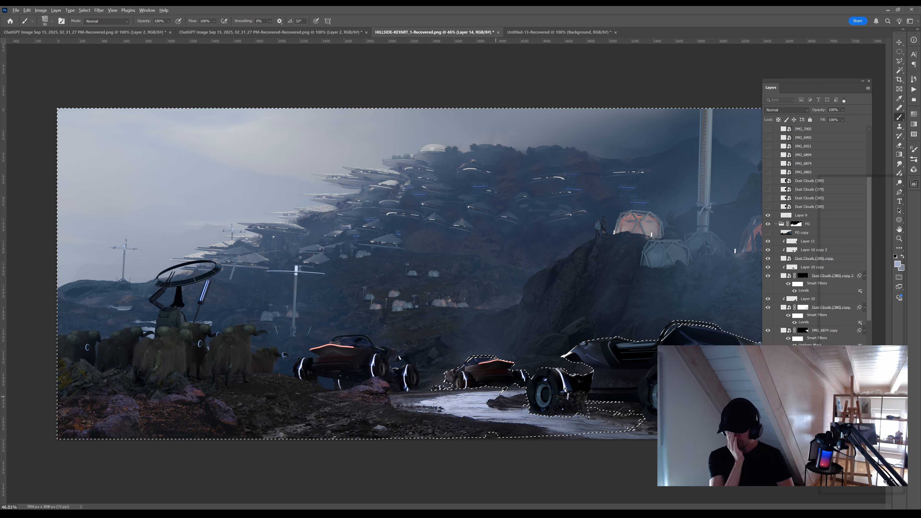
mouse_move(490, 405)
left_mouse_down()
mouse_move(525, 406)
mouse_move(515, 402)
mouse_move(523, 399)
left_mouse_up()
left_click(491, 403, "alt")
key("ctrl+d")
Undo the paint over the small rock along with the added layer and selection
key("z")
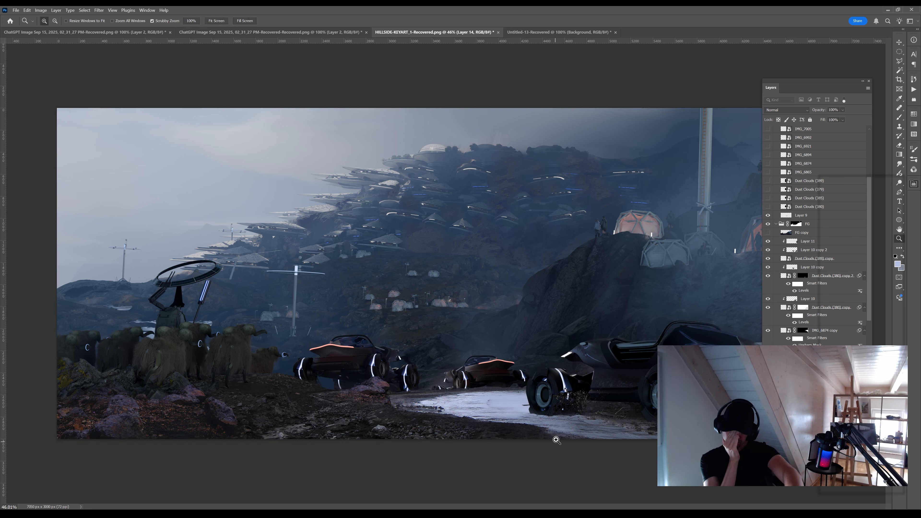
left_click_drag(617, 439, 638, 439)
key("b")
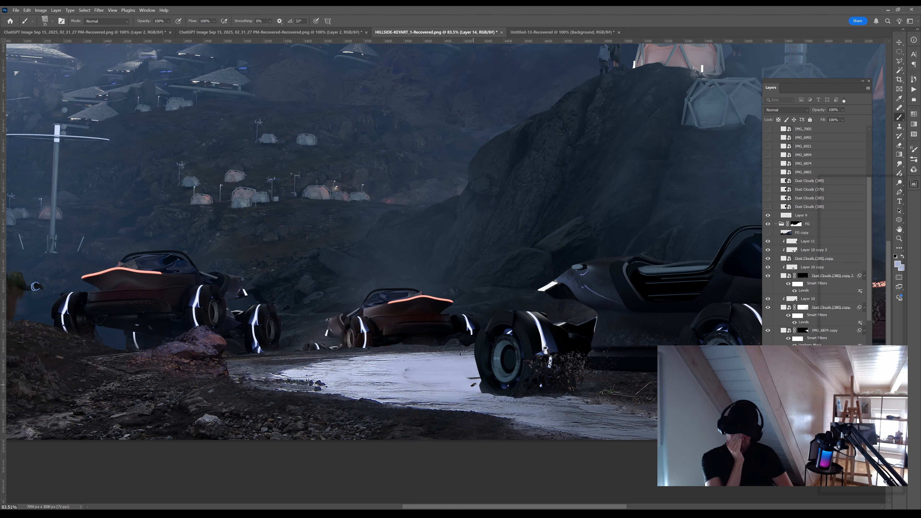
key("bracketleft")
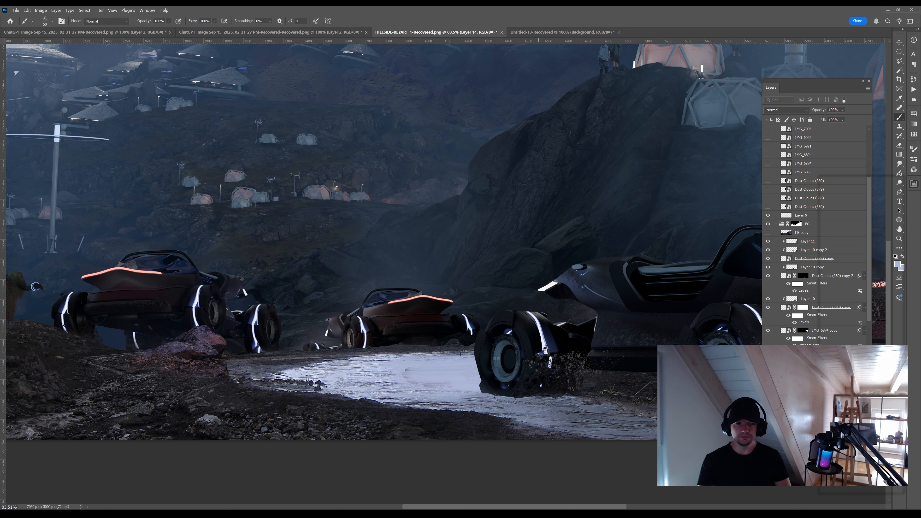
key("bracketright")
key("bracketright")
key("bracketright")
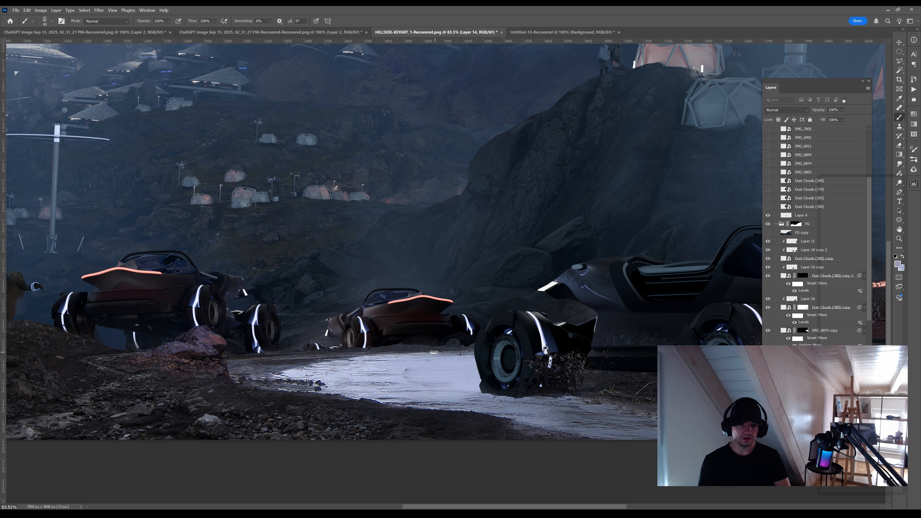
key("z")
key("ctrl+z")
key("b")
key("ctrl+z")
key("z")
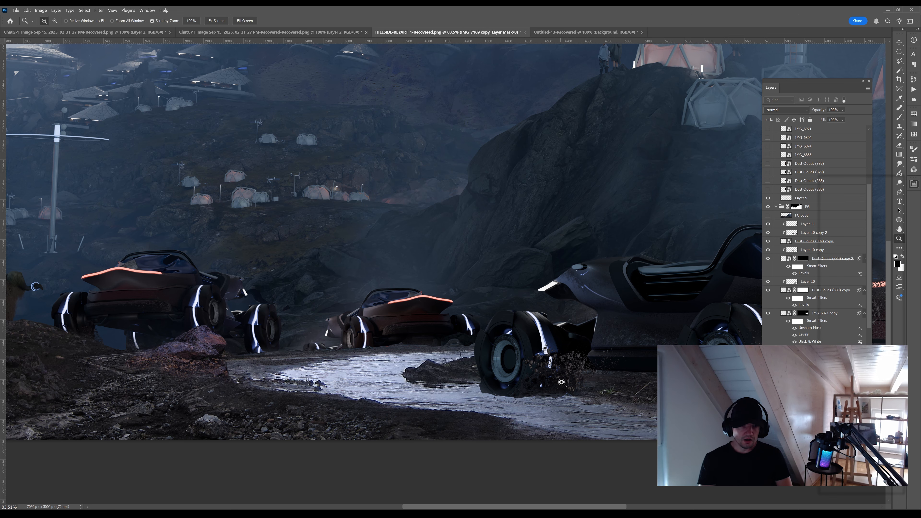
Add a new layer for painting around the nearest vehicle's front wheel and reduce the brush size
left_click_drag(561, 383, 558, 412)
left_click_drag(680, 400, 687, 400)
mouse_move(687, 400)
left_mouse_down()
mouse_move(473, 423)
mouse_move(584, 410)
left_mouse_up()
left_click_drag(583, 410, 578, 411)
left_click_drag(562, 450, 553, 441)
key("b")
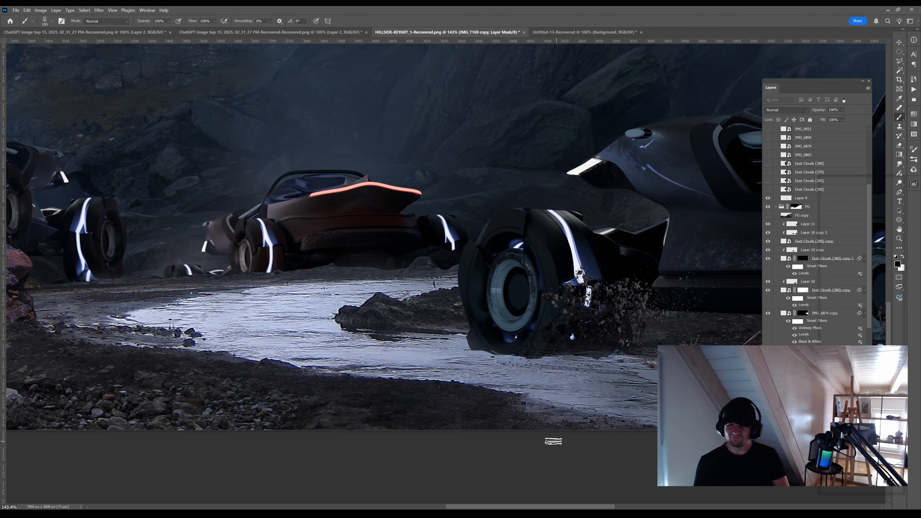
left_click(841, 435)
key("bracketleft")
key("bracketleft")
key("bracketleft")
key("bracketleft")
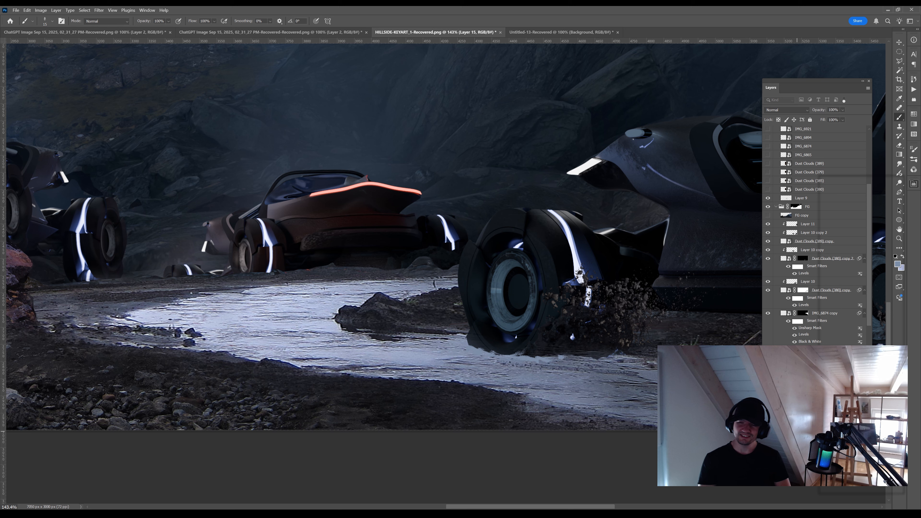
Paint a dark clump of mud beneath and behind the nearest vehicle's front wheel
left_click(797, 430)
left_click_drag(522, 345, 617, 347)
key("x")
left_click_drag(616, 348, 590, 350)
key("x")
left_click(801, 413)
key("bracketright")
key("bracketright")
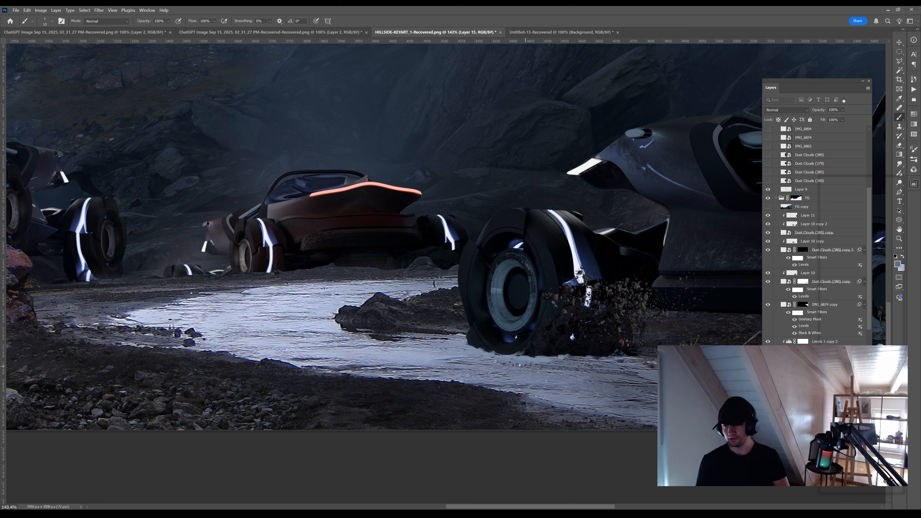
key("bracketleft")
key("bracketleft")
Add a clipped layer above Layer 10 copy and darken the mud splash behind the front wheel with a sampled-color gradient
left_click(628, 303, "ctrl")
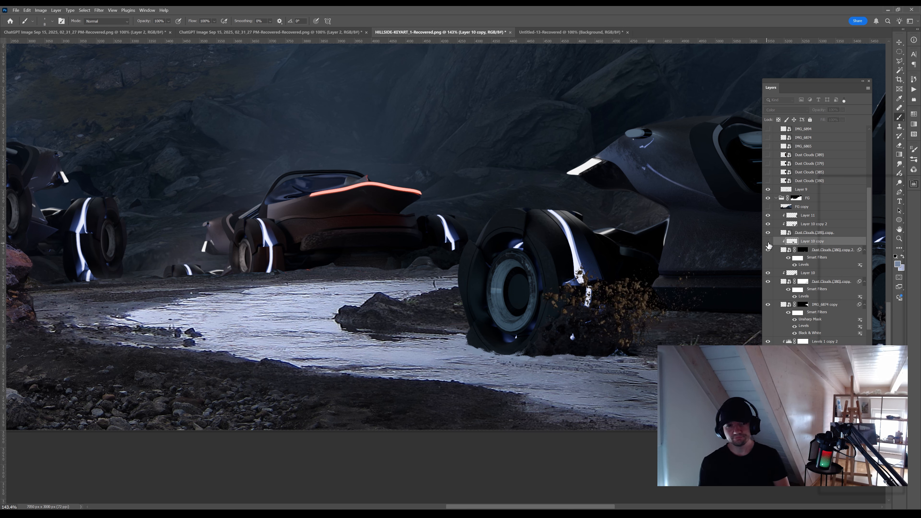
key("ctrl+alt+shift+n")
key("g")
left_click(558, 331, "alt")
left_click_drag(616, 312, 532, 387)
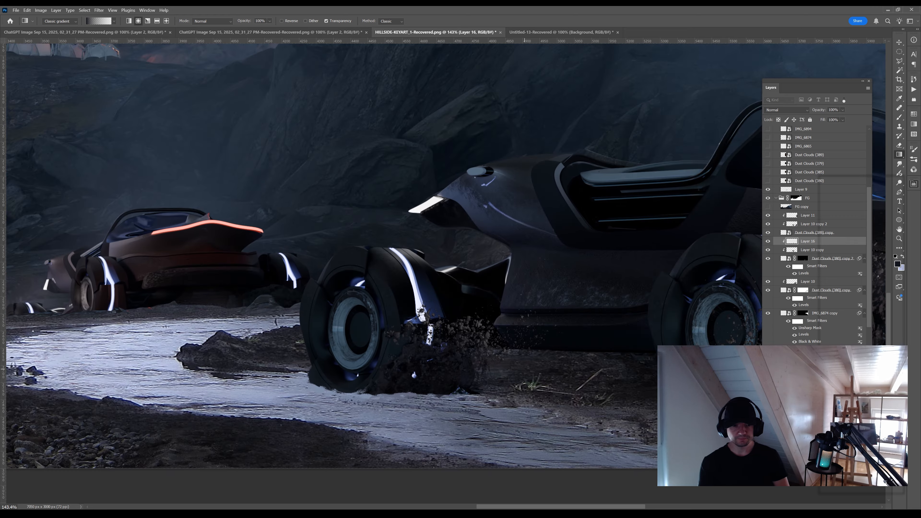
Select the base of the front wheel on Layer 15 with a rectangular marquee and run Generative Fill on it
left_click_drag(496, 420, 441, 413)
left_click(441, 413, "ctrl")
left_click(344, 399, "ctrl")
key("m")
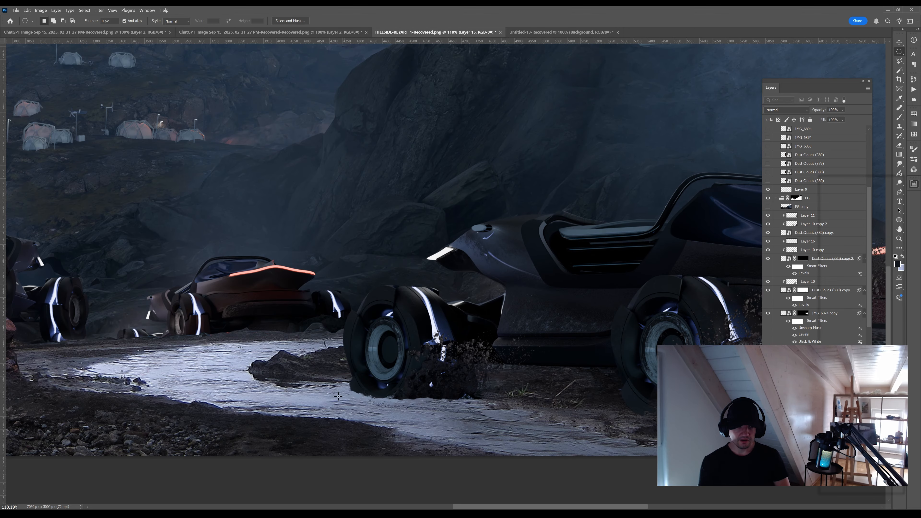
right_click(899, 51)
left_click(874, 53)
left_click_drag(327, 377, 493, 411)
key("F2")
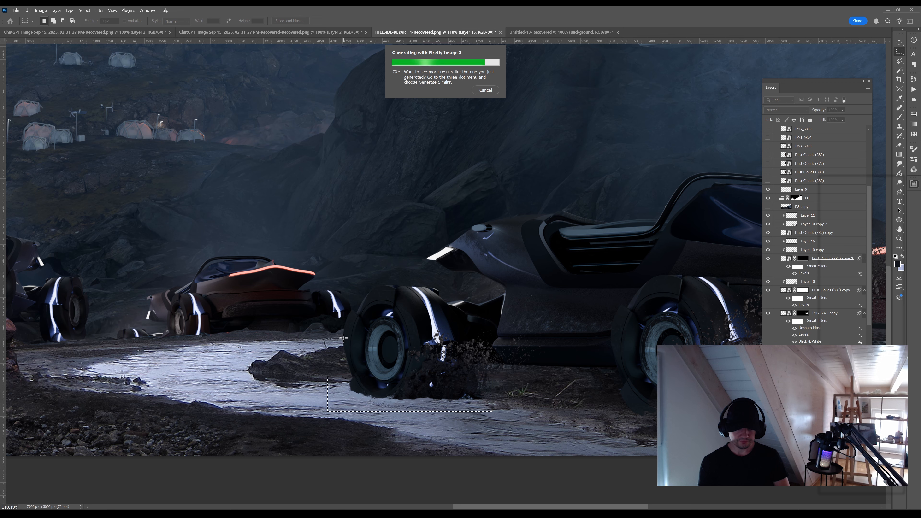
Blend the generated mud under the front wheel with gradient and brush touches on the Generative Fill mask
key("ctrl+d")
key("b")
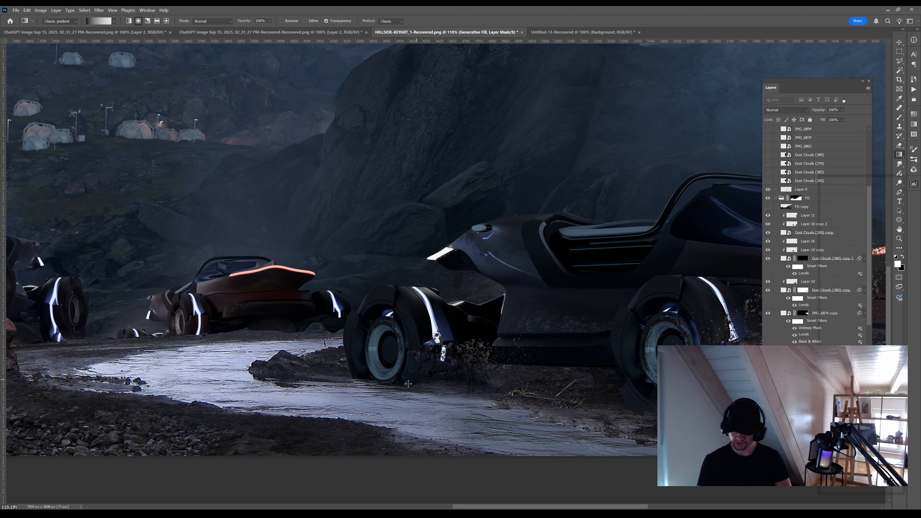
mouse_move(419, 385)
left_mouse_down()
mouse_move(377, 384)
mouse_move(404, 383)
left_mouse_up()
key("bracketleft")
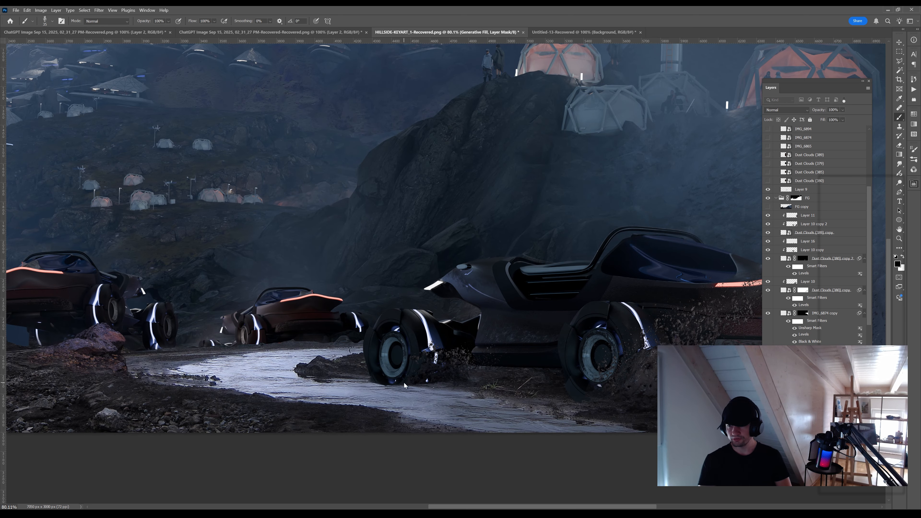
left_click(768, 412)
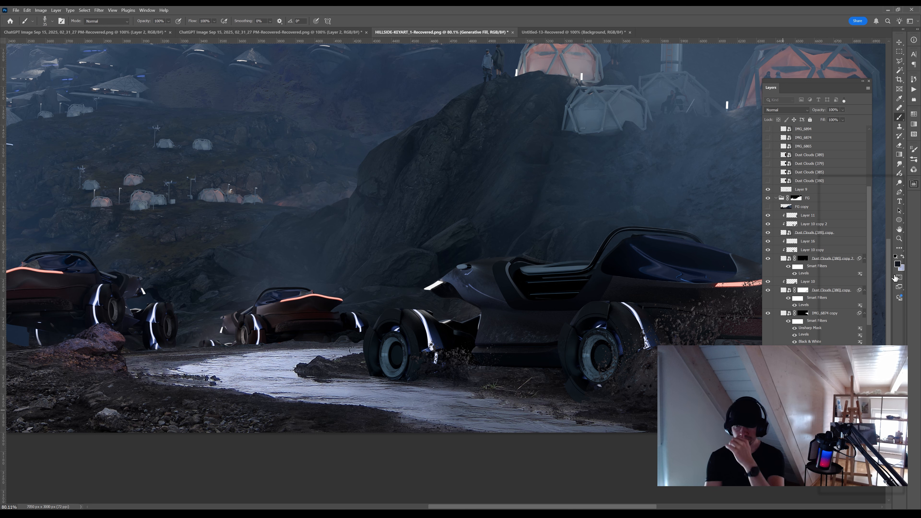
key("c")
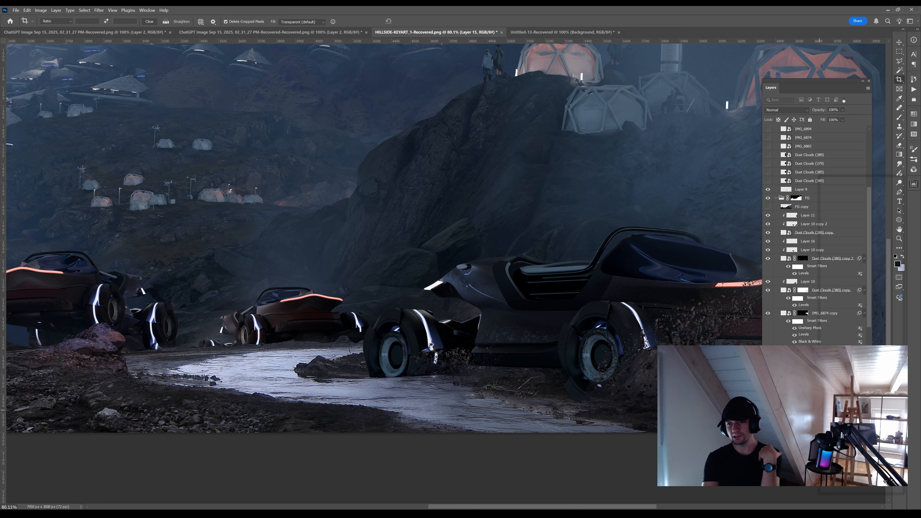
Add a layer above FG copy and generate "car tire going on muddy water splashing water around" at the front wheel's base
left_click(816, 205)
key("ctrl+alt+shift+n")
key("m")
mouse_move(356, 374)
left_mouse_down()
mouse_move(465, 378)
mouse_move(465, 400)
left_mouse_up()
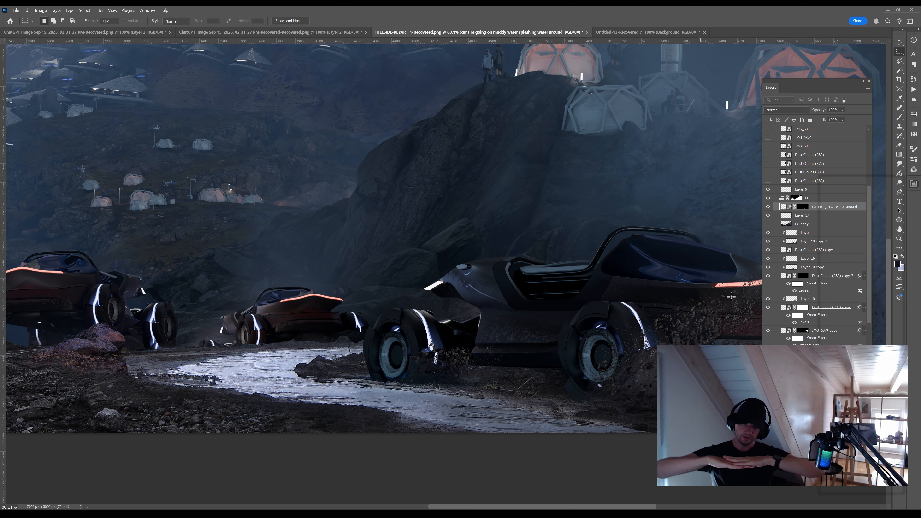
Duplicate the generated water splash layer
left_click_drag(629, 372, 507, 357)
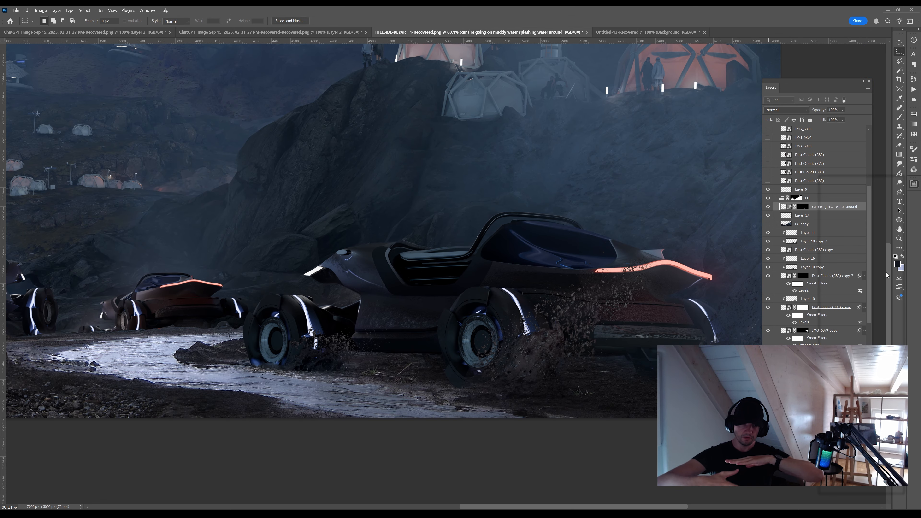
left_click_drag(635, 261, 605, 267)
key("ctrl+j")
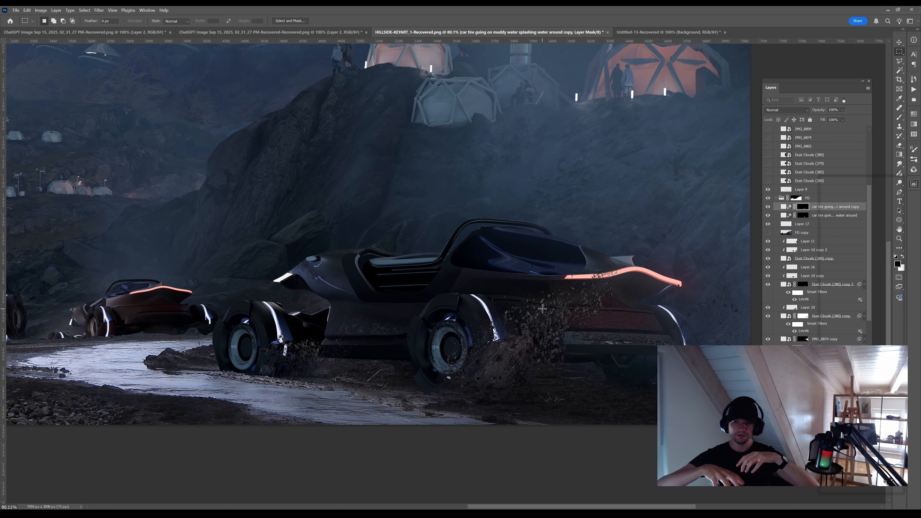
Blend the duplicated water splash into the ground at the front wheel with gradient touches on its layer mask
key("e")
key("alt+bracketleft")
left_click(768, 207)
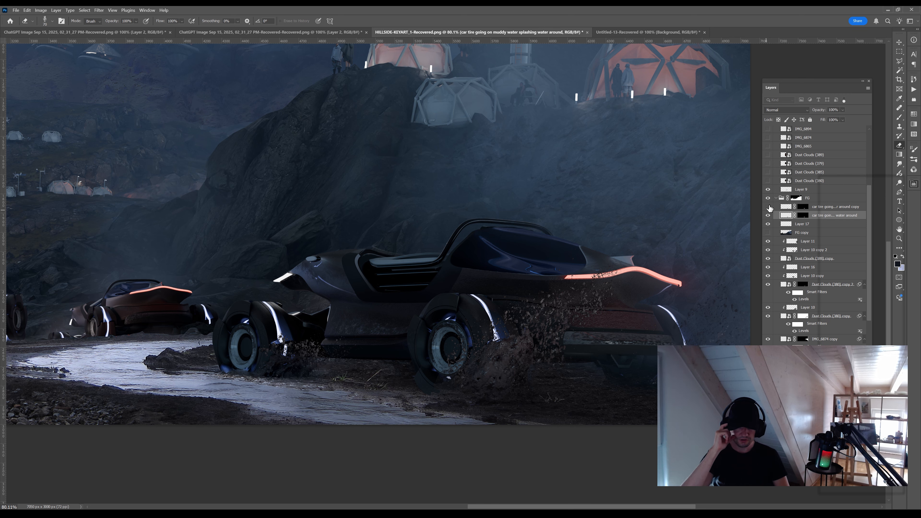
left_click(802, 207)
key("g")
key("x")
left_click_drag(242, 365, 271, 371)
scroll(306, 398, "down", 5)
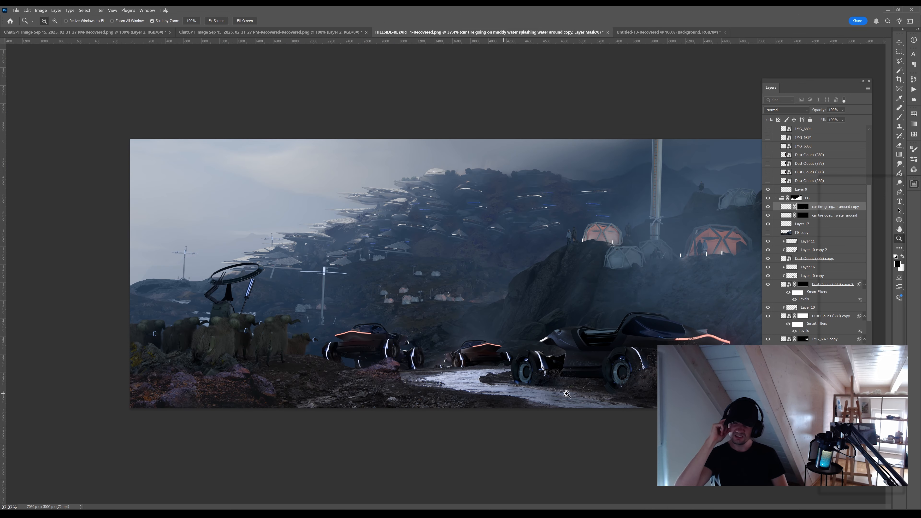
Lasso the base of the large vehicle's near rear wheel and generate "car tire going on mud, splashing mud particles and dirt around itself"
scroll(363, 399, "up", 4)
key("l")
key("shift+F5")
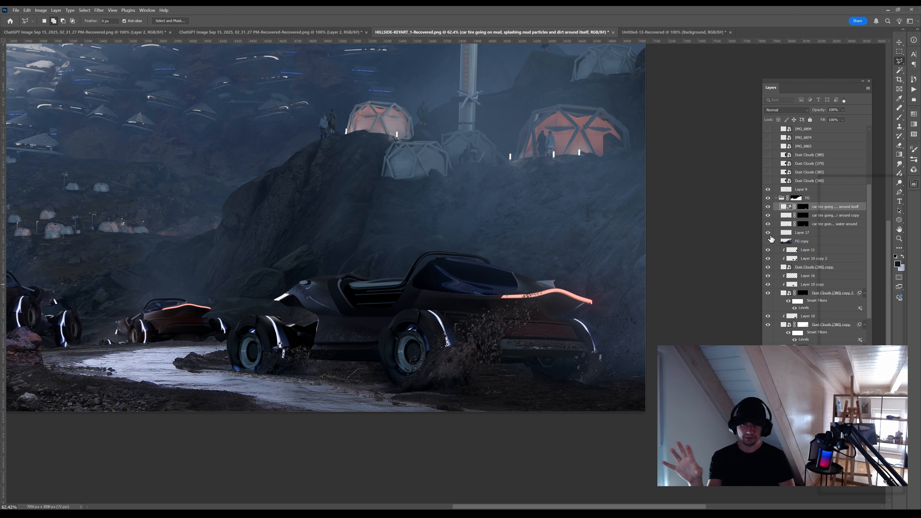
Invert the mask of the generated mud splash and blend it around the near rear wheel with gradient and brush touches
key("e")
left_click(767, 207)
left_click(802, 208)
key("ctrl+i")
key("g")
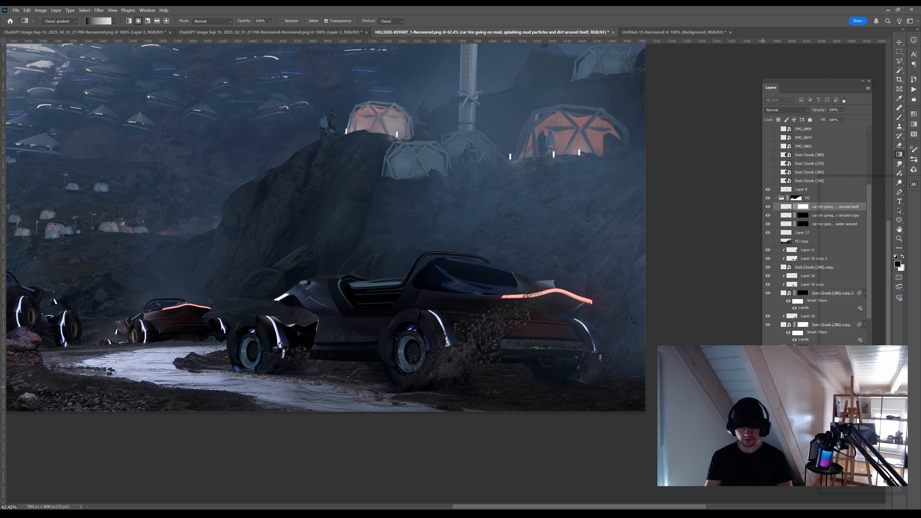
left_click_drag(418, 387, 426, 392)
key("x")
key("x")
key("x")
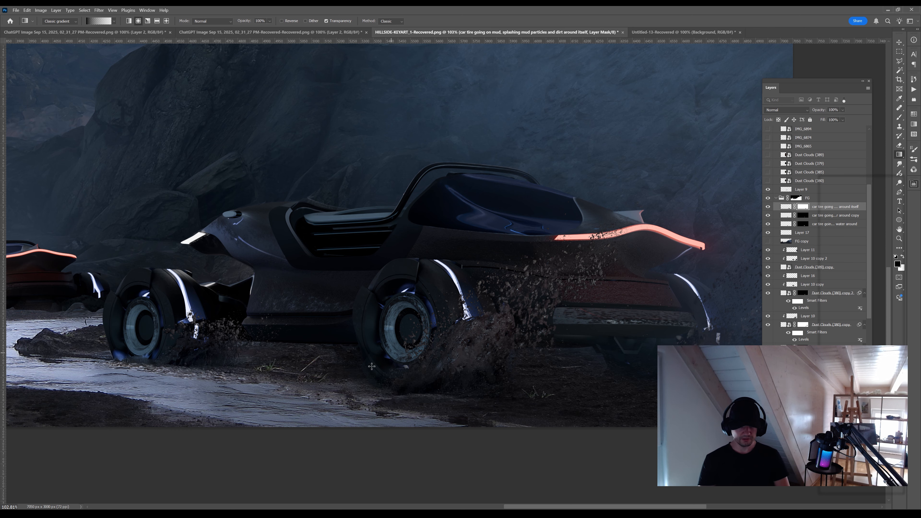
key("x")
key("x")
key("b")
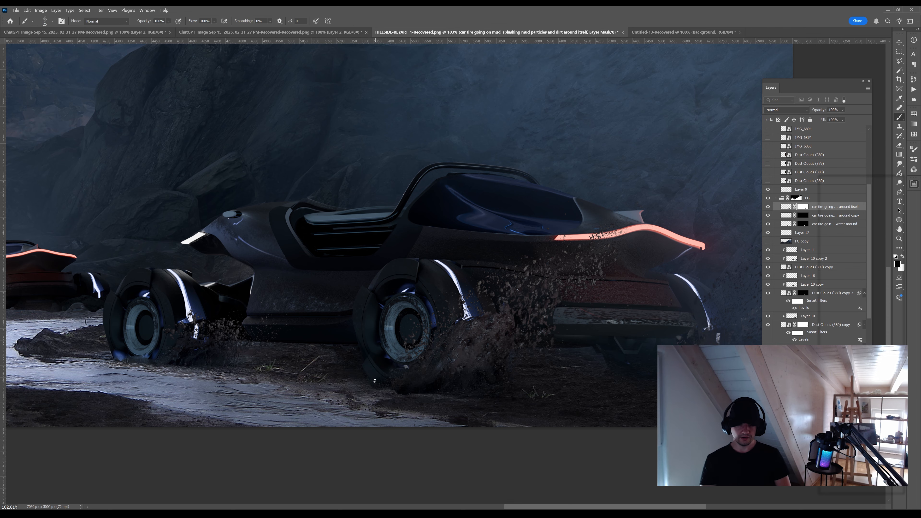
key("x")
left_click_drag(421, 380, 399, 385)
Lasso the ground by the far rear wheel and generate "Car tire goign thorugh mud splashing mud particles and dirt around"
key("l")
left_click_drag(533, 377, 562, 385)
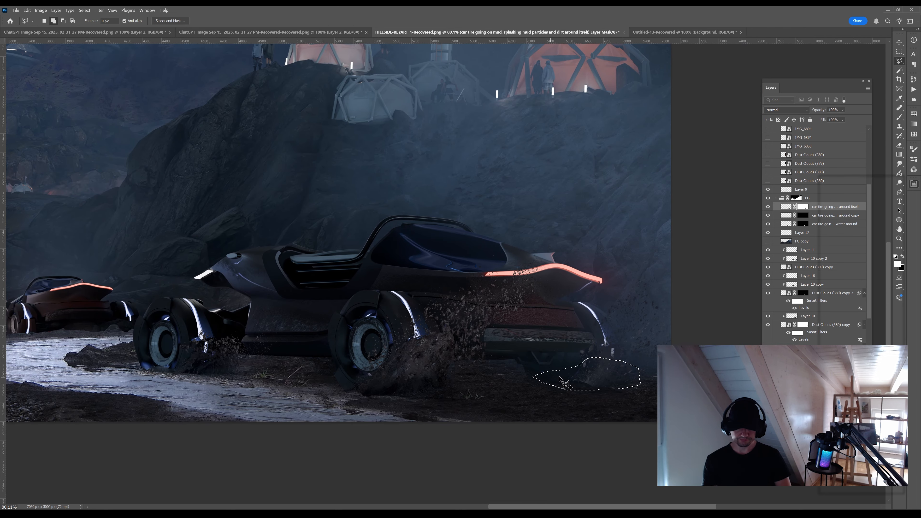
left_click(577, 286)
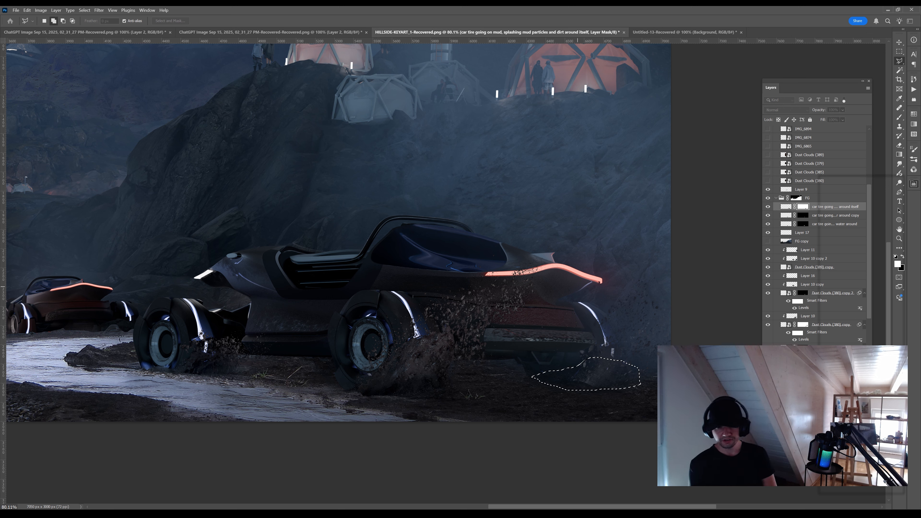
key("Return")
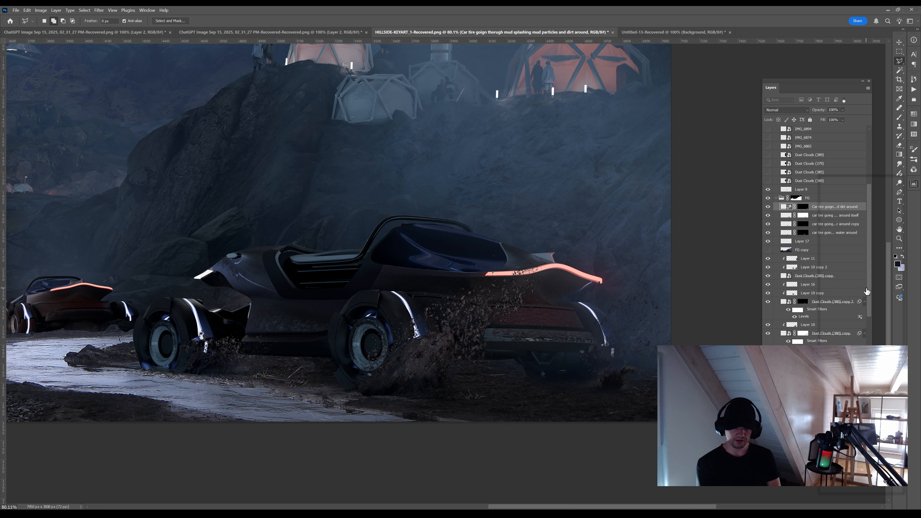
Invert the far rear wheel mud layer's mask and blend its edges into the ground with gradient touches
left_click(803, 207)
key("g")
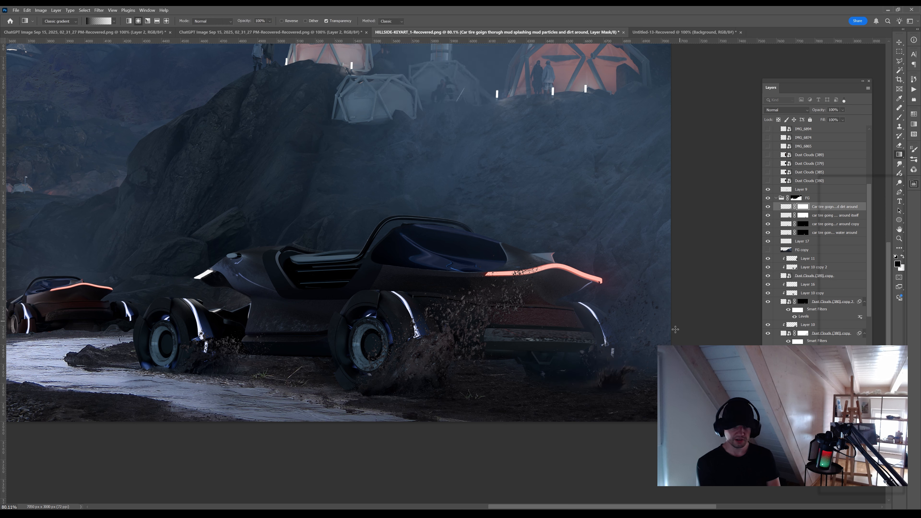
left_click_drag(634, 399, 636, 400)
key("x")
mouse_move(614, 385)
left_mouse_down()
mouse_move(630, 374)
mouse_move(607, 413)
mouse_move(589, 399)
mouse_move(606, 418)
mouse_move(602, 434)
mouse_move(564, 416)
left_mouse_up()
key("x")
key("x")
key("x")
key("x")
key("x")
key("x")
Add an empty layer at the top of the FG group and sample a brush colour beside the distant middle vehicle
key("z")
left_click_drag(499, 400, 508, 398)
key("ctrl+alt+shift+n")
key("b")
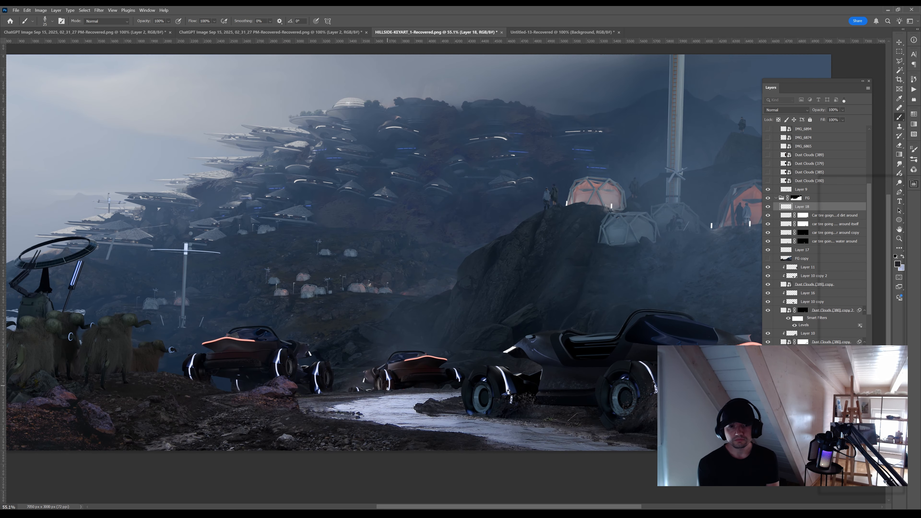
left_click(459, 378, "alt")
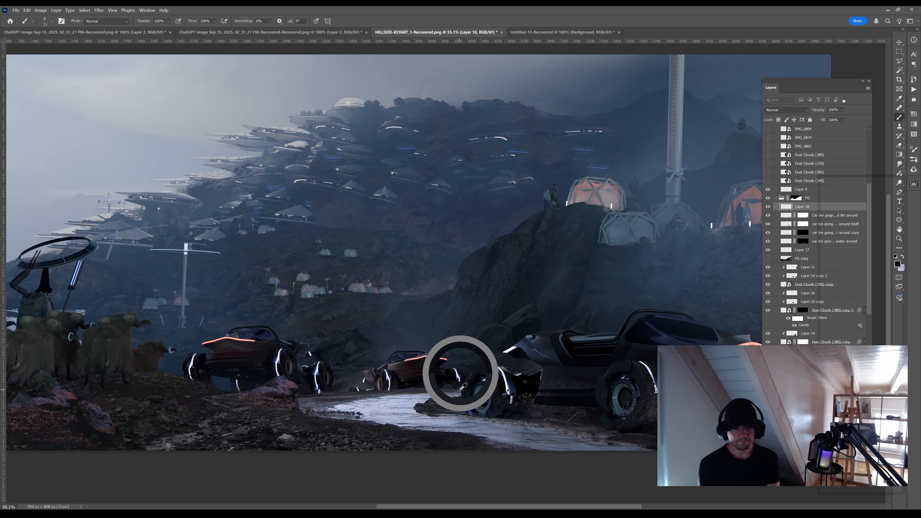
key("]")
key("]")
key("]")
Try generating "car tires splashing mud and dirt" in a rectangular selection over the distant middle vehicle's wheels
key("m")
left_click_drag(379, 371, 463, 392)
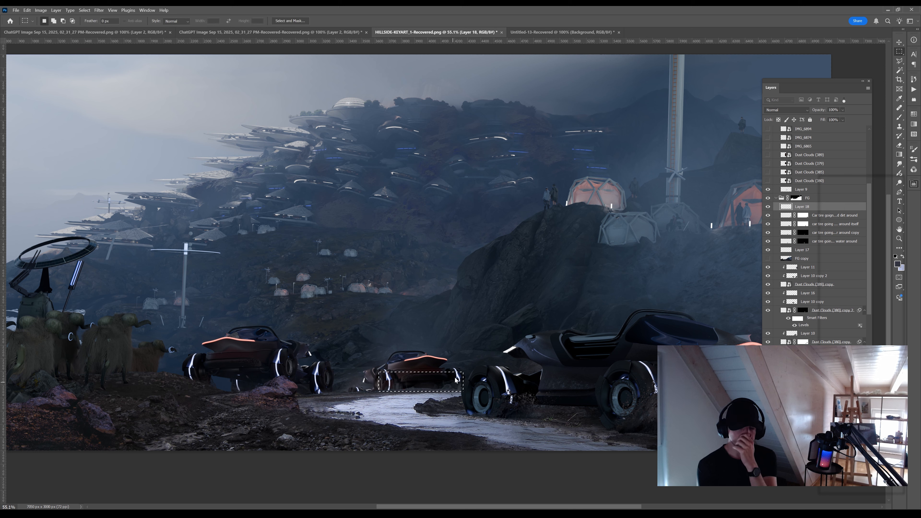
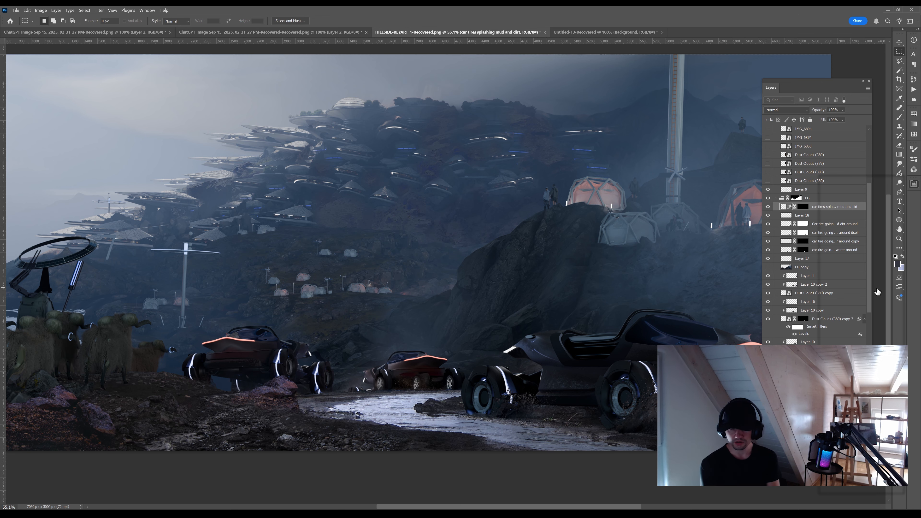
left_click(833, 287)
left_click(768, 207)
key("Delete")
Paint mud touches around the distant vehicles' wheels on Layer 18 with a sampled colour and an enlarged brush
scroll(414, 405, "up", 6)
key("b")
left_click_drag(387, 347, 386, 376)
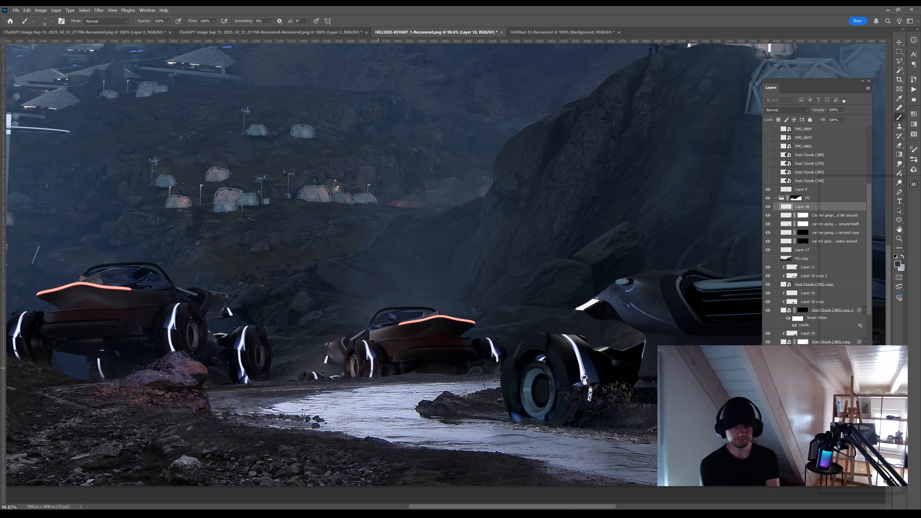
left_click_drag(145, 364, 252, 356)
key("bracketright")
key("bracketright")
key("bracketright")
key("bracketright")
key("bracketright")
left_click(253, 356, "alt")
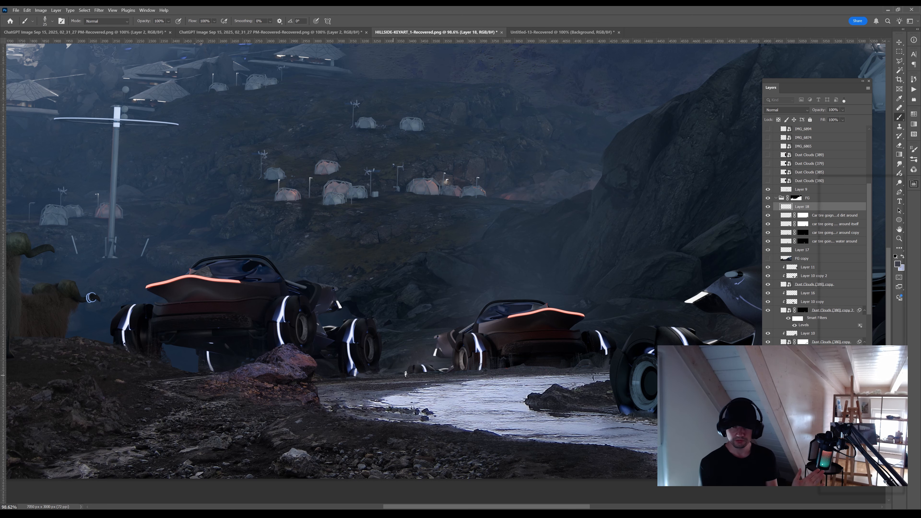
Paint sampled dark tones along the ground near the large vehicle on Layer 18 with a larger brush
key("z")
left_click_drag(721, 404, 654, 407)
left_click_drag(453, 377, 496, 378)
key("b")
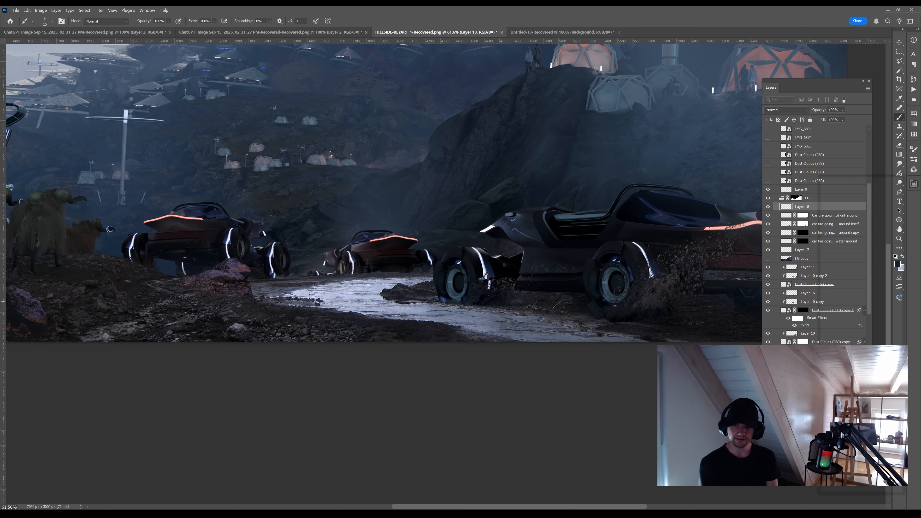
left_click_drag(434, 305, 343, 310)
left_click(568, 339, "alt")
key("bracketright")
key("bracketright")
left_click_drag(577, 344, 628, 352)
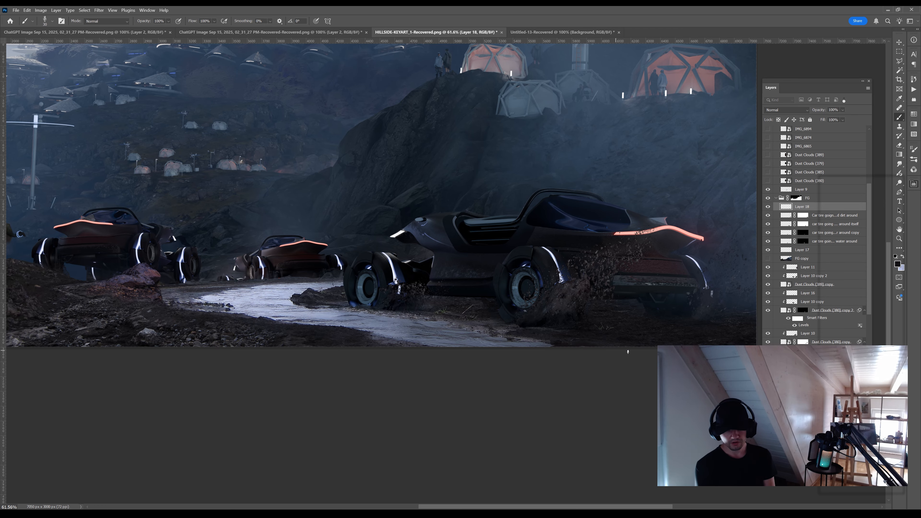
left_click_drag(543, 341, 394, 440)
Examine the foreground ground from the herd to the large vehicle's wheels and select Layer 12
key("z")
mouse_move(426, 267)
left_mouse_down()
mouse_move(442, 268)
mouse_move(413, 270)
left_mouse_up()
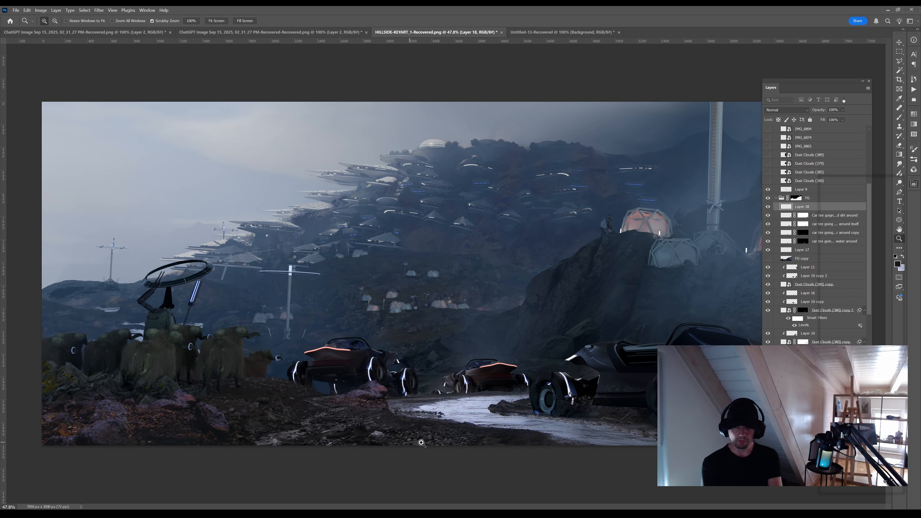
left_click_drag(546, 433, 529, 433)
left_click_drag(156, 336, 193, 336)
key("b")
mouse_move(376, 445)
left_mouse_down()
mouse_move(308, 436)
mouse_move(395, 460)
left_mouse_up()
left_click(310, 433, "ctrl")
key("y")
key("z")
left_click_drag(377, 399, 339, 391)
left_click_drag(561, 386, 620, 386)
left_click_drag(620, 387, 320, 417)
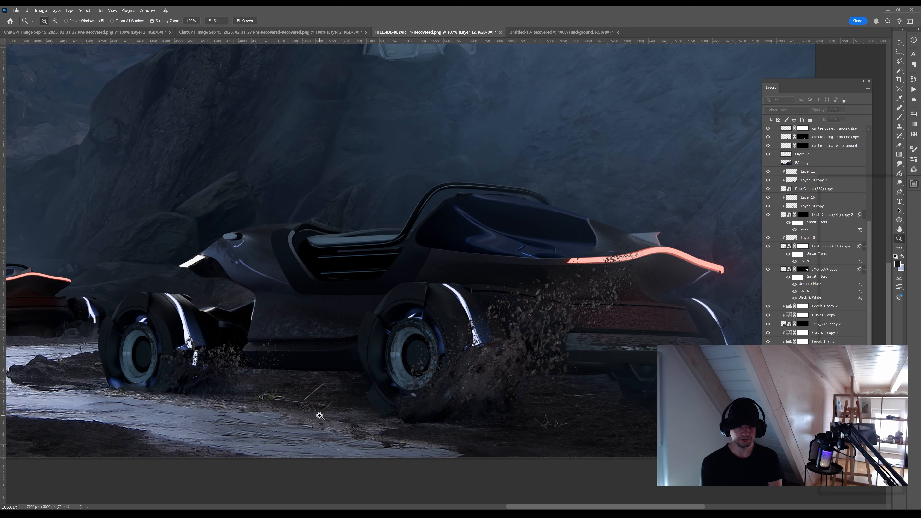
Try placing a copy of the IMG_7350 landscape photo over the foreground inside the FG group
scroll(772, 350, "up", 5)
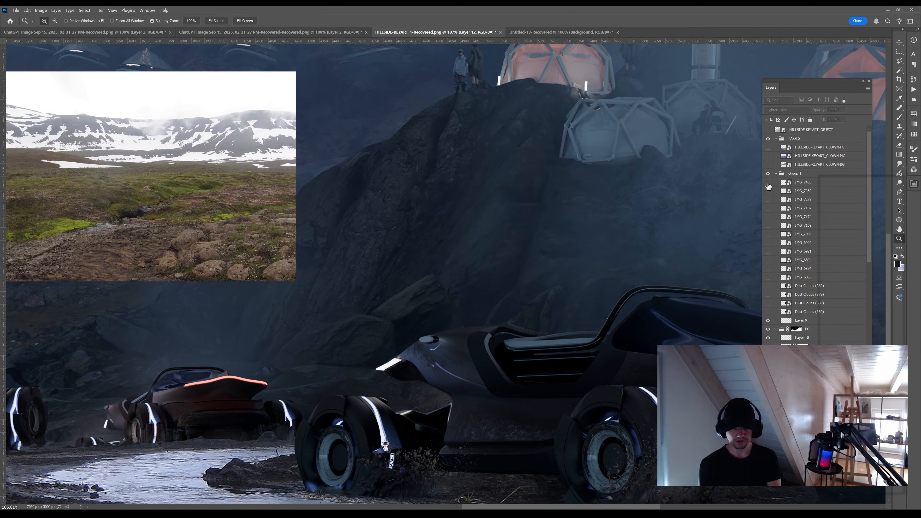
left_click(767, 191)
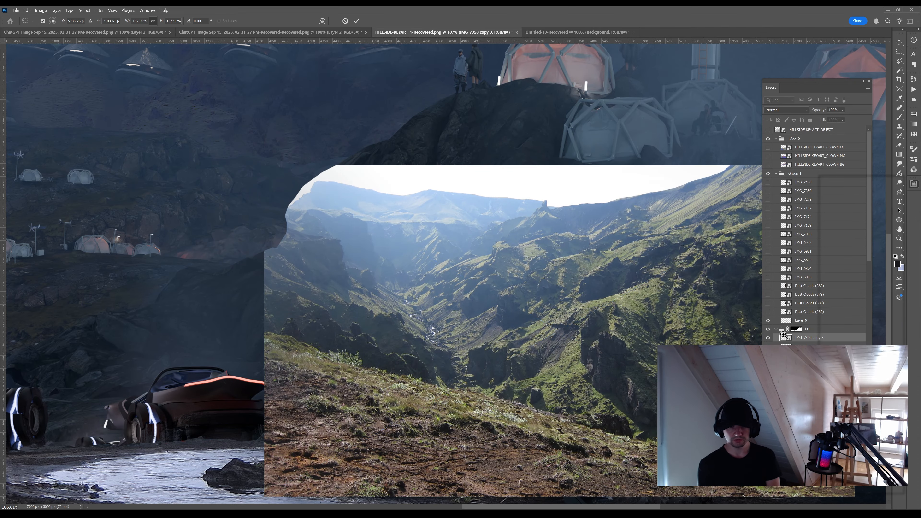
key("h")
left_click_drag(732, 168, 702, 168)
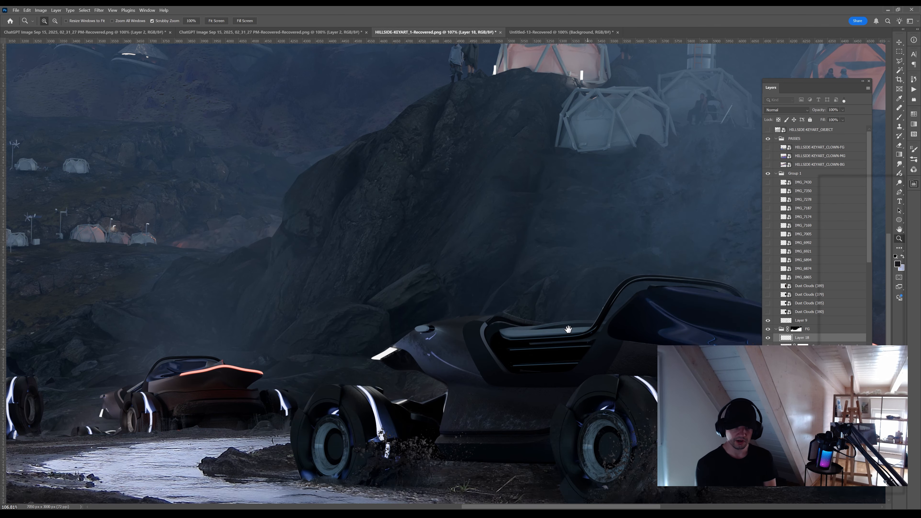
left_click_drag(568, 329, 347, 249)
left_click_drag(347, 249, 335, 249)
key("b")
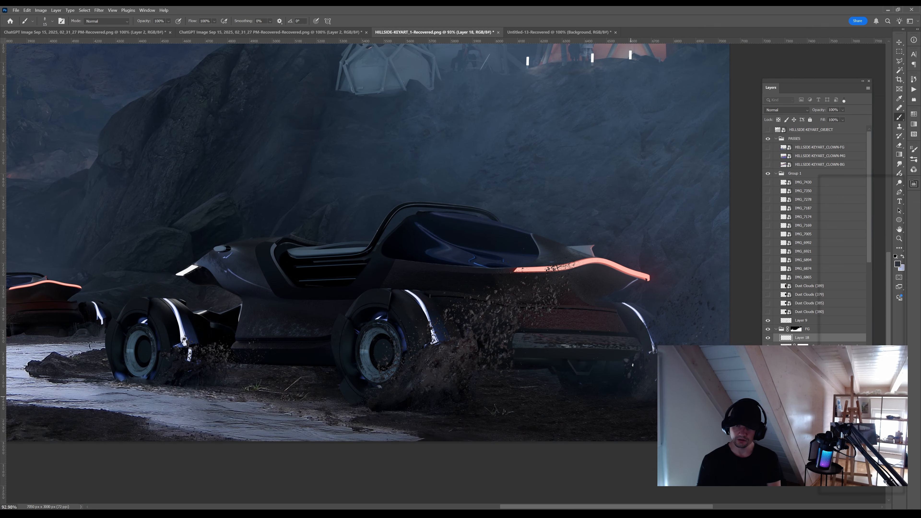
key("bracketright")
key("bracketright")
key("bracketright")
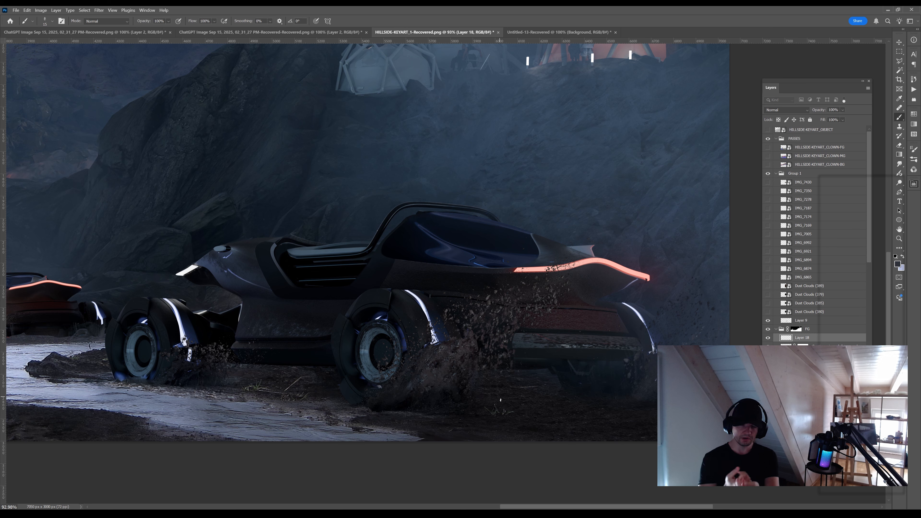
key("bracketleft")
key("bracketleft")
key("bracketleft")
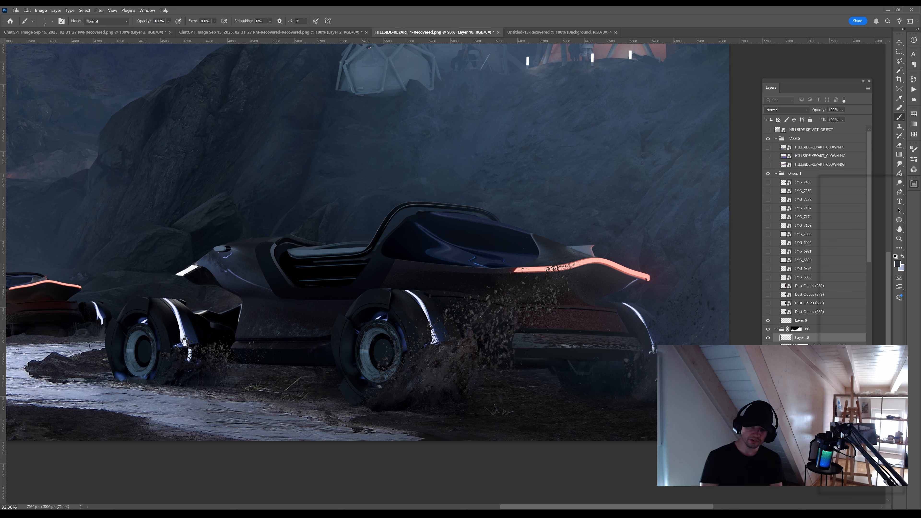
left_click_drag(577, 299, 491, 294)
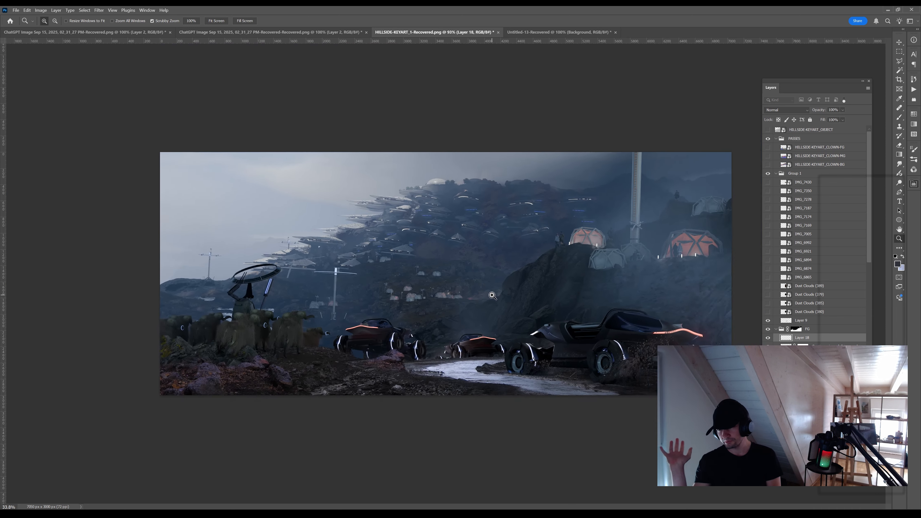
Lasso a patch of fur on the woolly animal beneath the herder and run Generative Fill on it
left_click_drag(195, 366, 261, 331)
key("l")
left_click_drag(235, 302, 250, 301)
key("F2")
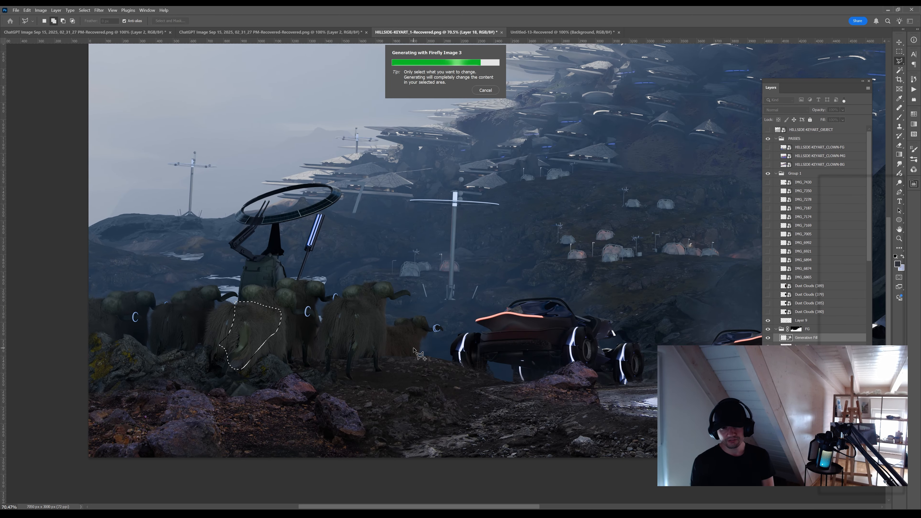
left_click(890, 283)
left_click(865, 283)
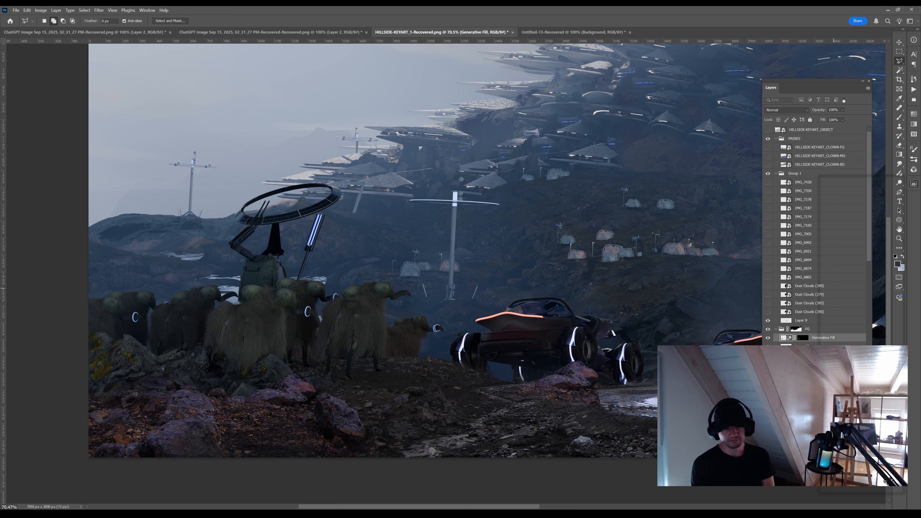
Blend the generated fur into the animal by brushing on the Generative Fill mask
left_click(803, 338)
key("b")
key("x")
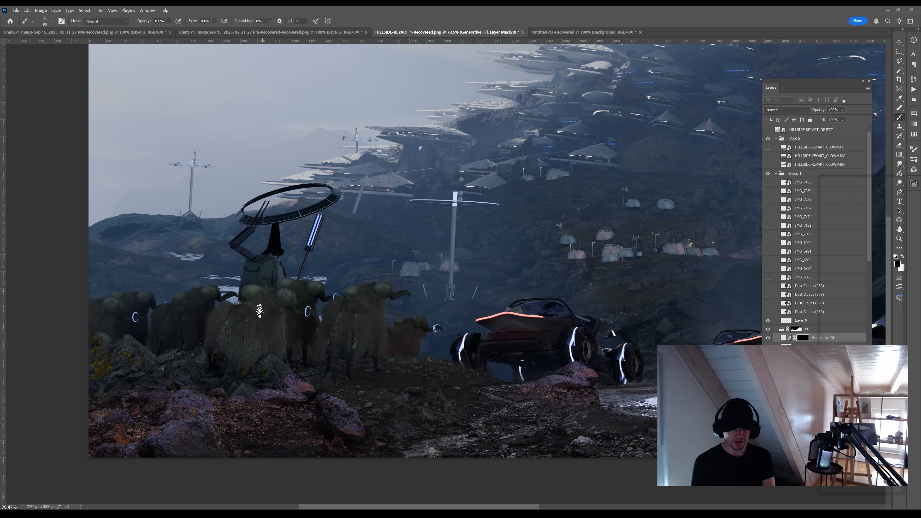
left_click_drag(220, 367, 226, 396)
Lasso the flank of the neighbouring woolly animal closer to the vehicles and run Generative Fill on it
key("l")
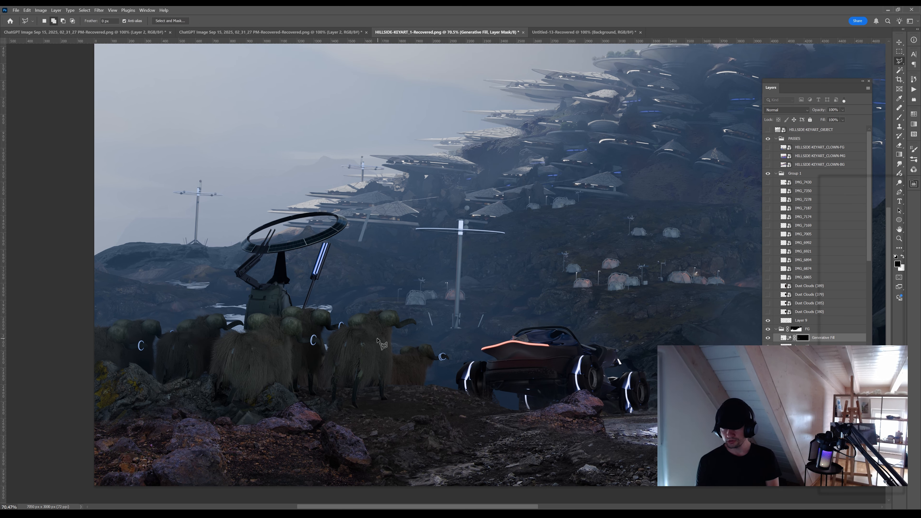
mouse_move(371, 340)
left_mouse_down()
mouse_move(358, 396)
mouse_move(333, 355)
mouse_move(369, 340)
left_mouse_up()
left_click(385, 264)
left_click(262, 149)
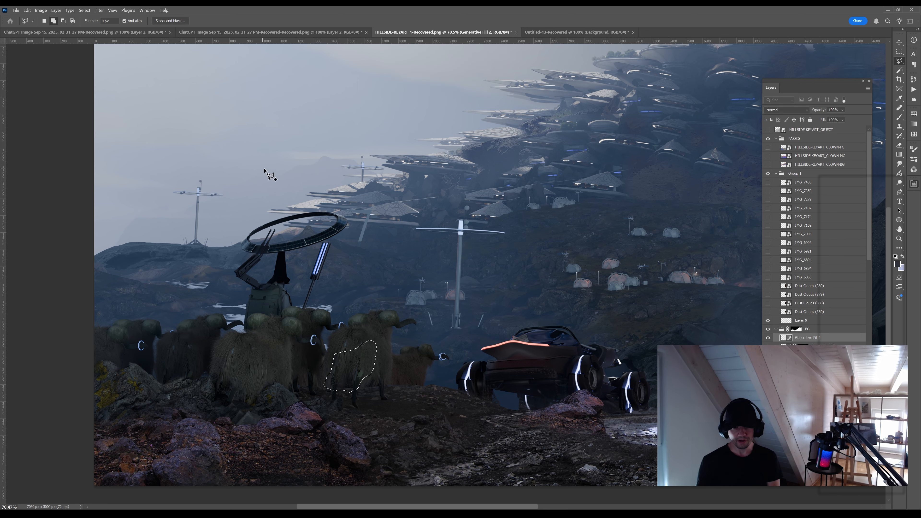
Use the object pass to select the background around the stray glowing parts above the leftmost vehicle's front wheel
left_click_drag(602, 341, 391, 316)
key("v")
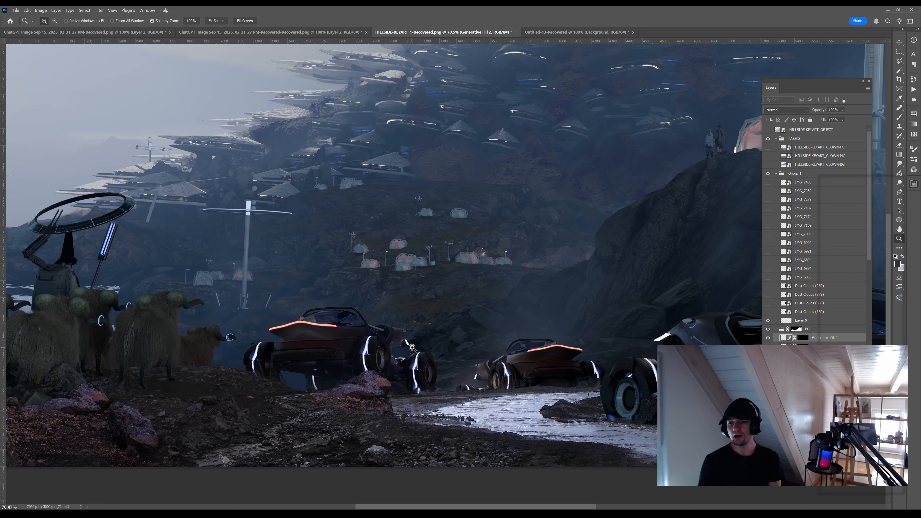
key("alt+period")
key("w")
left_click(399, 336)
key("z")
left_click_drag(422, 349, 439, 349)
key("m")
key("ctrl+shift+i")
left_click_drag(468, 315, 337, 385)
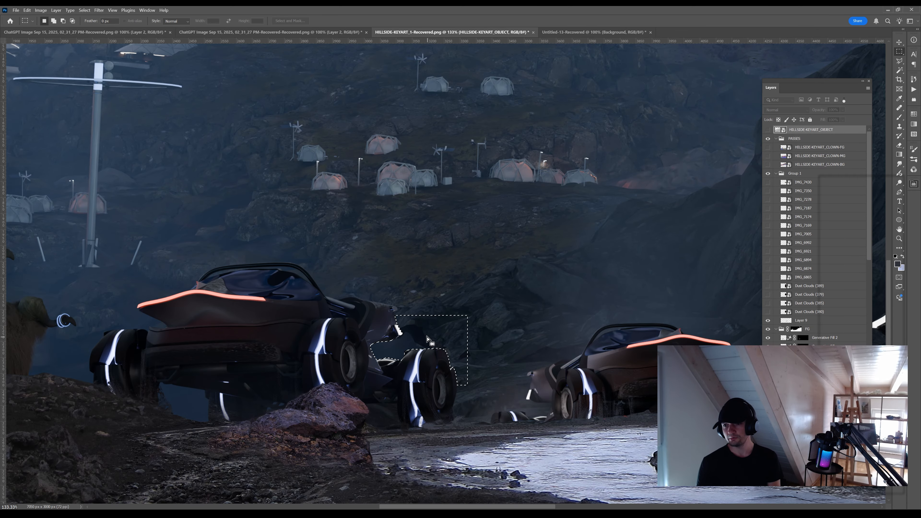
Try Generative Fill on the selected area from a new layer inside the FG group
left_click(426, 434, "ctrl")
key("ctrl+alt+shift+n")
key("F2")
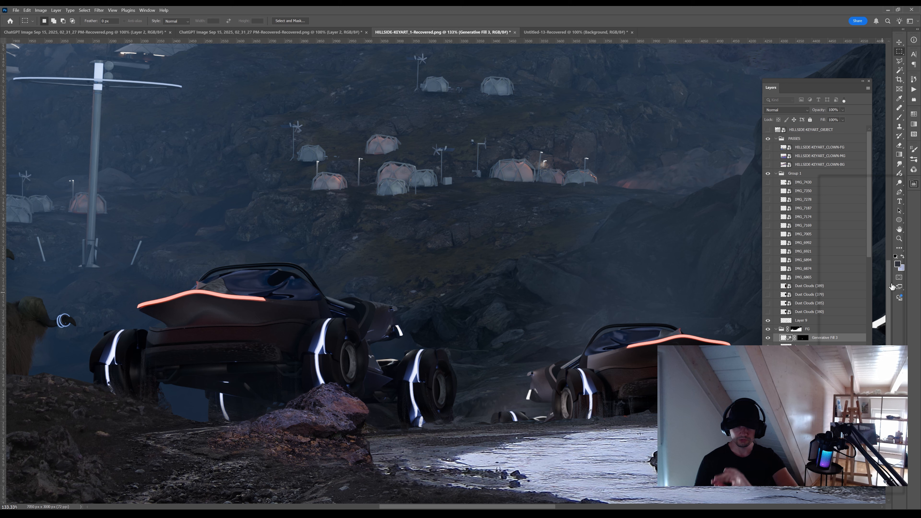
Undo the fill, add a new layer above the FG group and generate the replacement background there
key("ctrl+z")
key("b")
left_click(793, 328)
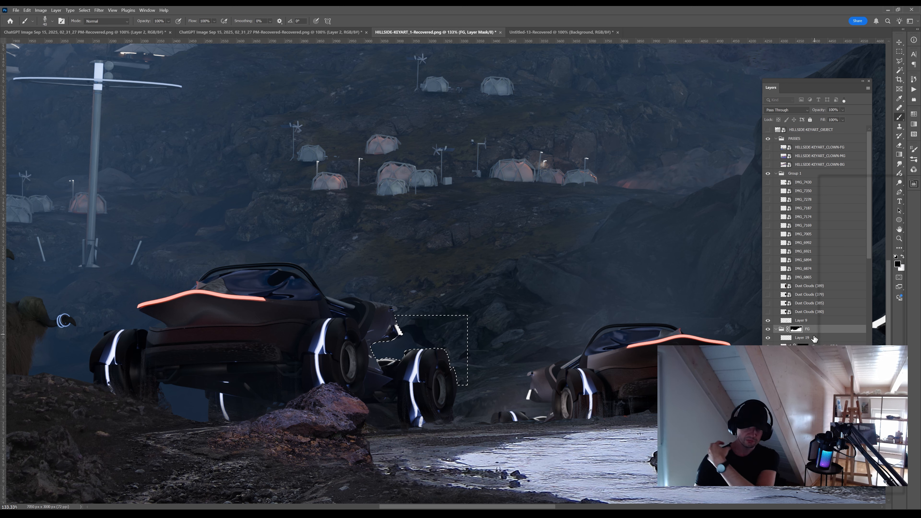
key("ctrl+alt+shift+n")
key("ctrl+bracketright")
key("m")
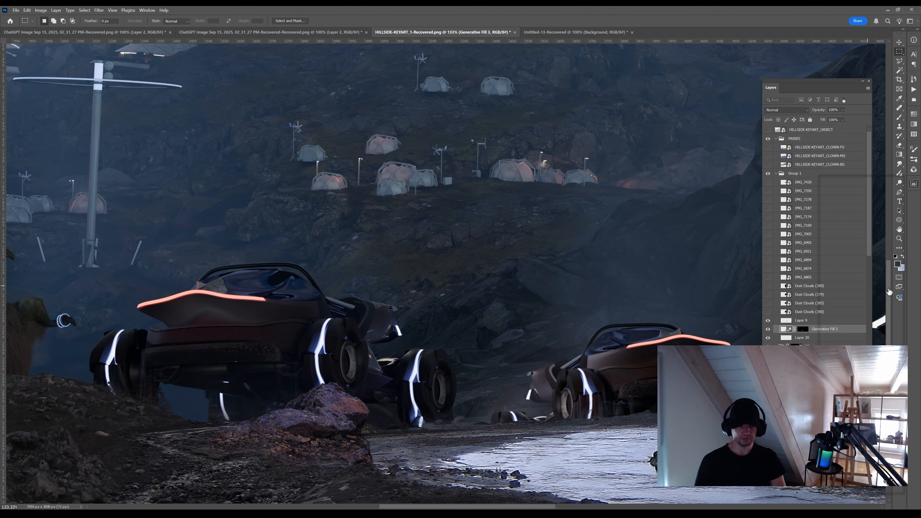
Select the herd and foreground shape from the HILLSIDE-KEYART_OBJECT pass with the Magic Wand
left_click_drag(254, 435, 531, 292)
left_click_drag(310, 434, 170, 312)
left_click_drag(171, 312, 385, 344)
left_click(768, 130)
left_click(768, 130)
left_click(799, 130)
key("w")
left_click(402, 326)
Fill the foreground selection on a new layer with a dark colour sampled from the herd and set its blend mode to Darker Color
key("g")
left_click(442, 326, "alt")
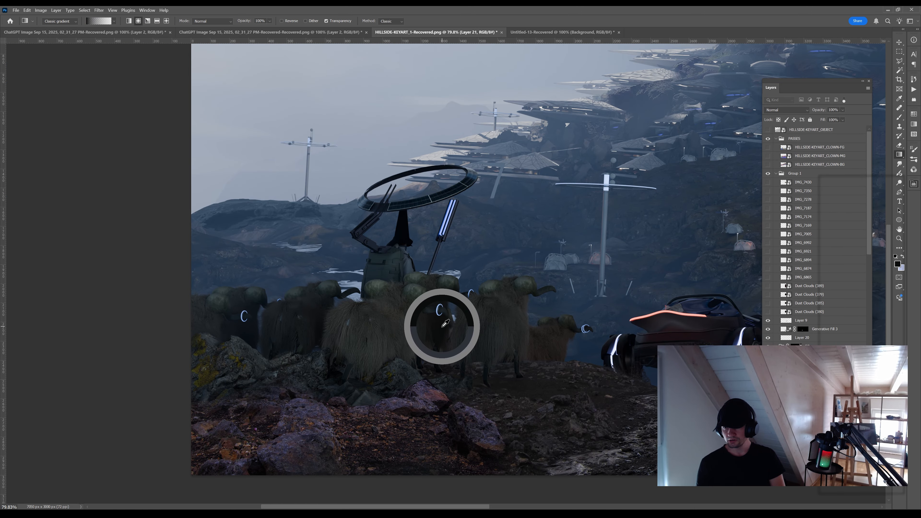
key("shift+g")
mouse_move(359, 366)
left_mouse_down()
mouse_move(306, 380)
mouse_move(333, 383)
mouse_move(321, 397)
mouse_move(338, 386)
left_mouse_up()
left_click(393, 369)
left_click(787, 109)
left_click(781, 164)
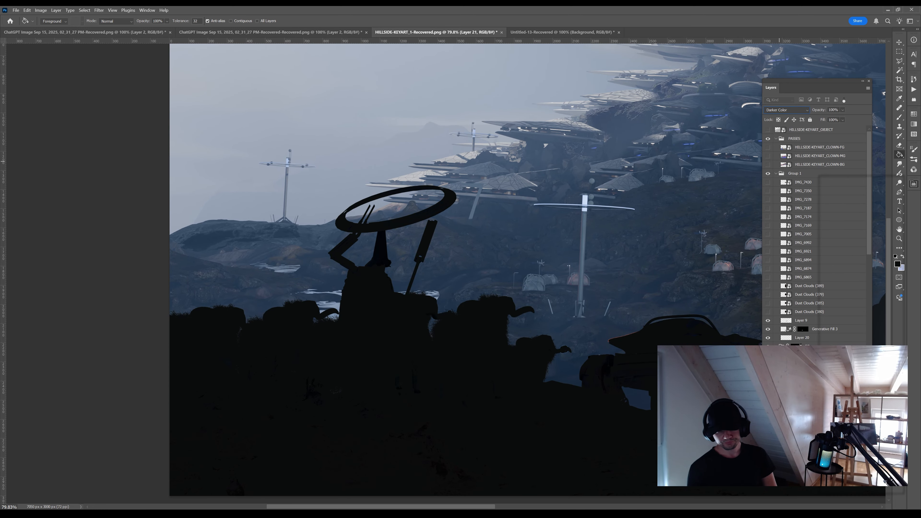
Add a layer mask to the dark Darker Color layer, fill it with black, and set up the Gradient tool with white
left_click(807, 479)
left_click(472, 353)
right_click(899, 154)
left_click(883, 149)
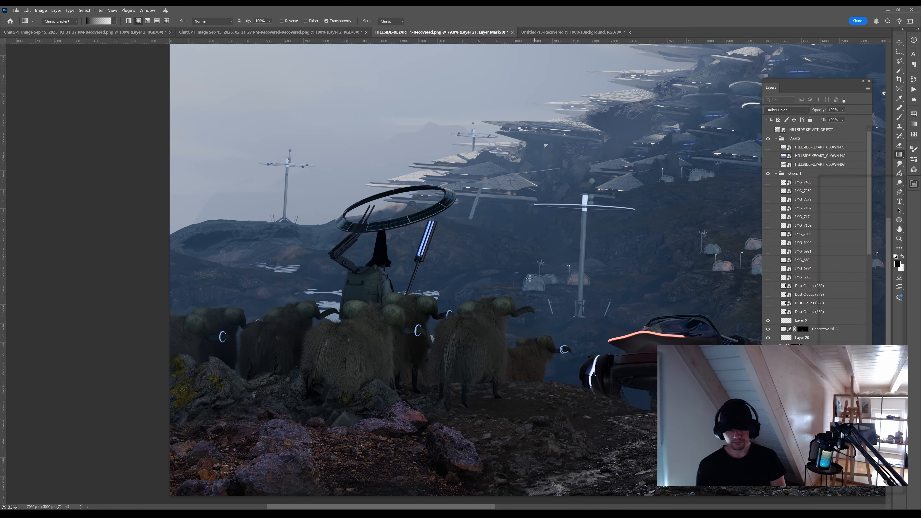
key("x")
left_click_drag(483, 435, 529, 384)
key("ctrl+z")
left_click(810, 129)
key("w")
left_click(376, 345)
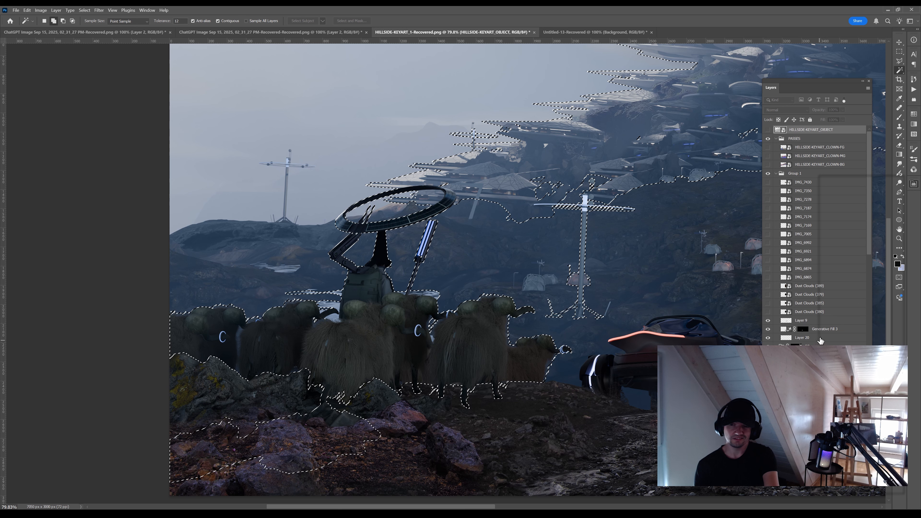
left_click(803, 355)
key("g")
key("ctrl+d")
Reveal the dark shadow layer on the ground beneath the front yak with white gradients on its mask
left_click_drag(326, 410, 367, 441)
left_click_drag(363, 408, 399, 442)
left_click_drag(308, 428, 363, 465)
key("ctrl+z")
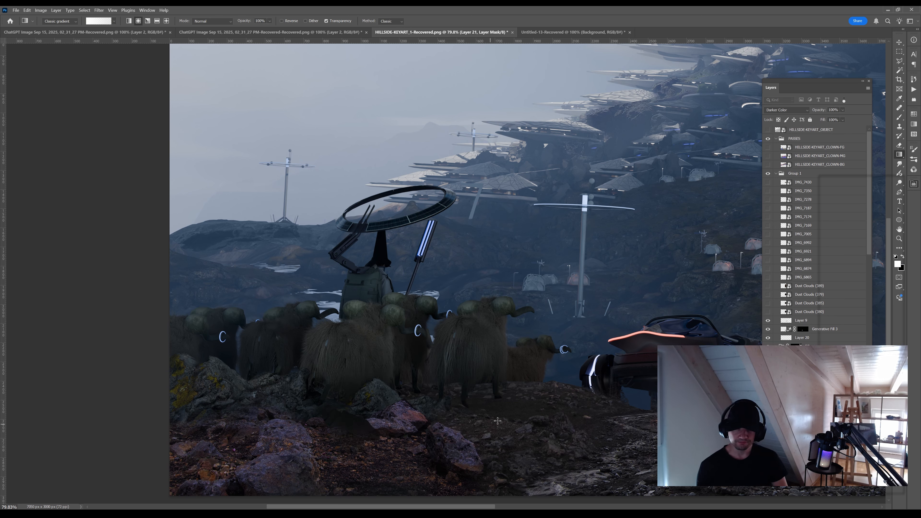
left_click_drag(205, 447, 236, 467)
key("ctrl+z")
left_click_drag(179, 348, 198, 362)
key("ctrl+z")
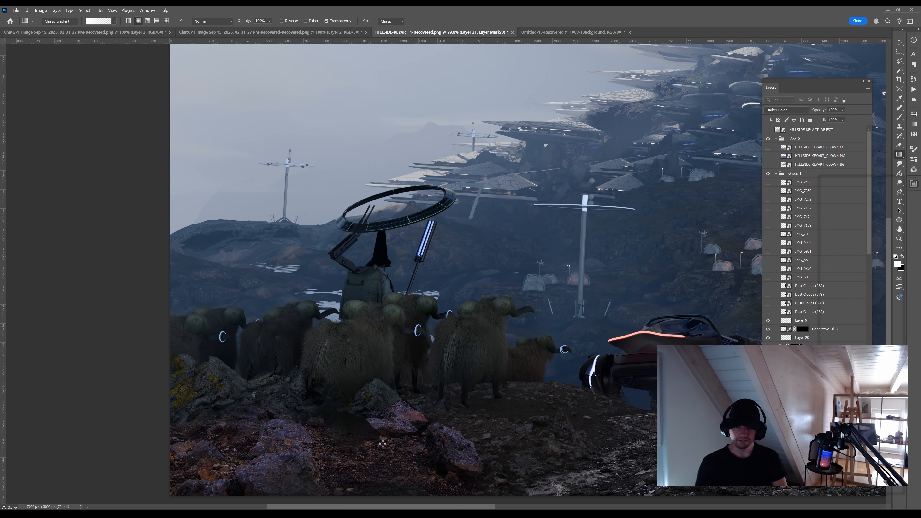
Fade the shadow back over the rocks below the front yak with black gradients on the mask
key("x")
left_click_drag(358, 434, 379, 452)
left_click_drag(340, 425, 377, 454)
key("x")
key("ctrl+z")
key("x")
key("x")
left_click_drag(371, 404, 381, 422)
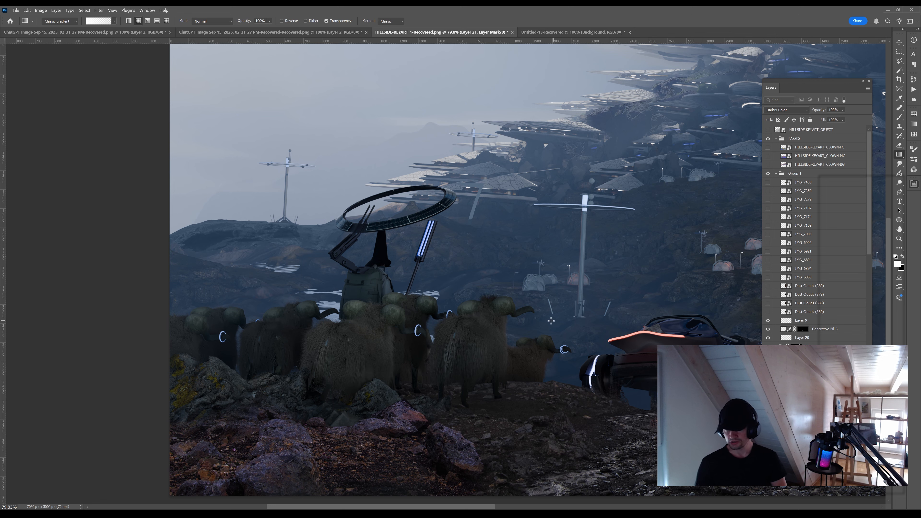
key("ctrl+z")
left_click_drag(526, 335, 556, 375)
key("ctrl+z")
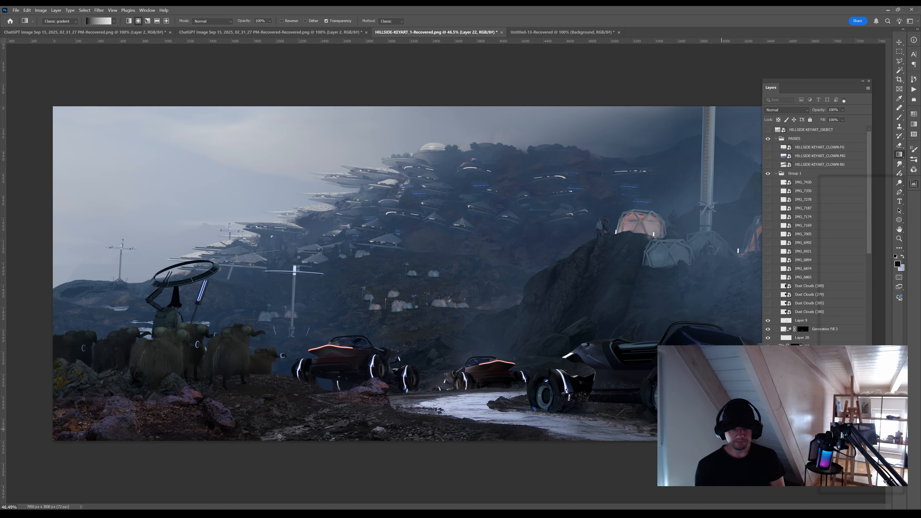
Target the layer mask of IMG_6894 copy from the foreground rocks and prepare a resized brush with swapped colours
scroll(834, 276, "down", 3)
left_click(773, 290)
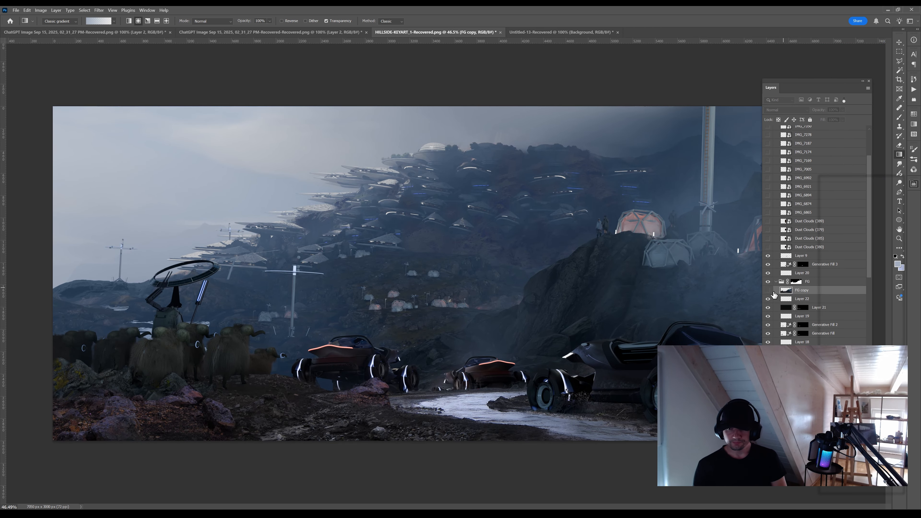
key("b")
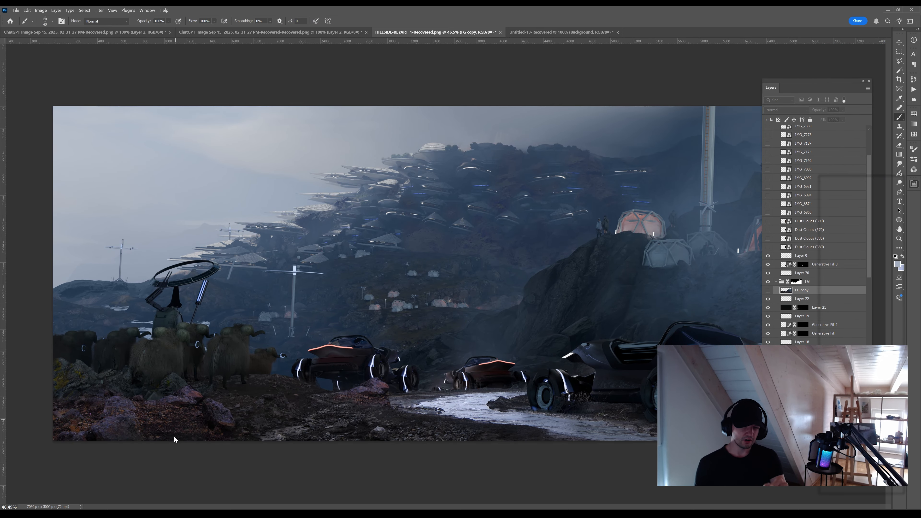
left_click(175, 437, "ctrl")
key("z")
left_click_drag(153, 409, 203, 409)
key("b")
mouse_move(225, 359)
left_mouse_down()
mouse_move(308, 357)
mouse_move(299, 366)
left_mouse_up()
key("x")
key("bracketleft")
key("bracketleft")
key("bracketleft")
key("bracketleft")
key("bracketright")
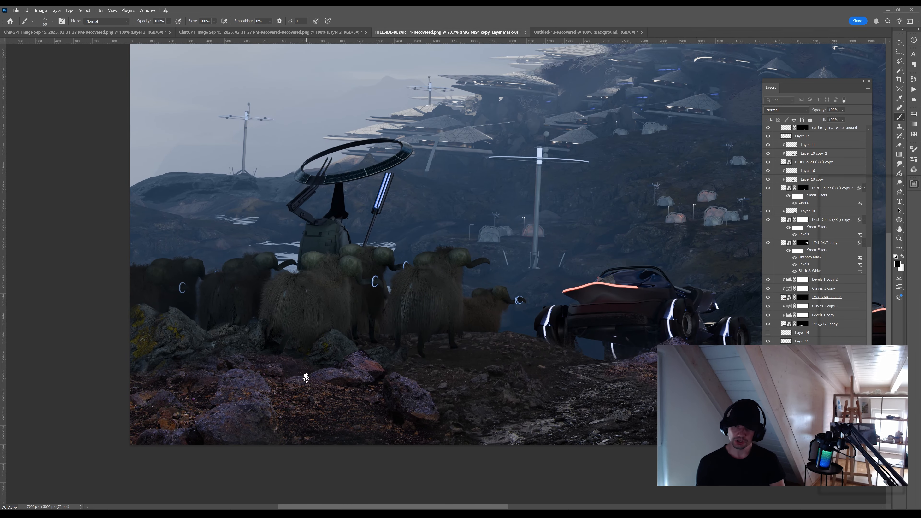
Create a new light blue-grey filled layer in Screen mode in the FG group and hide it with a black mask
key("z")
mouse_move(508, 422)
left_mouse_down()
mouse_move(401, 427)
mouse_move(407, 441)
left_mouse_up()
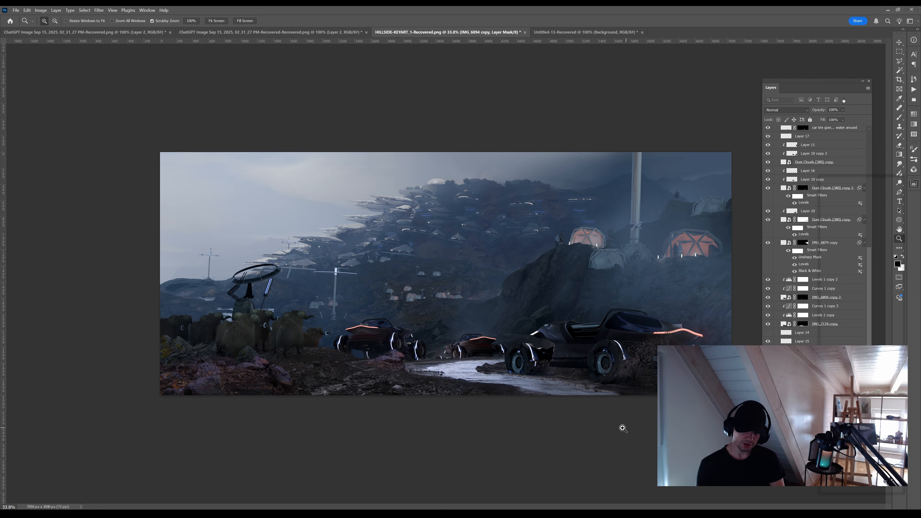
left_click_drag(616, 454, 402, 461)
left_click_drag(87, 451, 162, 451)
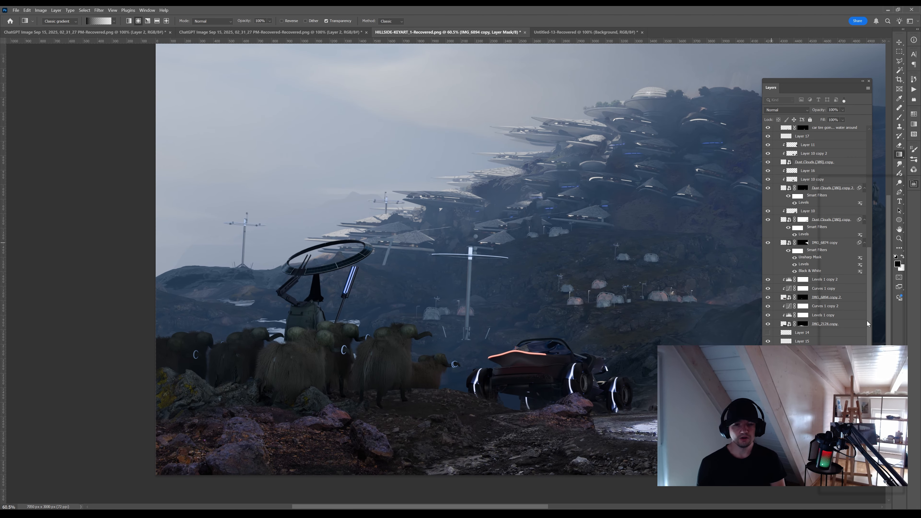
key("ctrl+shift+alt+n")
key("g")
left_click(558, 243)
key("shift+alt+s")
left_click(809, 481)
key("ctrl+i")
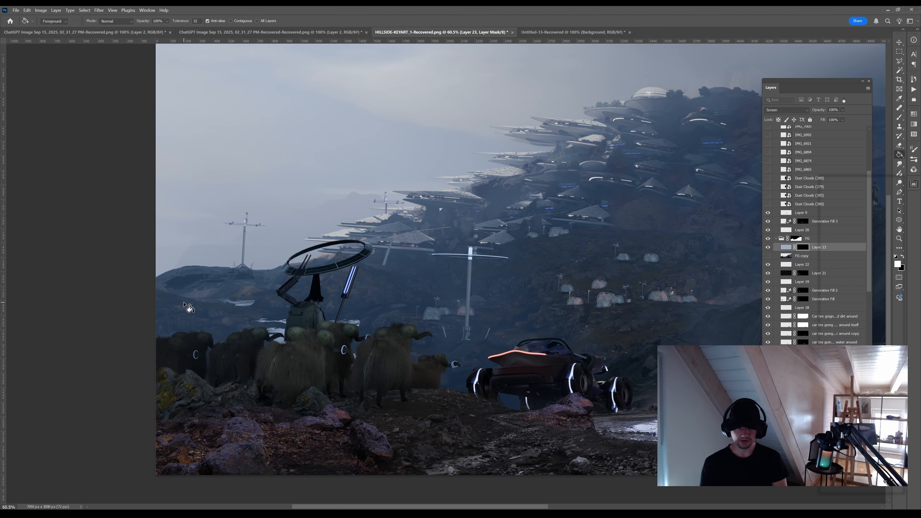
key("shift+g")
left_click_drag(415, 297, 438, 294)
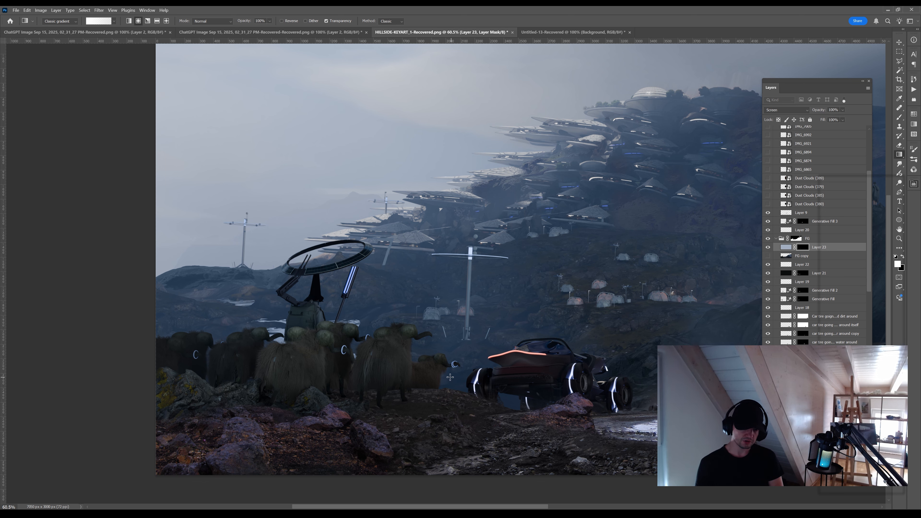
key("b")
key("bracketright")
key("bracketright")
key("bracketright")
key("bracketright")
key("bracketright")
key("bracketright")
scroll(417, 319, "up", 1)
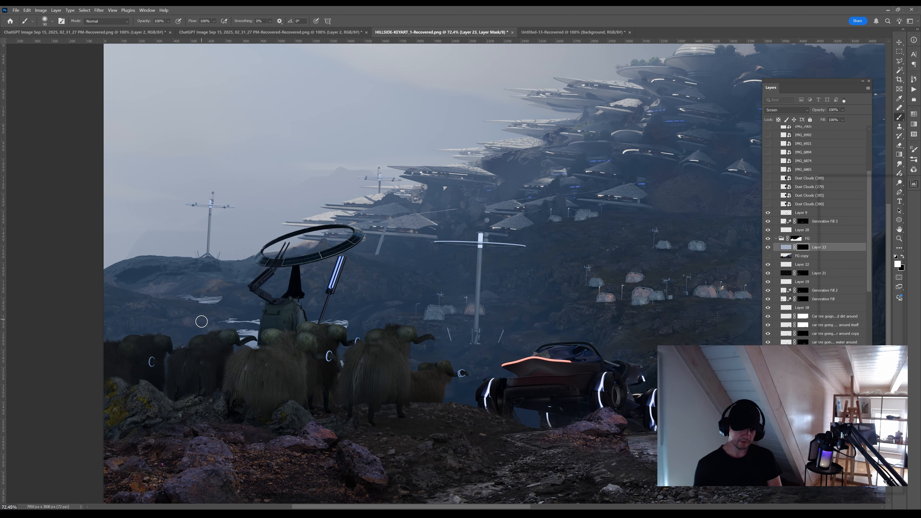
Set the haze layer's blend mode to Lighter Color and return to the Gradient tool
left_click(786, 110)
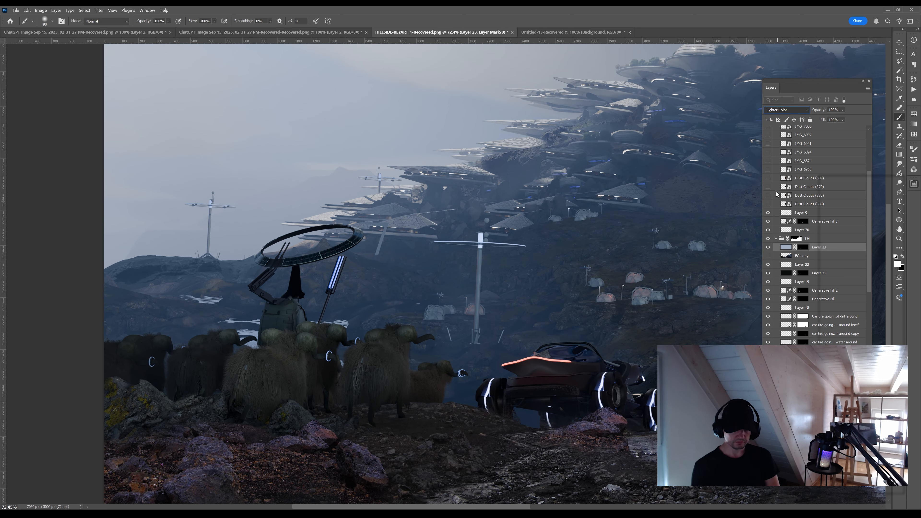
left_click(778, 202)
key("g")
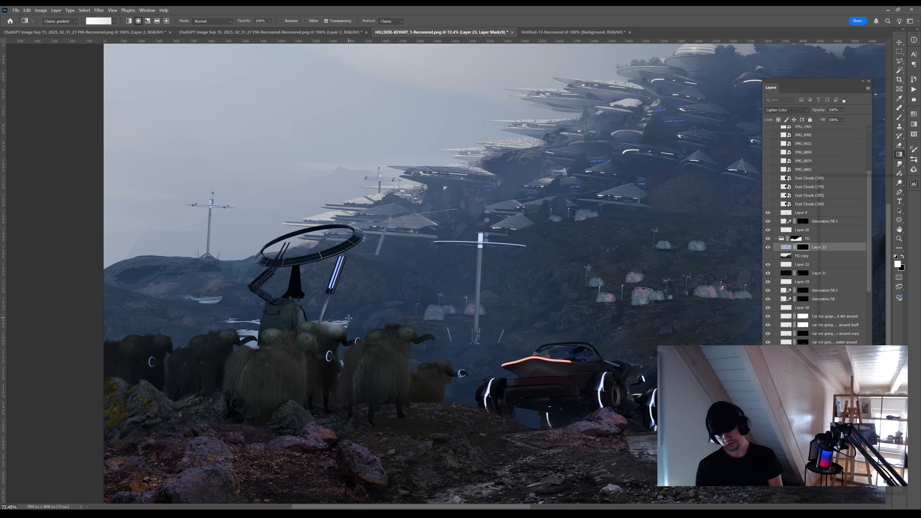
Show the HILLSIDE-KEYART_CLOWN-FG pass, select the front yak's body and horn with the Magic Wand, and invert the selection
scroll(769, 181, "up", 4)
left_click(768, 140)
key("w")
left_click(820, 139)
left_click(309, 342)
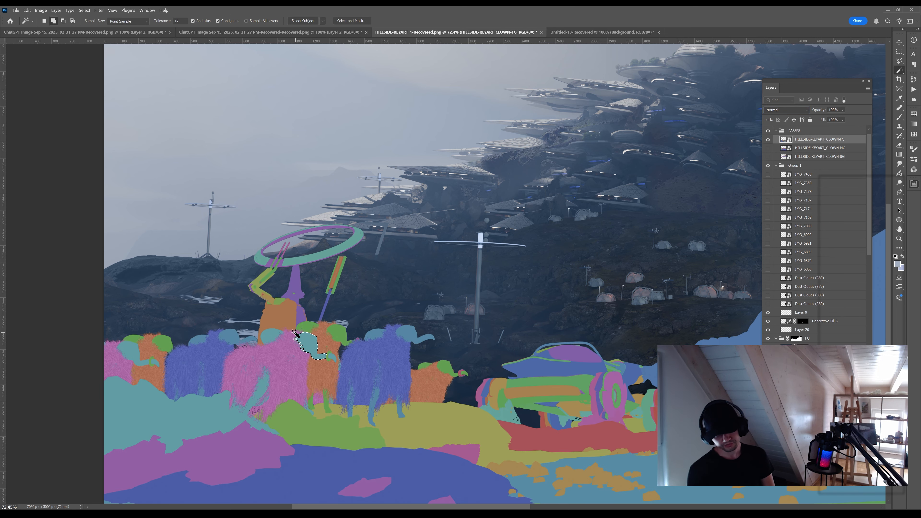
left_click(304, 357, "shift")
key("l")
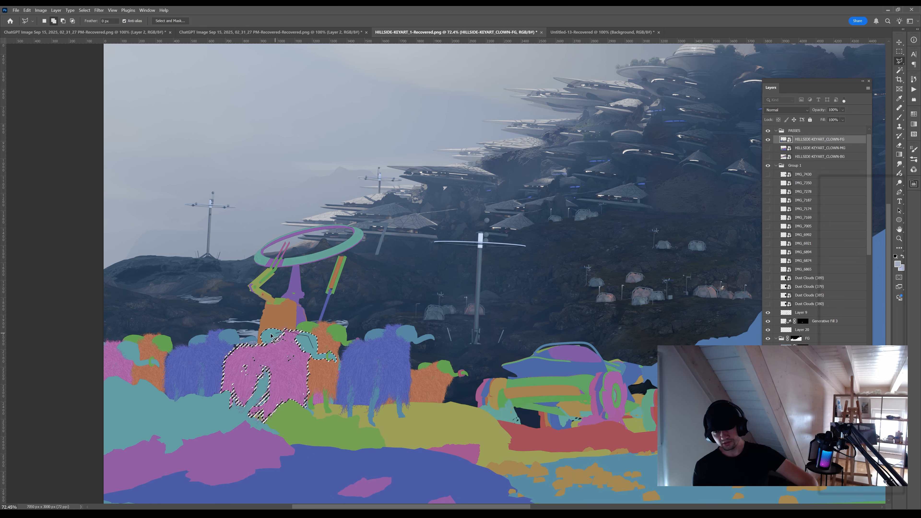
key("ctrl+shift+i")
mouse_move(310, 352)
left_mouse_down()
mouse_move(311, 321)
mouse_move(282, 321)
left_mouse_up()
Hide the clown pass, target the haze layer's mask with the selection edges hidden, and set the gradient opacity to 15%
left_click(768, 139)
key("g")
left_click(804, 347)
key("ctrl+h")
key("ctrl+z")
key("1")
key("5")
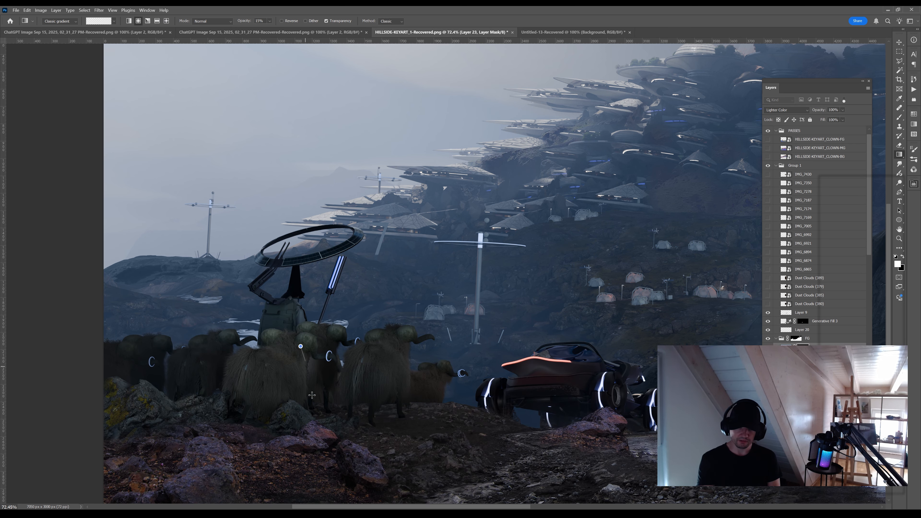
Build up haze on the yak behind the front one with several low-opacity gradients on the mask
left_click_drag(310, 388, 317, 442)
left_click_drag(328, 357, 341, 381)
mouse_move(310, 326)
left_mouse_down()
mouse_move(326, 353)
mouse_move(328, 393)
left_mouse_up()
key("z")
left_click_drag(247, 321, 312, 319)
key("g")
key("x")
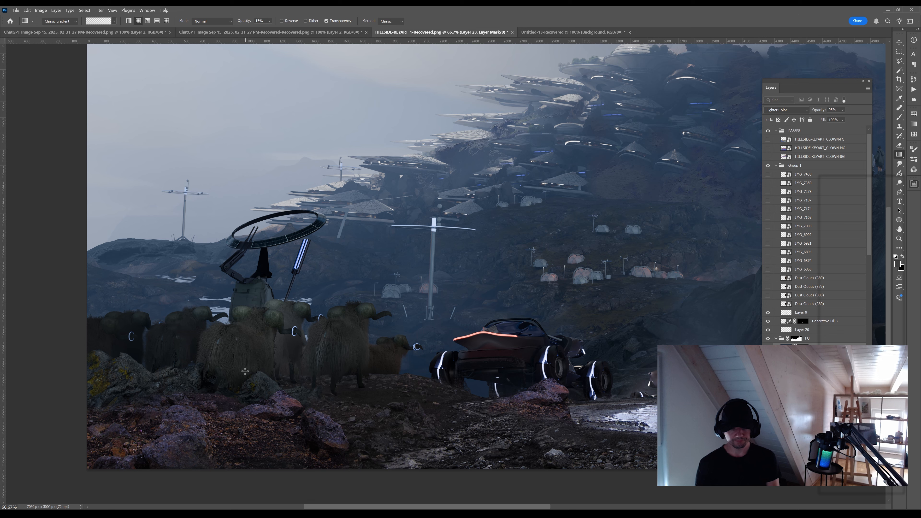
Create a new empty layer above the haze and prepare a smaller brush for painting around the yaks
key("z")
left_click_drag(247, 341, 301, 341)
key("ctrl+shift+alt+n")
key("b")
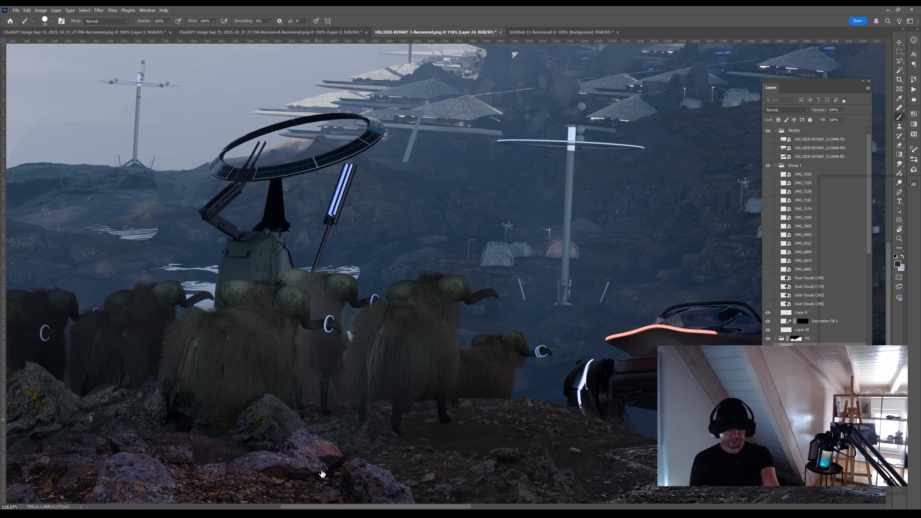
key("z")
left_click_drag(297, 347, 254, 346)
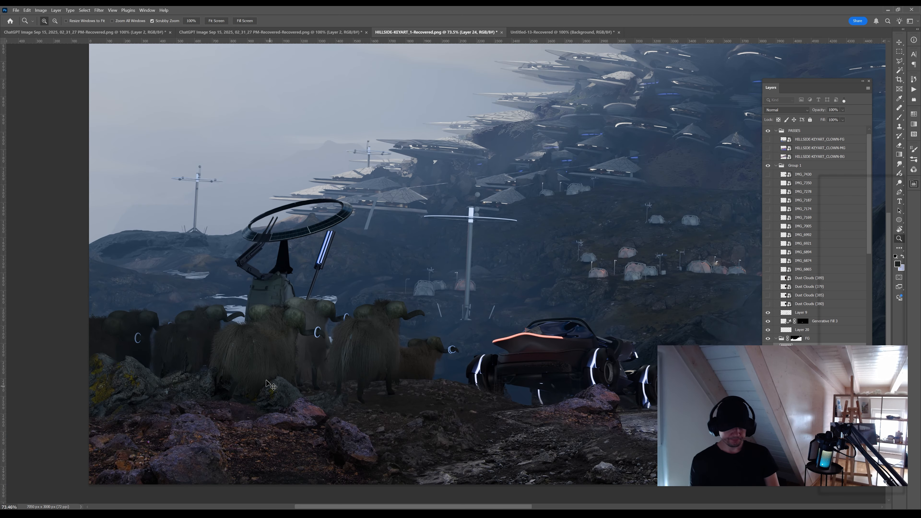
key("b")
key("bracketleft")
key("bracketleft")
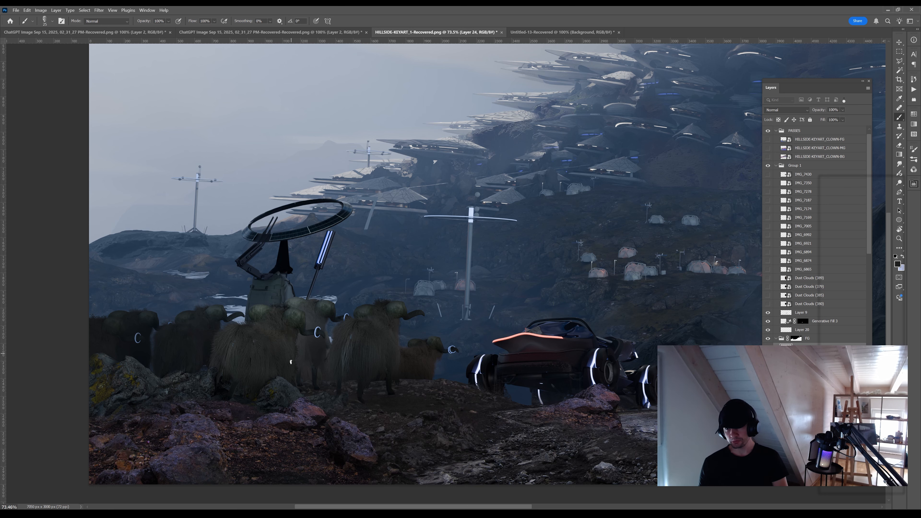
Duplicate the Layer 21 shadow layer, rename the copy GROUNDSHADOWS, and target its mask
left_click_drag(389, 407, 334, 397)
left_click(821, 312)
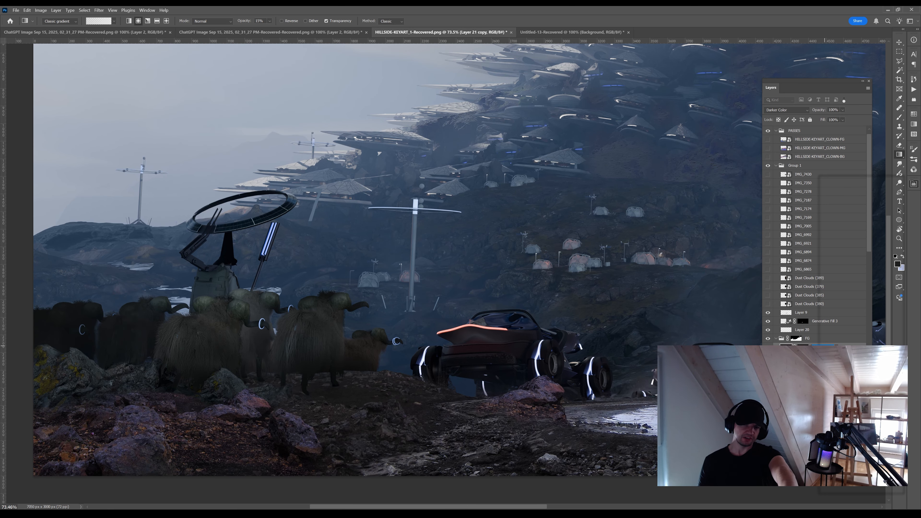
double_click(815, 347)
type("GROUNDSHADOWS")
key("Return")
left_click(803, 347)
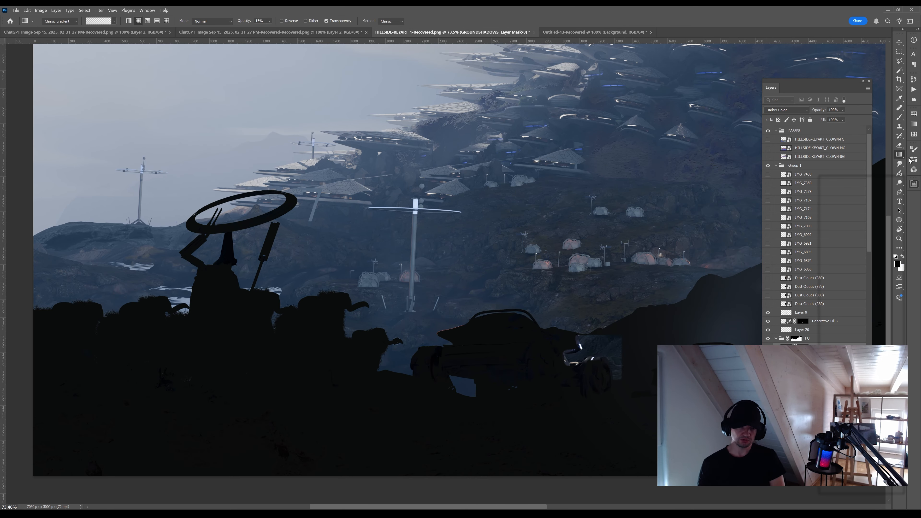
Fill the GROUNDSHADOWS mask with black and set up the Gradient tool with white
key("shift+g")
left_click(482, 427)
key("shift+g")
key("x")
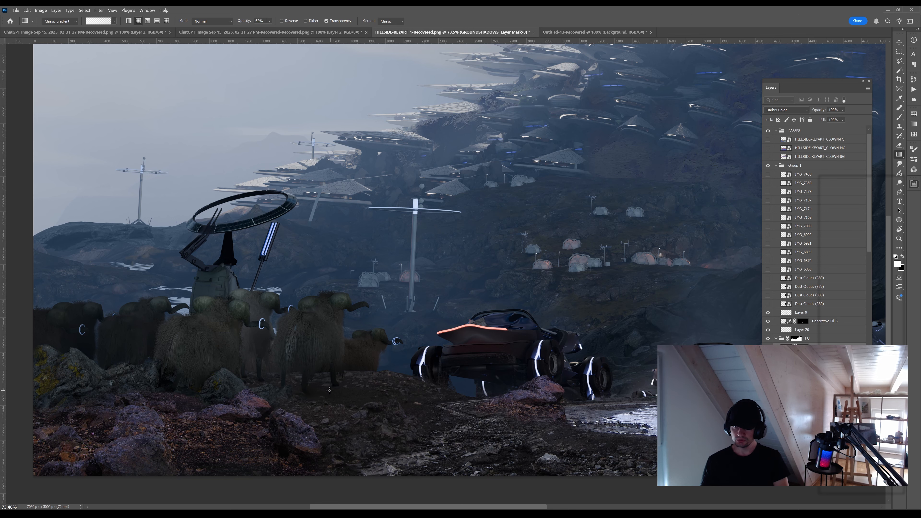
Paint a ground shadow beneath the large car on the GROUNDSHADOWS mask with a resized flat brush
left_click_drag(460, 397, 239, 393)
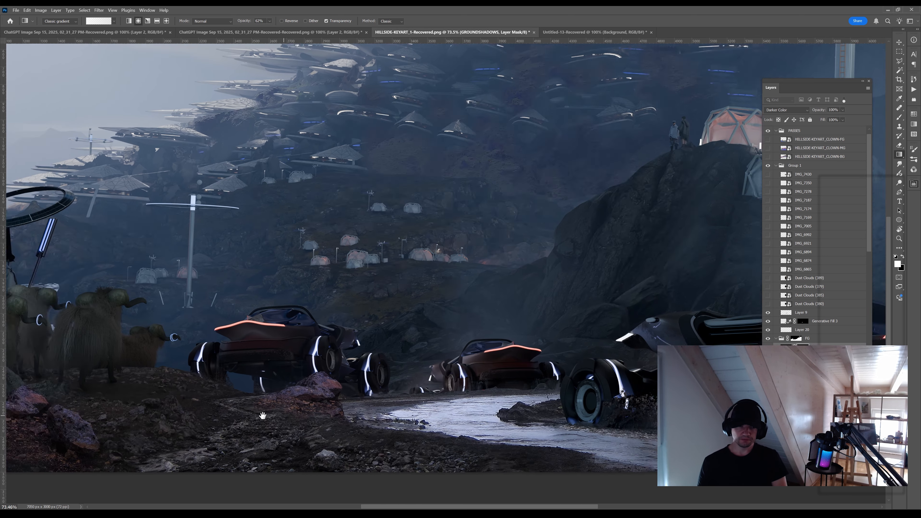
left_click_drag(652, 424, 410, 392)
key("b")
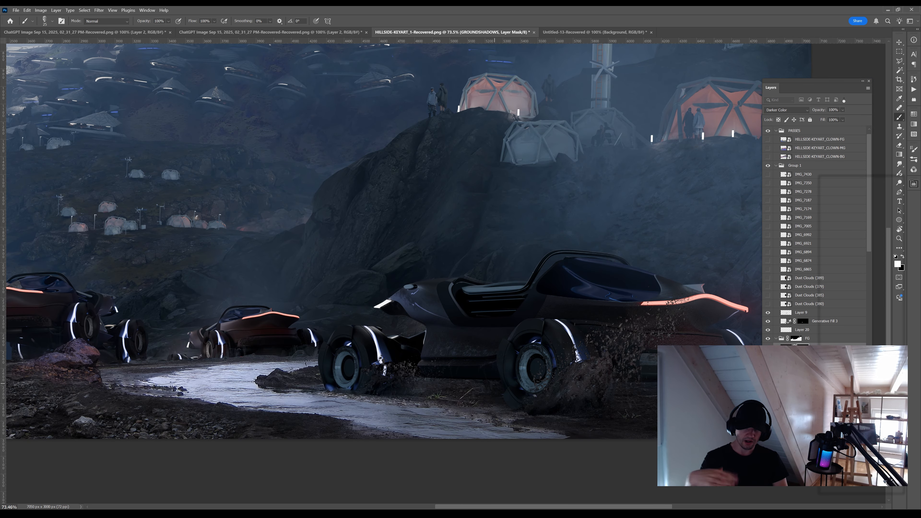
key("bracketleft")
key("bracketleft")
key("bracketleft")
key("bracketleft")
key("bracketleft")
key("bracketleft")
key("bracketleft")
key("bracketleft")
key("bracketleft")
key("bracketleft")
key("bracketleft")
key("bracketleft")
key("bracketleft")
left_click_drag(502, 392, 450, 393)
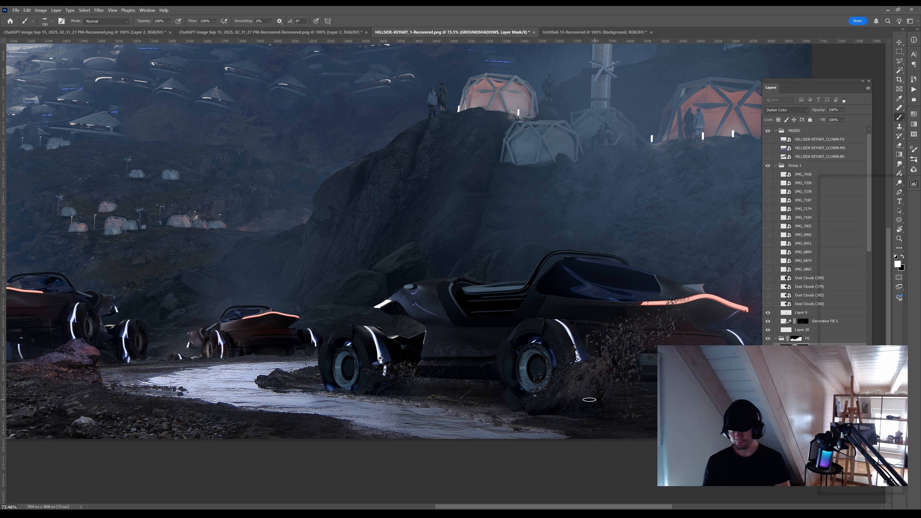
left_click_drag(607, 395, 474, 394)
key("e")
key("b")
key("e")
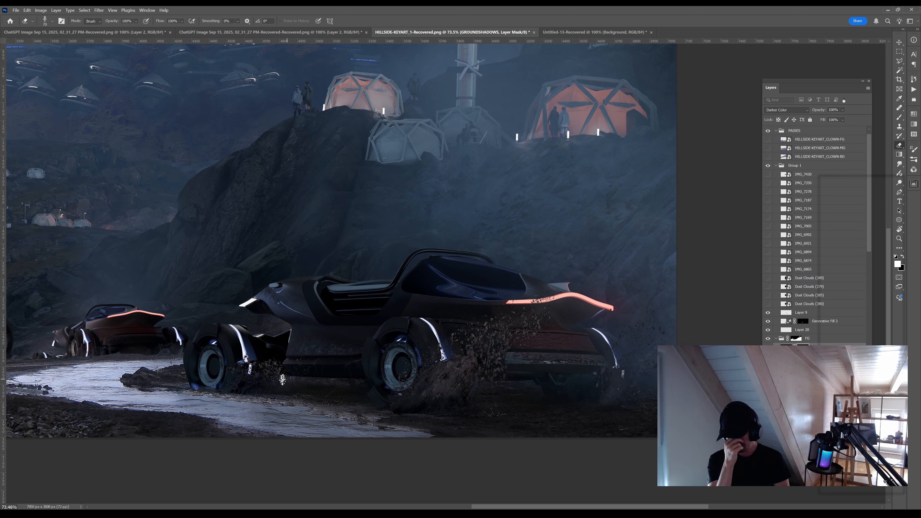
key("g")
key("b")
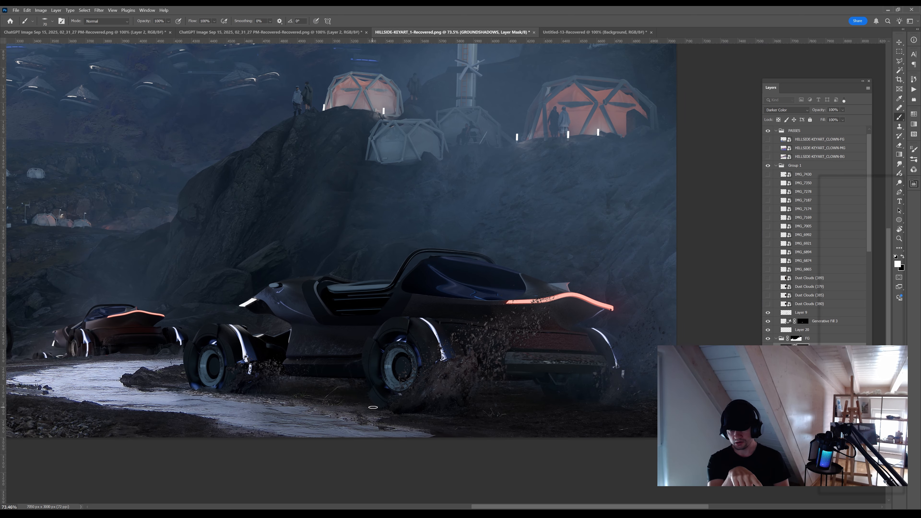
key("e")
key("b")
Compare the FG copy with the composite around the large car and check the whole image
left_click(767, 349)
left_click(899, 155)
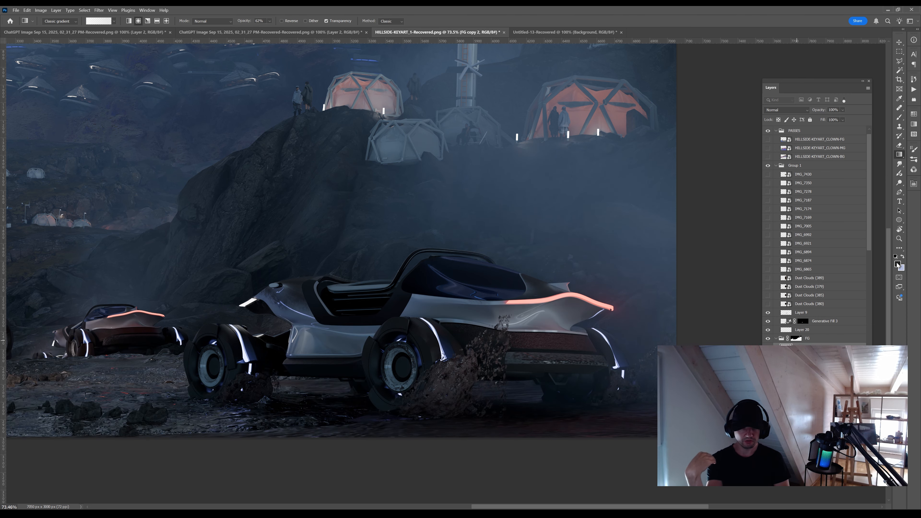
key("b")
key("g")
left_click_drag(420, 376, 353, 374)
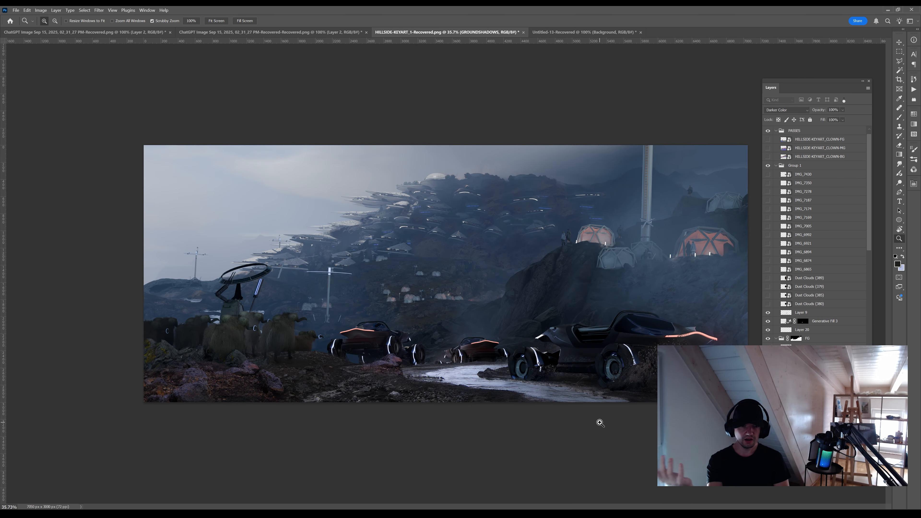
Duplicate the Lighter Color haze layer and fill the copy's mask with black
left_click_drag(717, 378, 793, 376)
left_click(820, 371)
key("ctrl+j")
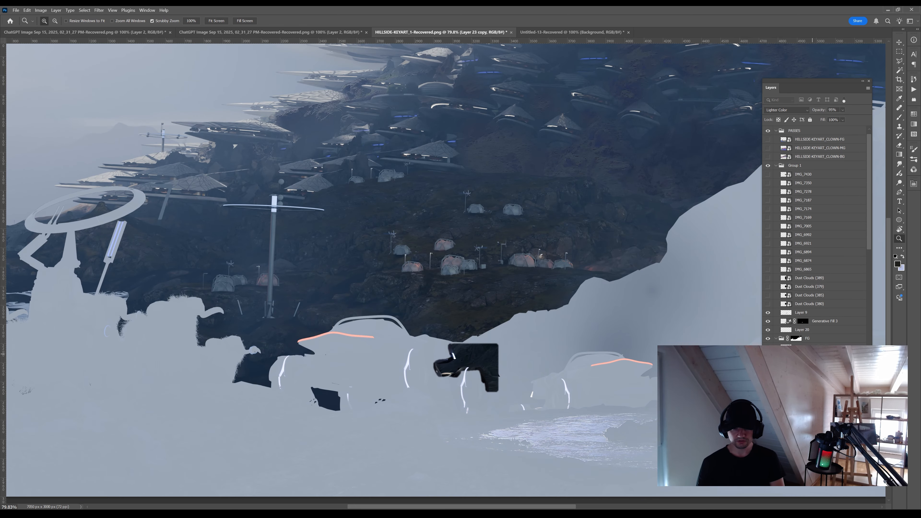
left_click(803, 373)
key("shift+g")
left_click(666, 279)
Check the foreground clown pass, then select the left car's silhouette from the HILLSIDE-KEYART_OBJECT pass with the Magic Wand and hide the passes
left_click(820, 141)
key("w")
left_click(768, 140)
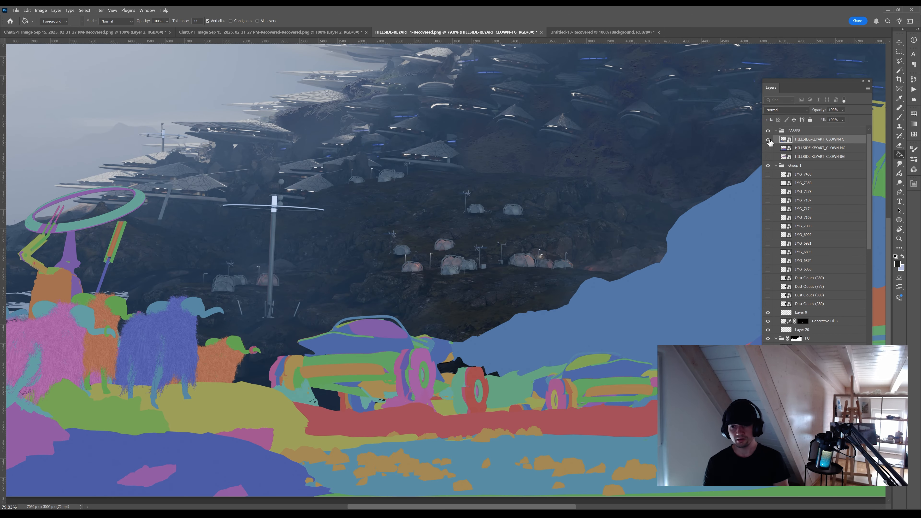
left_click(768, 139)
left_click(865, 141)
left_click_drag(869, 141, 868, 132)
left_click(810, 130)
left_click(768, 130)
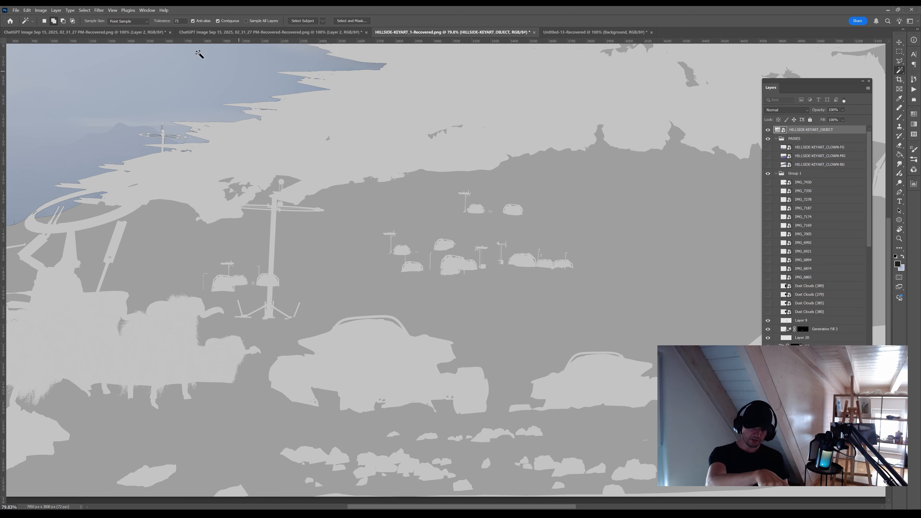
left_click(392, 359)
left_click(768, 129)
Set up a white gradient on the Layer 23 copy mask and clear the car selection
left_click(808, 381)
left_click(803, 390)
left_click(899, 154)
key("shift+g")
key("x")
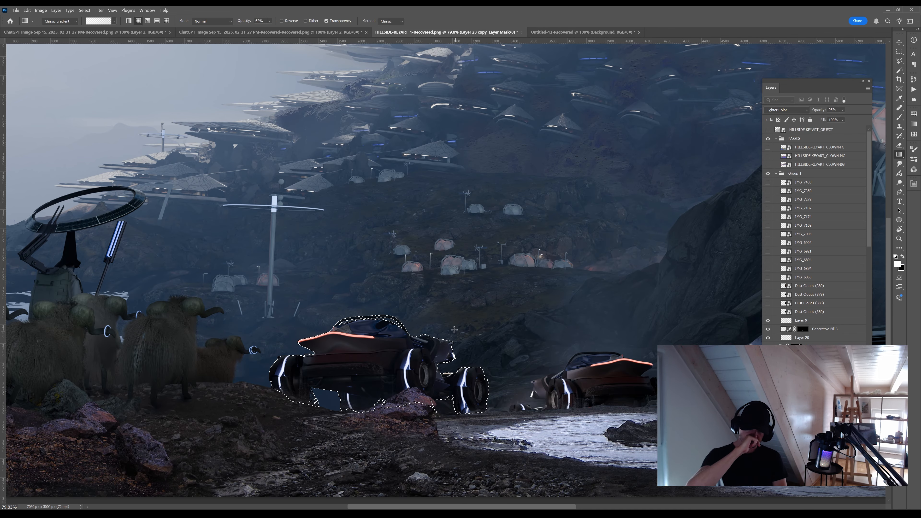
key("ctrl+d")
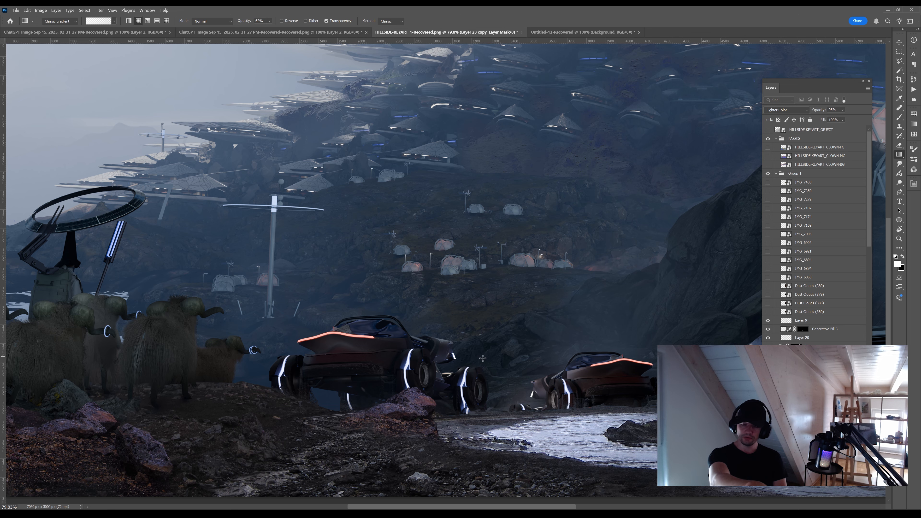
Reselect the left car, try white haze gradients beside it on the Layer 23 copy mask, and undo them
key("ctrl+z")
left_click(797, 132)
key("w")
left_click(396, 356)
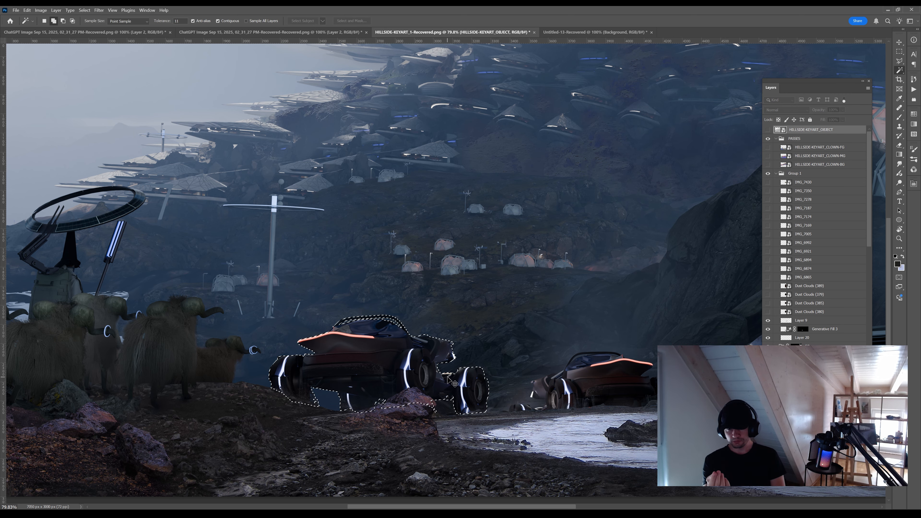
left_click(802, 390)
key("g")
left_click_drag(480, 361, 454, 424)
left_click_drag(450, 352, 448, 446)
key("ctrl+d")
key("ctrl+z")
key("ctrl+z")
key("ctrl+z")
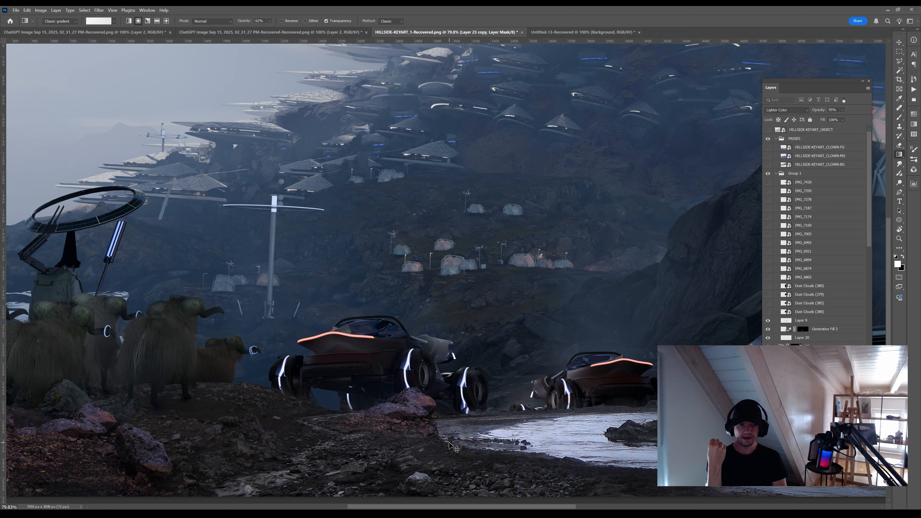
Try placing the Layer 23 copy haze without its mask above Layer 9 and hide it
left_click(813, 381, "shift")
left_click_drag(818, 361, 810, 317)
left_click(768, 321)
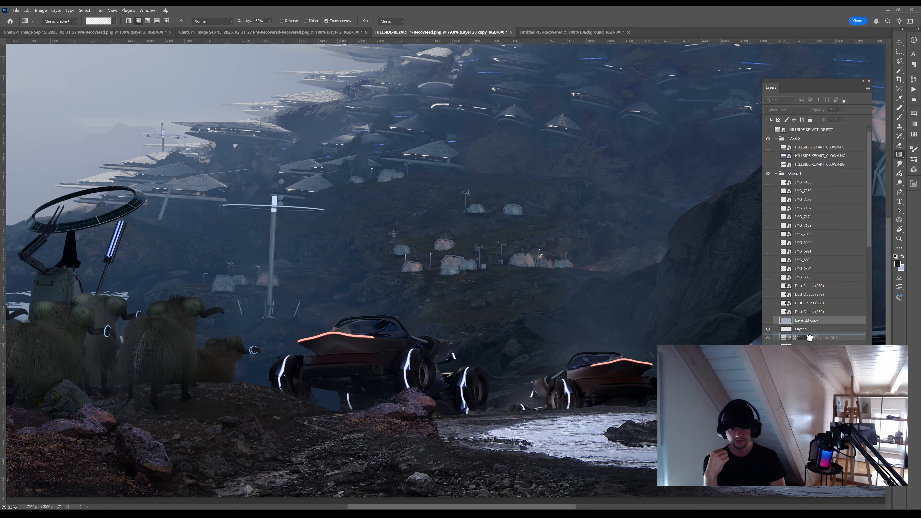
Select the left car's silhouette again from the HILLSIDE-KEYART_OBJECT pass with the Magic Wand
left_click(767, 130)
left_click(777, 130, "ctrl")
left_click(768, 130)
left_click(805, 130)
key("w")
key("ctrl+d")
left_click(410, 364)
Remove the haze layer from above Layer 9, target the FG group mask, and clear the selection
left_click(796, 355)
key("b")
left_click(828, 322)
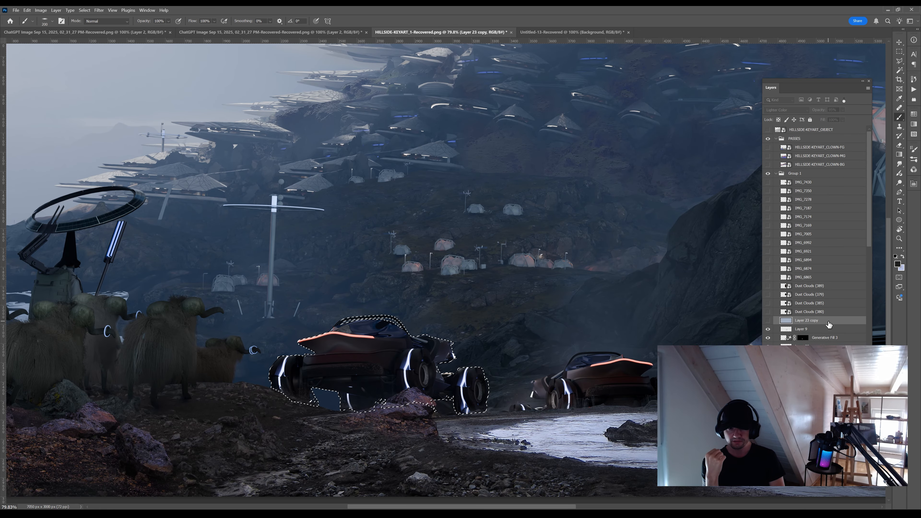
key("Delete")
left_click(802, 329)
left_click(796, 347)
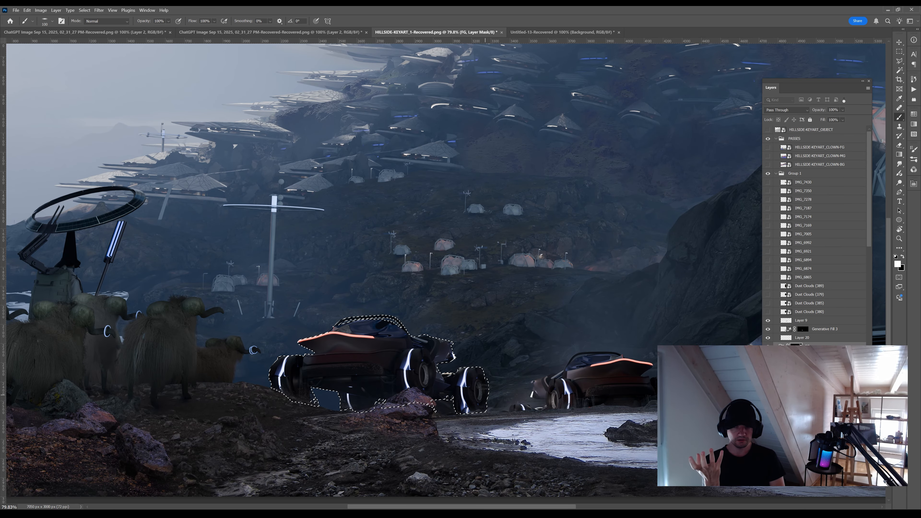
key("ctrl+d")
Move Generative Fill 3 into the FG group below Layer 23 copy, then select the left car's silhouette and target the FG mask
left_click(824, 329)
key("Delete")
left_click(810, 130)
key("w")
left_click(409, 363)
key("b")
left_click(796, 337)
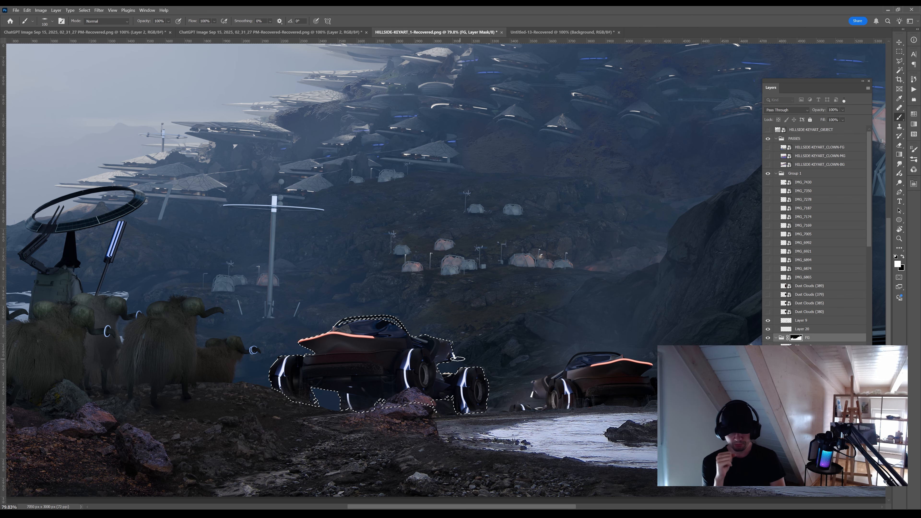
Clear the car selection and set up the brush on the FG group mask near the cars
key("z")
mouse_move(482, 366)
left_mouse_down()
mouse_move(511, 365)
mouse_move(490, 366)
left_mouse_up()
key("ctrl+d")
left_click(796, 337)
key("b")
key("x")
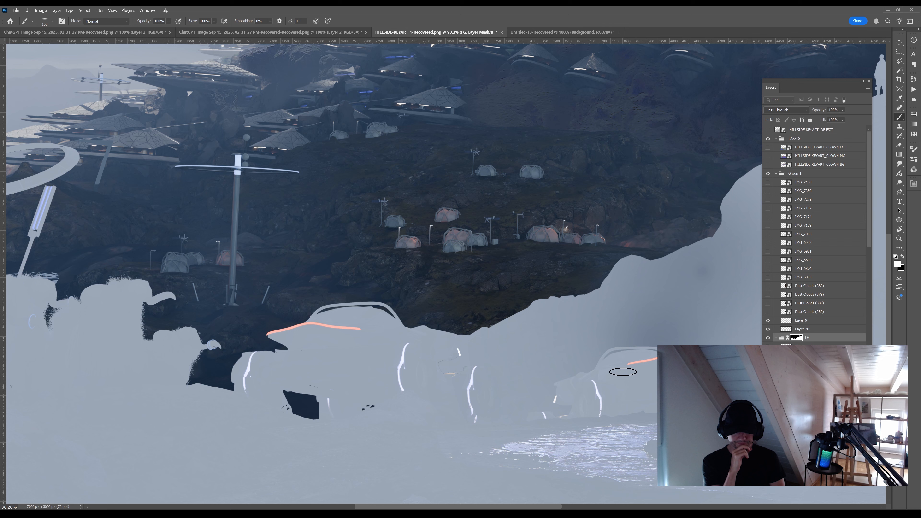
Invert the Layer 23 copy mask to black and set up the Gradient tool with white
left_click(806, 372)
key("g")
key("ctrl+i")
key("w")
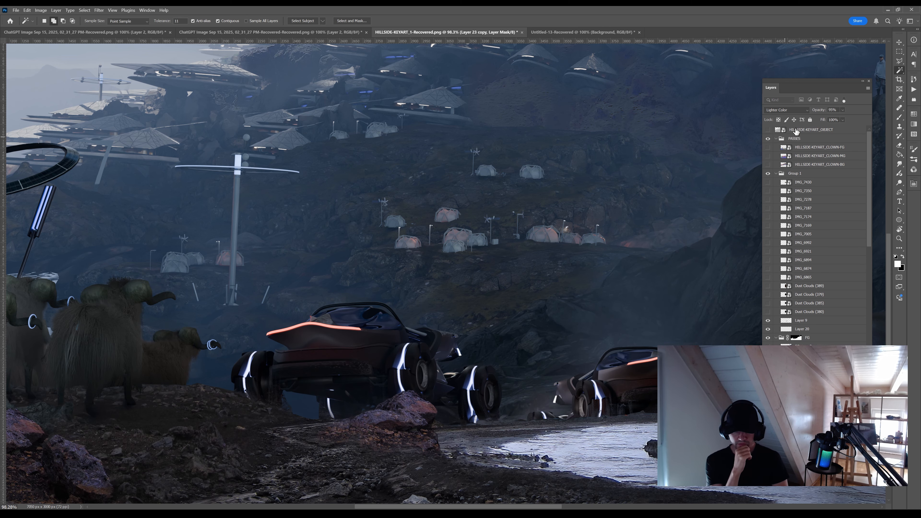
key("g")
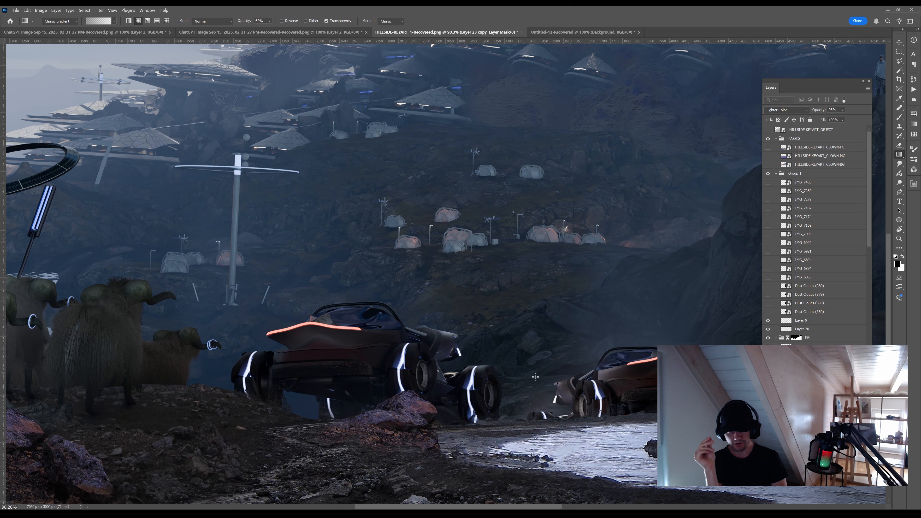
key("x")
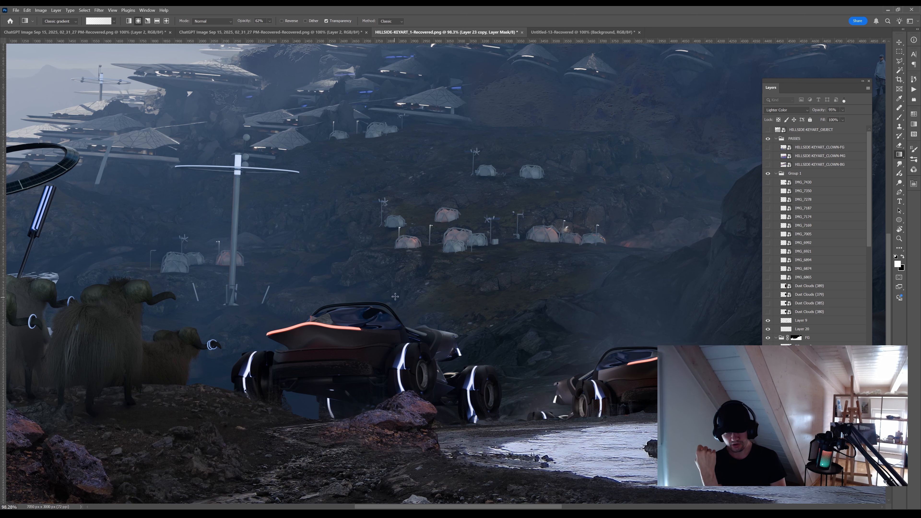
Examine the haze around the three cars and undo the stray Magic Wand selection and layer change
scroll(395, 296, "right", 5)
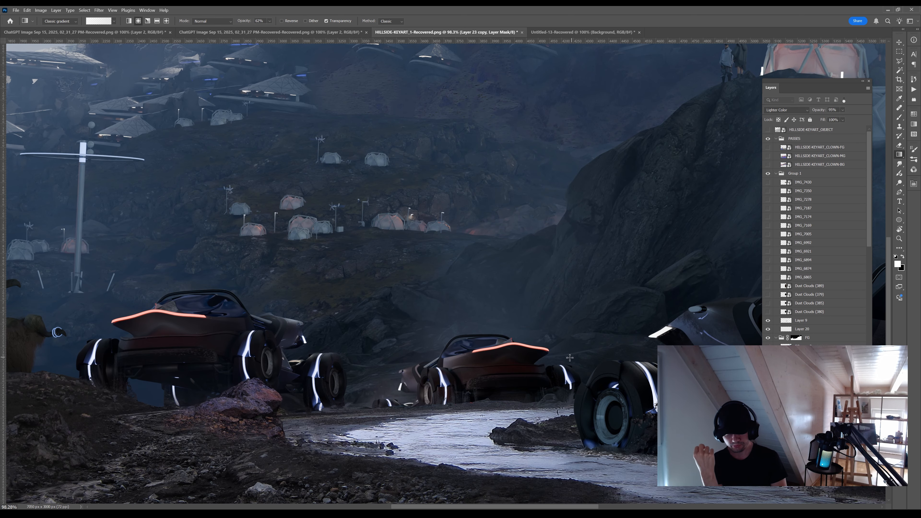
scroll(408, 317, "down", 2)
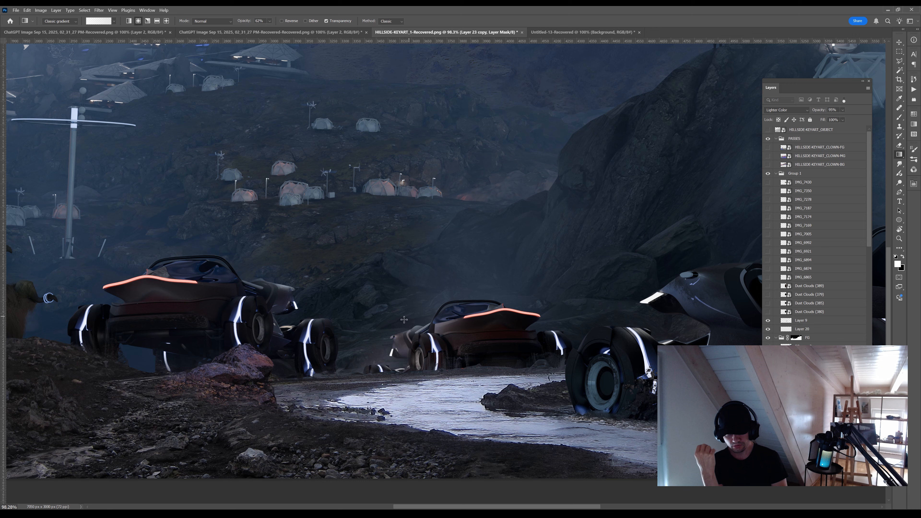
key("z")
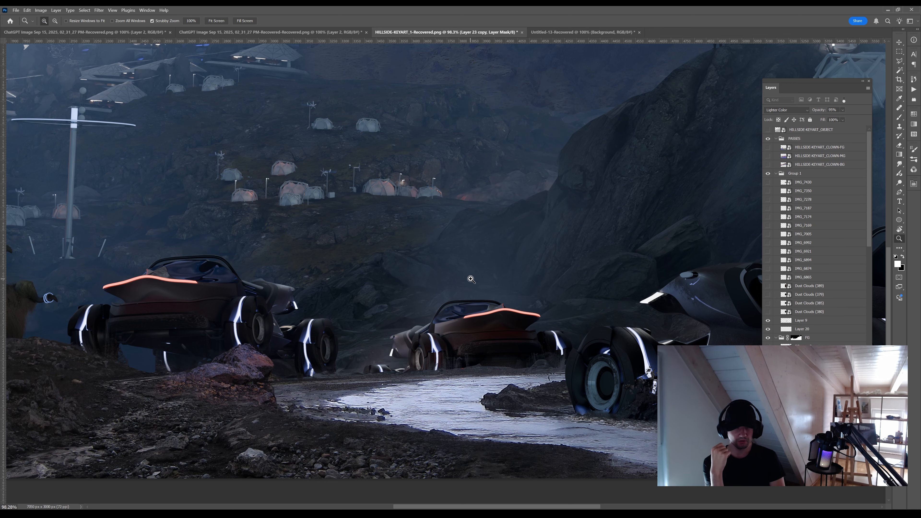
left_click_drag(472, 279, 438, 280)
left_click_drag(666, 268, 453, 305)
key("w")
left_click(453, 305)
key("ctrl+z")
key("g")
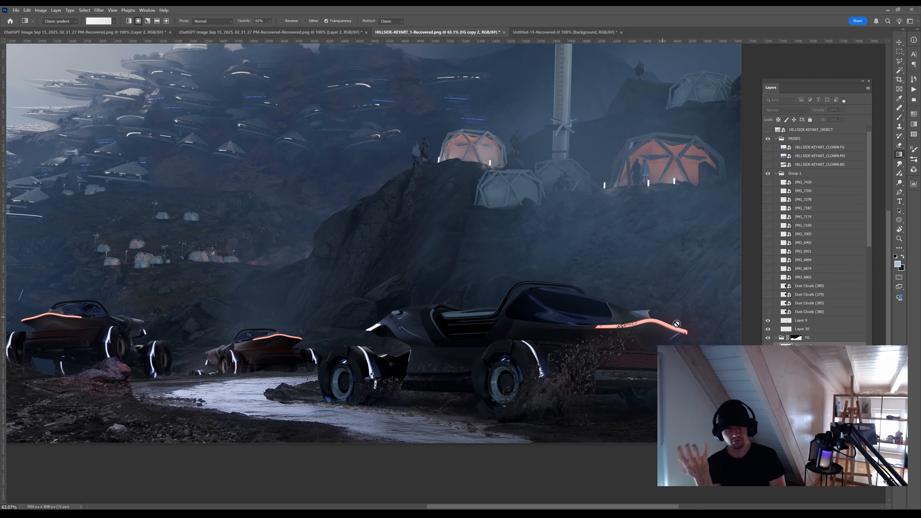
key("ctrl+z")
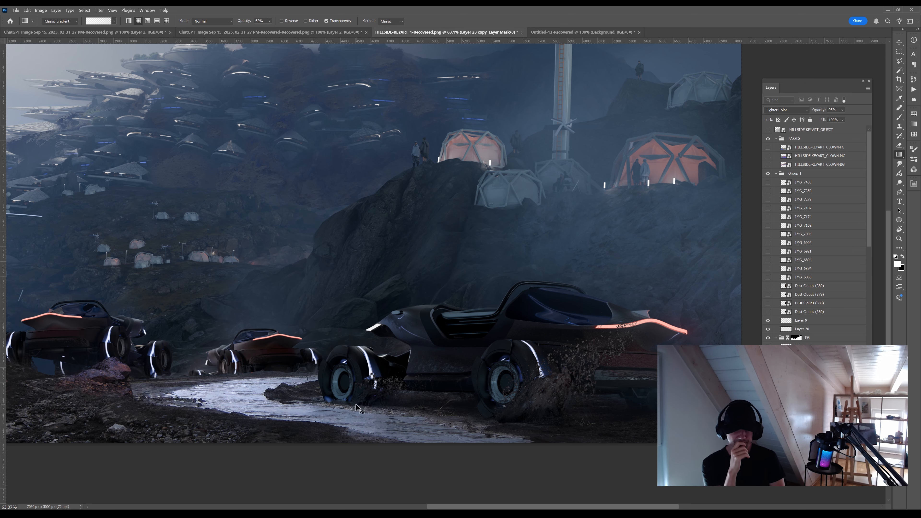
Touch up the Layer 23 copy haze mask around the large car with a resized brush and check the whole image
mouse_move(441, 305)
left_mouse_down()
mouse_move(388, 305)
mouse_move(433, 302)
left_mouse_up()
key("b")
key("x")
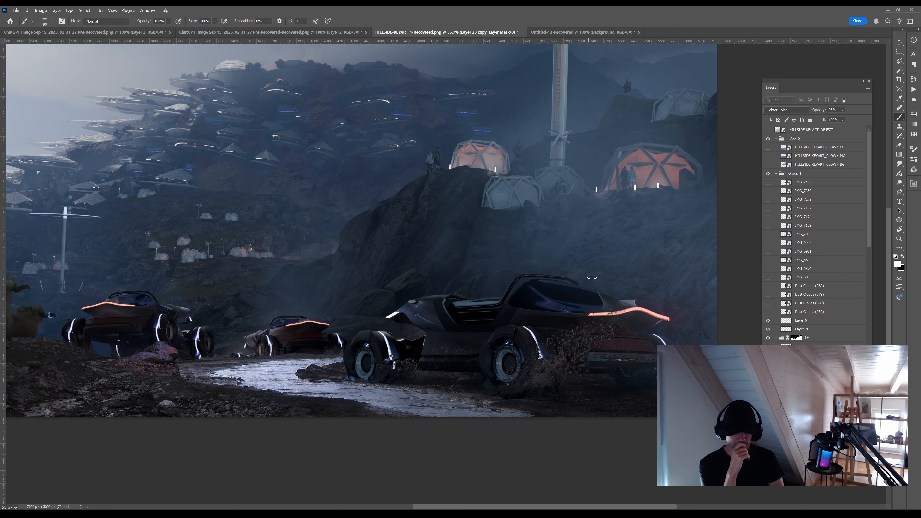
key("bracketleft")
scroll(566, 282, "up", 5)
key("bracketright")
key("bracketright")
key("bracketright")
key("x")
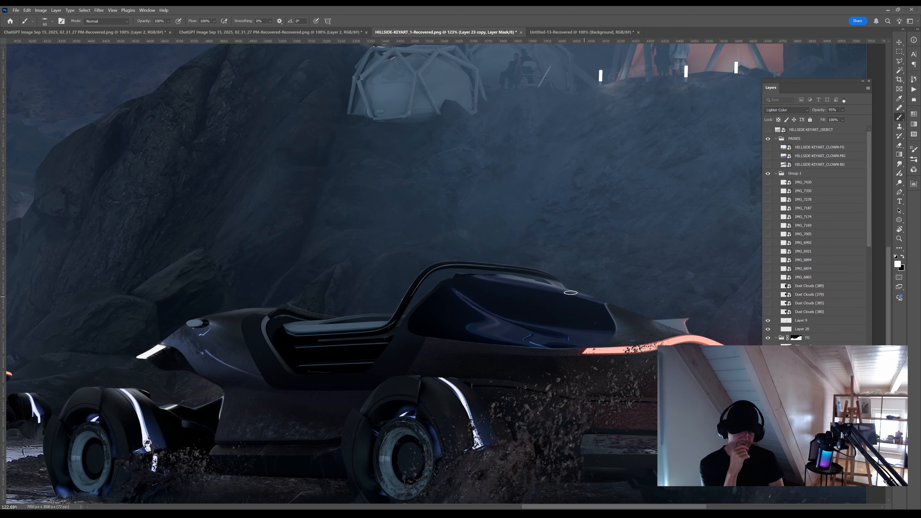
key("z")
scroll(678, 222, "down", 6)
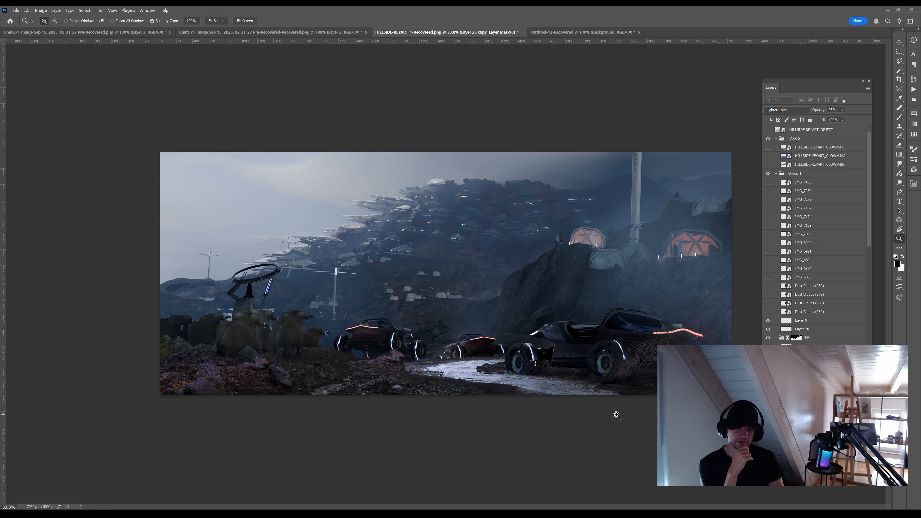
left_click_drag(596, 434, 609, 437)
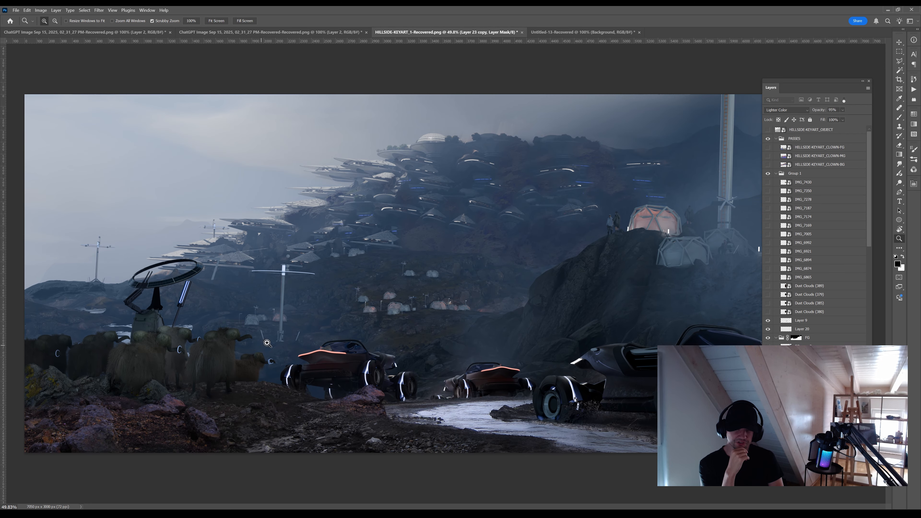
Add a Levels adjustment above Layer 23 copy, lower its white input level to brighten the image, and remove its mask
left_click(268, 343, "ctrl")
scroll(838, 260, "up", 10)
left_click(838, 260)
key("ctrl+l")
left_click_drag(896, 264, 857, 260)
key("Delete")
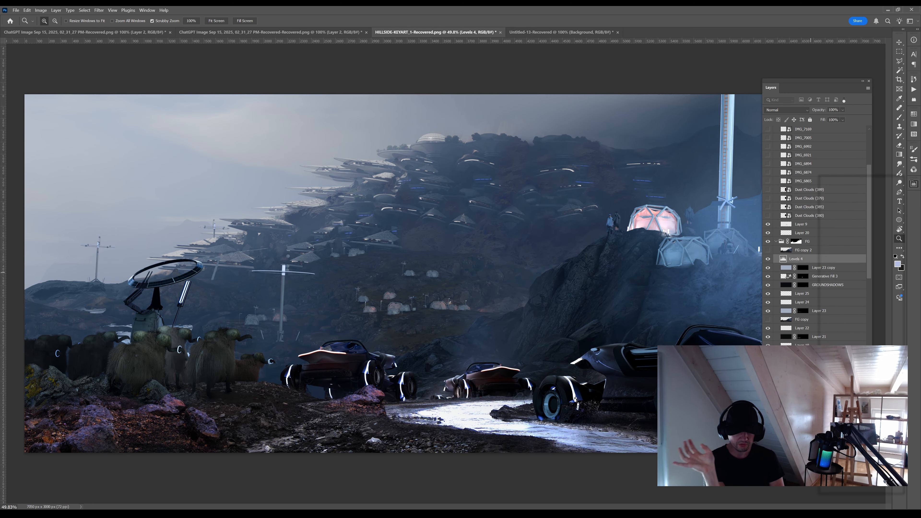
Give the Levels 4 adjustment a black mask and brush the brightening back in around the yaks
key("g")
key("shift+g")
left_click(252, 356)
key("b")
key("x")
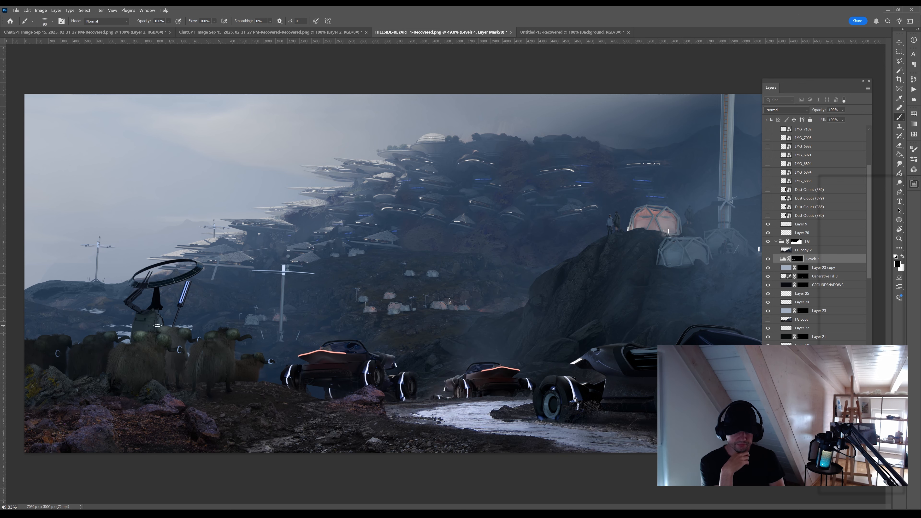
Create a new layer above Layer 9 for painting over the lone figure on the far rock, sampling colours from it
key("z")
left_click_drag(458, 351, 448, 351)
left_click_drag(464, 386, 460, 396)
mouse_move(685, 203)
left_mouse_down()
mouse_move(719, 197)
mouse_move(511, 177)
mouse_move(511, 232)
left_mouse_up()
key("ctrl+alt+shift+n")
left_click_drag(479, 183, 494, 193)
key("b")
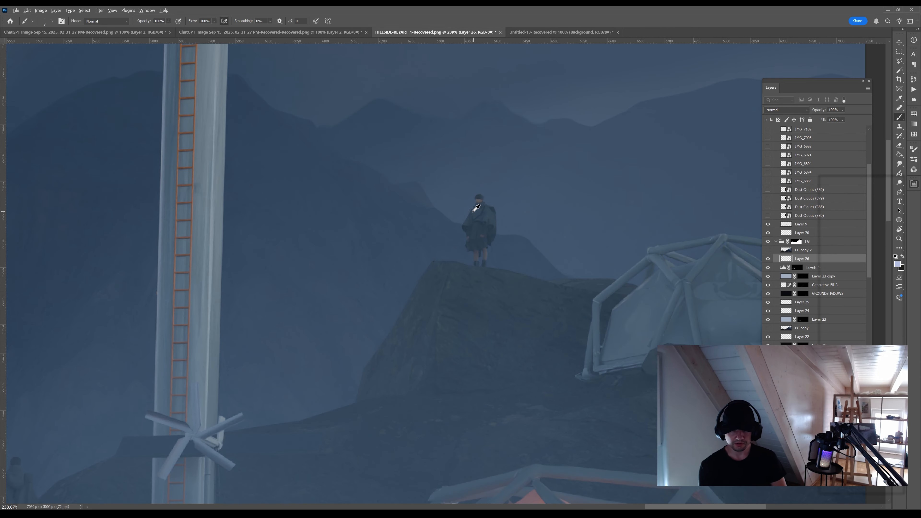
left_click(489, 229, "alt")
left_click_drag(816, 259, 816, 220)
left_click(489, 230, "alt")
Paint over the lone figure with sampled colours and a resized brush, trimming the excess with a lasso selection
key("bracketright")
key("bracketright")
mouse_move(495, 207)
left_mouse_down()
mouse_move(460, 200)
mouse_move(478, 217)
mouse_move(461, 204)
mouse_move(494, 225)
left_mouse_up()
left_click(490, 203, "alt")
key("bracketright")
key("bracketright")
key("l")
key("b")
key("l")
key("Delete")
key("ctrl+d")
Refine the figure's raised arms and viewing device, erasing the excess paint beside the body
left_click_drag(495, 208, 526, 220)
key("b")
key("bracketleft")
key("e")
mouse_move(454, 196)
left_mouse_down()
mouse_move(440, 218)
mouse_move(445, 239)
left_mouse_up()
key("b")
left_click(450, 239, "alt")
key("bracketleft")
key("bracketright")
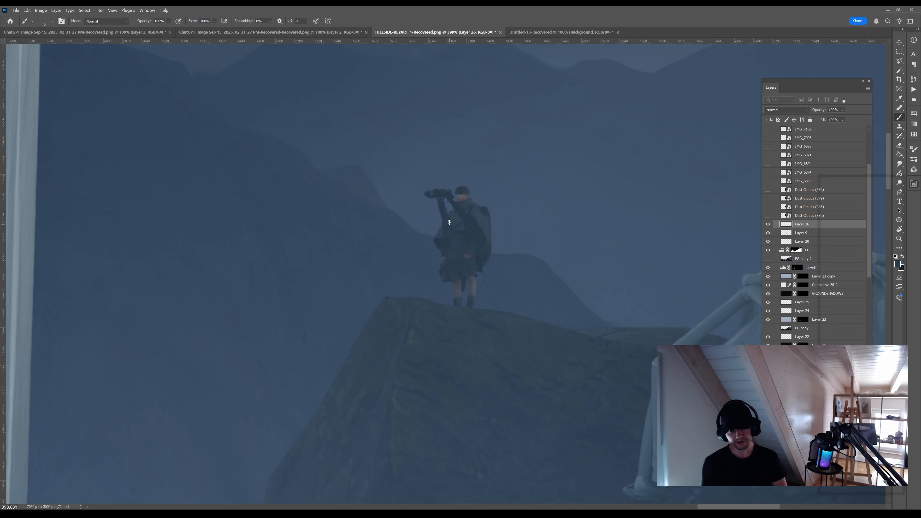
Clean up the figure's cloak and arm silhouette with colours sampled from the figure and the surrounding haze
left_click(439, 246, "alt")
left_click(476, 232, "alt")
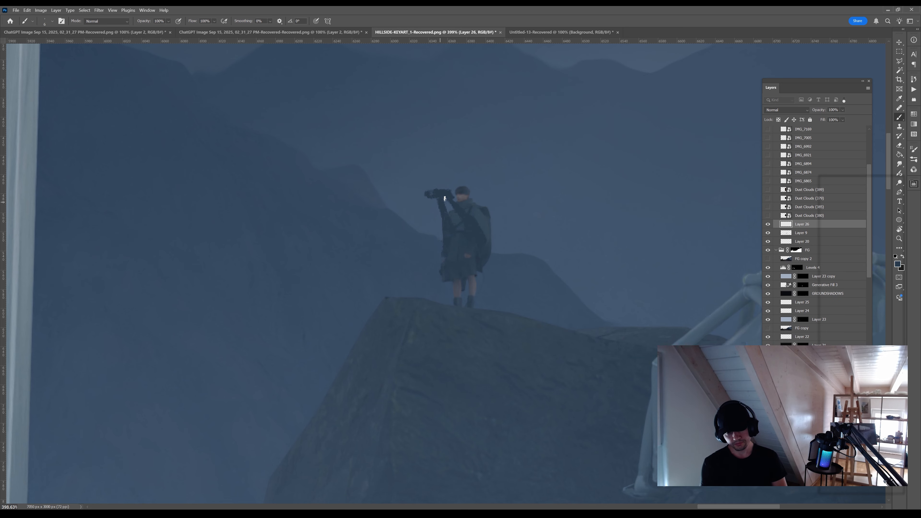
left_click(475, 216, "alt")
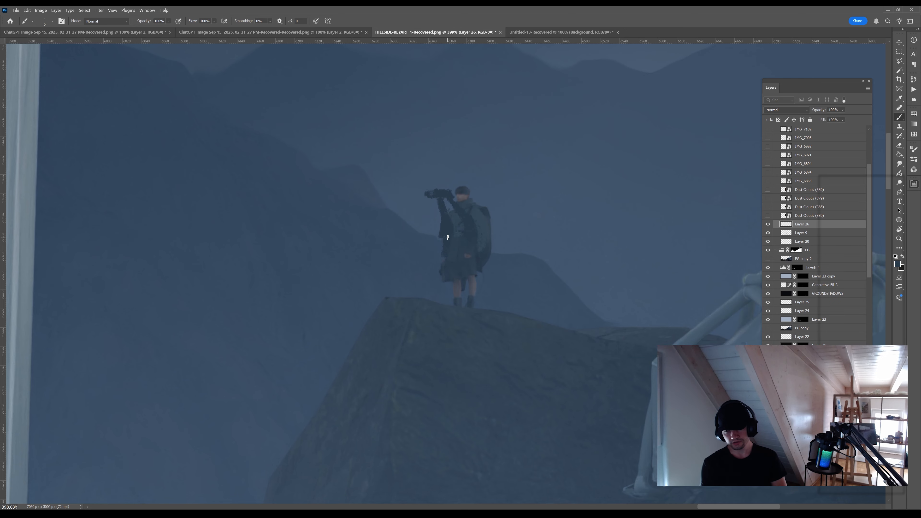
left_click_drag(484, 225, 449, 254)
Apply a black gradient on the IMG_7278 copy mask over the background hillside behind the yaks
left_click_drag(380, 335, 580, 256)
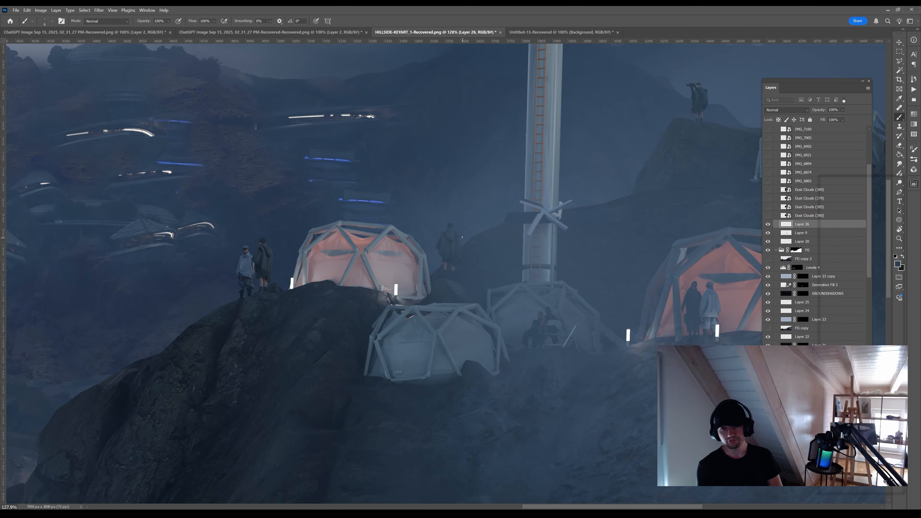
mouse_move(525, 247)
left_mouse_down()
mouse_move(466, 243)
mouse_move(303, 298)
left_mouse_up()
scroll(816, 291, "down", 5)
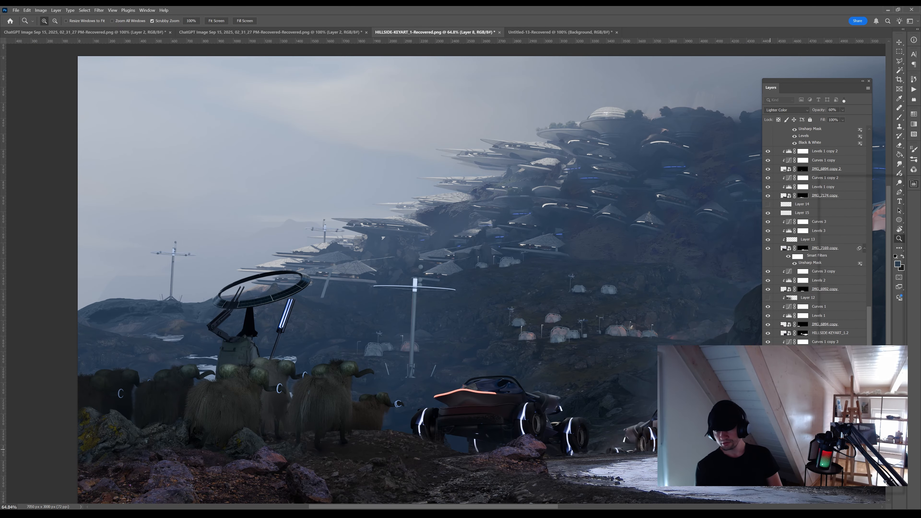
left_click(802, 417)
key("g")
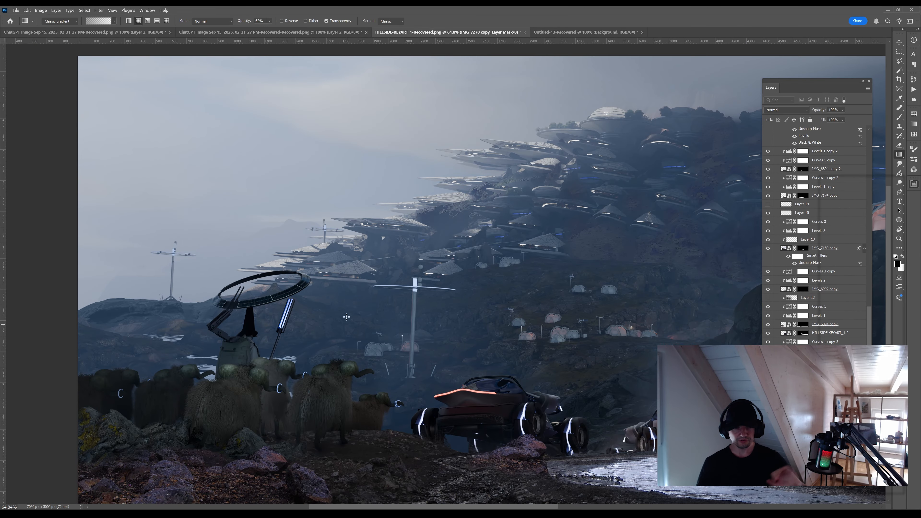
left_click_drag(346, 317, 275, 316)
Create a new layer in the BG group above Layer 8 and outline the large platform building's roof with the Polygonal Lasso
left_click_drag(555, 340, 393, 319)
left_click_drag(338, 244, 506, 260)
left_click_drag(489, 283, 460, 283)
key("ctrl+shift+alt+n")
key("l")
left_click(487, 263)
left_click(440, 240)
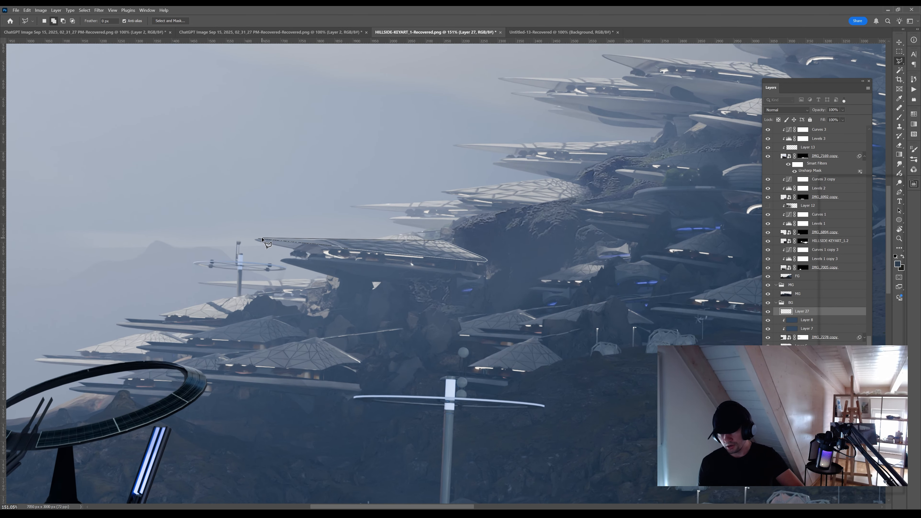
left_click(256, 239)
Add a Levels adjustment masked to the selected roof and lower its white input level to brighten the roof
key("b")
left_click(843, 366)
left_click_drag(893, 256, 849, 257)
Restrict the Levels 5 roof brightening with the Blend If sliders in its blending options and apply them
double_click(843, 312)
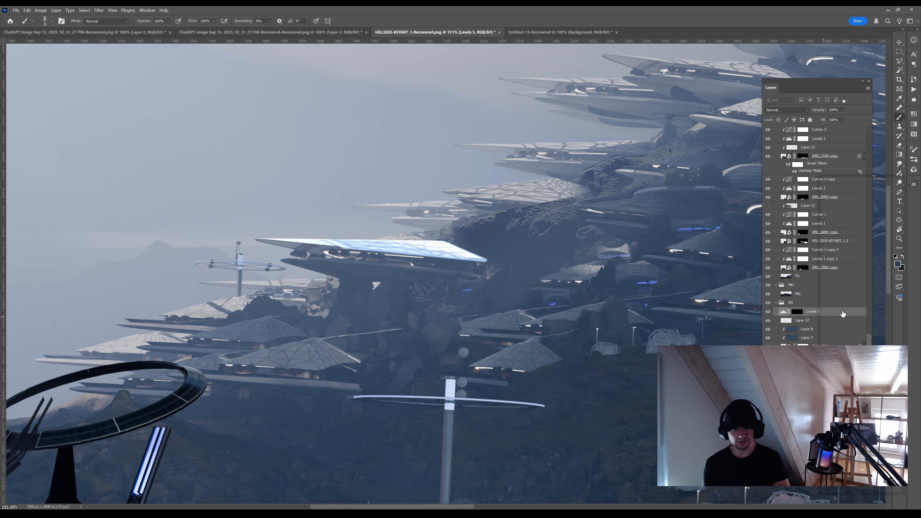
mouse_move(820, 163)
left_mouse_down()
mouse_move(804, 163)
mouse_move(820, 163)
left_mouse_up()
left_click_drag(728, 175, 757, 170)
left_click(851, 85)
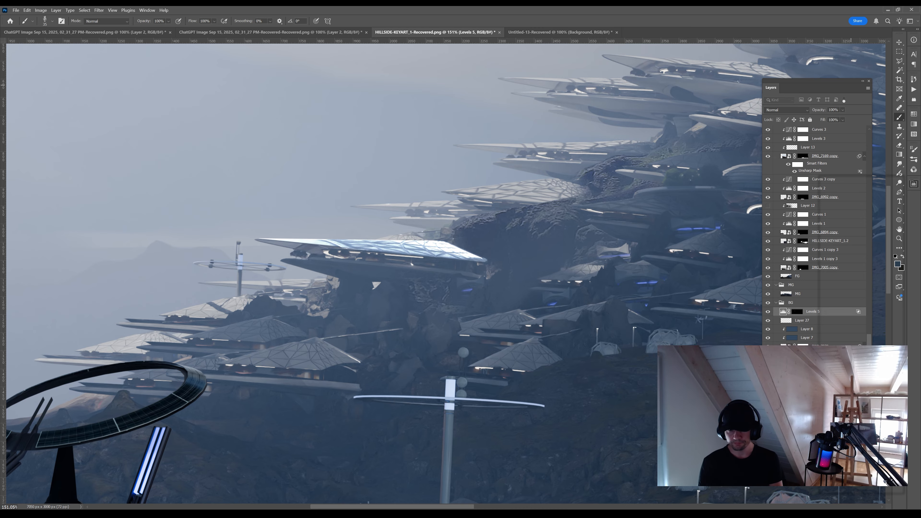
Add a Hue/Saturation adjustment masked to the brightened platform roof and reduce its blue colouring
key("ctrl+u")
key("ctrl+i")
left_click(783, 311)
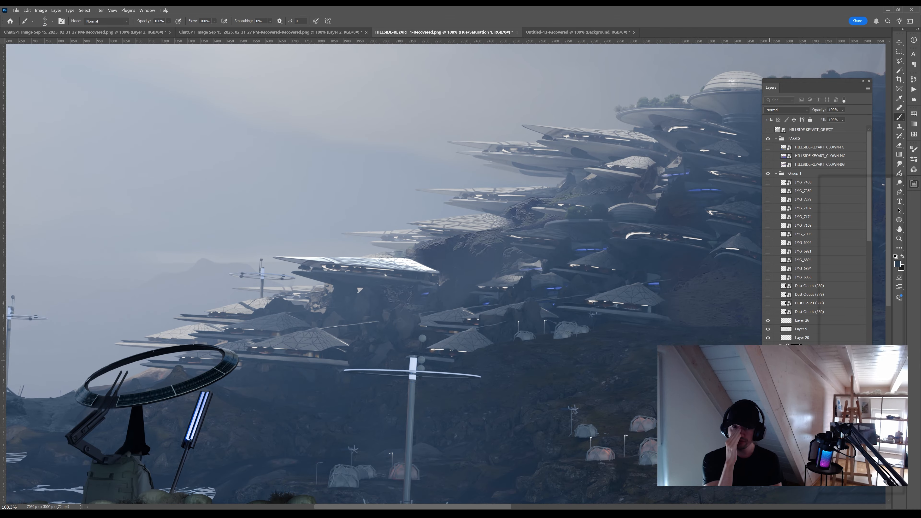
scroll(364, 279, "up", 4)
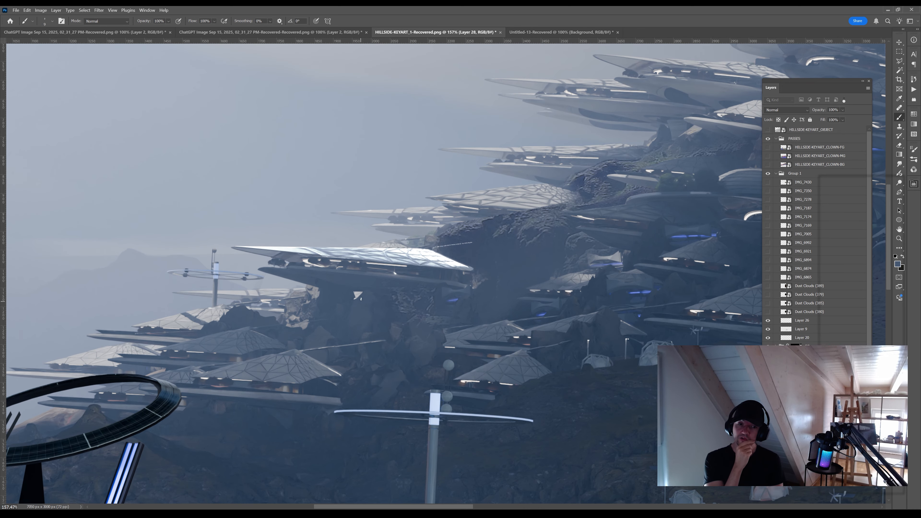
Paint sampled blue-grey rock tones on Layer 28 over the cliff and hillside beneath the large platform building
left_click(438, 317, "alt")
key("bracketright")
key("bracketright")
key("bracketright")
key("bracketright")
key("bracketright")
key("bracketright")
key("bracketright")
key("bracketright")
key("bracketright")
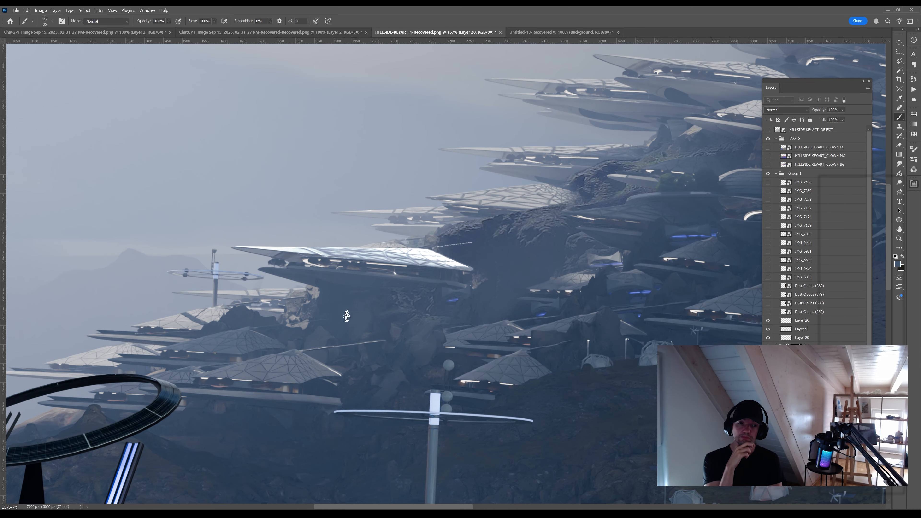
left_click(319, 296, "alt")
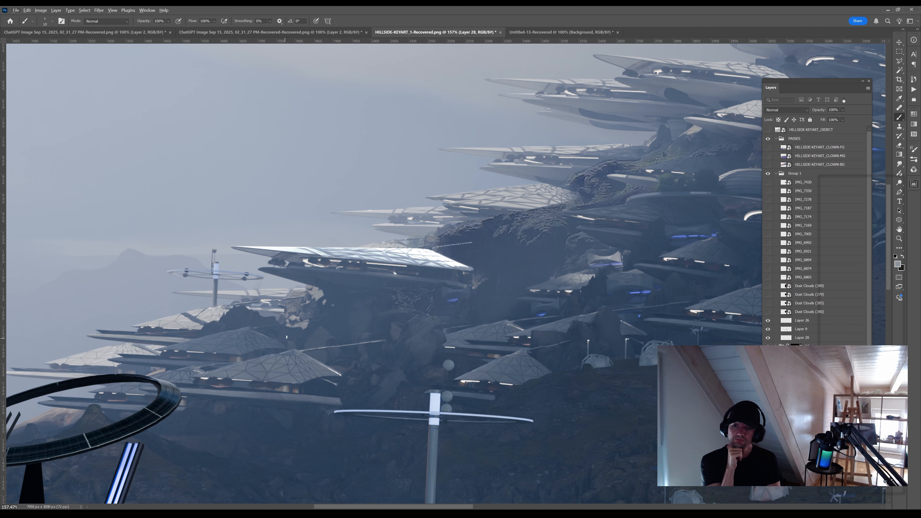
left_click(395, 329, "alt")
key("bracketright")
key("bracketright")
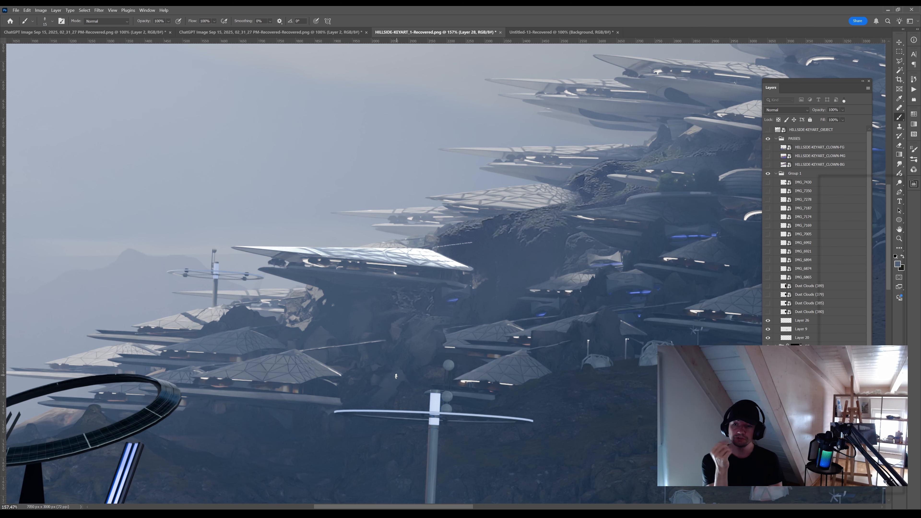
key("bracketleft")
scroll(396, 371, "up", 1, "alt")
left_click(391, 367, "alt")
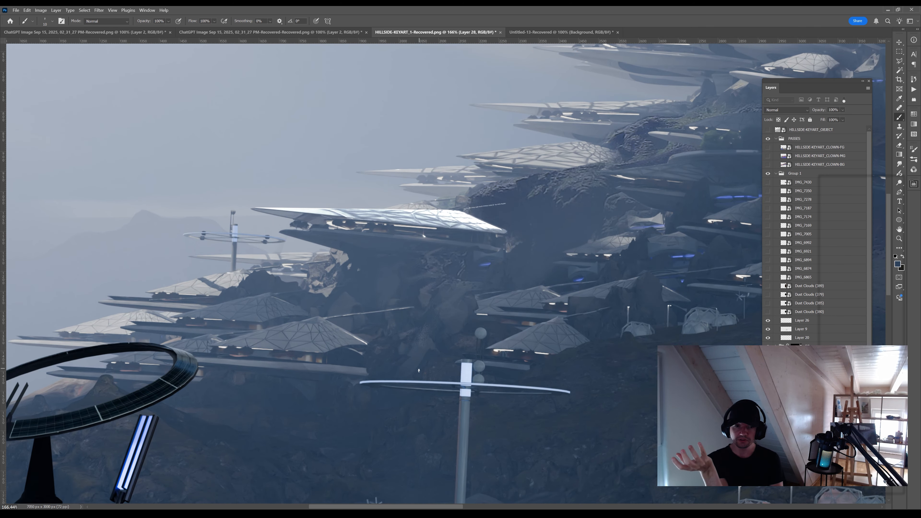
Sample a near-white tone from the platform roof and brush a soft highlight over it
left_click(466, 224, "alt")
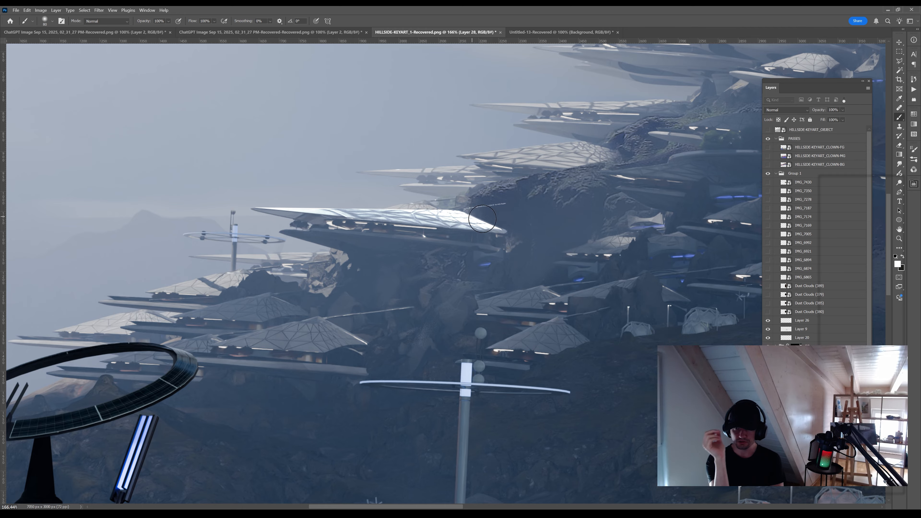
left_click_drag(446, 206, 365, 261)
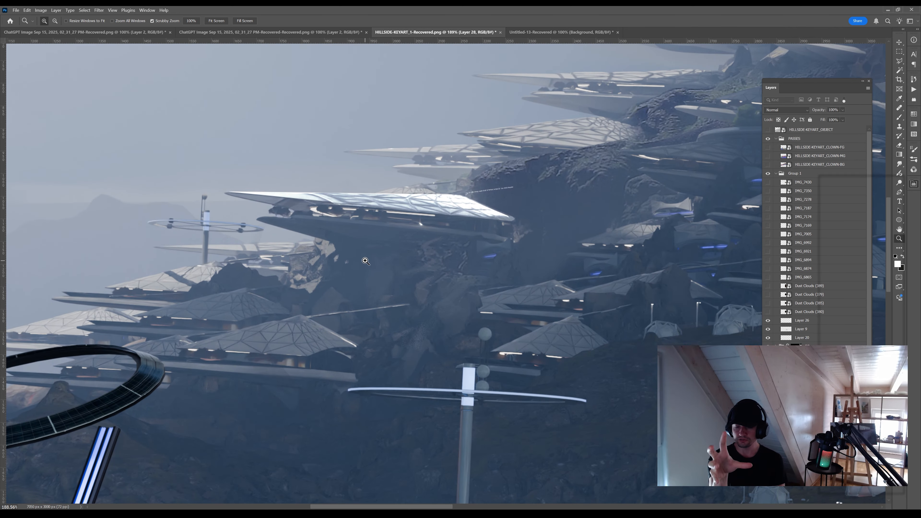
mouse_move(454, 237)
left_mouse_down()
mouse_move(386, 243)
mouse_move(417, 259)
left_mouse_up()
mouse_move(419, 268)
left_mouse_down()
mouse_move(348, 270)
mouse_move(395, 270)
left_mouse_up()
Compare the background with and without the latest BG group mask edits by undoing and redoing them
key("ctrl+z")
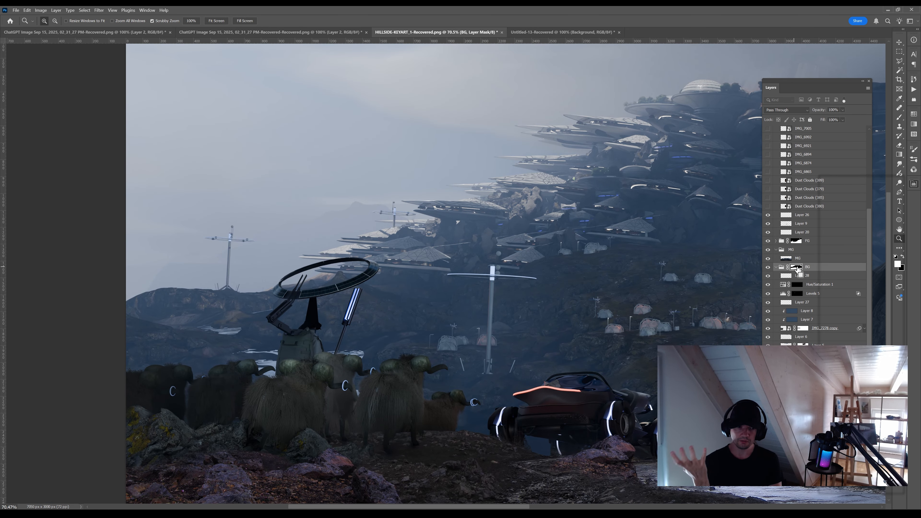
key("ctrl+z")
key("ctrl+z")
key("ctrl+z")
key("ctrl+z")
key("ctrl+z")
key("ctrl+z")
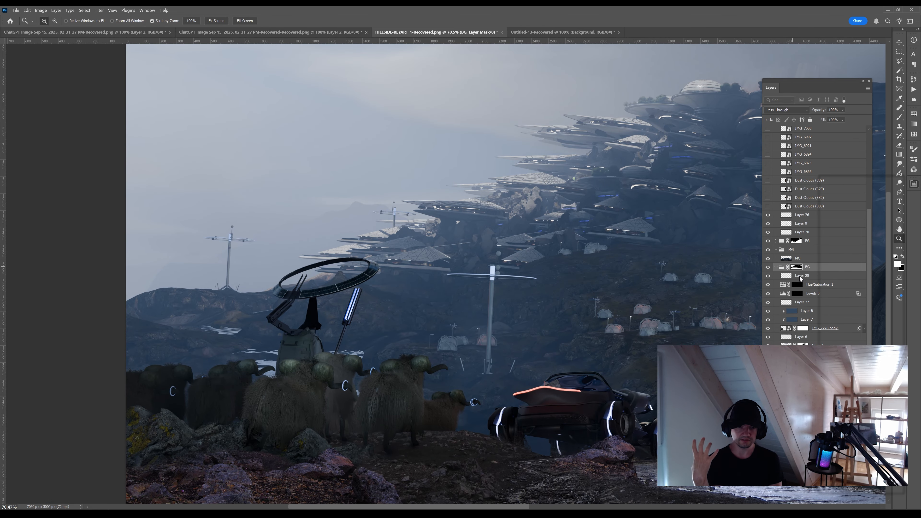
key("ctrl+shift+z")
key("ctrl+shift+z")
key("ctrl+shift+z")
key("ctrl+shift+z")
key("ctrl+shift+z")
key("ctrl+shift+z")
Refine the BG group's layer mask with a large soft white brush across the distant hillside and backdrop
key("b")
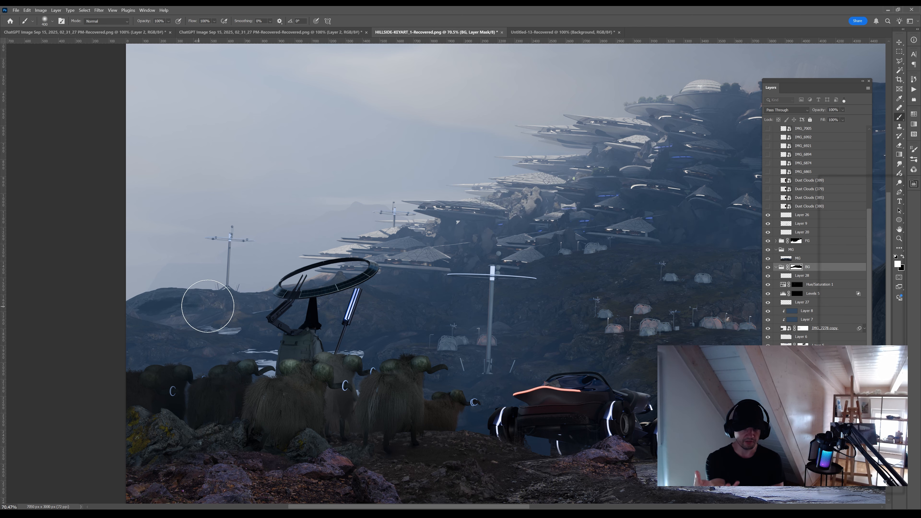
left_click_drag(234, 332, 258, 331)
key("bracketright")
key("bracketright")
mouse_move(397, 308)
left_mouse_down()
mouse_move(129, 401)
mouse_move(326, 315)
left_mouse_up()
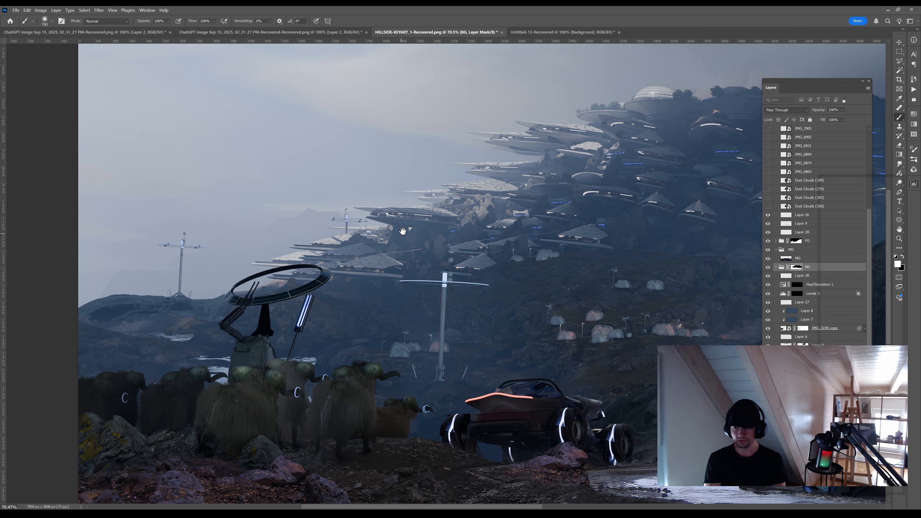
mouse_move(401, 229)
left_mouse_down()
mouse_move(392, 226)
mouse_move(429, 213)
mouse_move(482, 211)
left_mouse_up()
key("ctrl+y")
key("ctrl+y")
left_click_drag(869, 254, 869, 177)
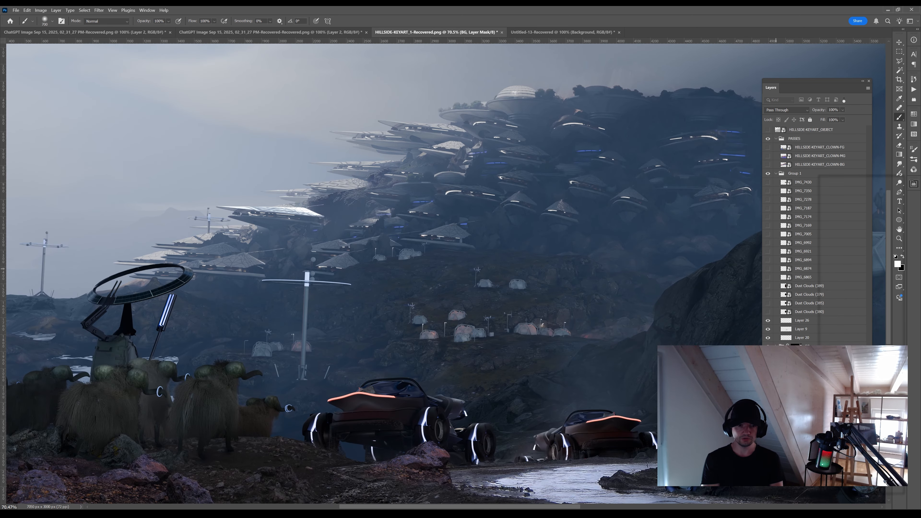
left_click_drag(596, 294, 560, 276)
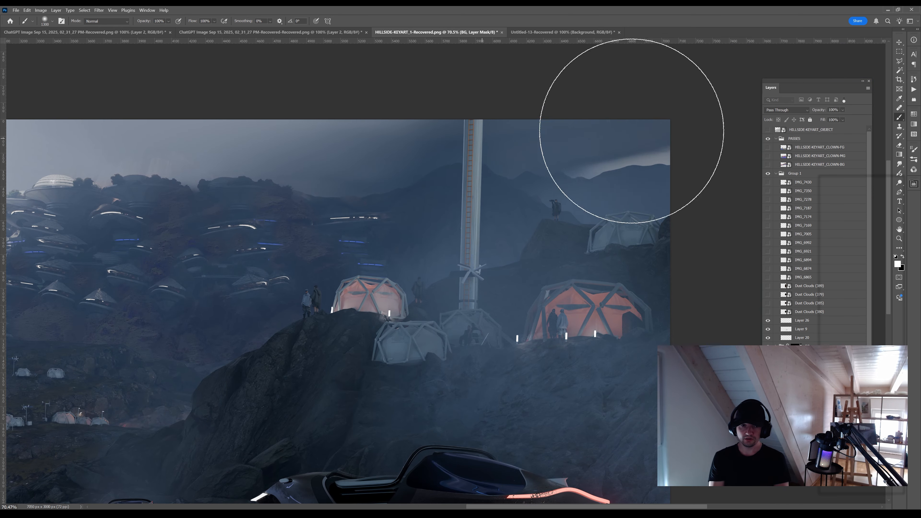
left_click_drag(516, 218, 573, 201)
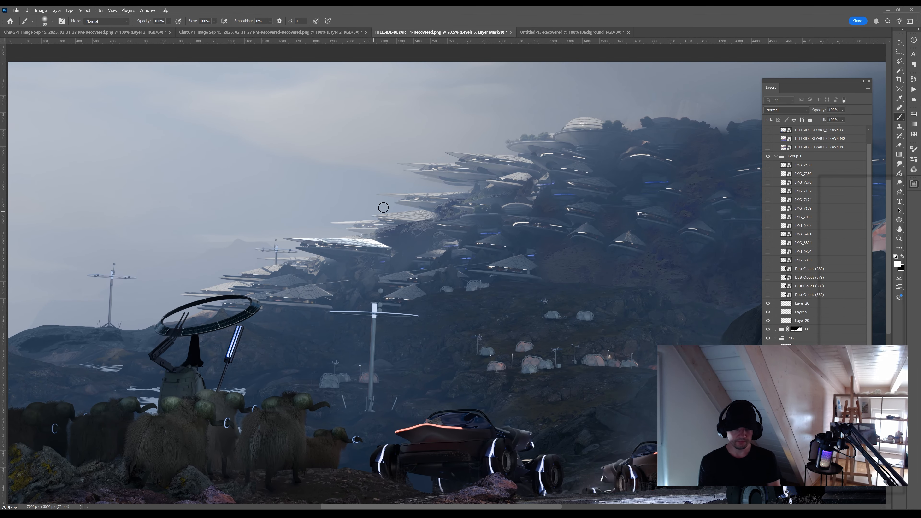
Paint on the Levels 5 mask with a soft white brush along the upper platform roofs to extend the brightening
key("bracketleft")
key("bracketleft")
key("bracketleft")
key("bracketleft")
key("bracketleft")
key("bracketleft")
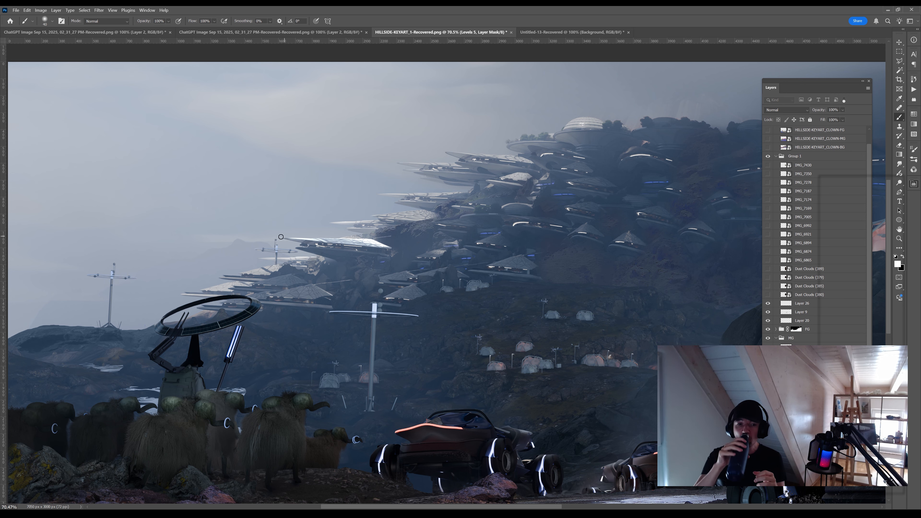
key("bracketright")
key("bracketright")
key("bracketright")
key("bracketright")
key("bracketright")
key("bracketright")
key("bracketright")
key("bracketright")
left_click_drag(264, 247, 363, 251)
key("ctrl+z")
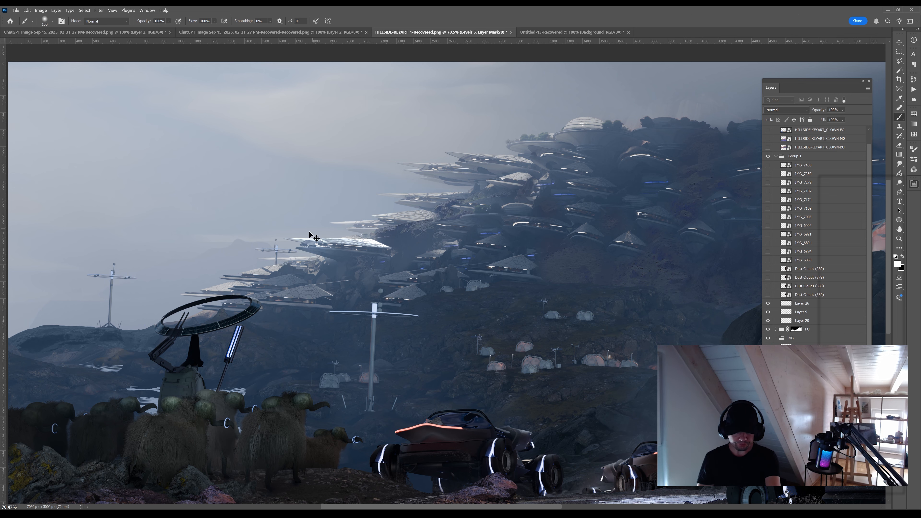
key("ctrl+z")
left_click_drag(302, 237, 399, 253)
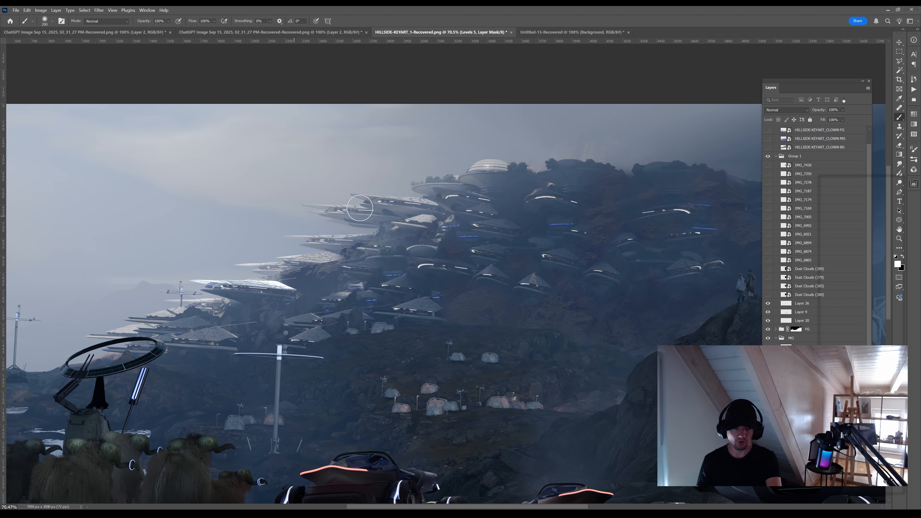
left_click_drag(366, 208, 316, 225)
key("ctrl+z")
key("bracketright")
key("bracketright")
Show and activate the HILLSIDE-KEYART_CLOWN-MG colour pass over the midground mast for a Magic Wand selection
key("z")
left_click_drag(410, 239, 334, 261)
left_click_drag(383, 288, 550, 250)
left_click_drag(500, 342, 578, 308)
left_click_drag(577, 245, 804, 225)
key("w")
left_click_drag(870, 149, 869, 135)
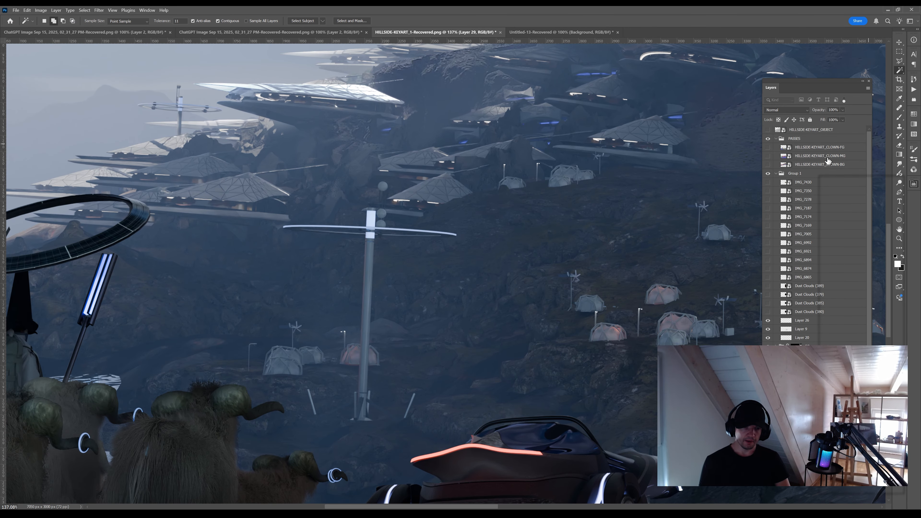
left_click(828, 157)
left_click(370, 279)
key("ctrl+d")
left_click(768, 130)
left_click(810, 130)
left_click(767, 130)
left_click(767, 156)
left_click(819, 156)
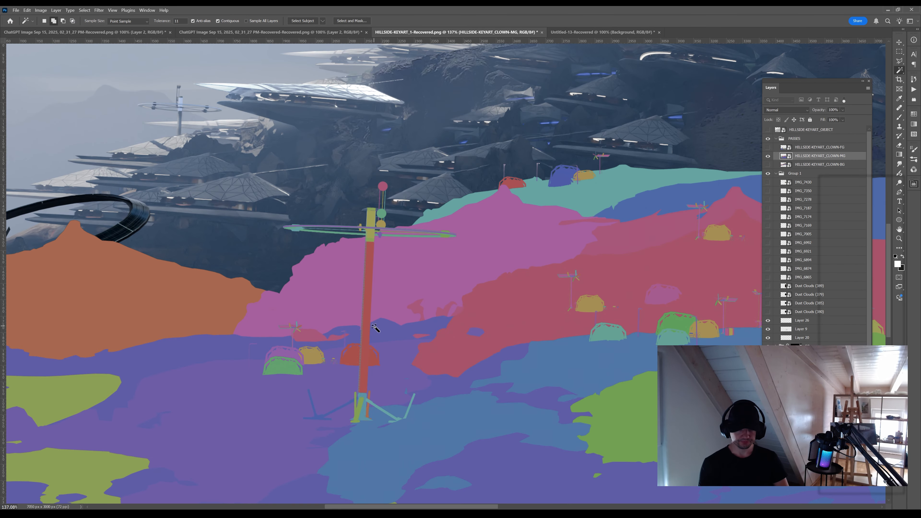
Hide the midground colour pass and add the mast's top section to the sphere selection with the Polygonal Lasso
left_click(767, 155)
left_click_drag(498, 292, 529, 294)
key("z")
left_click_drag(422, 204, 507, 207)
key("l")
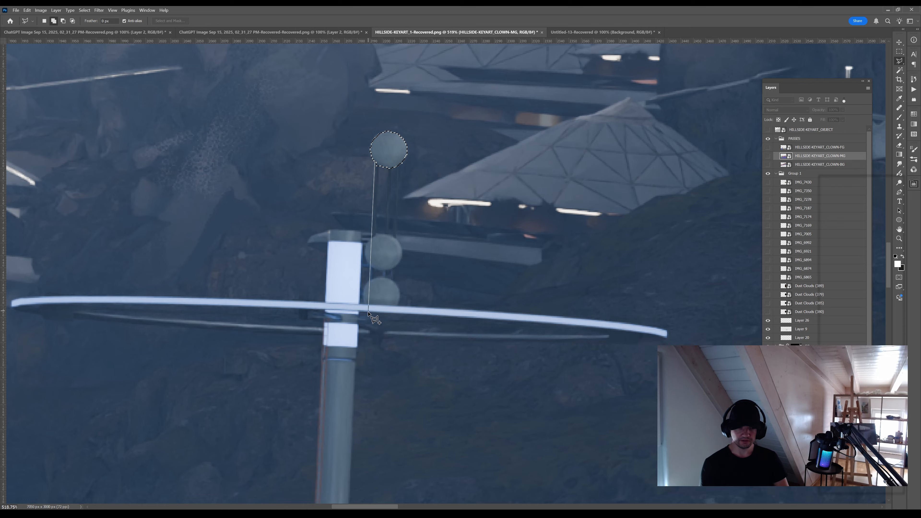
left_click(329, 228)
left_click(325, 301)
left_click(358, 304)
left_click(361, 232)
mouse_move(336, 282)
left_mouse_down()
mouse_move(408, 257)
mouse_move(368, 165)
mouse_move(407, 218)
left_mouse_up()
key("z")
left_click_drag(416, 249, 371, 256)
left_click_drag(419, 297, 43, 363)
left_click_drag(560, 250, 599, 249)
left_click(543, 262, "ctrl")
left_click_drag(526, 276, 513, 232)
Show the HILLSIDE-KEYART_CLOWN-FG pass and select the coloured turbine blades on the foreground tower with the Magic Wand
left_click(807, 131)
key("w")
left_click(820, 147)
left_click(767, 147)
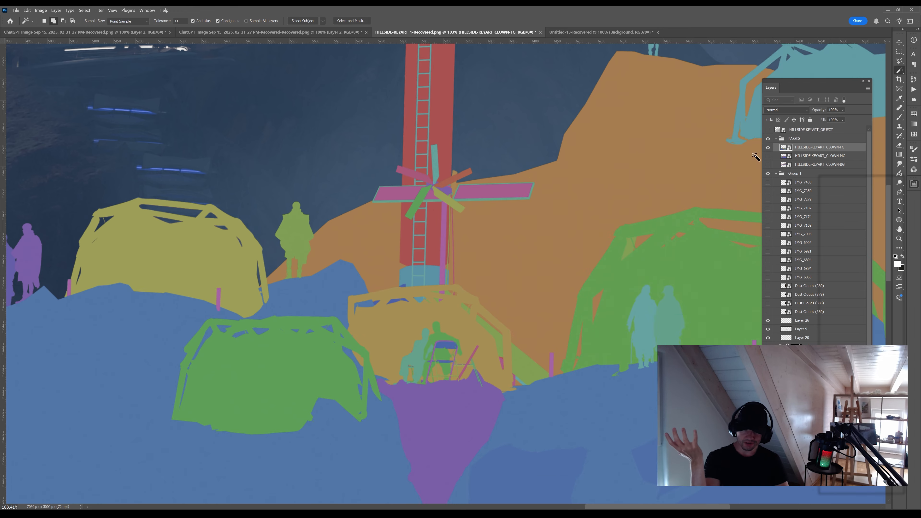
key("z")
left_click_drag(450, 102, 468, 103)
left_click(459, 209)
Add the turbine's long side panel and thin vertical pole to the selection with the Polygonal Lasso, and hide the colour pass
key("l")
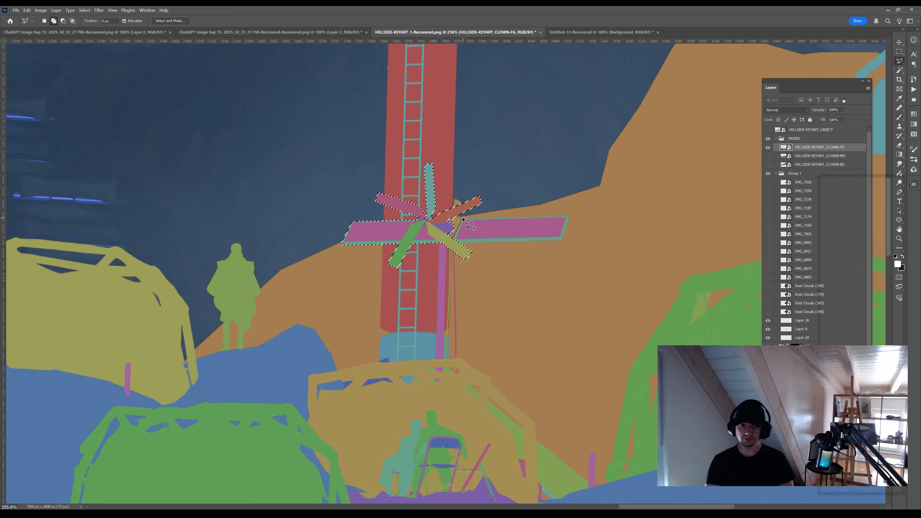
left_click(562, 241)
double_click(569, 217)
left_click(447, 244)
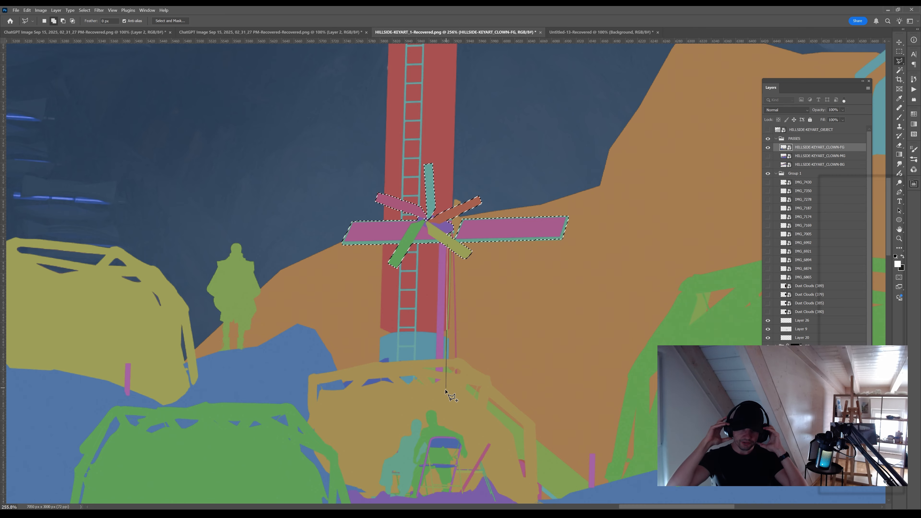
left_click(443, 393)
left_click(434, 394)
double_click(438, 244)
key("z")
left_click_drag(482, 222, 448, 225)
left_click(768, 147)
left_click_drag(655, 156, 617, 180)
Invert the turbine selection and draw a white gradient at 62% opacity on the Layer 23 copy mask in the FG group
key("g")
scroll(811, 232, "down", 3)
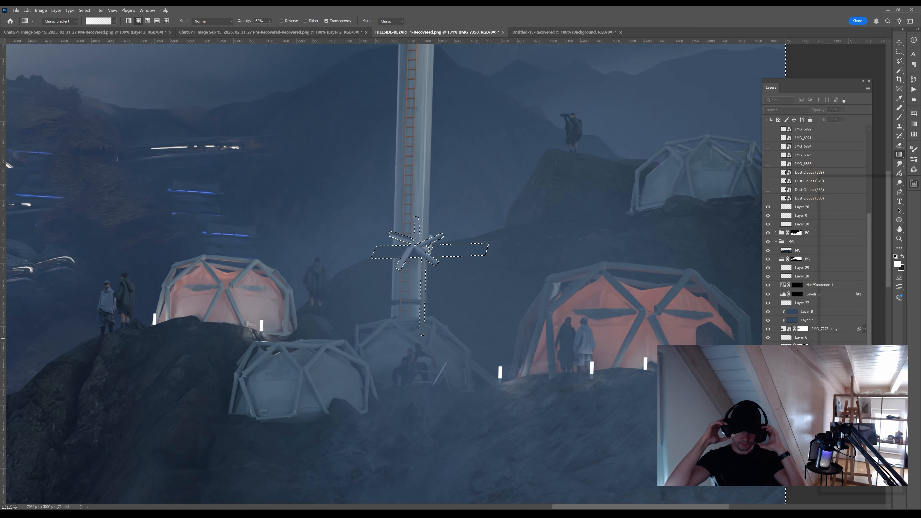
left_click(776, 232)
left_click(802, 259)
key("ctrl+shift+i")
left_click_drag(466, 254, 515, 252)
key("l")
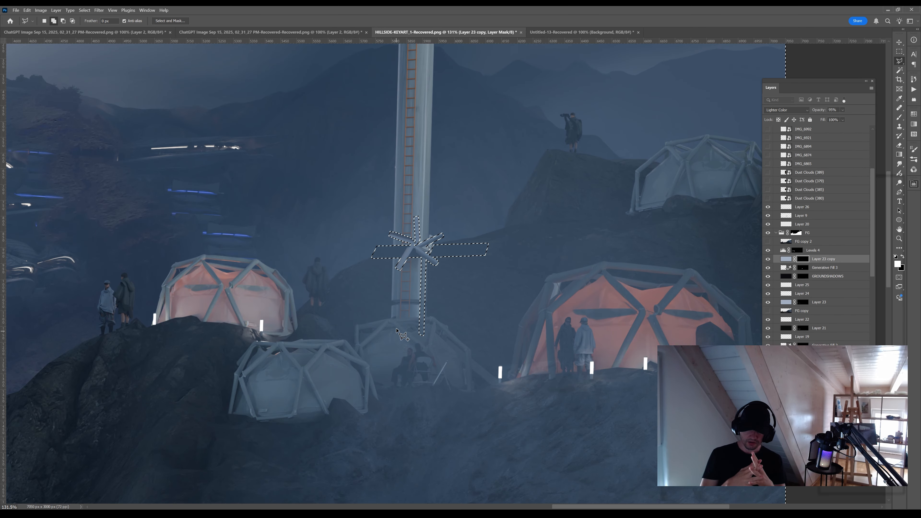
left_click(470, 347)
left_click(475, 392)
left_click(377, 390)
left_click(355, 349)
double_click(360, 324)
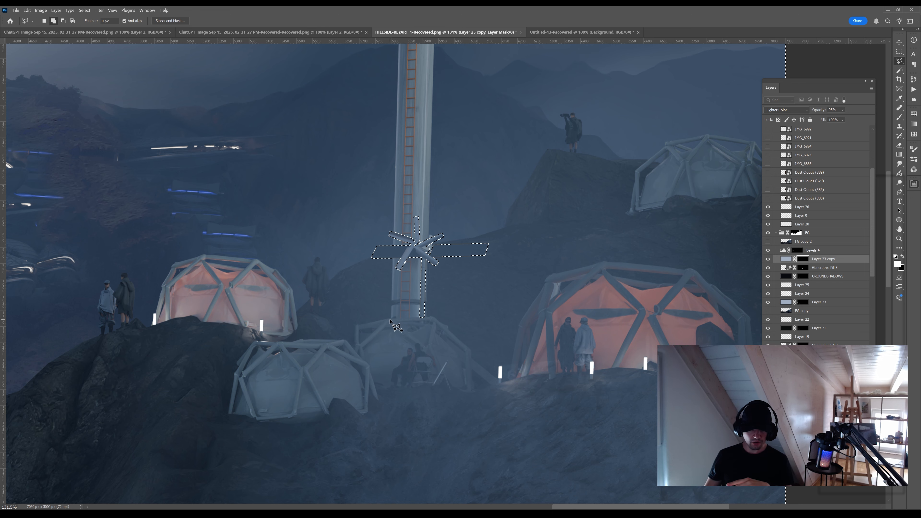
key("ctrl+z")
Subtract the dome tent below the turbine from the selection and draw a gradient across the turbine on the Layer 23 copy mask
left_click(360, 324, "alt")
left_click(470, 348)
left_click(475, 391)
left_click(358, 369)
left_click(360, 324)
key("g")
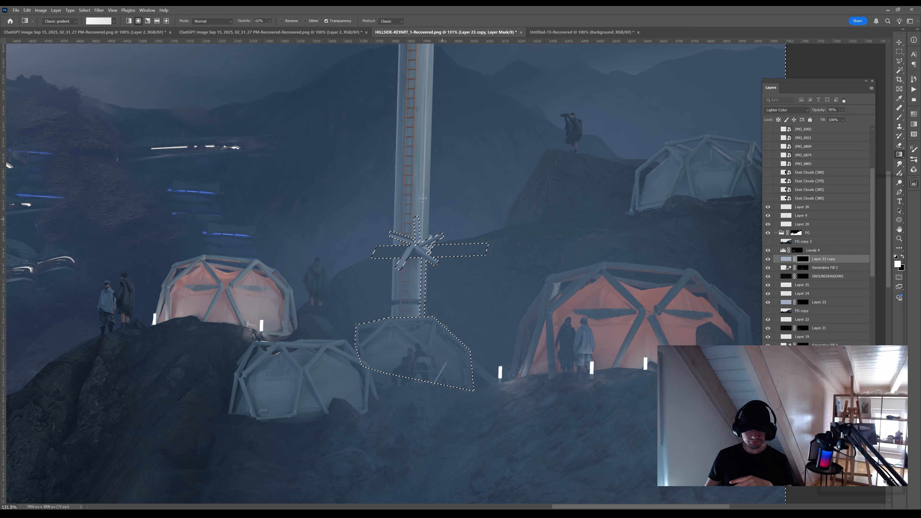
left_click_drag(417, 345, 490, 265)
Create a new layer and draw a soft white gradient glow behind the turbine blades and tower
key("ctrl+shift+alt+n")
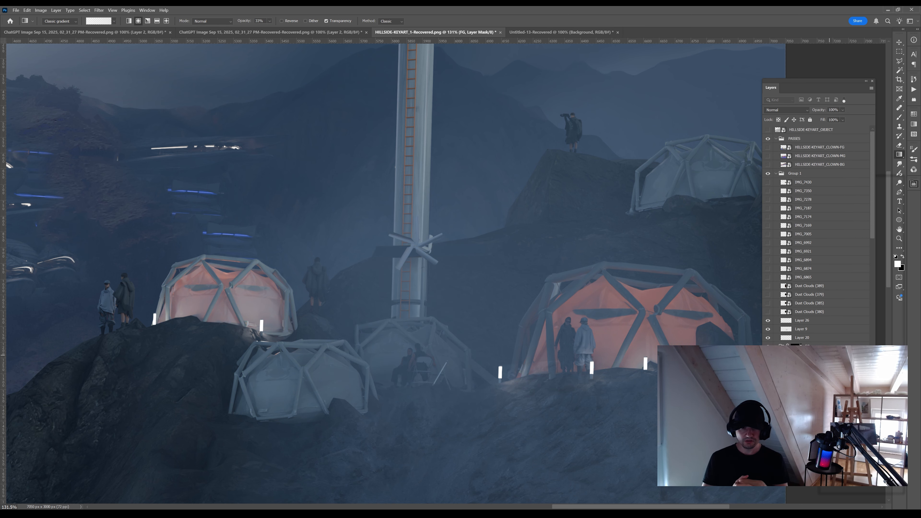
mouse_move(438, 245)
left_mouse_down()
mouse_move(456, 206)
mouse_move(507, 294)
left_mouse_up()
key("e")
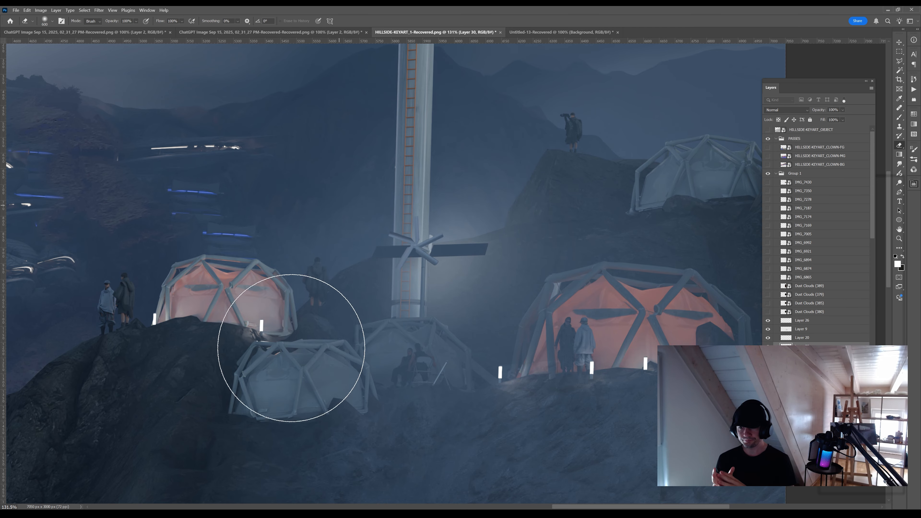
Compare the turbine area with and without the new glow by undoing and redoing the last edits
key("z")
left_click(559, 251)
key("ctrl+z")
key("ctrl+z")
key("ctrl+z")
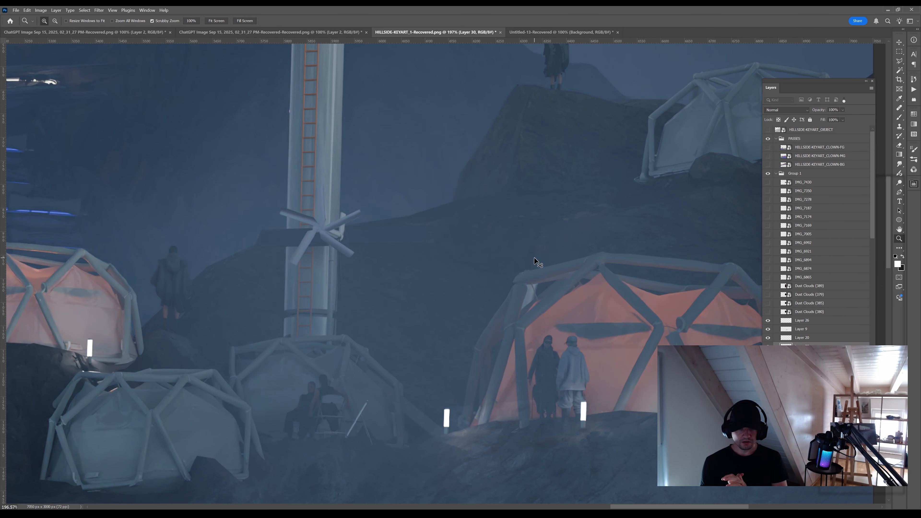
key("ctrl+shift+z")
key("ctrl+shift+z")
Hide the selection edges, draw a faint 10% opacity gradient from the tent up to the turbine, and deselect
key("ctrl+h")
key("g")
left_click_drag(335, 345, 297, 246)
key("ctrl+d")
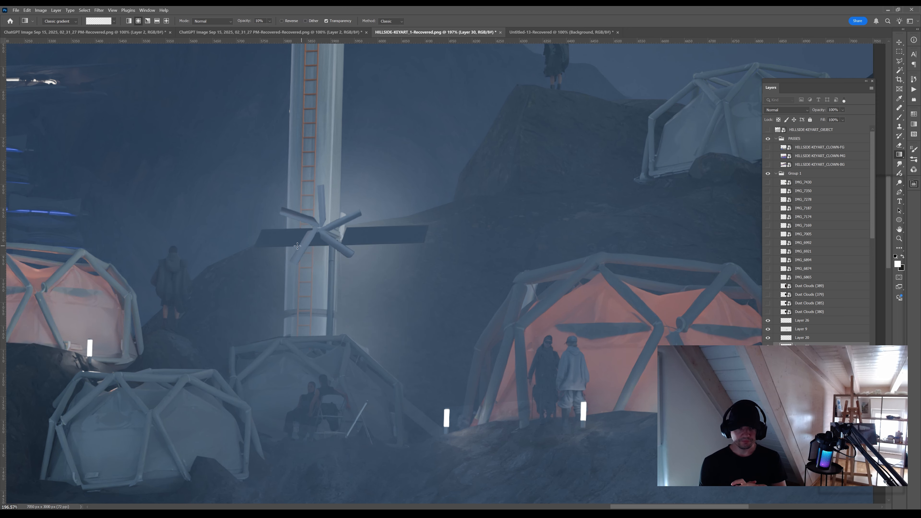
Lower the opacity of the turbine glow layer, Layer 30, to 58%
left_click(377, 185, "alt")
left_click(377, 242, "alt")
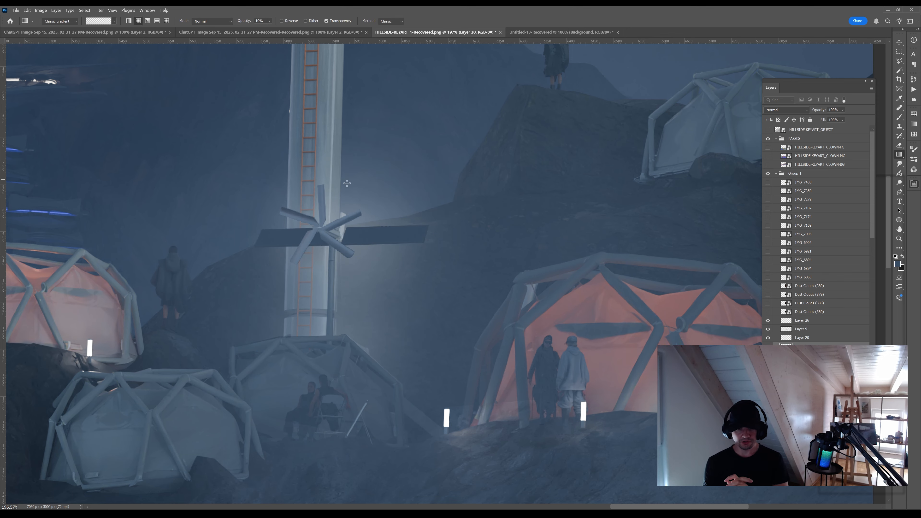
left_click(289, 238, "alt")
key("b")
scroll(324, 218, "down", 6)
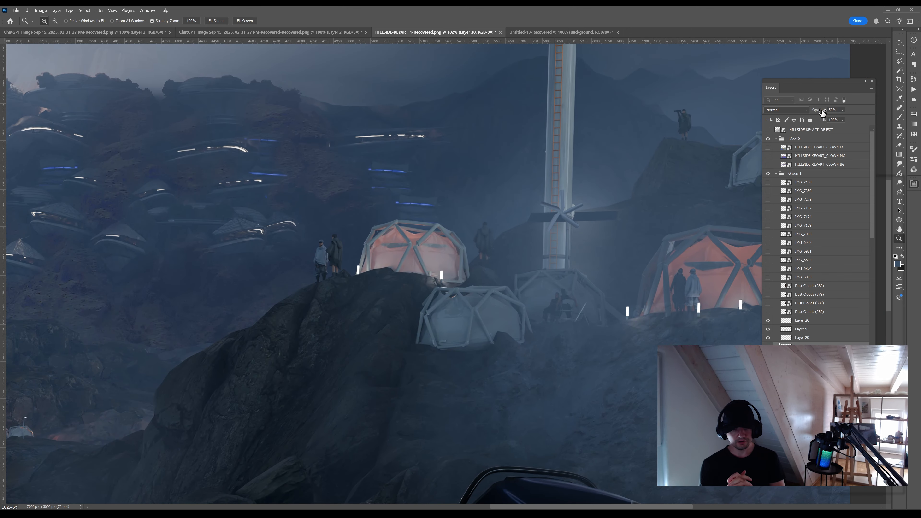
left_click_drag(822, 111, 807, 111)
left_click_drag(592, 219, 560, 236)
Outline an area around the turbine tower and lower Layer 30's opacity to 54%
key("l")
scroll(560, 238, "up", 6)
left_click(609, 255)
double_click(484, 256)
key("g")
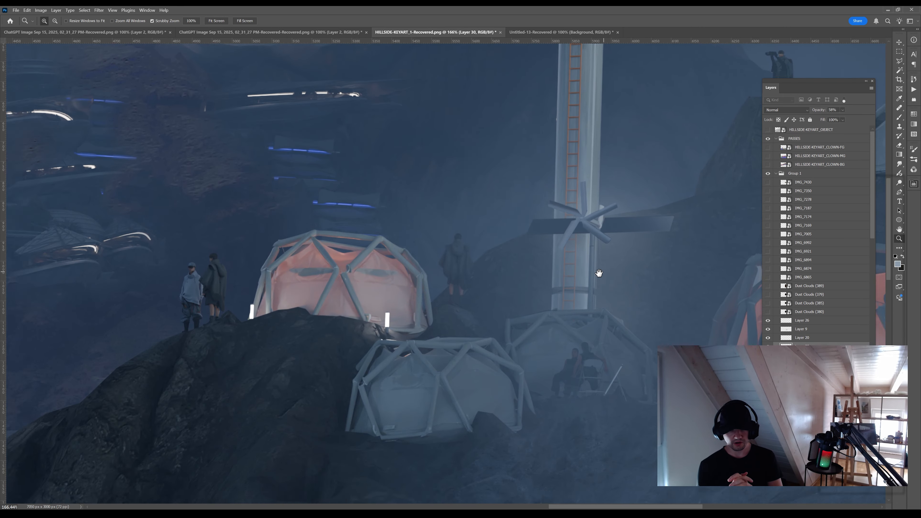
key("l")
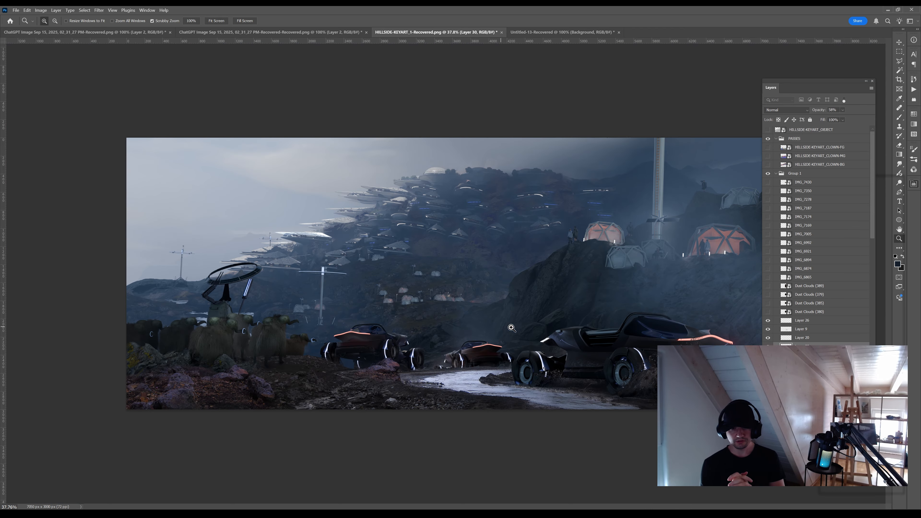
left_click_drag(818, 110, 823, 111)
left_click_drag(747, 415, 615, 415)
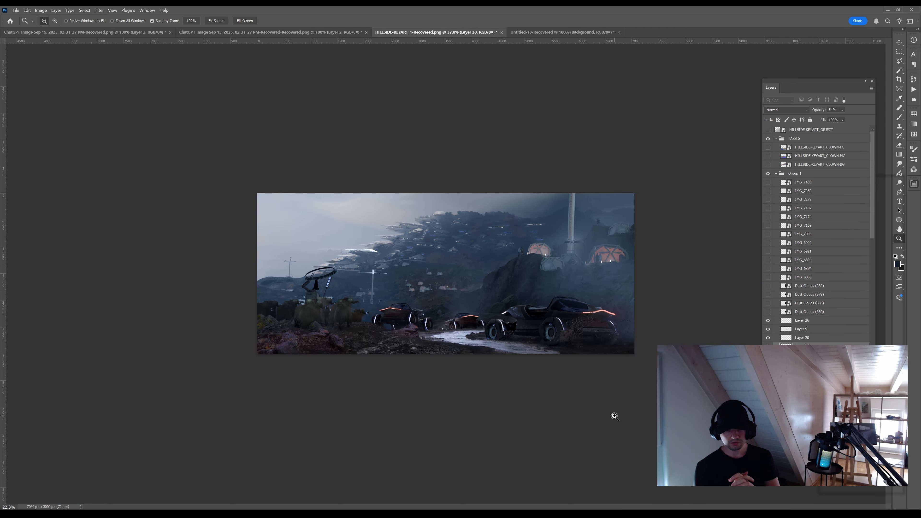
left_click_drag(327, 417, 448, 418)
Set the Line tool to draw in Pixels mode on Layer 31 for the spheres beside the glowing midground mast
left_click_drag(297, 269, 654, 281)
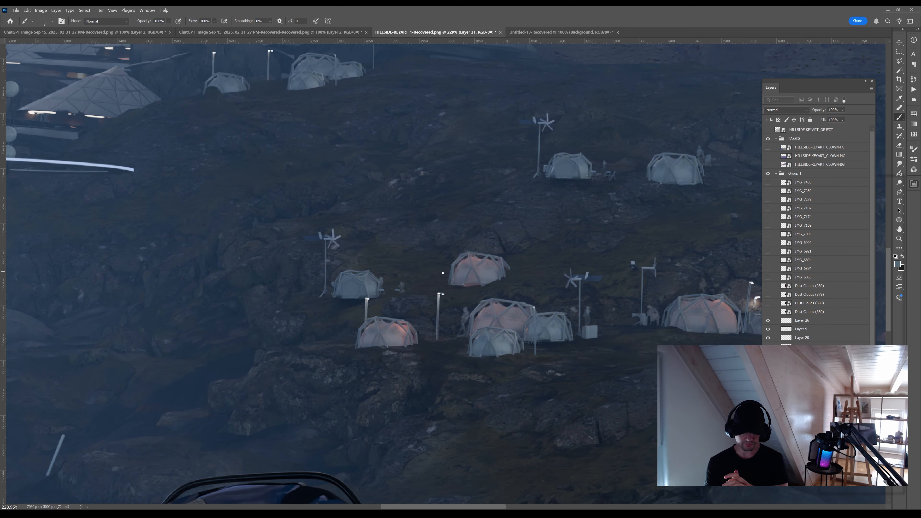
left_click_drag(451, 322, 315, 326)
left_click_drag(617, 346, 458, 411)
left_click_drag(367, 273, 678, 275)
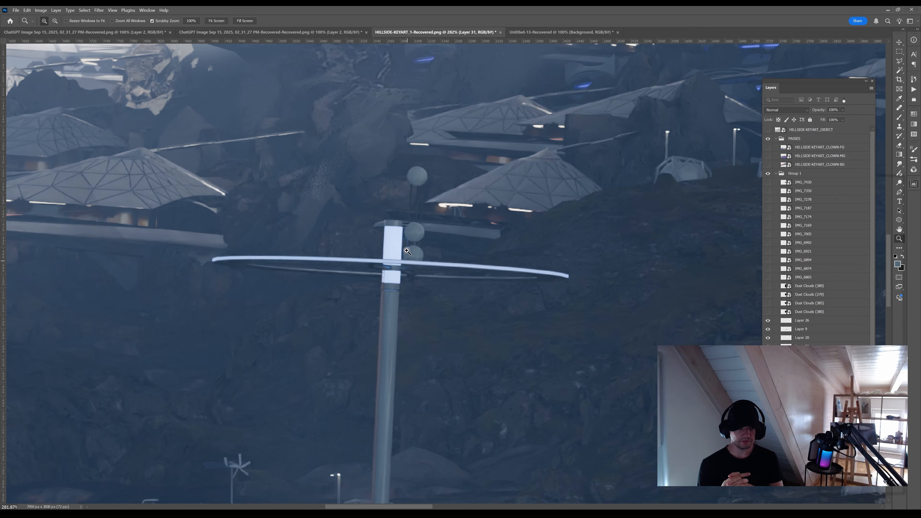
key("l")
left_click(410, 182)
left_click(899, 220)
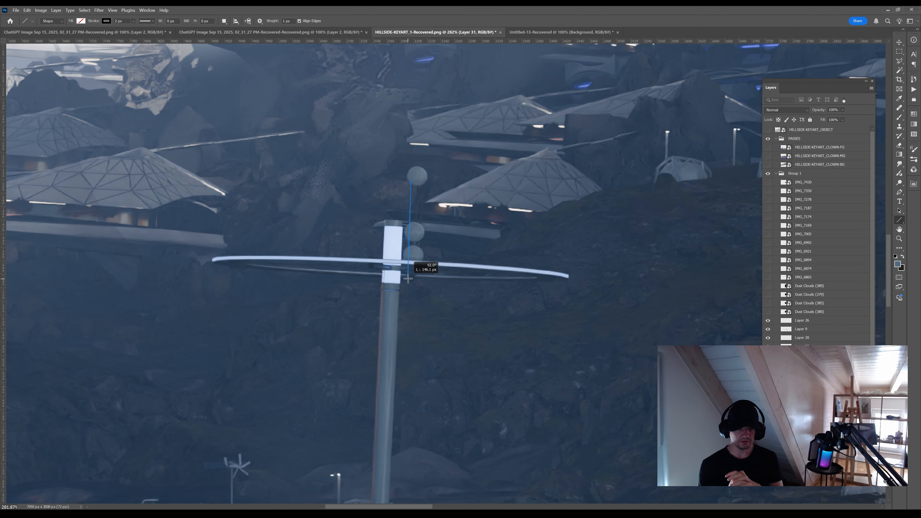
left_click(419, 176, "alt")
left_click(52, 22)
left_click(50, 37)
Draw thin vertical lines in sampled pale colours connecting the spheres beside the midground mast
left_click(395, 247, "alt")
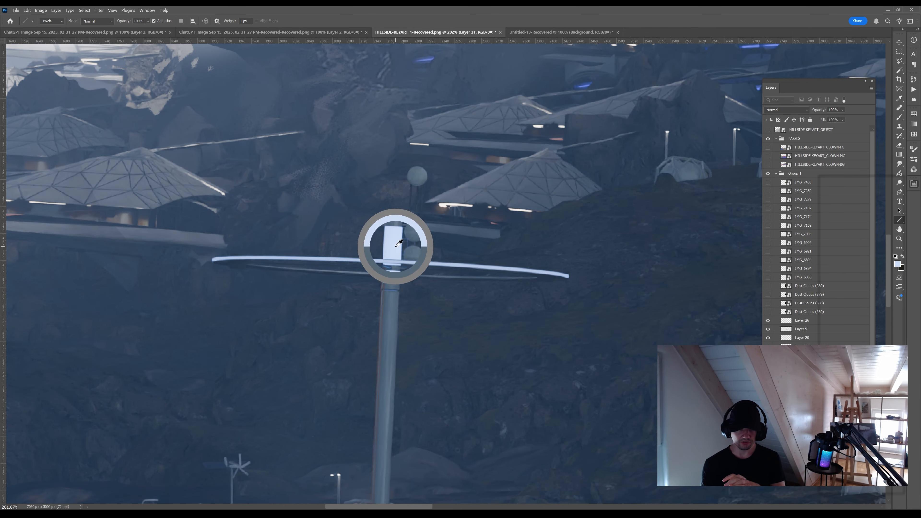
left_click(410, 181, "alt")
left_click_drag(425, 177, 421, 249)
key("b")
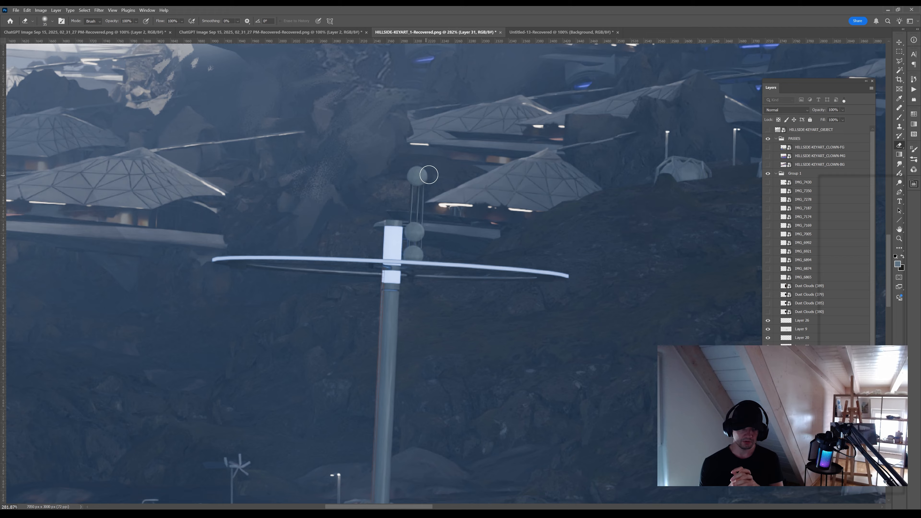
mouse_move(454, 177)
left_mouse_down()
mouse_move(385, 181)
mouse_move(496, 178)
left_mouse_up()
key("shift+m")
left_click_drag(276, 228, 561, 244)
left_click_drag(541, 315, 553, 197)
left_click_drag(616, 279, 569, 289)
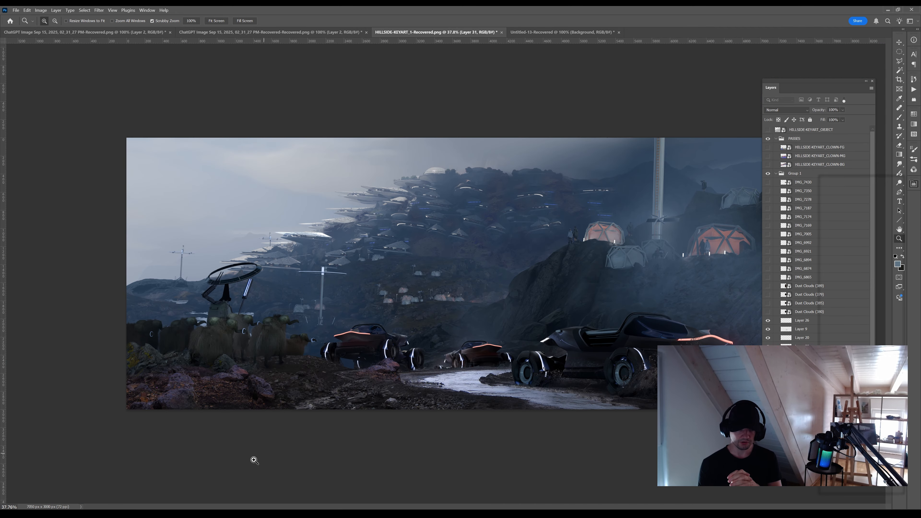
Duplicate the Dust Clouds (250) layer and tint the copy purple with Color Balance
left_click_drag(422, 370, 428, 370)
left_click(801, 324)
key("ctrl+j")
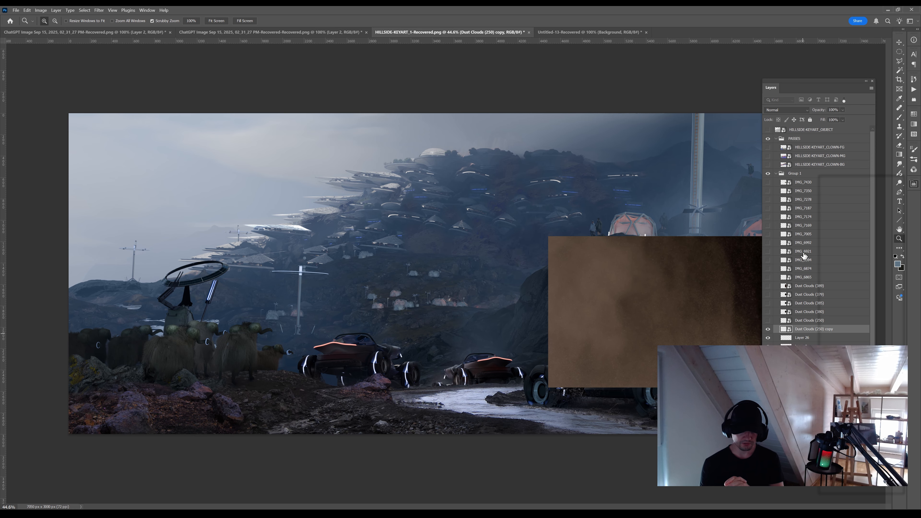
key("i")
left_click_drag(464, 186, 443, 172)
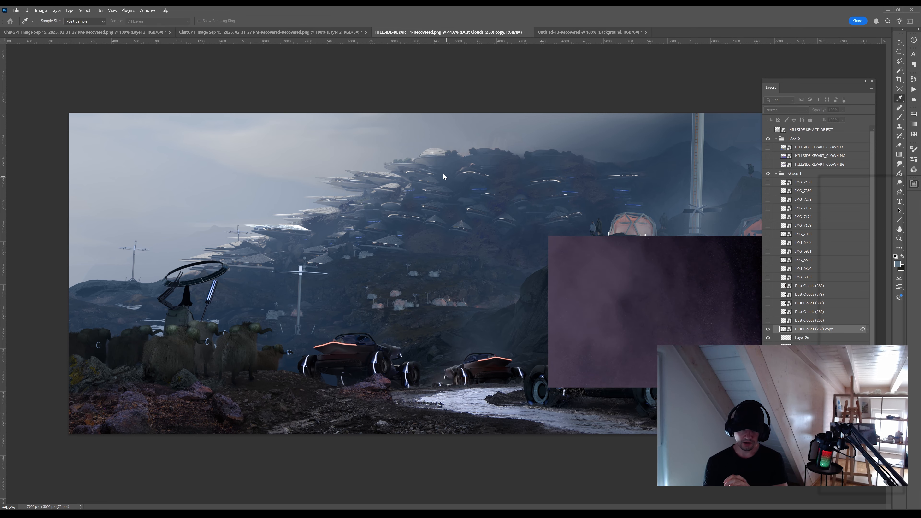
key("Return")
key("h")
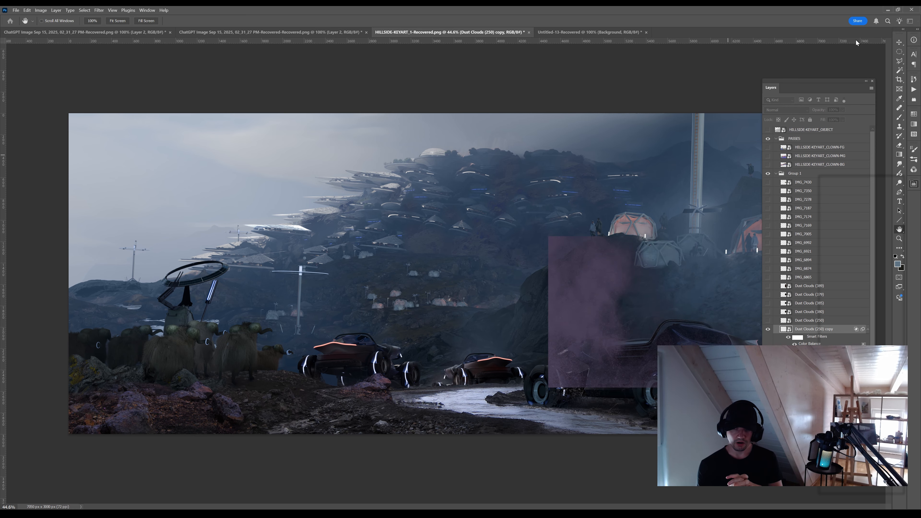
Rotate the dust copy slightly over the large foreground car
left_click_drag(655, 295, 343, 198)
key("ctrl+t")
left_click_drag(471, 175, 531, 137)
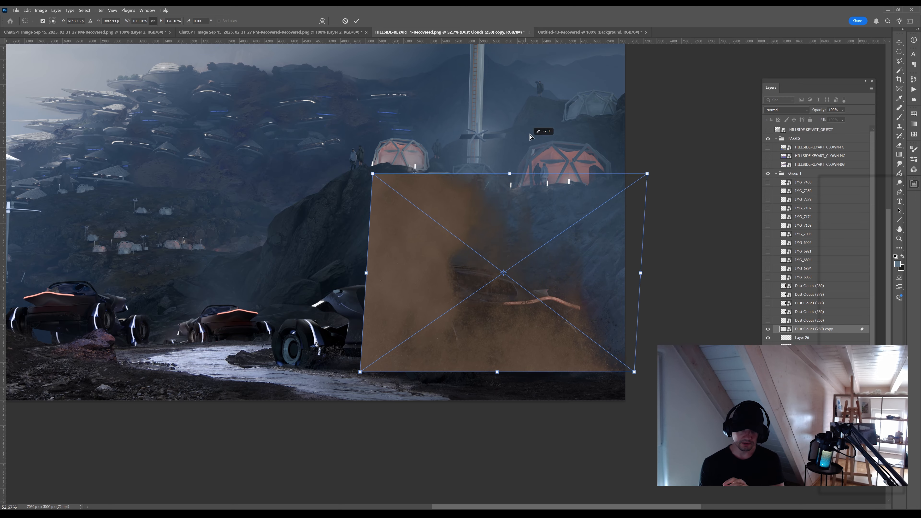
left_click_drag(653, 164, 668, 188)
key("Return")
Enlarge and tilt the dust copy so it reaches from the foreground car up past the hilltop domes
mouse_move(605, 304)
left_mouse_down()
mouse_move(663, 294)
mouse_move(613, 304)
left_mouse_up()
key("ctrl+t")
left_click_drag(413, 135, 357, 45)
key("Return")
key("z")
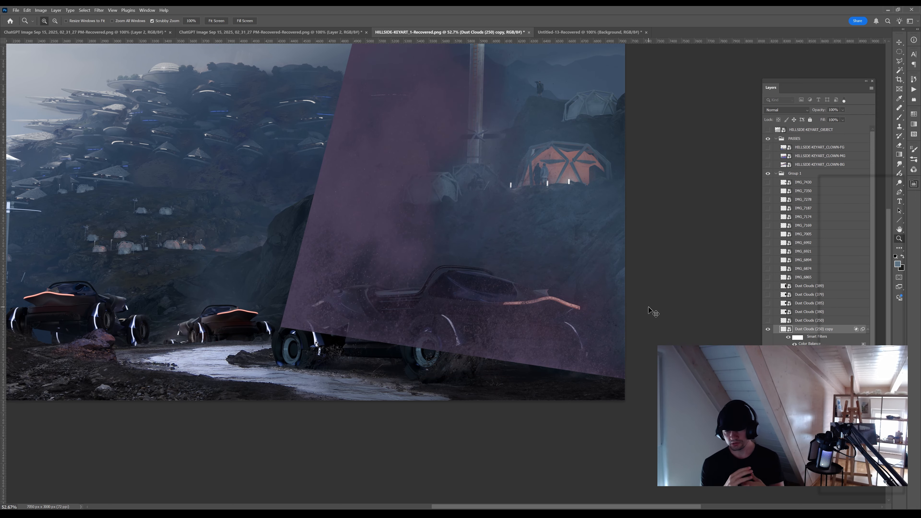
key("ctrl+t")
left_click_drag(438, 201, 436, 206)
key("Return")
Use a Magic Wand selection from HILLSIDE-KEYART_OBJECT to mask the dust copy off the foreground car and ground
left_click(801, 130)
key("w")
left_click(602, 319)
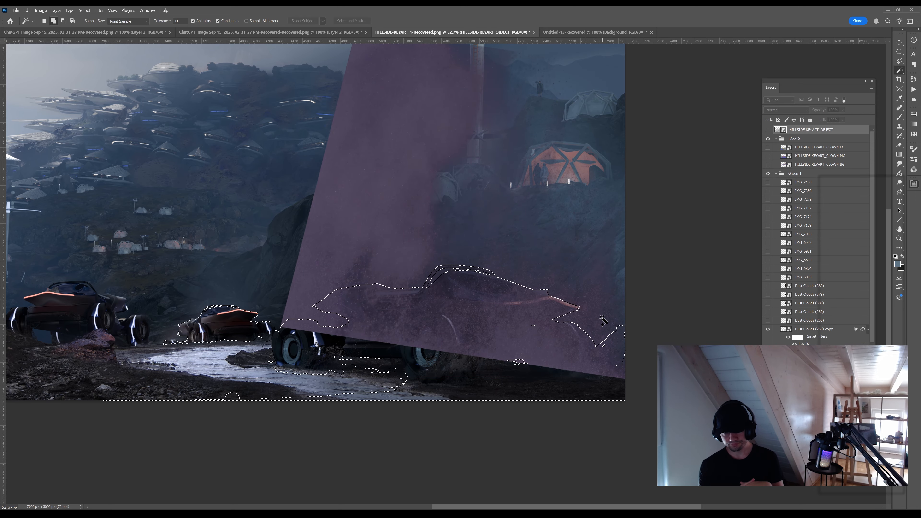
scroll(820, 275, "down", 3)
left_click(820, 269)
left_click(809, 357, "alt")
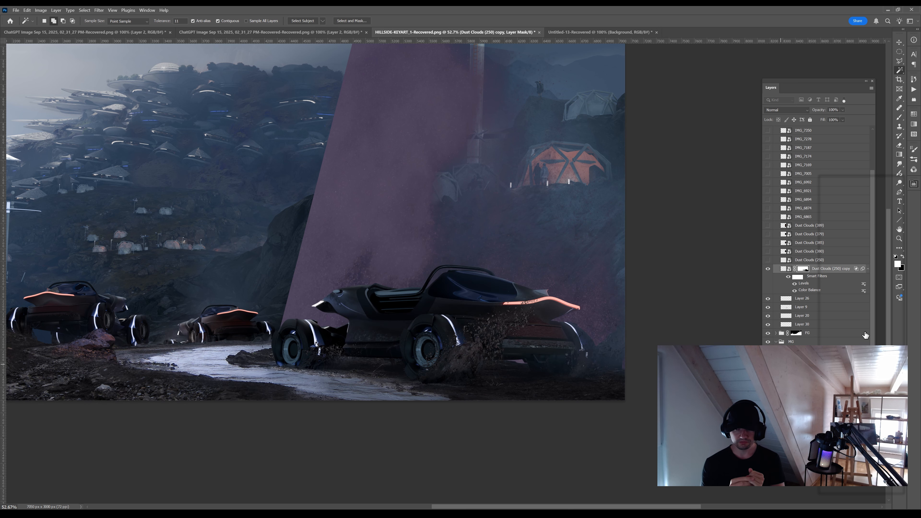
Give the cut-out dust copy a new inverted mask and reveal faint haze behind the foreground car with the Gradient tool
right_click(817, 270)
key("g")
left_click_drag(525, 301, 501, 345)
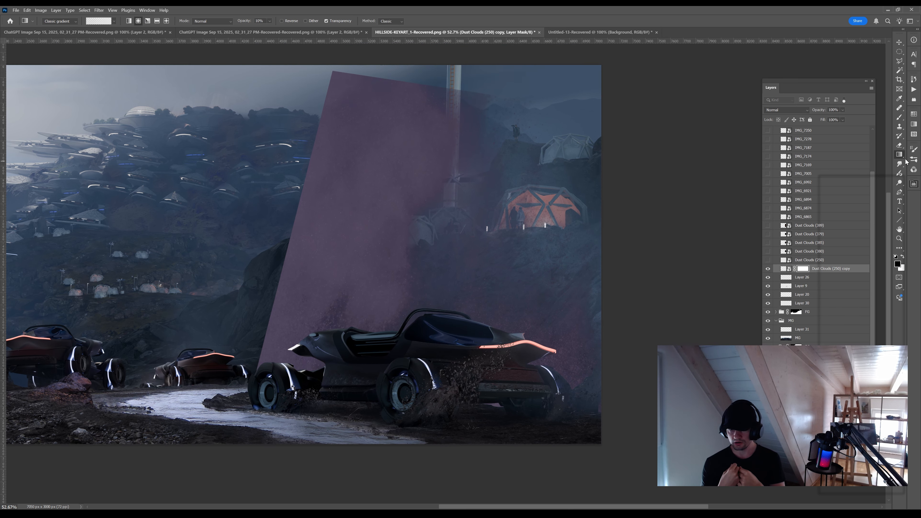
key("ctrl+i")
left_click(899, 155)
key("x")
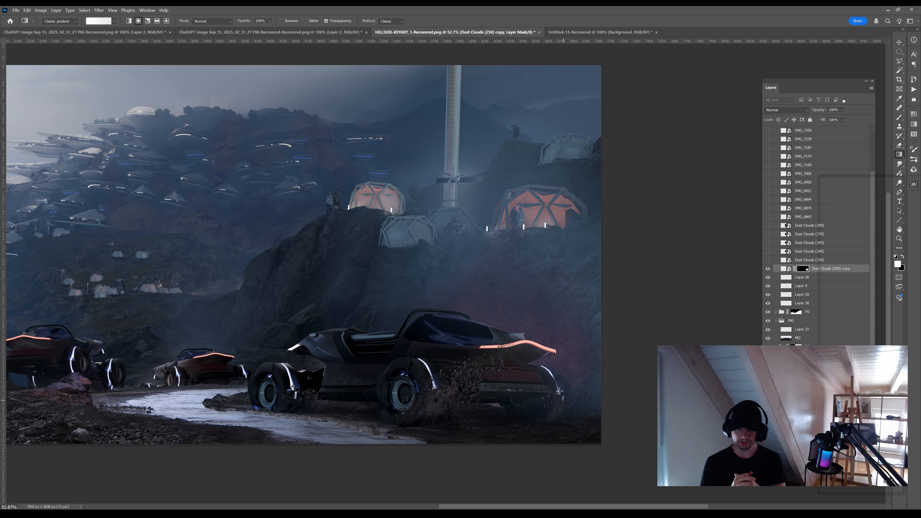
Duplicate the masked dust layer, move the duplicate toward the middle of the scene and remove its mask
key("v")
scroll(472, 325, "down", 4)
key("ctrl+j")
left_click_drag(700, 320, 502, 336)
key("Delete")
Transform the second dust copy and position it over the road around the small middle car
key("ctrl+t")
left_click_drag(508, 283, 461, 302)
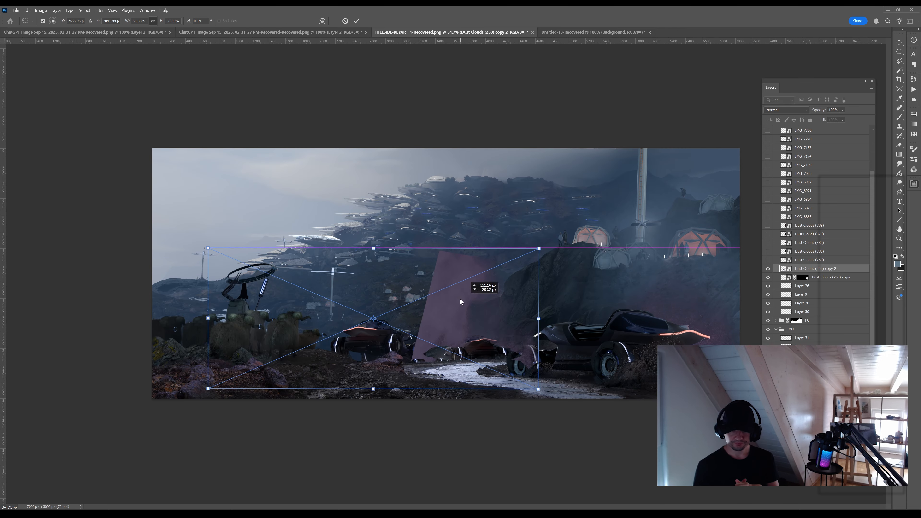
left_click_drag(603, 313, 334, 159)
left_click_drag(401, 327, 531, 398)
left_click_drag(514, 262, 504, 165)
key("Return")
Select the middle background area on HILLSIDE-KEYART_OBJECT and mask the second dust copy off the cars
scroll(816, 218, "up", 3)
left_click(811, 130)
key("w")
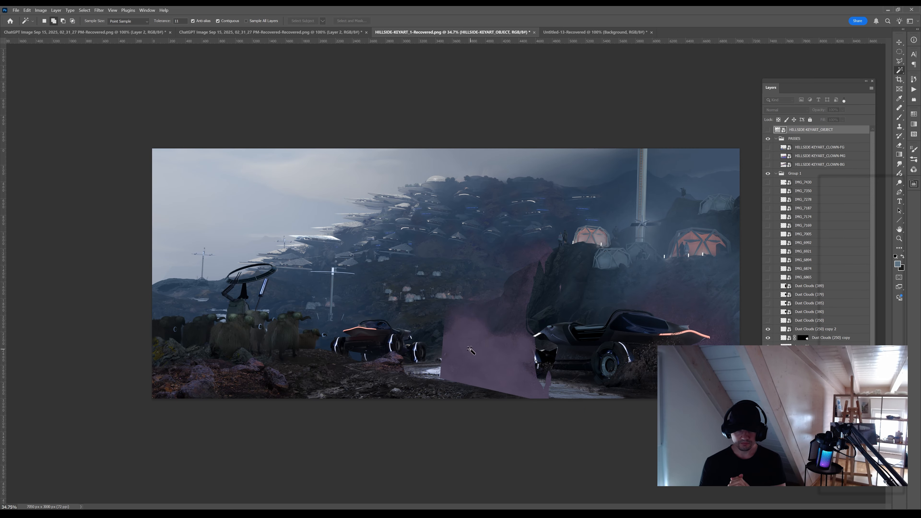
left_click(469, 350)
scroll(816, 217, "down", 2)
left_click(815, 277)
right_click(833, 278)
Invert the second dust copy's new mask and bring haze back behind the middle car with a 32% opacity gradient
key("g")
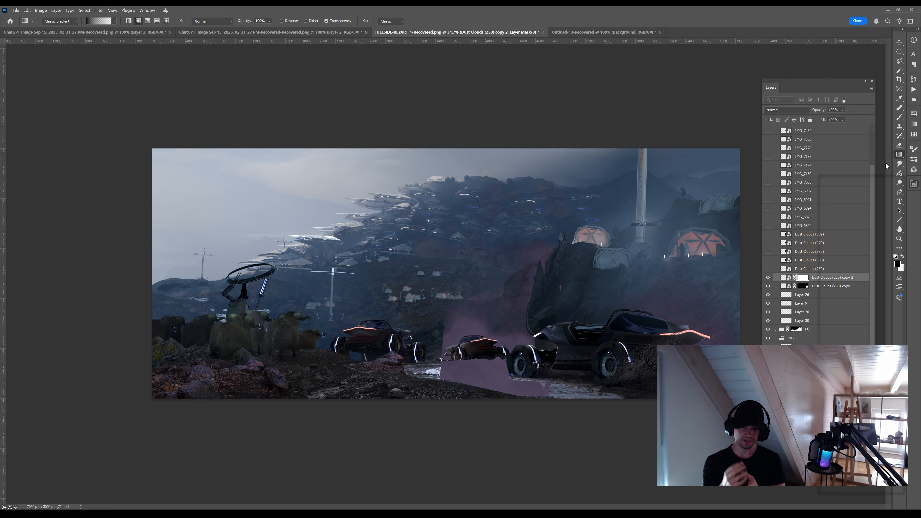
right_click(899, 155)
left_click(886, 164)
key("ctrl+i")
scroll(447, 272, "up", 4)
key("shift+g")
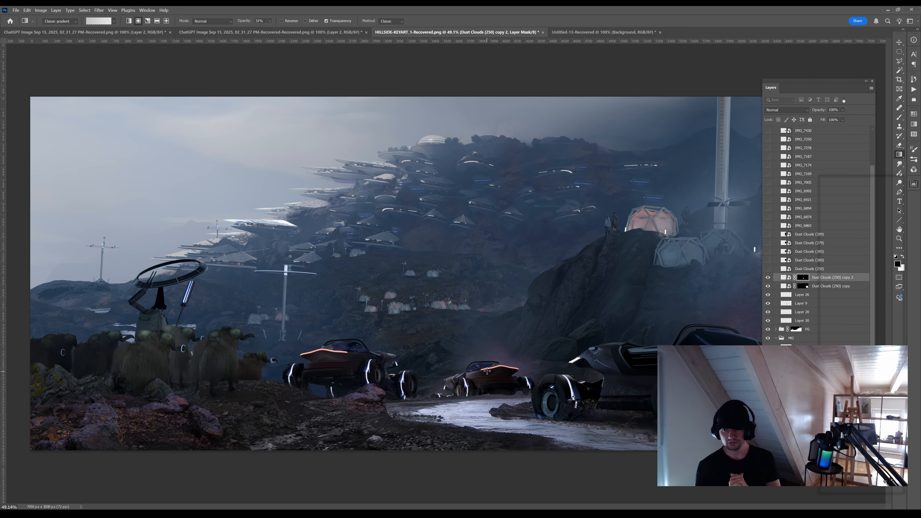
Make a third copy of Dust Clouds (250) over the middle car and recolour it with Color Balance
left_click(768, 269)
left_click_drag(809, 269, 809, 274)
left_click(768, 269)
left_click(787, 109)
left_click_drag(725, 284, 555, 304)
double_click(855, 280)
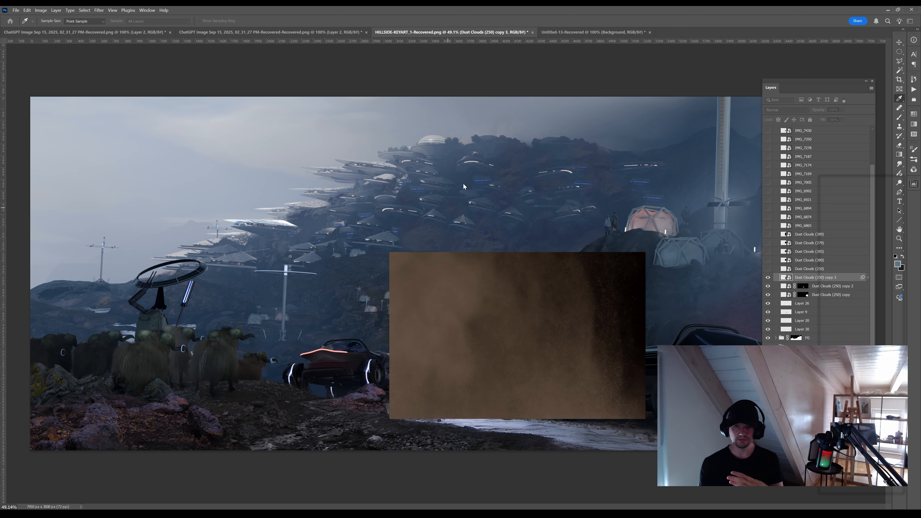
left_click_drag(465, 186, 483, 186)
key("Return")
Adjust the third dust copy's blending options and shift it over the small middle car
left_click_drag(525, 315, 515, 314)
double_click(849, 280)
left_click_drag(707, 162, 726, 160)
left_click(865, 97)
mouse_move(520, 334)
left_mouse_down()
mouse_move(464, 332)
mouse_move(470, 348)
left_mouse_up()
Mask the third dust copy, fill the mask with black, and brush in dust around the small middle car
left_click(809, 480)
right_click(900, 156)
left_click(910, 162)
left_click(533, 388)
key("b")
key("x")
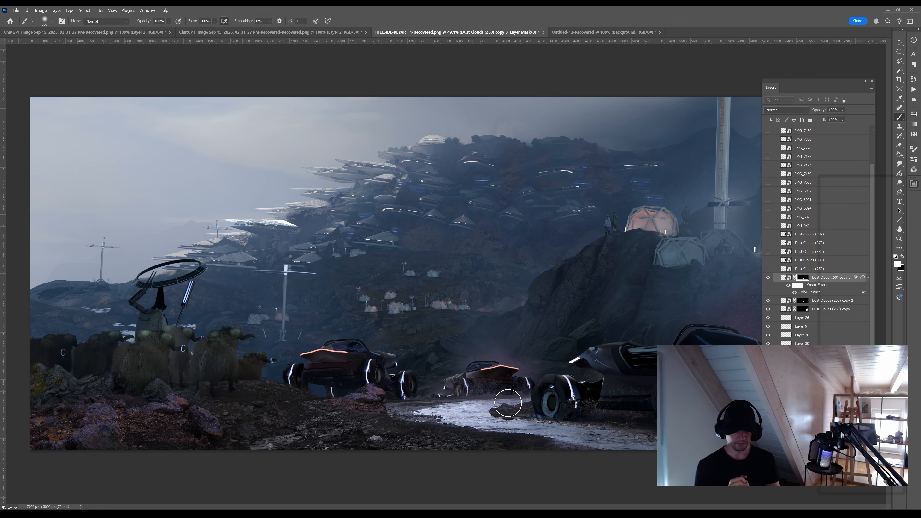
Duplicate the third dust copy, delete the duplicate's mask and move it toward the car beside the cattle
key("z")
left_click_drag(522, 414, 504, 417)
key("ctrl+j")
left_click(803, 278)
key("Delete")
left_click_drag(576, 362, 438, 337)
Scale the fourth dust copy to 135.28% and place it over the car beside the cattle
key("ctrl+t")
left_click_drag(420, 240, 495, 195)
left_click_drag(472, 273, 409, 277)
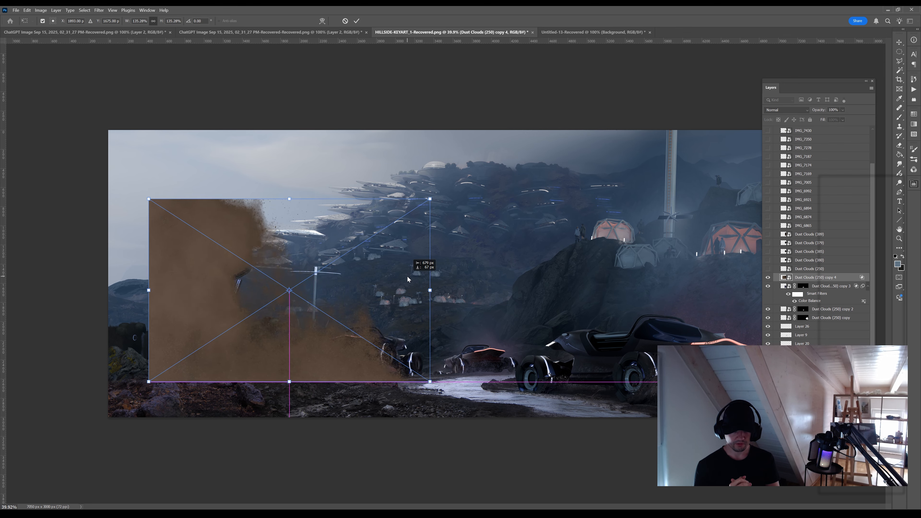
key("Return")
Add a black mask to the fourth dust copy and brush in dust around the car beside the cattle
left_click(809, 481)
key("g")
left_click(349, 358)
key("b")
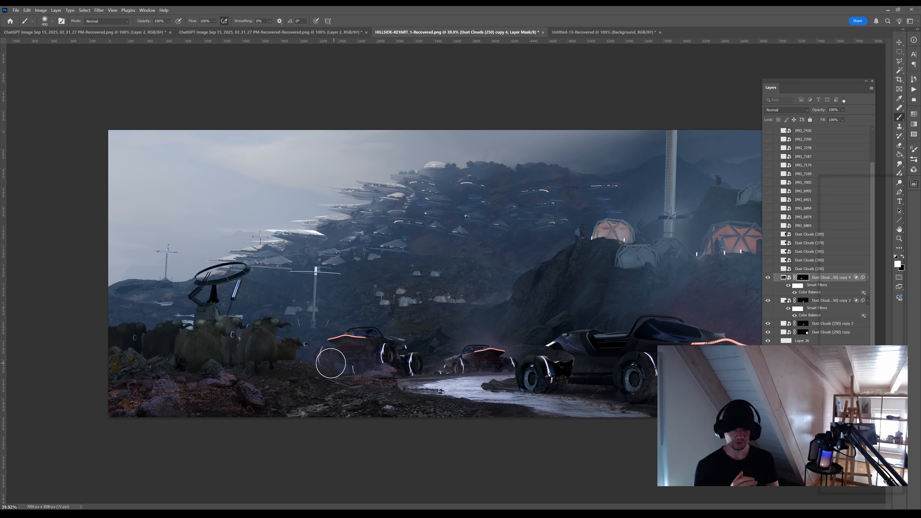
Duplicate the fourth dust copy, delete the duplicate's mask and move it over the large foreground car
key("ctrl+j")
left_click(803, 278)
key("Delete")
left_click_drag(428, 363, 587, 341)
Transform the fifth dust copy over the foreground car and replace its colour correction with a new Color Balance
left_click(809, 292)
key("Delete")
key("ctrl+t")
left_click_drag(649, 396, 616, 396)
key("Return")
key("ctrl+b")
key("Return")
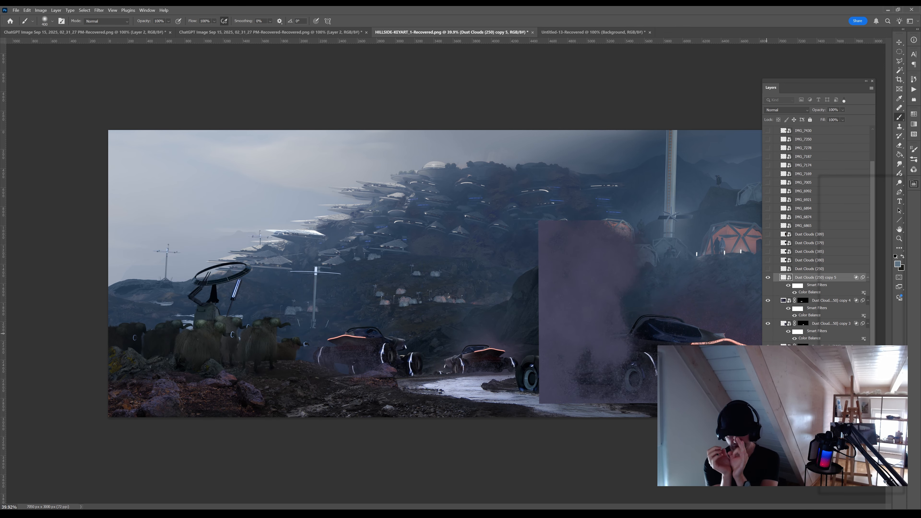
Hide the fifth dust copy behind a black mask and brush in dust near the foreground car's rear
left_click(809, 480, "alt")
left_click_drag(689, 385, 740, 377)
key("z")
left_click_drag(602, 417, 591, 420)
left_click_drag(749, 357, 746, 313)
key("x")
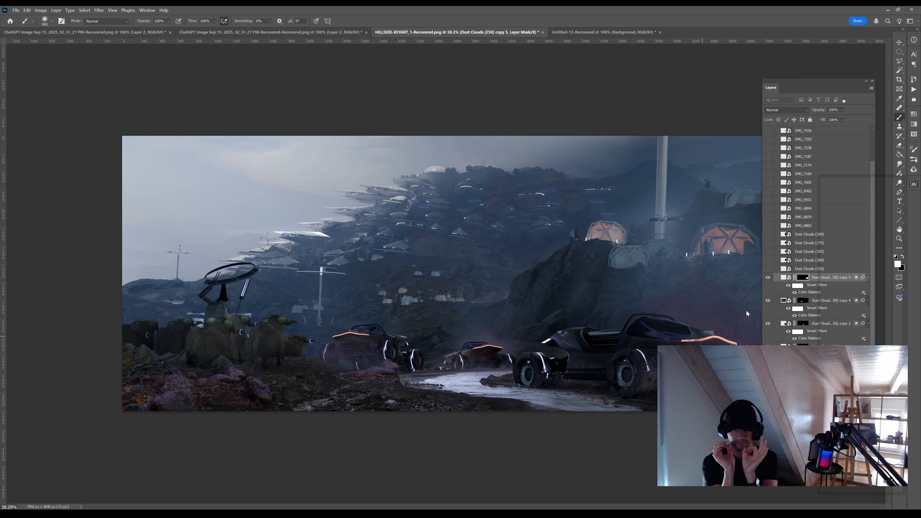
Refine the fifth dust copy's mask around the foreground car with a smaller brush
key("z")
left_click_drag(658, 359, 613, 397)
key("bracketleft")
key("bracketleft")
key("bracketleft")
key("bracketleft")
key("bracketleft")
key("z")
left_click_drag(307, 361, 398, 417)
left_click_drag(704, 425, 723, 426)
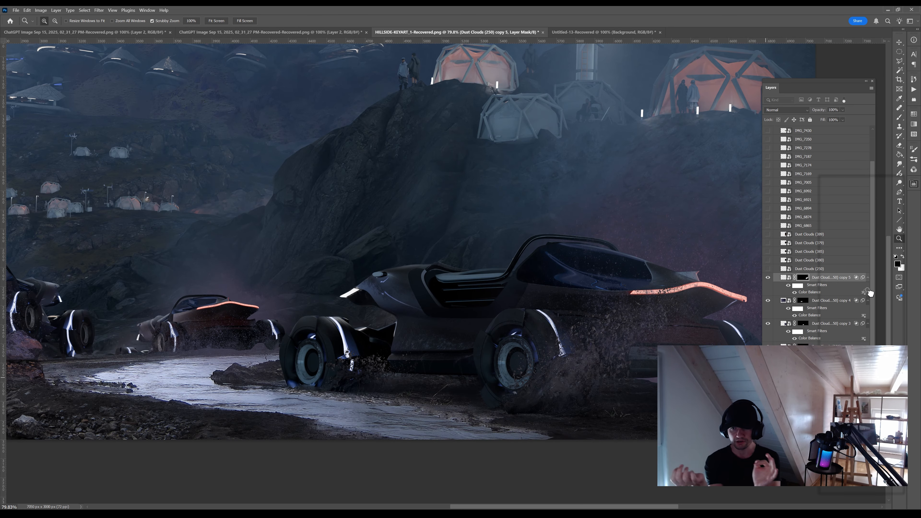
Create a new layer below FG copy 2 in the FG group and sample a dark tone from the foreground car
scroll(866, 290, "down", 4)
left_click(837, 333)
left_click(831, 341)
key("b")
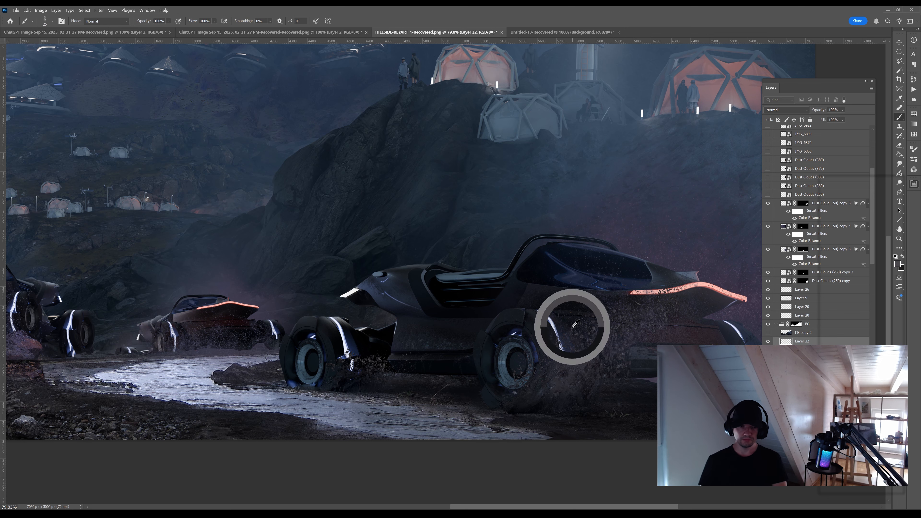
left_click_drag(571, 325, 429, 327)
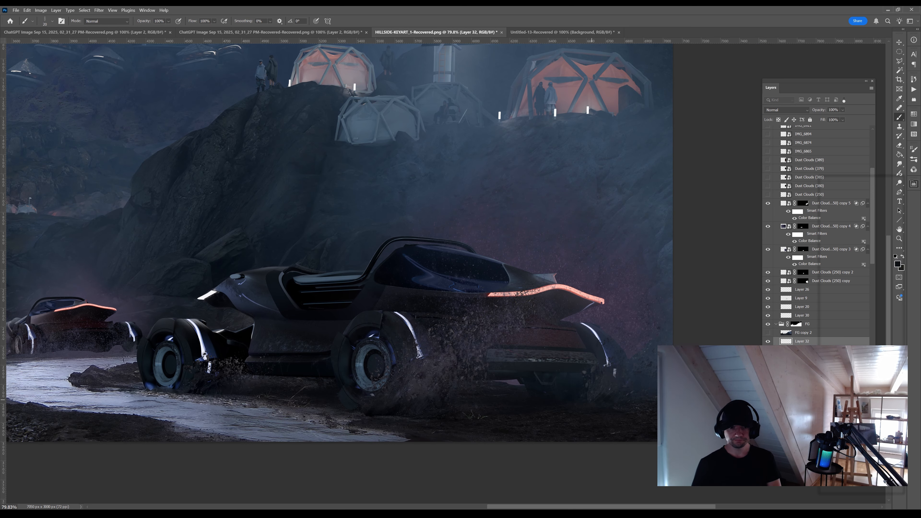
Sample a dark tone under the foreground car and clean up Layer 32 around its front wheel with resized brush and eraser
left_click(241, 367, "alt")
key(".")
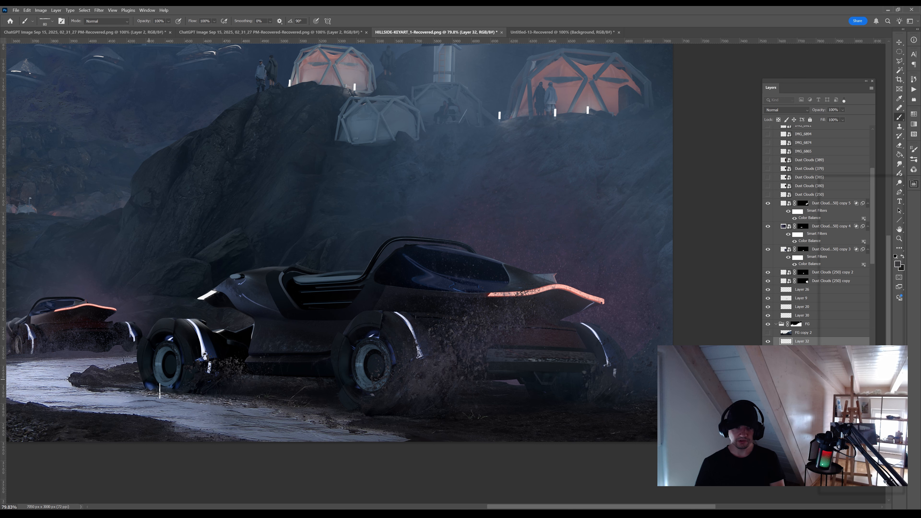
key("e")
key("b")
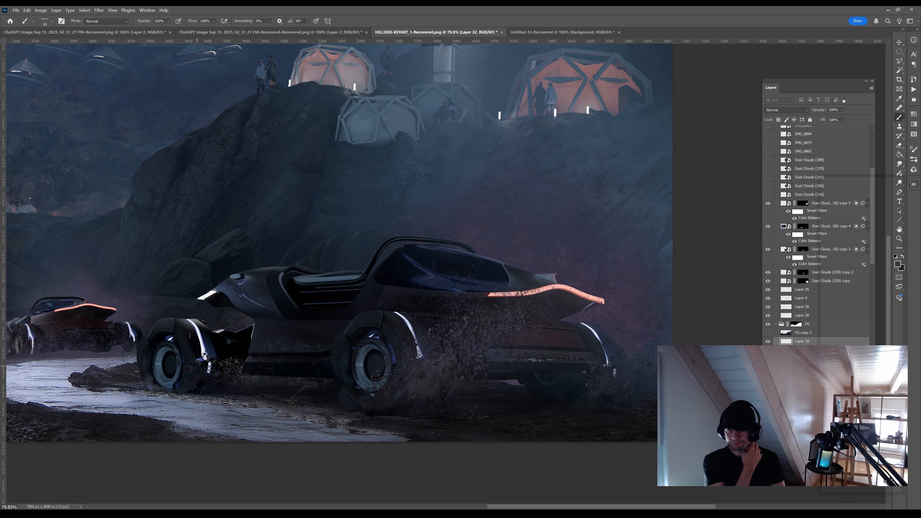
key("]")
key("]")
key("]")
key("e")
key("b")
key("e")
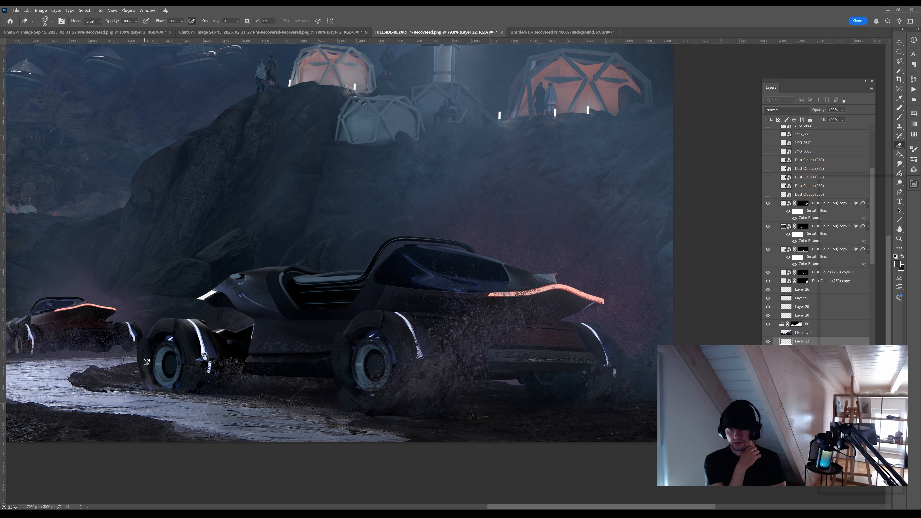
left_click_drag(145, 359, 151, 383)
key("b")
key("[")
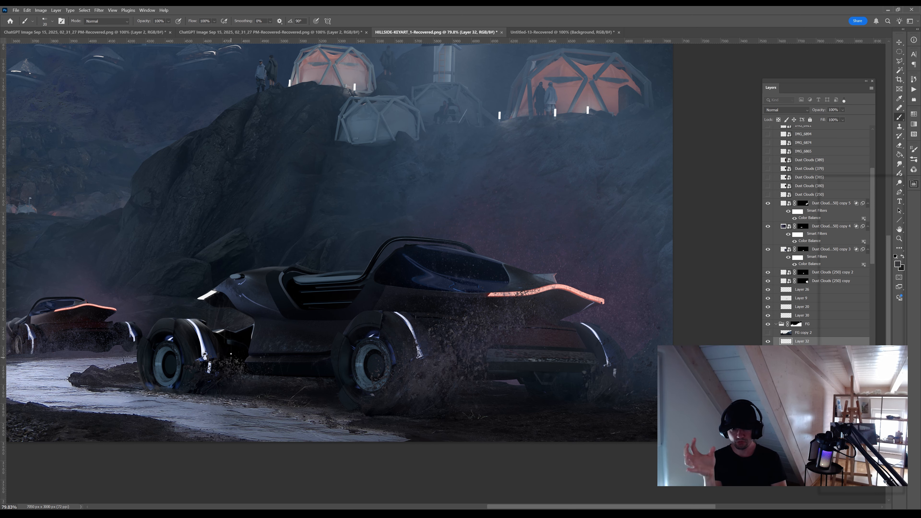
Check the values of the whole key art in the grayscale proof view
key("z")
scroll(616, 426, "down", 8)
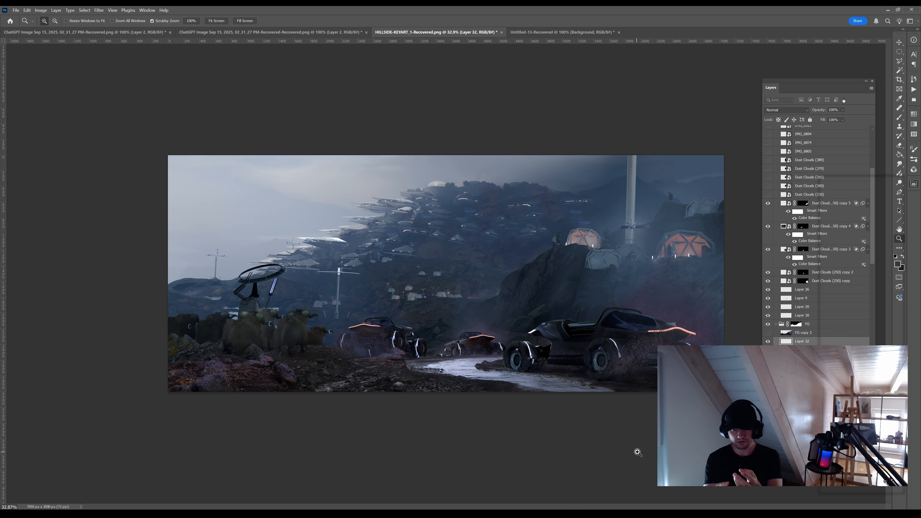
scroll(637, 453, "down", 1)
key("ctrl+y")
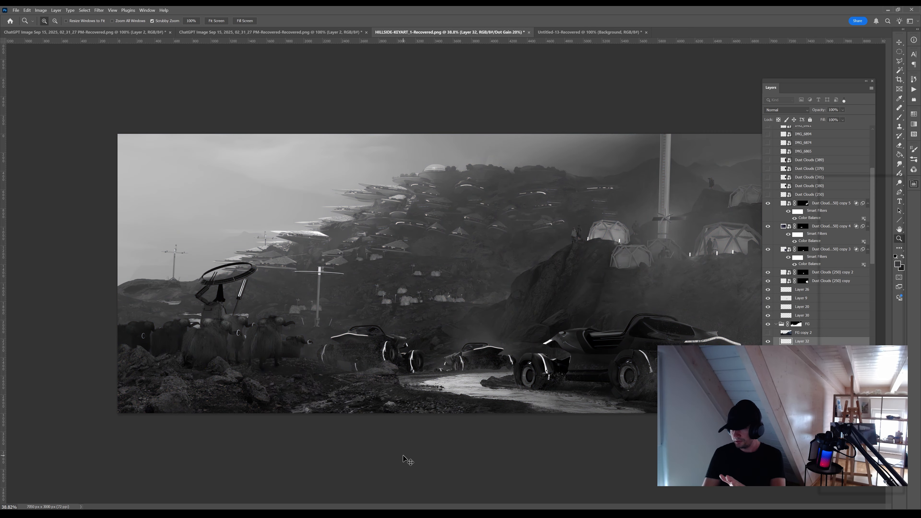
scroll(413, 455, "down", 1)
key("ctrl+y")
Fill a new layer above FG copy 2 with a dark blue tone sampled from the misty hillside
scroll(413, 455, "up", 4)
left_click(803, 332)
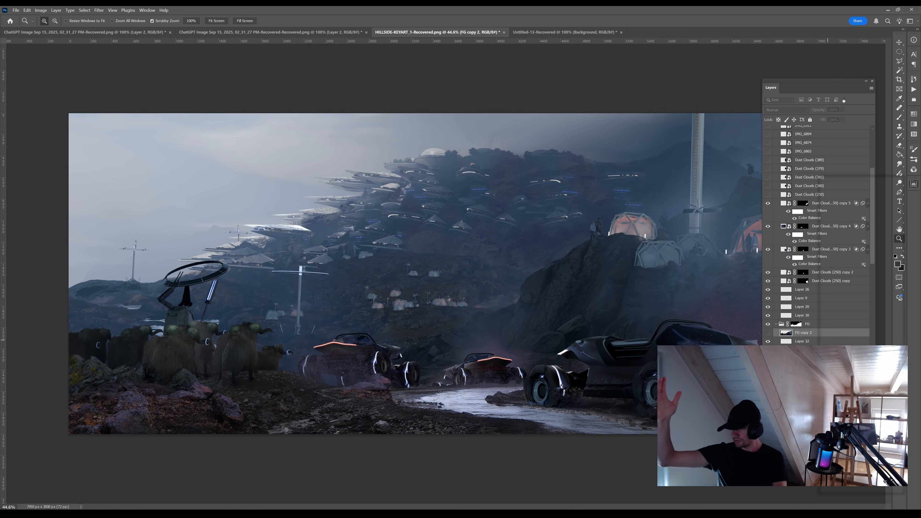
scroll(618, 301, "up", 1)
key("g")
scroll(619, 301, "down", 8)
left_click(615, 304, "alt")
key("ctrl+alt+shift+n")
left_click(607, 271)
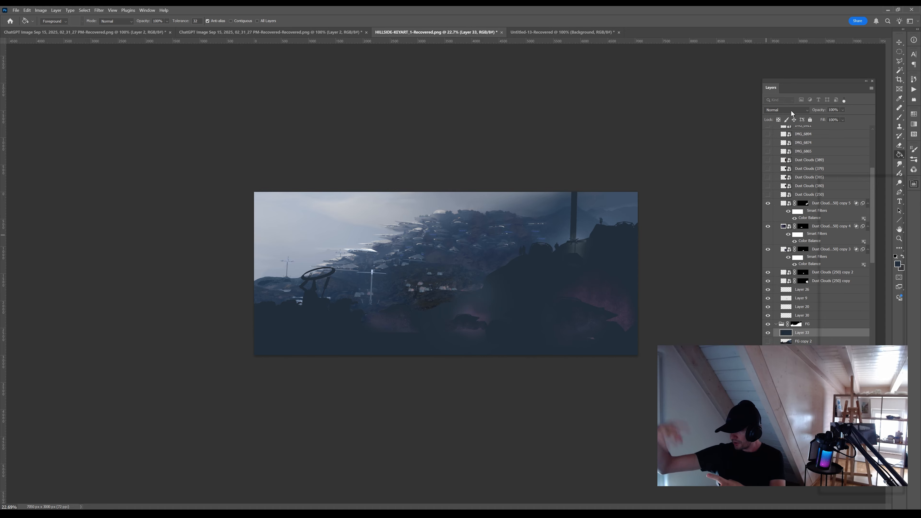
Set the blue fill layer's blend mode to Color and lower its opacity
left_click(791, 111)
left_click(776, 294)
key("z")
mouse_move(344, 324)
left_mouse_down()
mouse_move(363, 322)
mouse_move(354, 323)
left_mouse_up()
left_click_drag(819, 110, 814, 110)
left_click(788, 110)
left_click(769, 307)
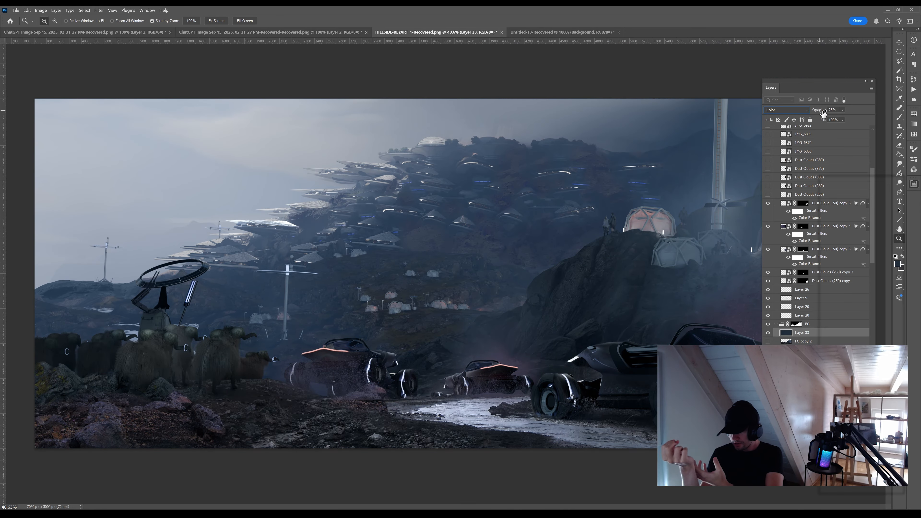
Add a filled mask to the blue tint layer and fade the tint across the foreground with several gradients
left_click_drag(682, 263, 707, 263)
key("ctrl+minus")
left_click(811, 479)
key("g")
left_click(546, 328)
key("x")
key("shift+g")
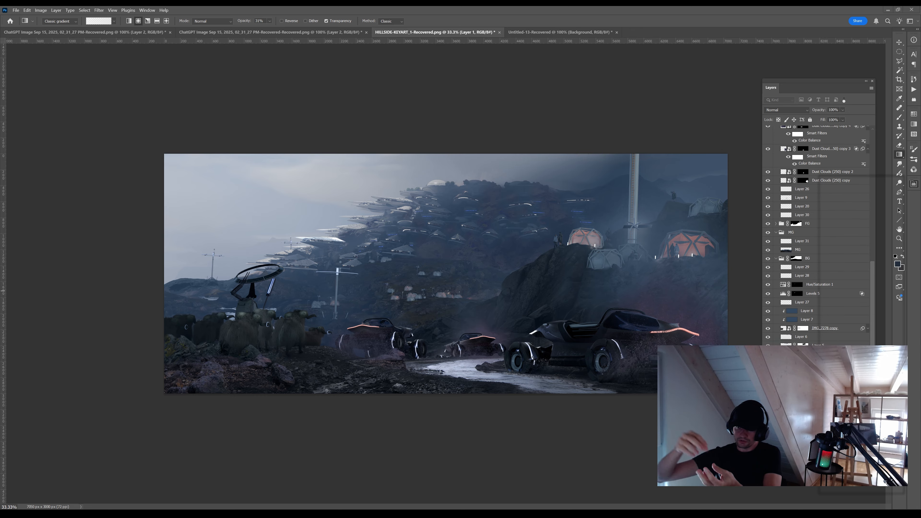
left_click_drag(471, 281, 280, 199)
left_click_drag(309, 229, 627, 440)
left_click_drag(504, 341, 451, 230)
mouse_move(573, 328)
left_mouse_down()
mouse_move(536, 300)
mouse_move(584, 331)
left_mouse_up()
left_click_drag(479, 291, 505, 276)
Remove the Layer 1 haze from the sky and compare the sky photo, Layer 6 and Layer 5 by toggling their visibility
key("Return")
left_click(768, 451)
left_click(767, 450)
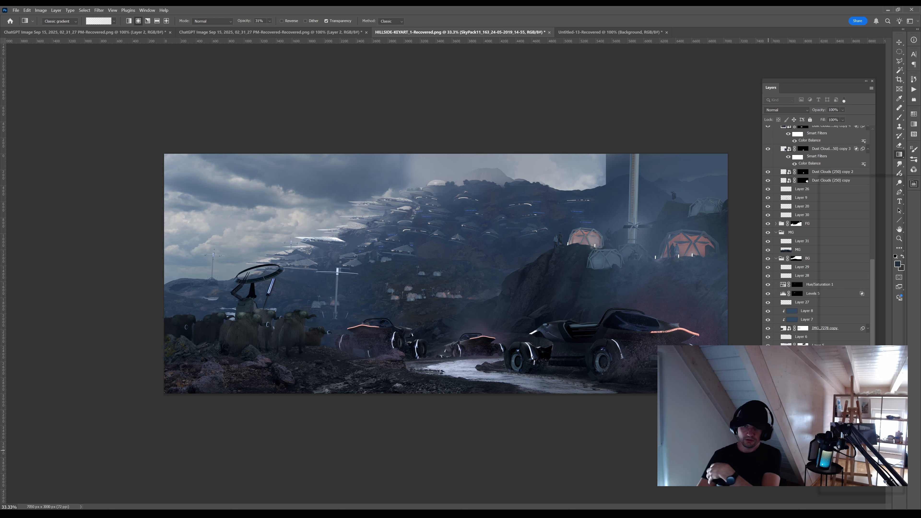
left_click(802, 337)
left_click(768, 337)
left_click(767, 337)
left_click(768, 345)
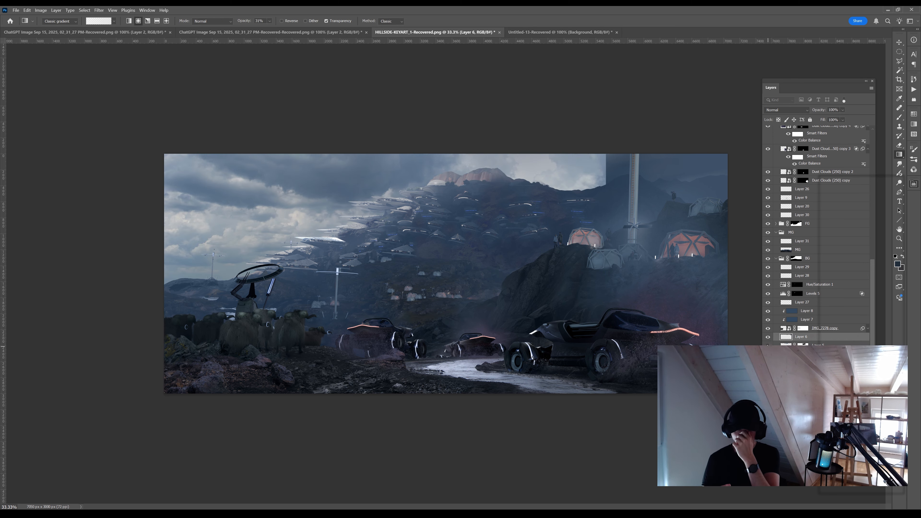
Add a mask to the SkyPack11 sky photo and fade its clouds behind the tower and hilltop with gradients
left_click(823, 451)
left_click(810, 480)
left_click_drag(613, 159, 667, 188)
left_click_drag(580, 158, 640, 163)
left_click_drag(529, 151, 580, 167)
left_click_drag(502, 139, 456, 148)
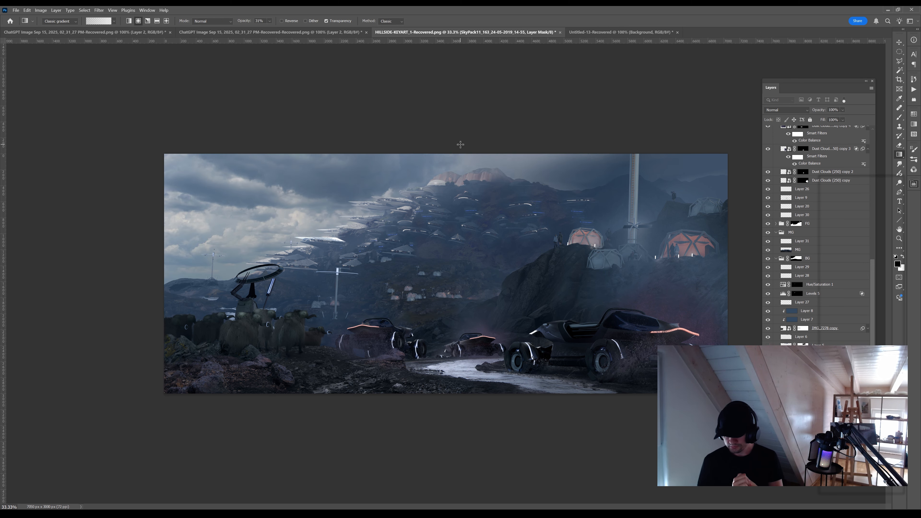
key("ctrl+z")
mouse_move(554, 139)
left_mouse_down()
mouse_move(508, 152)
mouse_move(571, 144)
left_mouse_up()
key("x")
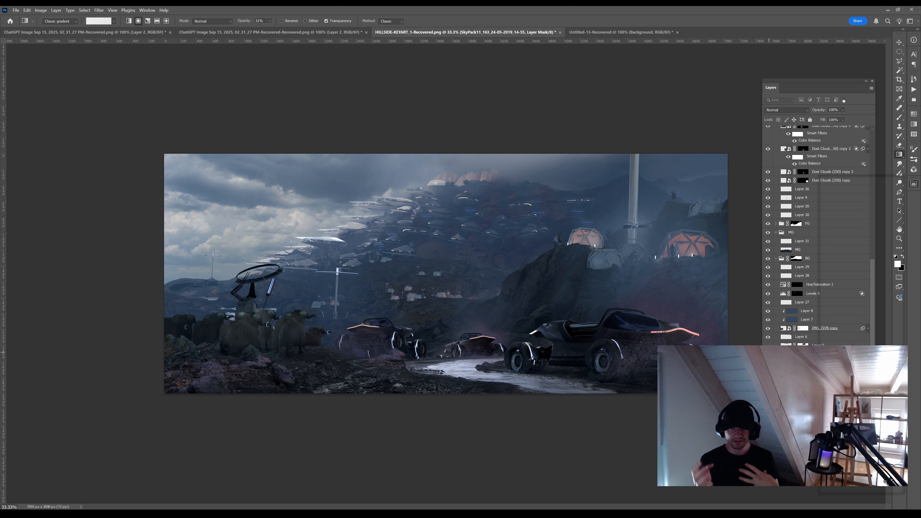
Show Layer 5, blend sampled blue-grey sky tones behind the hilltop on it with gradients, and add a new layer above
left_click(808, 354)
left_click(768, 345)
left_click(818, 344)
scroll(818, 344, "down", 1)
left_click(338, 184, "alt")
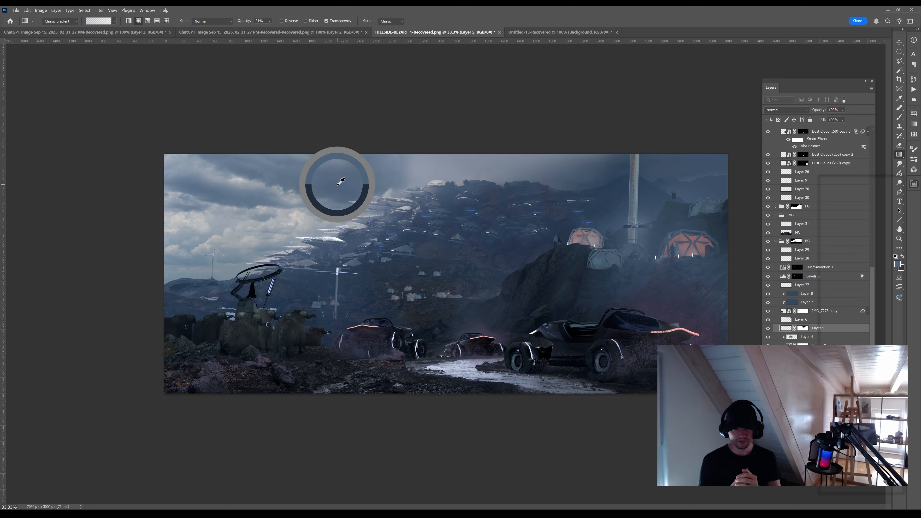
left_click_drag(455, 144, 399, 152)
left_click_drag(441, 148, 474, 156)
left_click(558, 179, "alt")
left_click_drag(494, 141, 566, 145)
left_click_drag(506, 150, 506, 149)
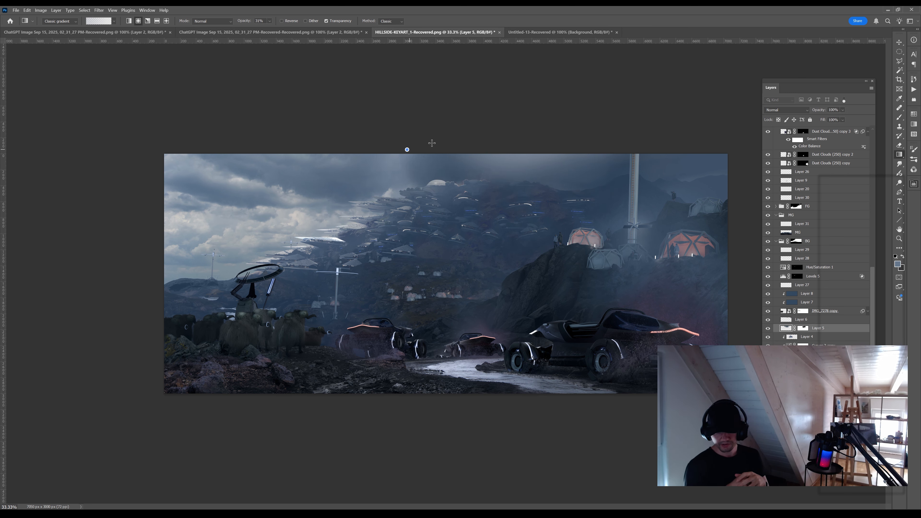
left_click_drag(434, 142, 487, 139)
key("ctrl+alt+shift+n")
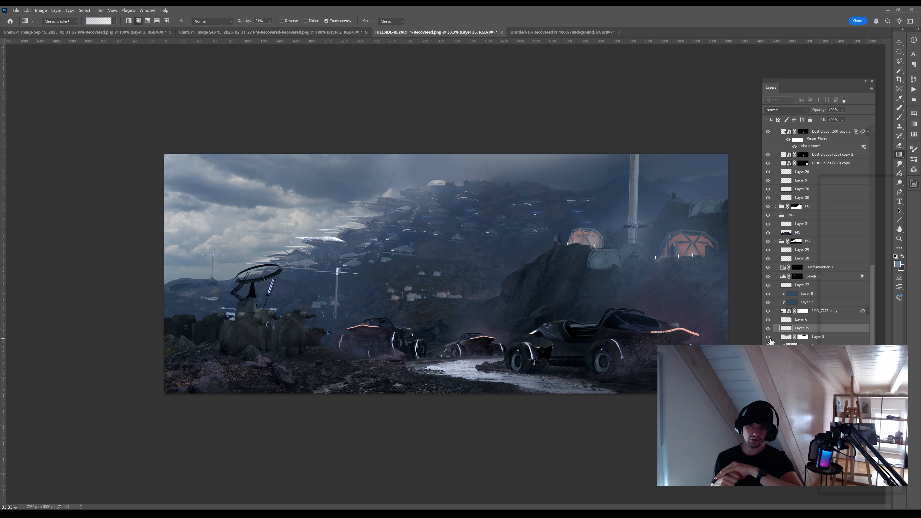
Remove Layer 5's mask and move the haze layer lower in the stack, behind the hilltop
left_click(803, 337)
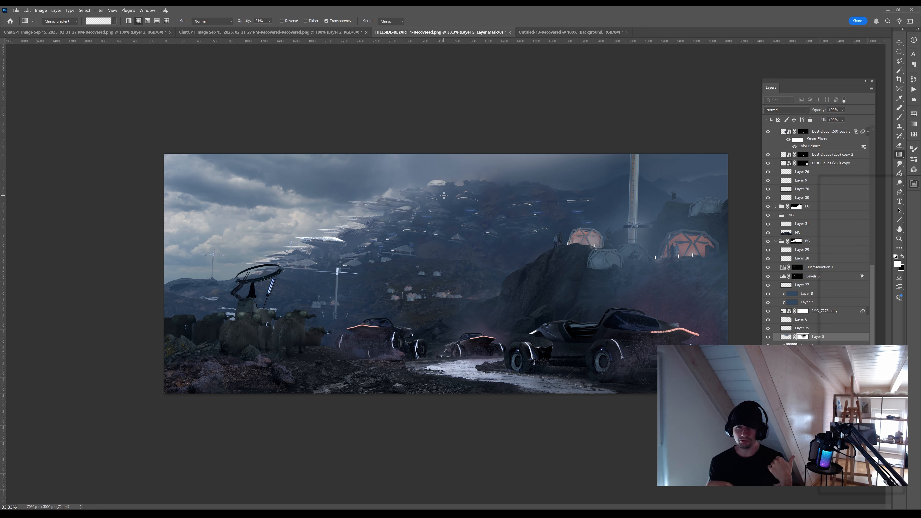
scroll(815, 235, "down", 1)
left_click(787, 327)
key("ctrl+z")
key("ctrl+z")
key("ctrl+z")
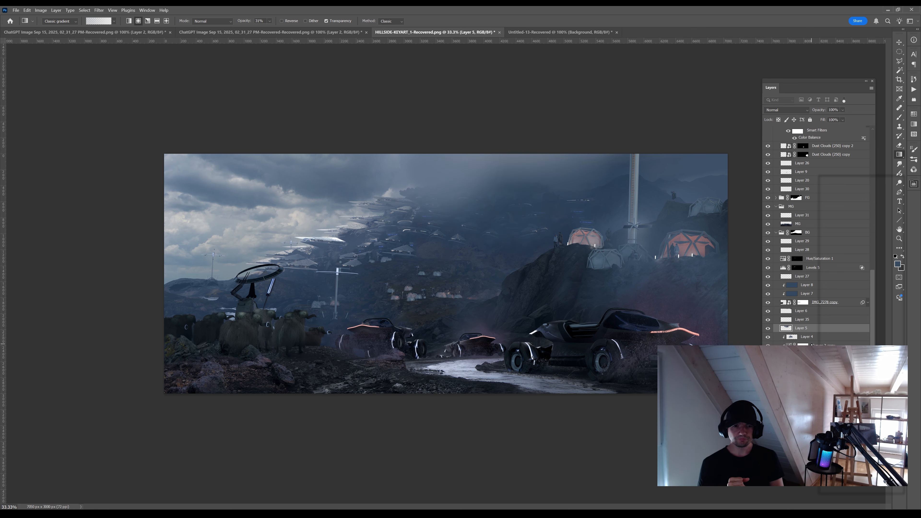
key("Delete")
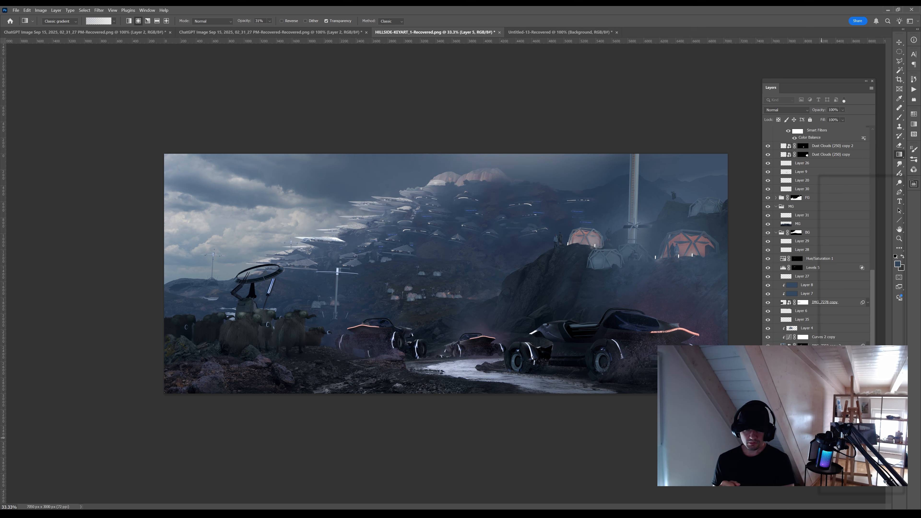
Compare the sky with the haze hidden and shown, and add a new mask to Layer 5
left_click(768, 441)
left_click(767, 441)
key("b")
key("g")
key("x")
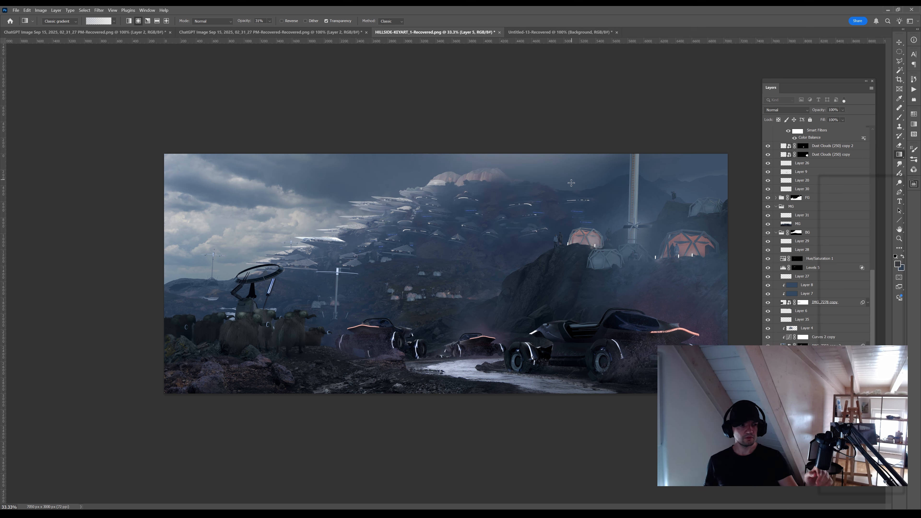
left_click(809, 479)
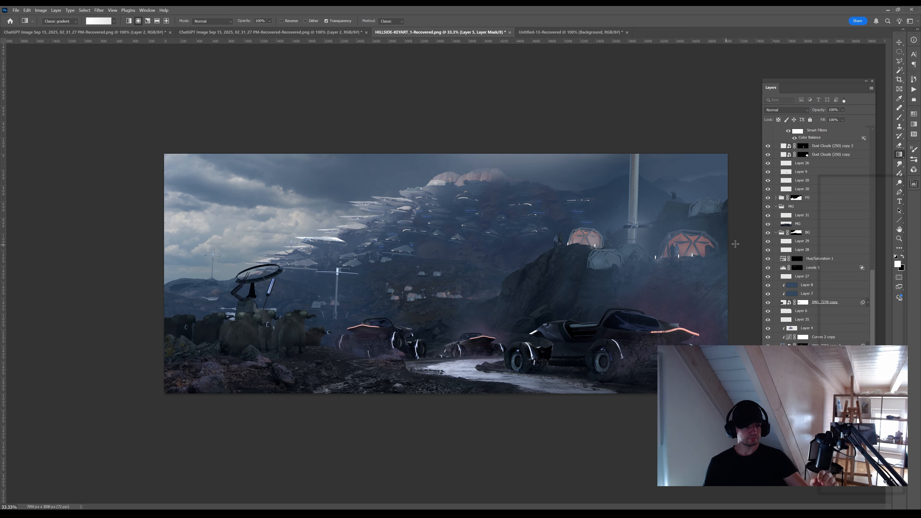
Select the bare hilltop ridge from the HILLSIDE-KEYART_OBJECT pass, subtract the patch below it, and hide the pass
scroll(801, 217, "up", 10)
left_click(503, 186)
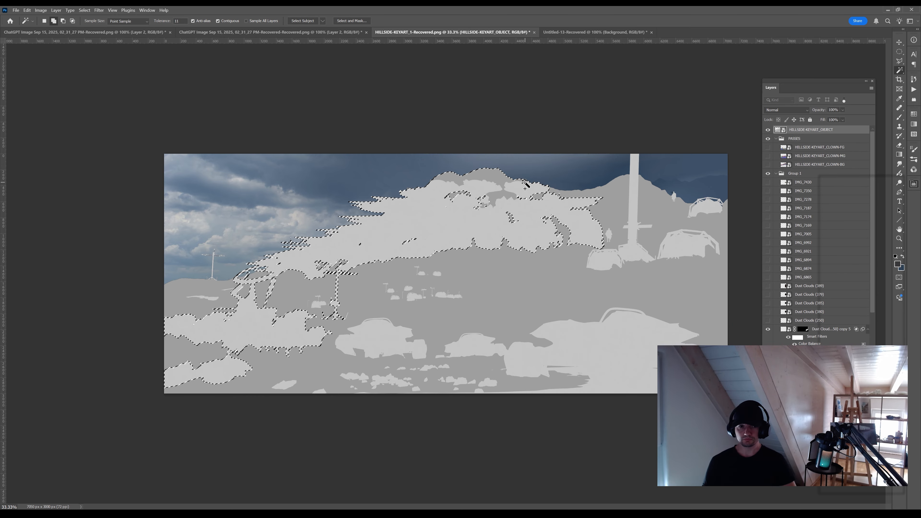
left_click(494, 176)
left_click_drag(523, 189, 558, 189)
key("l")
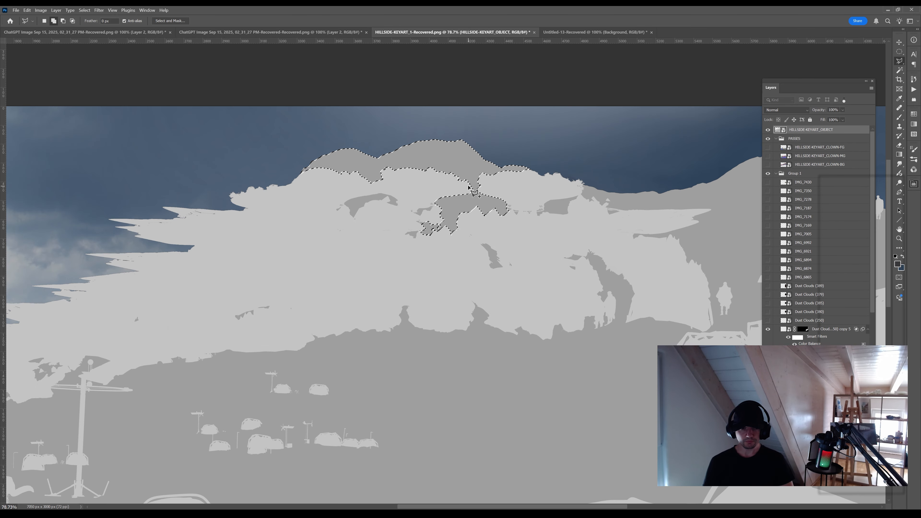
left_click_drag(468, 186, 471, 187)
left_click(767, 130)
scroll(803, 334, "down", 4)
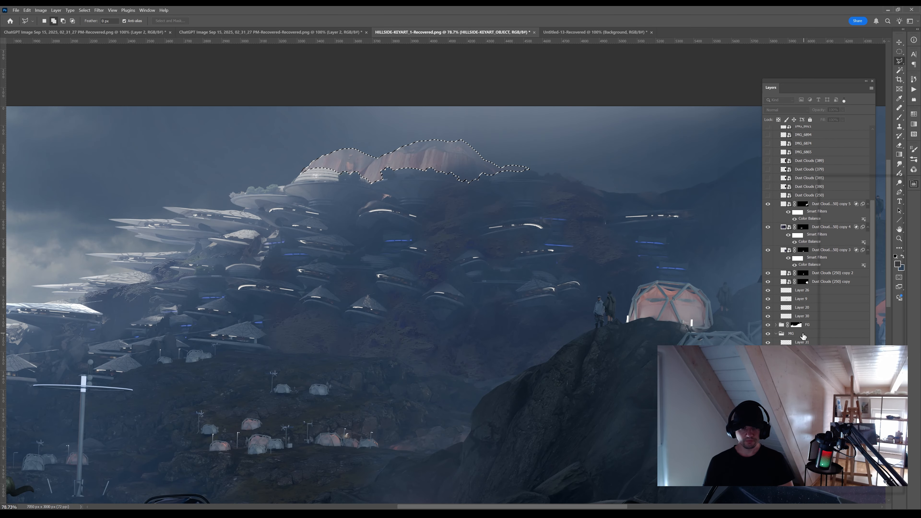
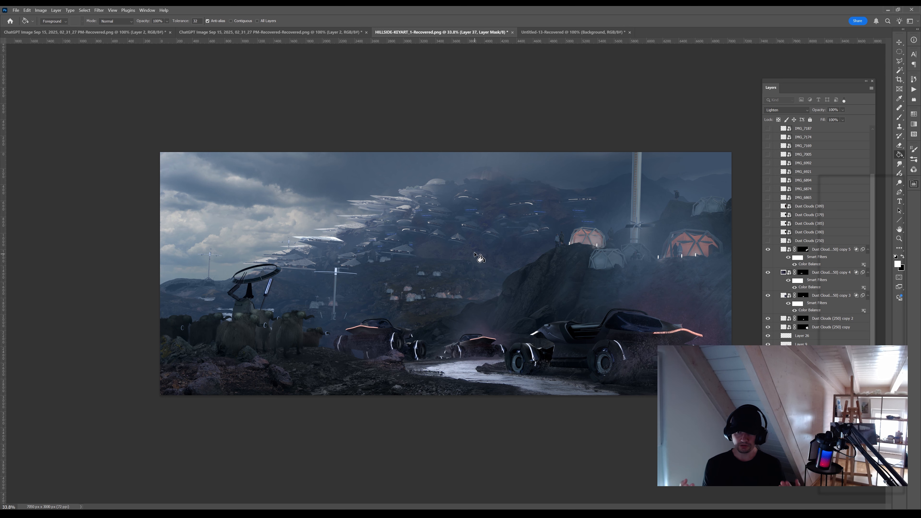
Adjust Layer 37's mask with a 10% opacity gradient over the rocky slope at the centre of the scene
key("shift+g")
key("x")
key("1")
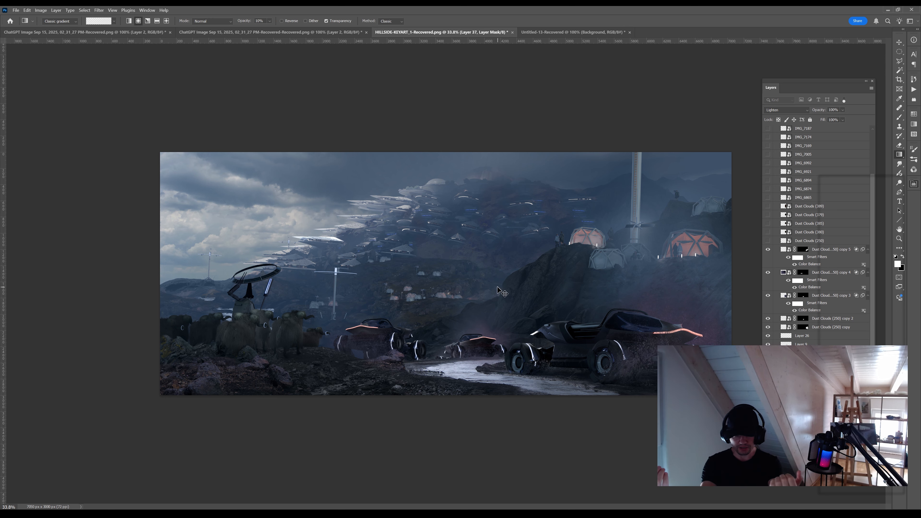
left_click_drag(513, 293, 561, 268)
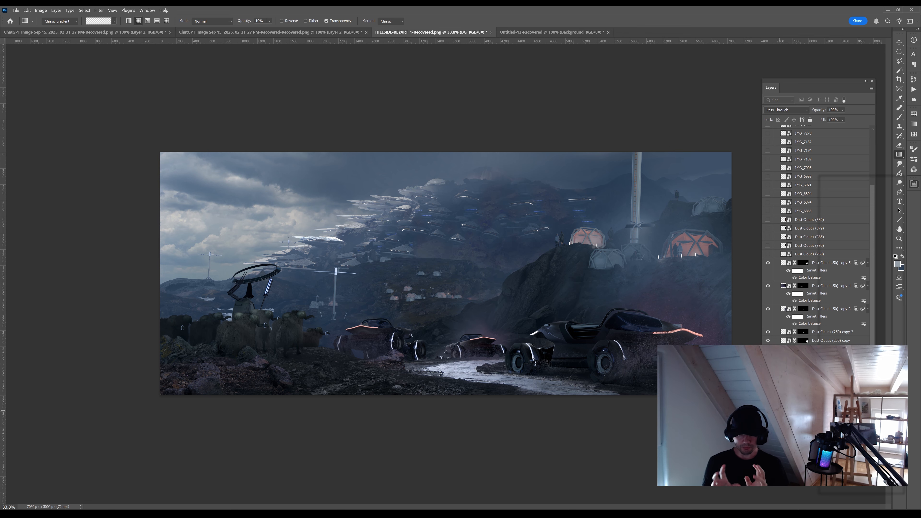
Fill a new layer above the BG group with a tone sampled from the rocky slope, set it to Multiply, and mask it black
key("ctrl+alt+shift+n")
left_click(538, 293, "alt")
key("shift+g")
left_click(537, 293)
left_click(785, 110)
left_click(776, 146)
key("ctrl+i")
key("x")
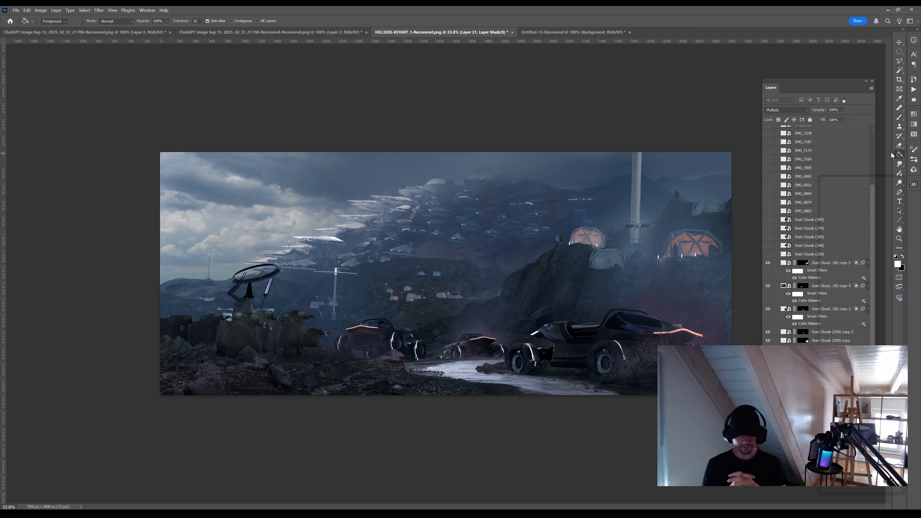
key("shift+g")
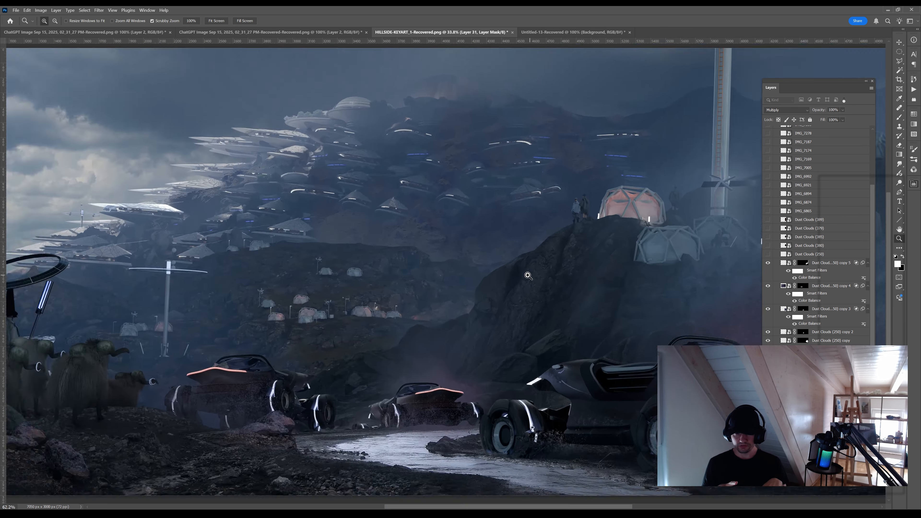
Lower the opacity of the Lighten haze on Layer 37
scroll(460, 260, "down", 5)
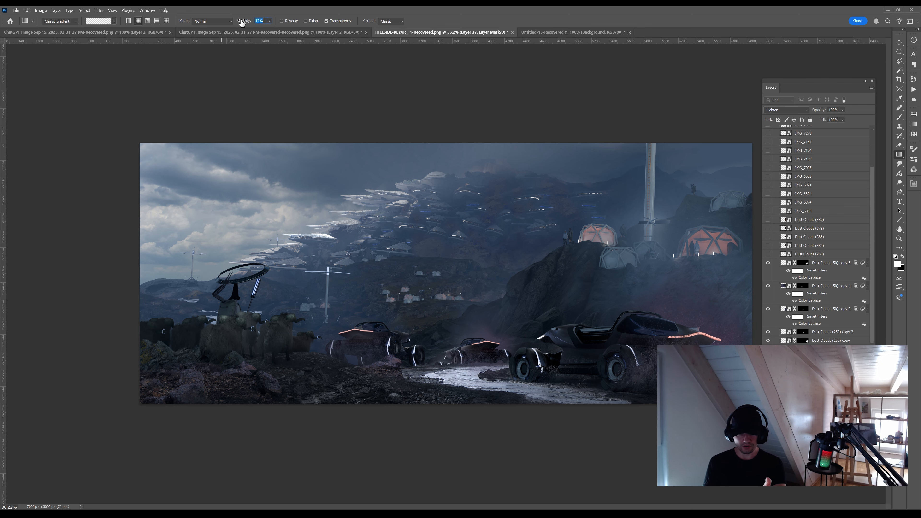
key("z")
left_click_drag(502, 333, 486, 347)
left_click_drag(274, 432, 357, 409)
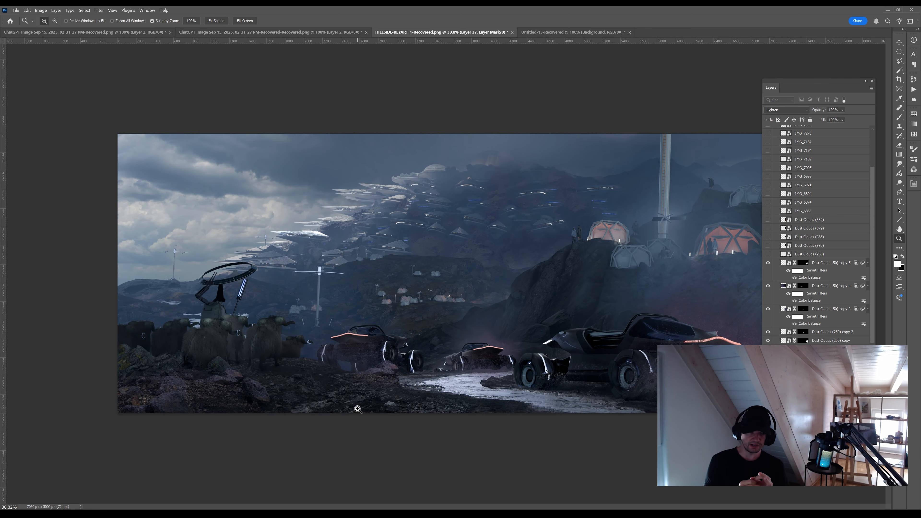
left_click(819, 385)
left_click_drag(824, 111, 822, 110)
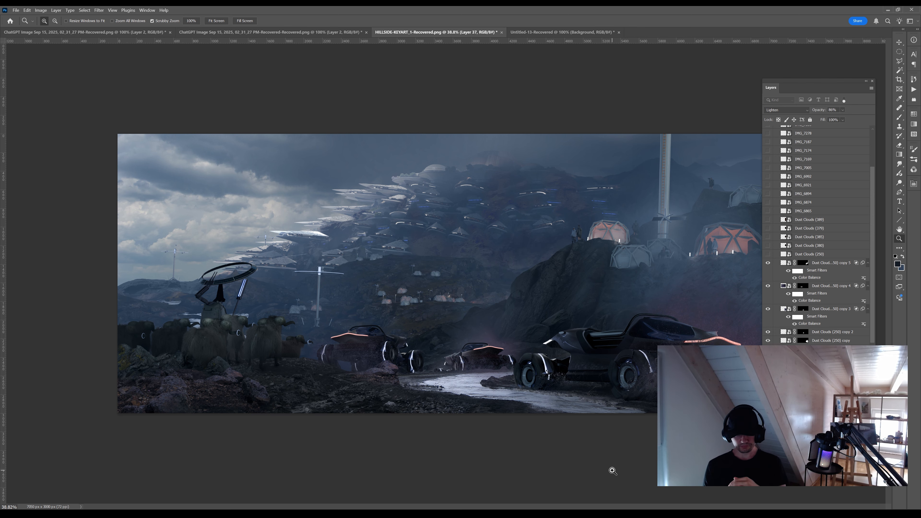
Add a low-opacity gradient to the Multiply layer's mask above the foreground ground and duplicate Layer 37
key("g")
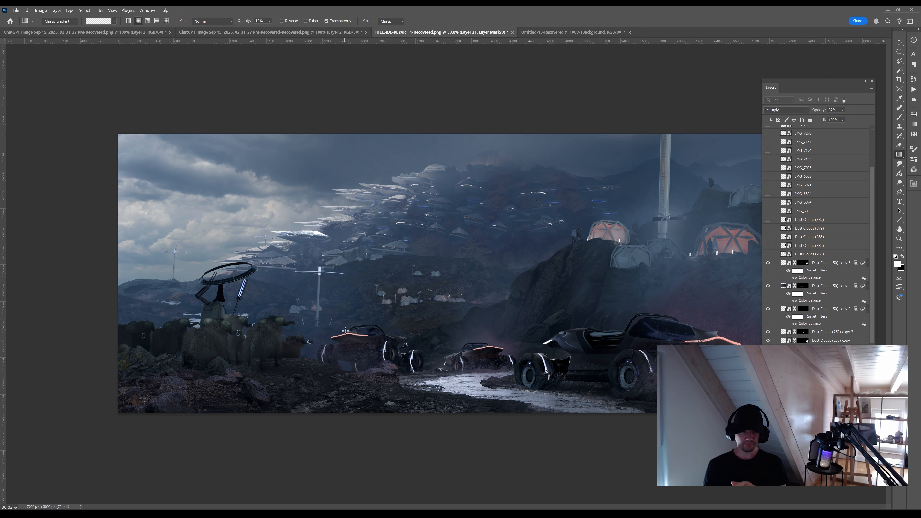
left_click_drag(396, 406, 395, 343)
key("ctrl+j")
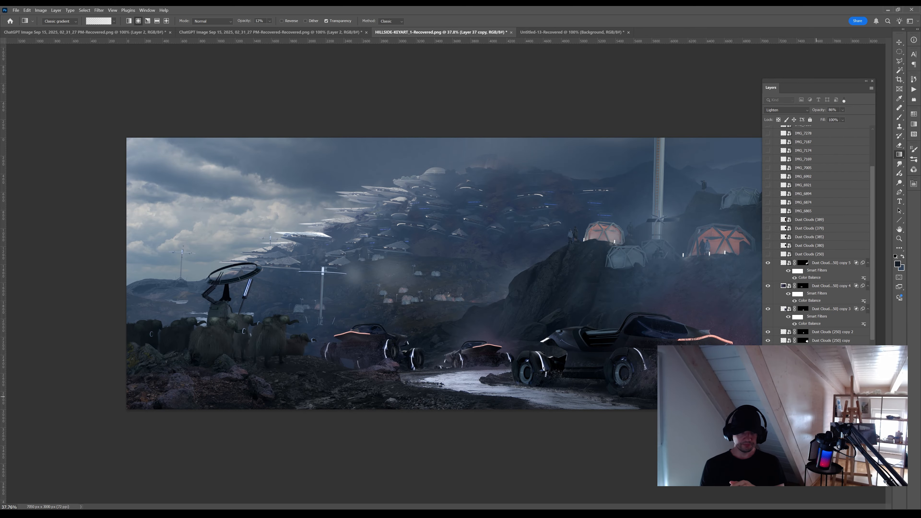
Fill the mask of the duplicated Lighten haze layer, Layer 37 copy, with black to hide its haze
key("ctrl+BackSpace")
left_click(902, 257)
key("ctrl+BackSpace")
scroll(417, 349, "up", 6)
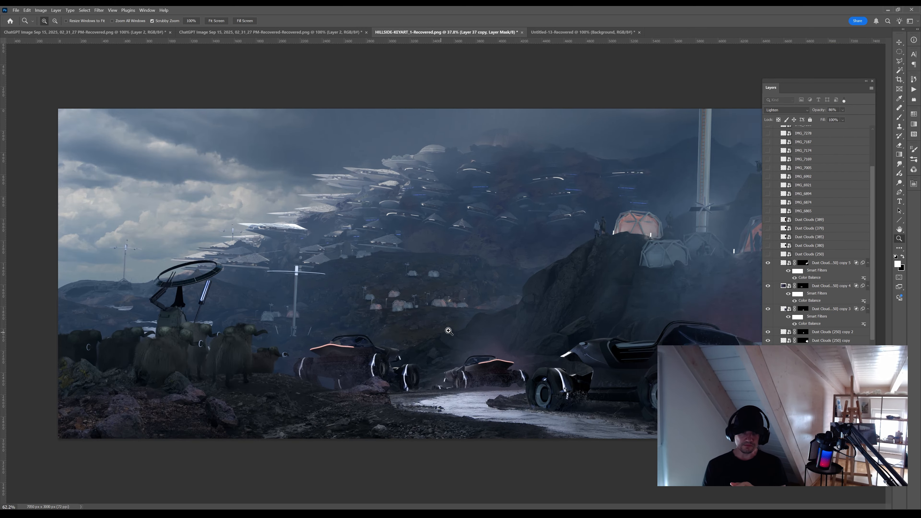
key("ctrl+0")
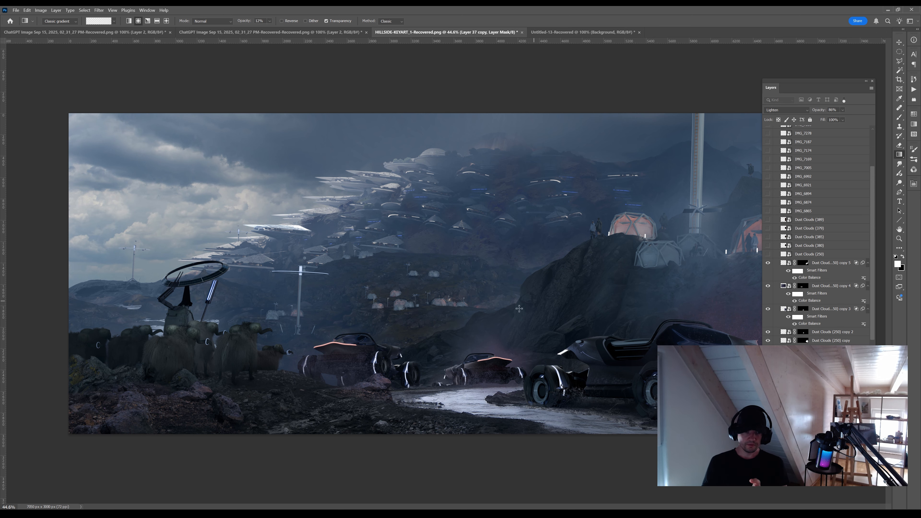
Reveal haze at the foot of the central rocky slope with a 12% opacity gradient on Layer 37 copy's mask
key("ctrl+space")
mouse_move(474, 316)
left_mouse_down()
mouse_move(456, 319)
mouse_move(509, 323)
left_mouse_up()
key("l")
mouse_move(442, 320)
left_mouse_down()
mouse_move(445, 307)
mouse_move(443, 320)
mouse_move(468, 321)
mouse_move(436, 320)
left_mouse_up()
key("g")
left_click(466, 327, "ctrl")
key("ctrl+comma")
key("ctrl+comma")
Paint tiny light birds in the cloudy sky beside the hillside city on a new layer above the FG group
key("b")
key("x")
key("ctrl+d")
key("ctrl+space")
key("ctrl+space")
left_click_drag(399, 268, 428, 269)
left_click(432, 266, "ctrl")
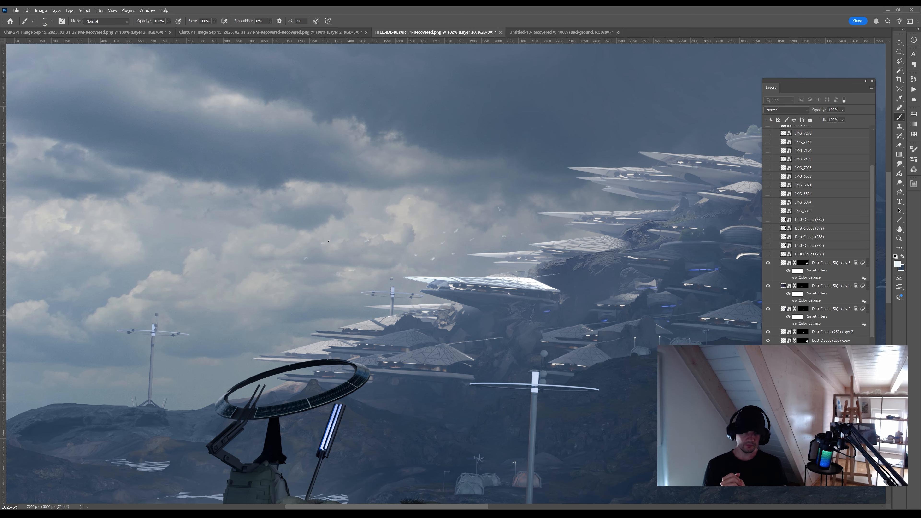
key("ctrl+space")
left_click_drag(279, 228, 156, 231)
left_click_drag(335, 250, 449, 250)
key("space")
left_click_drag(237, 248, 471, 262)
key("ctrl+space")
left_click_drag(471, 261, 430, 284)
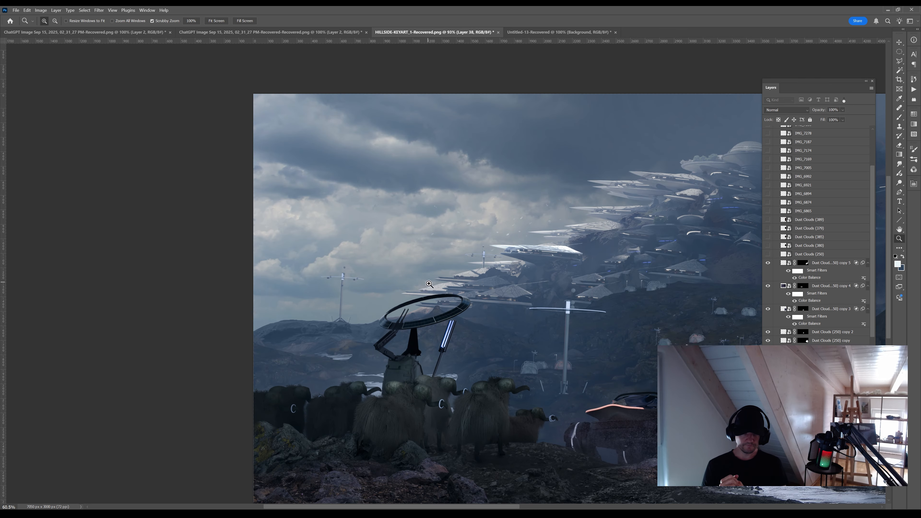
Lasso a distant mountain ridge in the sky beside the tall tower on Layer 1 and copy it to a new layer
scroll(818, 291, "down", 10)
left_click(768, 442)
left_click(767, 442)
left_click(834, 442)
key("Delete")
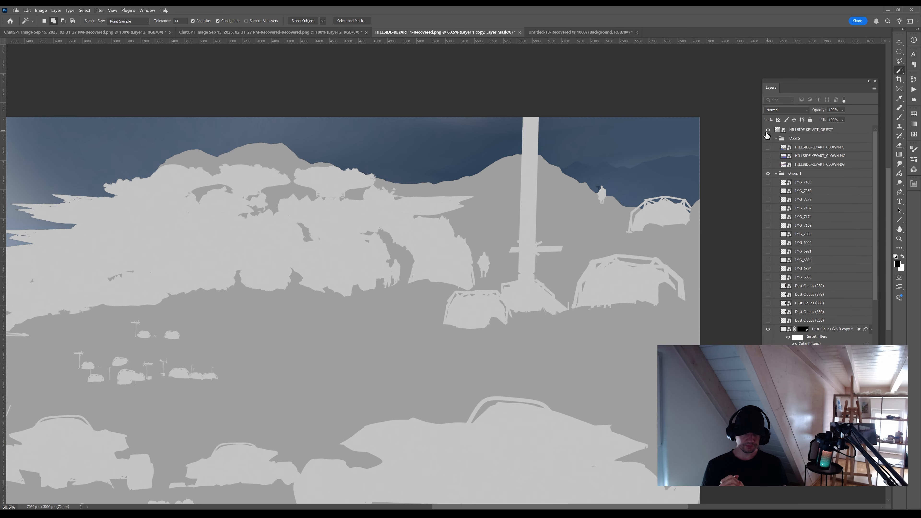
left_click_drag(595, 184, 594, 270)
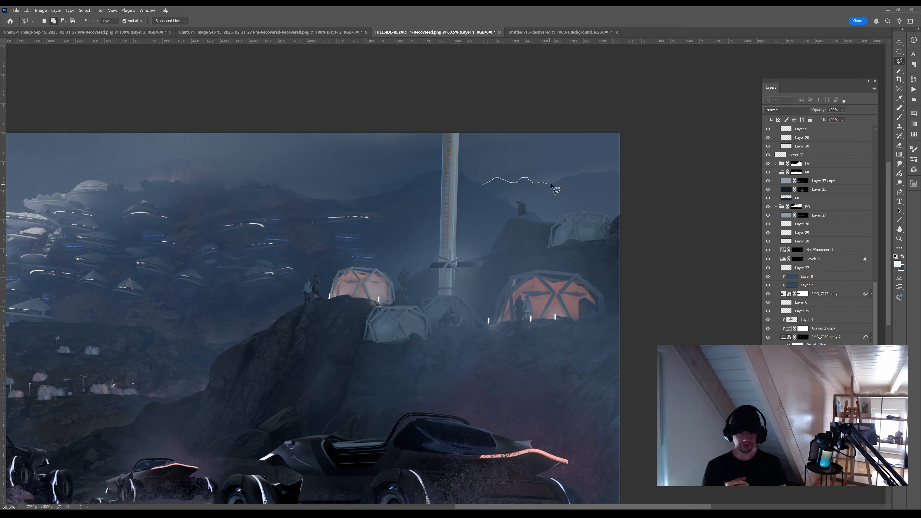
mouse_move(550, 184)
left_mouse_down()
mouse_move(539, 219)
mouse_move(527, 211)
left_mouse_up()
left_click_drag(159, 387, 699, 390)
key("ctrl+j")
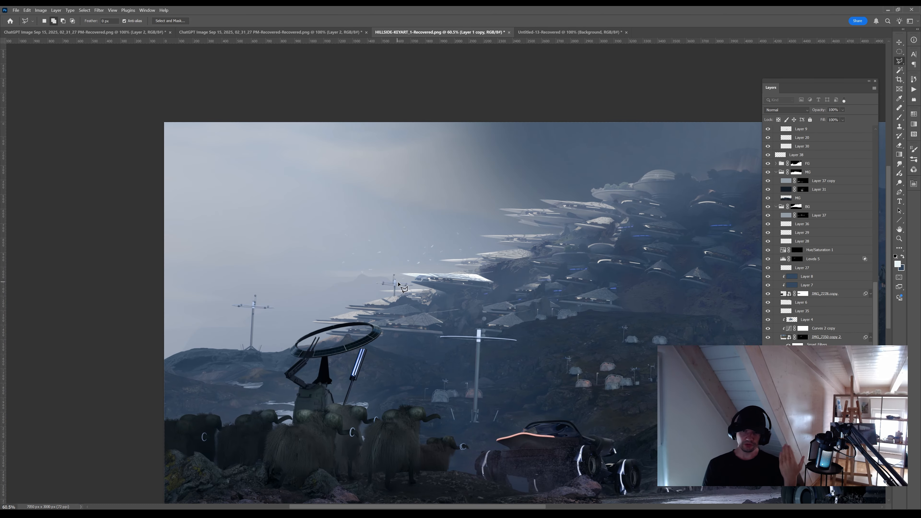
Lasso a distant mountain silhouette behind the hilltop mast on the left horizon and add a new layer for it
mouse_move(191, 332)
left_mouse_down()
mouse_move(399, 356)
mouse_move(439, 286)
mouse_move(421, 278)
left_mouse_up()
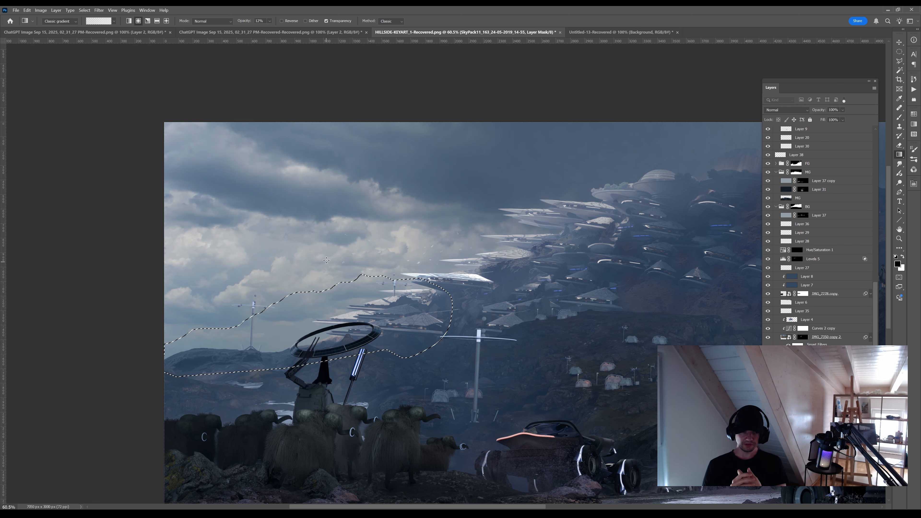
key("ctrl+d")
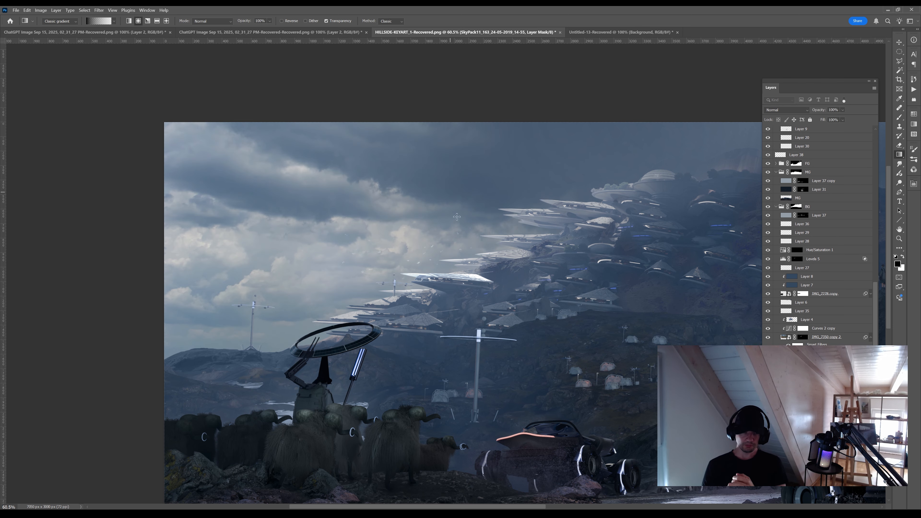
key("ctrl+z")
key("ctrl+alt+shift+n")
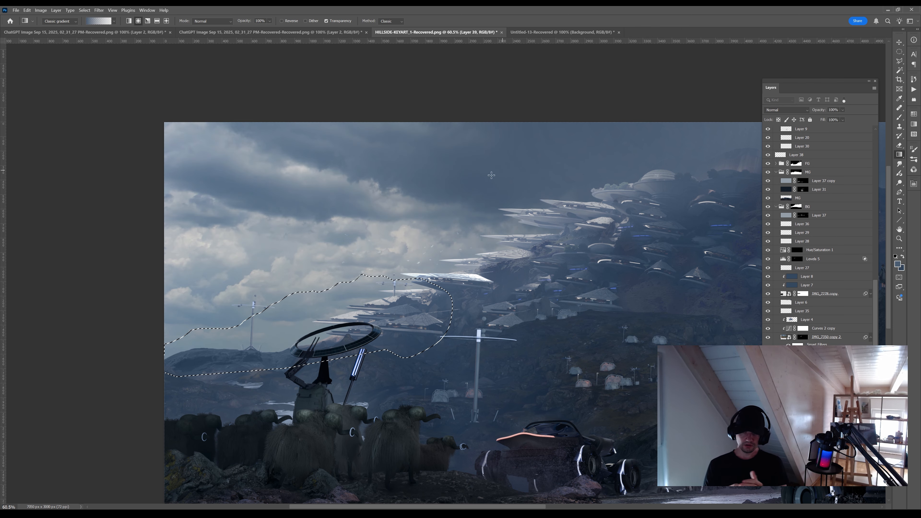
key("ctrl+h")
Lower the gradient opacity and fill the left horizon's mountain selection with a faint blue-grey gradient
left_click_drag(373, 327, 366, 283)
key("ctrl+z")
left_click_drag(245, 22, 228, 22)
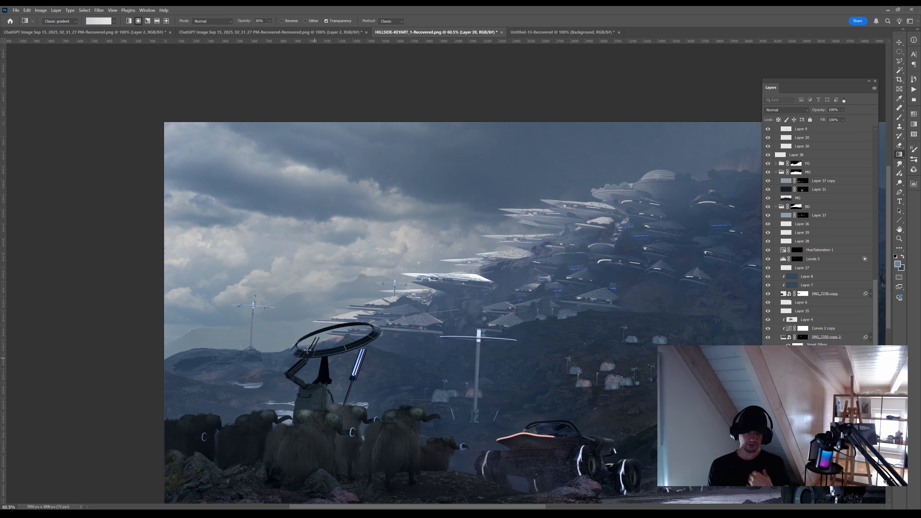
left_click_drag(319, 301, 340, 309)
left_click_drag(287, 280, 275, 247)
key("ctrl+z")
Add a mask to the distant mountain layer and fade the silhouette into the sky with soft gradients
key("ctrl+alt+m")
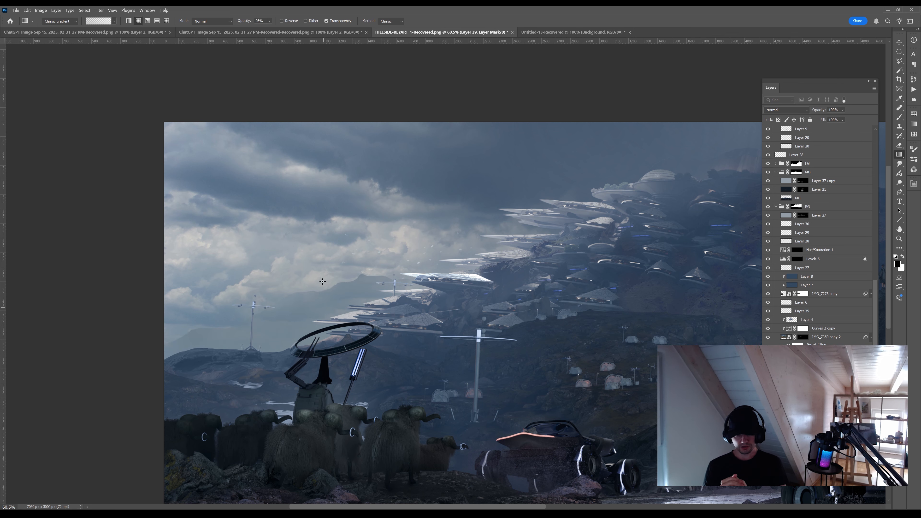
key("x")
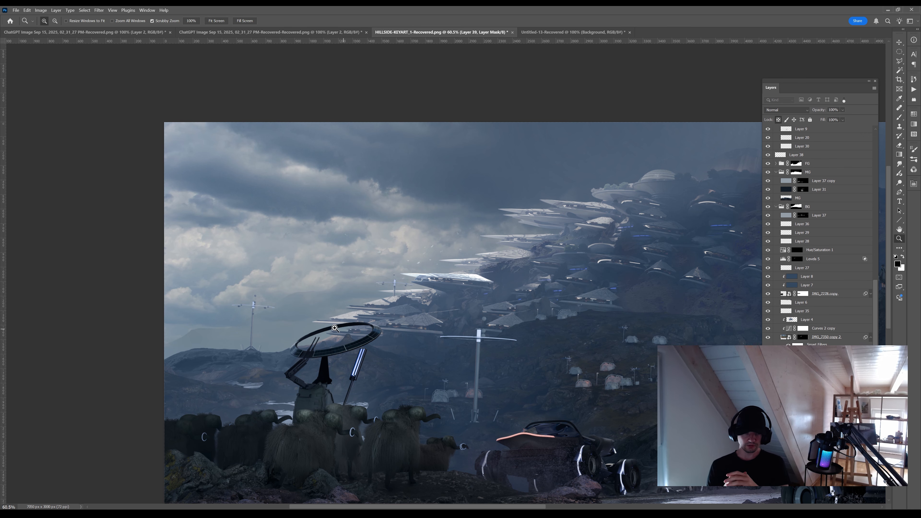
left_click_drag(410, 348, 339, 386)
left_click_drag(249, 267, 469, 290)
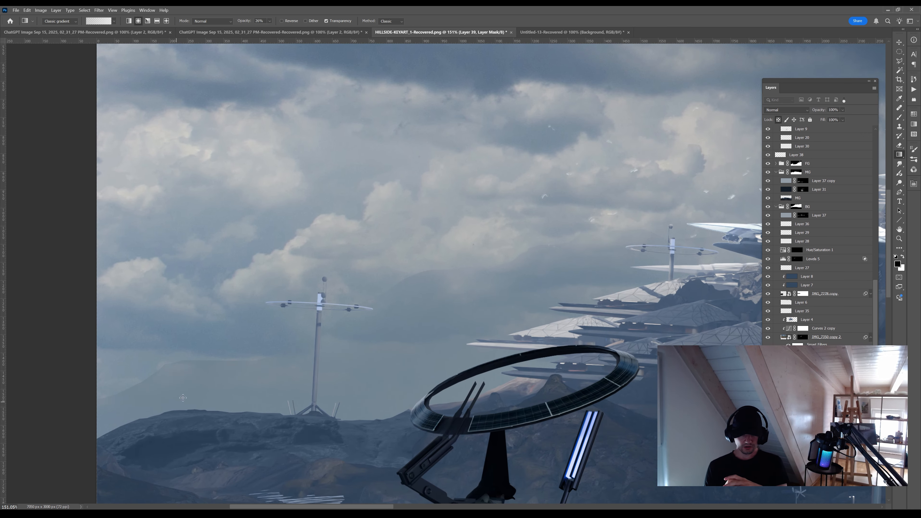
left_click_drag(179, 372, 89, 348)
left_click_drag(131, 258, 241, 252)
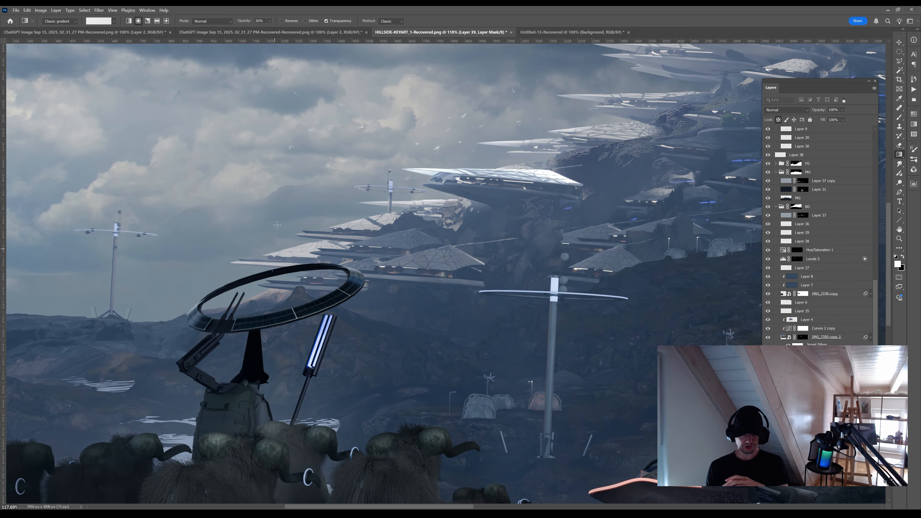
Refine the fade of the distant mountain behind the mast within its selection, return to the layer's colours and deselect
key("x")
mouse_move(339, 205)
left_mouse_down()
mouse_move(329, 220)
mouse_move(499, 202)
left_mouse_up()
key("ctrl+h")
key("x")
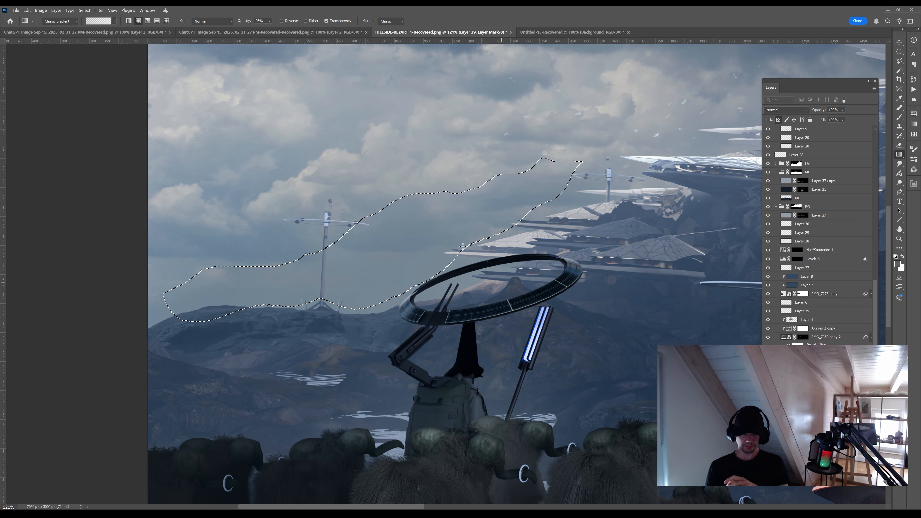
key("ctrl+2")
key("ctrl+d")
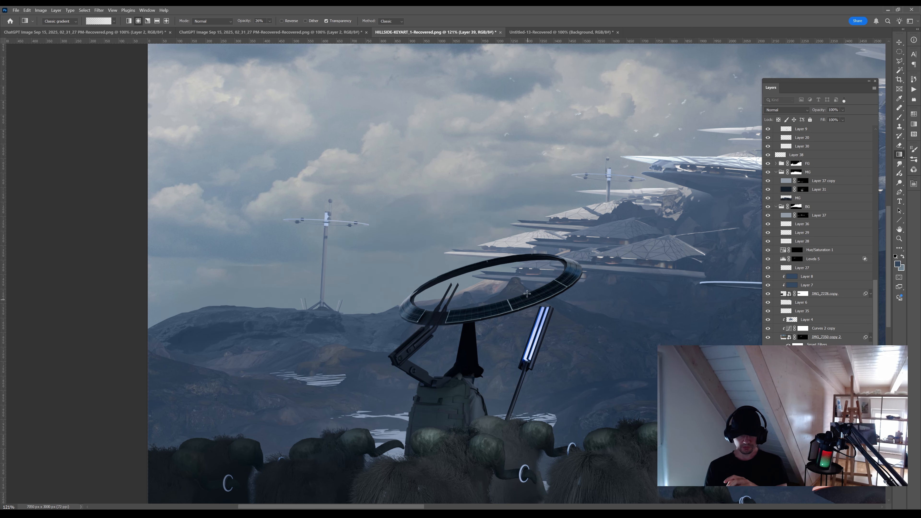
Lasso a wide distant mountain ridge between the hillside city and the tall tower and add a new layer above Layer 37
left_click_drag(526, 293, 343, 332)
mouse_move(365, 367)
left_mouse_down()
mouse_move(382, 399)
mouse_move(612, 217)
left_mouse_up()
mouse_move(689, 84)
left_mouse_down()
mouse_move(629, 179)
mouse_move(543, 200)
left_mouse_up()
key("l")
mouse_move(375, 210)
left_mouse_down()
mouse_move(478, 209)
mouse_move(363, 205)
mouse_move(412, 214)
left_mouse_up()
key("g")
key("ctrl+shift+alt+n")
key("l")
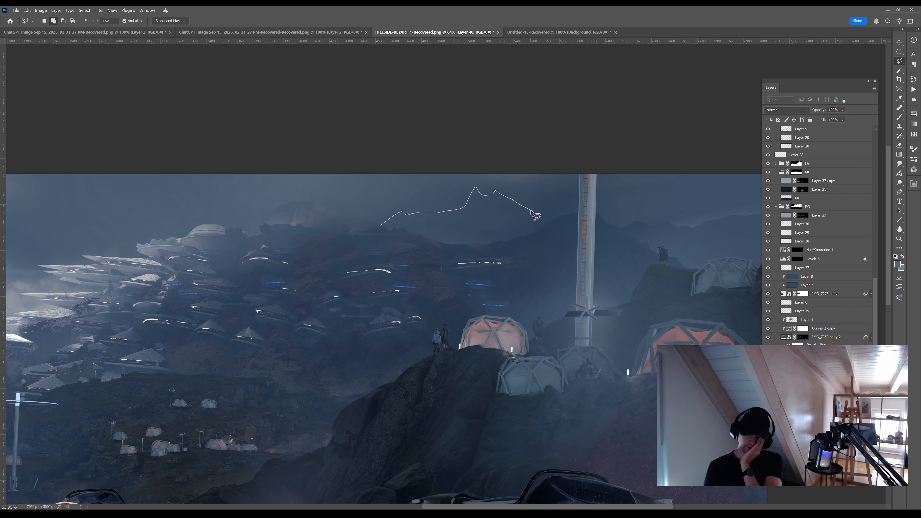
left_click_drag(531, 210, 561, 237)
left_click_drag(564, 213, 528, 188)
mouse_move(420, 238)
left_mouse_down()
mouse_move(490, 243)
mouse_move(563, 214)
left_mouse_up()
key("g")
key("ctrl+shift+alt+n")
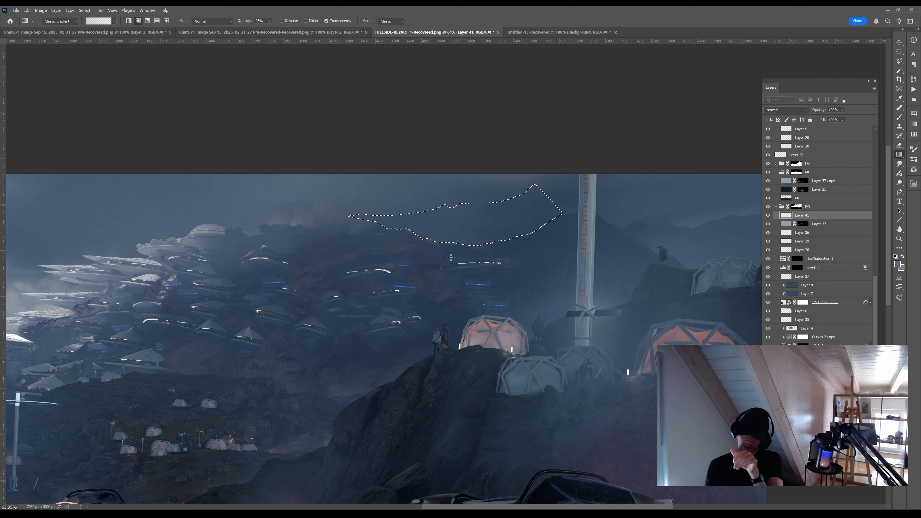
Brush a sampled dark blue tone into the distant ridge beside the tower and erase its edges into the haze
key("b")
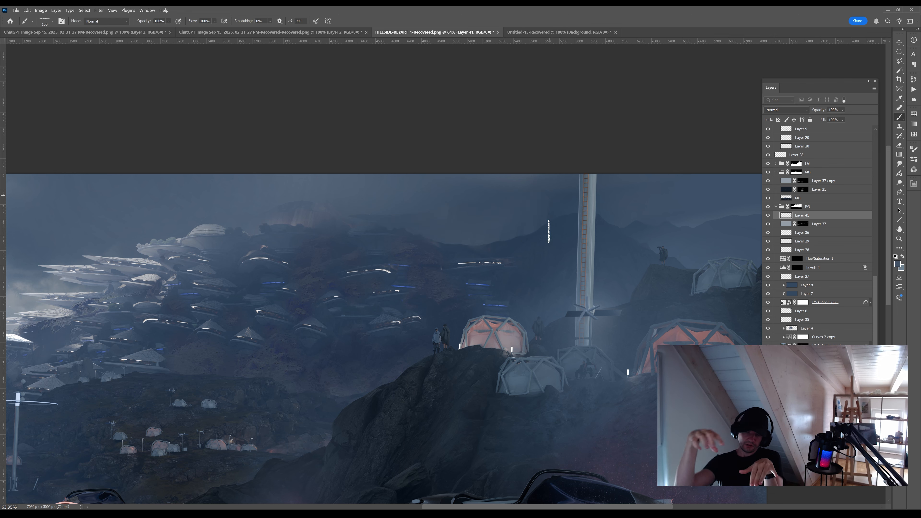
left_click(565, 196, "alt")
mouse_move(548, 231)
left_mouse_down()
mouse_move(477, 224)
mouse_move(487, 231)
left_mouse_up()
key("bracketright")
key("bracketright")
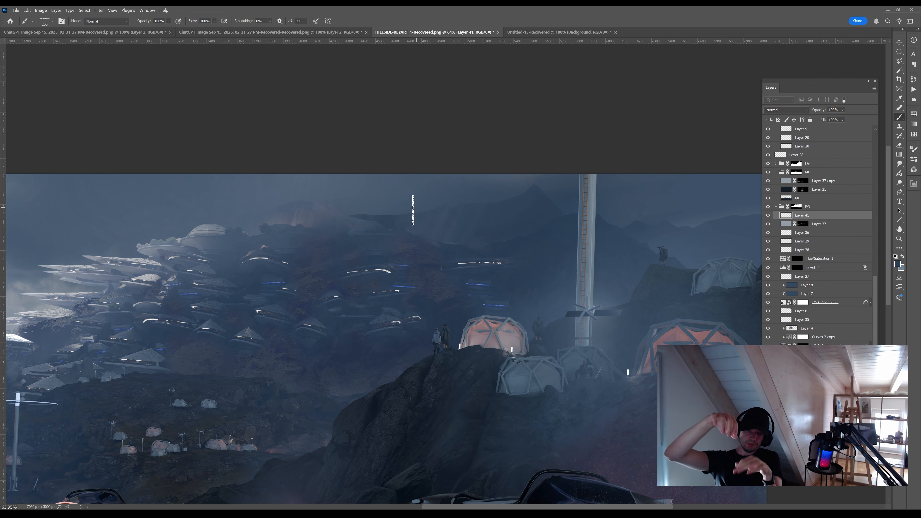
key("e")
left_click_drag(352, 219, 376, 229)
mouse_move(688, 198)
left_mouse_down()
mouse_move(658, 196)
mouse_move(674, 192)
left_mouse_up()
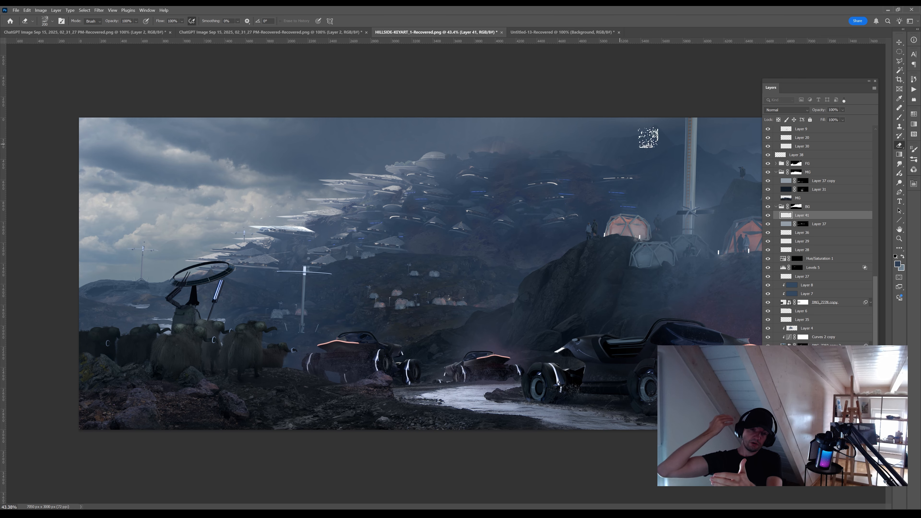
key("bracketleft")
key("bracketleft")
key("bracketleft")
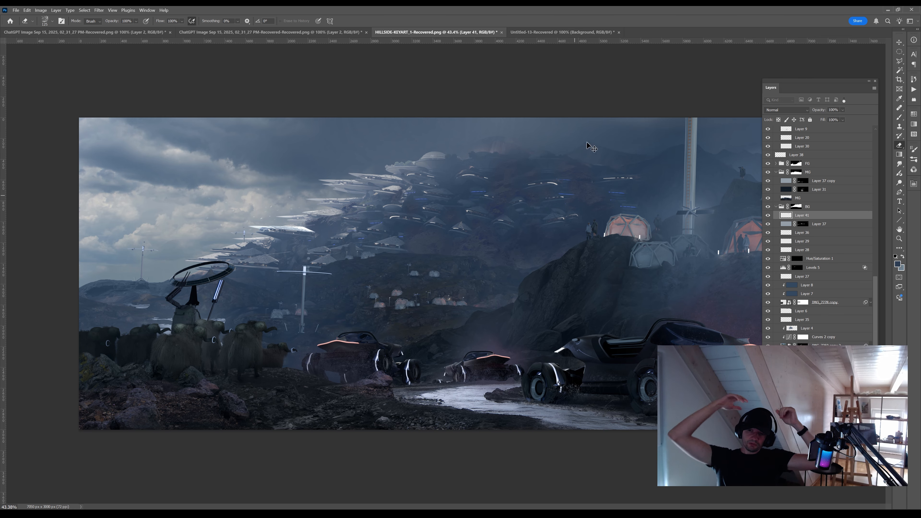
Add a new layer above the FG group for touching up the figures on the dark rock
mouse_move(397, 224)
left_mouse_down()
mouse_move(359, 224)
mouse_move(395, 223)
left_mouse_up()
left_click_drag(664, 208, 692, 209)
left_click_drag(692, 209, 714, 141)
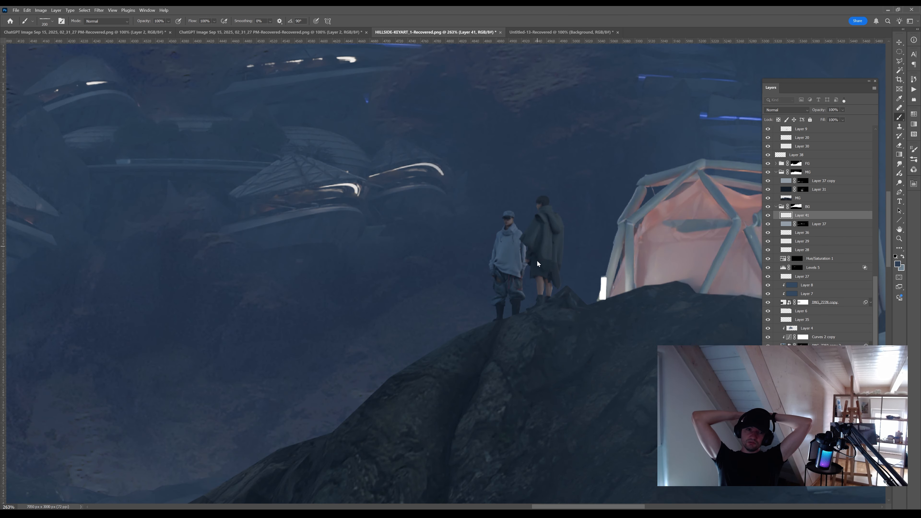
left_click(536, 262, "ctrl")
mouse_move(876, 283)
left_mouse_down()
mouse_move(879, 152)
mouse_move(879, 269)
mouse_move(877, 200)
left_mouse_up()
left_click(823, 228)
key("ctrl+shift+alt+n")
key("ctrl+bracketright")
Brush a tone sampled from the lighter figure's clothing over the two people standing beside the orange dome
key("bracketleft")
key("bracketleft")
key("bracketleft")
key("bracketleft")
key("bracketleft")
key("bracketleft")
key("bracketleft")
key("bracketleft")
key("bracketleft")
key("bracketleft")
key("bracketleft")
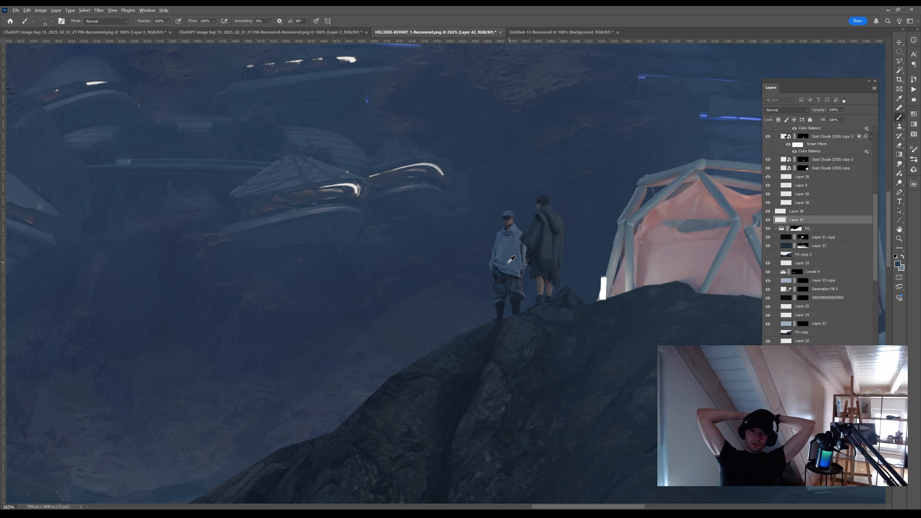
left_click(503, 308)
left_click(503, 275, "alt")
mouse_move(463, 218)
left_mouse_down()
mouse_move(486, 216)
mouse_move(428, 247)
mouse_move(521, 275)
left_mouse_up()
key("bracketright")
key("bracketright")
key("bracketright")
key("bracketright")
key("bracketright")
key("bracketright")
key("bracketright")
key("bracketright")
key("bracketright")
key("bracketright")
key("bracketright")
key("bracketright")
key("bracketright")
key("bracketright")
key("bracketright")
left_click_drag(397, 221, 408, 275)
Add a new layer above Layer 37 copy in the MG group and sample a brush colour from the dome hillside
scroll(819, 236, "down", 10)
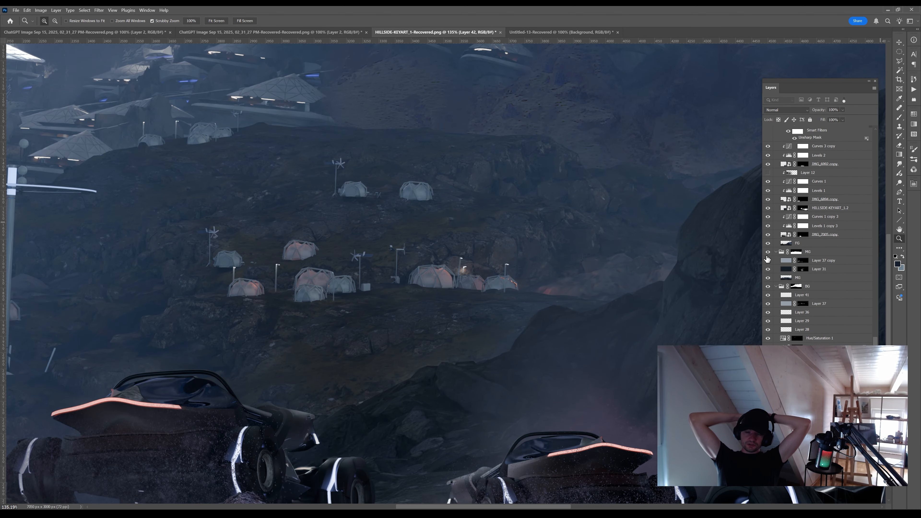
left_click_drag(742, 286, 770, 318)
left_click(814, 260)
left_click_drag(465, 257, 572, 305)
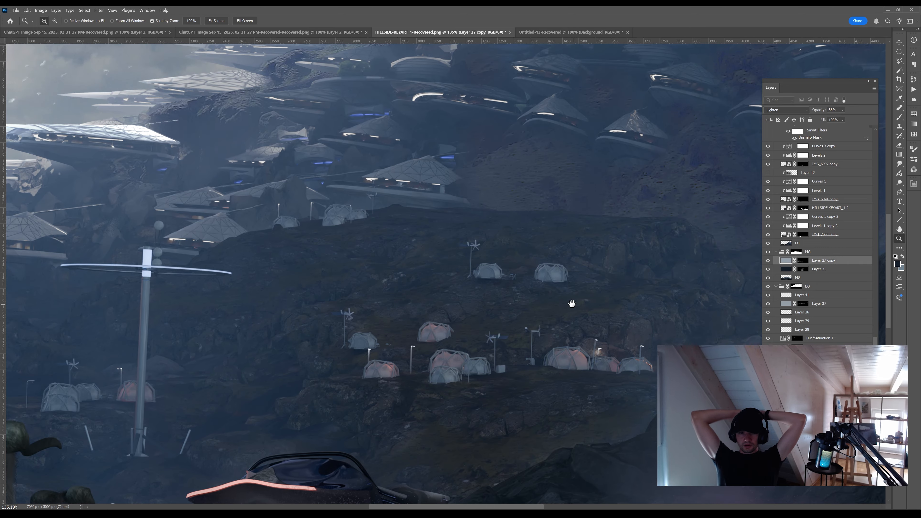
key("ctrl+shift+alt+n")
key("b")
left_click_drag(501, 261, 540, 262)
left_click(586, 281, "alt")
Load the MG group's mask as a selection to check the area it covers, and deselect
left_click(796, 253, "ctrl")
key("z")
left_click_drag(718, 280, 643, 279)
left_click(796, 252)
key("ctrl+d")
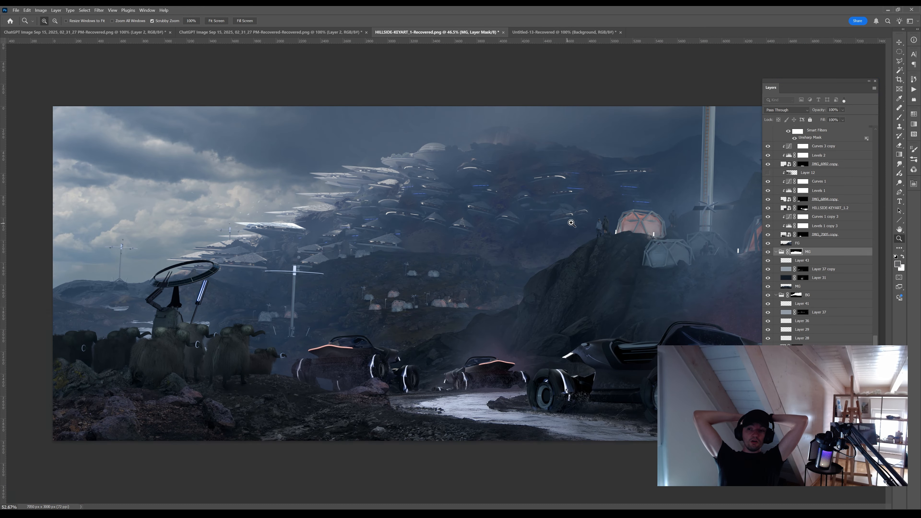
Paint a tiny pale figure beside the upper right dome on the hillside, on the new MG layer
left_click_drag(571, 222, 612, 222)
left_click(802, 260)
left_click_drag(323, 298, 544, 290)
left_click_drag(413, 328, 448, 329)
key("b")
key("bracketleft")
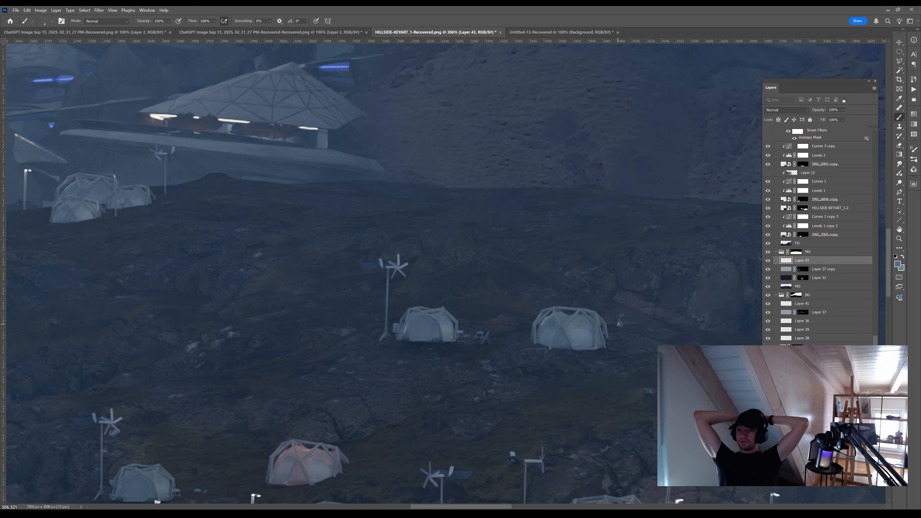
key("period")
key("period")
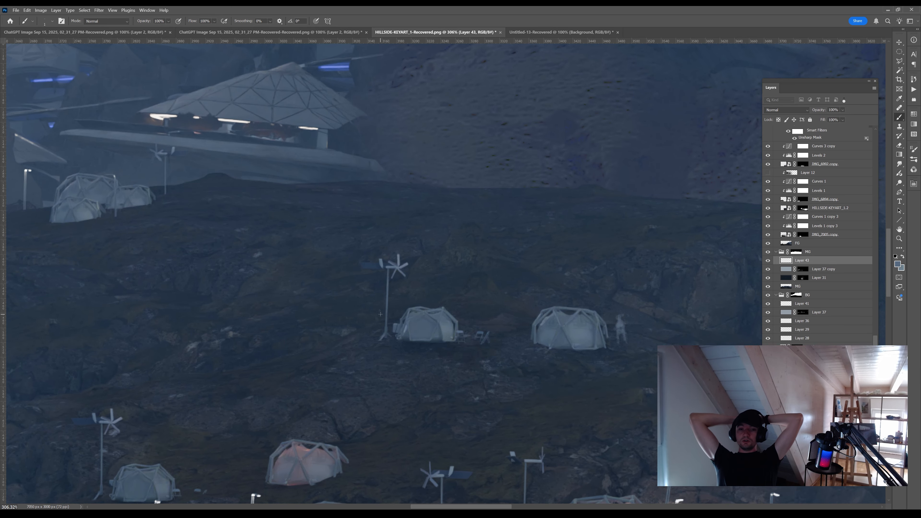
Undo the last strokes and paint more tiny pale figures beside the wind turbines and domes across the hillside camp
key("ctrl+z")
key("ctrl+z")
key("ctrl+z")
key("ctrl+z")
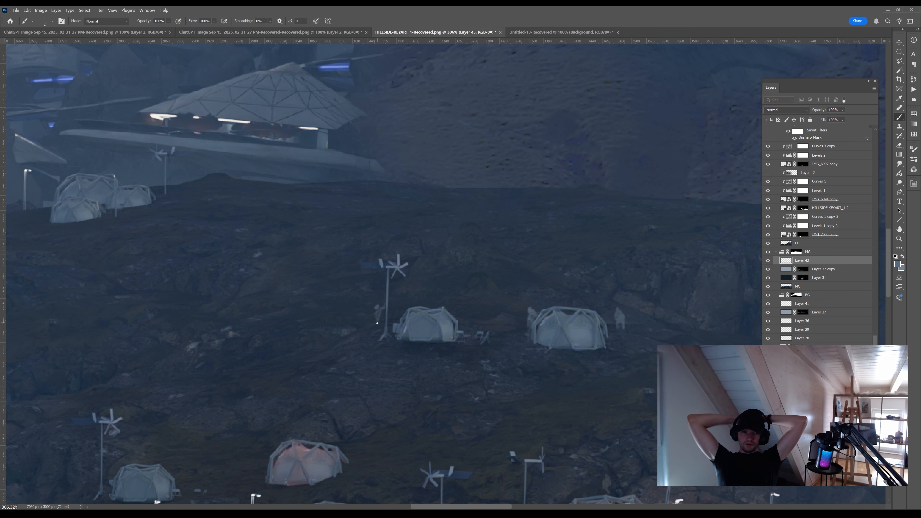
left_click_drag(381, 336, 335, 134)
left_click(519, 323, "alt")
key("bracketleft")
left_click_drag(489, 319, 500, 327)
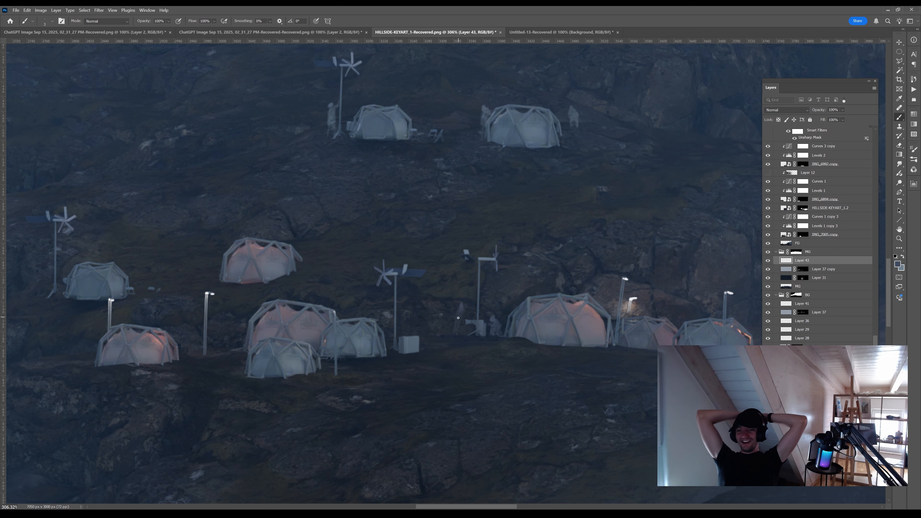
left_click_drag(442, 340, 565, 319)
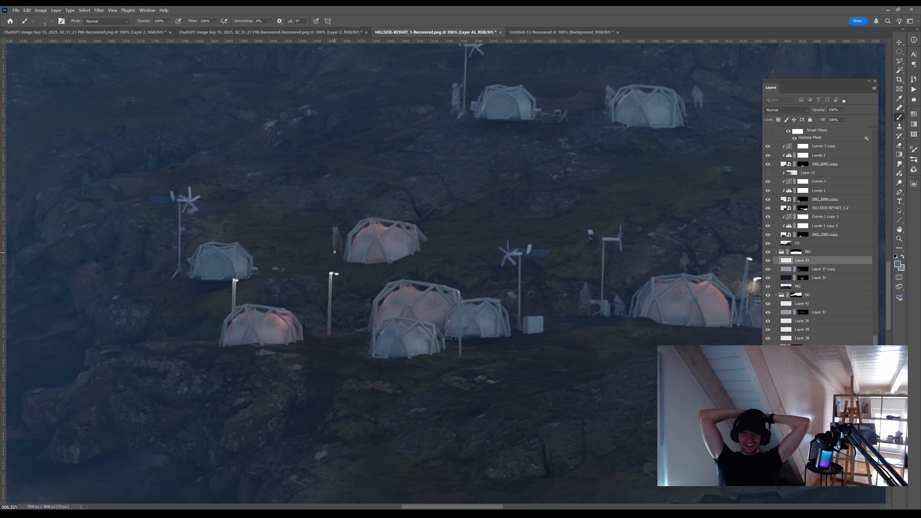
key("z")
left_click_drag(544, 322, 393, 377)
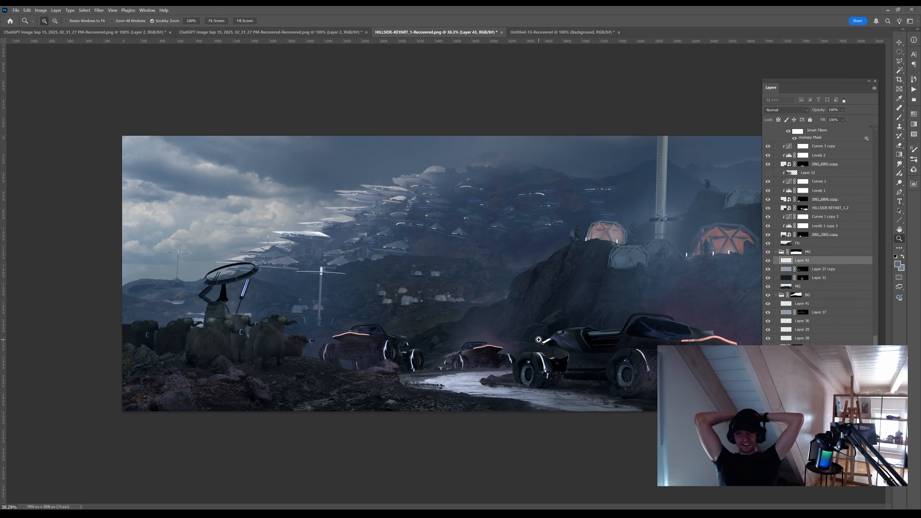
Add a new layer lower in the layer stack and switch to the Brush tool over the sky and distant masts
left_click_drag(158, 251, 311, 231)
scroll(863, 298, "down", 5)
left_click(819, 377)
key("m")
key("ctrl+shift+alt+n")
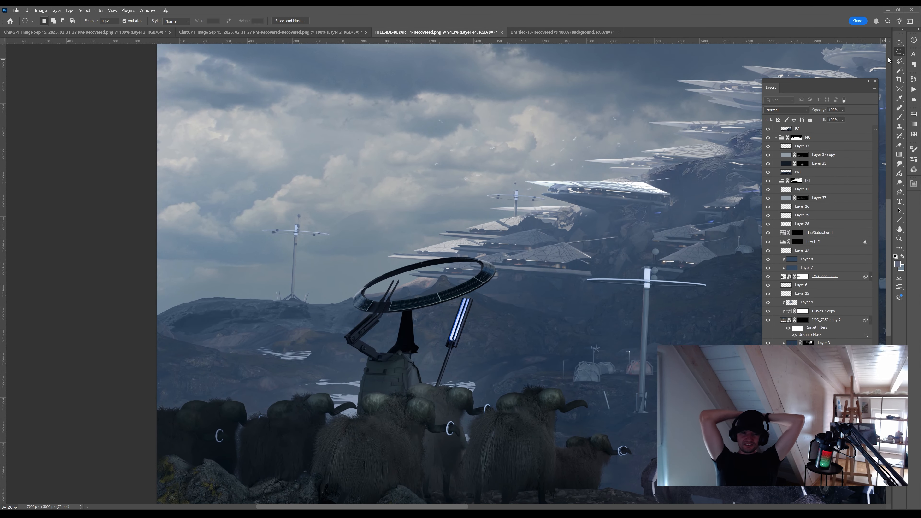
key("b")
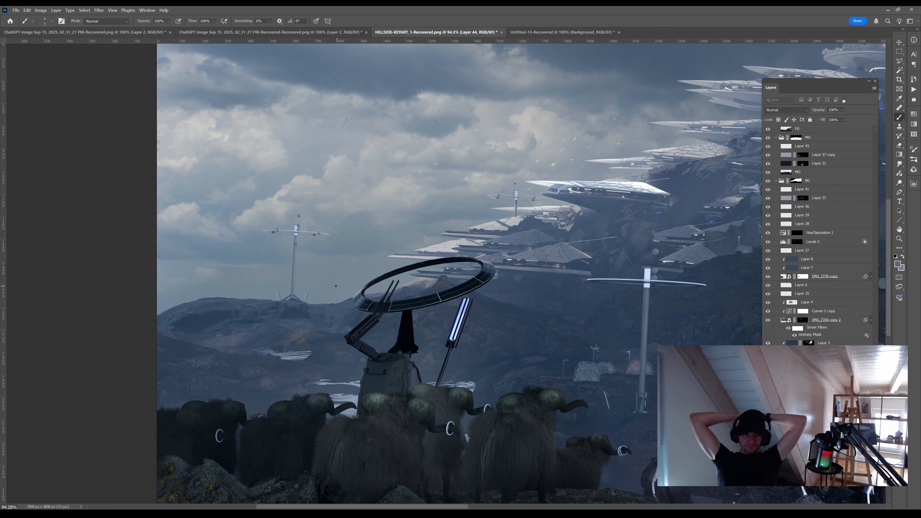
left_click_drag(420, 241, 452, 214)
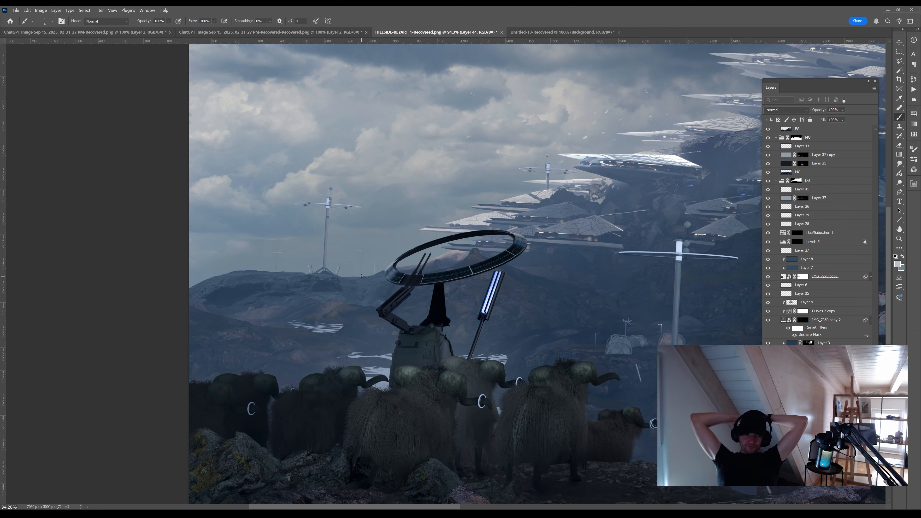
Stamp the visible artwork onto a new layer above the PASSES group and ready the Smudge tool at 22% strength for the foreground buggy
key("z")
mouse_move(631, 392)
left_mouse_down()
mouse_move(566, 385)
mouse_move(545, 372)
mouse_move(588, 376)
left_mouse_up()
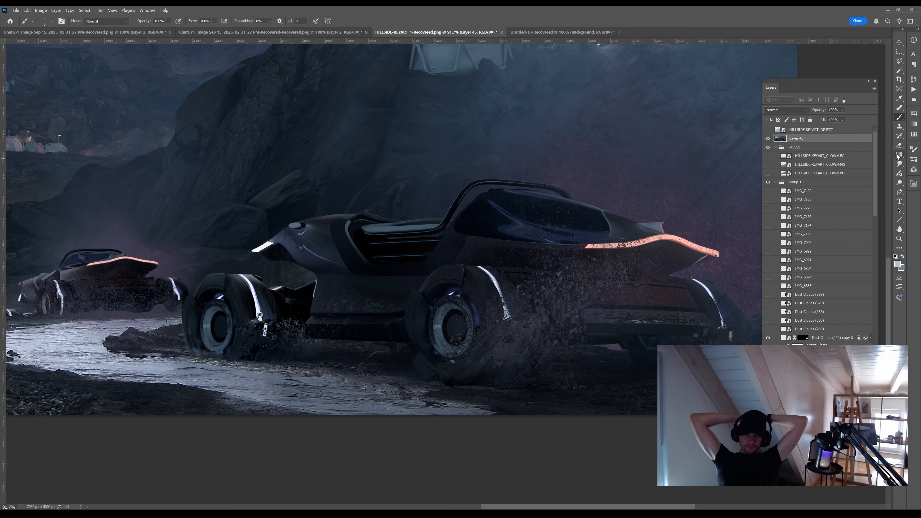
left_click(899, 164)
key("z")
left_click_drag(421, 357, 459, 326)
left_click(899, 155)
left_click(899, 164)
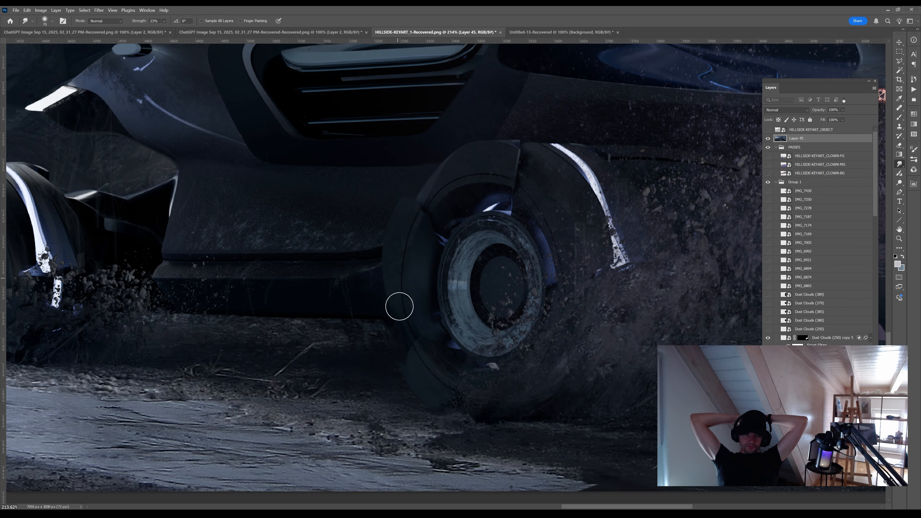
Smudge the tyre edge, rim highlights and fender of the foreground buggy's middle wheel to suggest motion
left_click_drag(399, 306, 397, 321)
key("bracketleft")
key("bracketleft")
mouse_move(441, 269)
left_mouse_down()
mouse_move(457, 241)
mouse_move(478, 247)
left_mouse_up()
key("bracketleft")
left_click_drag(487, 209, 511, 210)
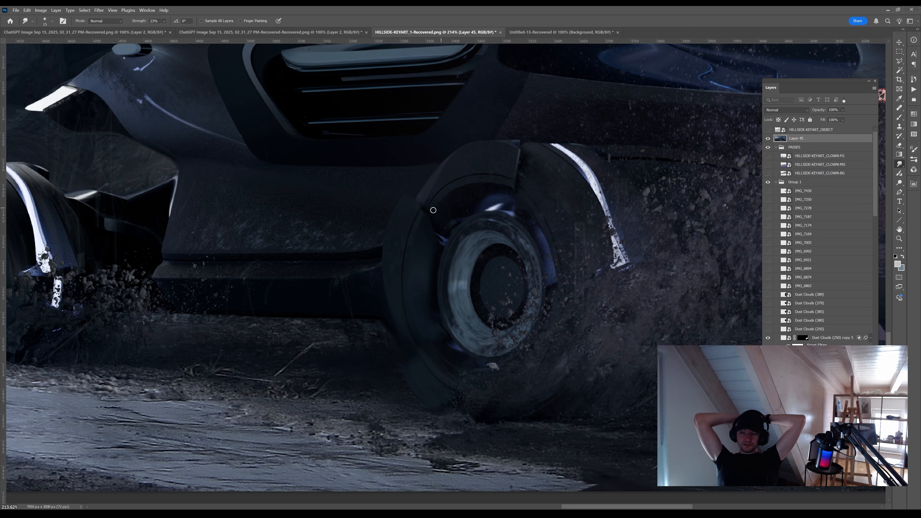
left_click_drag(450, 317, 462, 289)
left_click_drag(438, 235, 446, 241)
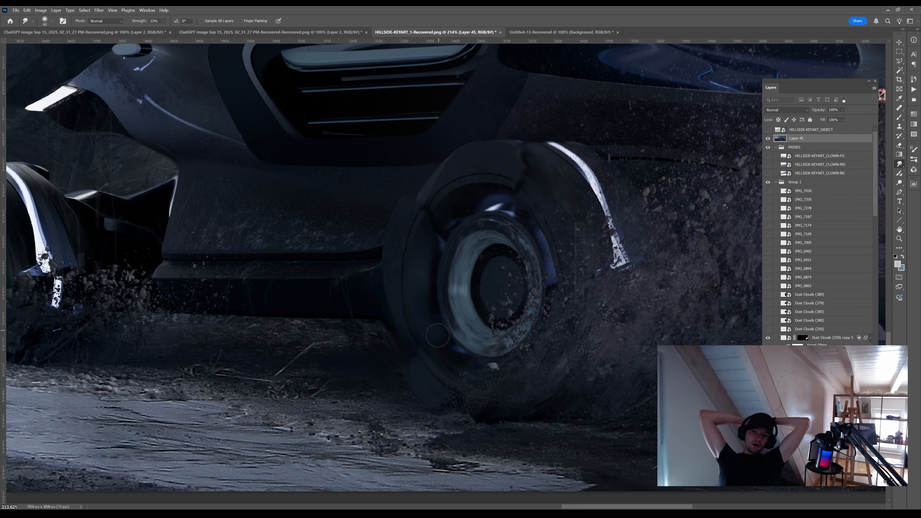
left_click_drag(527, 161, 396, 210)
Smudge the foreground buggy's front wheel with a larger brush to give it motion blur
key("bracketright")
key("bracketright")
key("bracketright")
key("bracketright")
key("z")
left_click_drag(437, 286, 400, 305)
left_click_drag(479, 372, 667, 372)
left_click_drag(517, 314, 529, 314)
left_click(899, 164)
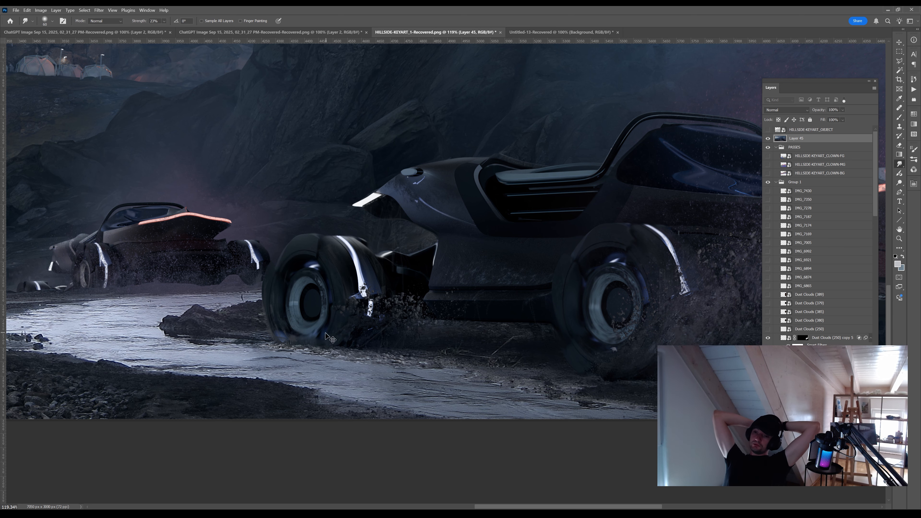
left_click_drag(377, 249, 321, 252)
key("bracketright")
key("bracketright")
key("bracketright")
key("bracketright")
key("bracketright")
left_click_drag(577, 373, 407, 378)
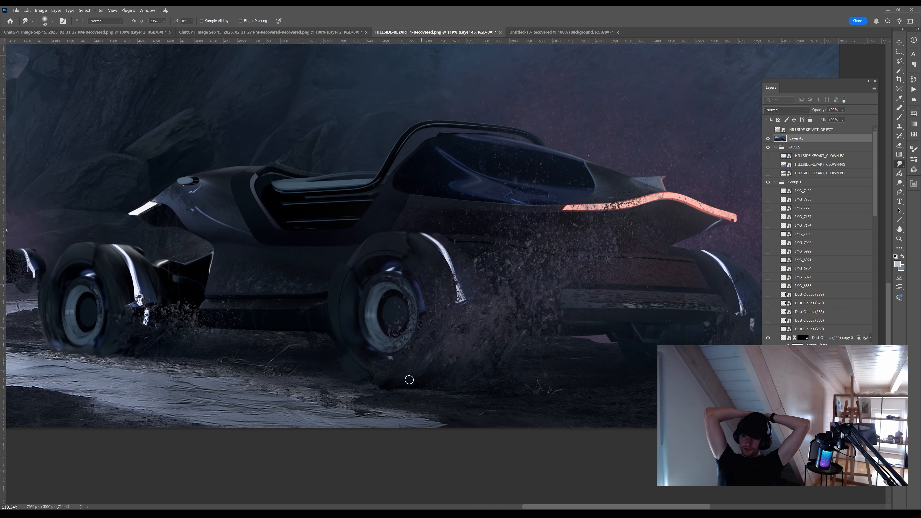
Smudge the rear bodywork and tail edges of the foreground buggy with a large brush
left_click_drag(577, 308, 396, 333)
mouse_move(391, 284)
left_mouse_down()
mouse_move(466, 335)
mouse_move(502, 337)
left_mouse_up()
key("bracketright")
key("bracketright")
key("bracketright")
key("bracketright")
key("bracketright")
key("bracketright")
key("bracketright")
key("bracketright")
key("bracketright")
key("bracketright")
key("bracketright")
key("bracketleft")
key("bracketleft")
key("bracketleft")
key("bracketleft")
key("bracketleft")
key("bracketright")
key("bracketright")
key("bracketright")
key("bracketright")
key("bracketright")
key("bracketright")
key("bracketright")
key("bracketright")
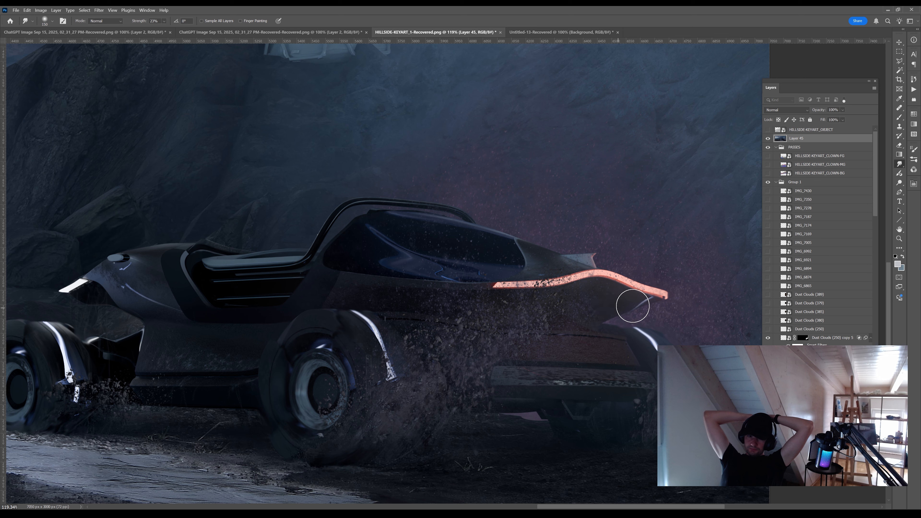
key("bracketleft")
key("bracketleft")
key("bracketleft")
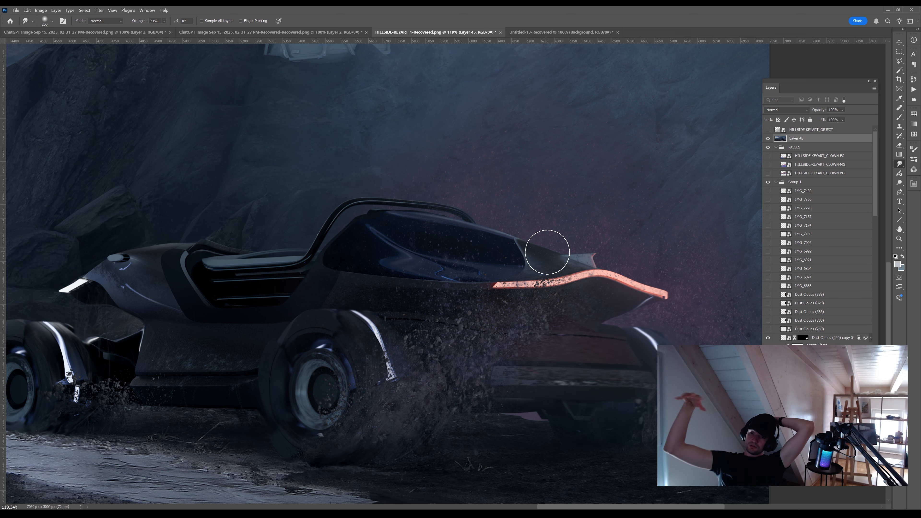
key("bracketright")
key("bracketright")
left_click_drag(343, 304, 534, 303)
Smudge the headlight, nose and front body edge of the foreground buggy
key("bracketleft")
key("bracketleft")
key("bracketleft")
key("bracketleft")
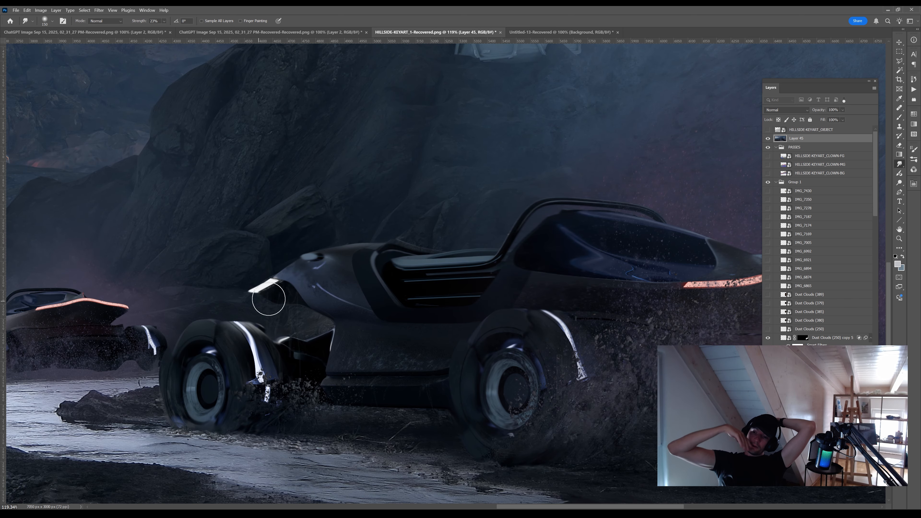
key("bracketright")
key("bracketright")
key("bracketright")
key("bracketright")
key("bracketright")
key("bracketright")
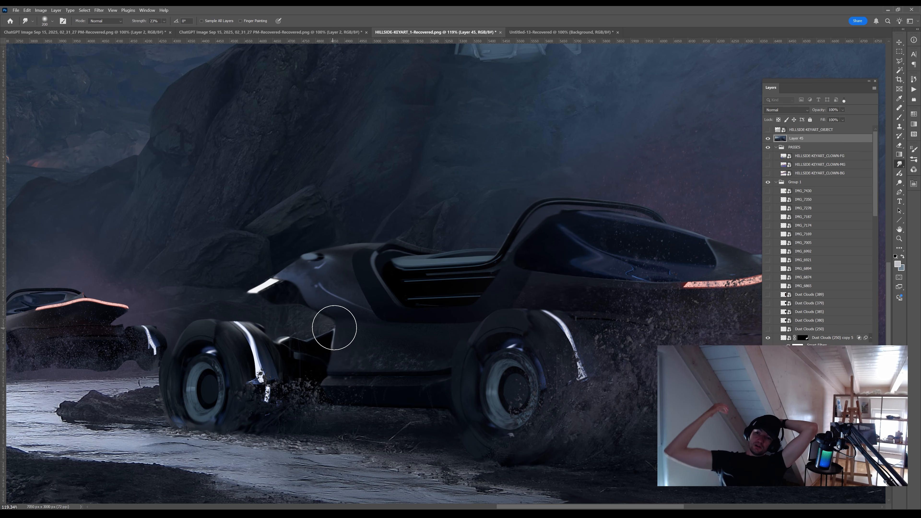
left_click_drag(334, 328, 498, 289)
Smudge the body and tail edges of the small buggy driving behind the stream
left_click_drag(725, 448, 710, 449)
left_click_drag(414, 425, 618, 432)
left_click_drag(598, 336, 583, 332)
key("bracketright")
key("bracketright")
key("bracketright")
key("bracketright")
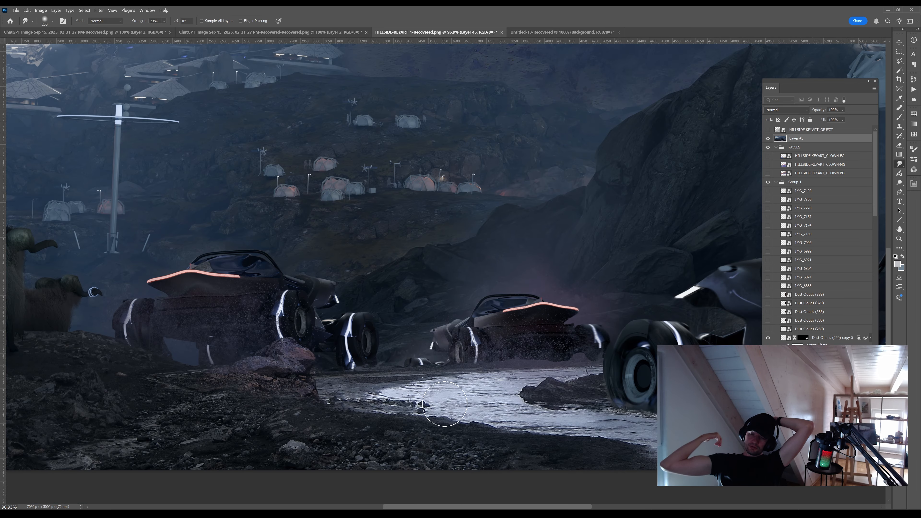
key("bracketleft")
key("bracketleft")
key("bracketleft")
key("bracketleft")
key("bracketleft")
key("bracketleft")
key("bracketright")
key("bracketright")
key("bracketright")
key("bracketright")
left_click_drag(526, 302, 503, 304)
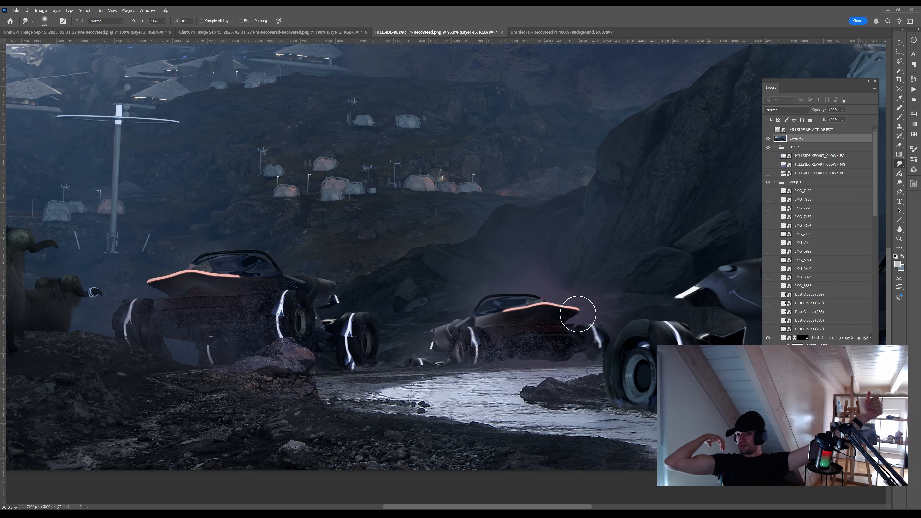
left_click_drag(578, 315, 565, 313)
Smudge the white light strips on the midground buggies' wheels with a very small brush
mouse_move(398, 375)
left_mouse_down()
mouse_move(434, 370)
mouse_move(514, 403)
left_mouse_up()
key("bracketleft")
key("bracketleft")
key("bracketleft")
key("bracketleft")
key("bracketleft")
key("bracketleft")
key("bracketleft")
key("bracketleft")
key("bracketleft")
key("bracketleft")
key("bracketleft")
key("bracketleft")
key("bracketleft")
key("bracketleft")
key("bracketleft")
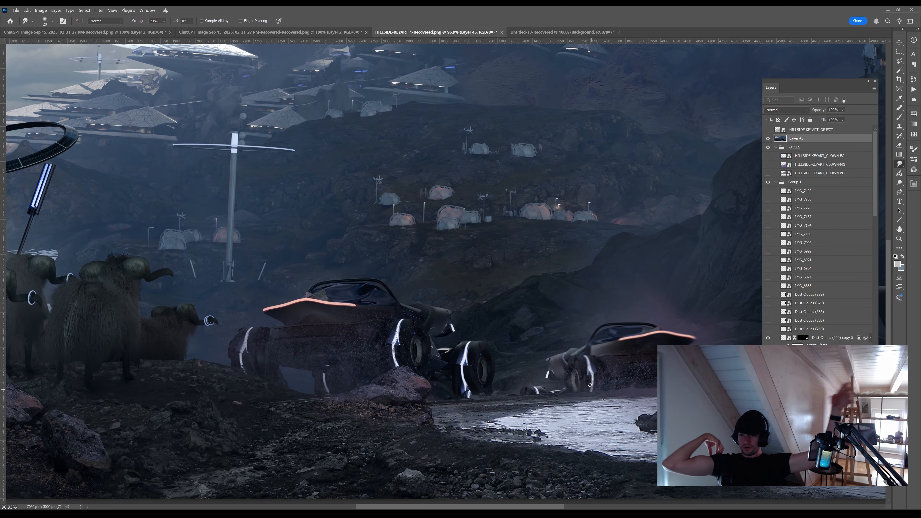
key("bracketleft")
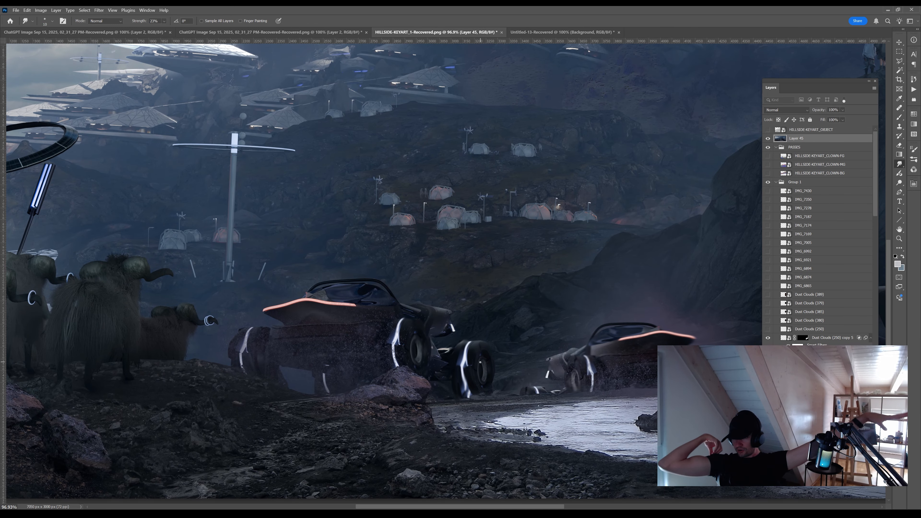
mouse_move(652, 396)
left_mouse_down()
mouse_move(590, 347)
mouse_move(216, 348)
left_mouse_up()
key("b")
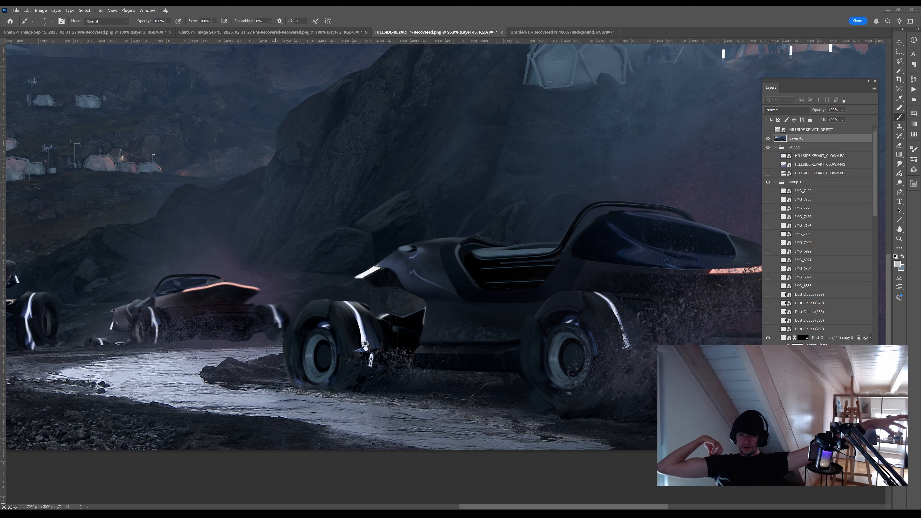
Try placing a pasted orange sparks image in Screen mode behind the foreground buggy's front wheel
key("ctrl+v")
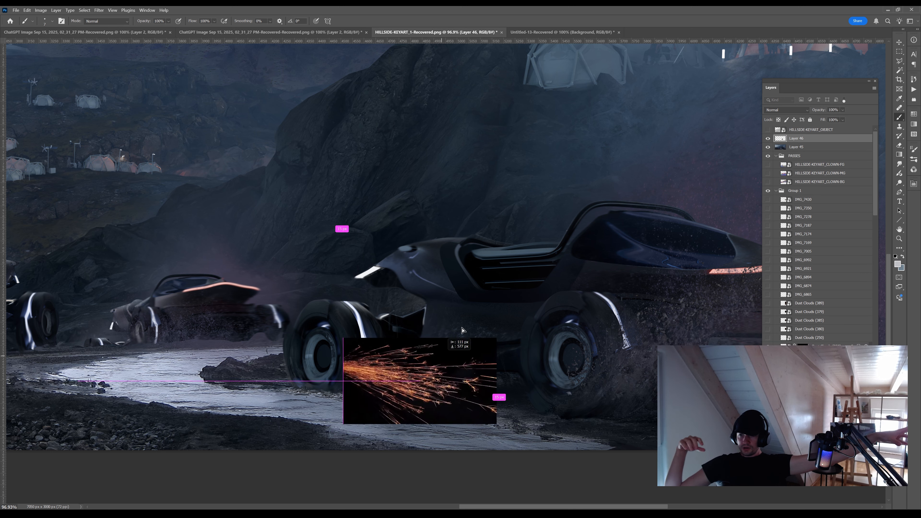
key("shift+alt+s")
left_click_drag(623, 304, 639, 325, "ctrl")
Shift the pasted sparks' hue to blue and adjust their brightness with Levels
key("ctrl+u")
left_click_drag(548, 123, 459, 103)
key("Return")
key("ctrl+l")
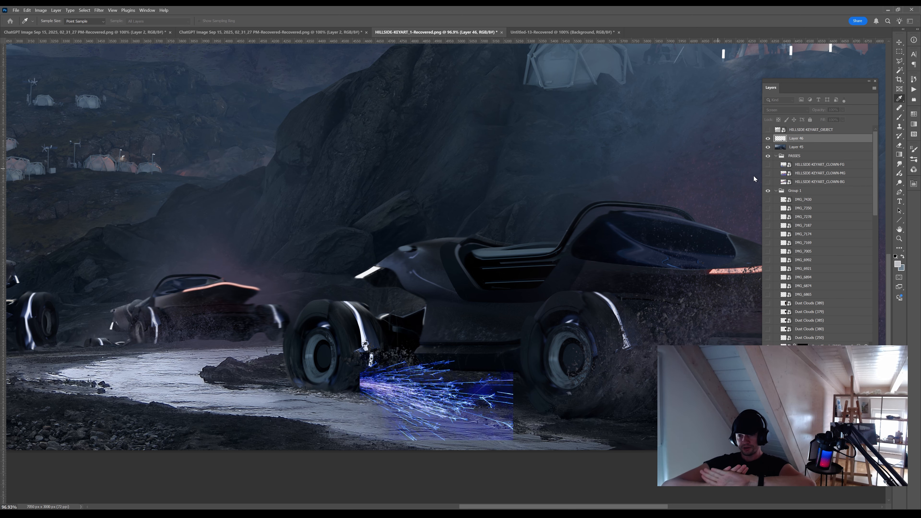
mouse_move(754, 179)
left_mouse_down()
mouse_move(674, 185)
mouse_move(759, 181)
left_mouse_up()
key("Return")
key("ctrl+l")
key("Escape")
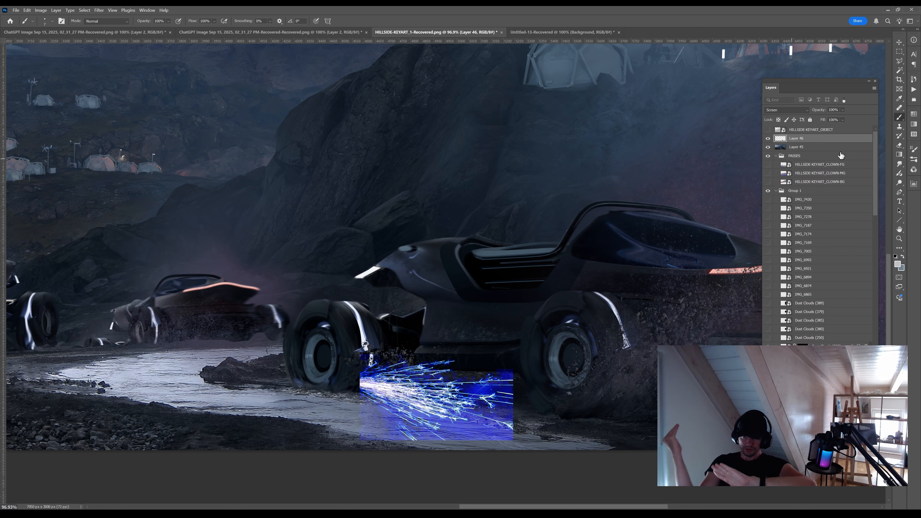
Try adjusting the blue sparks layer's style and transforming it behind the front wheel, and delete the layer
double_click(840, 139)
left_click_drag(709, 162, 737, 163)
key("Return")
key("ctrl+t")
left_click_drag(431, 392, 401, 381)
key("Return")
key("Delete")
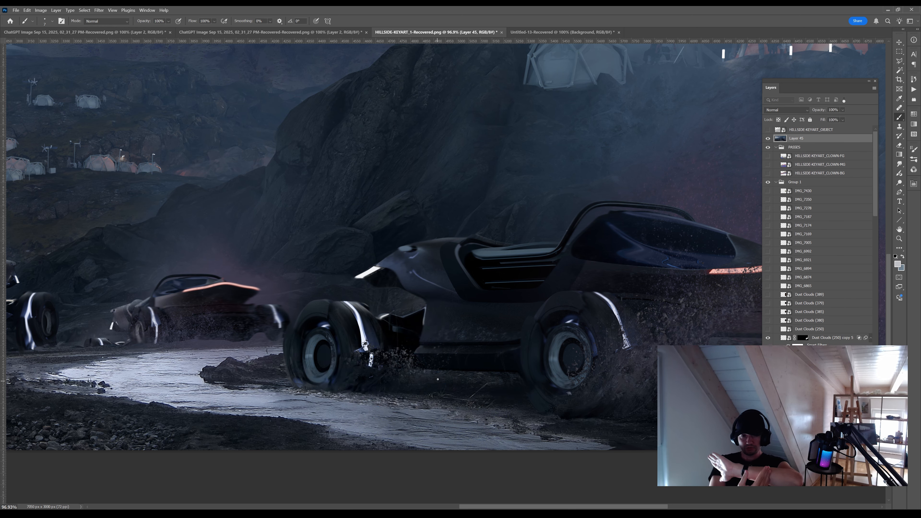
Add a new layer above the stamped artwork, fill it with black and give it a lightening blend mode
key("ctrl+shift+alt+n")
left_click_drag(526, 395, 594, 395, "ctrl")
left_click(538, 353, "alt")
left_click(541, 349, "alt")
left_click_drag(565, 357, 492, 357, "ctrl")
key("g")
key("d")
left_click(686, 307)
left_click(787, 110)
left_click(784, 191)
Paint small glowing blue sparks around the foreground buggy's middle wheel on a layer clipped to the black layer
key("b")
left_click_drag(434, 272, 468, 272, "ctrl")
left_click_drag(645, 406, 255, 290)
left_click(274, 339, "alt")
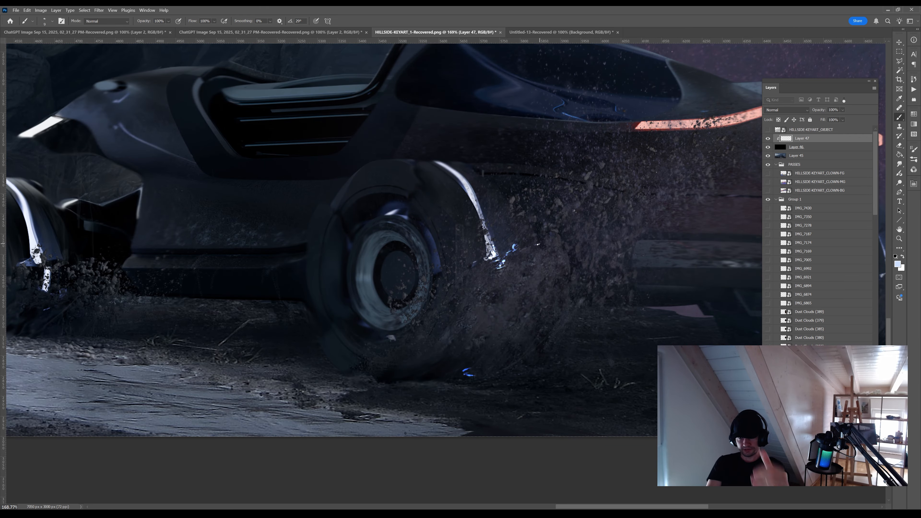
left_click_drag(528, 207, 516, 241)
left_click_drag(580, 153, 527, 228)
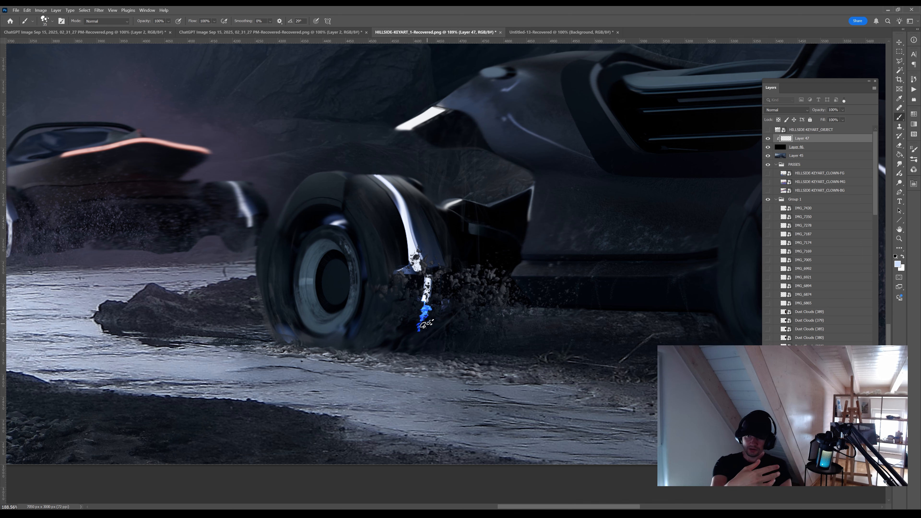
Paint more blue sparks below the light strips of the foreground buggy's front and rear wheels, and ready a larger soft brush
mouse_move(426, 324)
left_mouse_down()
mouse_move(410, 341)
mouse_move(426, 348)
left_mouse_up()
key("e")
key("b")
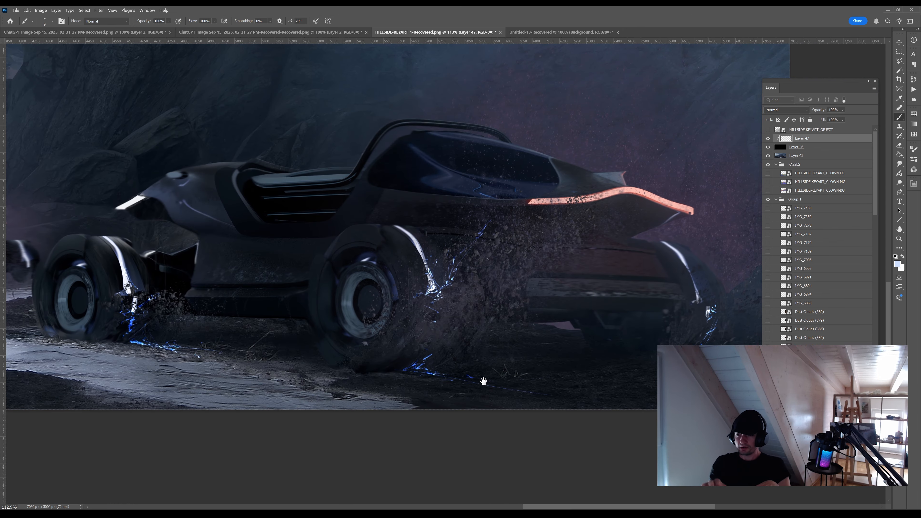
mouse_move(841, 372)
left_mouse_down()
mouse_move(514, 373)
mouse_move(556, 430)
left_mouse_up()
key("b")
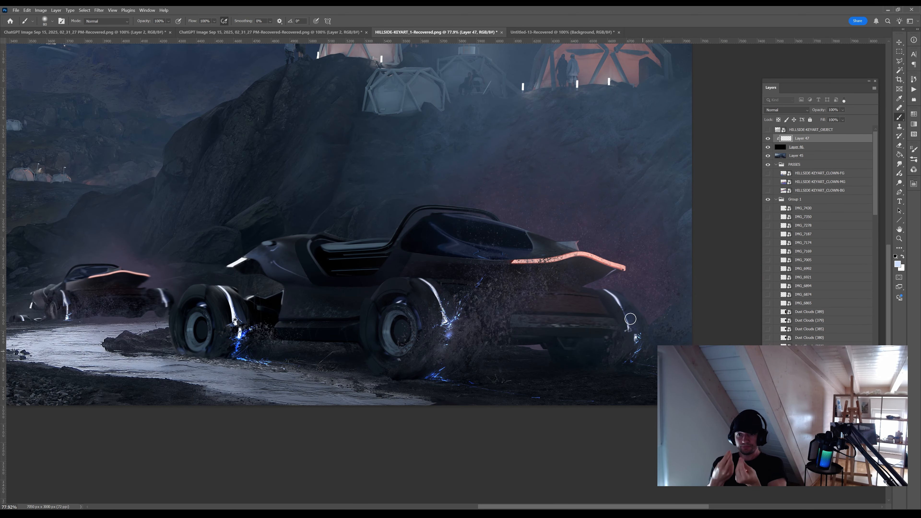
Try a large soft brush dab beneath the foreground buggy, and undo it
left_click_drag(67, 307, 373, 314)
key("bracketright")
key("bracketright")
key("bracketright")
key("bracketright")
key("bracketright")
key("bracketright")
key("bracketright")
key("bracketright")
scroll(654, 347, "down", 5)
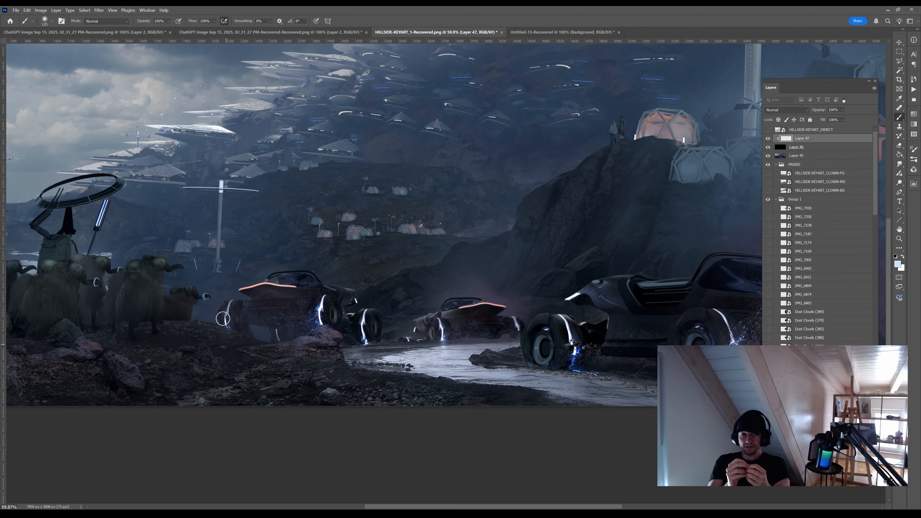
key("bracketright")
key("bracketright")
key("bracketright")
key("bracketright")
key("bracketright")
key("bracketright")
key("bracketright")
key("bracketright")
key("bracketright")
key("bracketright")
left_click(614, 358)
key("ctrl+z")
Sample the blue of the herder's glowing rod and paint a small soft glow along it on the sparks layer
key("bracketleft")
key("bracketleft")
key("bracketleft")
key("bracketleft")
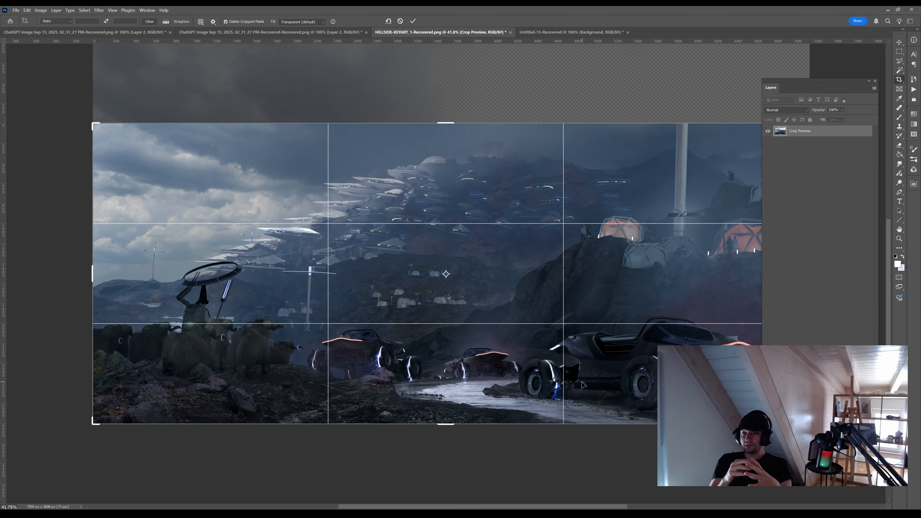
left_click_drag(584, 377, 563, 371)
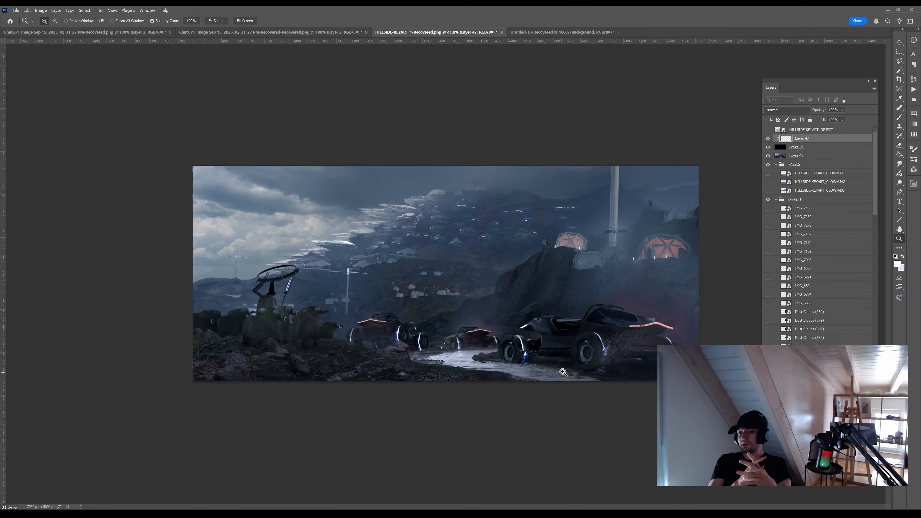
key("b")
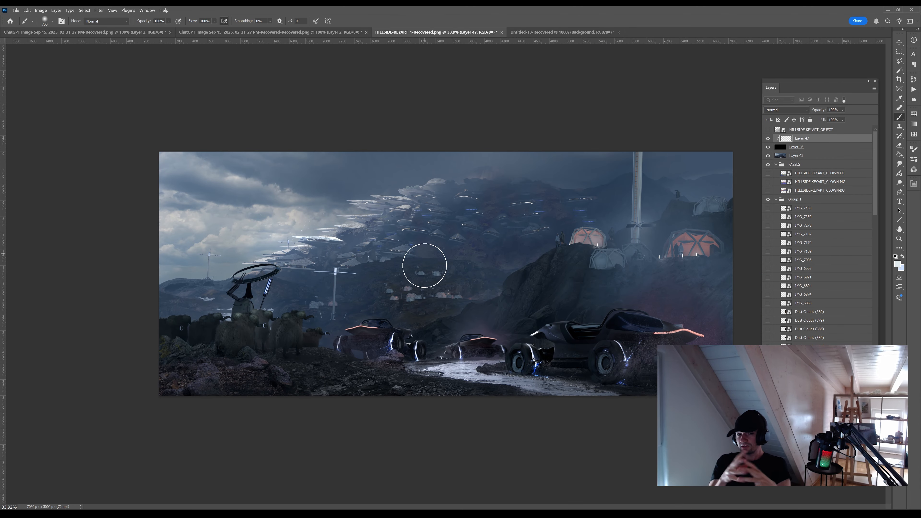
left_click(272, 279, "alt")
left_click(269, 283, "alt")
key("bracketleft")
key("bracketleft")
key("bracketleft")
key("bracketleft")
key("bracketleft")
key("bracketleft")
key("bracketleft")
left_click_drag(270, 279, 264, 295)
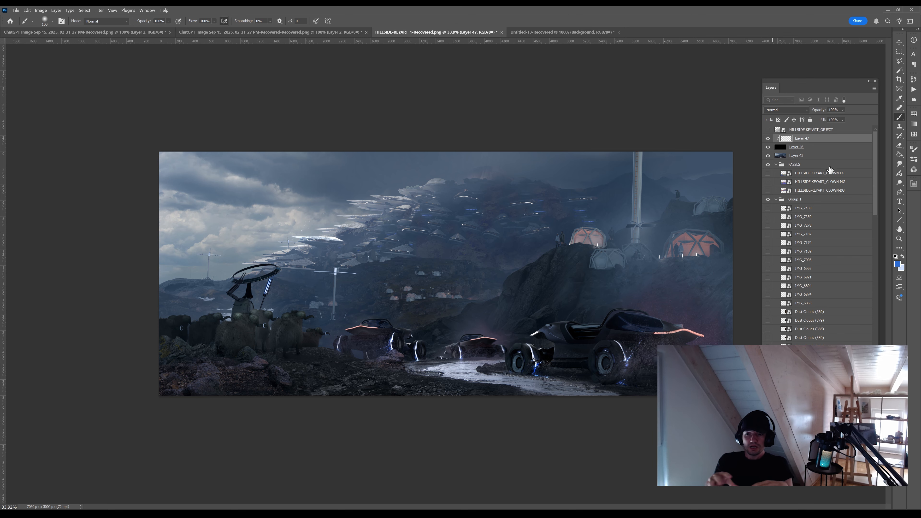
Smudge the horned herd on the stamped artwork layer with a smaller brush at 23% strength
left_click(823, 155)
left_click_drag(231, 348, 363, 365)
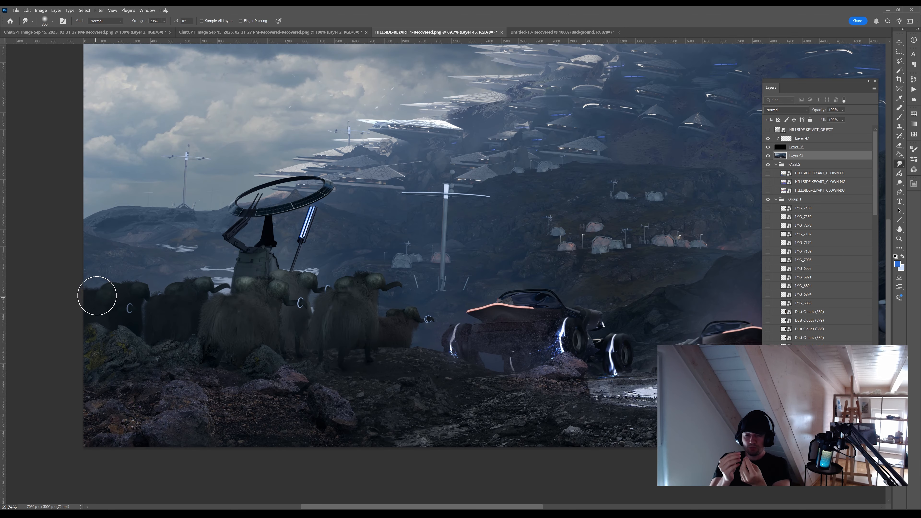
key("bracketleft")
key("bracketleft")
key("bracketleft")
key("bracketleft")
key("bracketleft")
key("bracketleft")
key("bracketright")
key("bracketright")
key("bracketright")
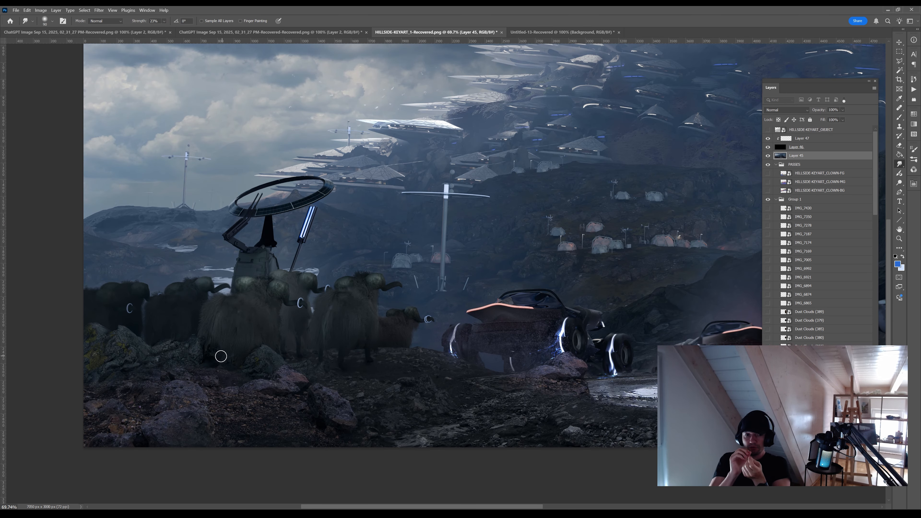
key("z")
mouse_move(305, 396)
left_mouse_down()
mouse_move(243, 369)
mouse_move(232, 374)
left_mouse_up()
left_click_drag(580, 377, 597, 376)
Add a new layer above the stamped artwork for subtle gradients in dark tones sampled from the hillside and foreground
key("ctrl+alt+shift+n")
key("g")
key("shift+g")
left_click(556, 303, "alt")
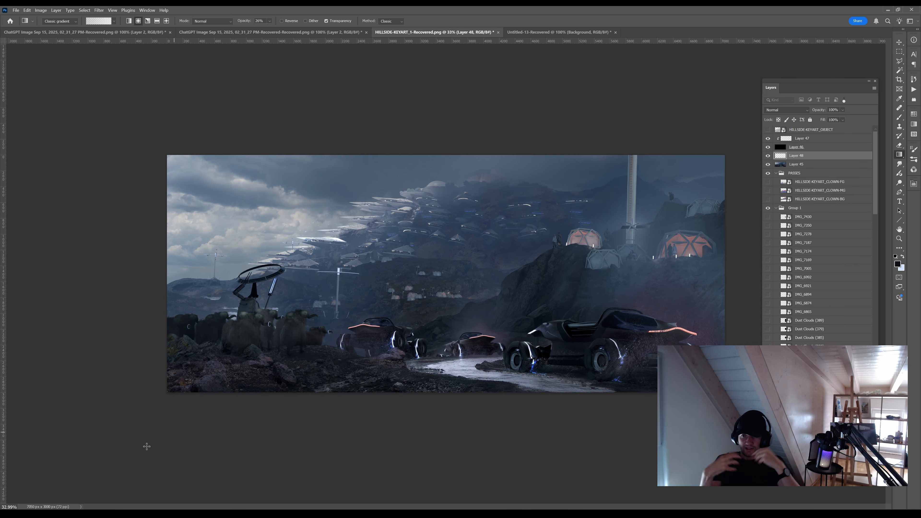
left_click(288, 381, "alt")
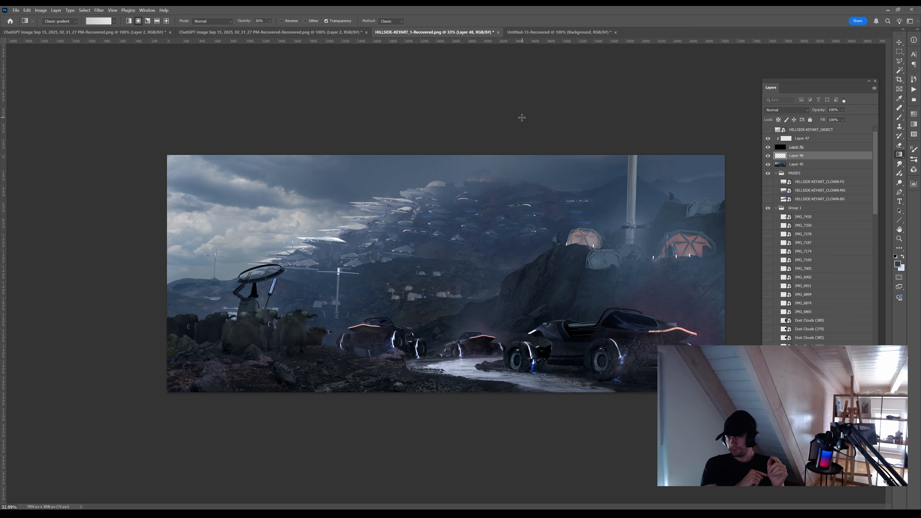
key("z")
mouse_move(268, 327)
left_mouse_down()
mouse_move(343, 331)
mouse_move(274, 335)
left_mouse_up()
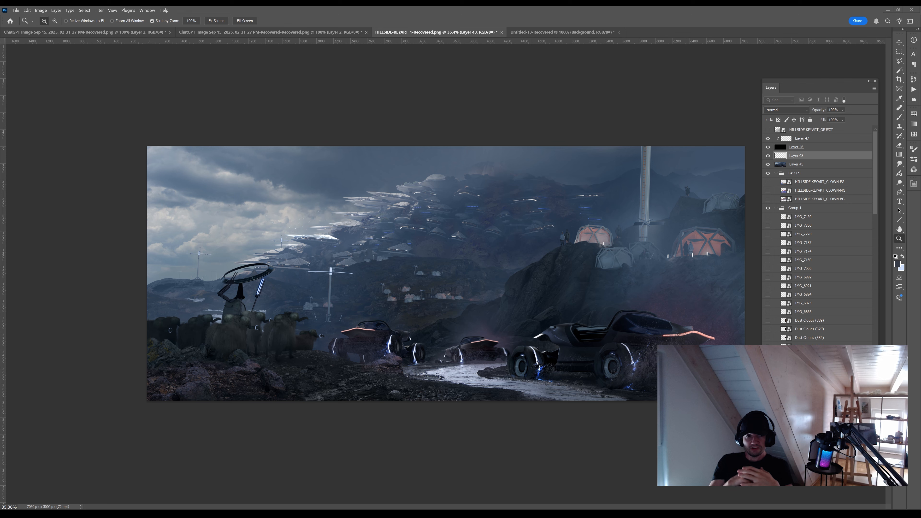
Stamp all visible artwork onto a new top layer, motion-blur it, and hide it with an inverted black mask
key("ctrl+alt+shift+e")
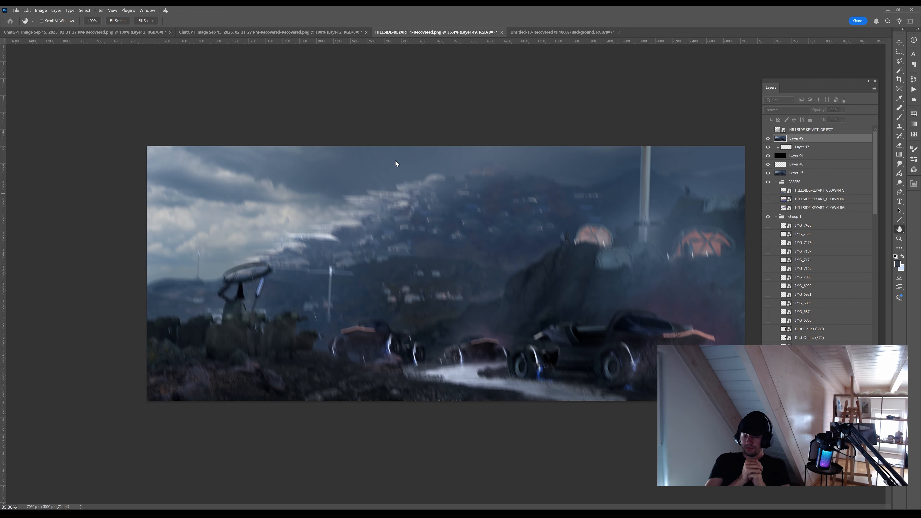
left_click(811, 479)
key("g")
key("ctrl+i")
key("x")
key("z")
Reveal the motion blur on the foreground buggy's rear and canopy with white mask gradients at 100% opacity, undoing the last two
left_click_drag(673, 404, 718, 404)
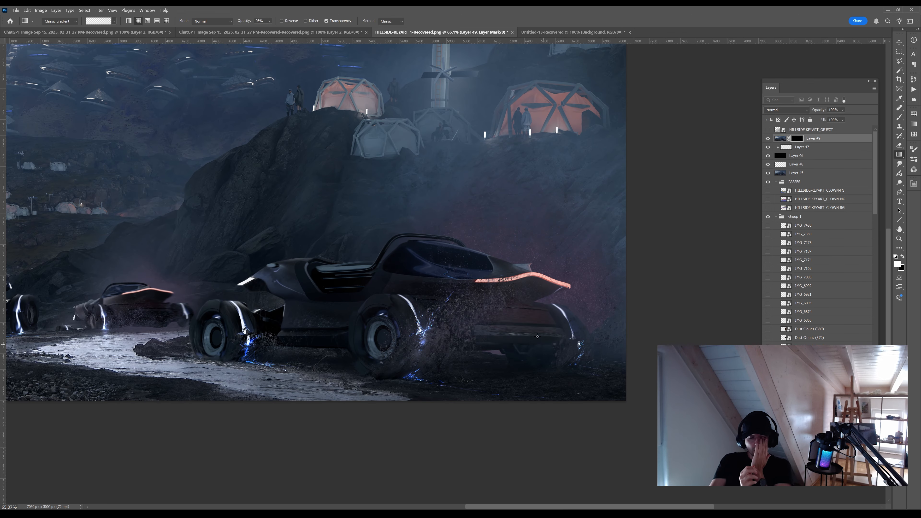
left_click_drag(563, 329, 612, 328)
key("0")
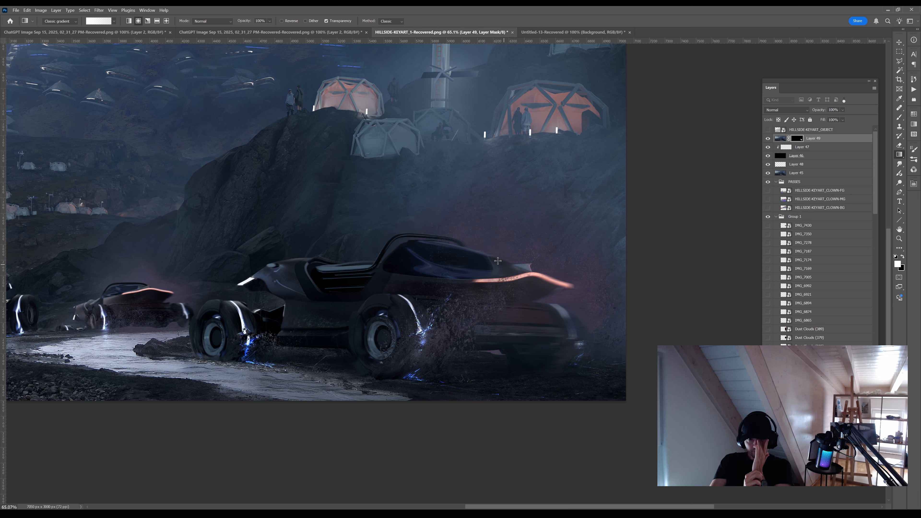
left_click_drag(500, 249, 507, 250)
left_click_drag(415, 295, 432, 297)
left_click_drag(419, 329, 429, 330)
key("ctrl+z")
key("ctrl+z")
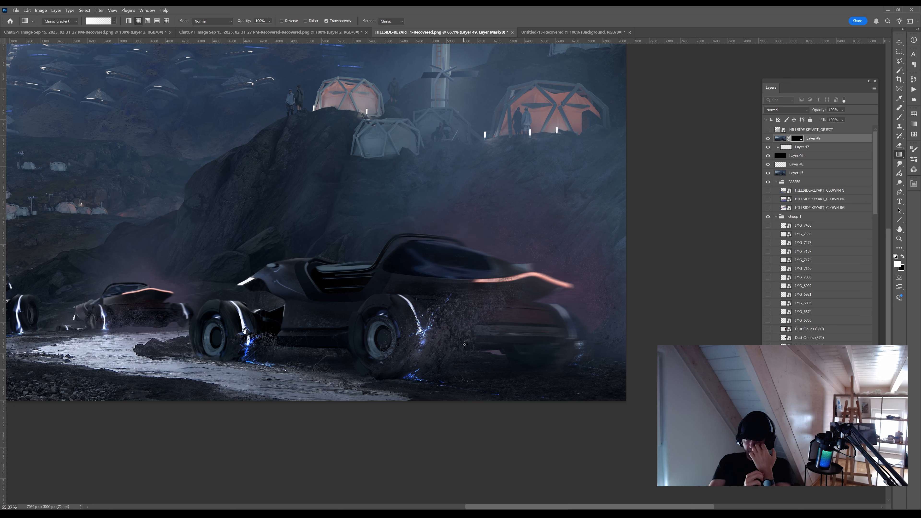
Mask the motion blur back out around the sparks at the foreground buggy's rear wheel
key("x")
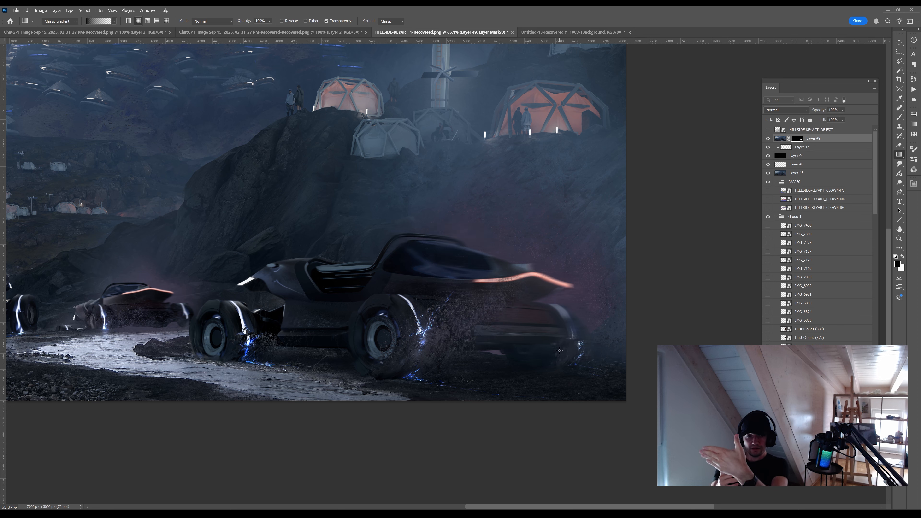
key("x")
key("x")
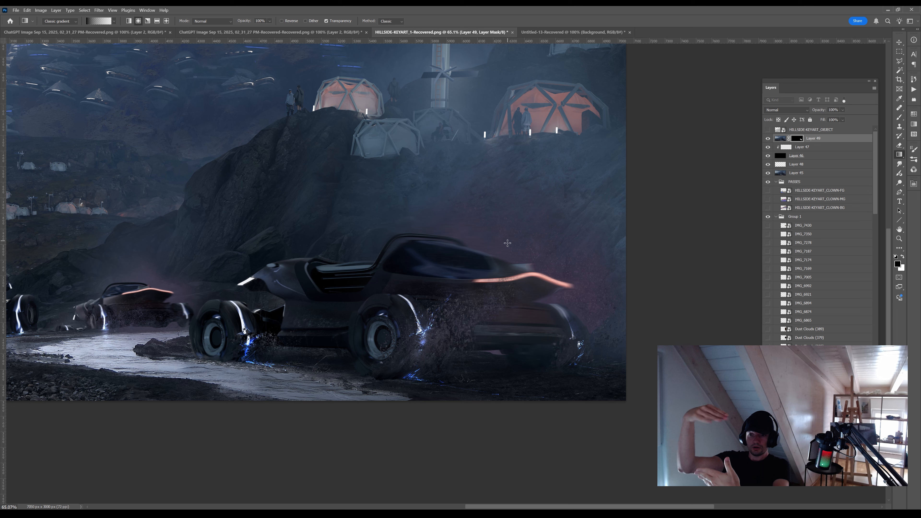
Reveal the motion blur on the foreground buggy's front hood, cockpit edge and the body behind its front wheel
key("x")
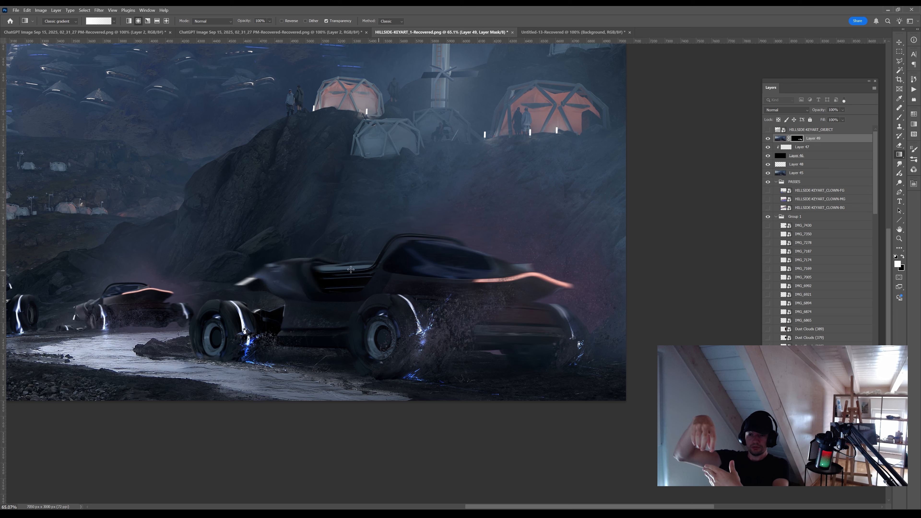
key("x")
key("x")
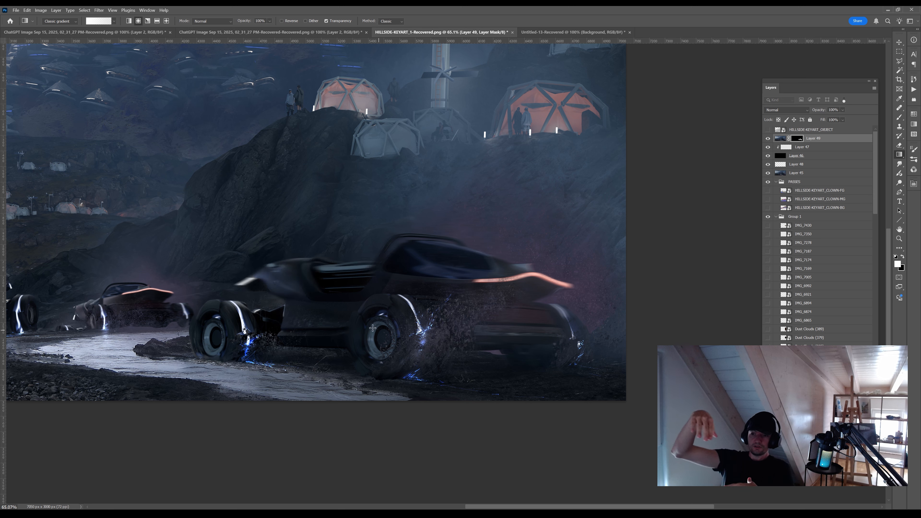
left_click_drag(299, 315, 281, 305)
key("x")
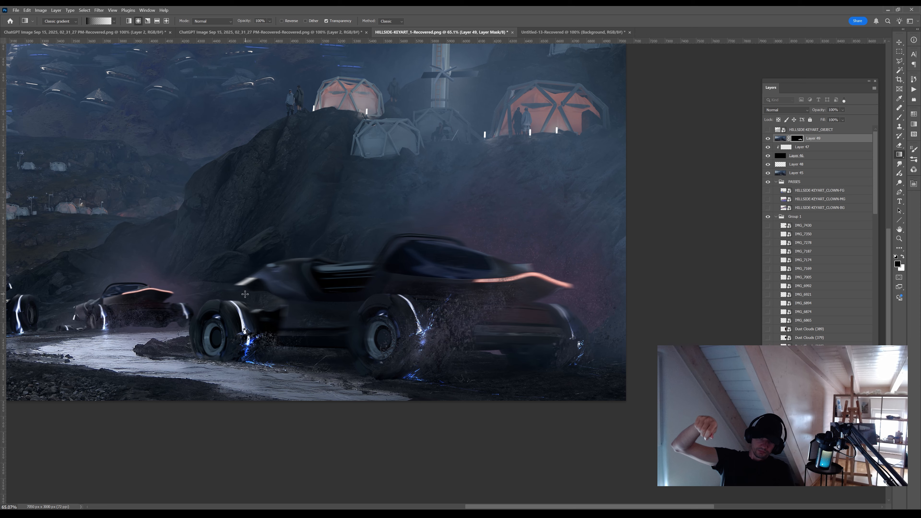
key("x")
key("z")
left_click_drag(631, 261, 594, 261)
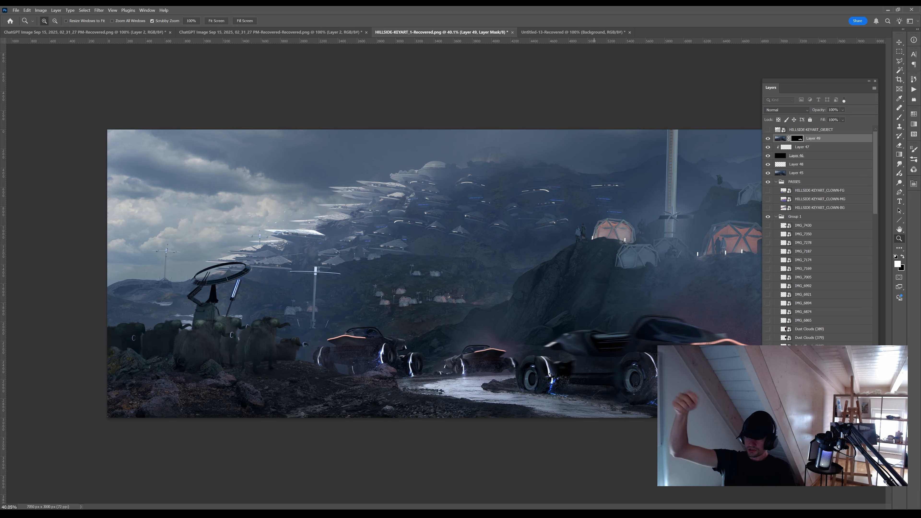
Mask the motion blur out over the flying dirt behind the foreground buggy's middle wheel and beside its glowing rear strip
key("z")
left_click_drag(643, 379, 707, 379)
key("z")
left_click_drag(603, 357, 527, 357)
left_click_drag(674, 356, 743, 355)
key("x")
left_click_drag(510, 341, 529, 339)
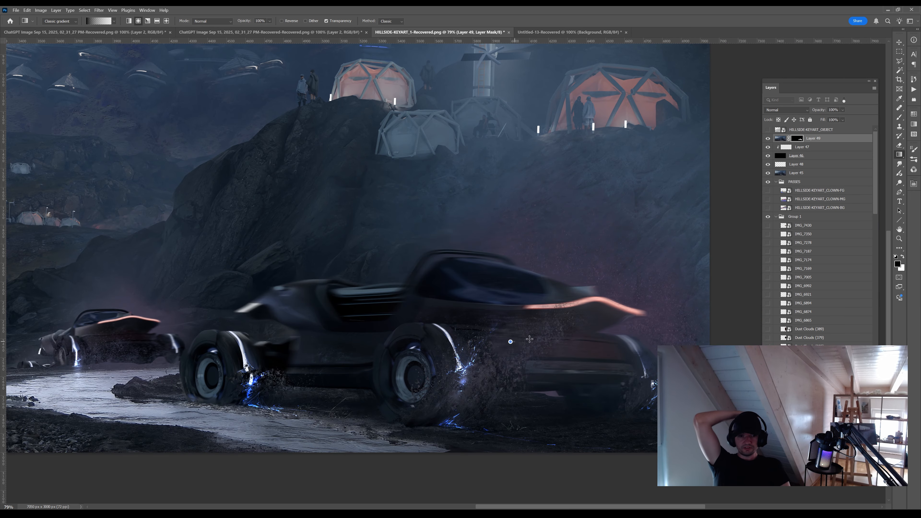
left_click_drag(578, 317, 578, 316)
key("x")
key("x")
key("x")
key("x")
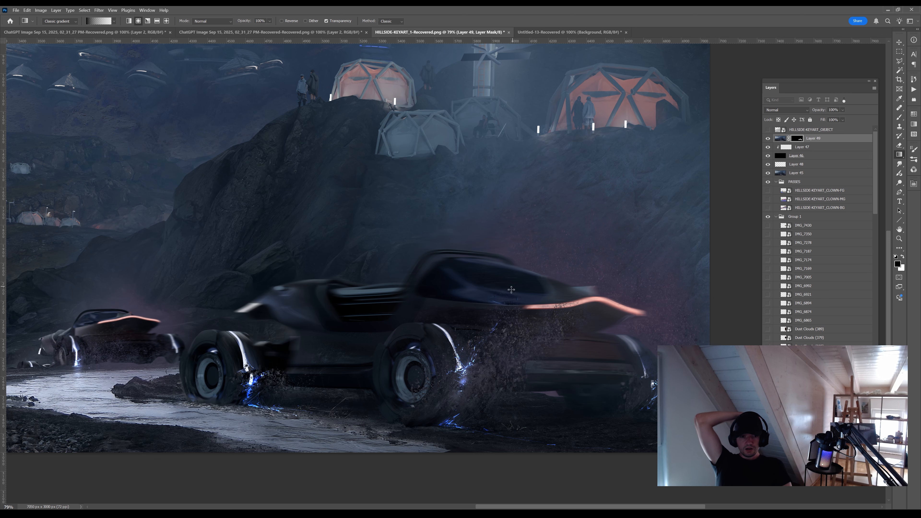
left_click_drag(442, 320, 464, 309)
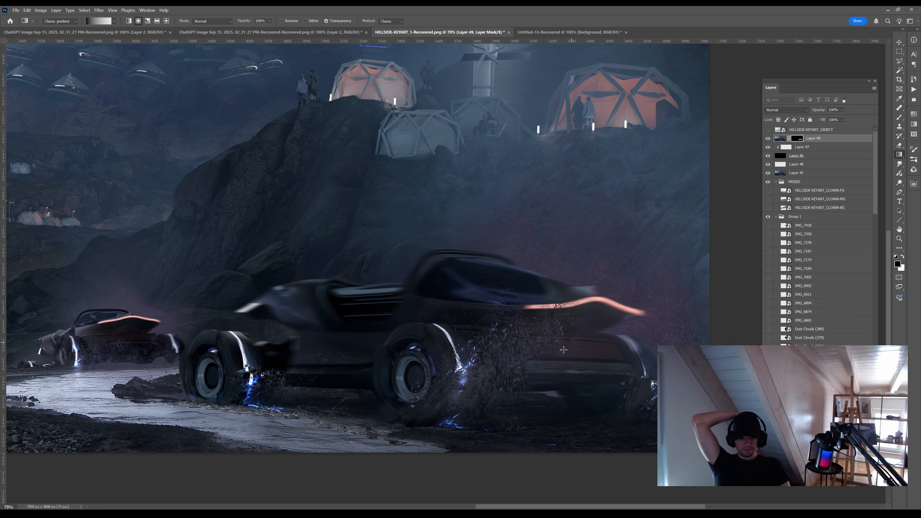
key("z")
left_click_drag(563, 350, 293, 301)
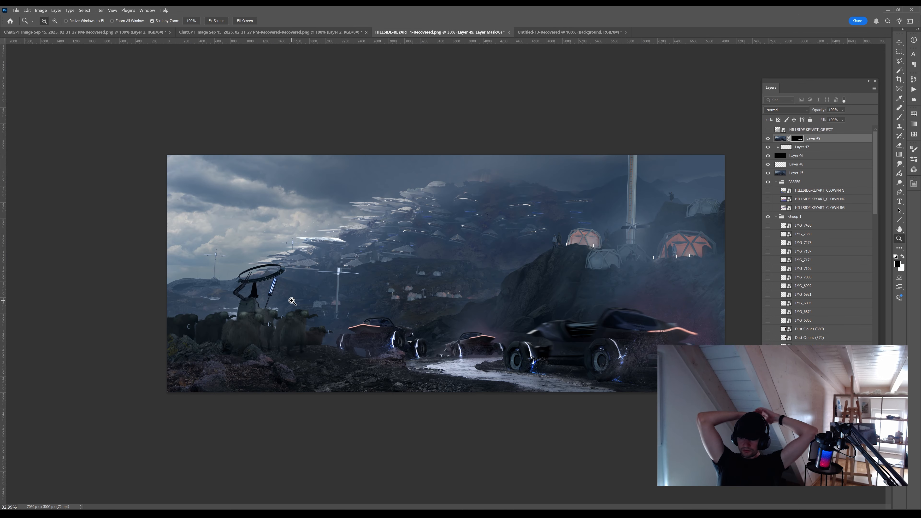
Reveal the motion blur over the horned animals in the herd with white gradients on the layer mask
left_click_drag(252, 380, 326, 370)
key("g")
key("x")
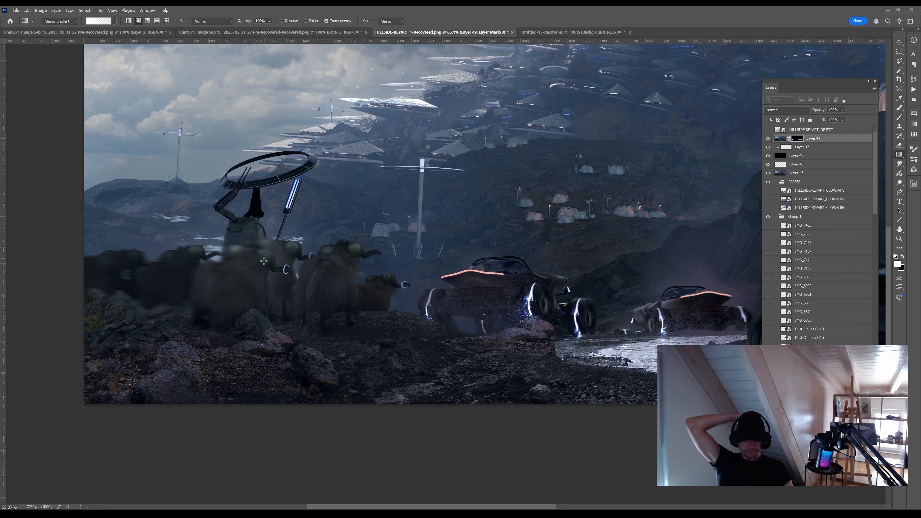
key("x")
key("x")
scroll(350, 271, "down", 3)
key("x")
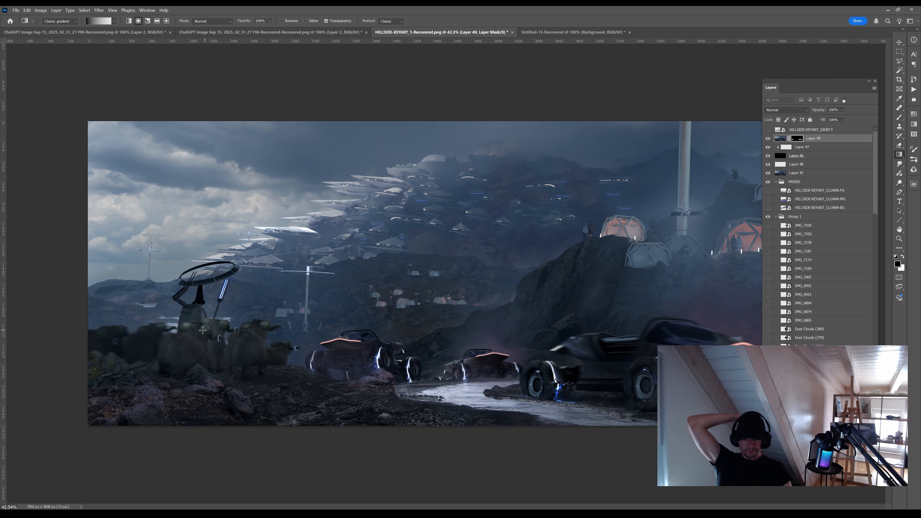
Refine the motion blur mask over the herd with alternating black and white gradients
key("z")
key("g")
key("x")
mouse_move(196, 340)
left_mouse_down()
mouse_move(265, 338)
mouse_move(191, 338)
left_mouse_up()
key("z")
left_click_drag(346, 363, 283, 341)
key("g")
key("x")
key("z")
left_click_drag(194, 327, 63, 328)
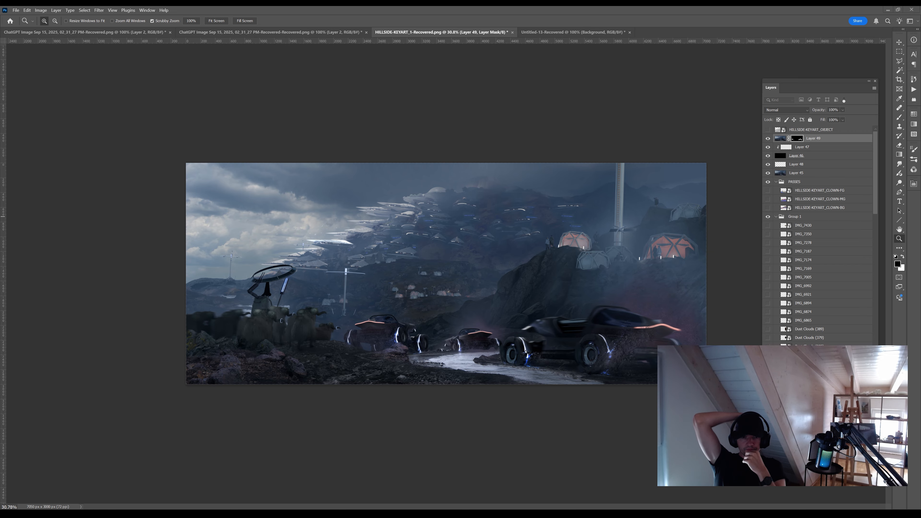
Try placing the Experimental (13) light effect behind the foreground buggy in Screen blend mode
left_click_drag(446, 273, 633, 382)
key("Return")
left_click(787, 110)
left_click(778, 185)
left_click_drag(598, 355, 671, 355)
left_click_drag(617, 370, 566, 370)
left_click_drag(744, 392, 580, 377)
left_click_drag(587, 370, 551, 370)
left_click_drag(565, 359, 629, 367)
mouse_move(629, 366)
left_mouse_down()
mouse_move(616, 367)
mouse_move(635, 366)
left_mouse_up()
Try masking and repositioning the Experimental (13) light effect, and delete its layer
left_click(810, 479)
key("g")
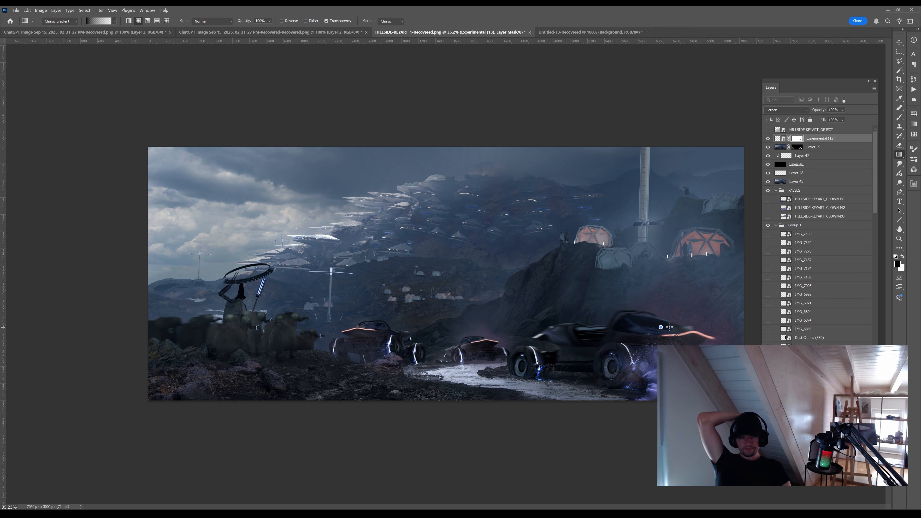
key("ctrl+t")
left_click_drag(592, 345, 567, 313)
key("Return")
left_click(777, 139)
key("Delete")
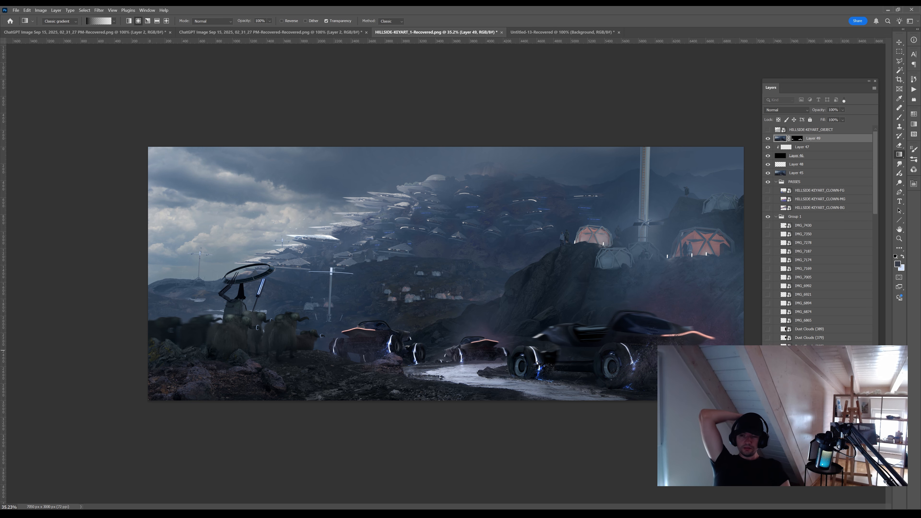
Place the Element Caustic (16) effect in Screen blend mode and position it behind the foreground buggy's rear wheel
key("Return")
left_click(786, 110)
left_click(777, 185)
key("ctrl+t")
left_click_drag(385, 189, 616, 301)
left_click_drag(569, 259, 612, 319)
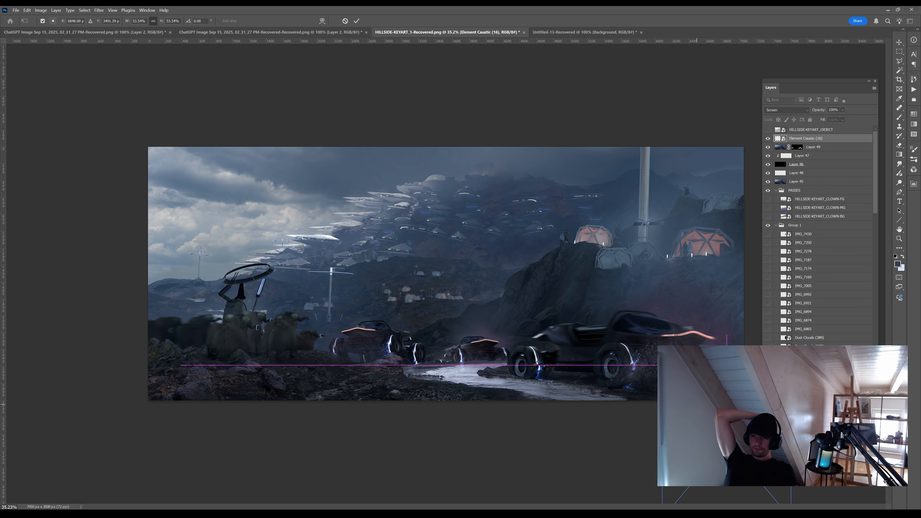
left_click_drag(705, 414, 702, 375)
key("Return")
left_click_drag(656, 401, 682, 402)
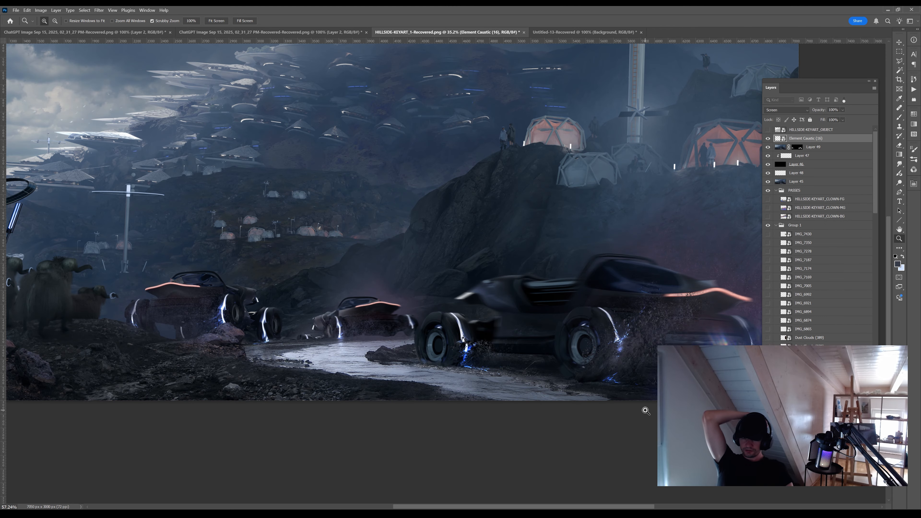
Shift the caustic effect toward saturated blue with a Color Balance adjustment
key("ctrl+l")
key("Return")
left_click_drag(746, 285, 692, 337)
left_click_drag(579, 299, 567, 349)
left_click_drag(500, 348, 531, 428)
Add a new layer above the caustic effect and prepare a light grey gradient at 17% opacity
key("g")
key("ctrl+shift+alt+n")
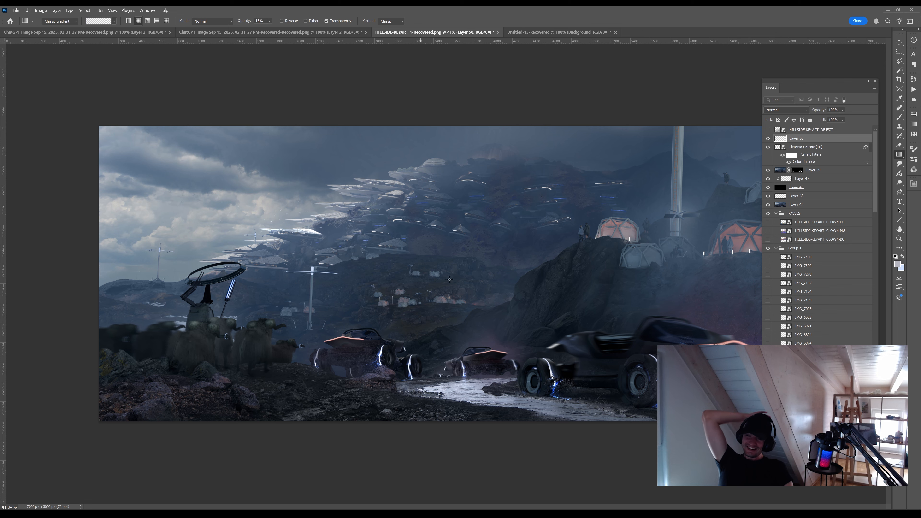
key("b")
key("z")
mouse_move(675, 385)
left_mouse_down()
mouse_move(629, 386)
mouse_move(651, 378)
left_mouse_up()
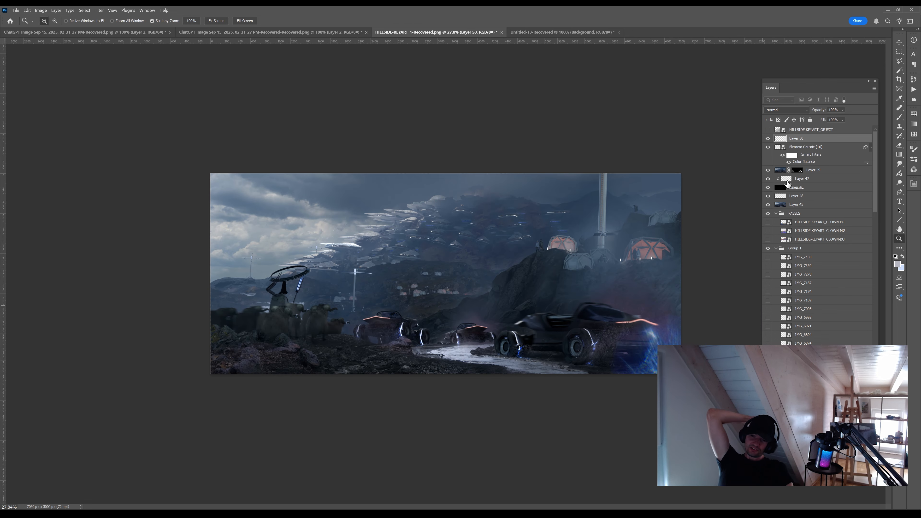
Paint a soft white glow on the sparks layer at the base of the foreground buggy's middle wheel light strip
left_click_drag(431, 380, 503, 387)
left_click(811, 180)
key("b")
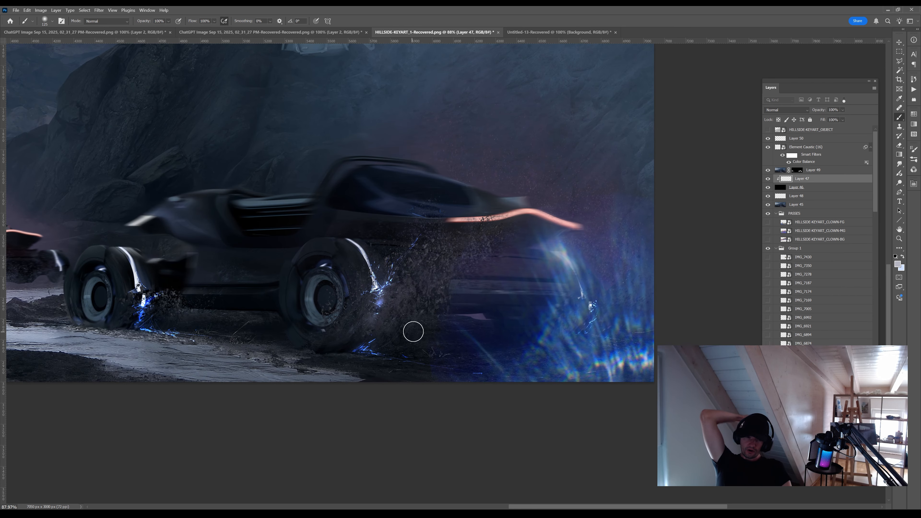
left_click(377, 302)
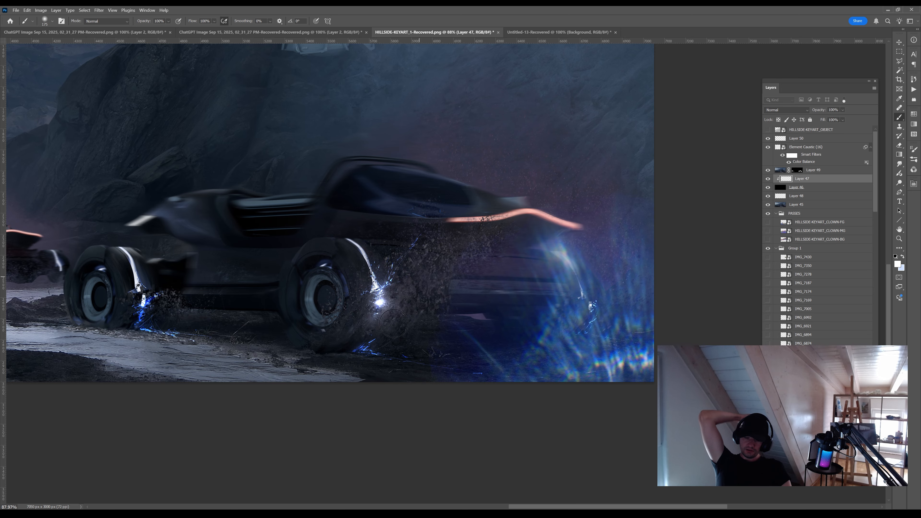
Reduce the brush size and sample bright blue from the ground sparks below the foreground buggy's middle wheel
key("z")
left_click_drag(647, 409, 609, 422)
left_click_drag(596, 350, 670, 353)
key("b")
key("bracketleft")
key("bracketleft")
key("bracketleft")
key("bracketleft")
key("bracketleft")
key("bracketleft")
key("bracketleft")
key("bracketleft")
key("bracketleft")
key("bracketleft")
key("bracketleft")
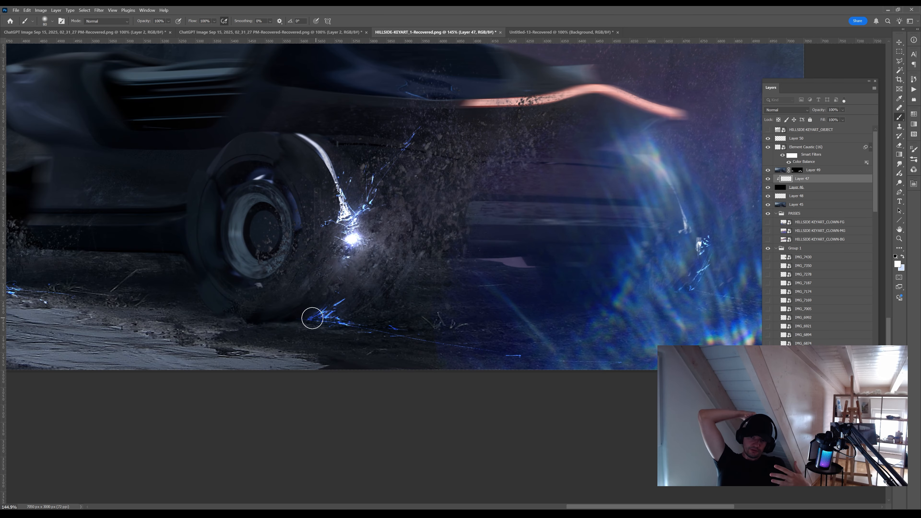
key("bracketright")
left_click(321, 310, "alt")
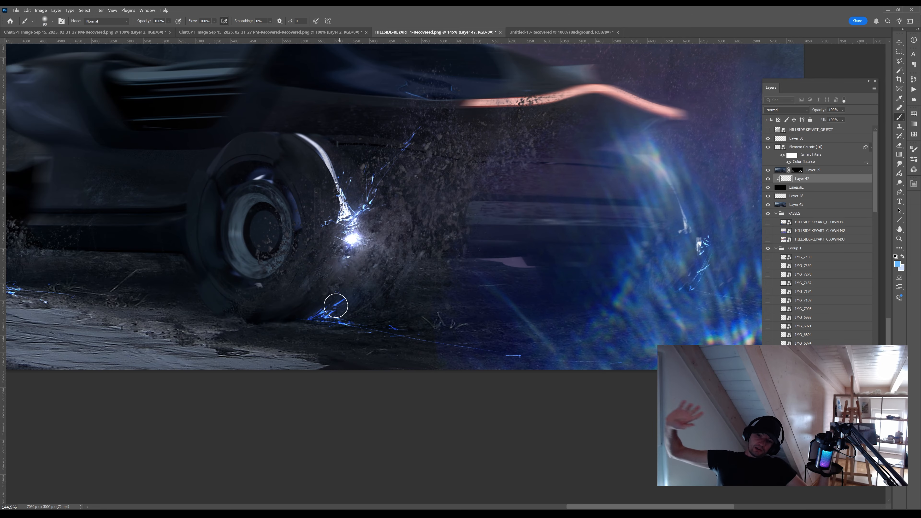
Check the values of the whole key art in a greyscale proof and return to the colour view
key("z")
left_click_drag(336, 306, 268, 308)
key("e")
key("ctrl+y")
key("ctrl+y")
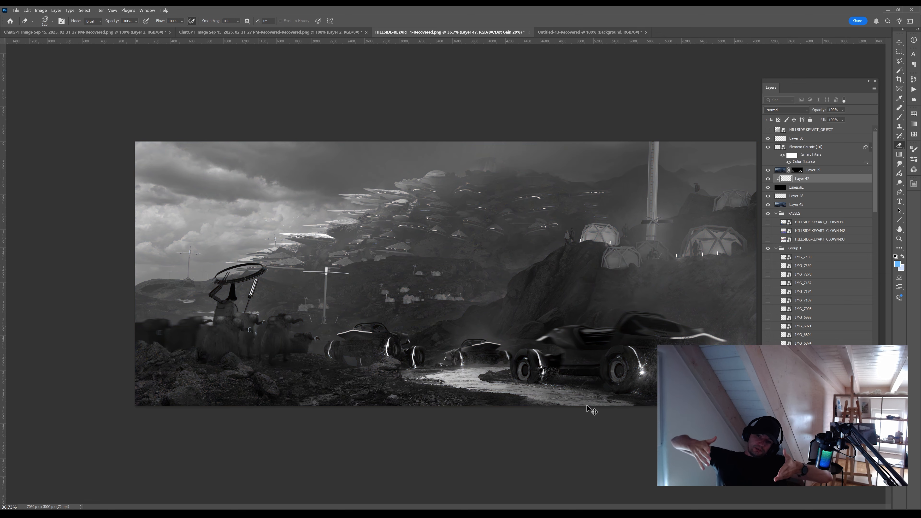
key("ctrl+z")
key("ctrl+z")
Paint a soft blue glow around the sparks at the buggies' wheels on Layer 47
key("b")
left_click(642, 371)
key("bracketright")
key("bracketright")
key("bracketright")
key("bracketright")
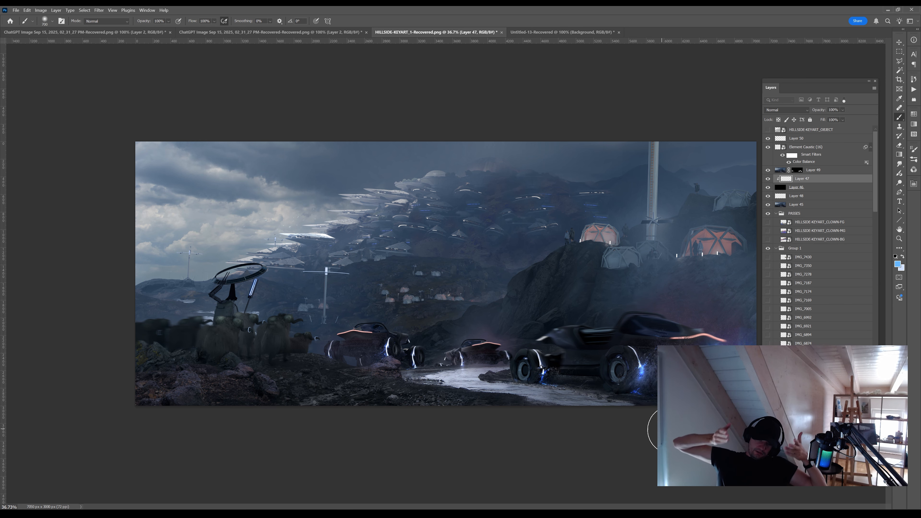
key("bracketleft")
key("bracketleft")
key("bracketleft")
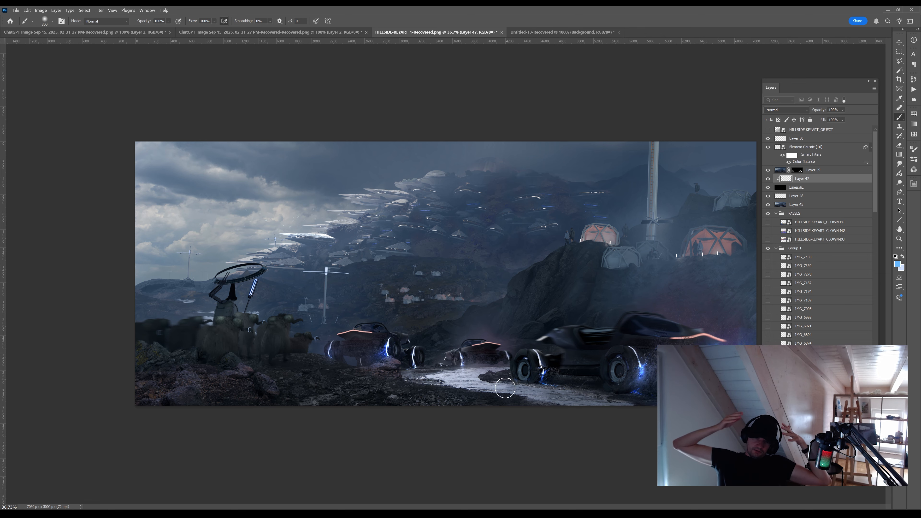
Merge all visible layers into a new layer above Layer 50 and show the image in full-screen mode
key("z")
left_click_drag(510, 404, 534, 424)
left_click(823, 138)
key("ctrl+alt+shift+e")
left_click_drag(614, 160, 606, 161)
key("f")
key("f")
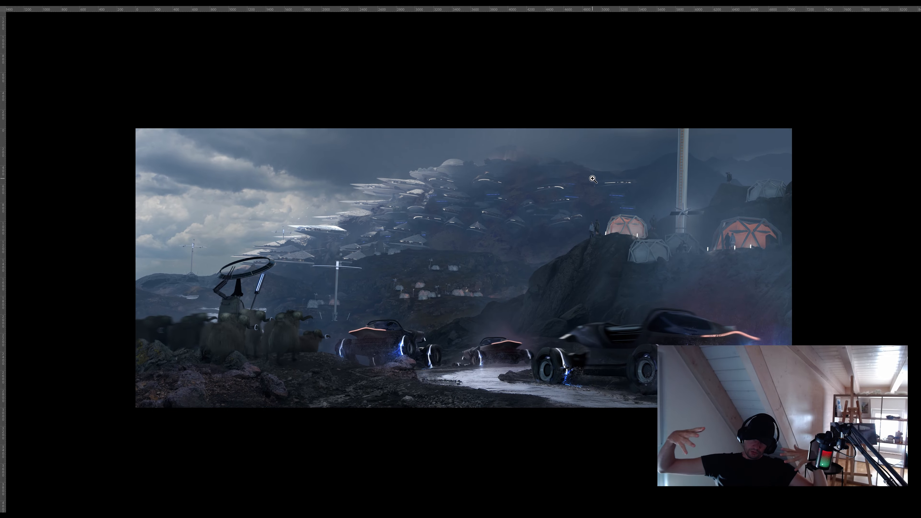
key("f")
key("f")
Select the dark tones between the second buggy's wheels with the Magic Wand and copy them to a new layer
key("w")
key("z")
left_click_drag(418, 362, 533, 362)
left_click(160, 21)
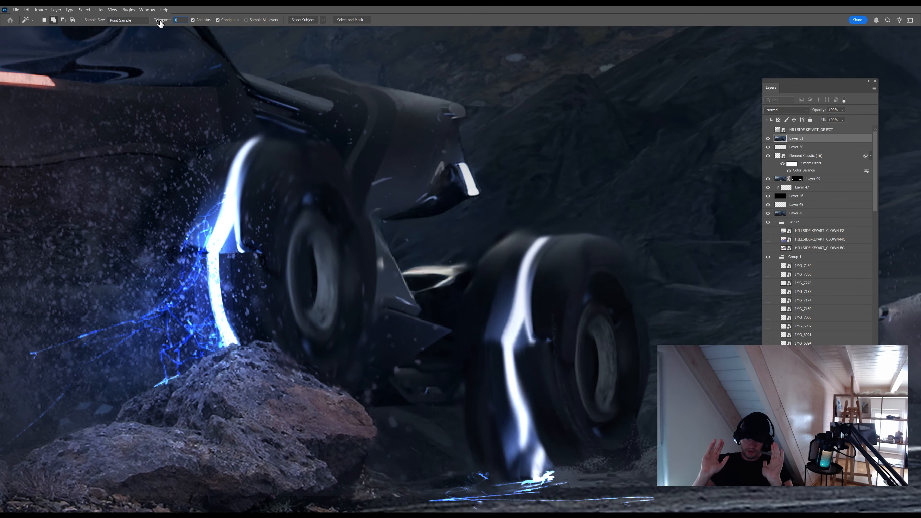
left_click(439, 349)
key("z")
left_click_drag(468, 247, 381, 249)
key("ctrl+j")
Apply an image adjustment to the copied dark-tone layer
left_click(40, 9)
left_click(142, 41)
left_click(41, 10)
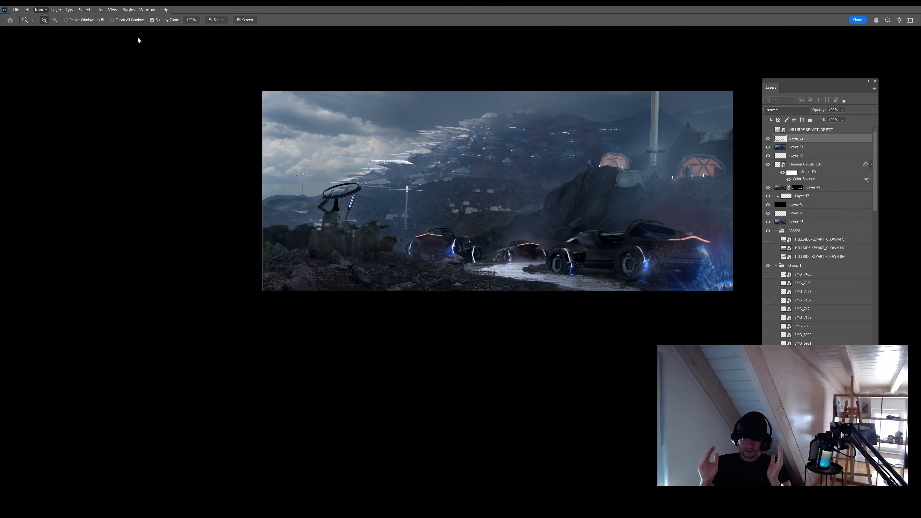
left_click(139, 41)
left_click(699, 112)
Set the adjusted layer's opacity to 22% and change its blend mode
key("2")
key("2")
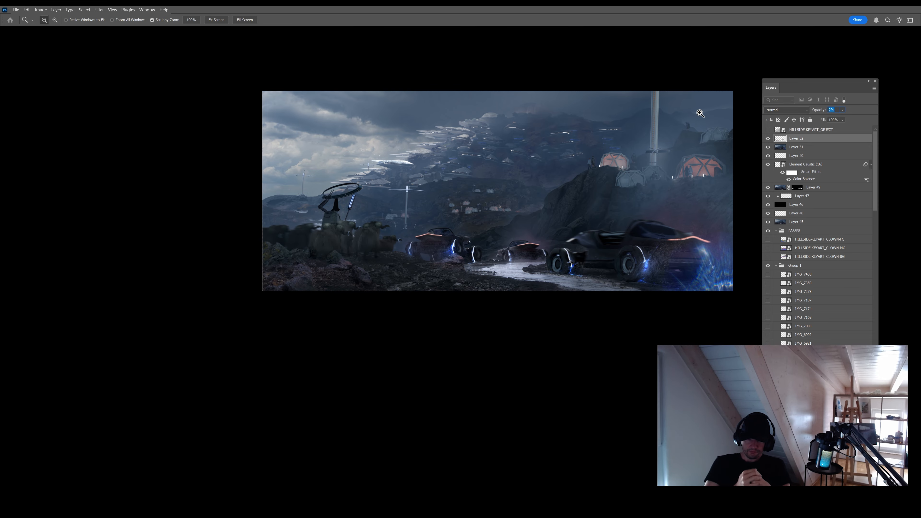
left_click(786, 110)
left_click(784, 305)
Merge all visible layers into a new layer above Layer 52
left_click_drag(462, 283, 471, 284)
left_click_drag(471, 225, 400, 264)
key("ctrl+alt+shift+e")
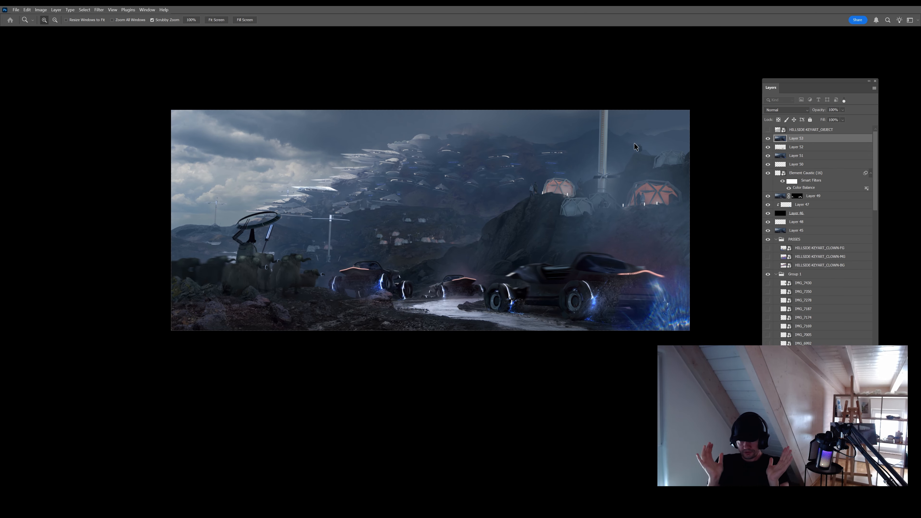
left_click_drag(339, 183, 444, 148)
left_click_drag(566, 216, 455, 222)
left_click_drag(455, 222, 410, 218)
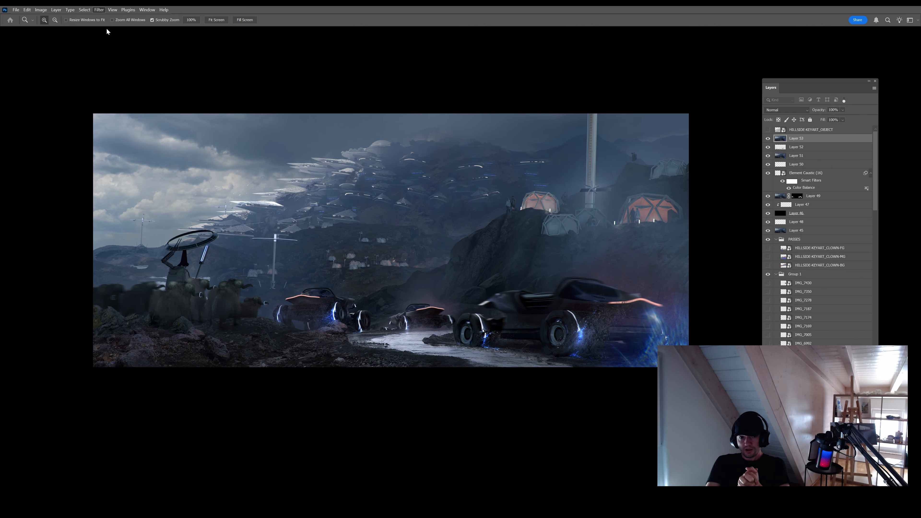